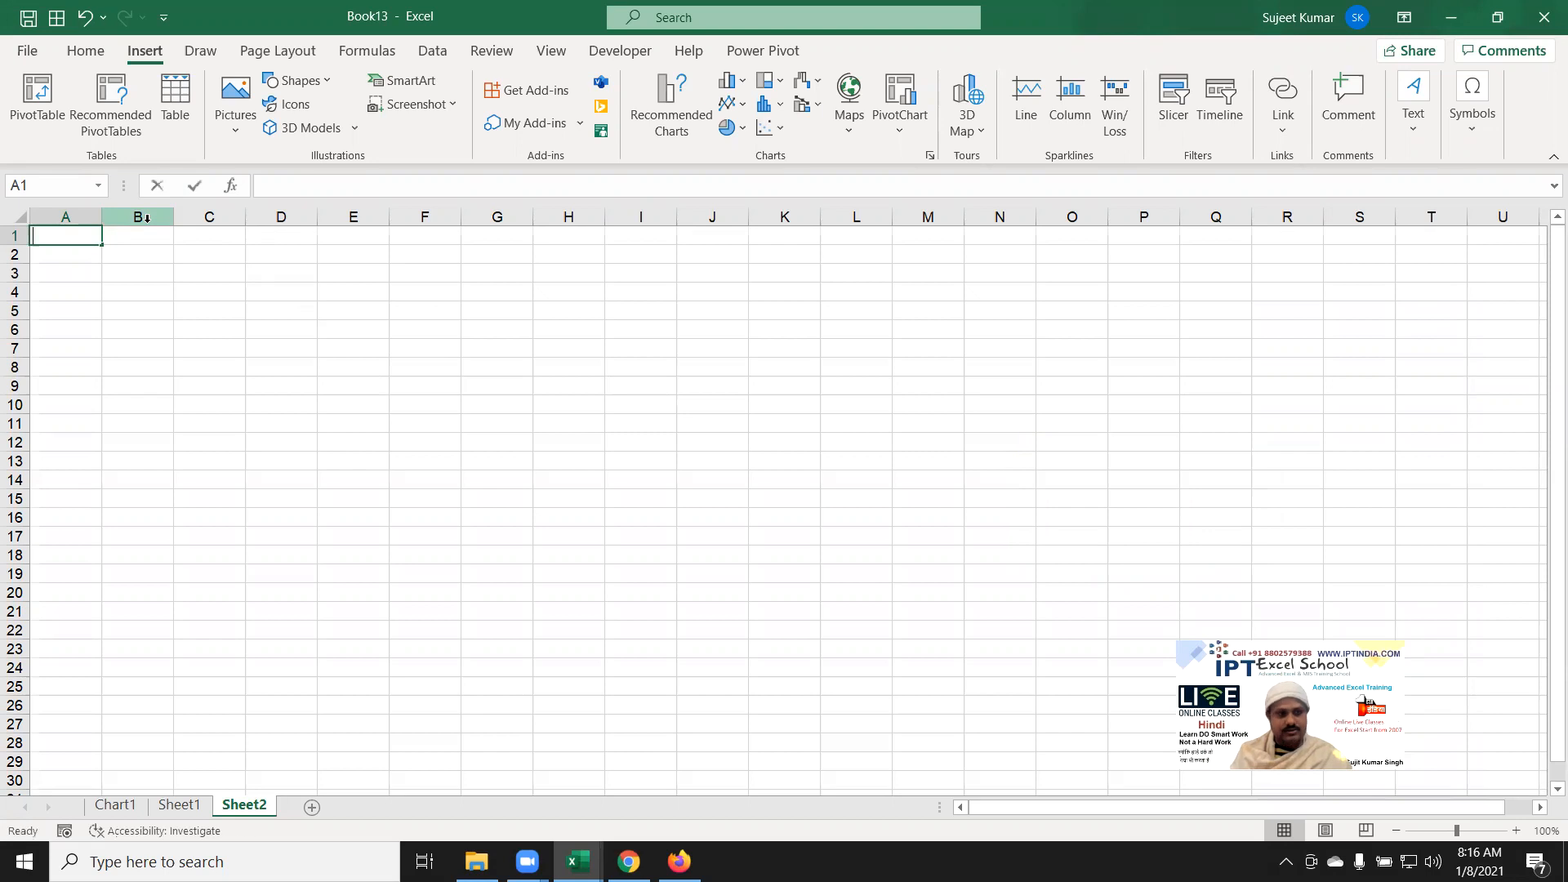
# Step: Enter Bank in A1 and fill month headers JAN through JUN across B1:G1
pyautogui.write('nk')
pyautogui.press('Tab')
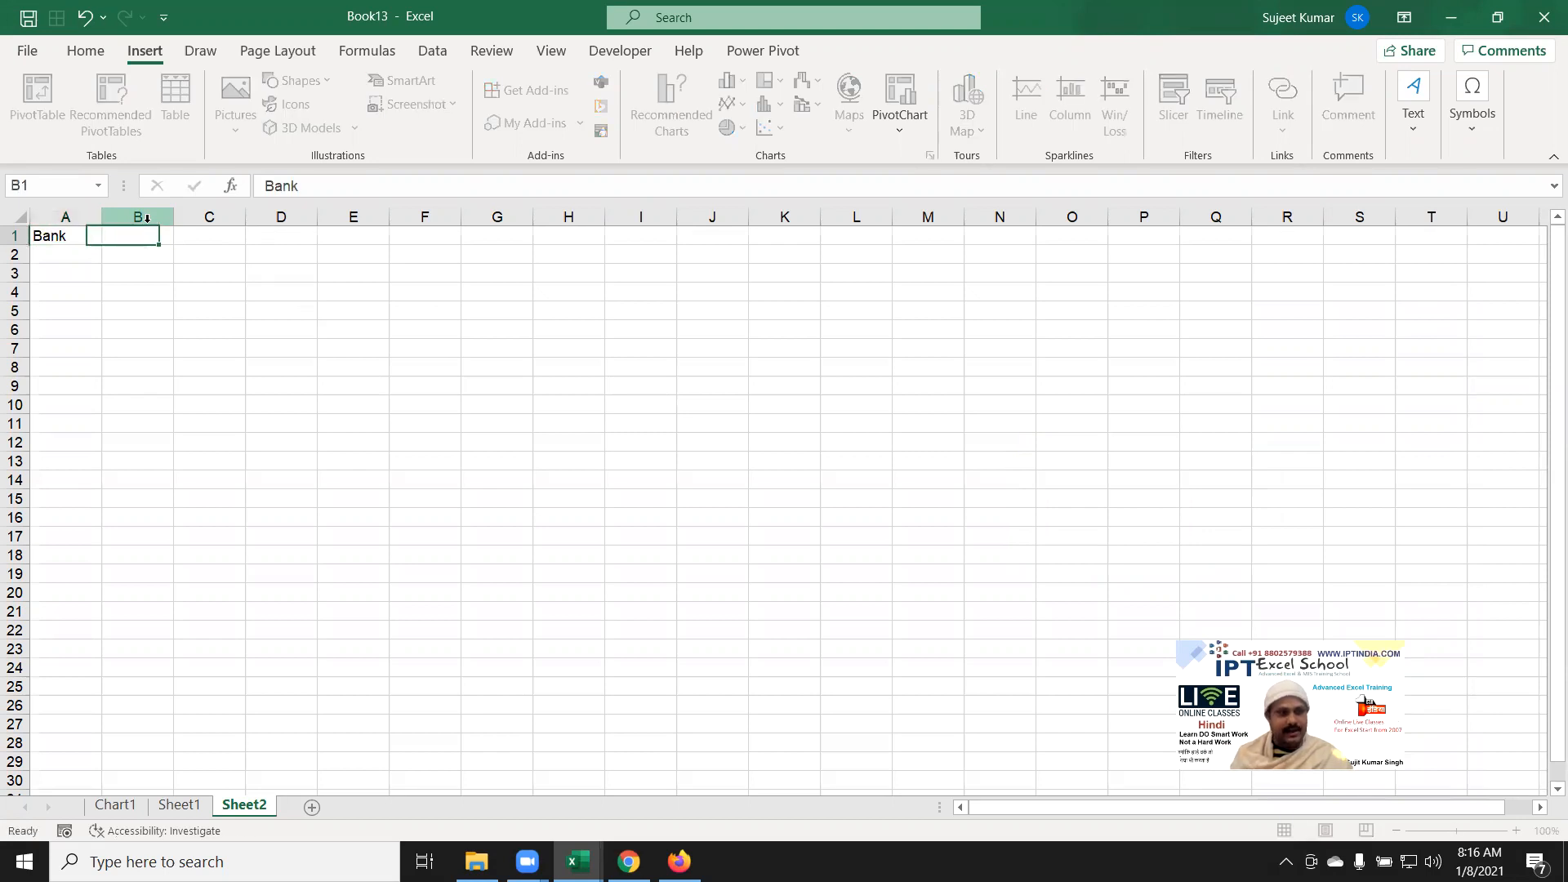
pyautogui.write('JAN')
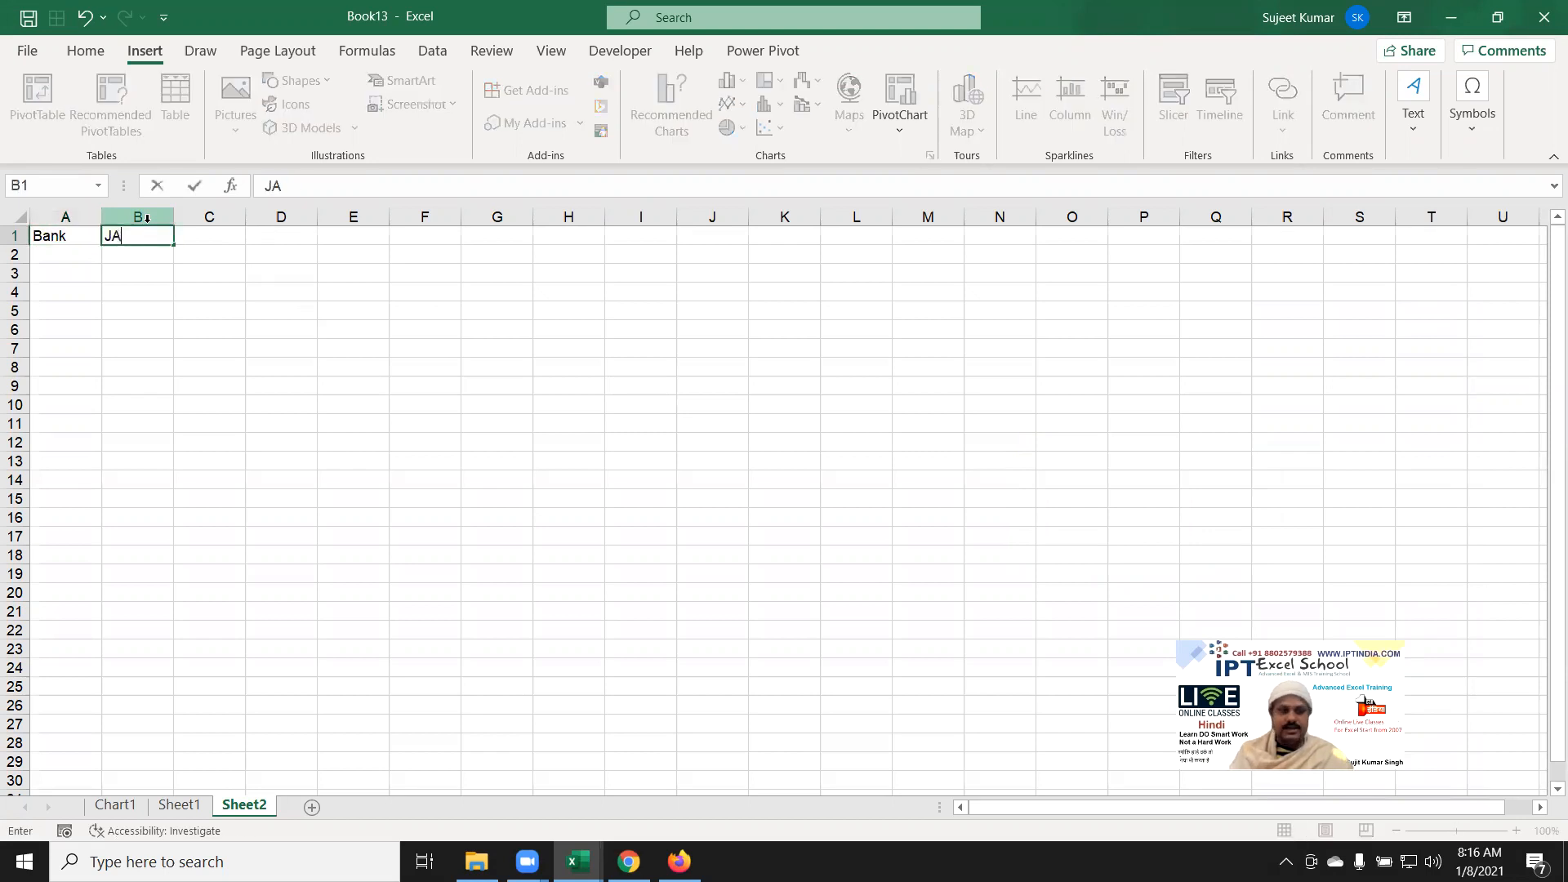
pyautogui.press('Return')
pyautogui.click(159, 238)
pyautogui.moveTo(173, 244); pyautogui.dragTo(508, 248)
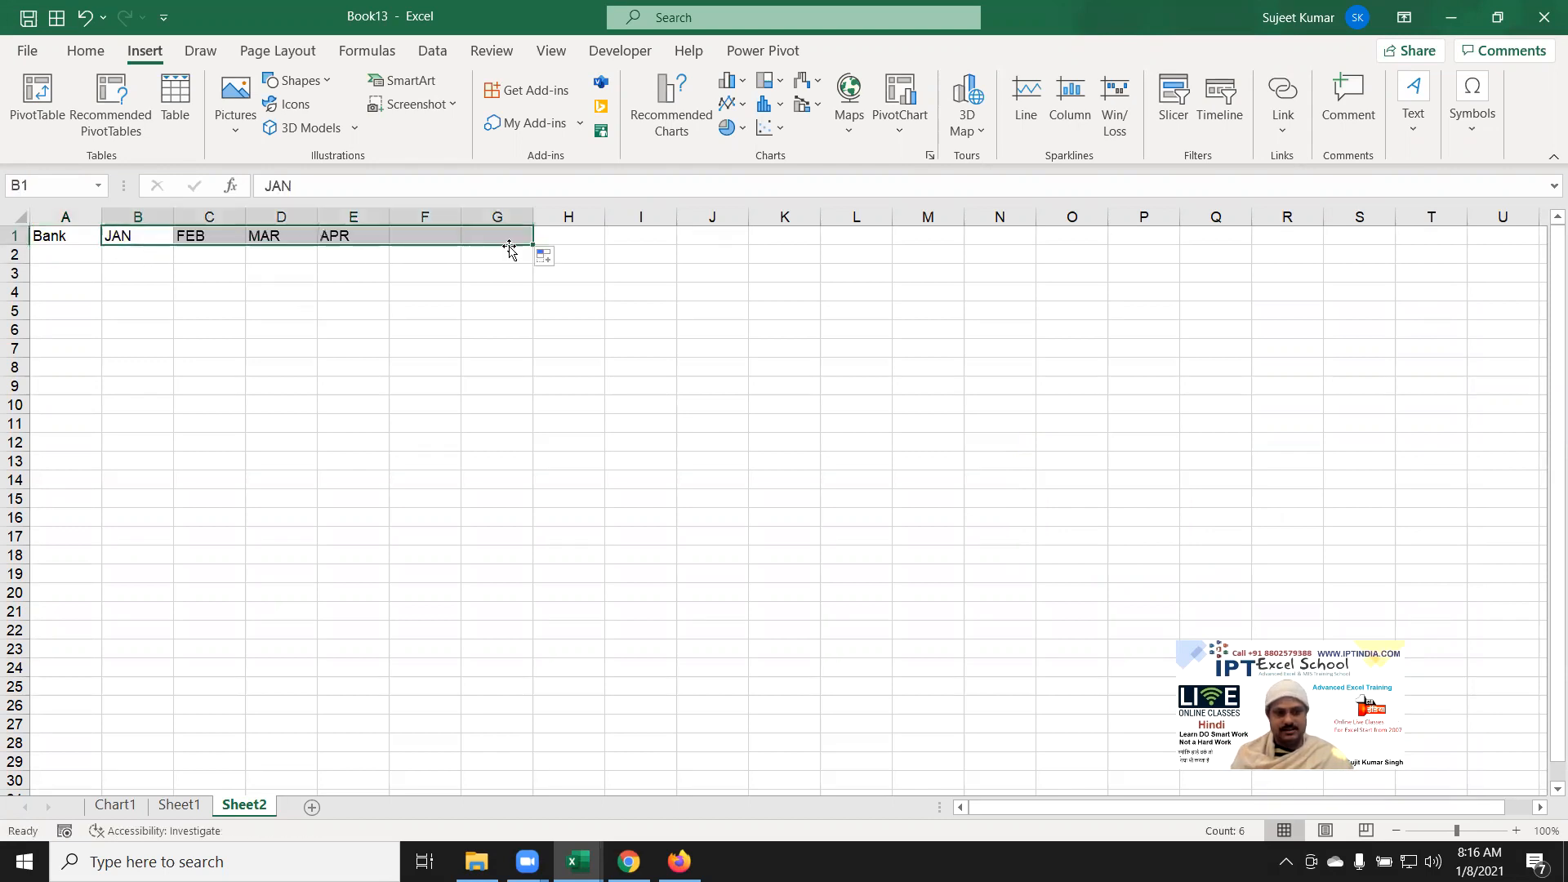
# Step: List the banks PNB, SBI, IDBI and HSBC down A2:A5
pyautogui.click(35, 257)
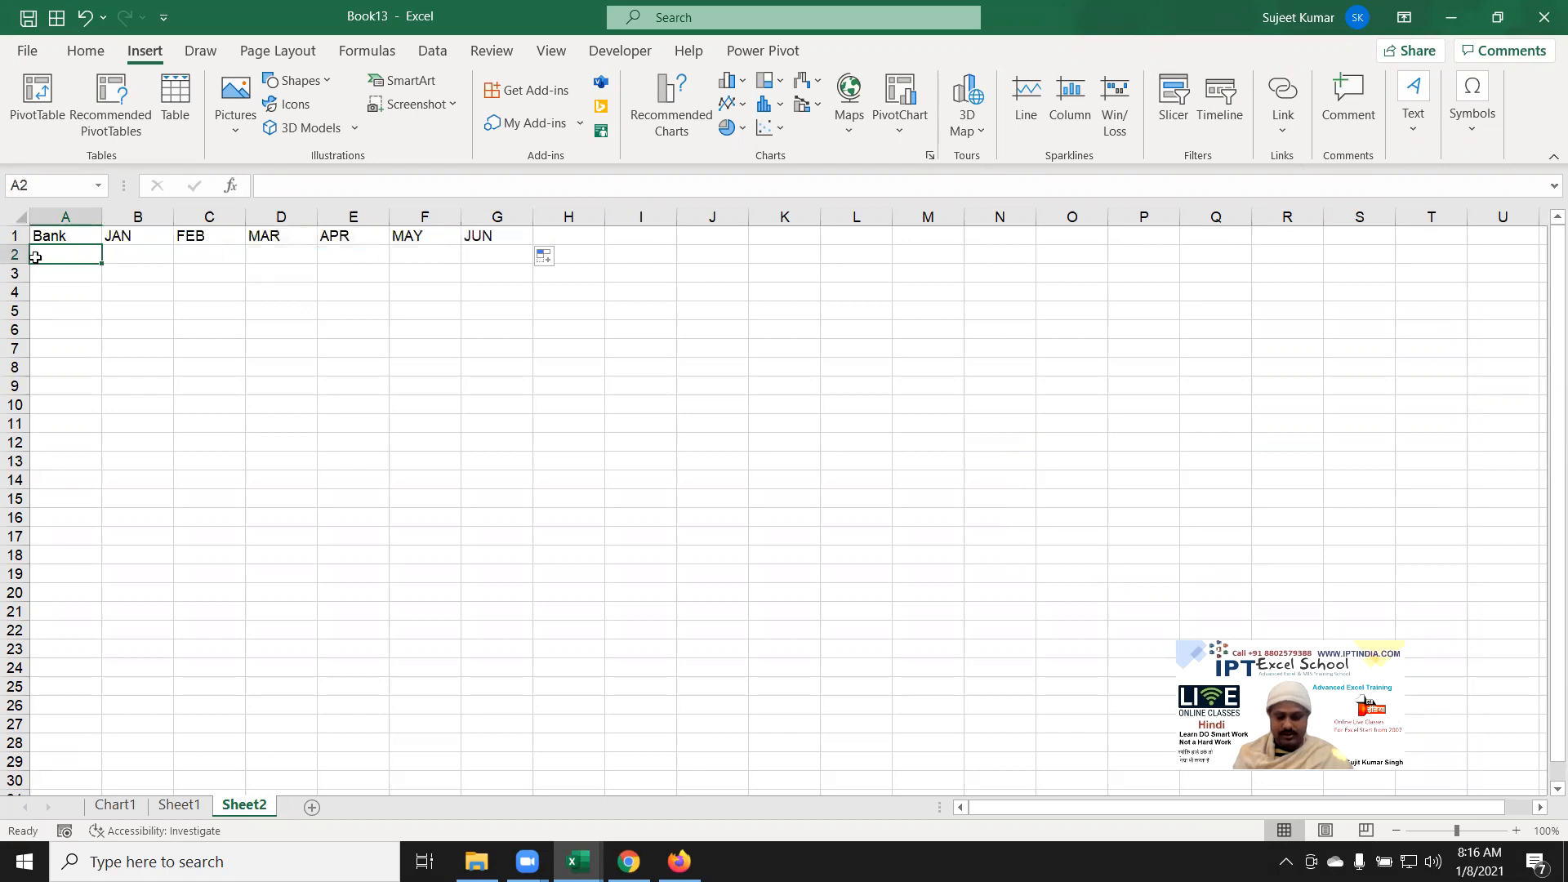
pyautogui.write('PNB')
pyautogui.press('Return')
pyautogui.write('SBI')
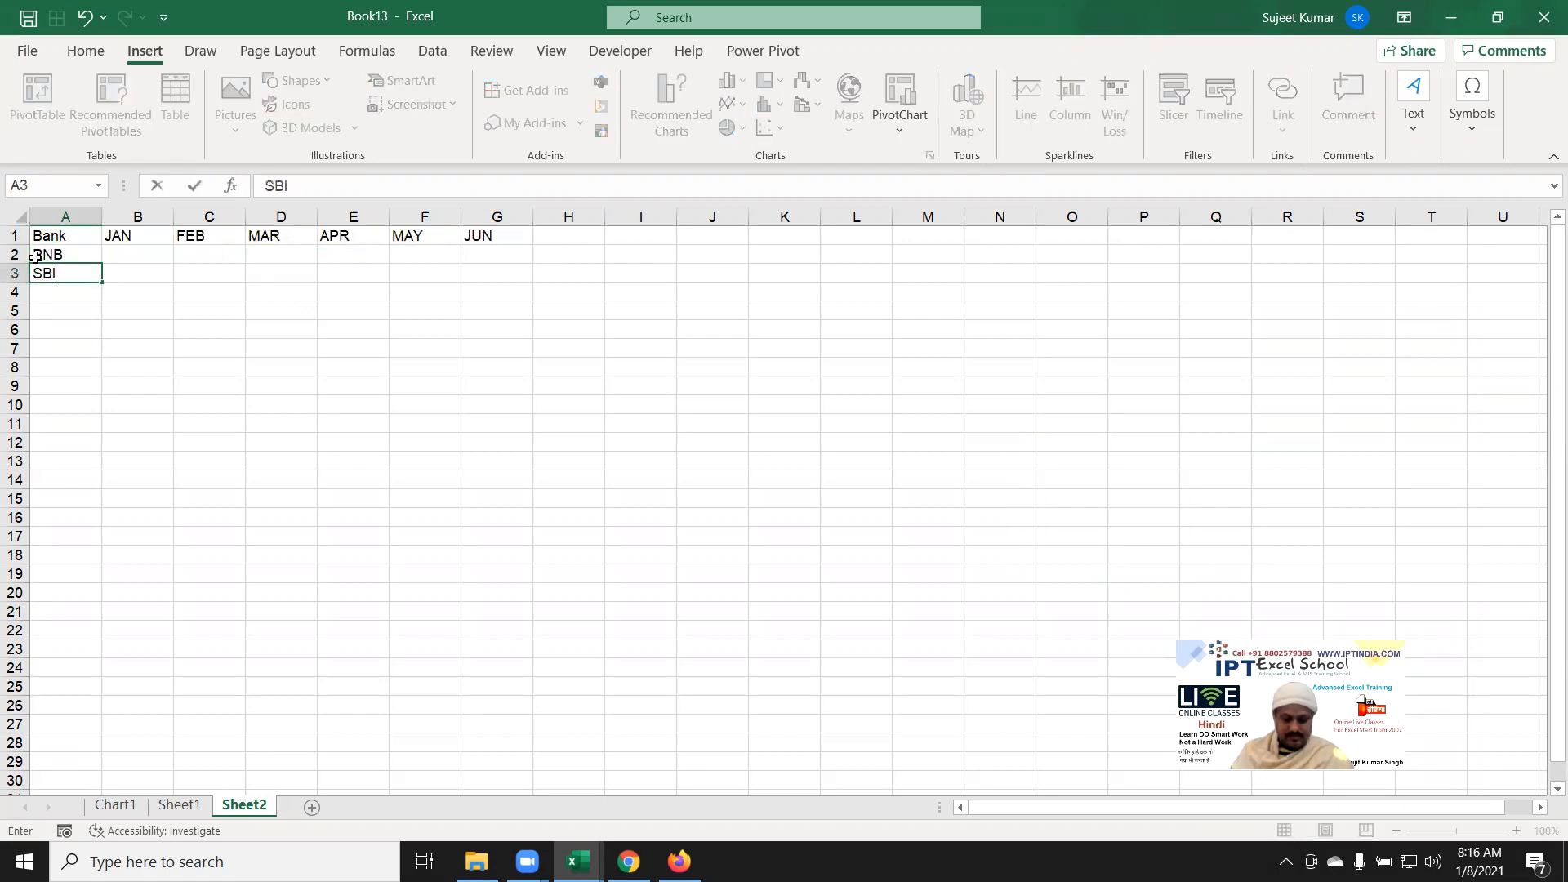
pyautogui.press('Return')
pyautogui.write('IDBI')
pyautogui.press('Return')
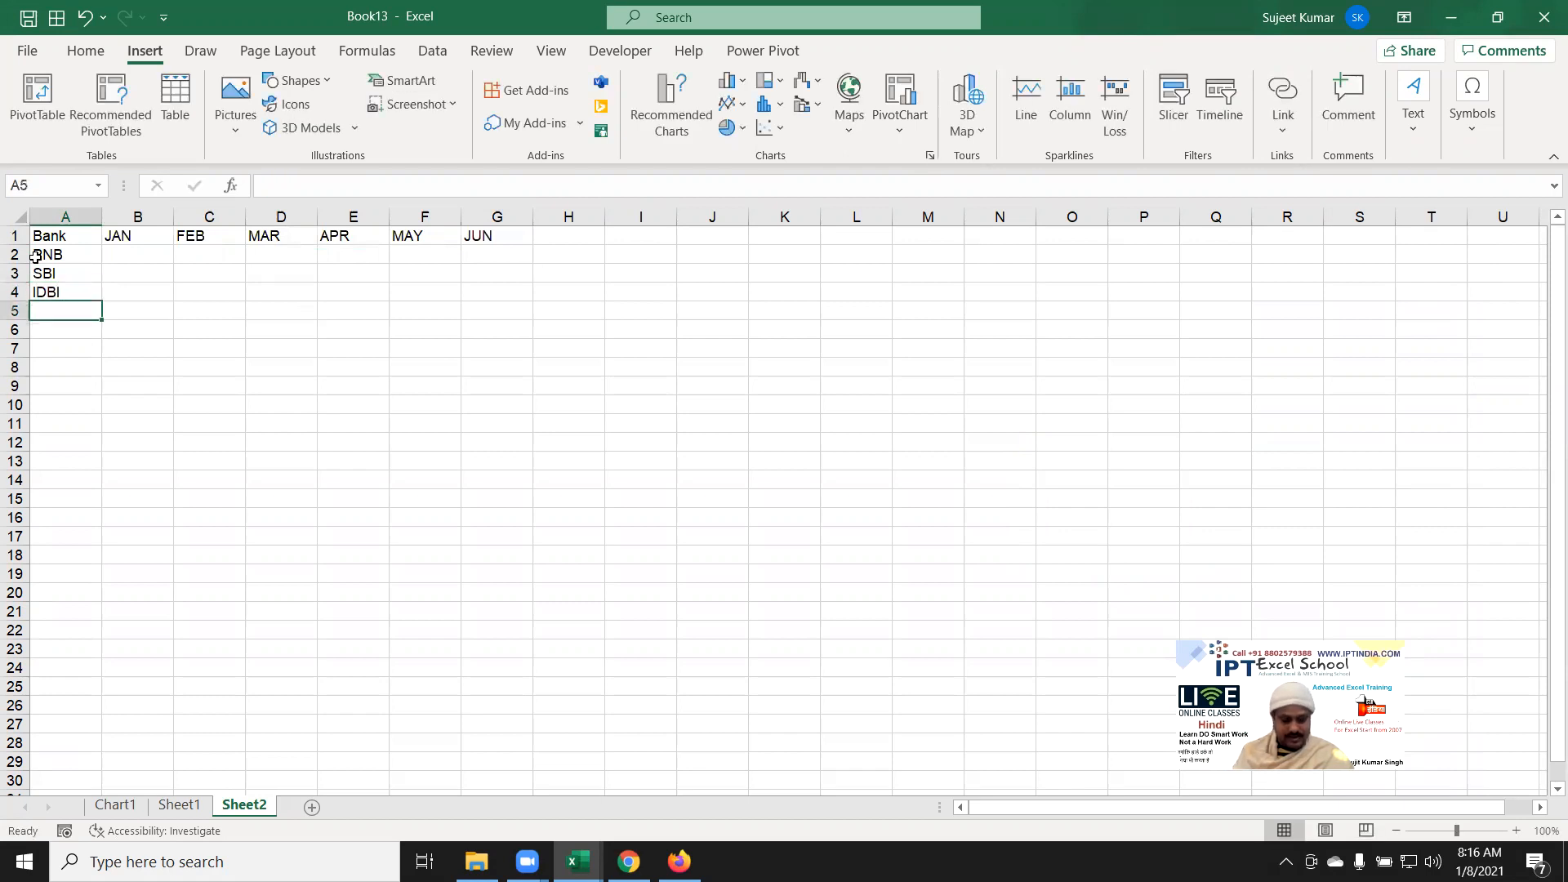
pyautogui.write('HSBC')
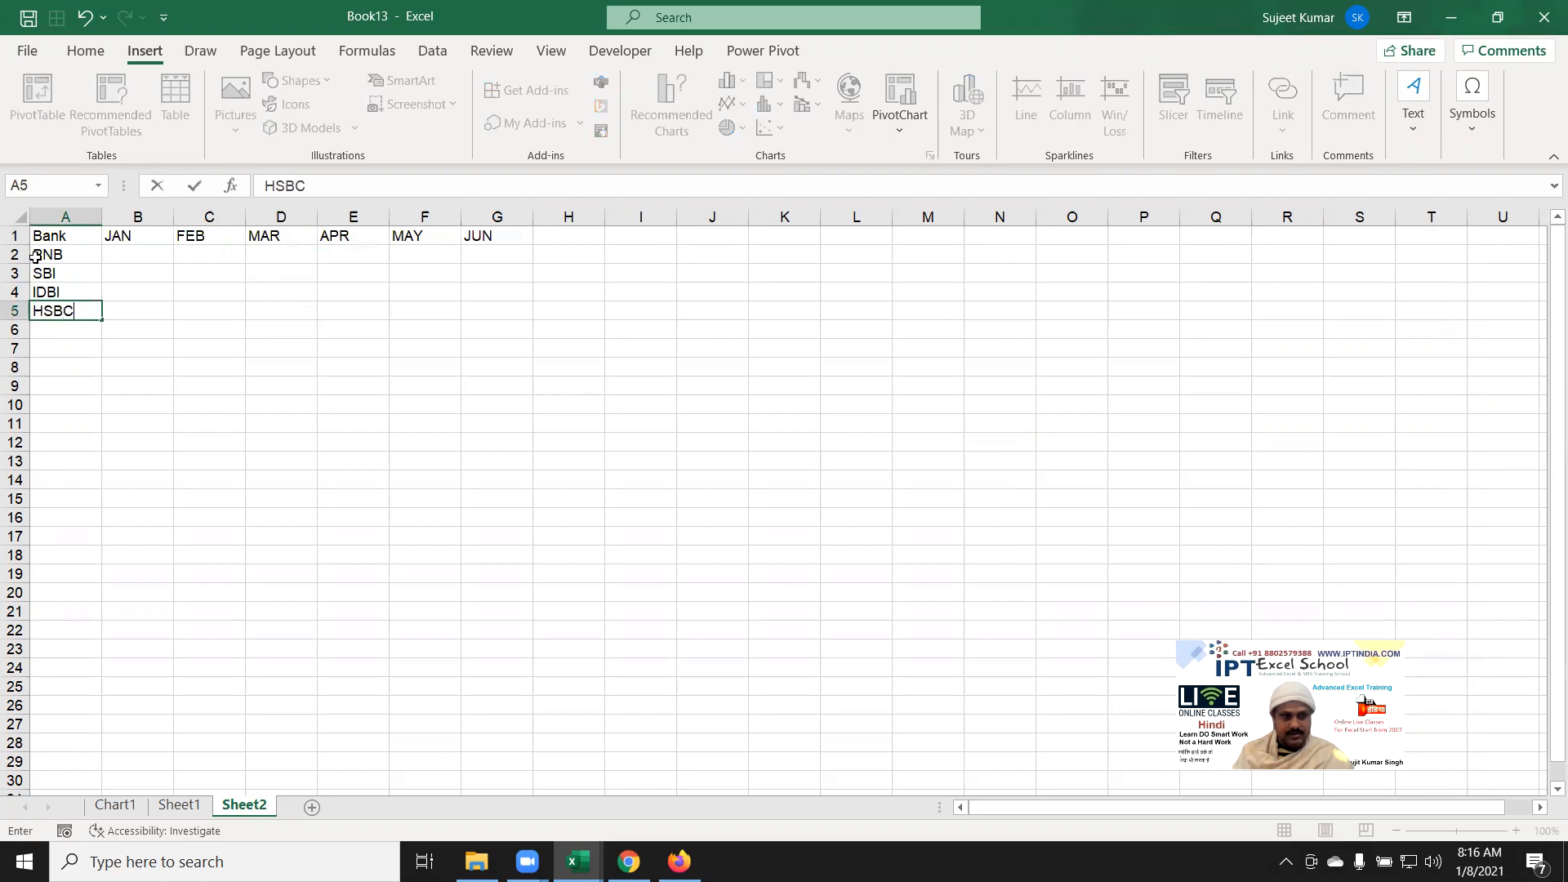
pyautogui.press('Return')
pyautogui.press('Up')
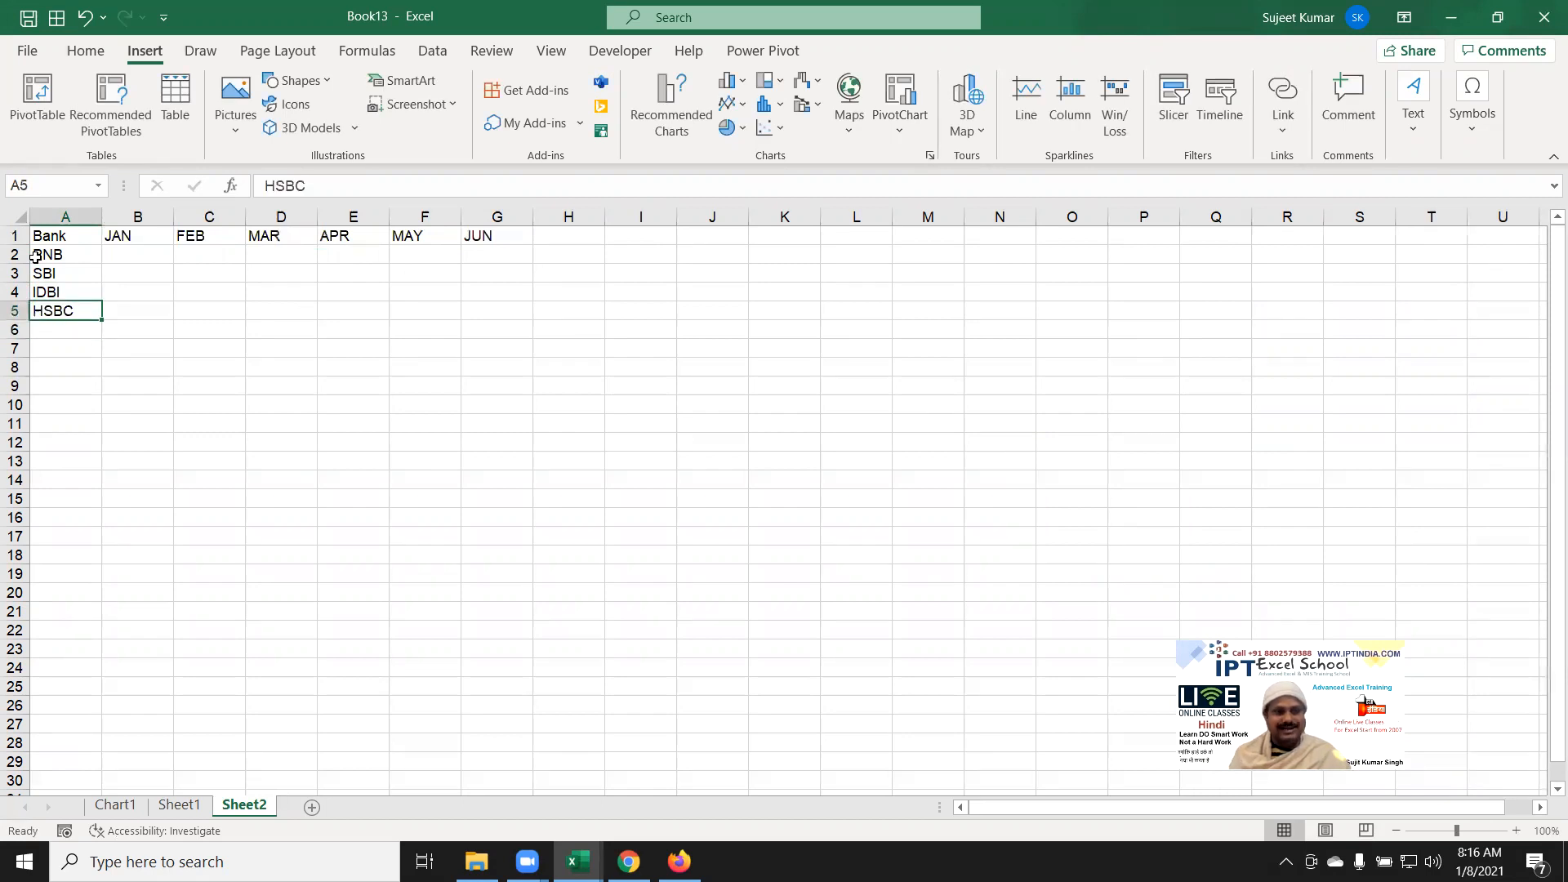
pyautogui.hotkey('ctrl', 'Up')
pyautogui.press('Right')
pyautogui.press('Down')
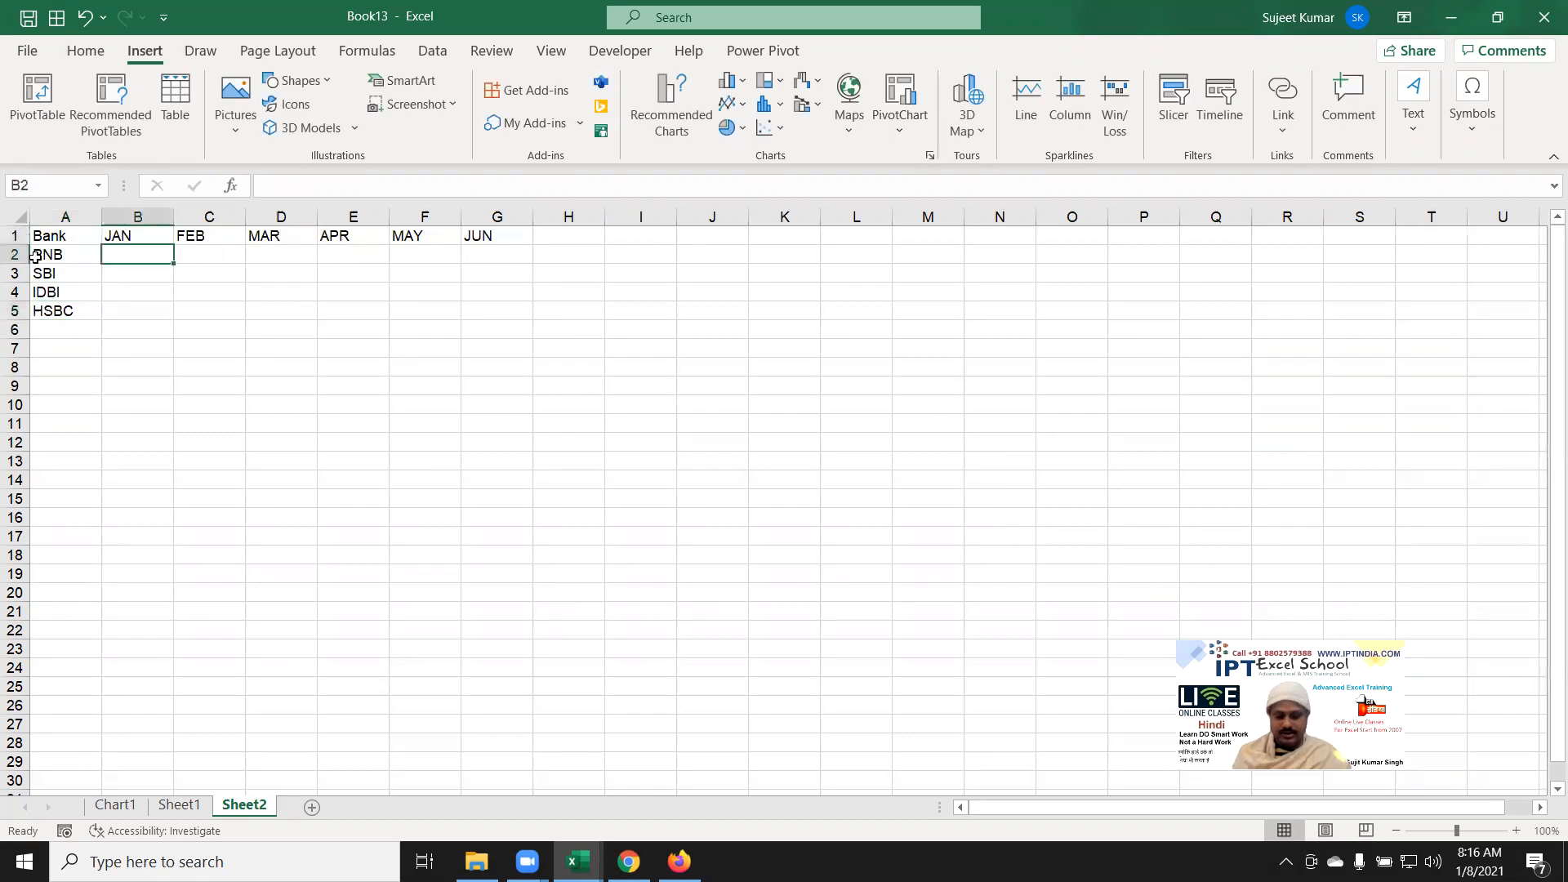
# Step: Fill B2:G5 with =RANDBETWEEN(10,90) formulas
pyautogui.write('=ra')
pyautogui.press('Down')
pyautogui.press('Down')
pyautogui.press('Down')
pyautogui.press('Tab')
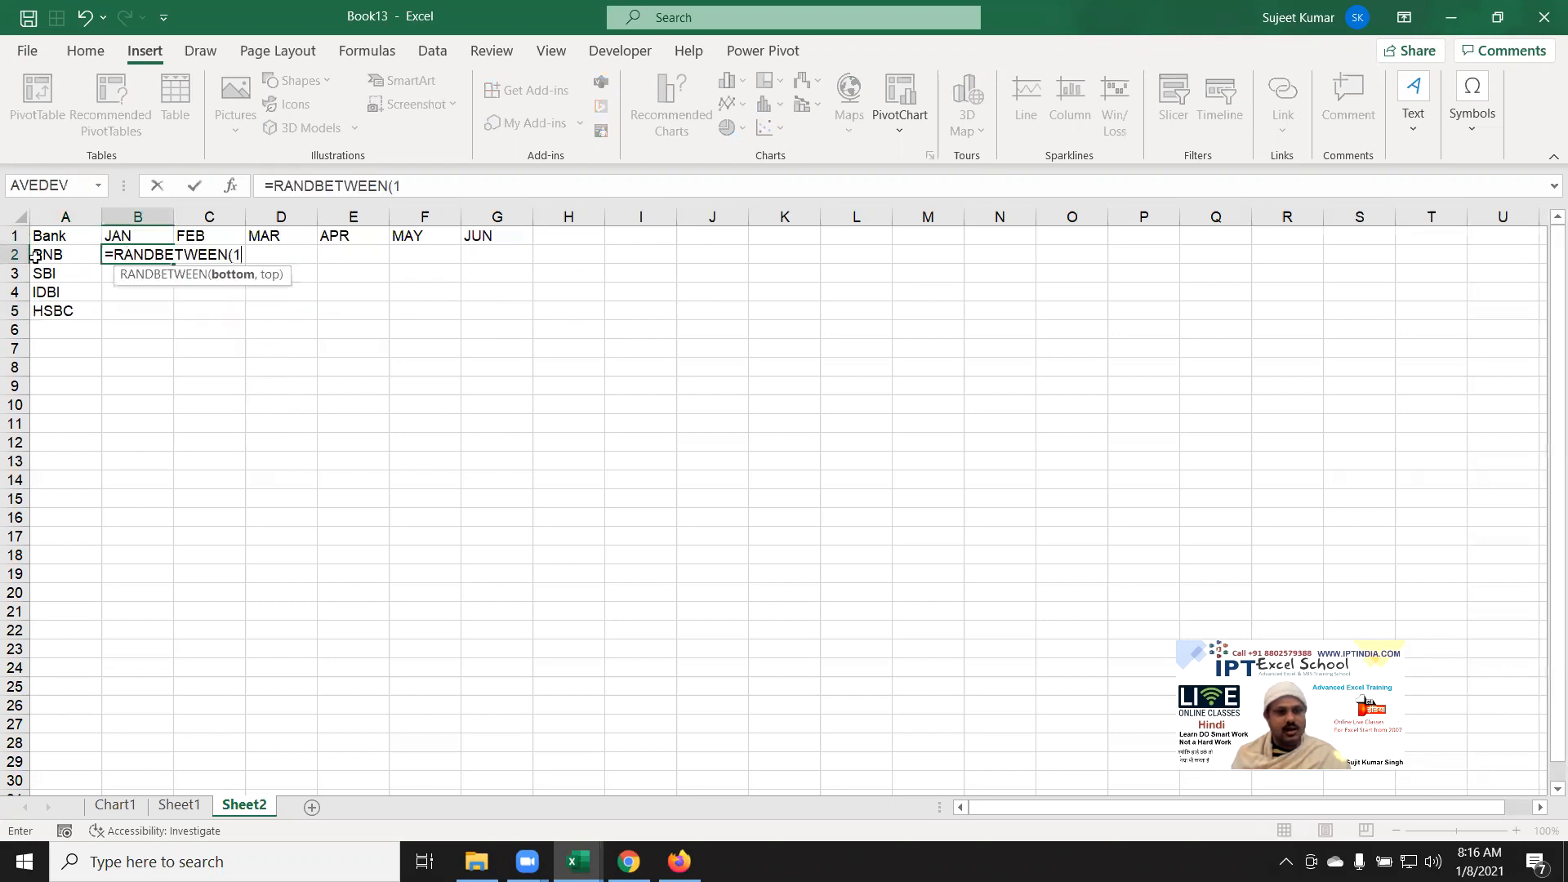
pyautogui.write('10,90')
pyautogui.hotkey('ctrl', 'Return')
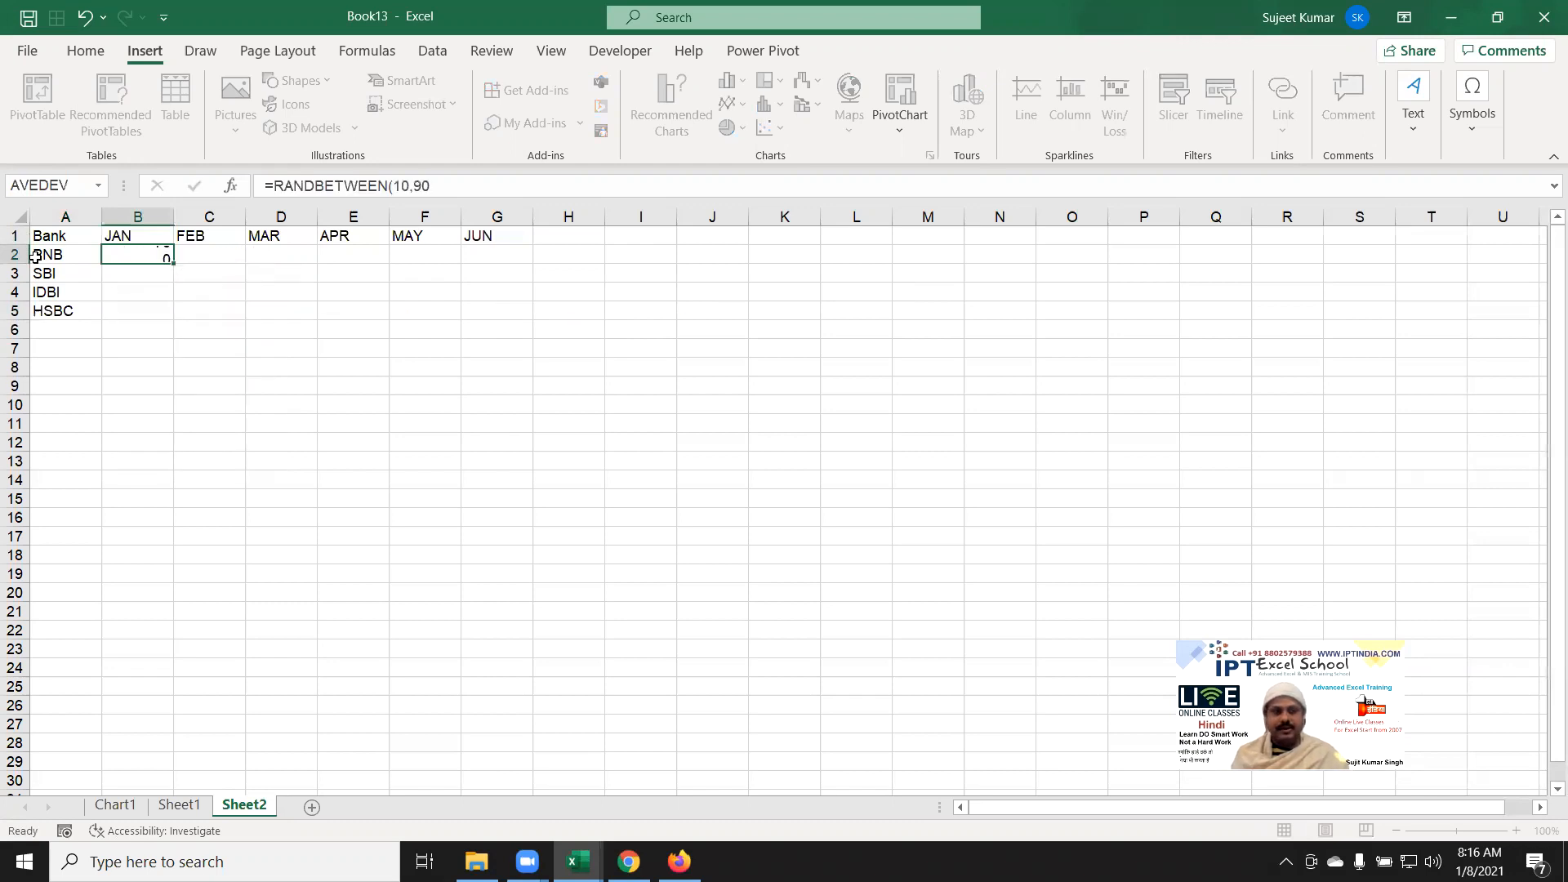
pyautogui.hotkey('shift', 'Right')
pyautogui.hotkey('shift', 'Right')
pyautogui.hotkey('shift', 'Right')
pyautogui.hotkey('shift', 'Right')
pyautogui.hotkey('shift', 'Right')
pyautogui.hotkey('shift', 'Down')
pyautogui.hotkey('shift', 'Down')
pyautogui.hotkey('shift', 'Down')
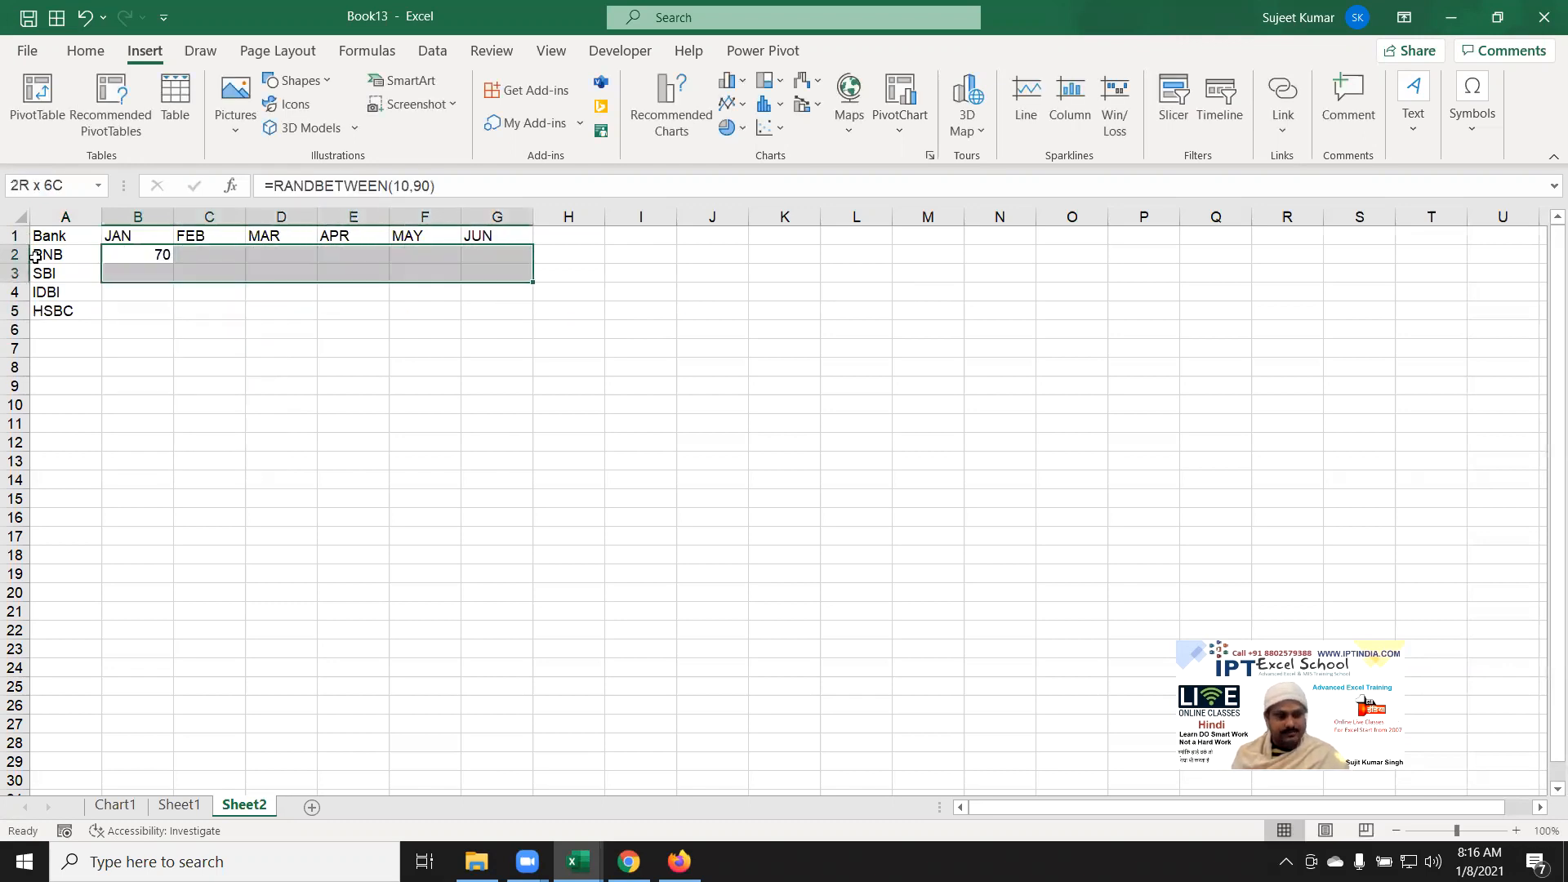
pyautogui.hotkey('ctrl', 'r')
pyautogui.hotkey('ctrl', 'd')
# Step: Paste the random numbers back as fixed values and select the table A1:G5
pyautogui.hotkey('ctrl', 'c')
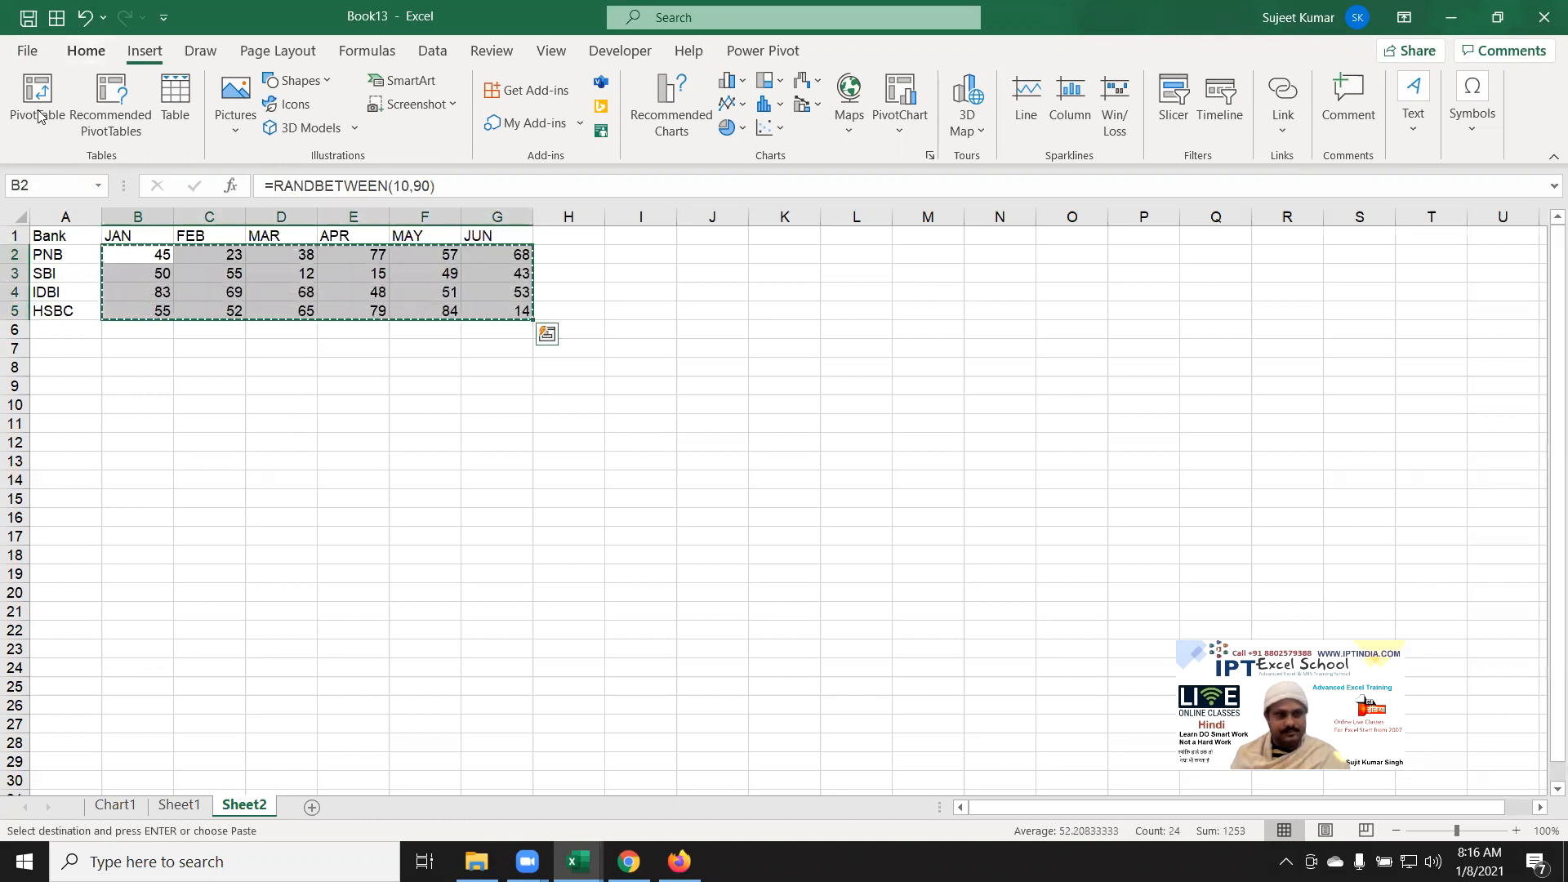
pyautogui.click(86, 50)
pyautogui.click(29, 133)
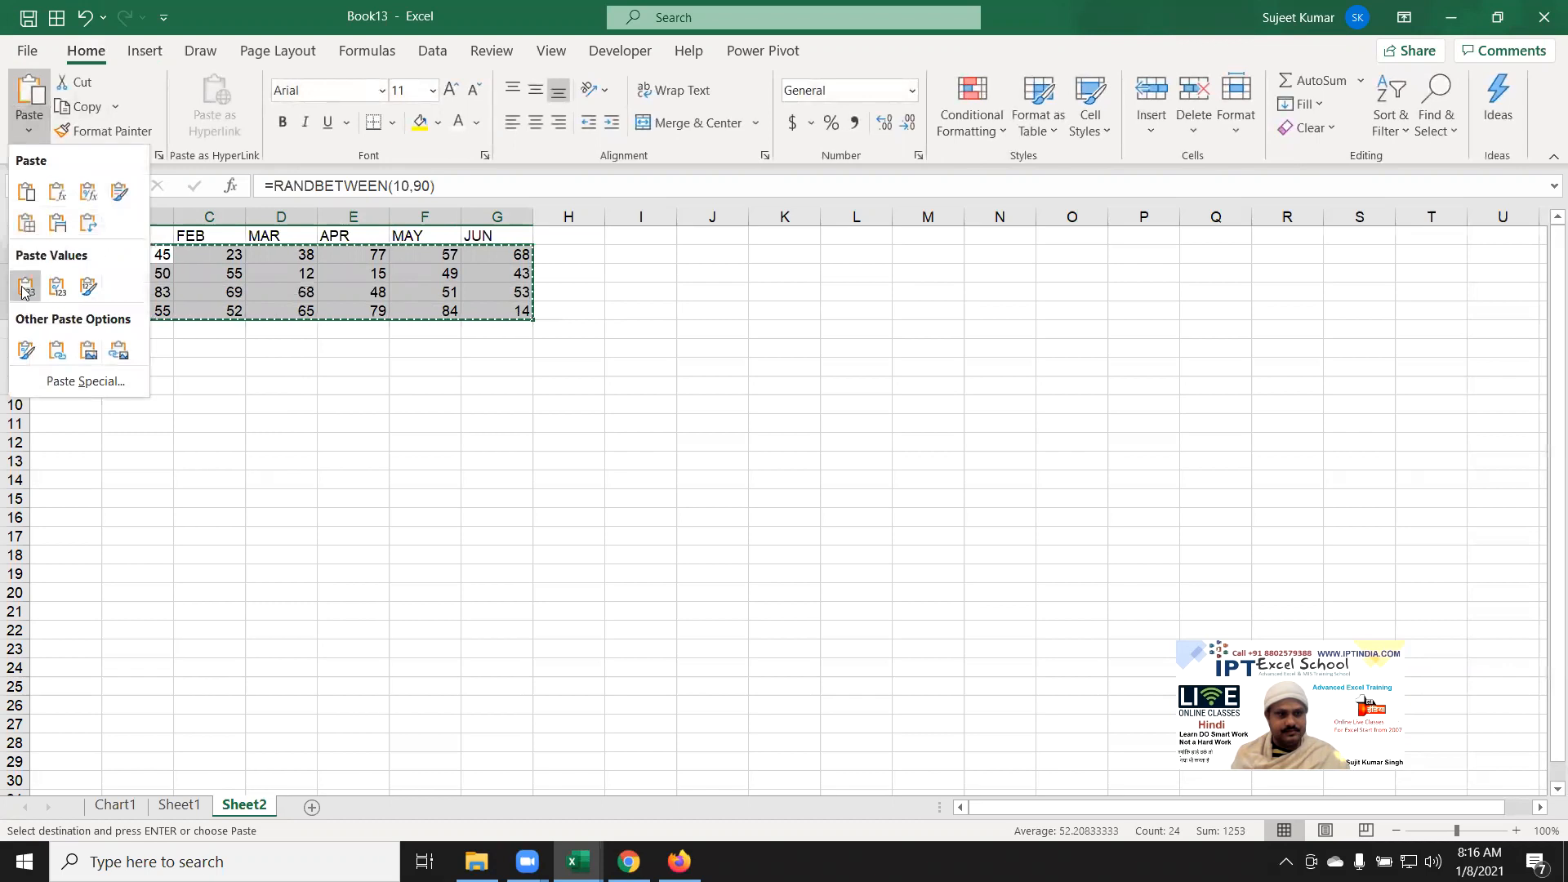
pyautogui.click(28, 290)
pyautogui.press('Escape')
pyautogui.click(178, 272)
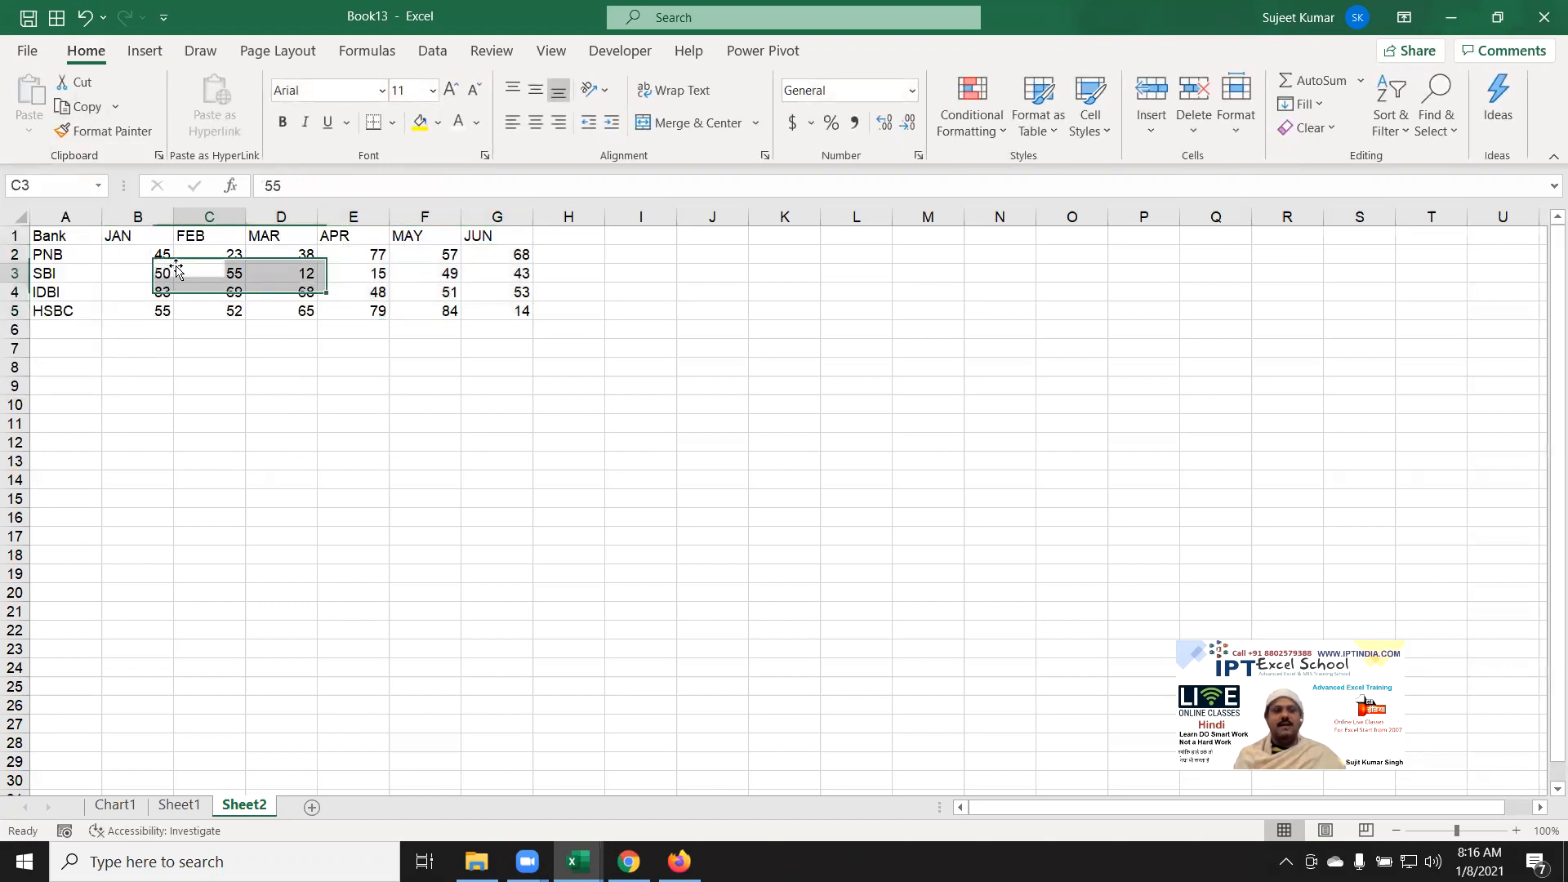
pyautogui.click(68, 237)
pyautogui.hotkey('ctrl', 'shift', 'Right')
pyautogui.hotkey('ctrl', 'shift', 'Down')
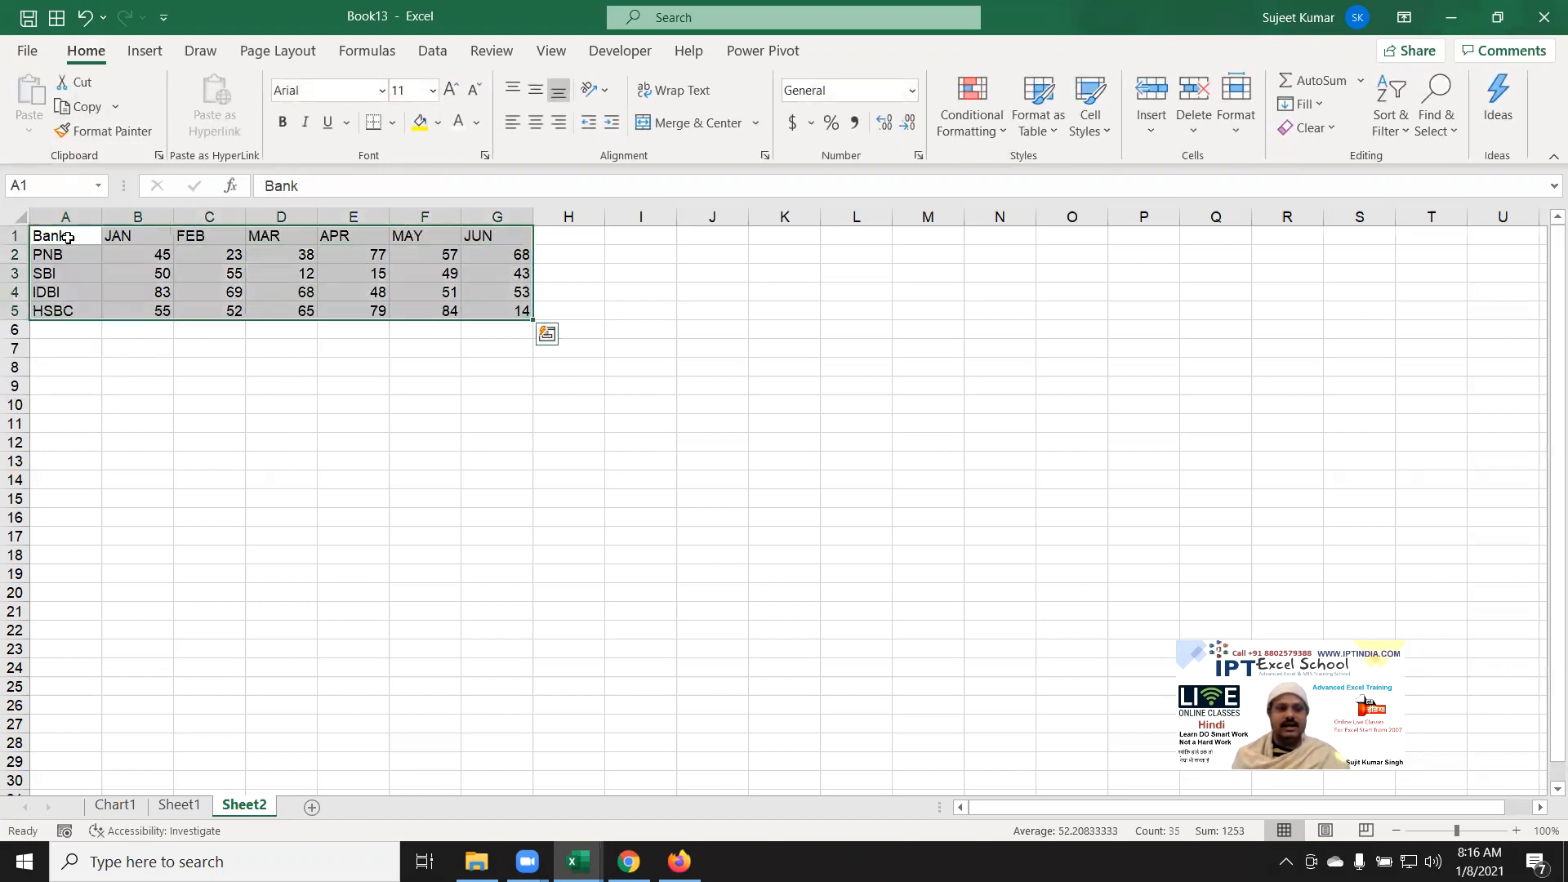
pyautogui.click(142, 55)
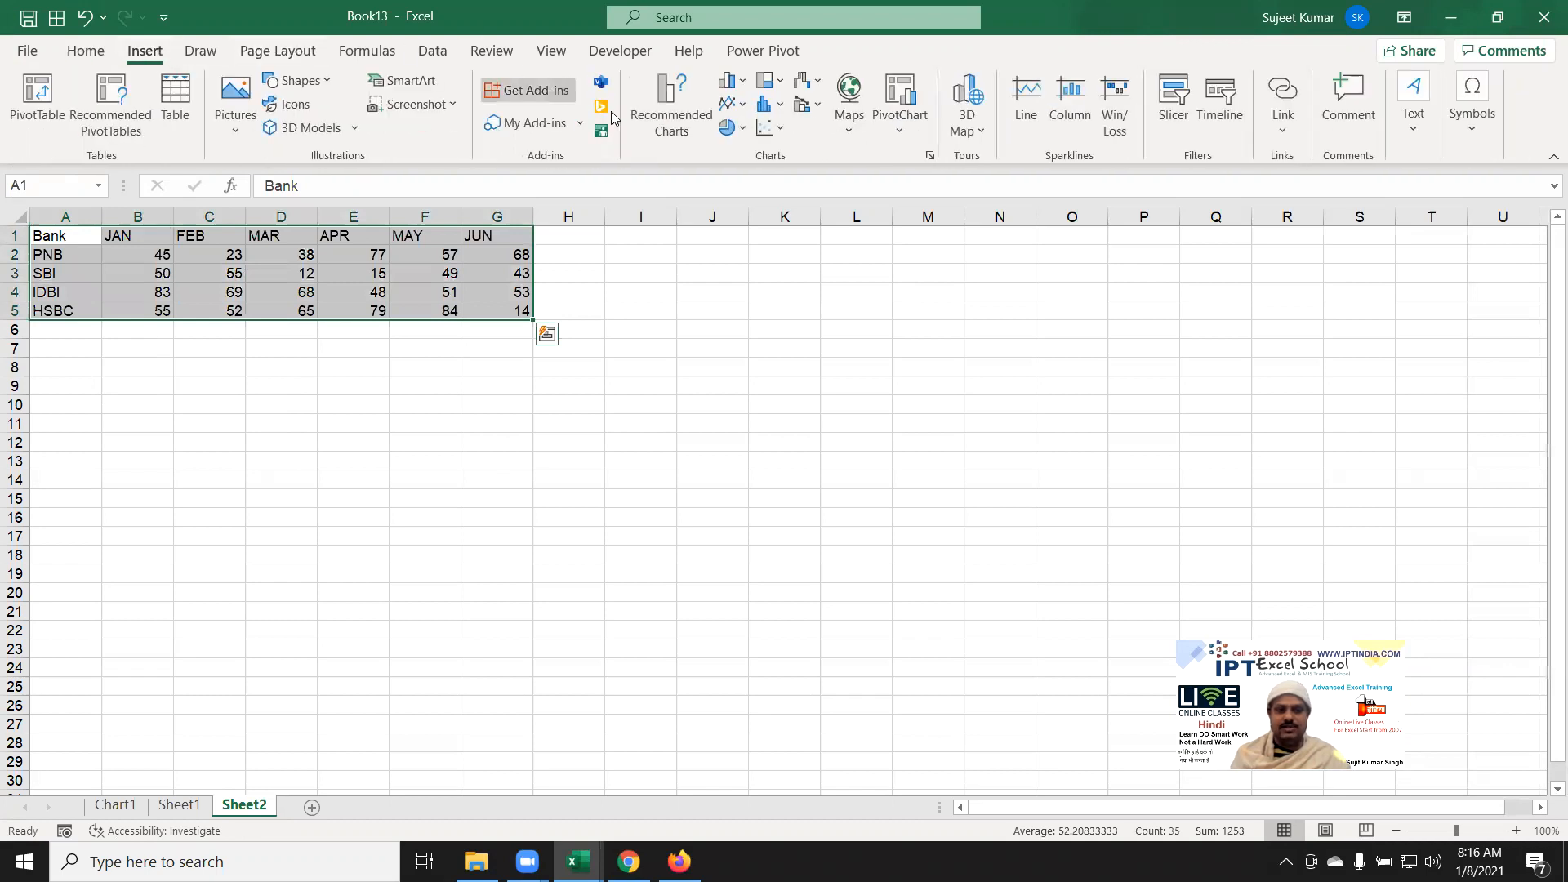
pyautogui.click(730, 80)
pyautogui.click(744, 153)
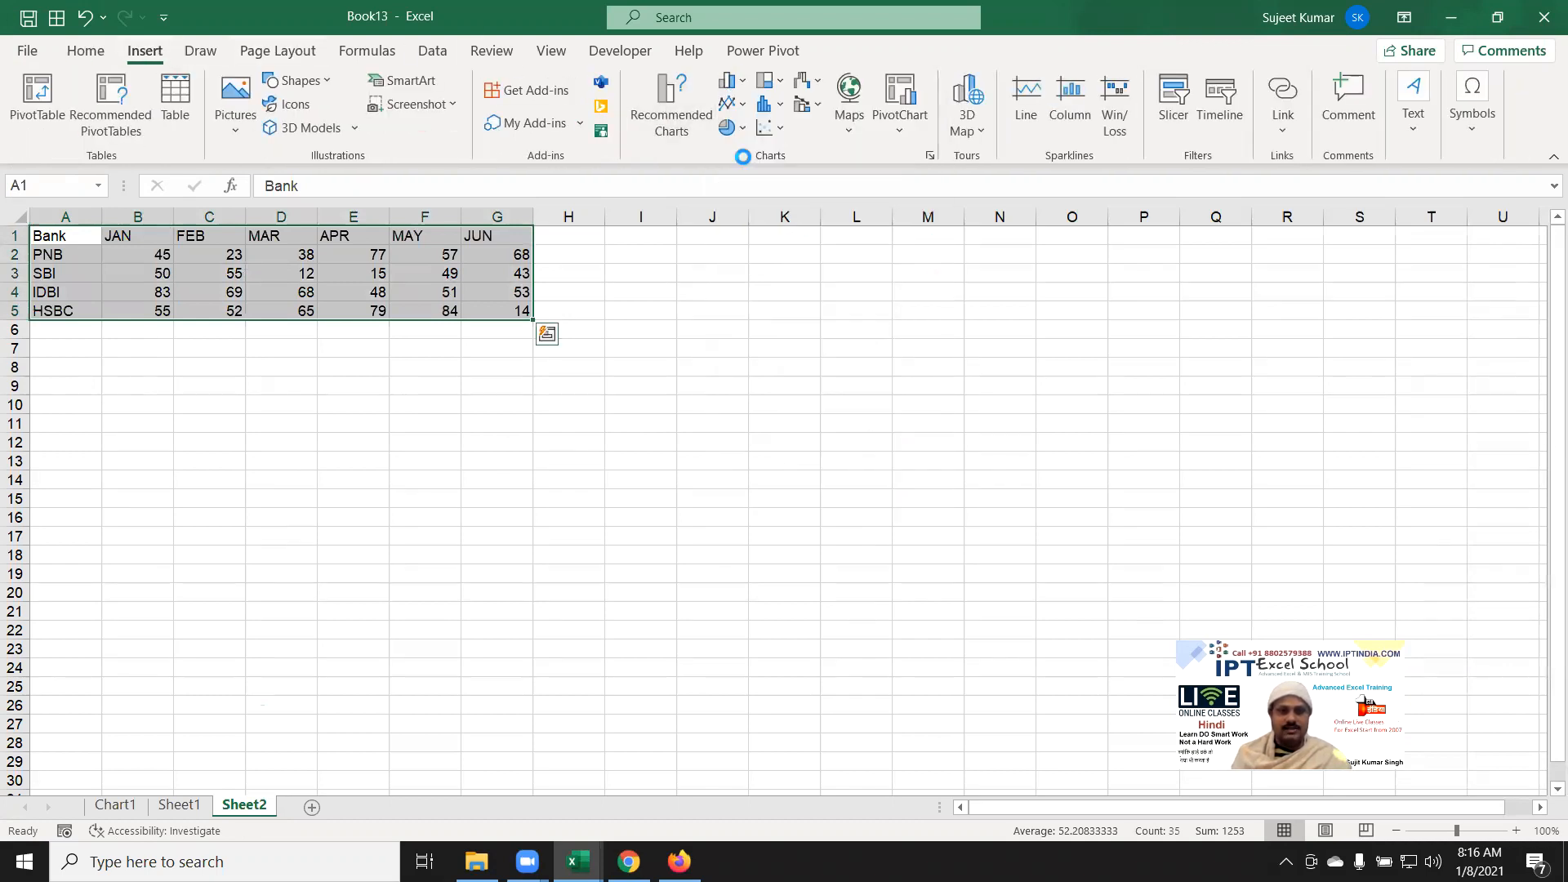
pyautogui.moveTo(696, 400); pyautogui.dragTo(295, 395)
pyautogui.moveTo(684, 659); pyautogui.dragTo(928, 653)
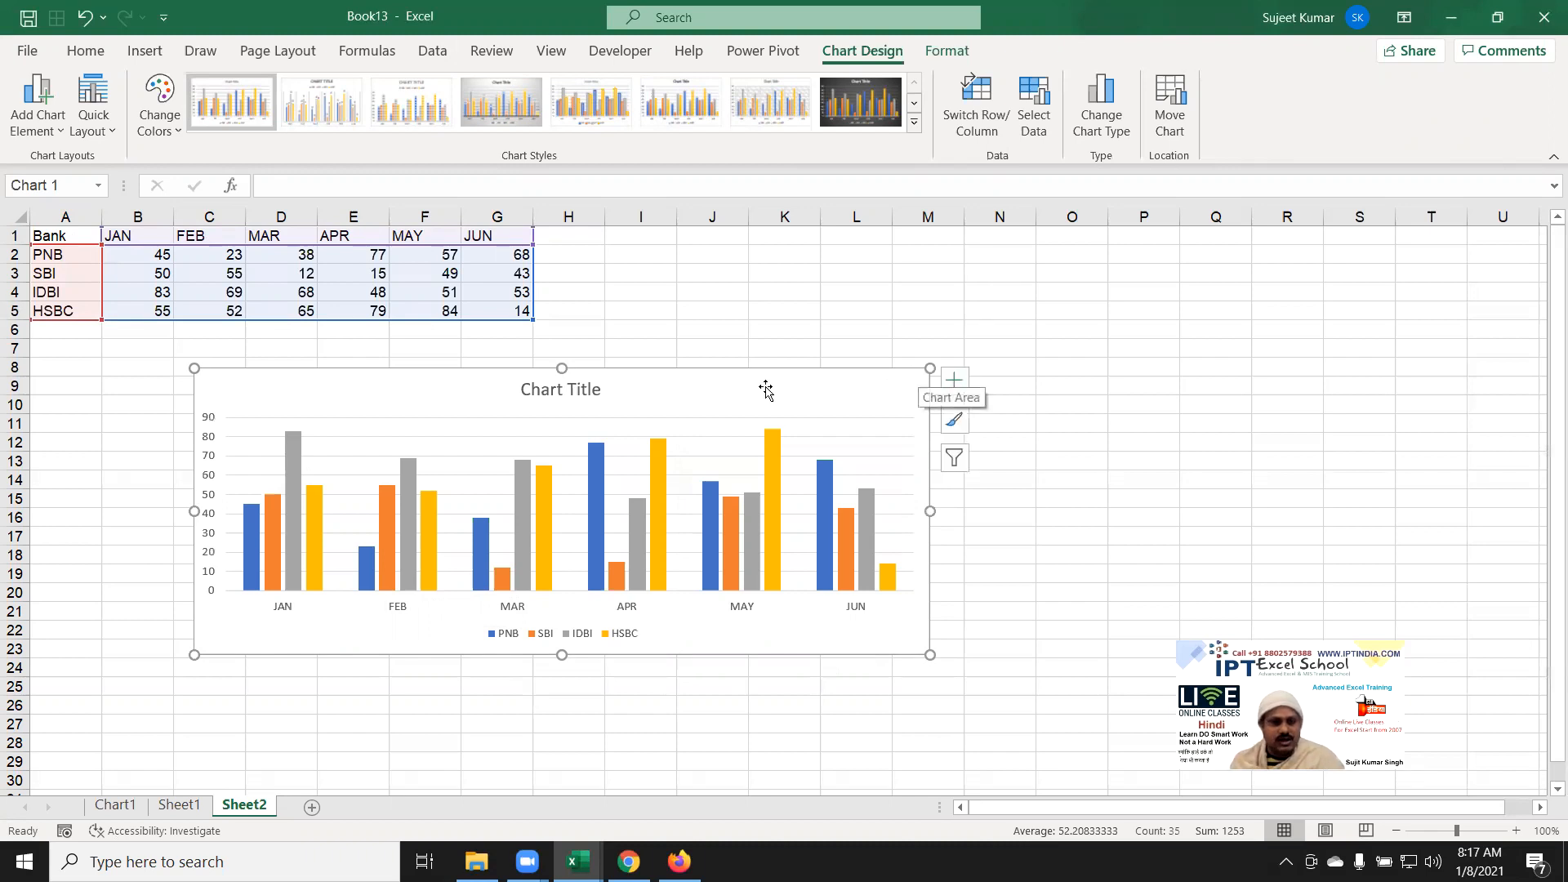
pyautogui.moveTo(767, 391); pyautogui.dragTo(727, 397)
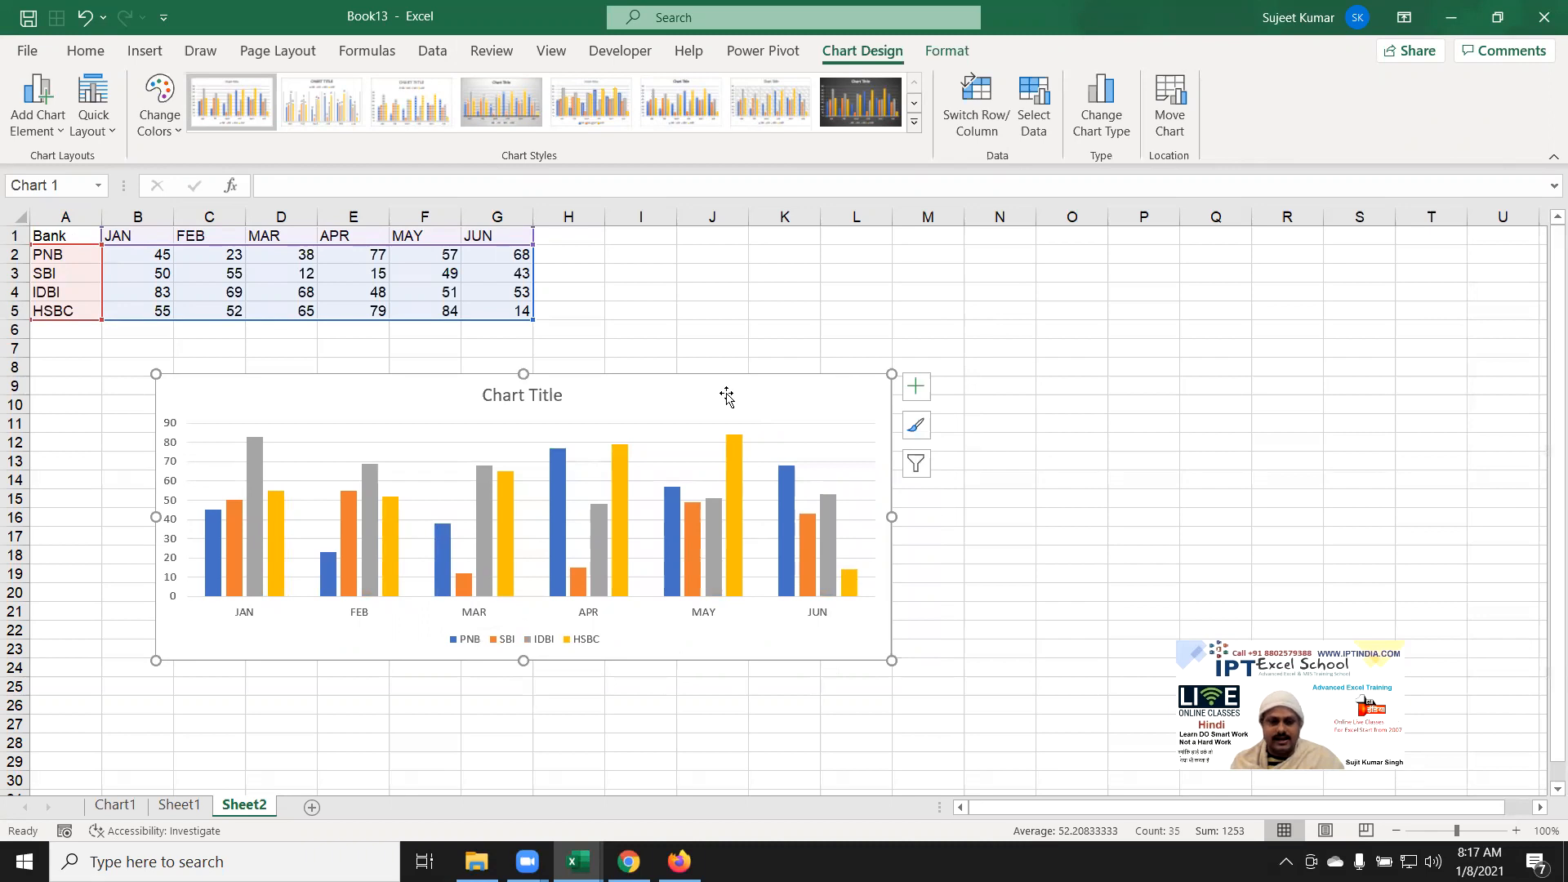
pyautogui.press('Delete')
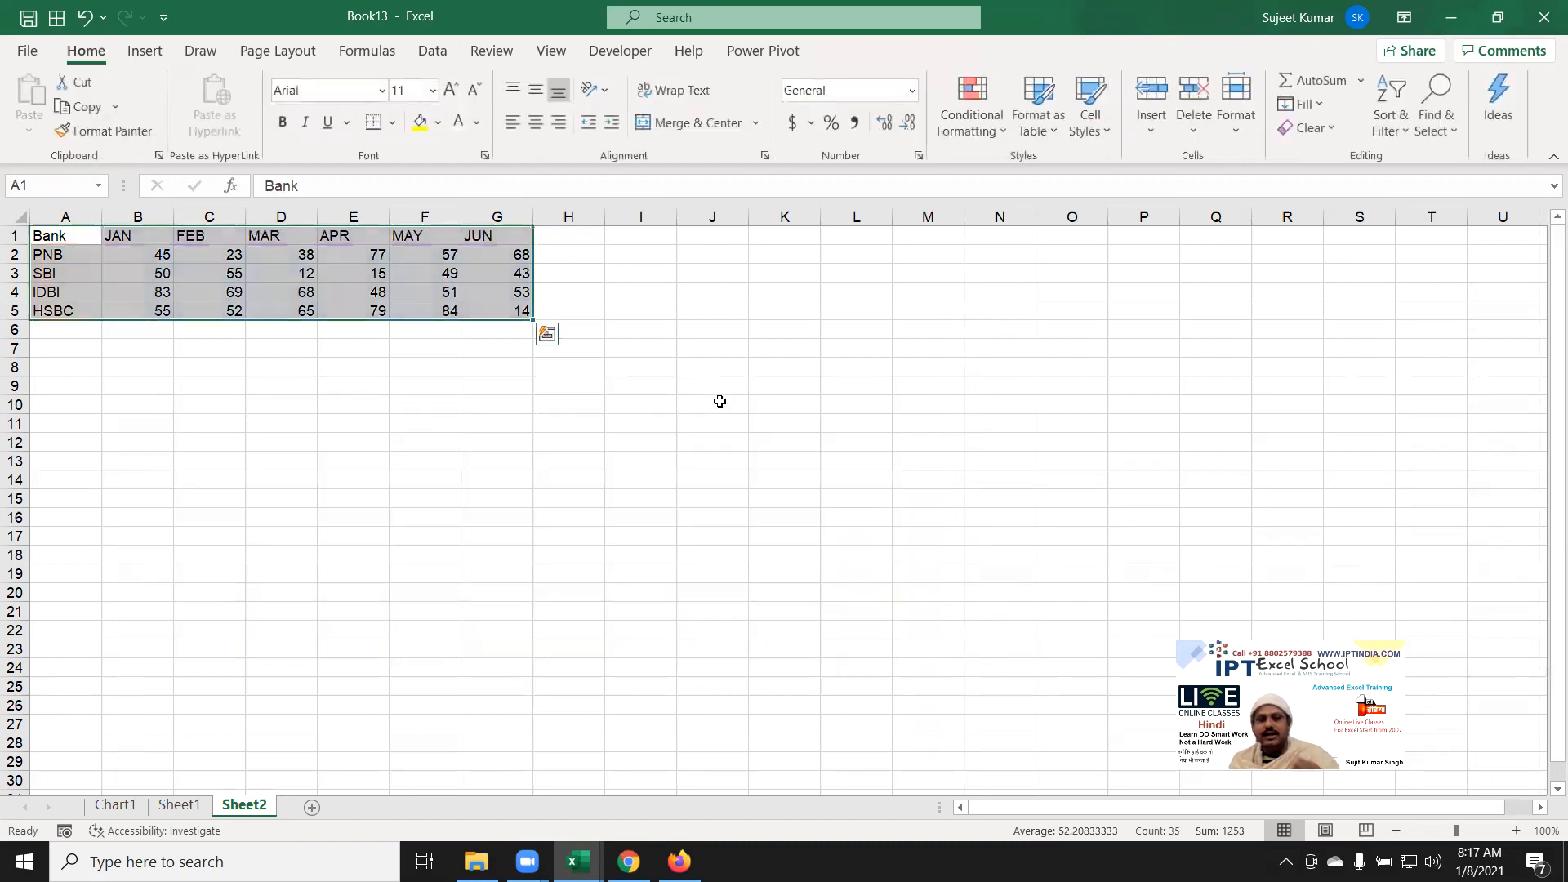
pyautogui.click(150, 52)
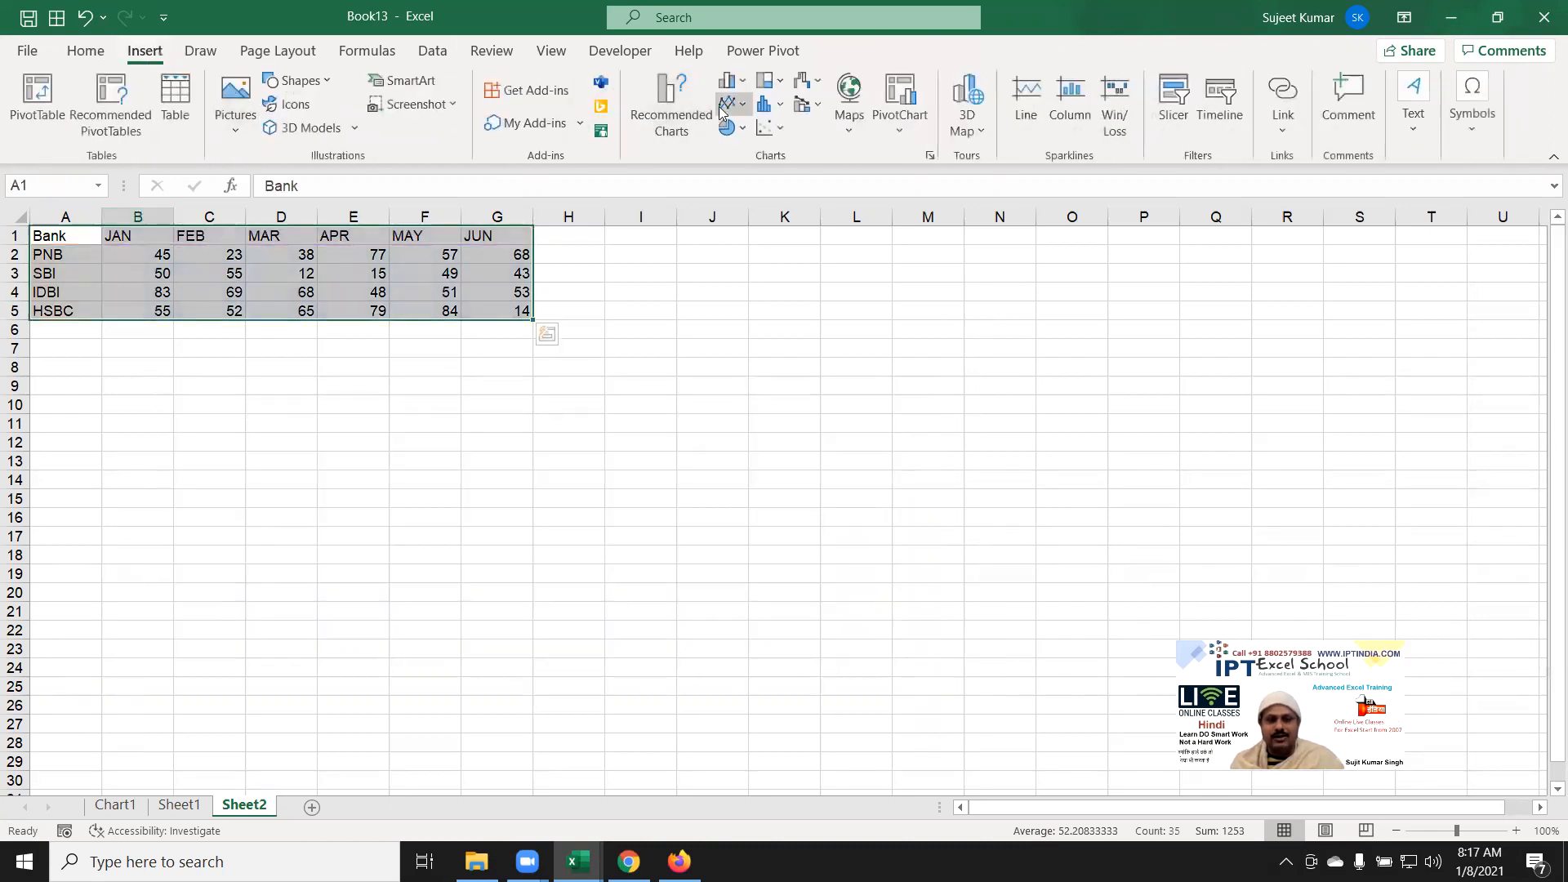
pyautogui.click(727, 81)
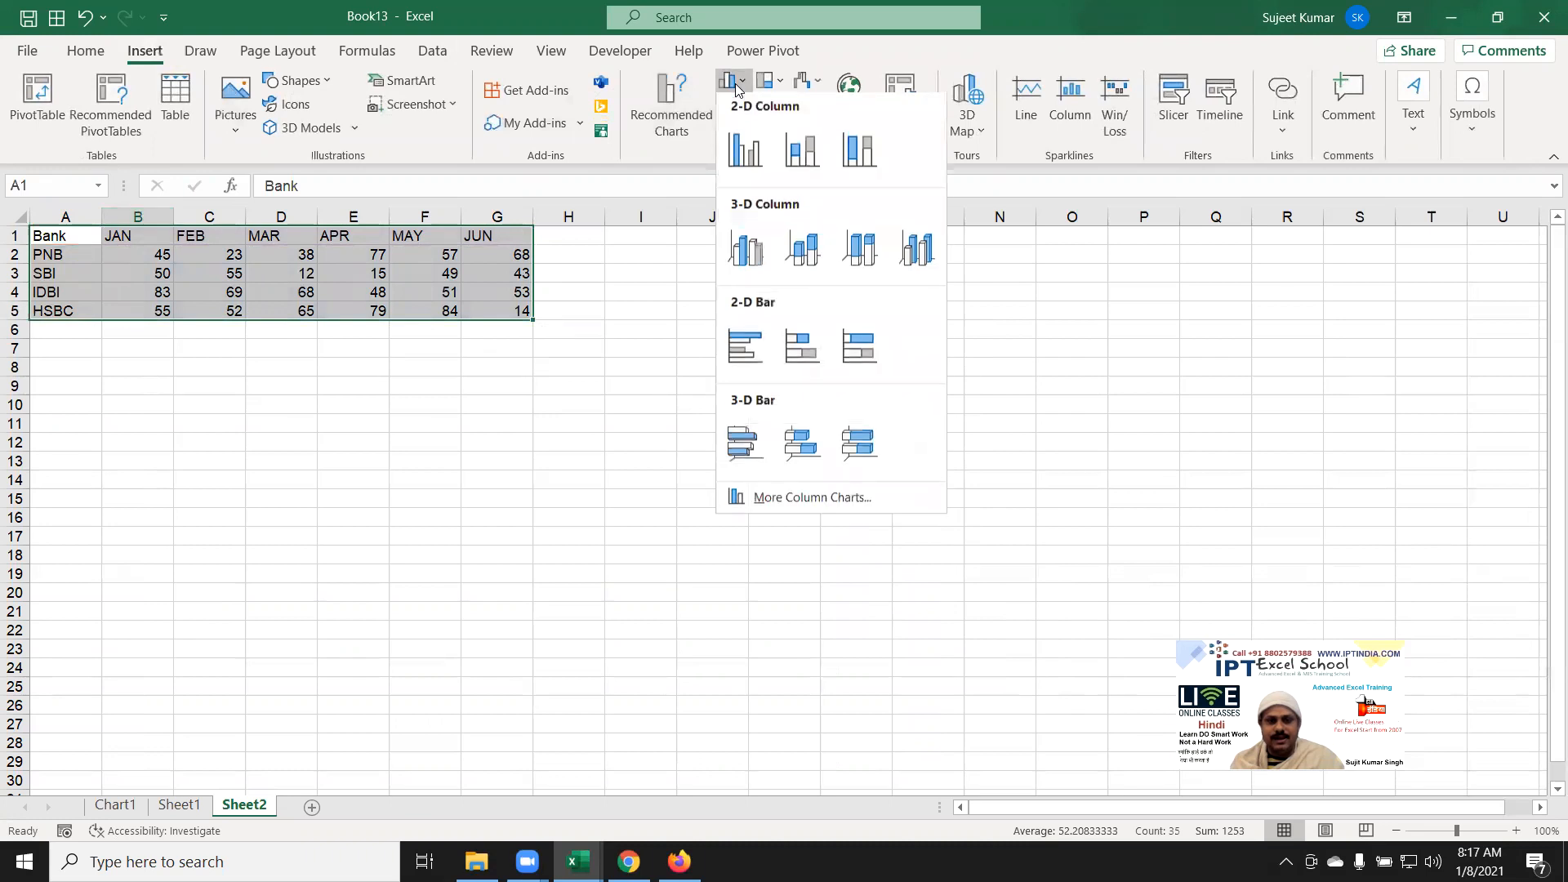
pyautogui.click(799, 160)
pyautogui.moveTo(599, 376); pyautogui.dragTo(233, 409)
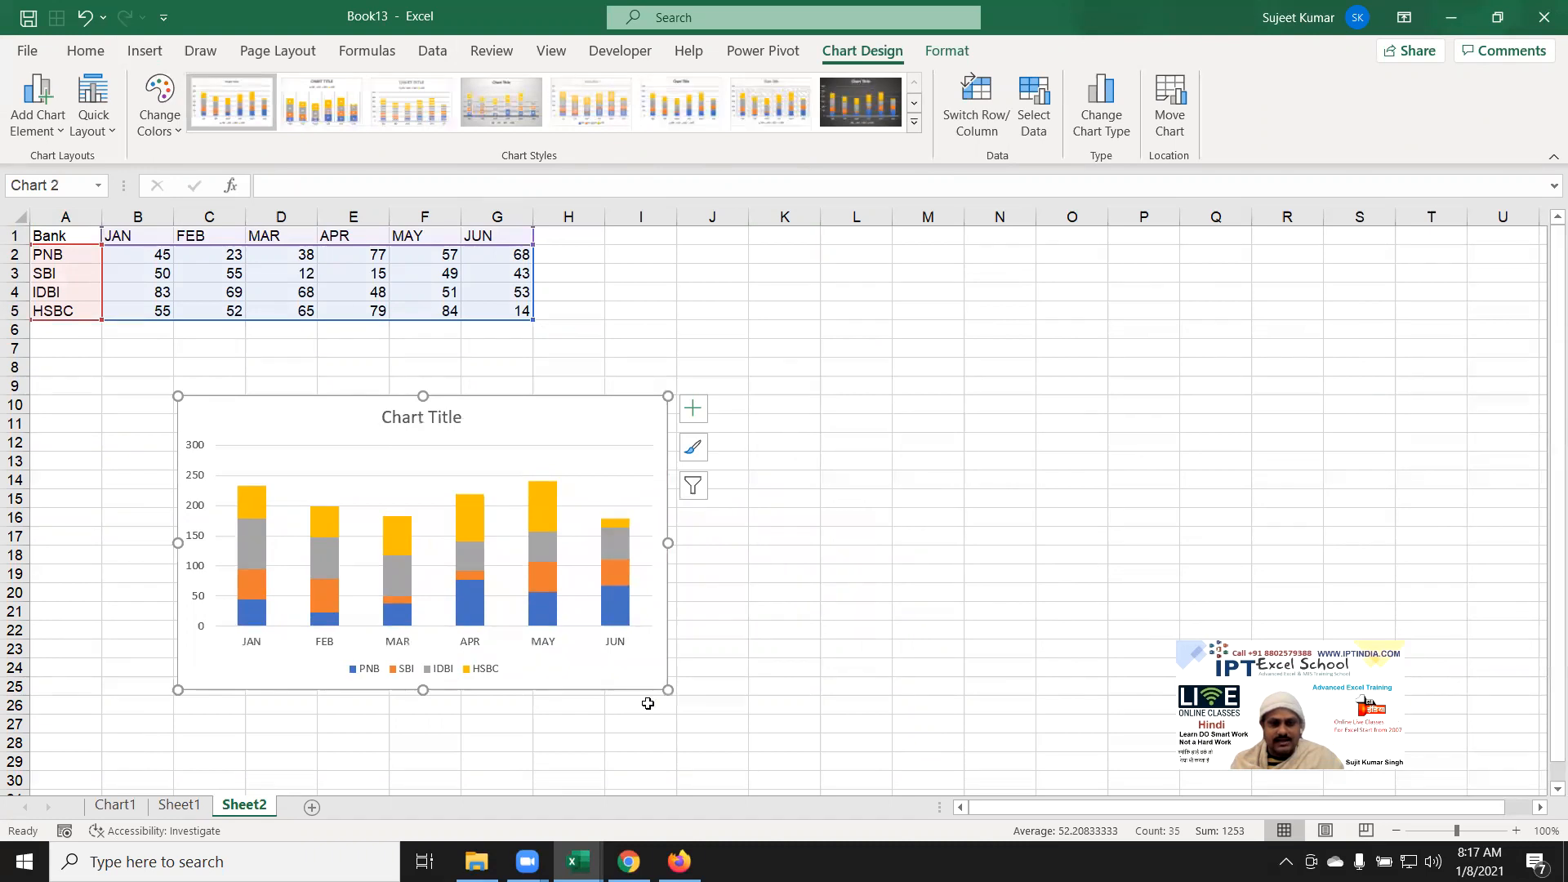
pyautogui.moveTo(668, 691); pyautogui.dragTo(968, 732)
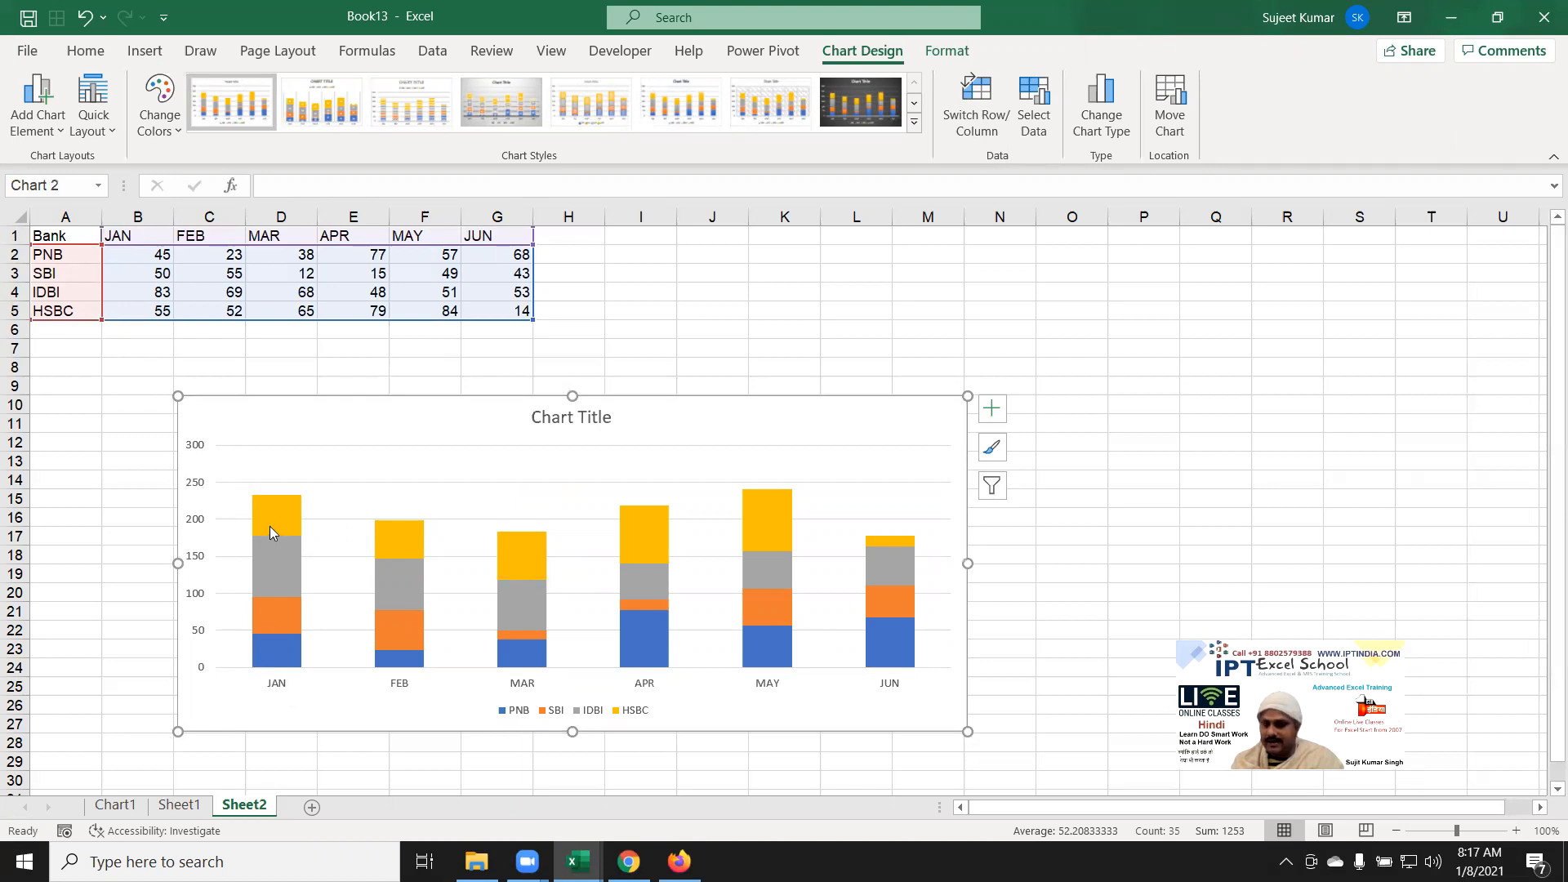
pyautogui.moveTo(272, 531)
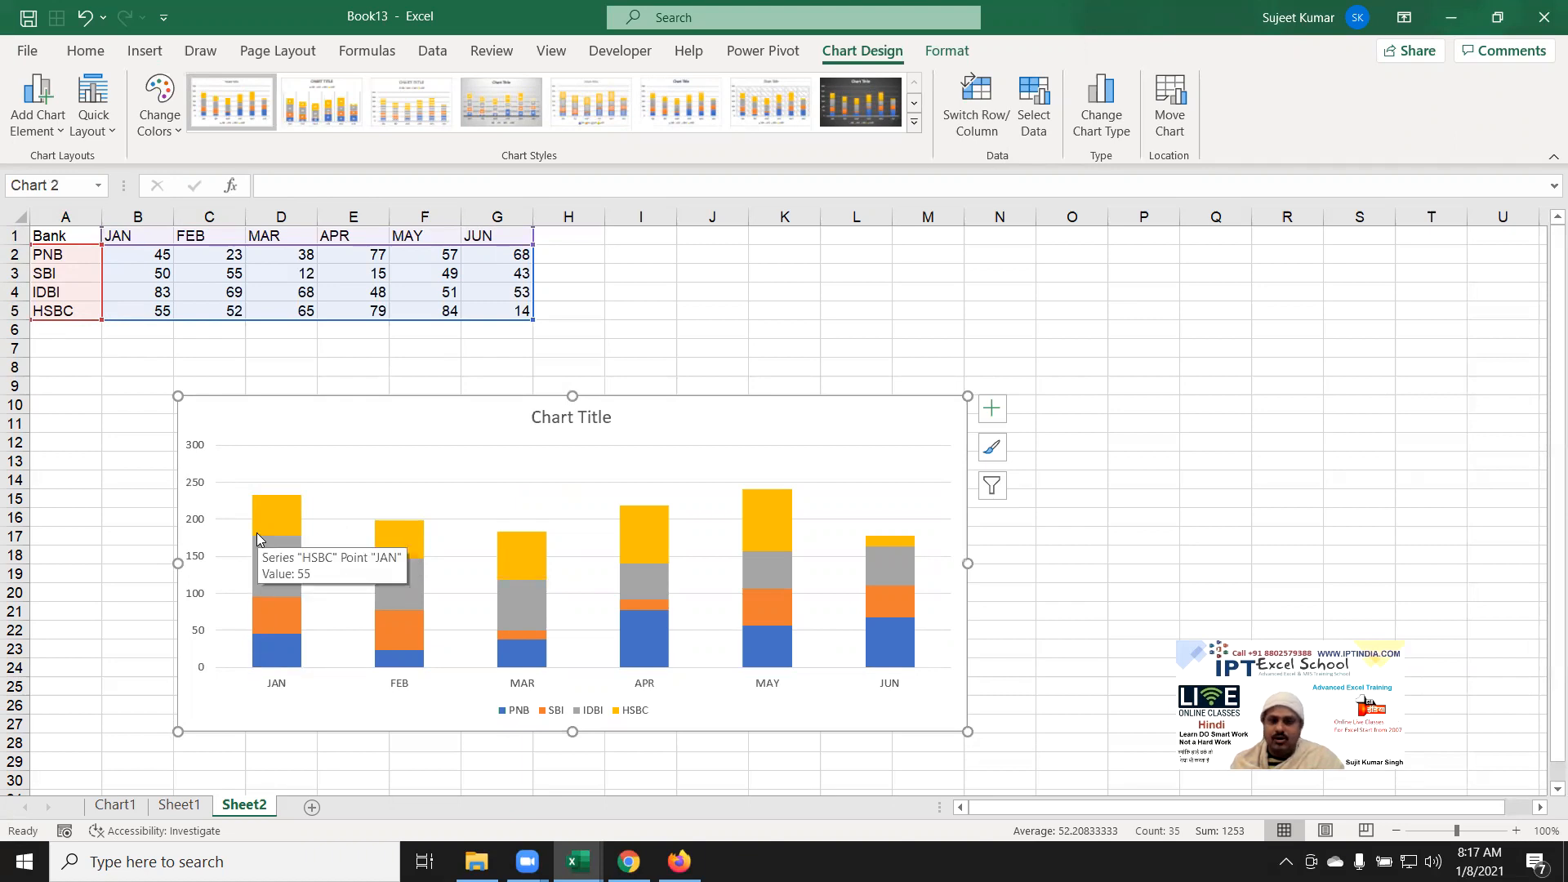
pyautogui.click(842, 110)
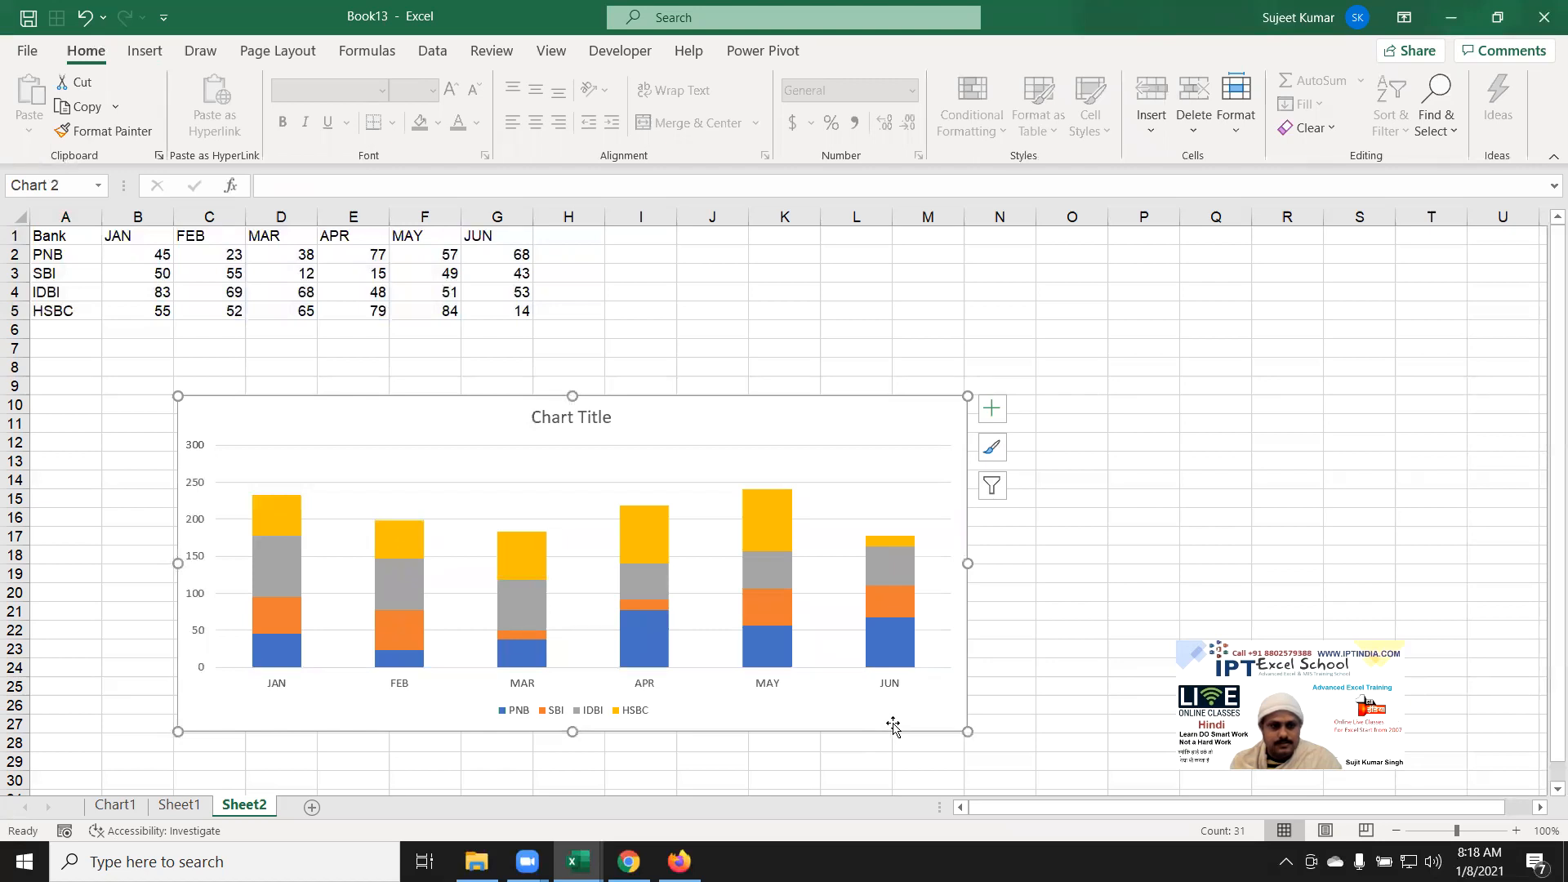
pyautogui.click(412, 583)
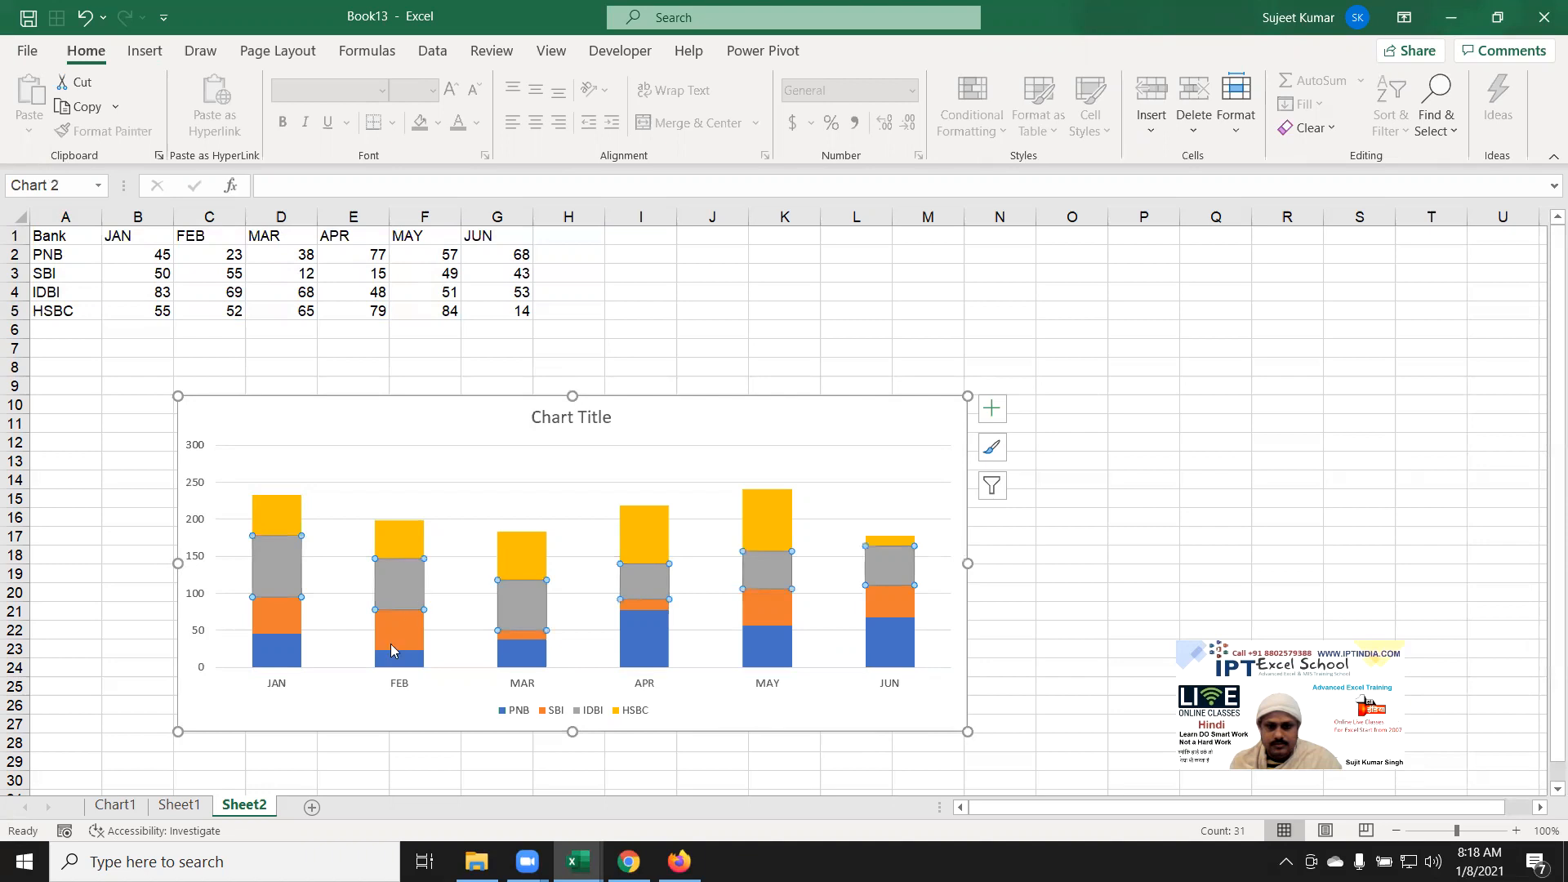
pyautogui.click(703, 716)
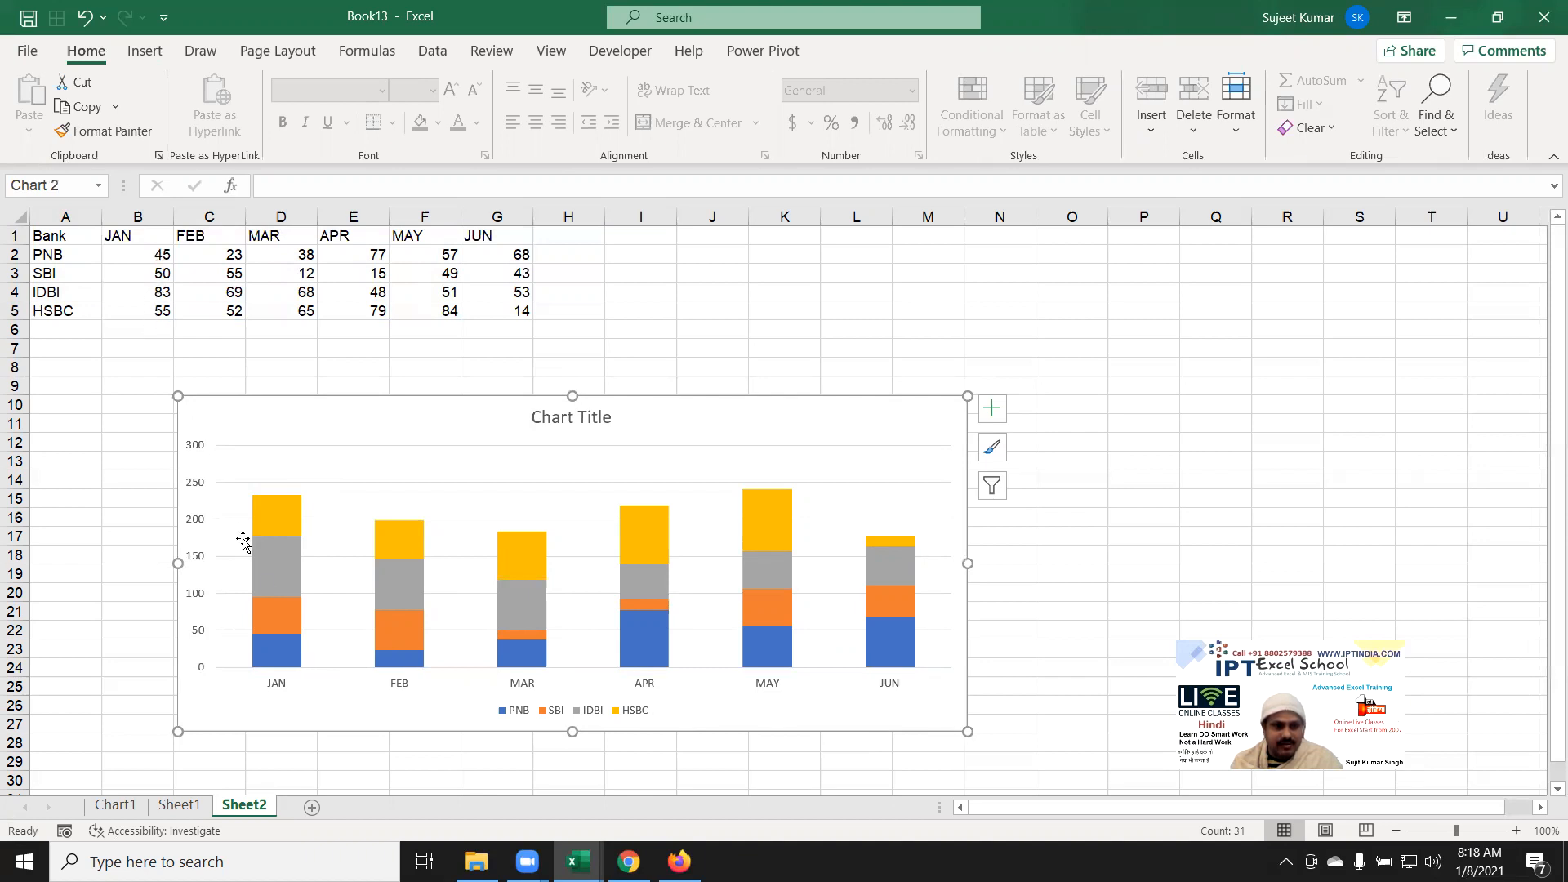
pyautogui.moveTo(258, 516)
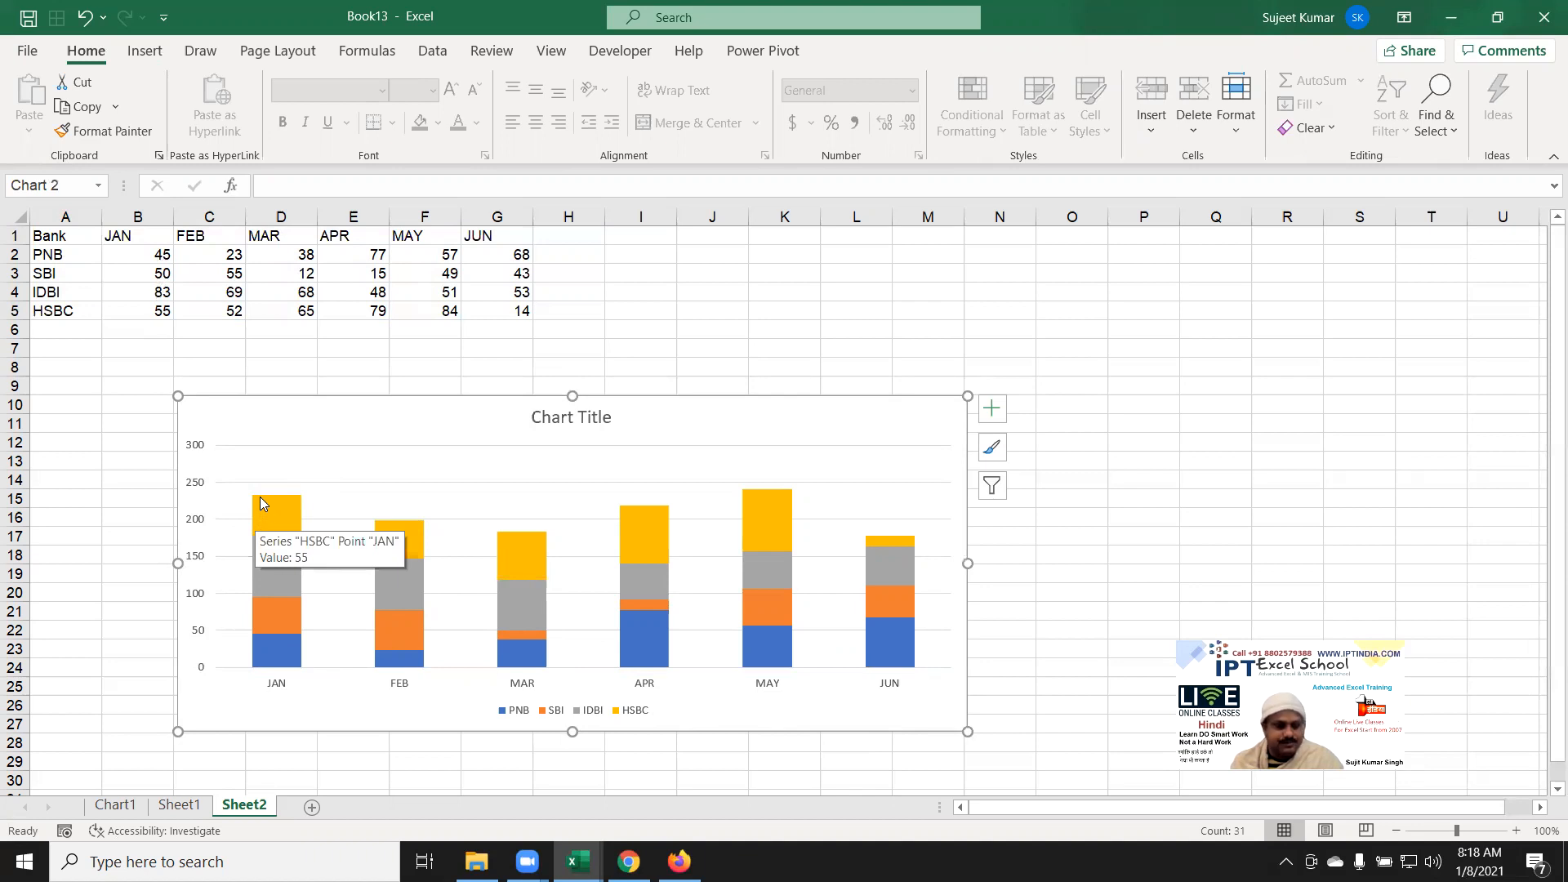
pyautogui.moveTo(286, 662)
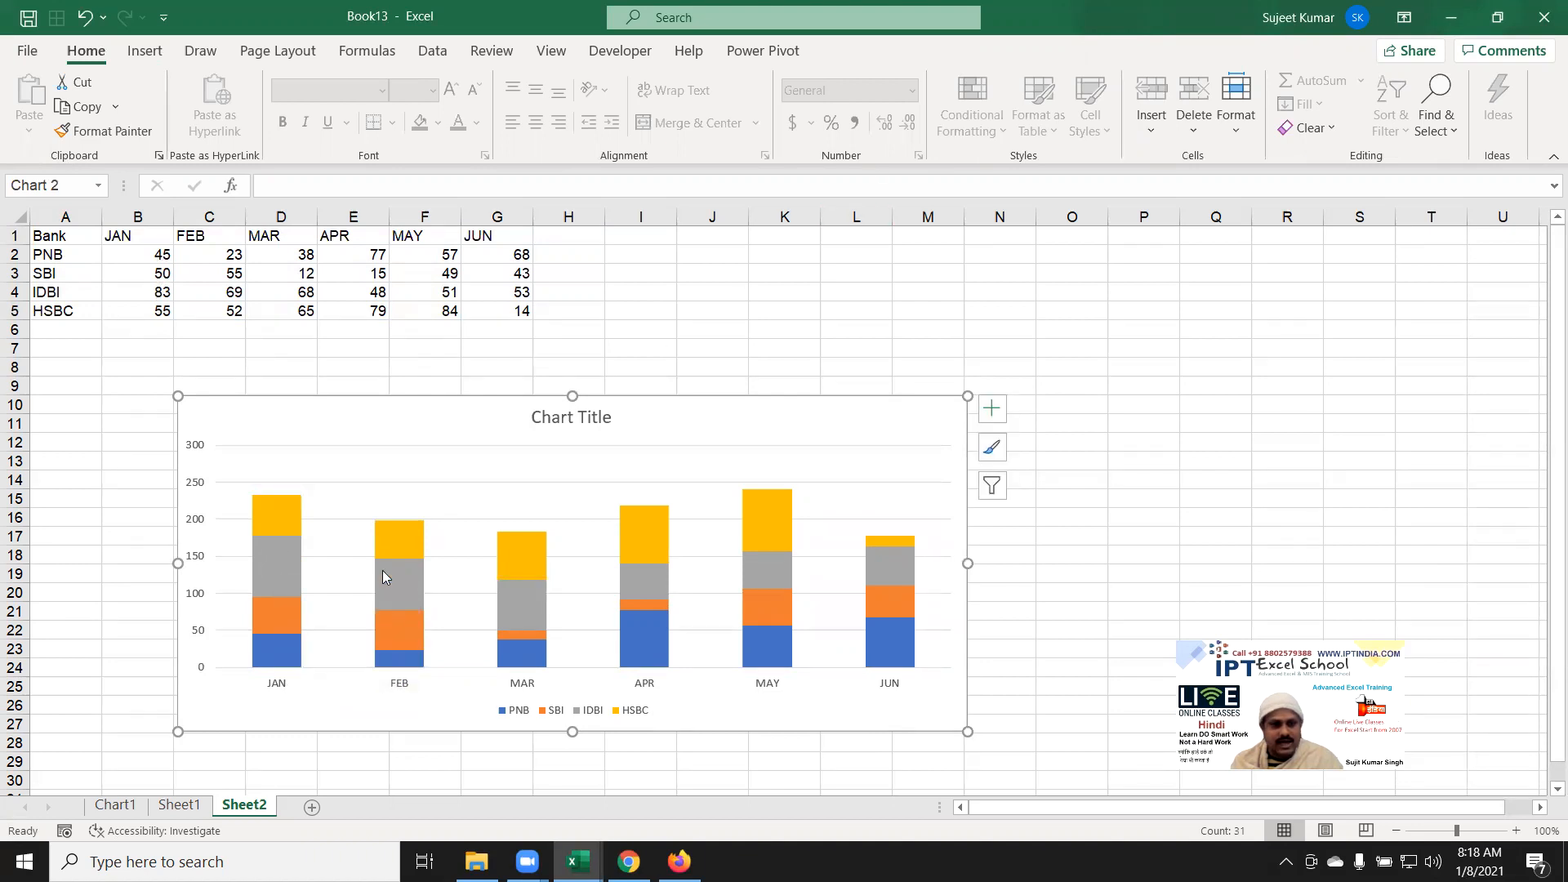
# Step: Open the PNB series context menu and dismiss it without changes
pyautogui.rightClick(292, 653)
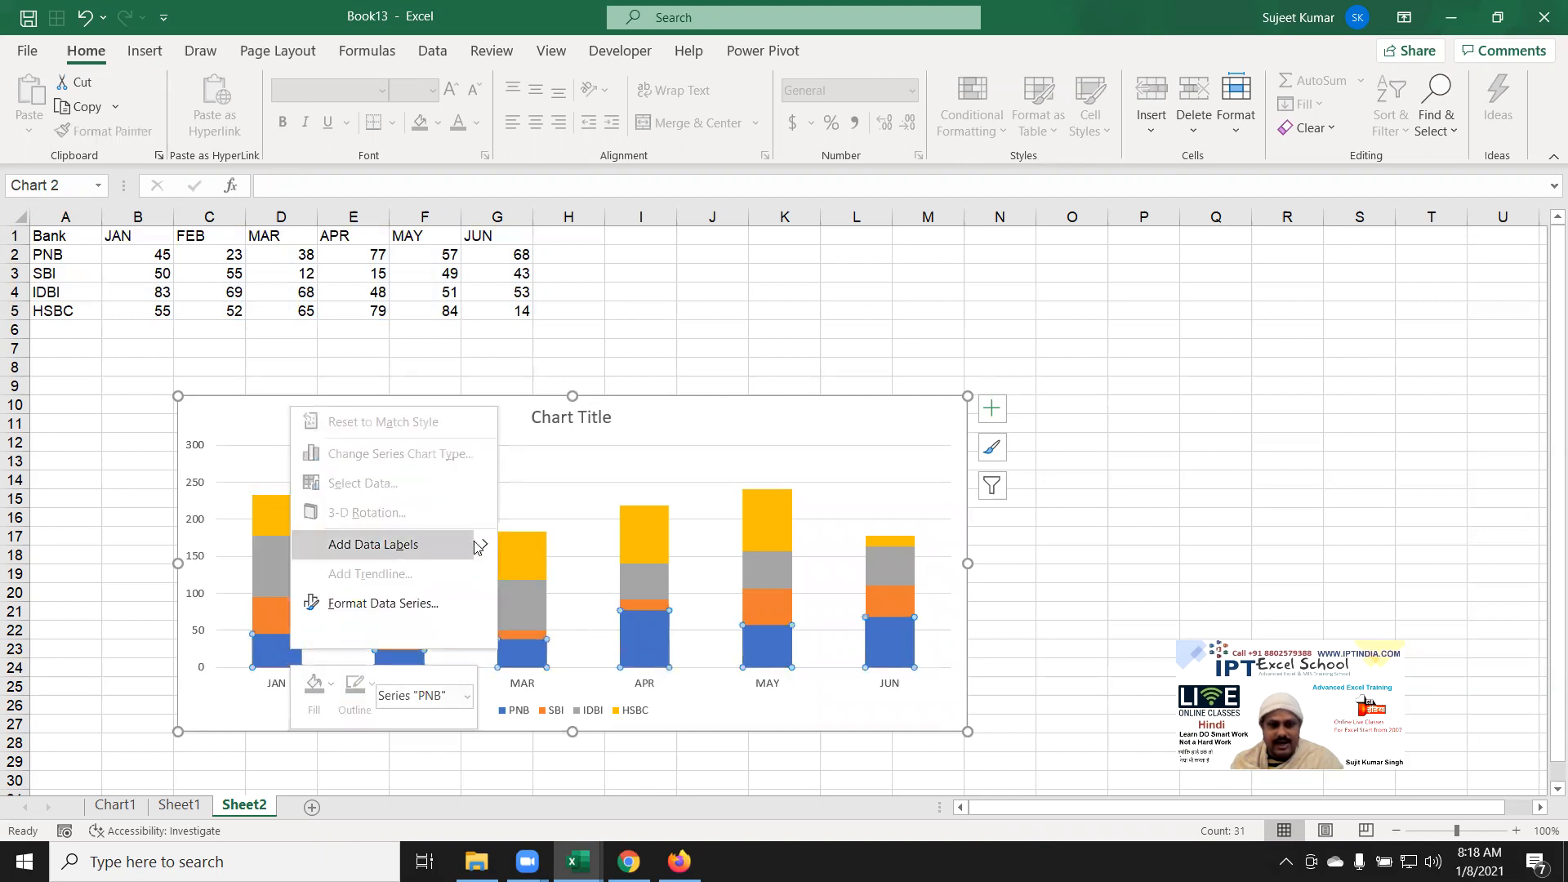
pyautogui.moveTo(480, 546)
pyautogui.click(551, 547)
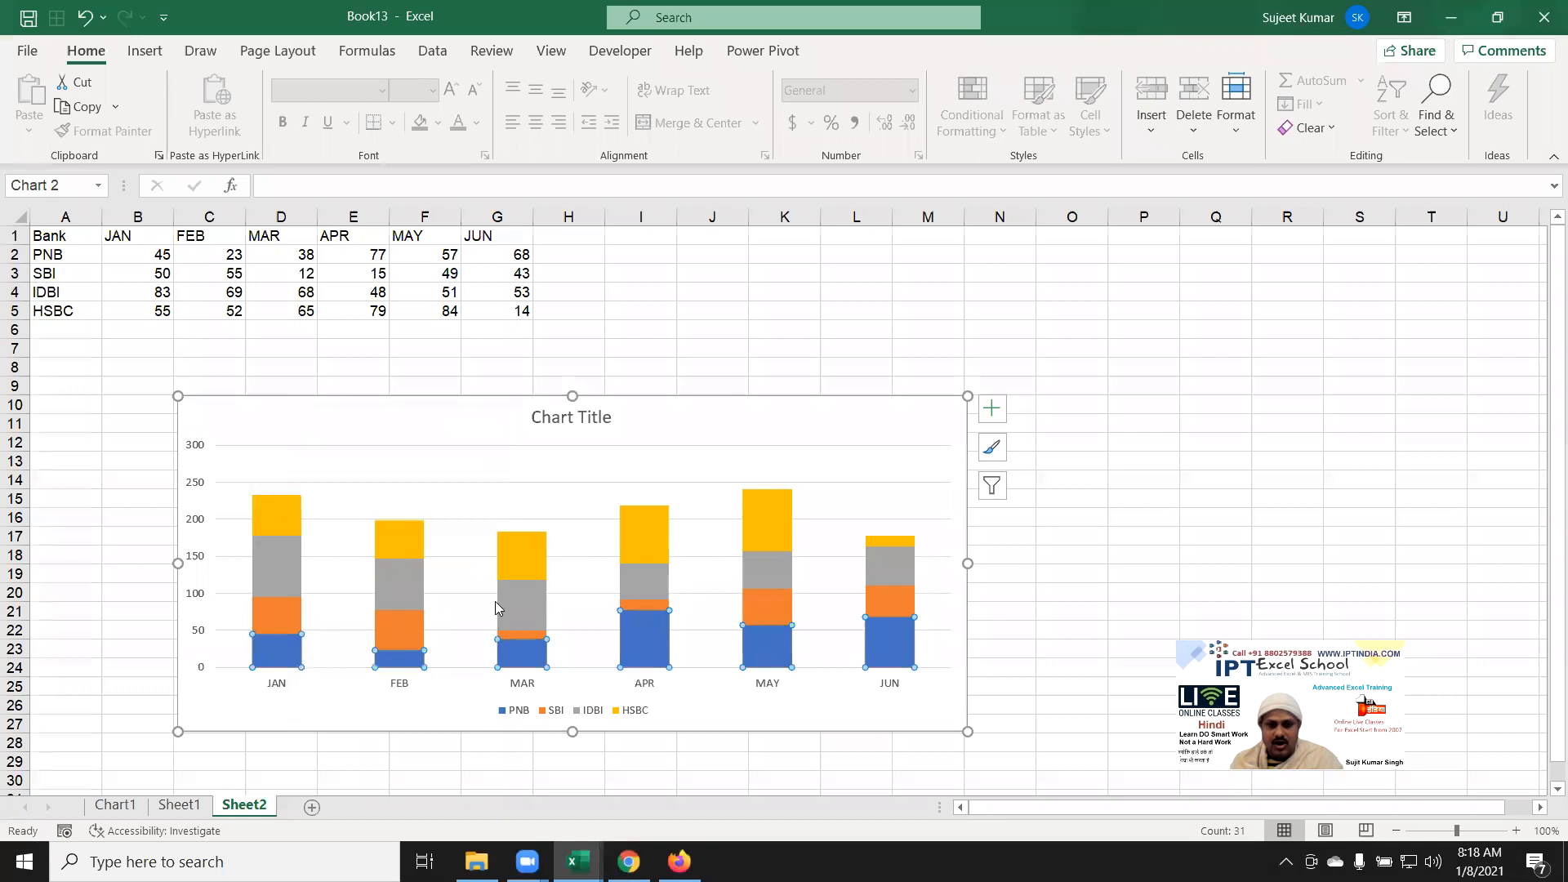
pyautogui.click(304, 711)
pyautogui.click(285, 661)
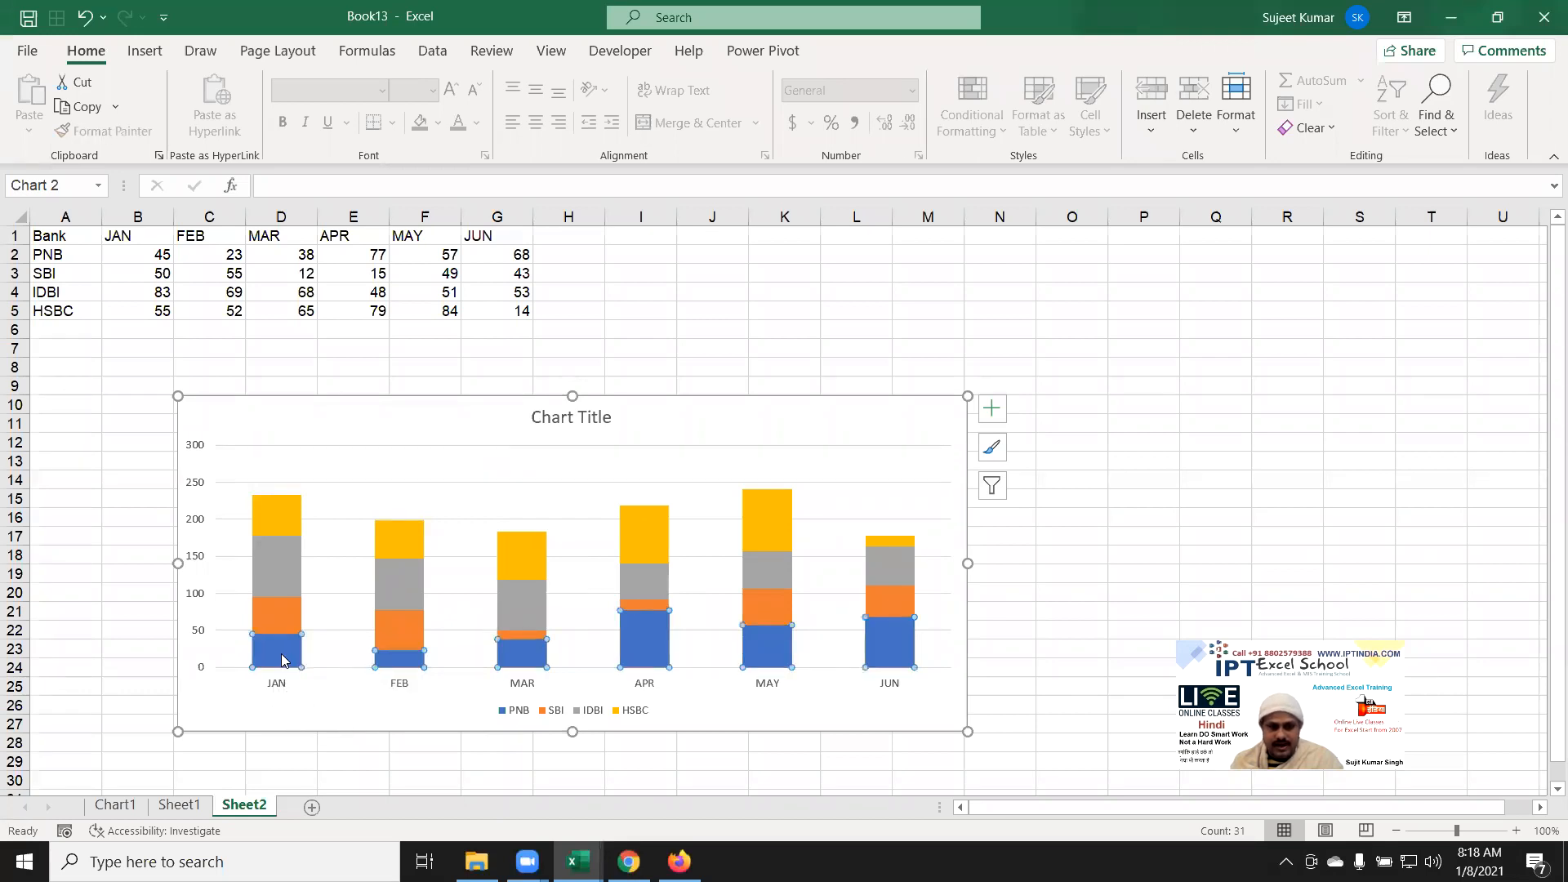
pyautogui.rightClick(285, 662)
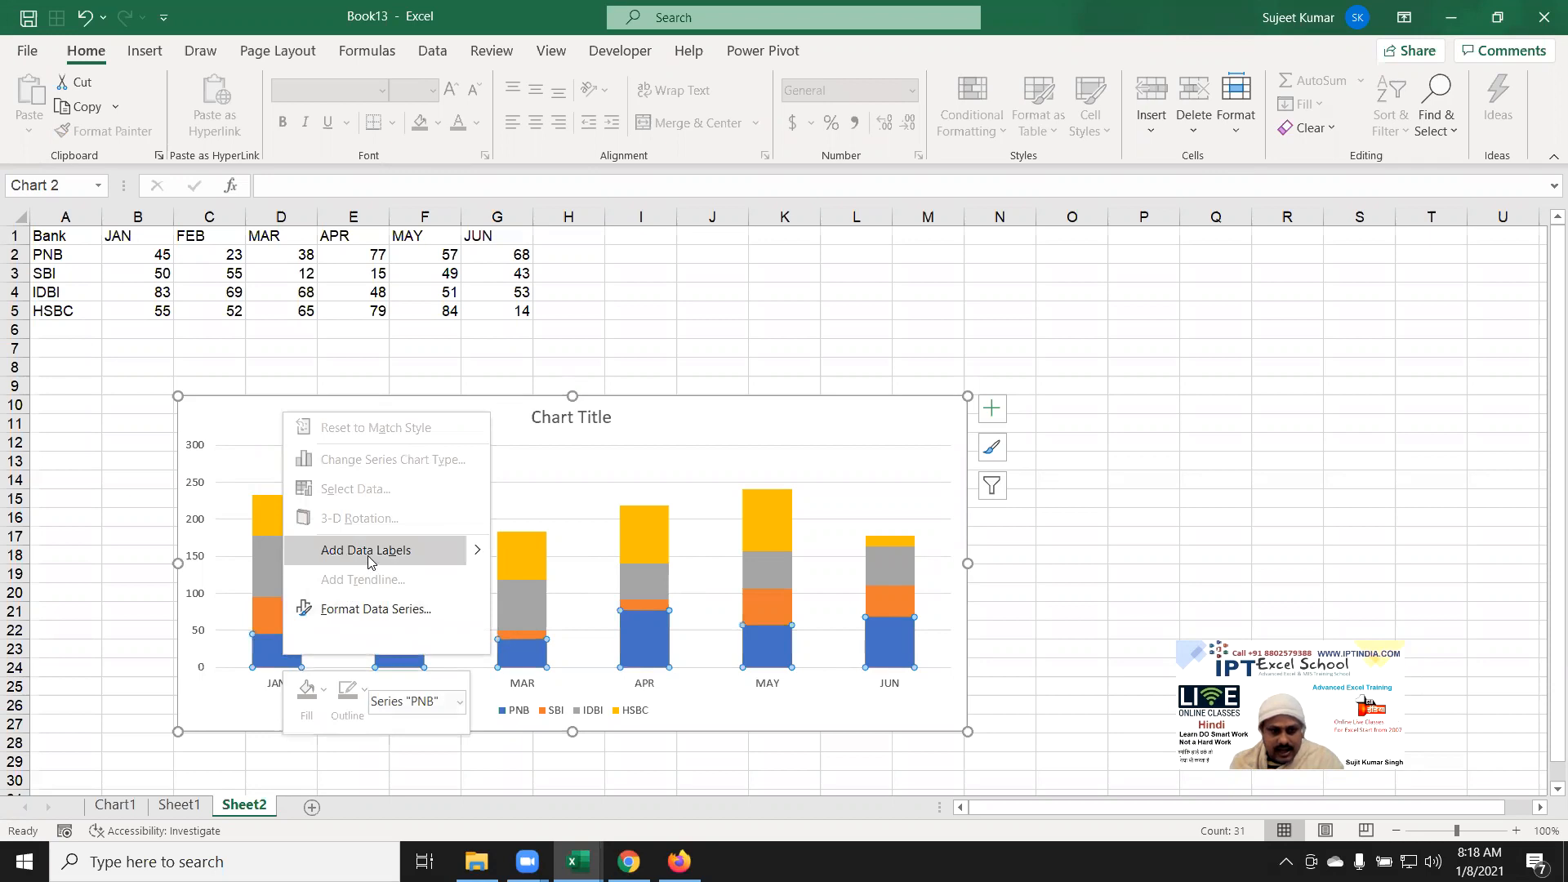
pyautogui.press('Escape')
pyautogui.click(287, 711)
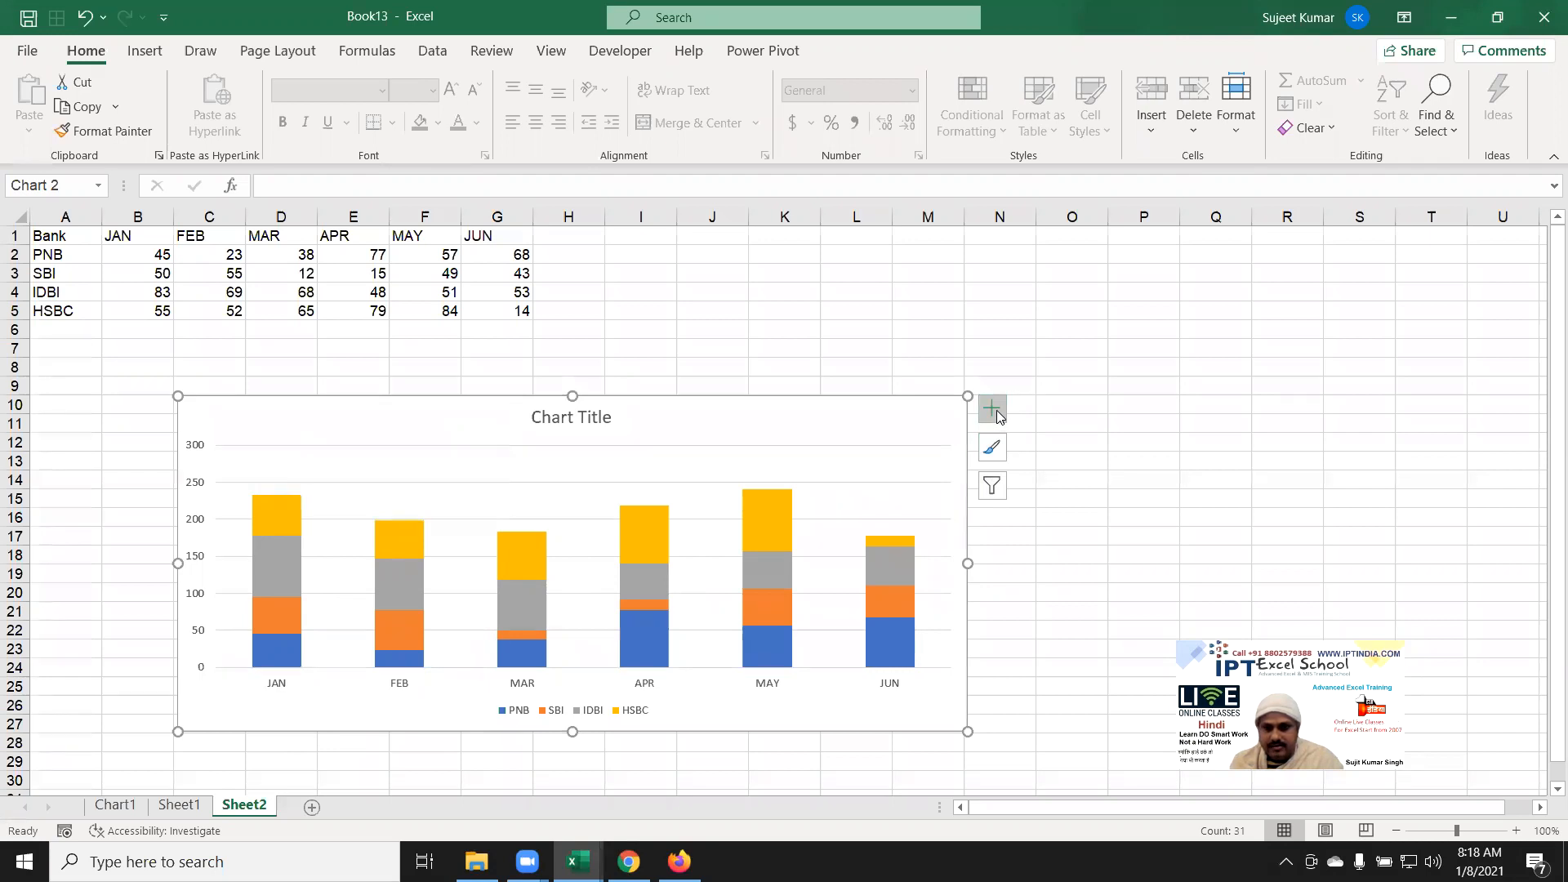
pyautogui.click(1200, 422)
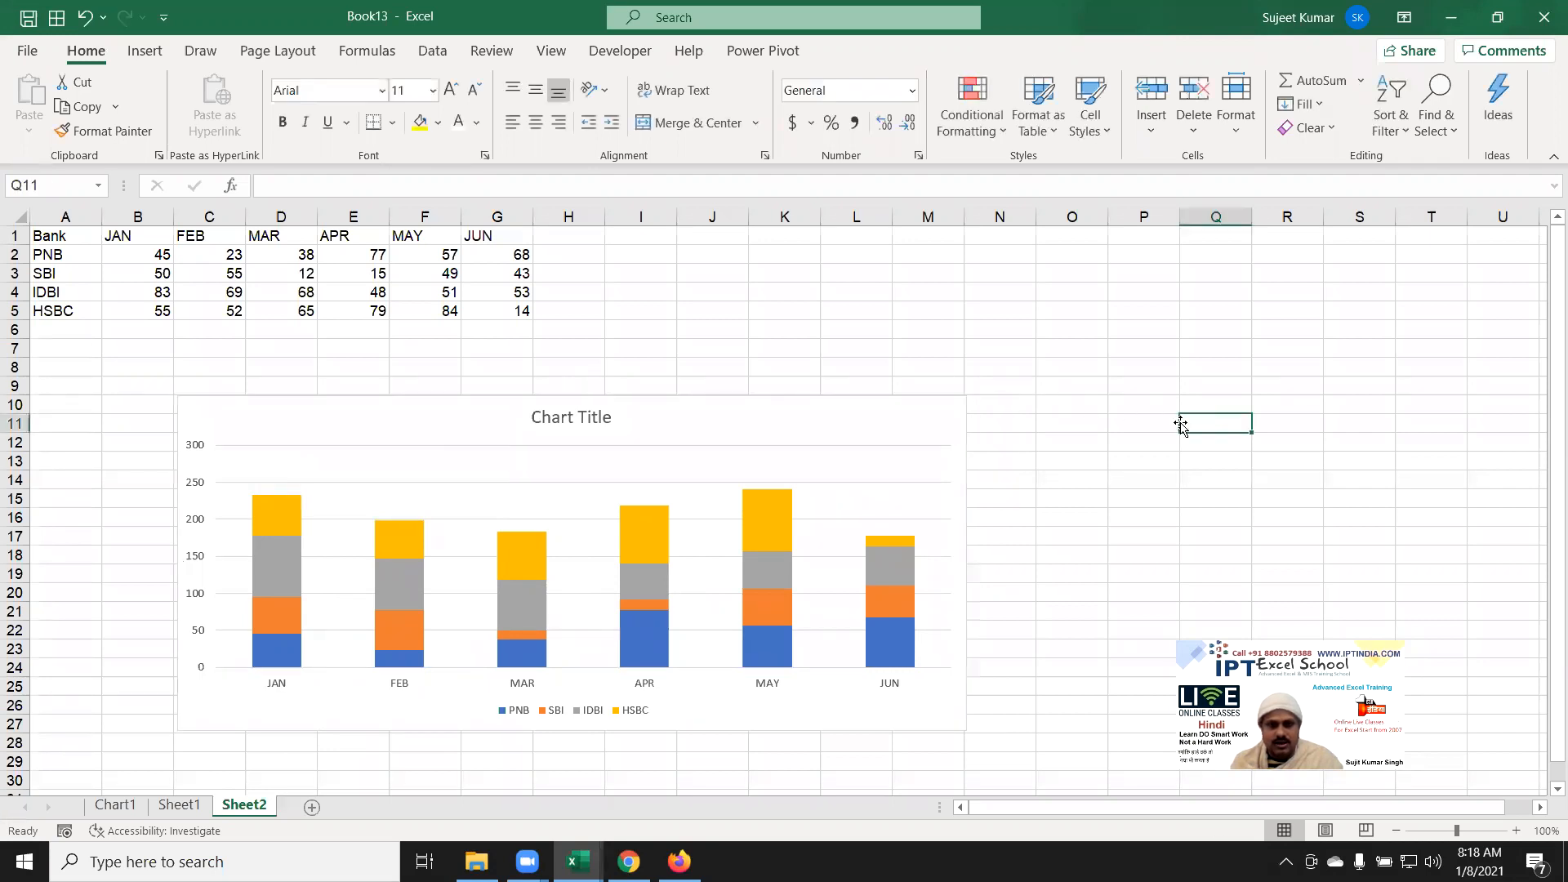
pyautogui.click(908, 423)
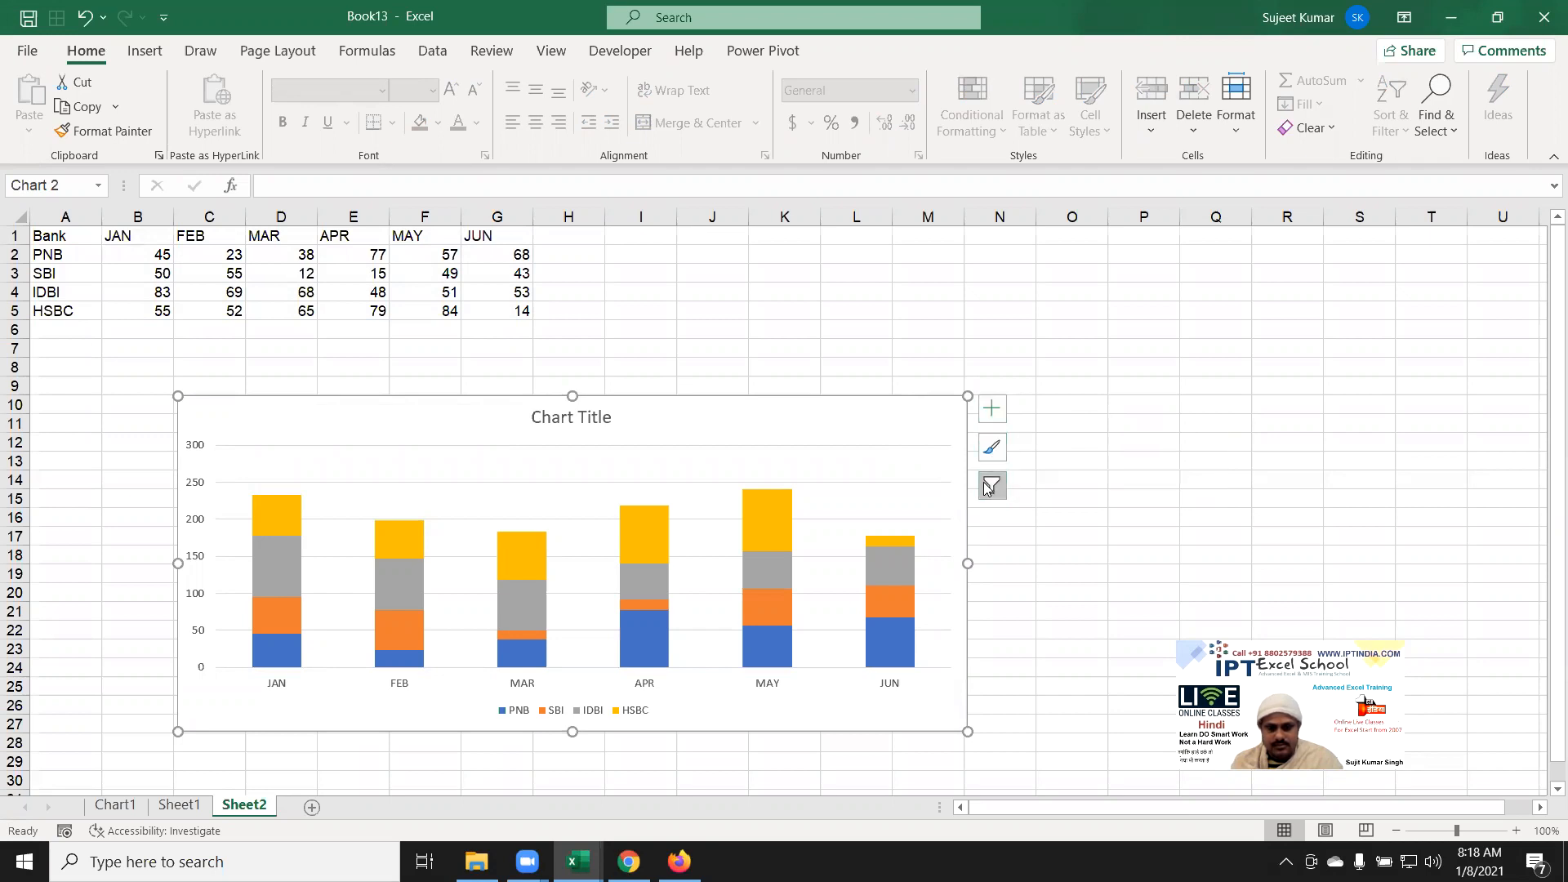
# Step: Add data labels to the PNB series, then delete the PNB series from the chart
pyautogui.click(870, 329)
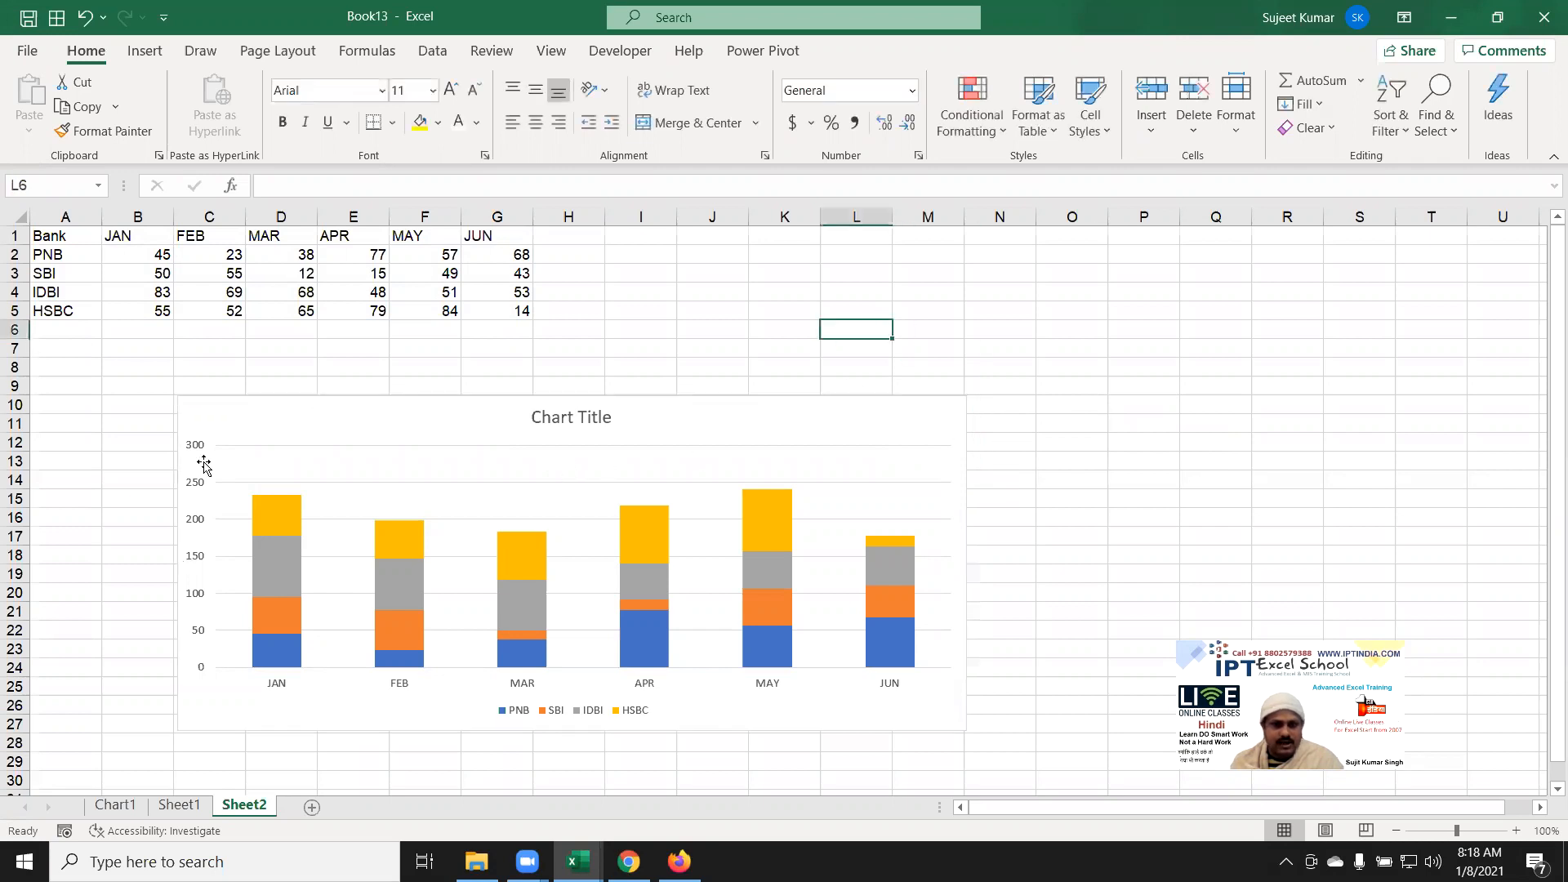
pyautogui.click(164, 428)
pyautogui.doubleClick(876, 320)
pyautogui.doubleClick(858, 291)
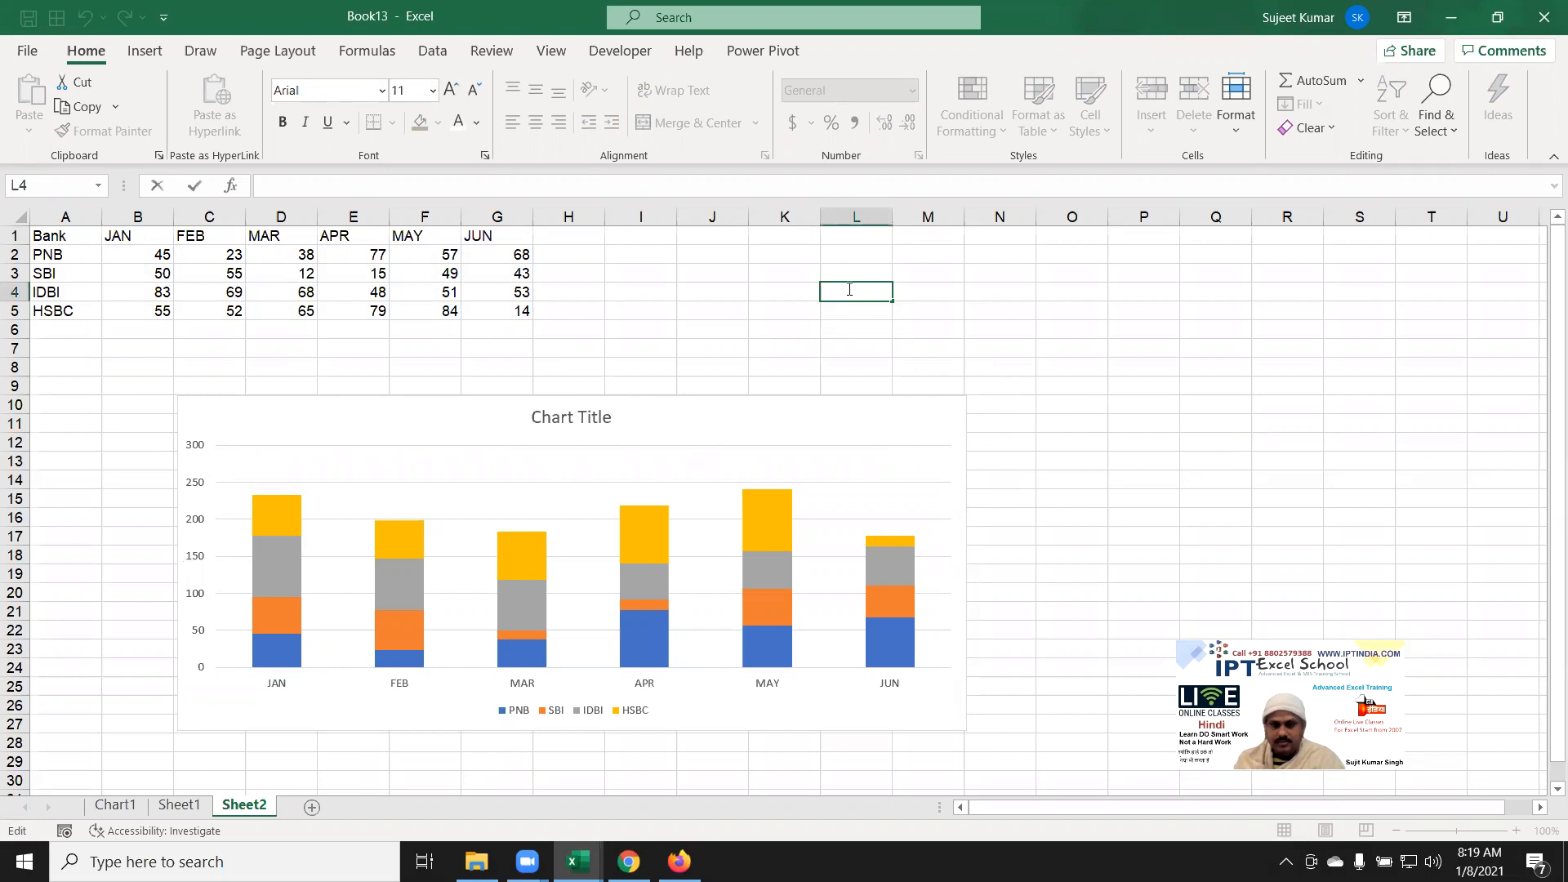
pyautogui.press('Escape')
pyautogui.click(260, 666)
pyautogui.rightClick(260, 665)
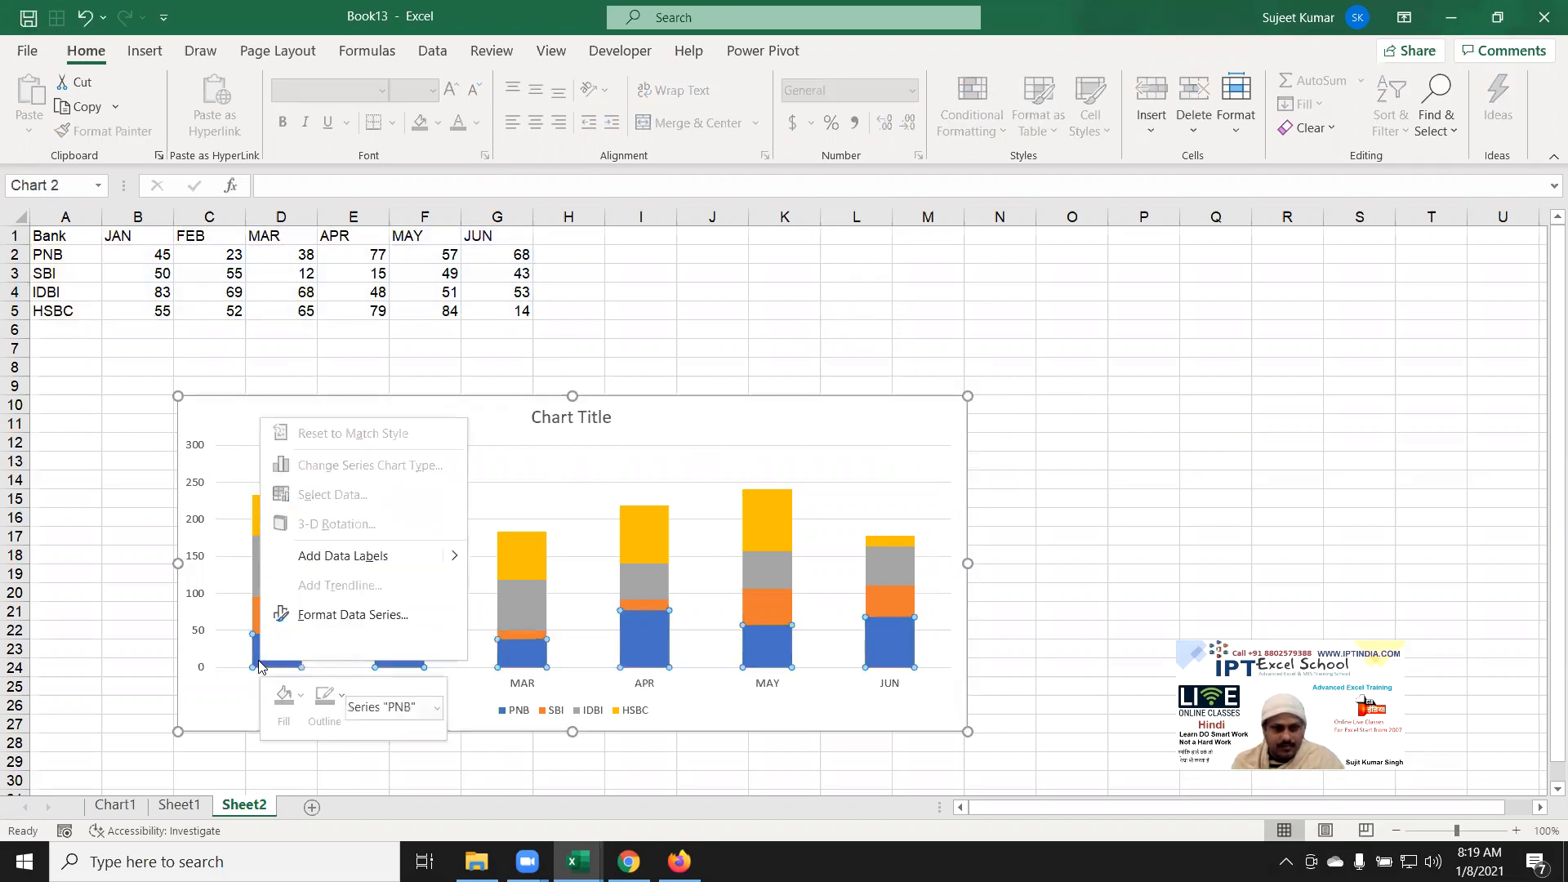
pyautogui.click(359, 557)
pyautogui.press('Delete')
pyautogui.click(1239, 528)
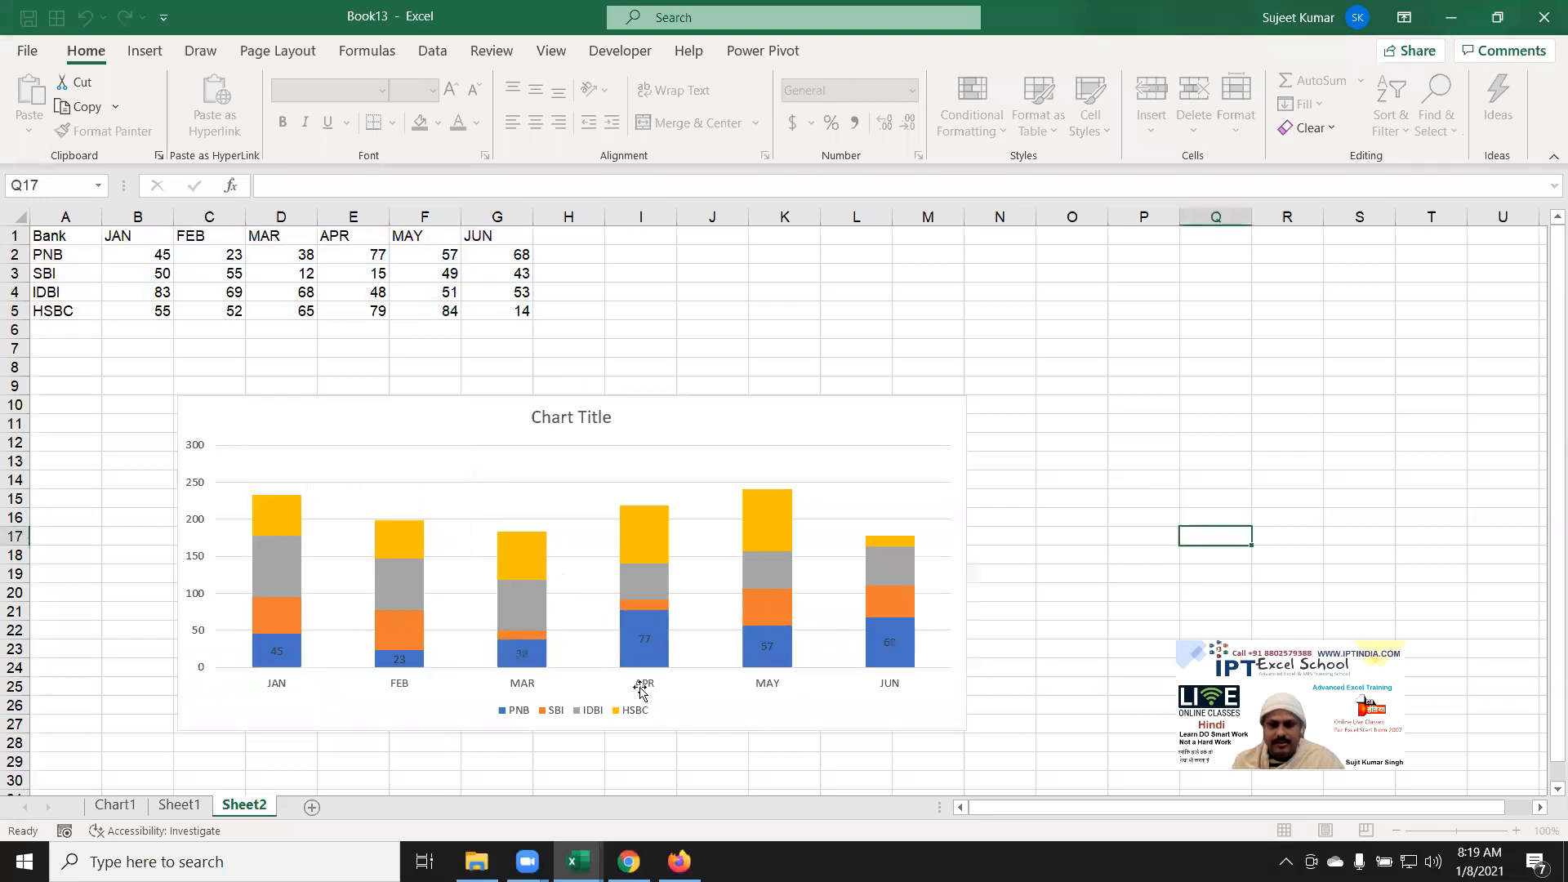
# Step: Select the bank values B2:G5, then the SBI series in the chart
pyautogui.click(167, 292)
pyautogui.moveTo(143, 254); pyautogui.dragTo(511, 307)
pyautogui.click(414, 277)
pyautogui.click(288, 292)
pyautogui.click(232, 306)
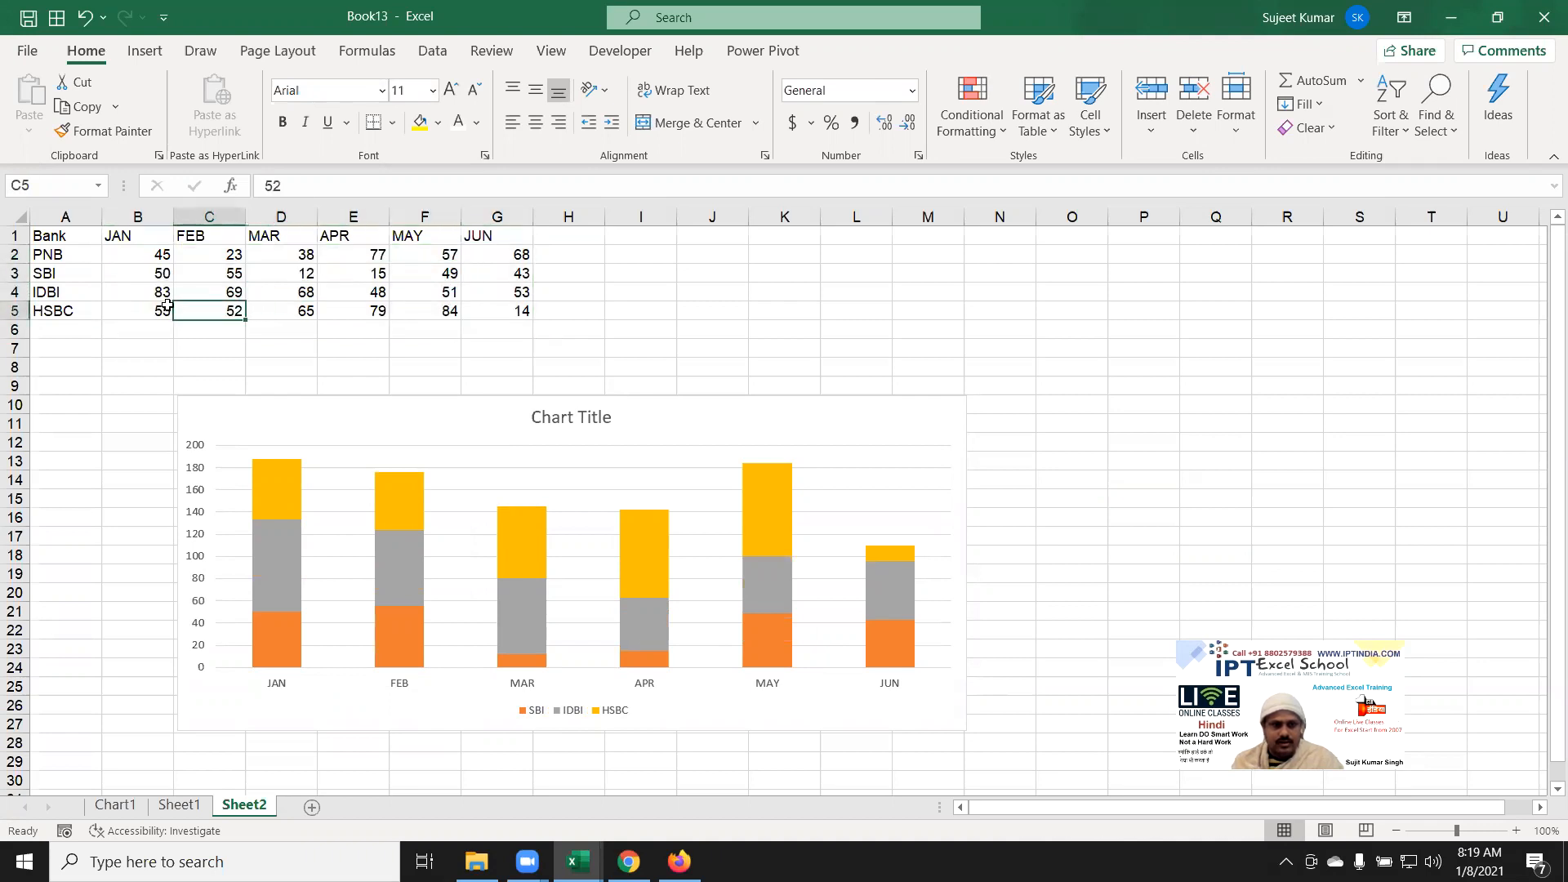
pyautogui.click(167, 308)
pyautogui.click(260, 642)
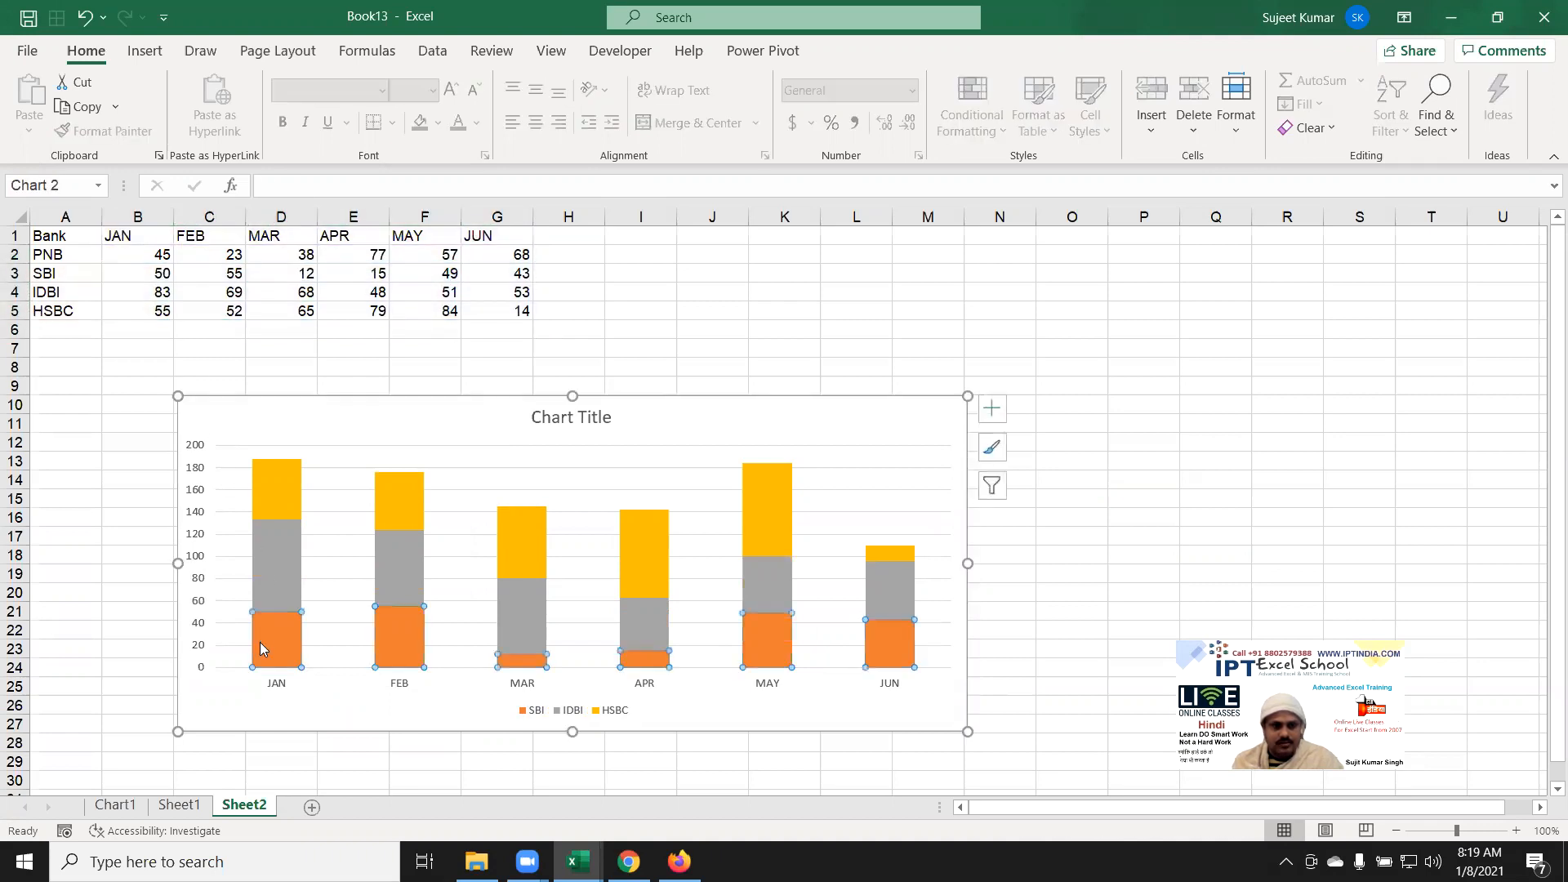
# Step: Bring back the PNB series, resize the chart to column K, and show Chart Elements
pyautogui.click(870, 415)
pyautogui.hotkey('alt', 'Tab')
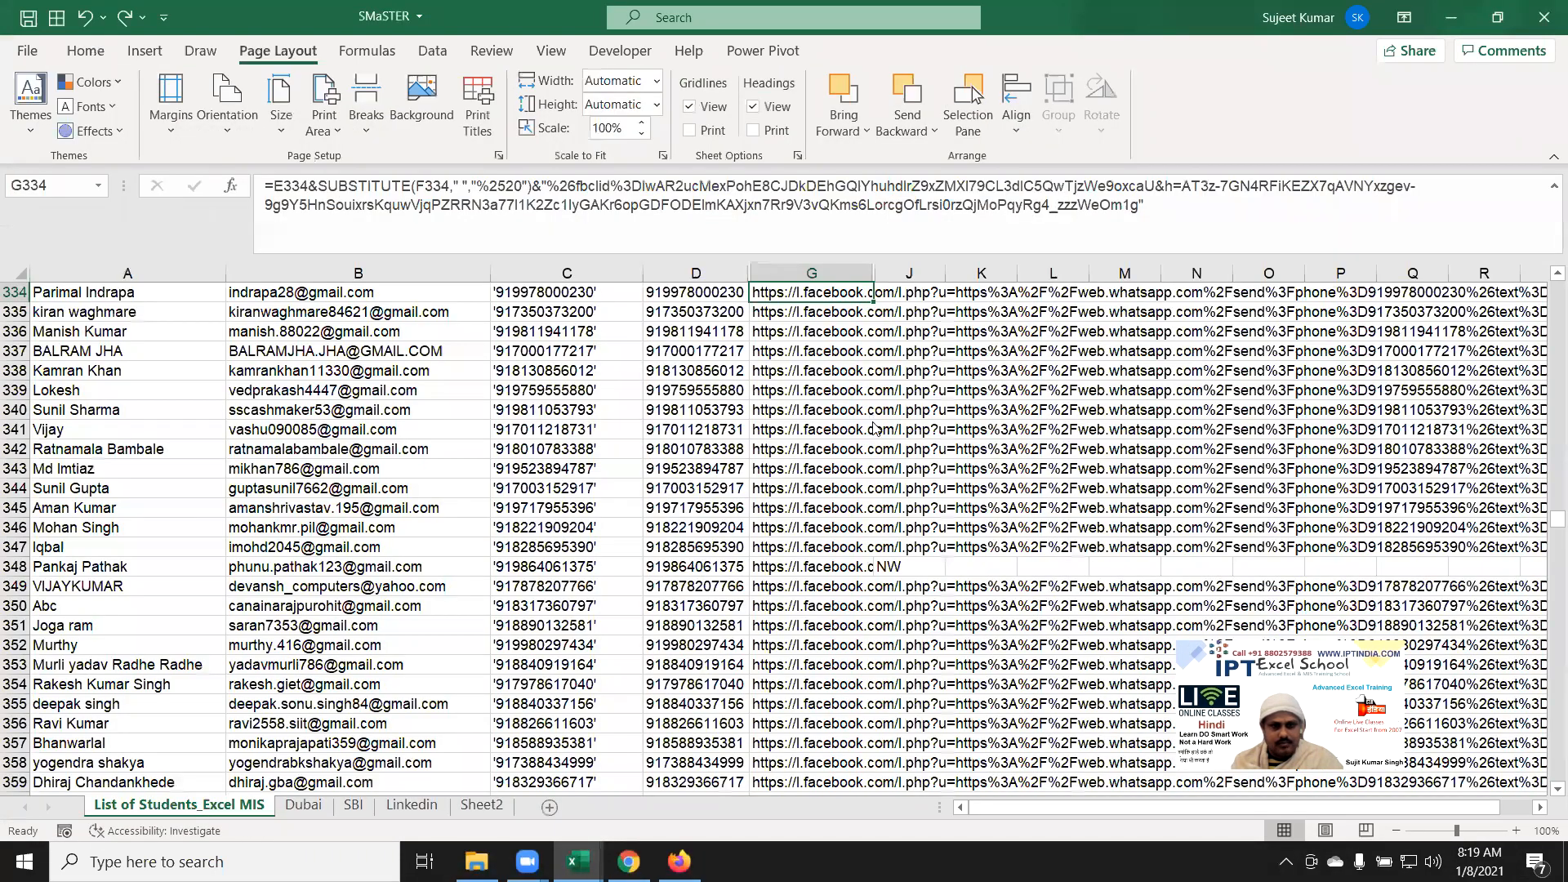
pyautogui.hotkey('alt', 'Tab')
pyautogui.press('Up')
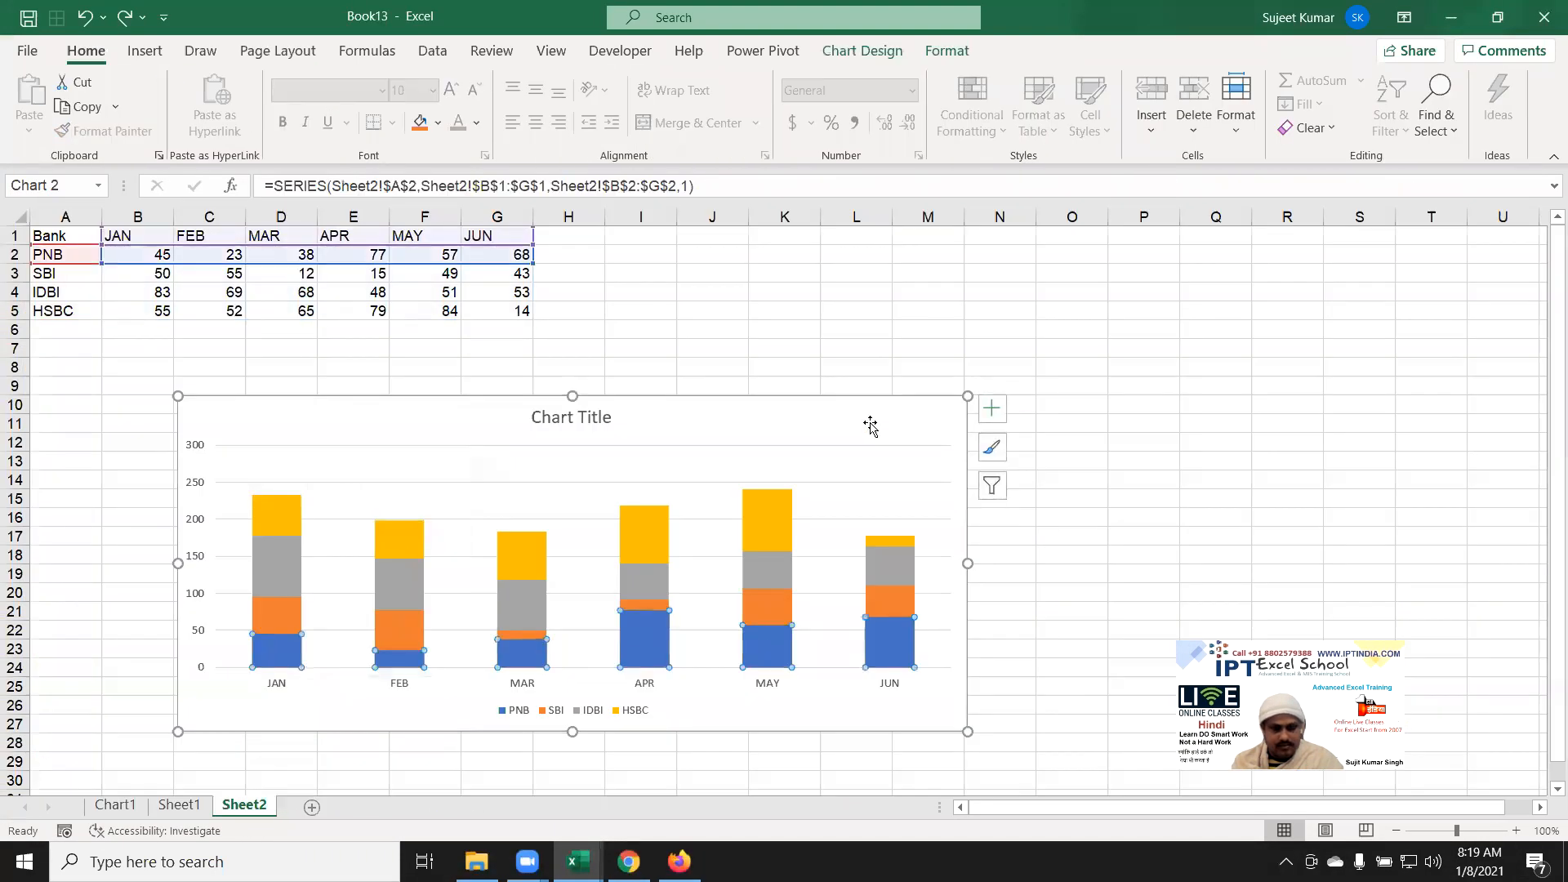
pyautogui.hotkey('ctrl', 'z')
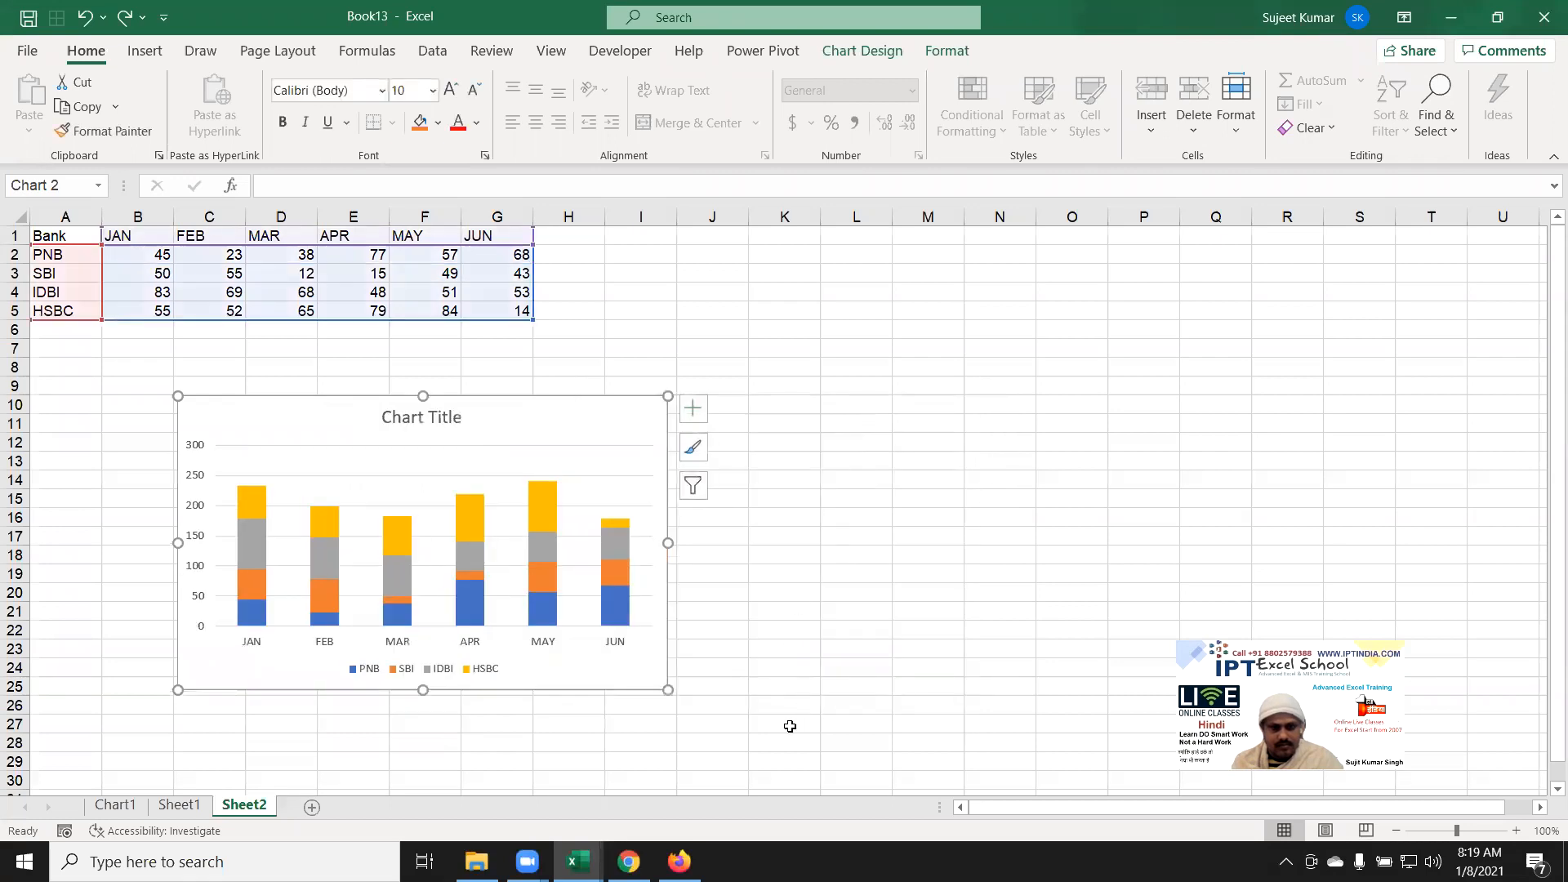
pyautogui.moveTo(668, 691); pyautogui.dragTo(830, 706)
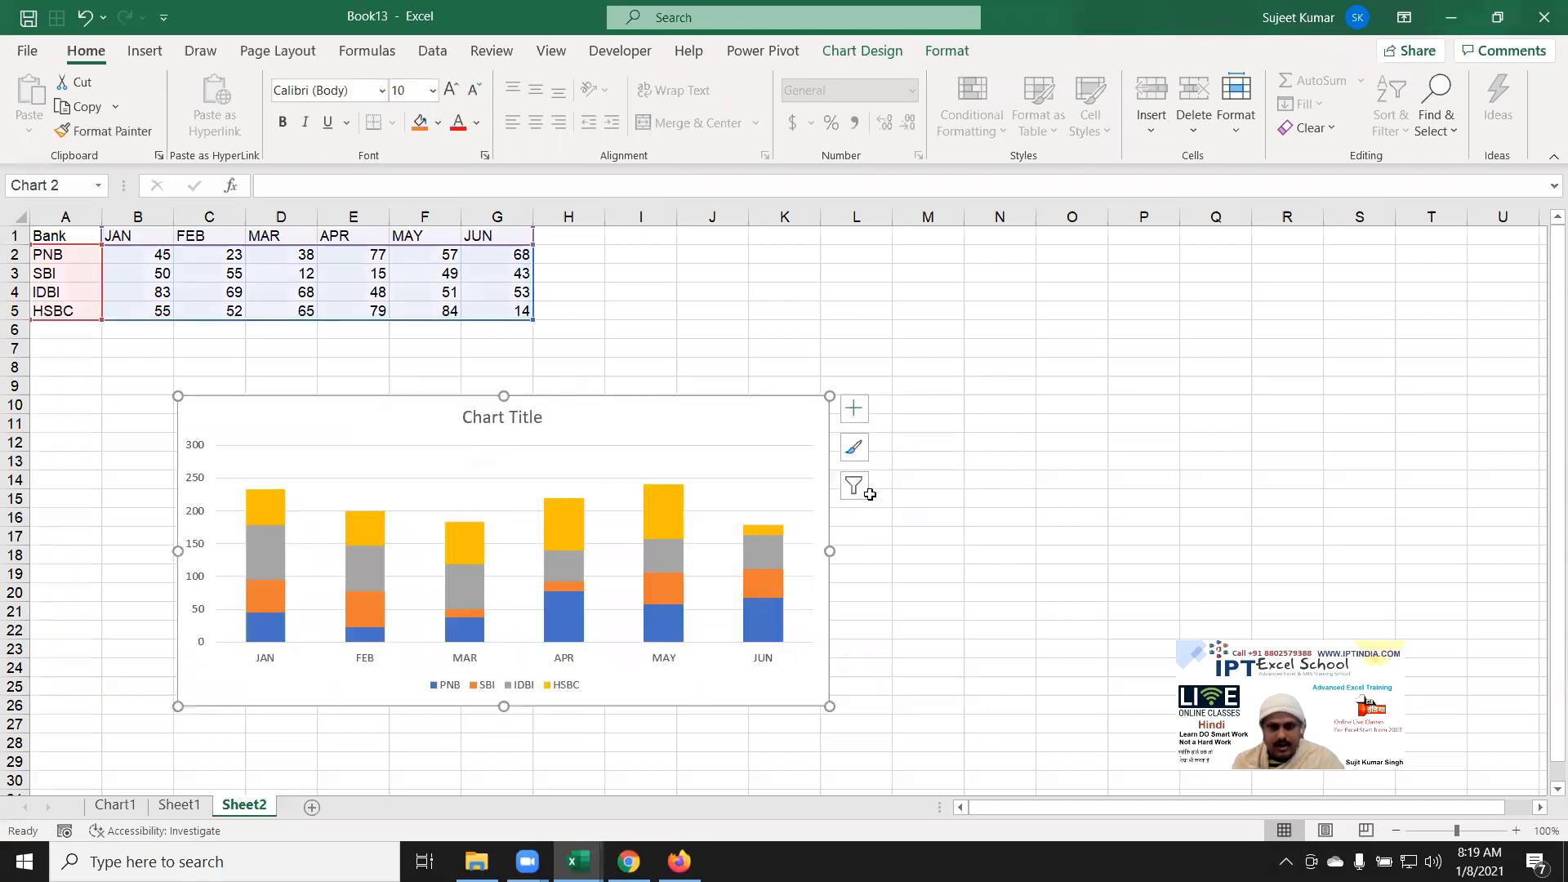
pyautogui.click(855, 409)
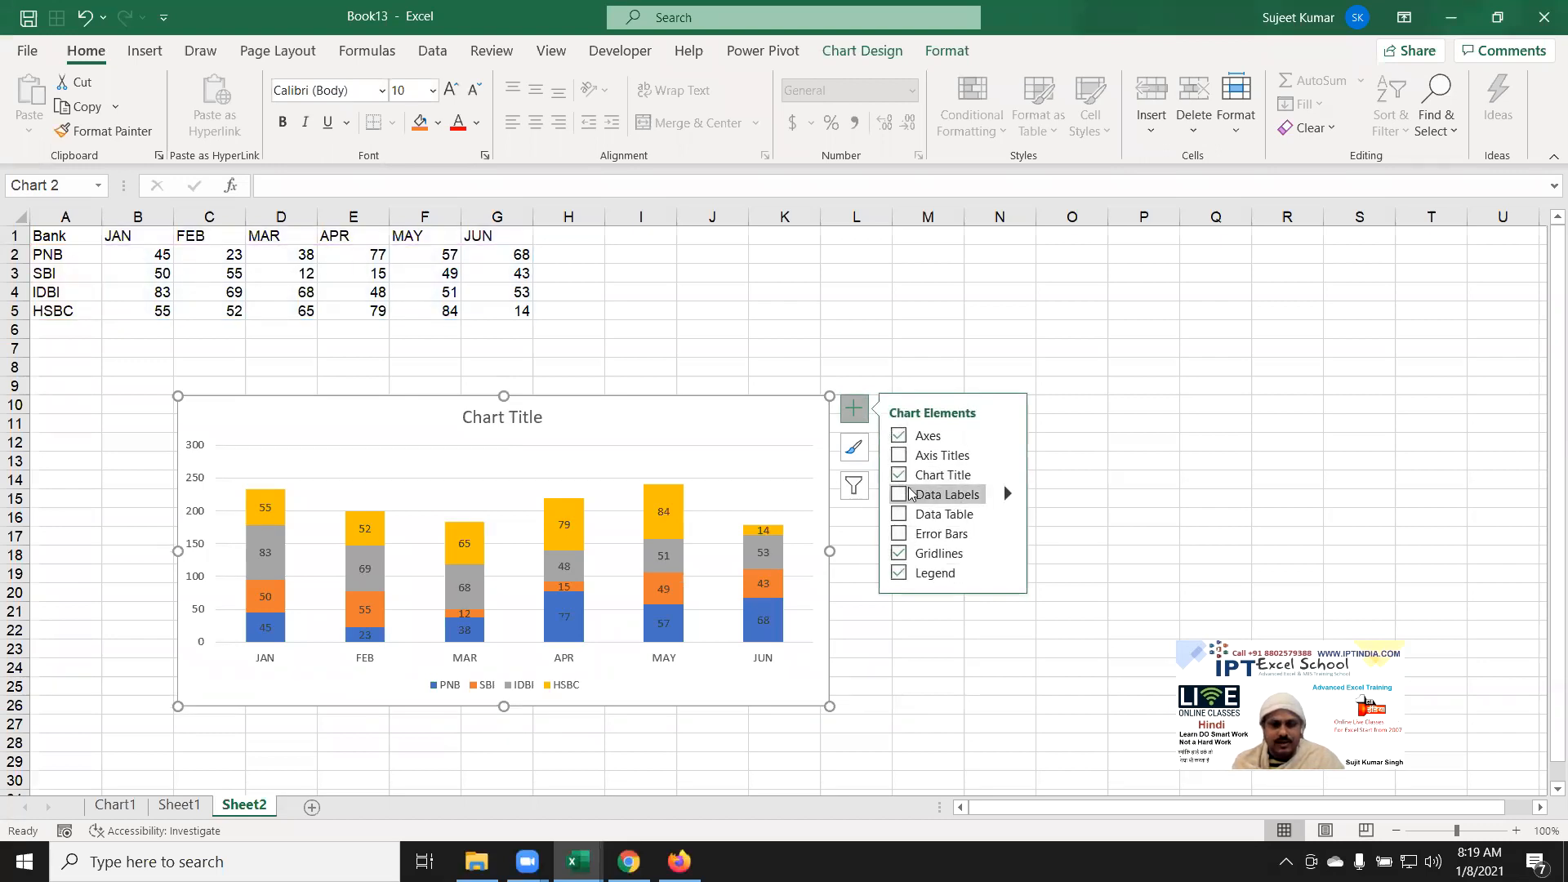
# Step: Turn on data labels and show the series name on the PNB labels
pyautogui.click(900, 495)
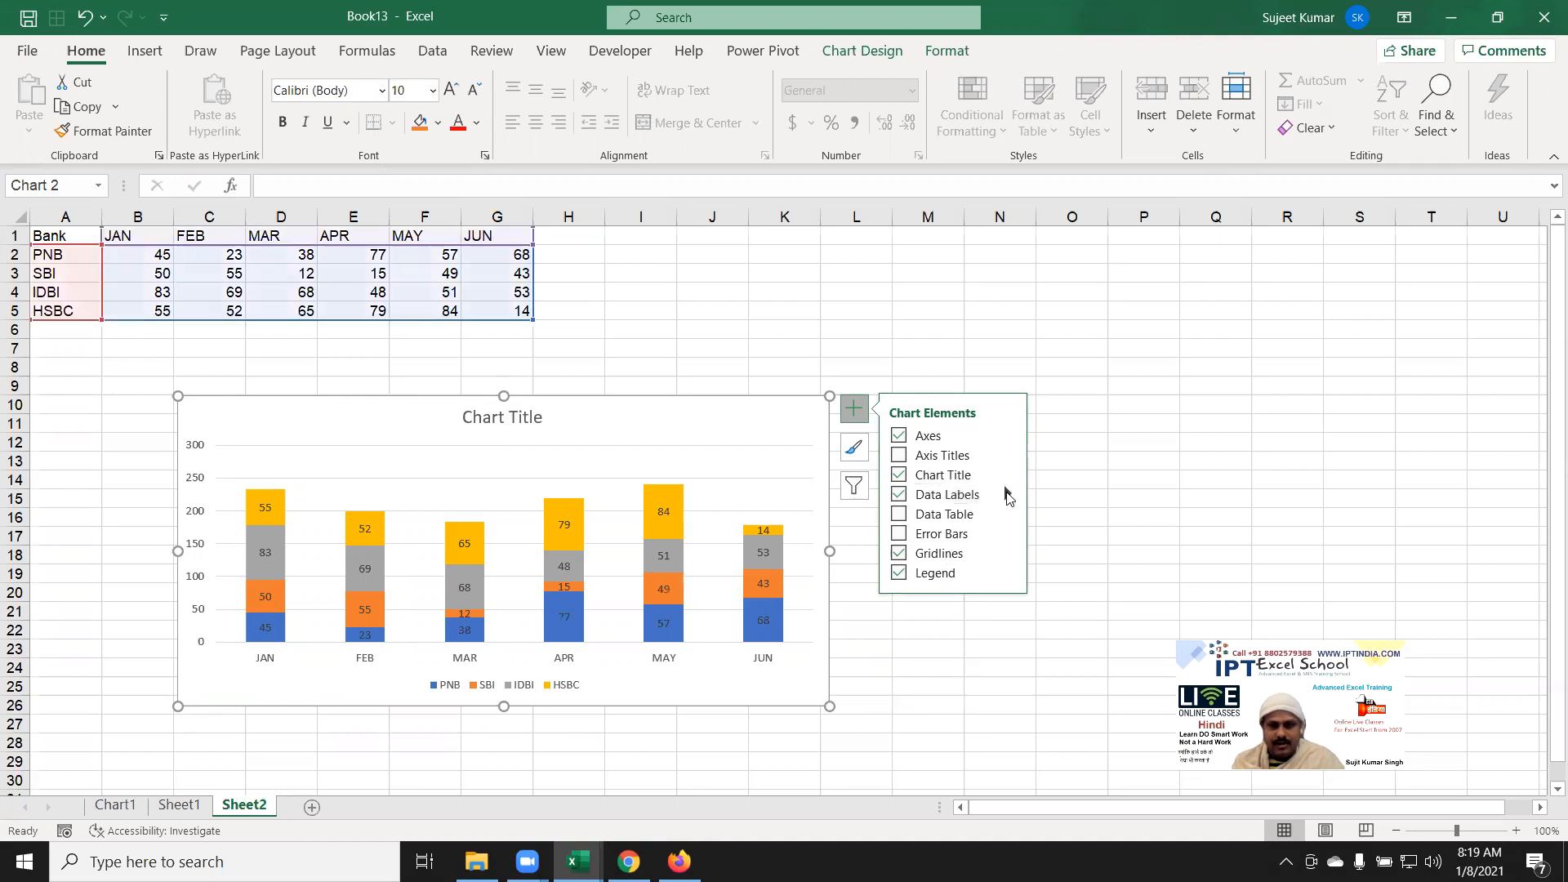
pyautogui.click(1009, 495)
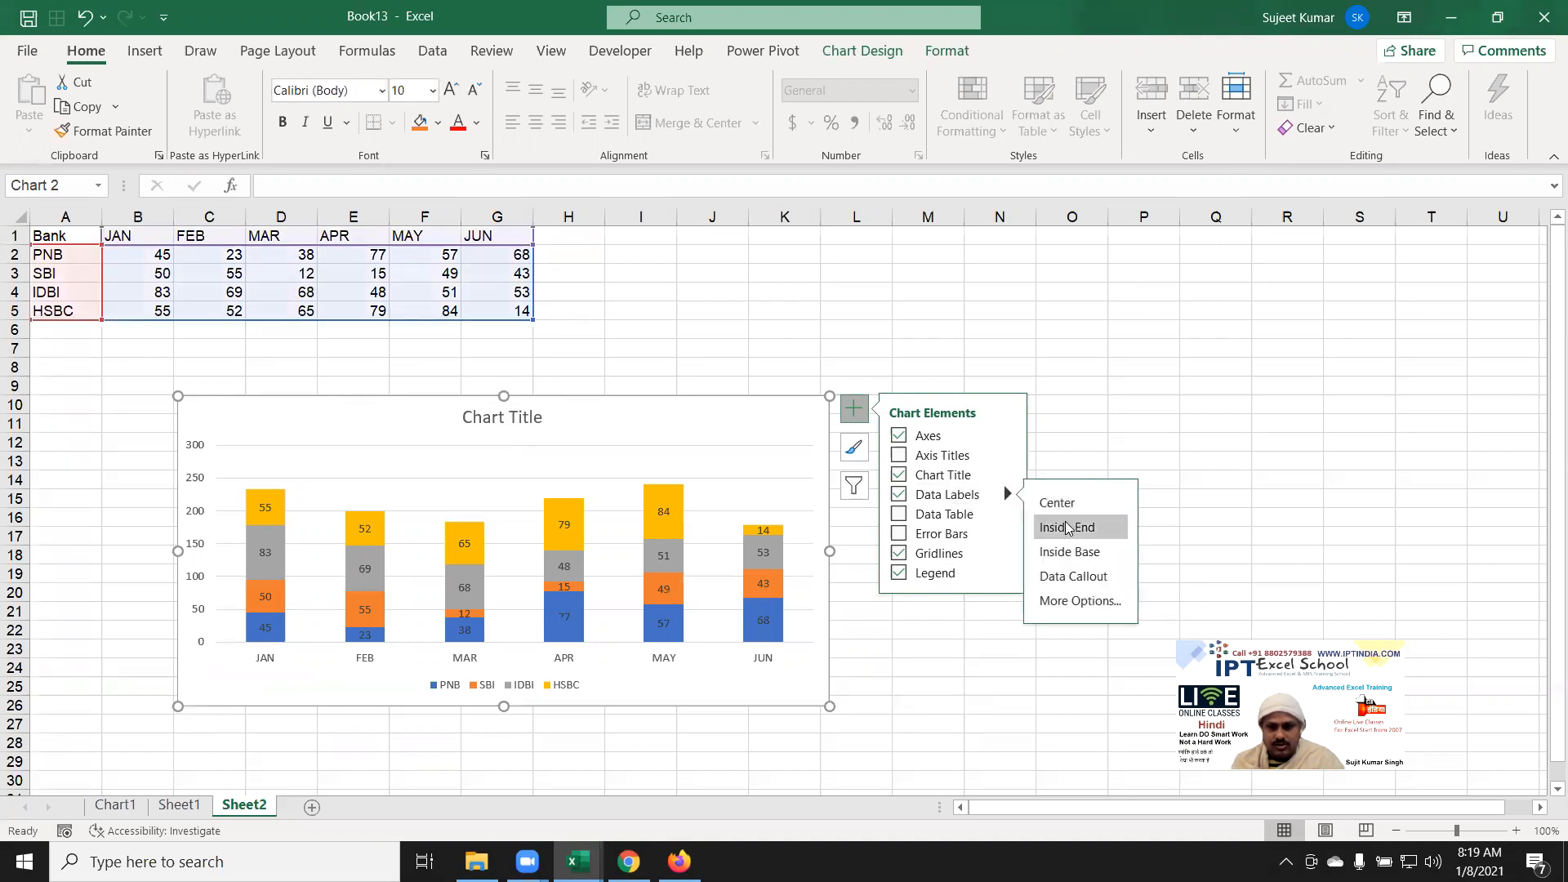
pyautogui.click(1060, 603)
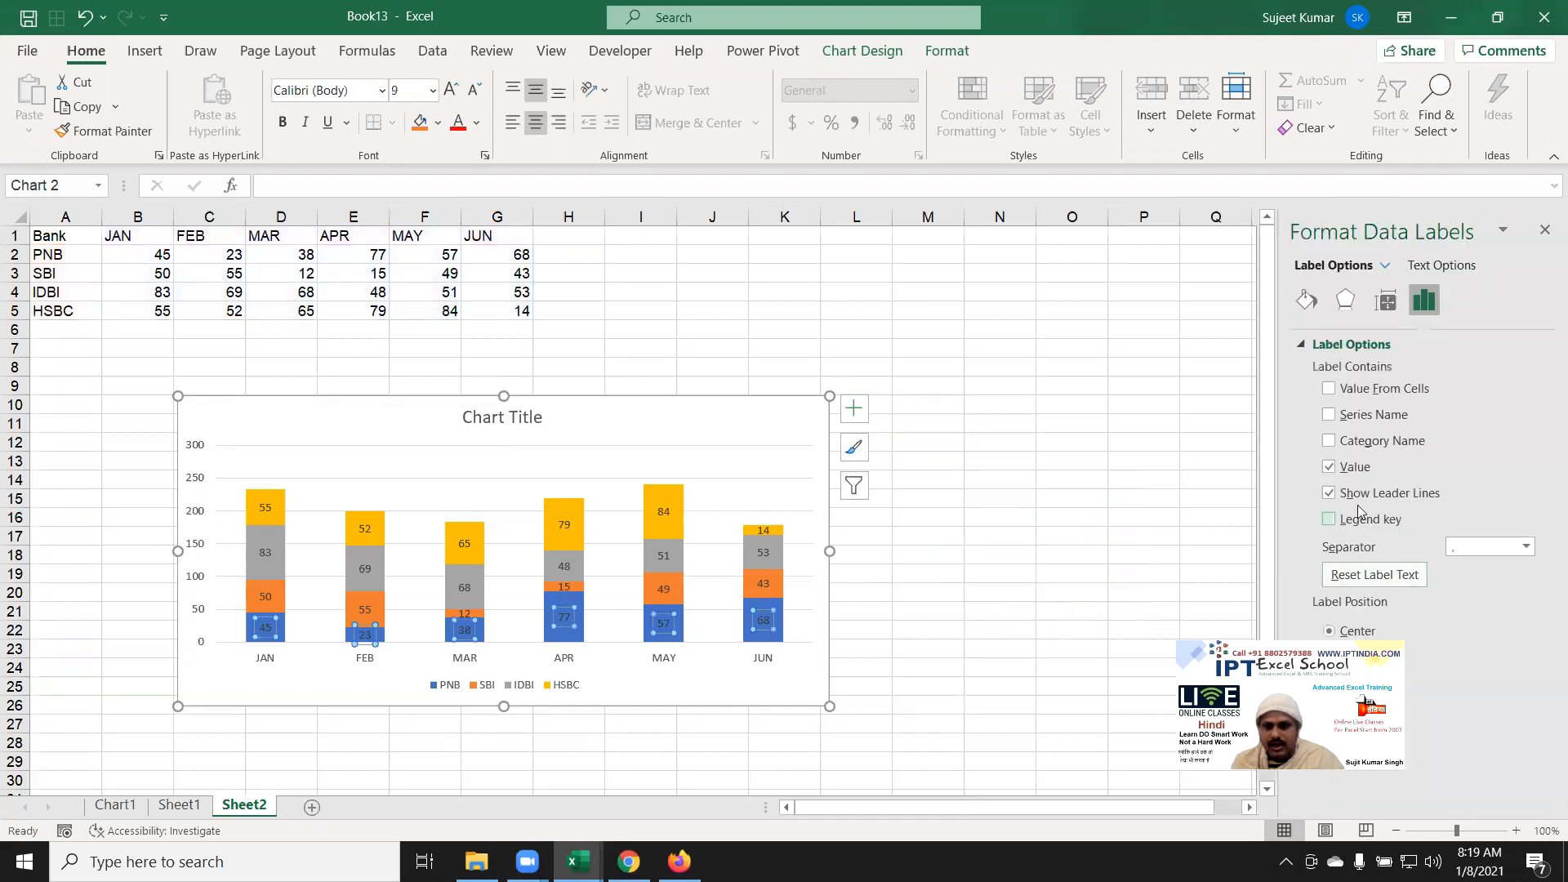
pyautogui.click(1370, 442)
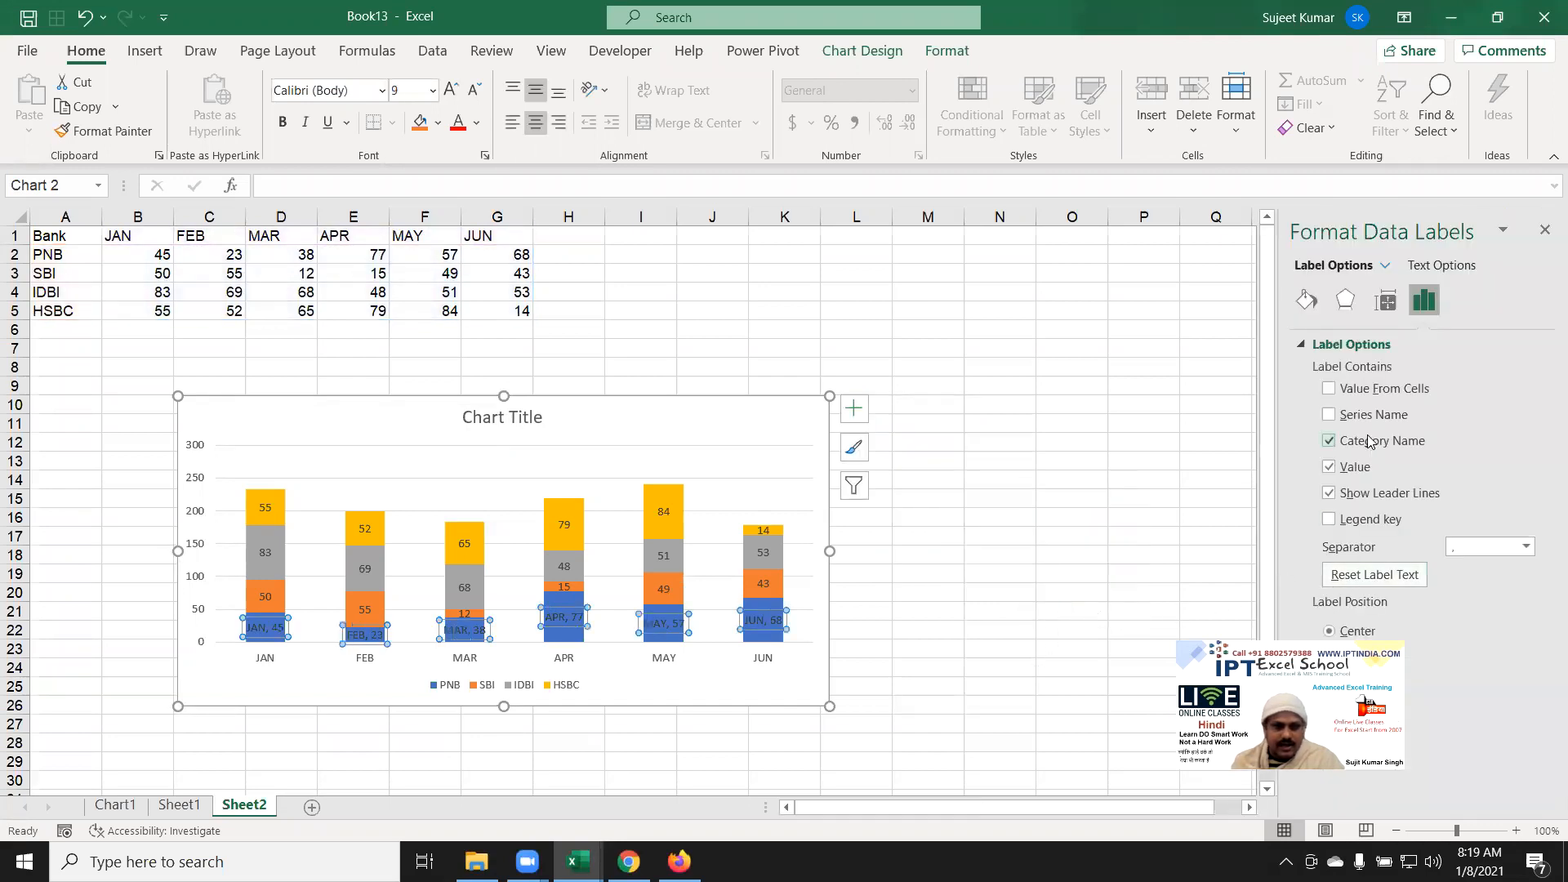
pyautogui.click(1371, 442)
pyautogui.click(1373, 418)
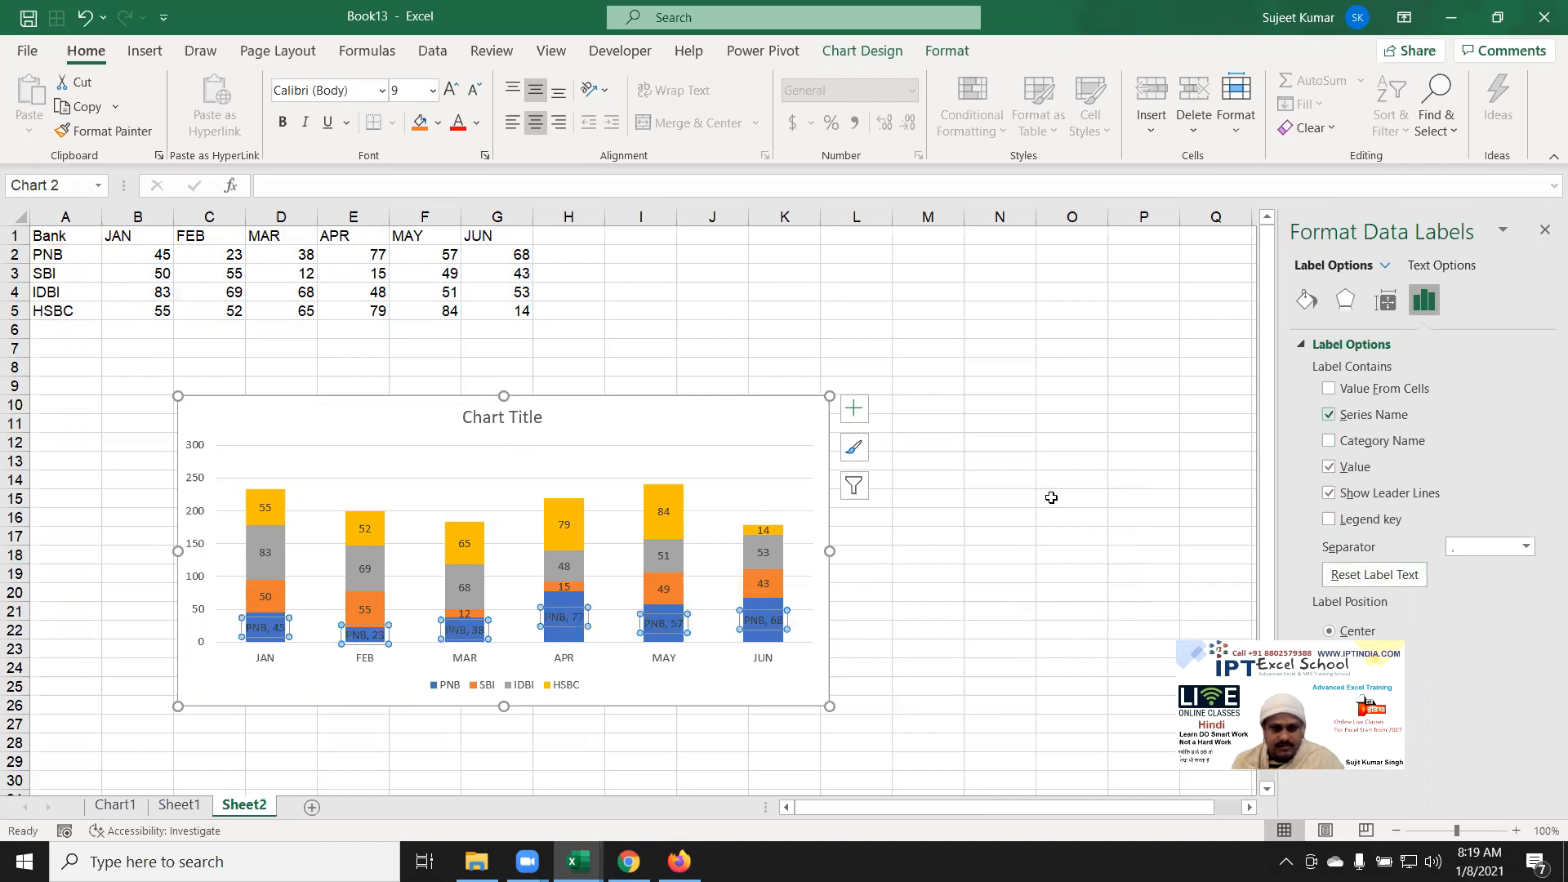
# Step: Add the series name to the SBI and IDBI data labels
pyautogui.click(258, 589)
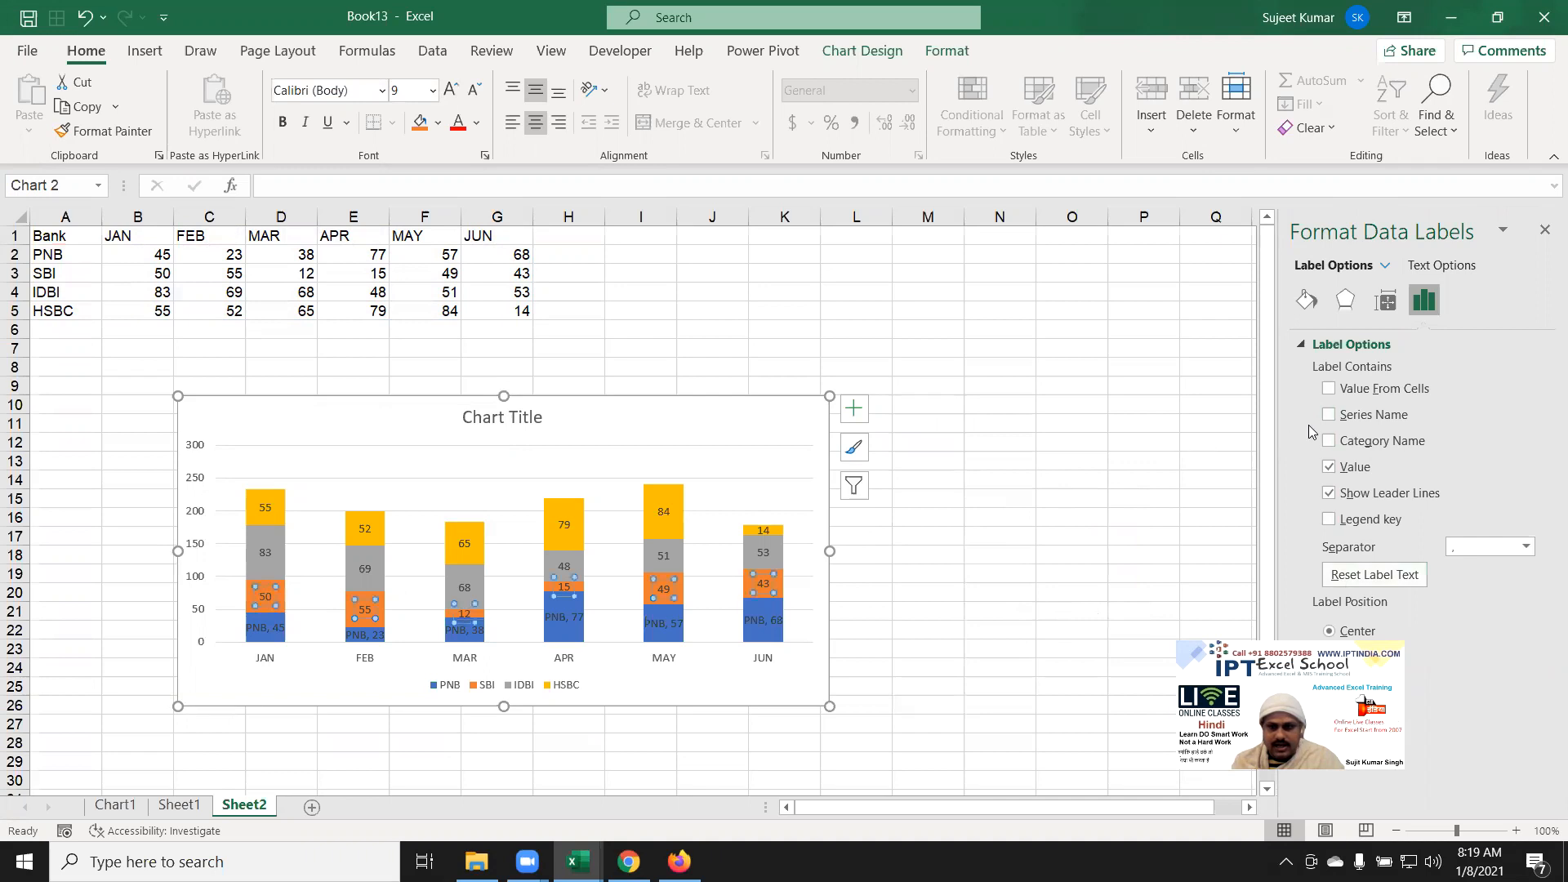
pyautogui.click(1331, 414)
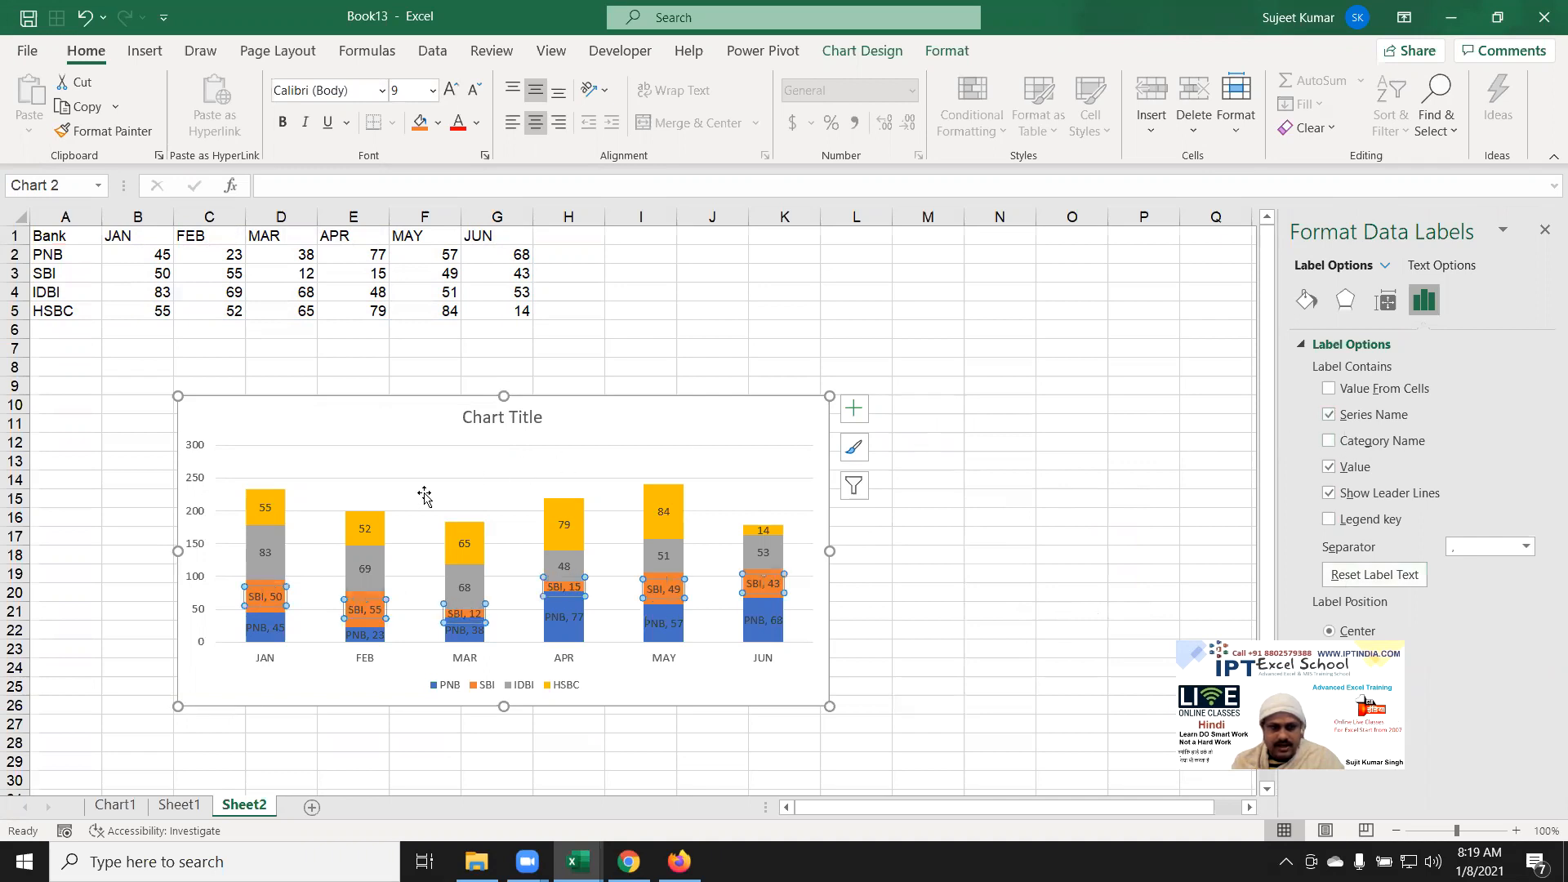
pyautogui.click(276, 548)
pyautogui.click(276, 548)
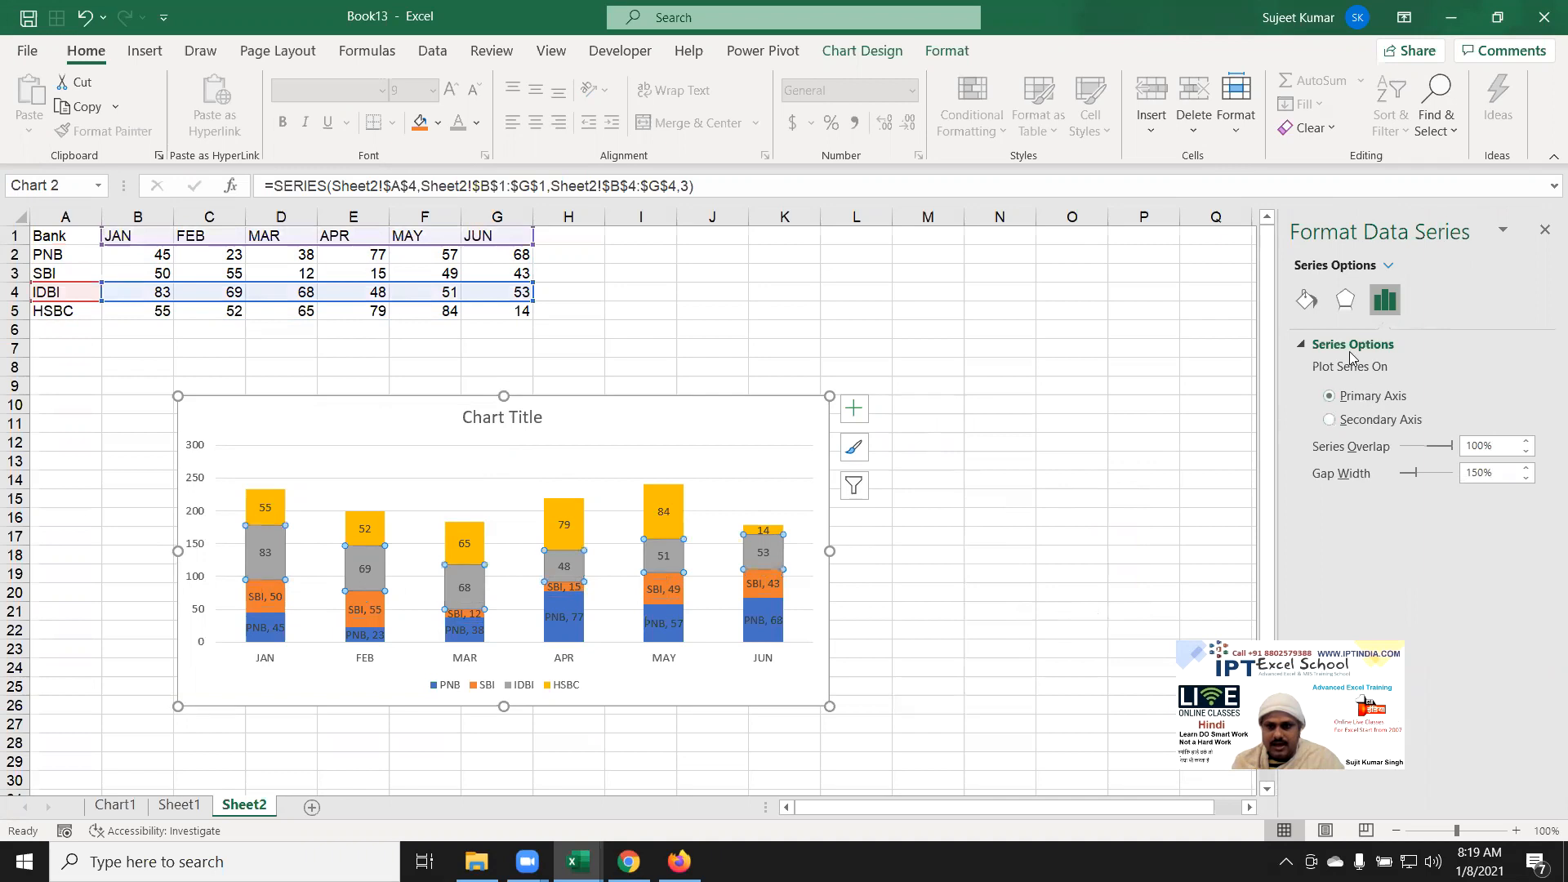
pyautogui.click(1306, 300)
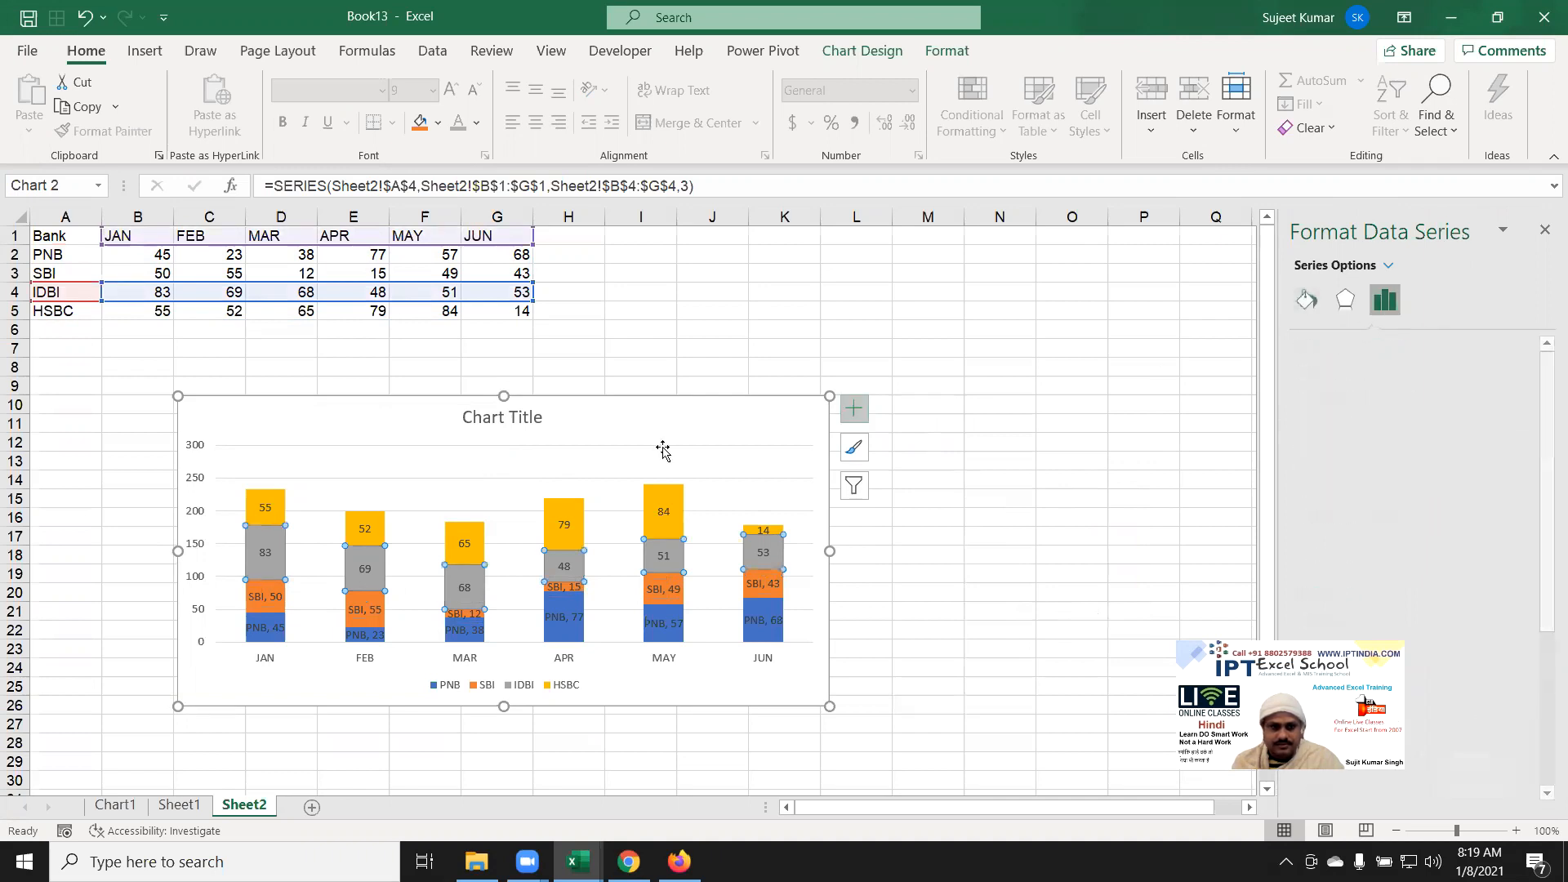
pyautogui.click(263, 555)
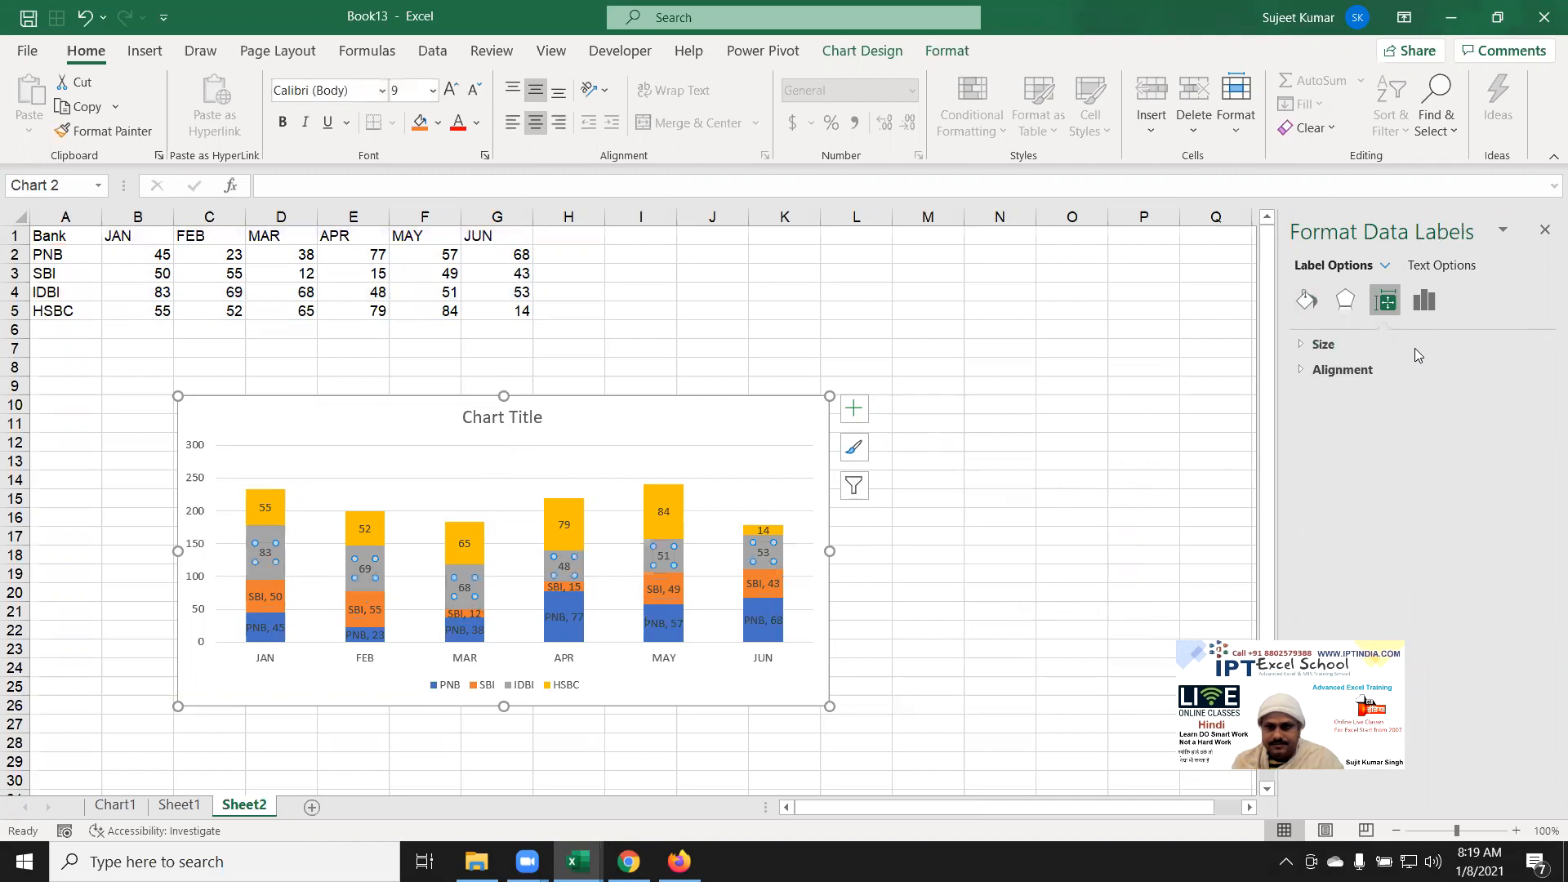
pyautogui.click(1421, 305)
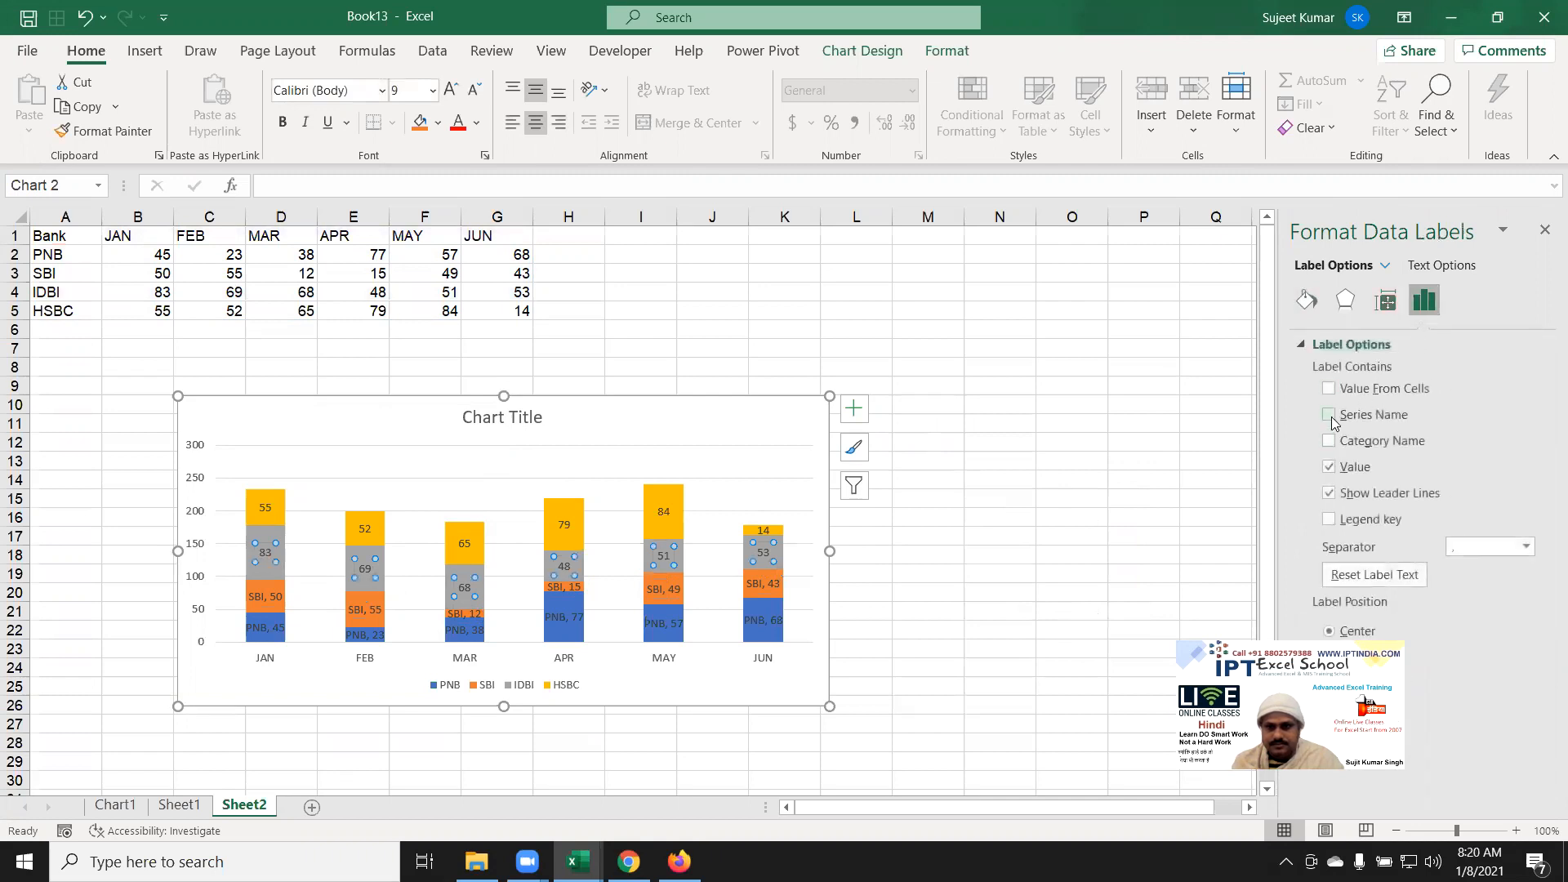
pyautogui.click(901, 362)
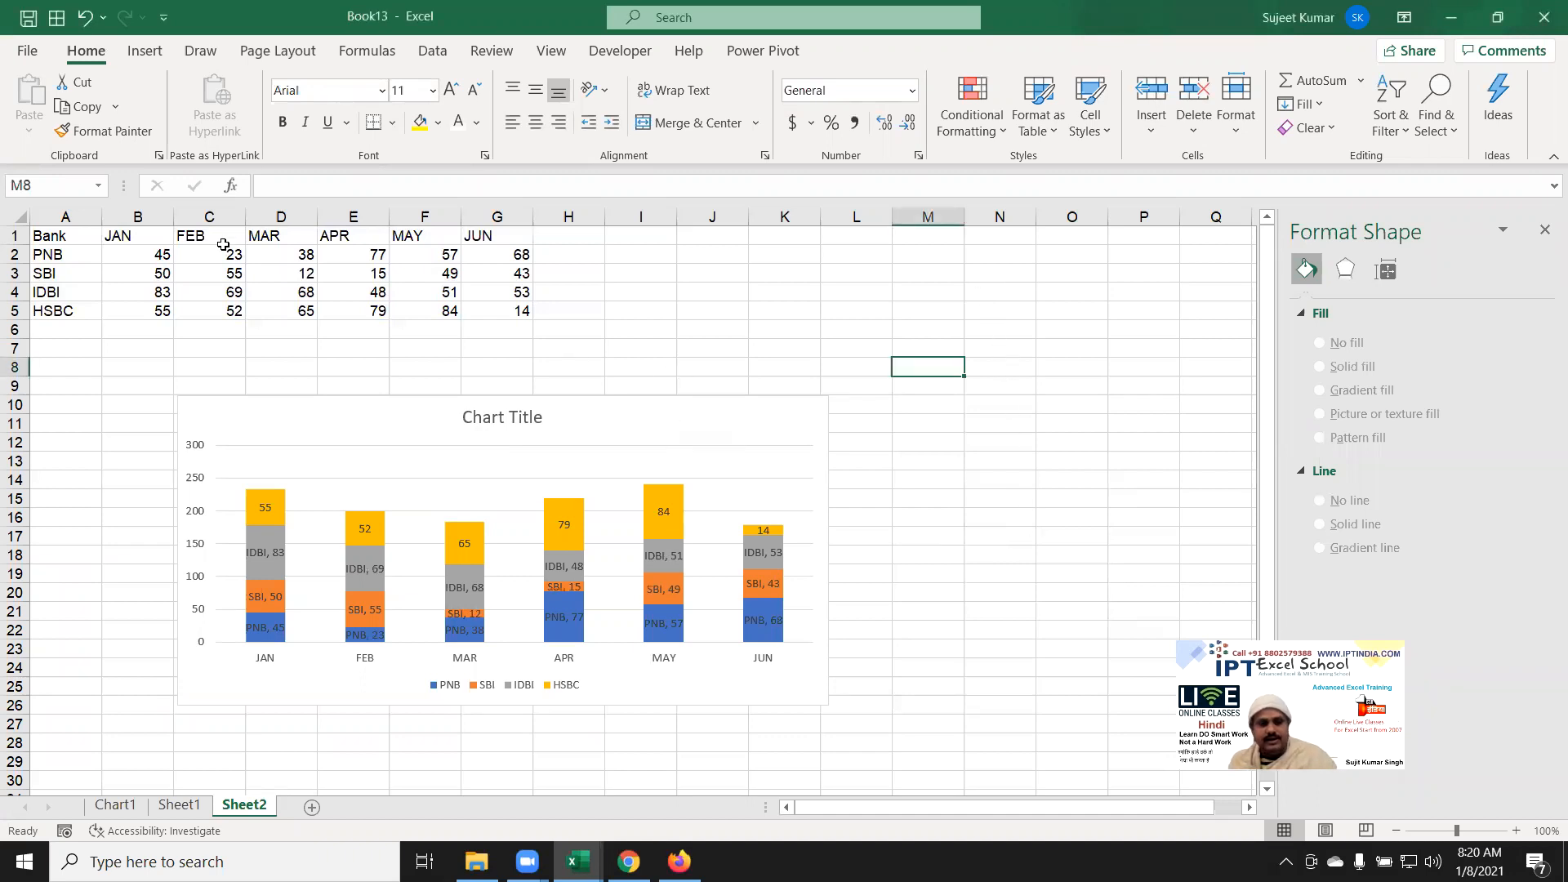
# Step: Delete the stacked chart and insert a 100% Stacked Column chart from A1:G5
pyautogui.click(625, 428)
pyautogui.press('Delete')
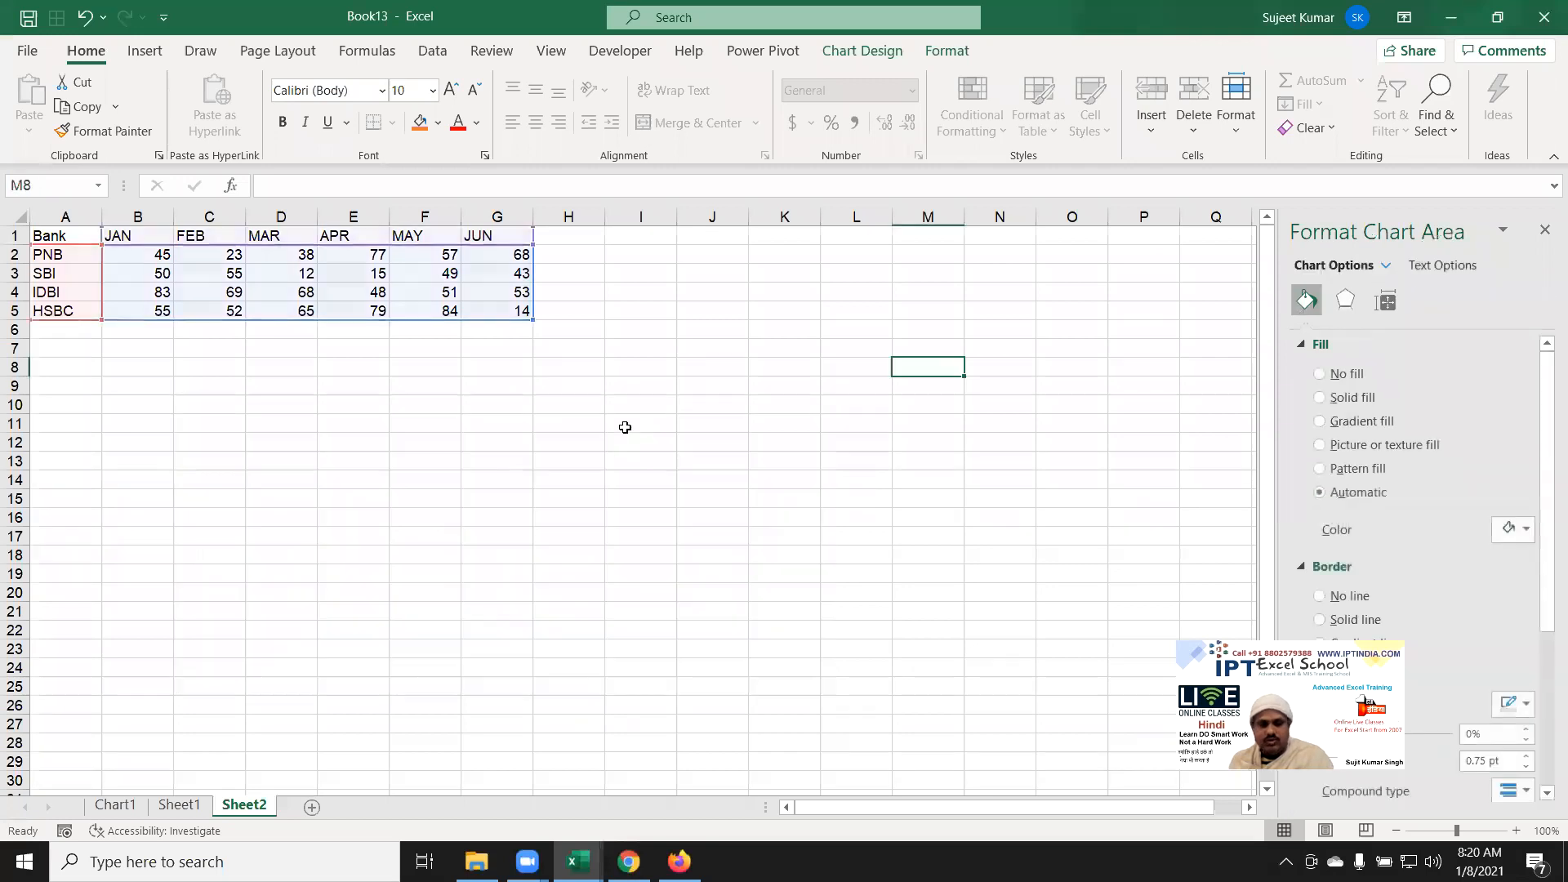
pyautogui.moveTo(65, 217); pyautogui.dragTo(469, 306)
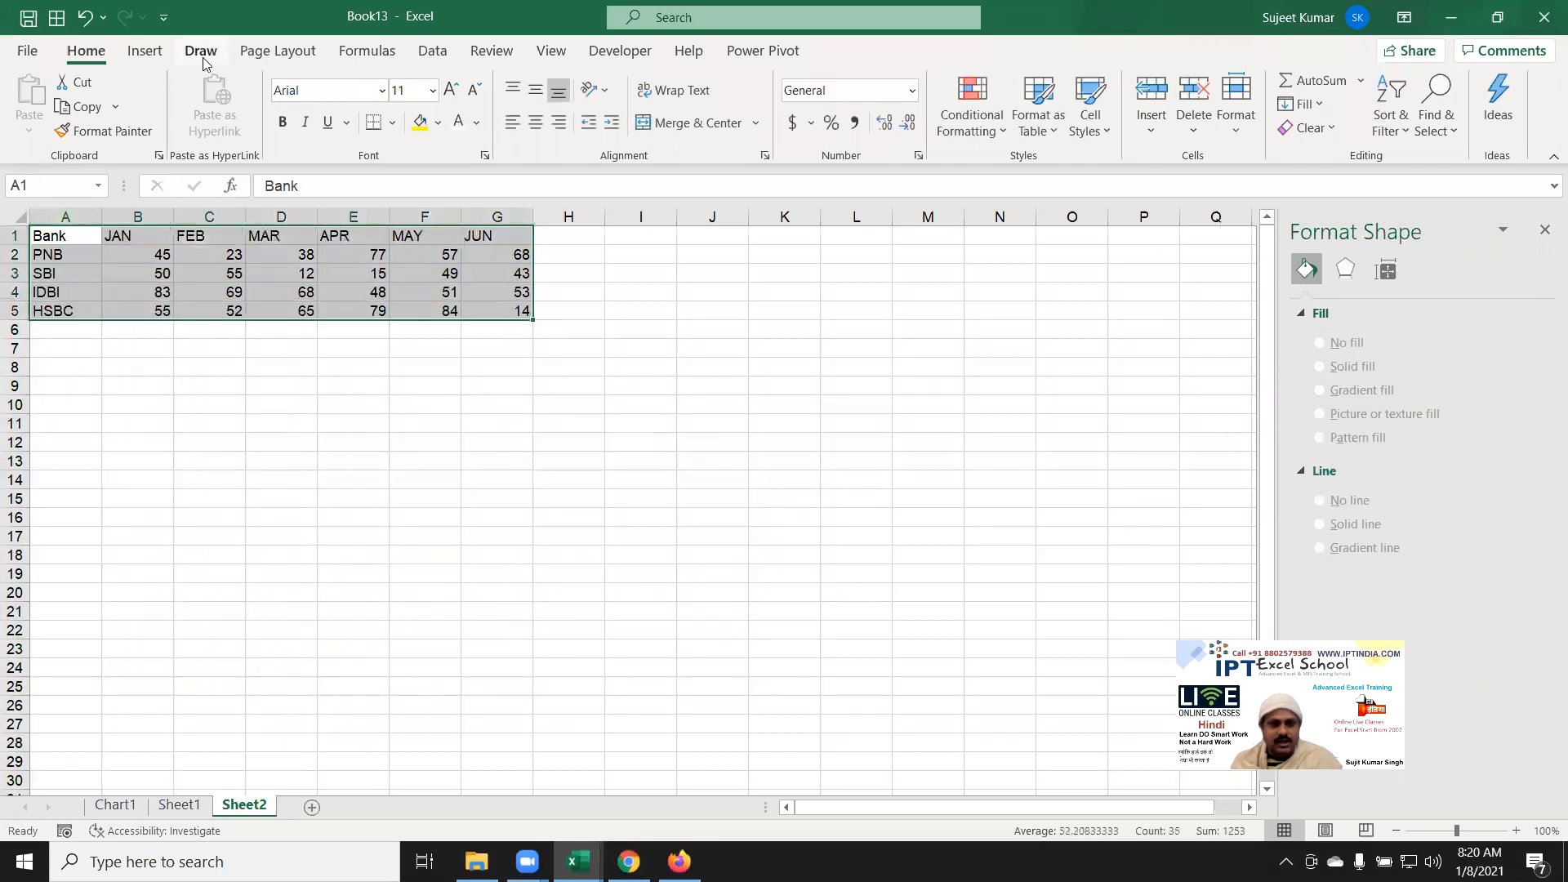
pyautogui.click(144, 50)
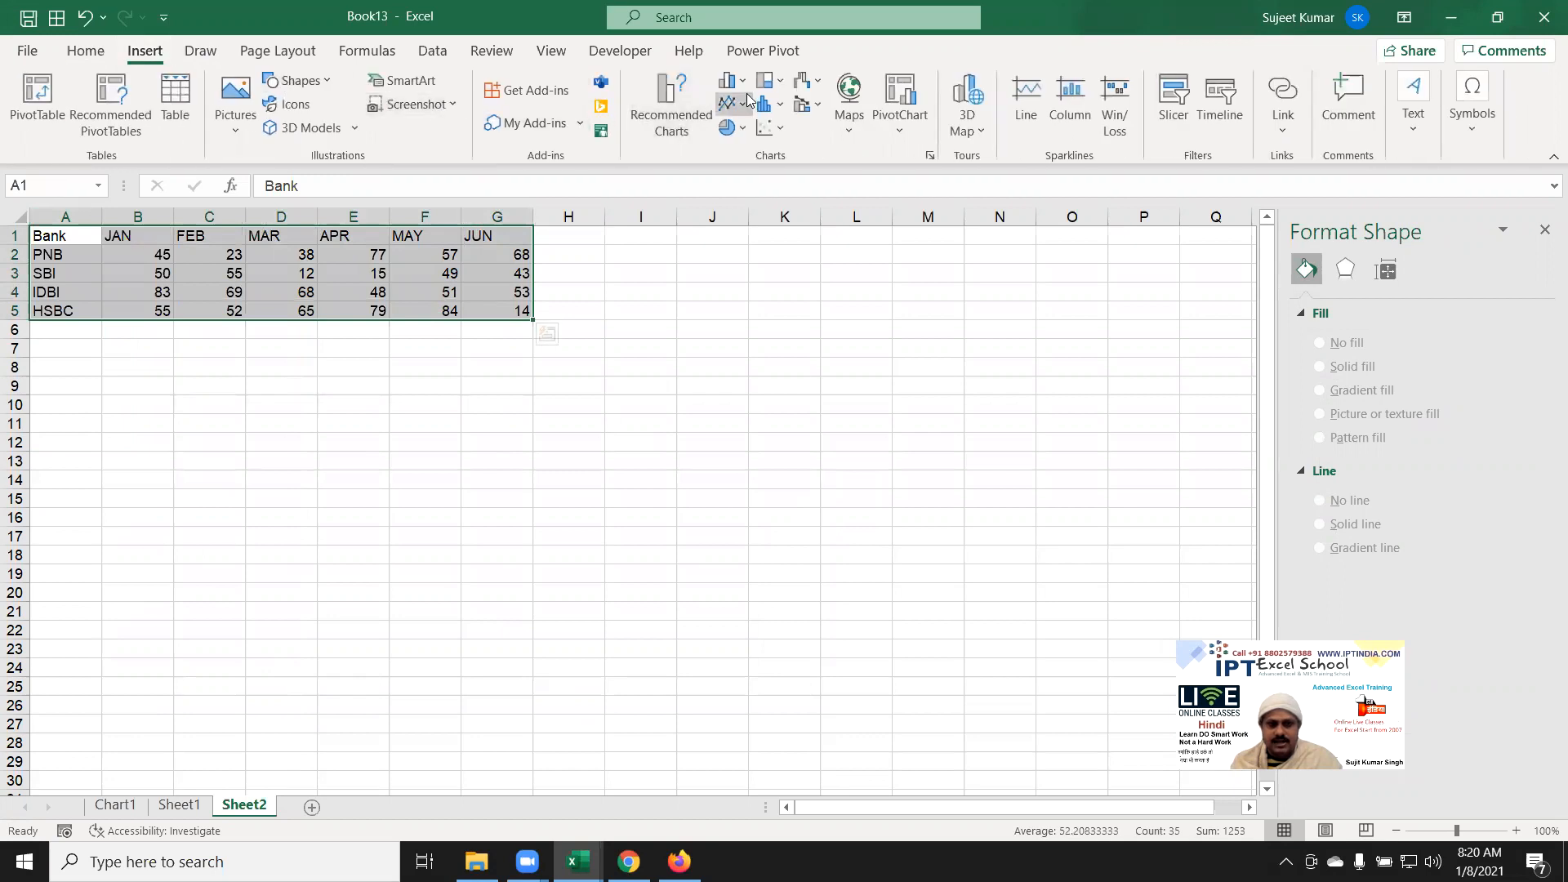
pyautogui.click(731, 81)
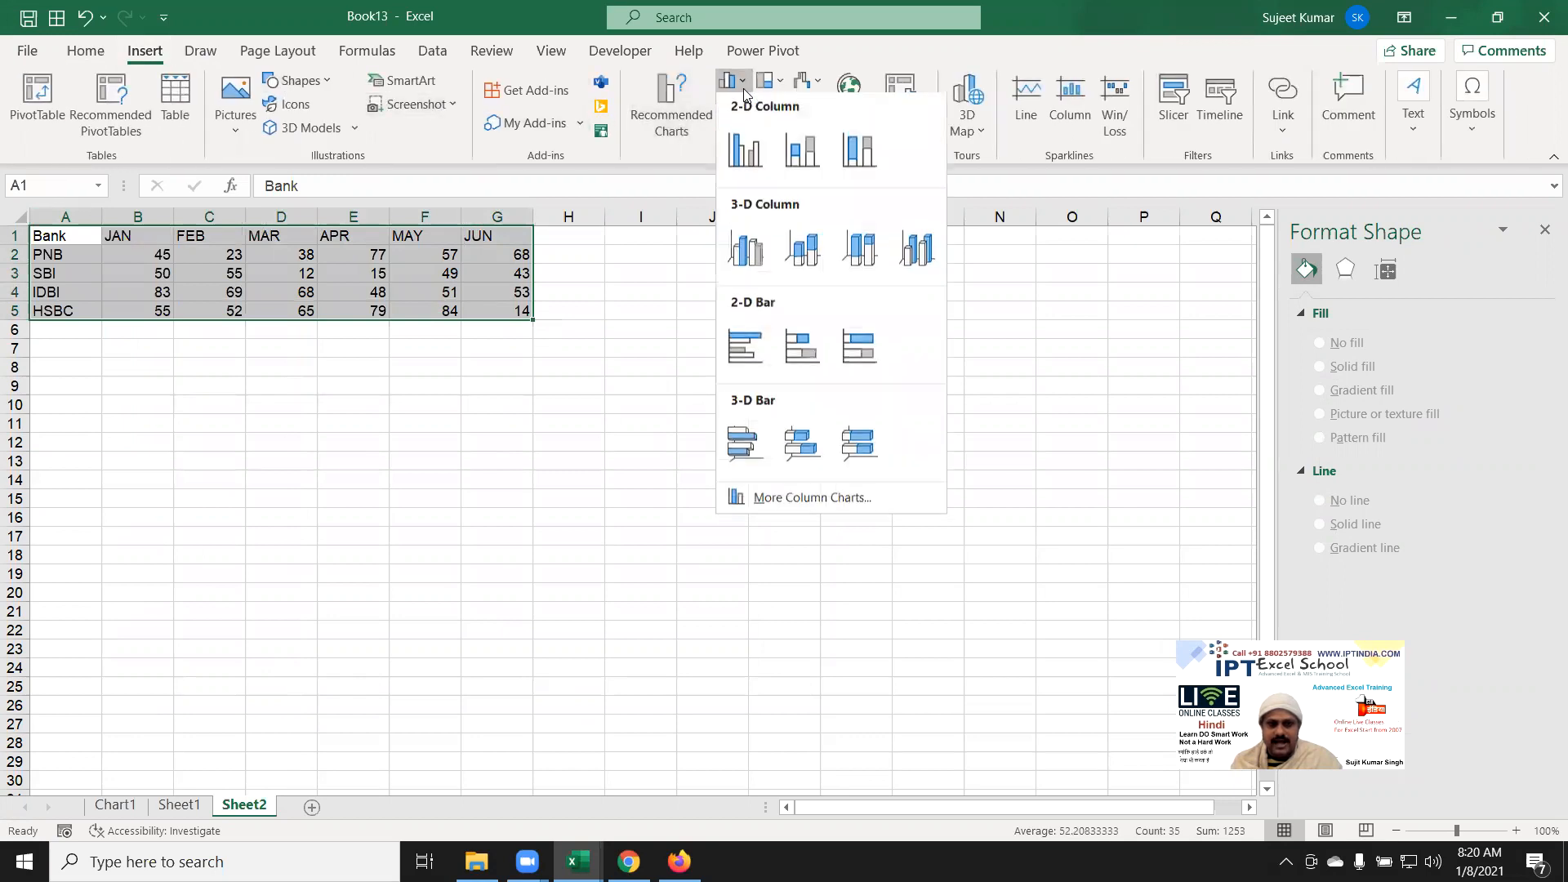
pyautogui.click(858, 166)
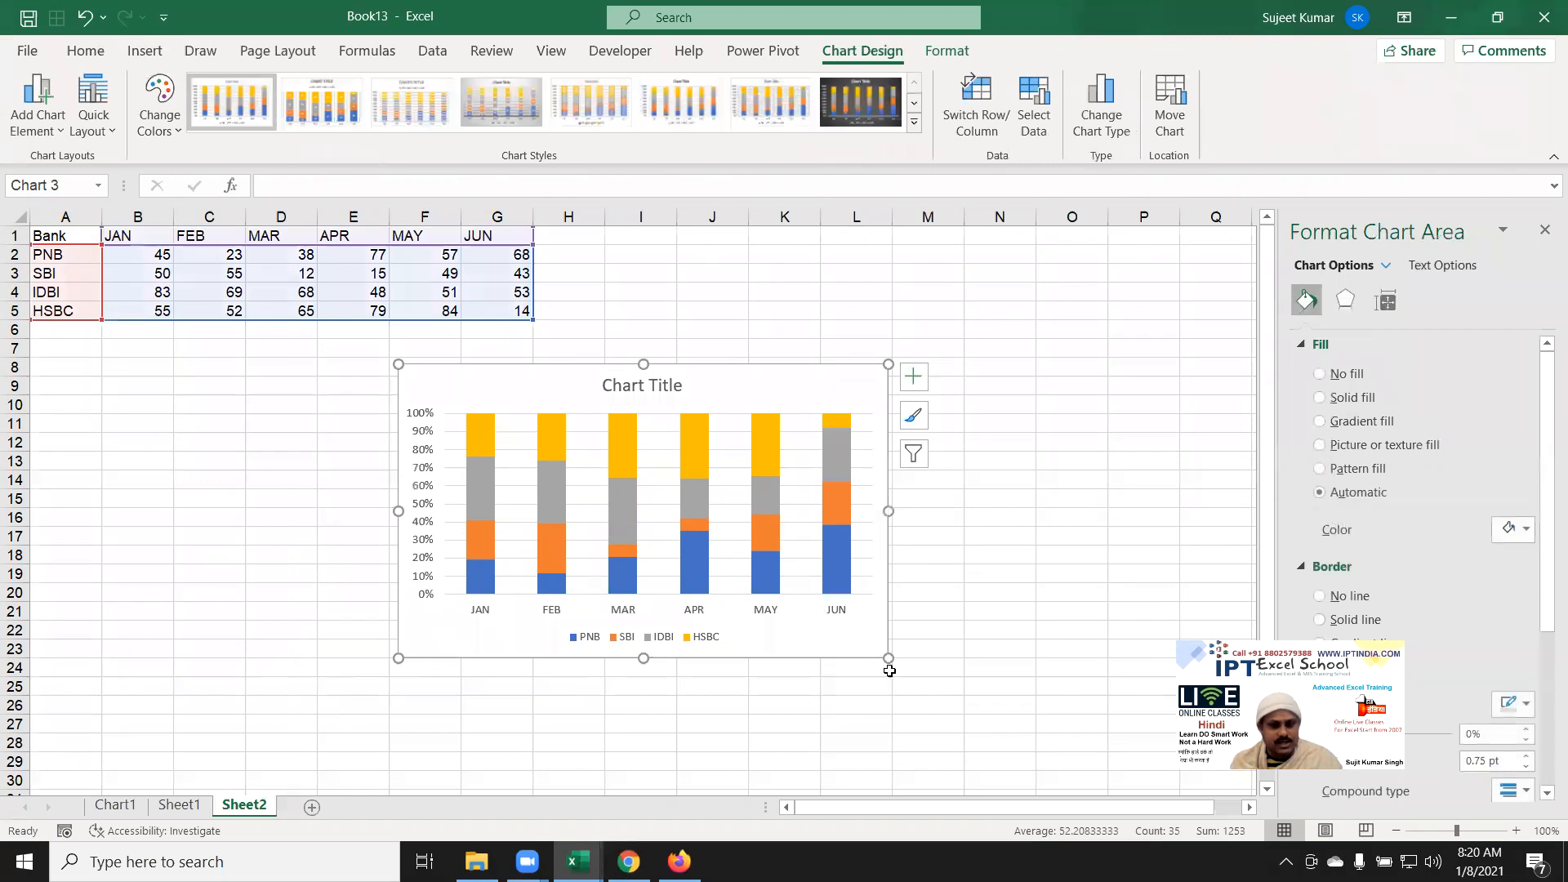
pyautogui.moveTo(884, 657); pyautogui.dragTo(944, 687)
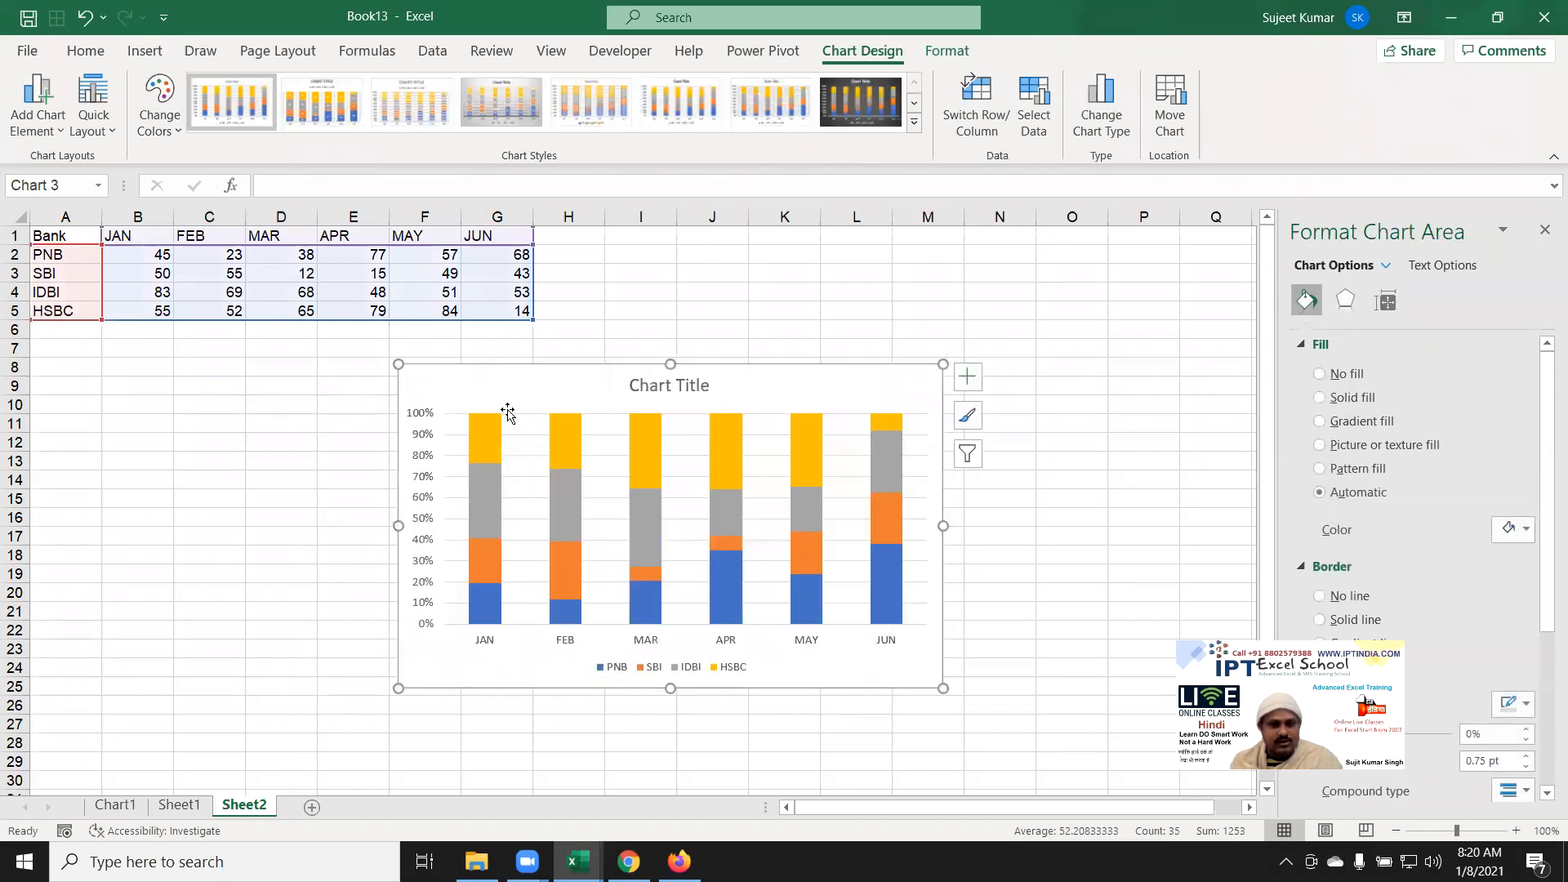
pyautogui.moveTo(485, 384); pyautogui.dragTo(472, 384)
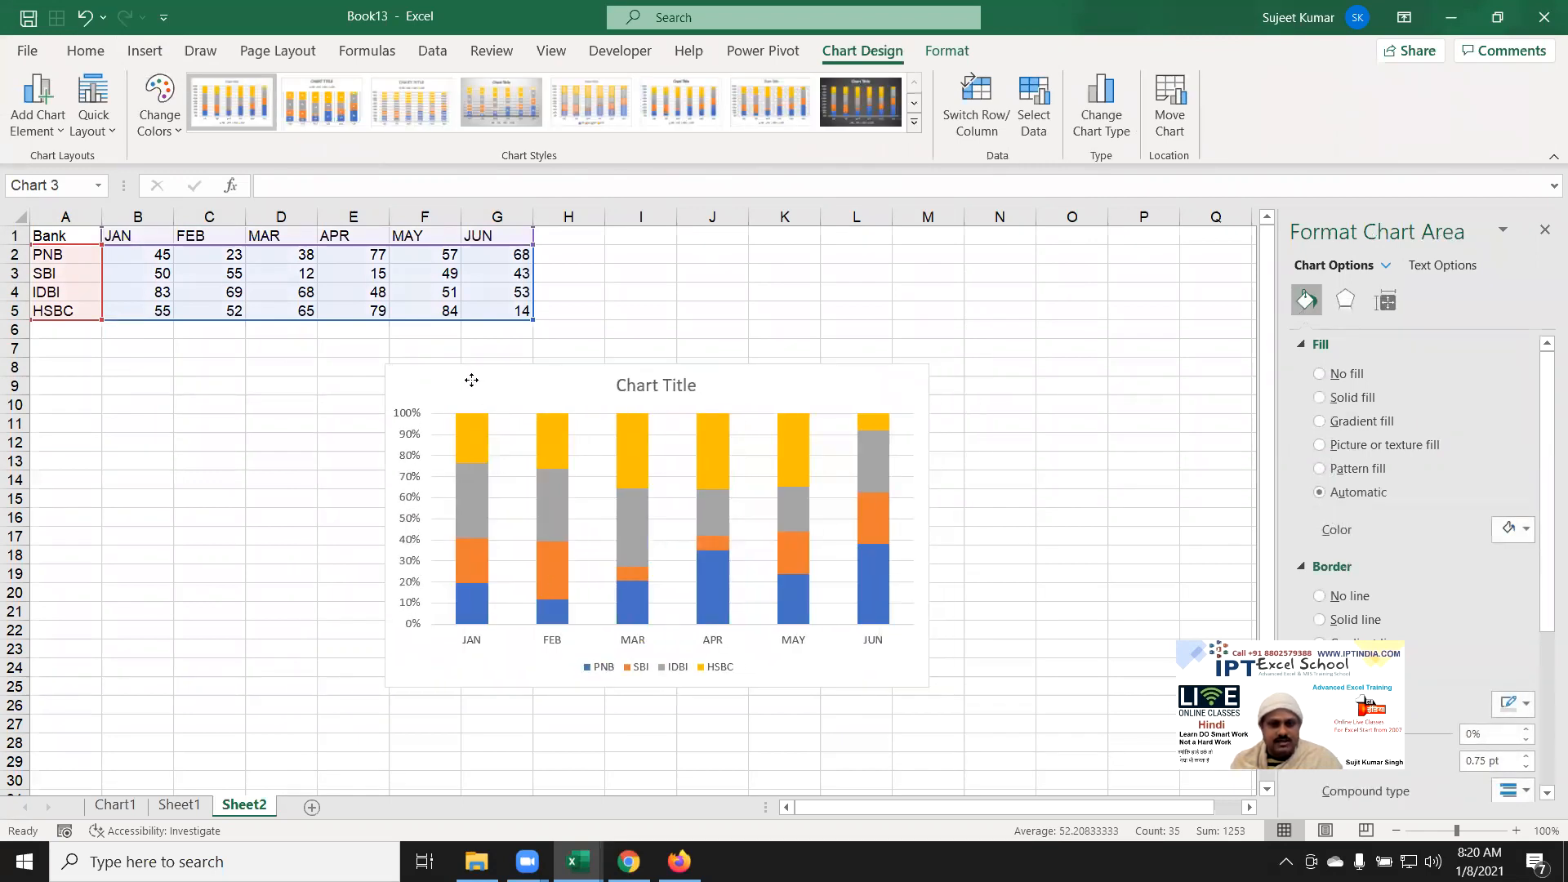
# Step: Inspect the JAN values and PNB, SBI, IDBI series, then remove the 100% chart
pyautogui.click(157, 311)
pyautogui.moveTo(157, 311); pyautogui.dragTo(153, 254)
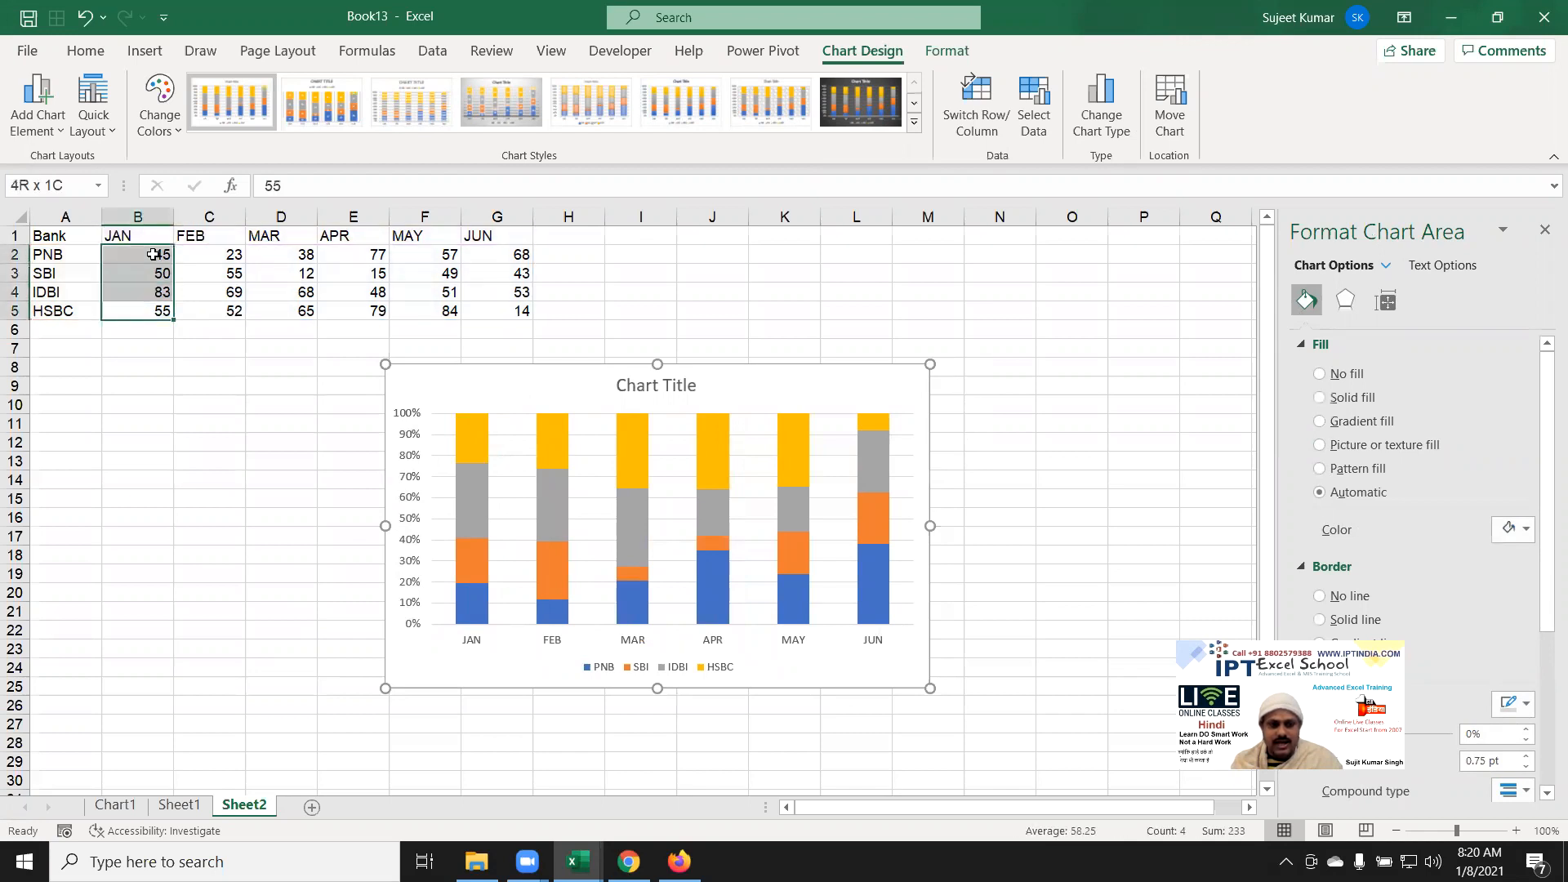
pyautogui.click(479, 612)
pyautogui.click(490, 559)
pyautogui.click(491, 554)
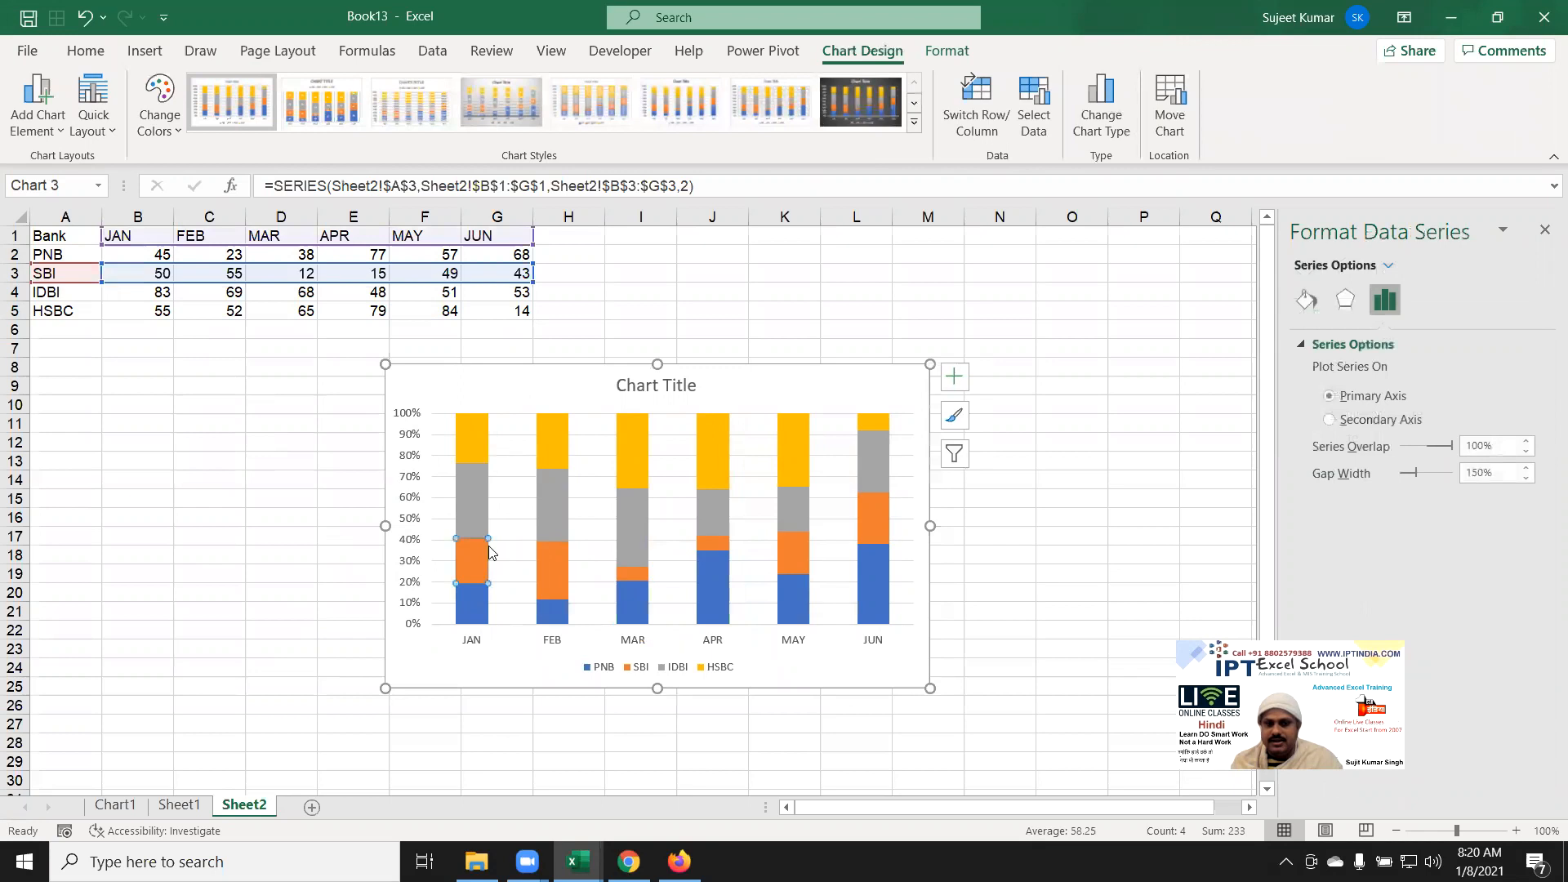
pyautogui.click(486, 609)
pyautogui.click(473, 500)
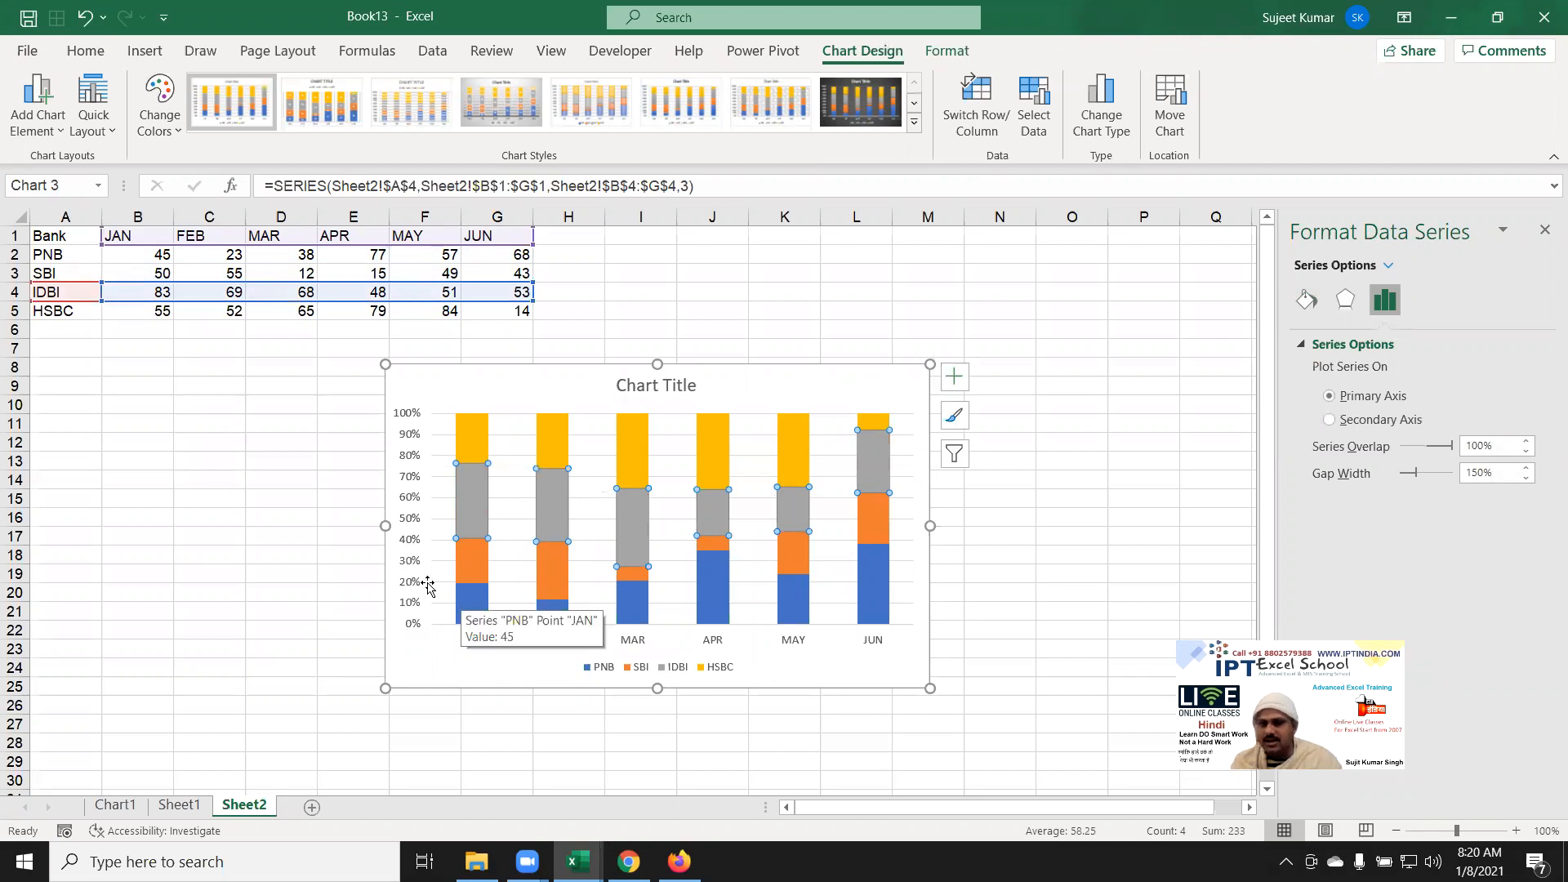
pyautogui.click(430, 386)
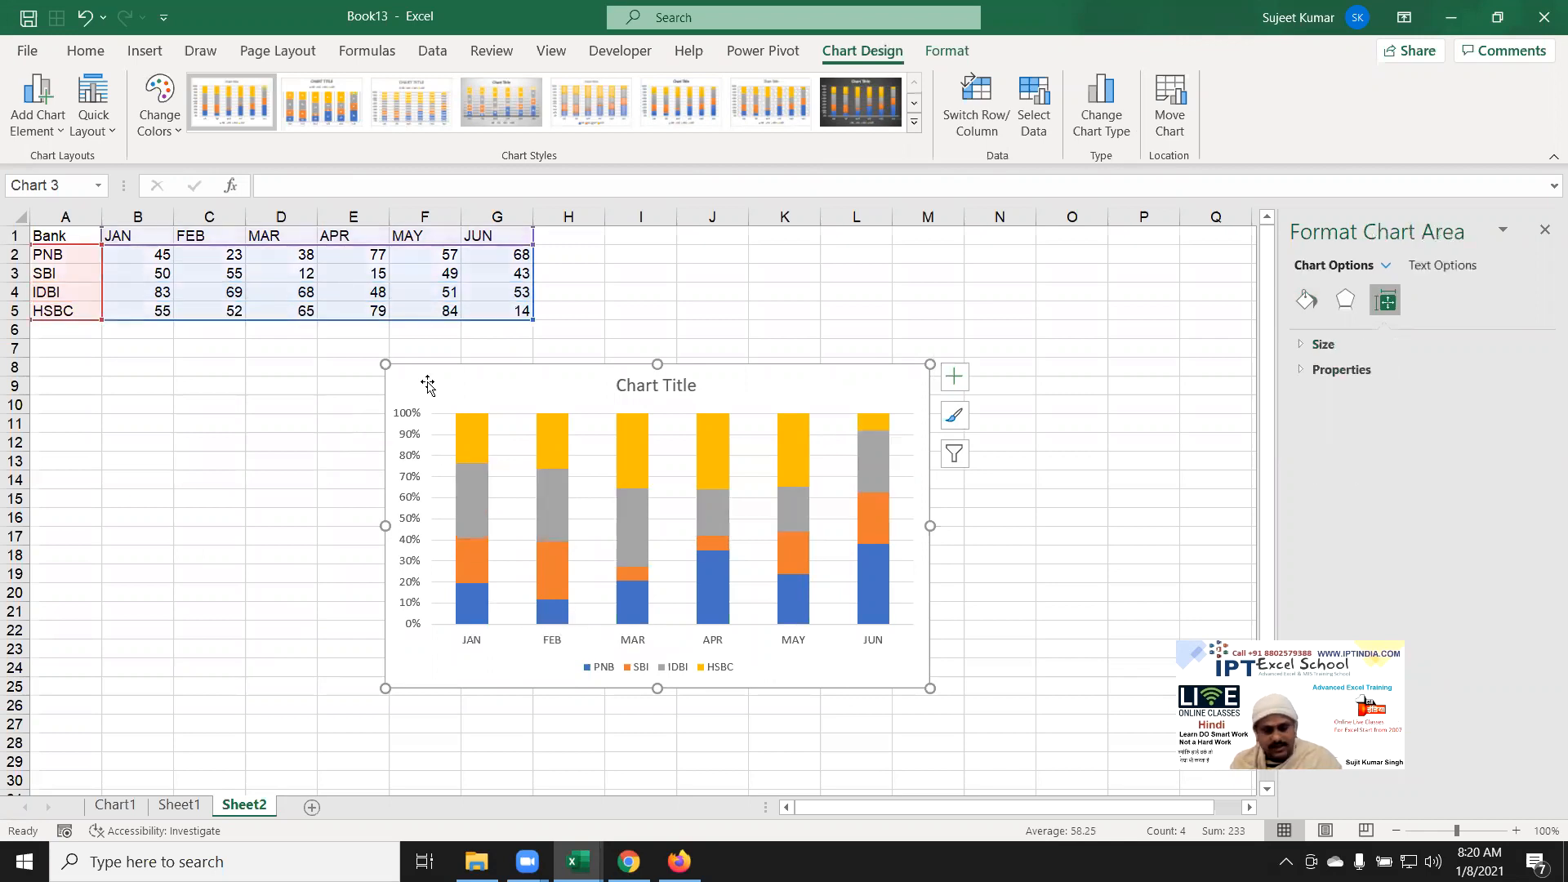
pyautogui.hotkey('ctrl', 'z')
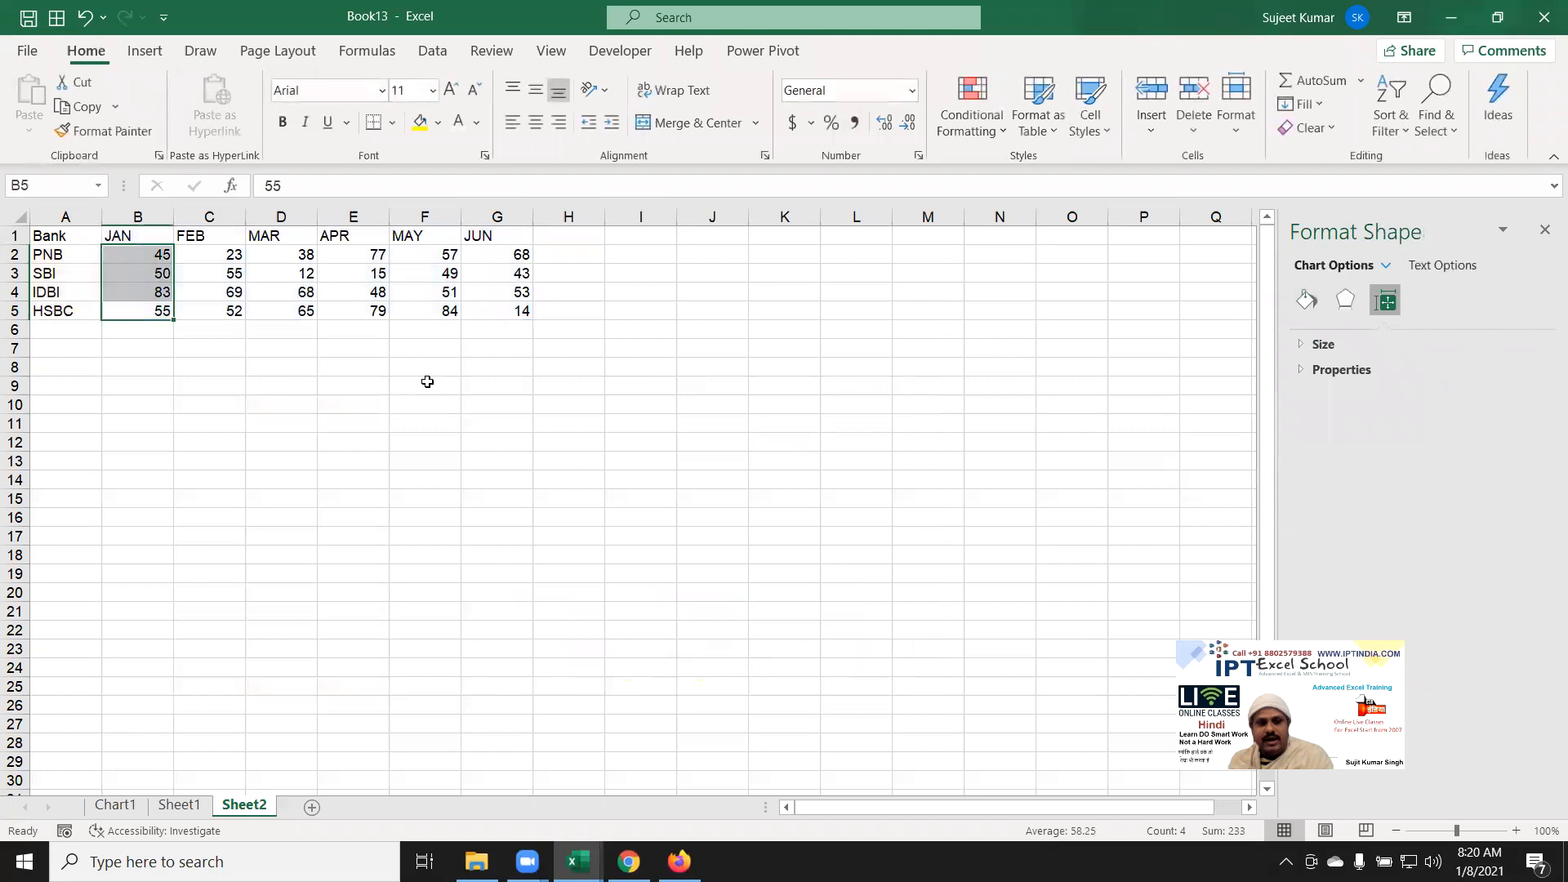
# Step: Insert a clustered column chart from A1:G5 and stretch it below the table to column L
pyautogui.click(1545, 229)
pyautogui.click(250, 333)
pyautogui.moveTo(47, 244); pyautogui.dragTo(506, 311)
pyautogui.click(144, 51)
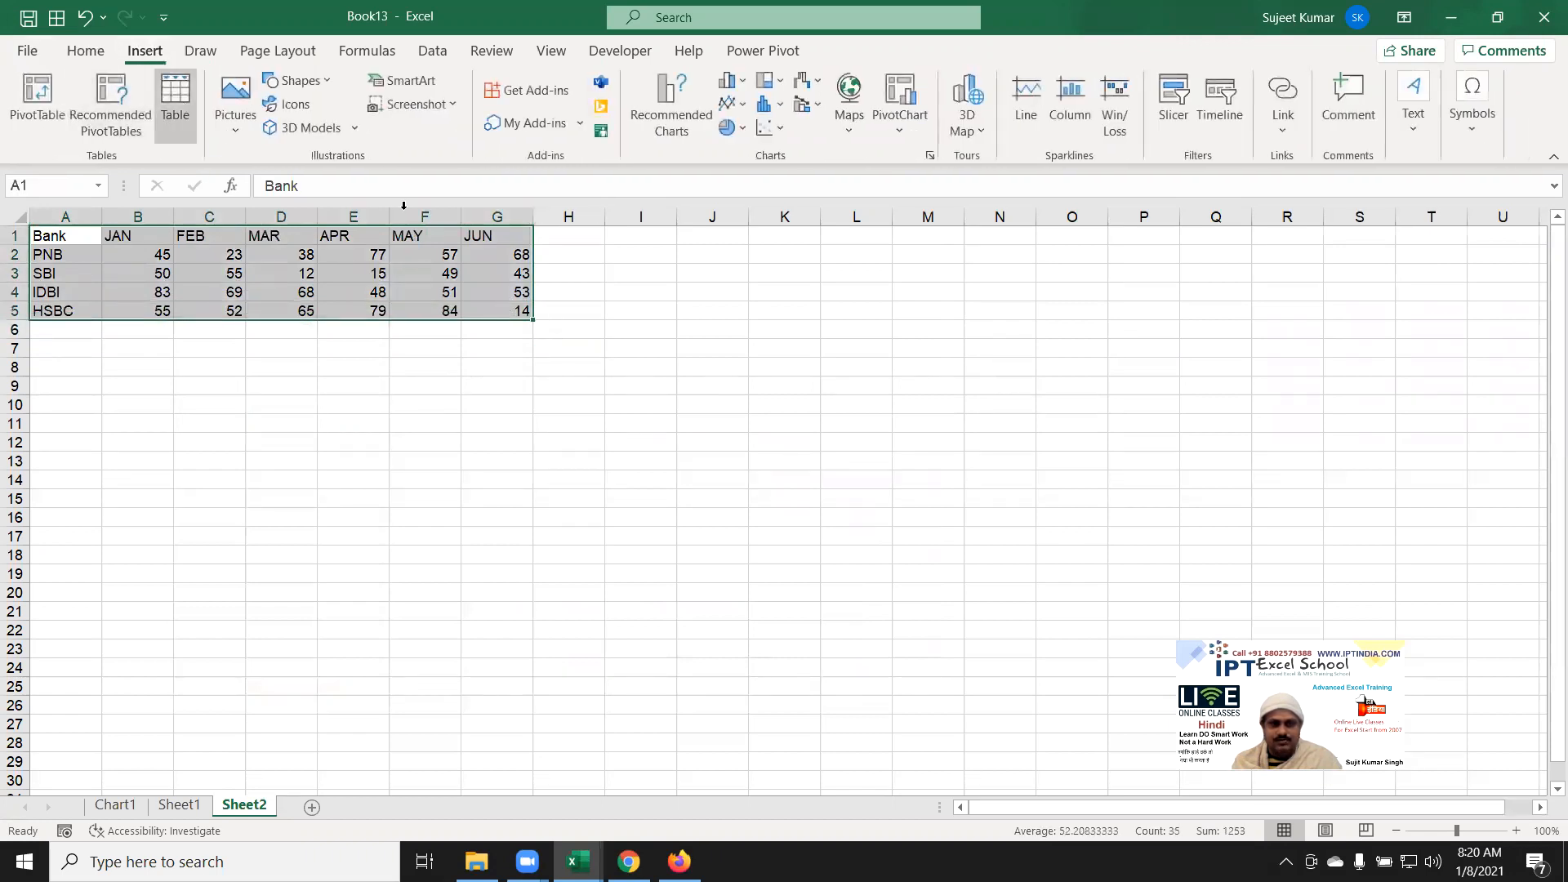
pyautogui.click(740, 85)
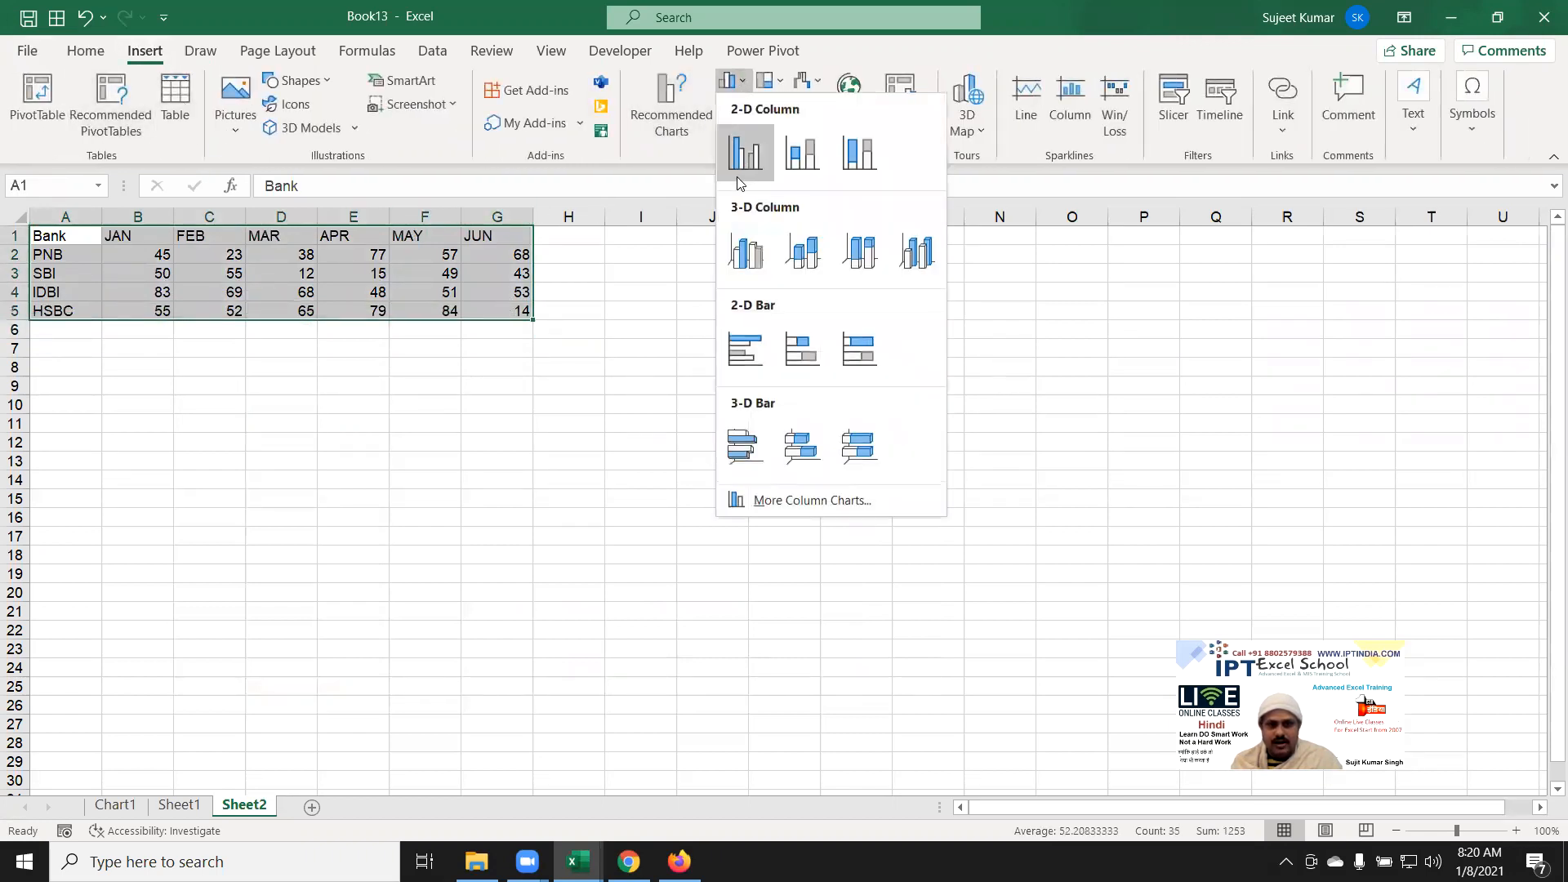
pyautogui.click(740, 181)
pyautogui.moveTo(584, 369); pyautogui.dragTo(35, 357)
pyautogui.moveTo(553, 651); pyautogui.dragTo(758, 667)
pyautogui.moveTo(62, 668); pyautogui.dragTo(40, 675)
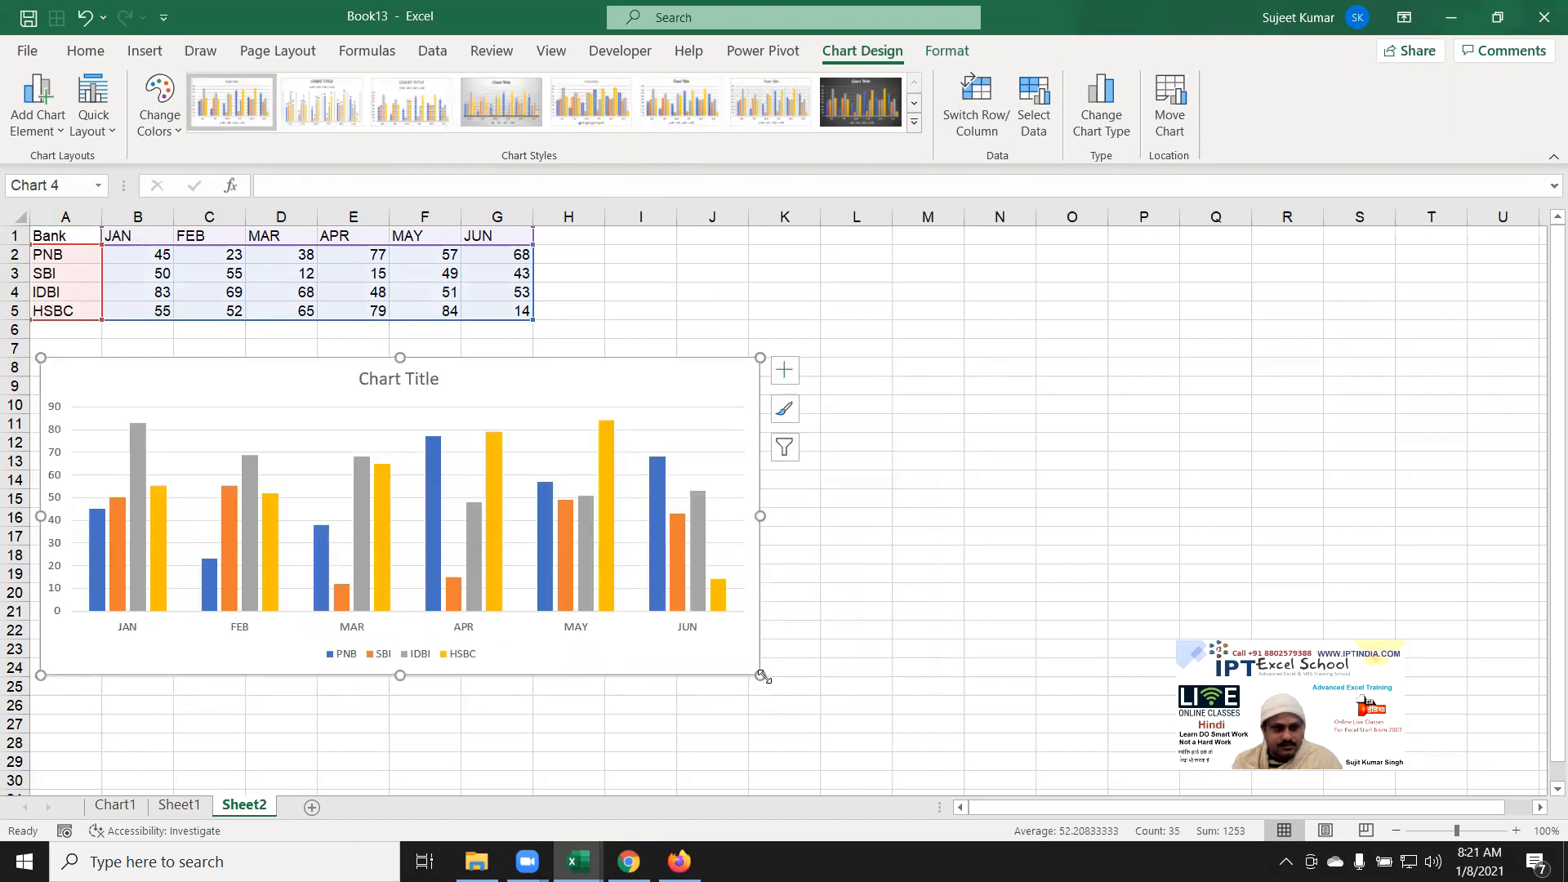
pyautogui.moveTo(762, 675); pyautogui.dragTo(830, 698)
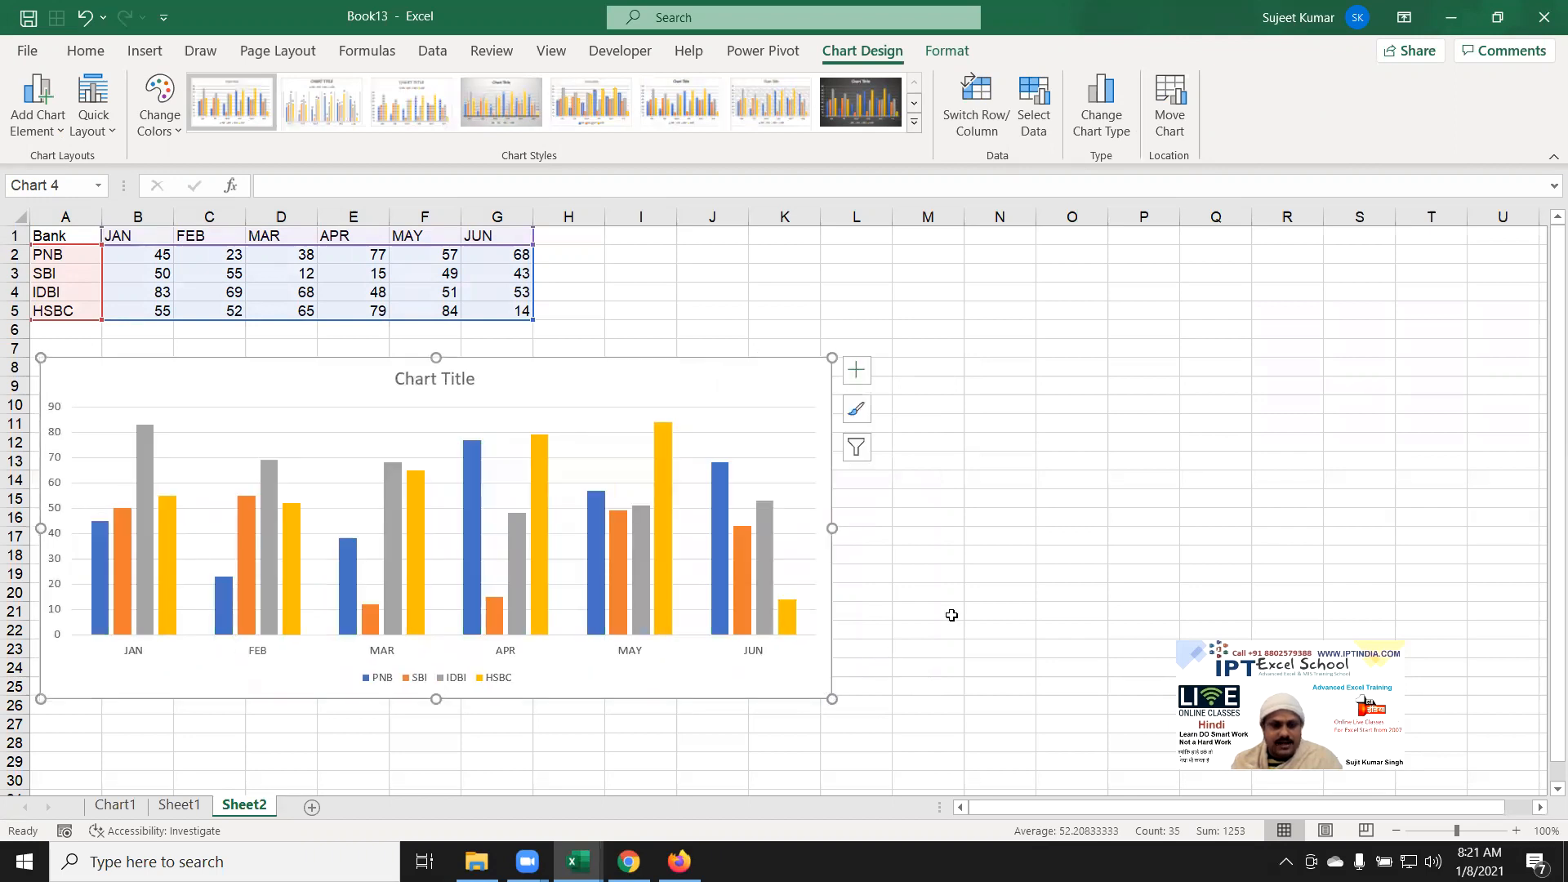
pyautogui.click(971, 549)
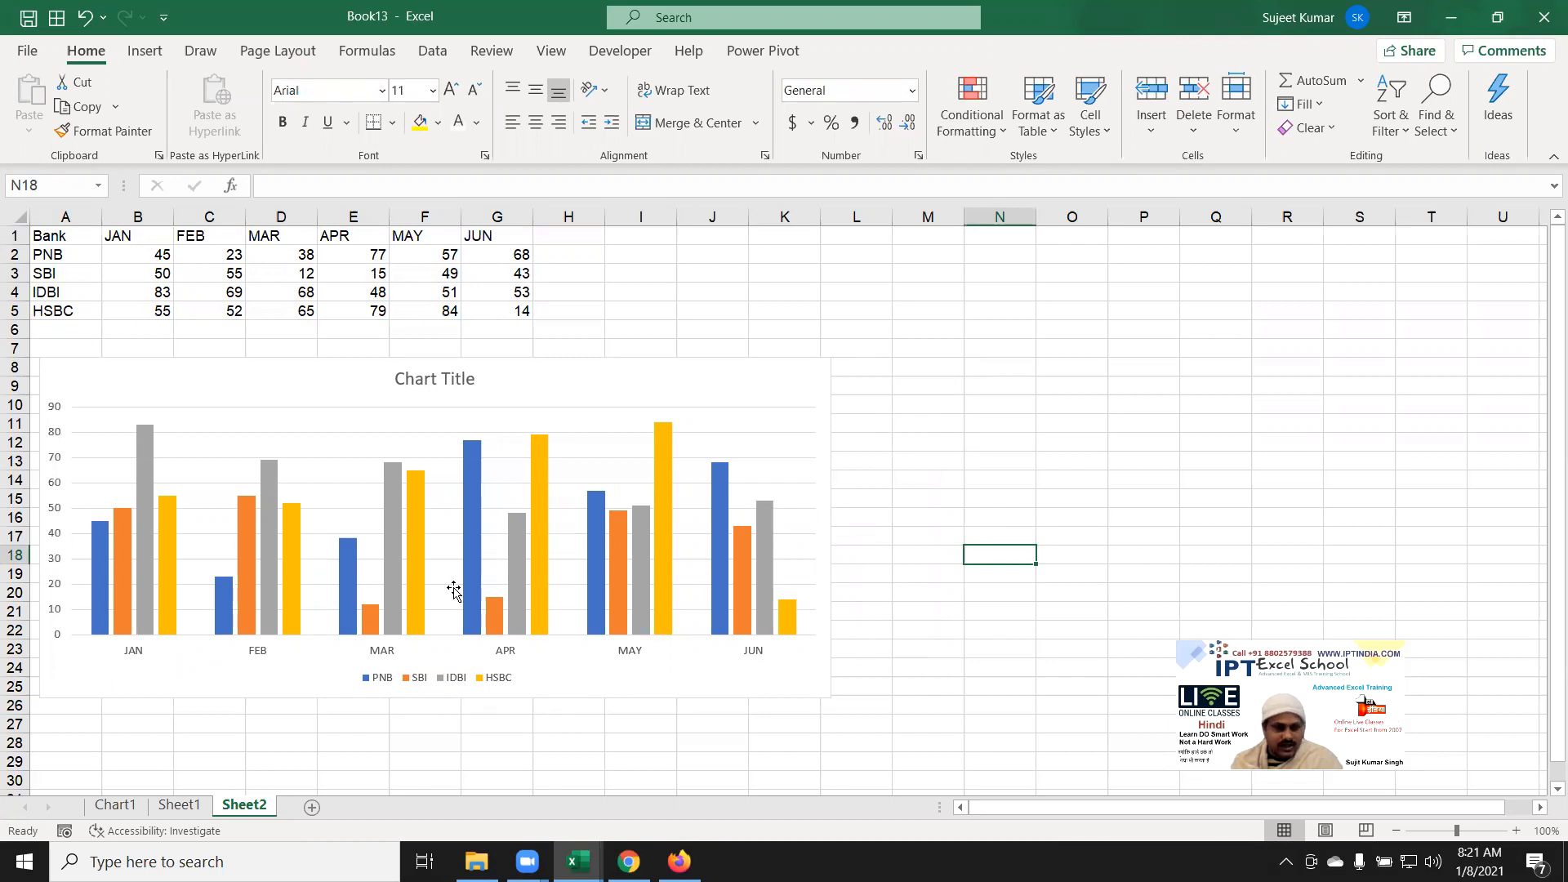
pyautogui.rightClick(100, 575)
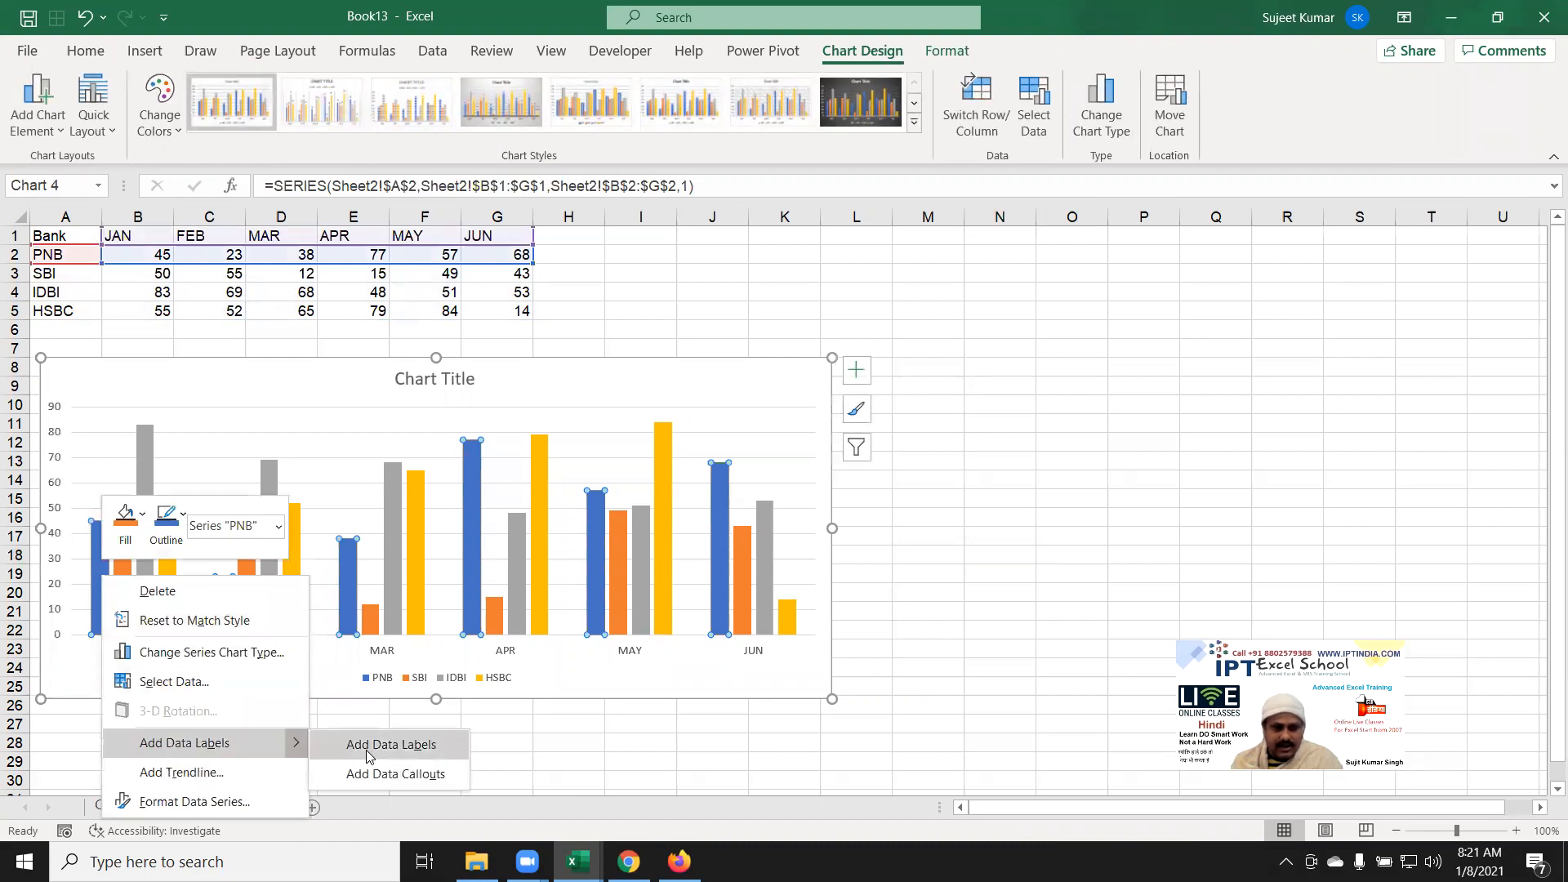
pyautogui.click(245, 743)
pyautogui.click(100, 505)
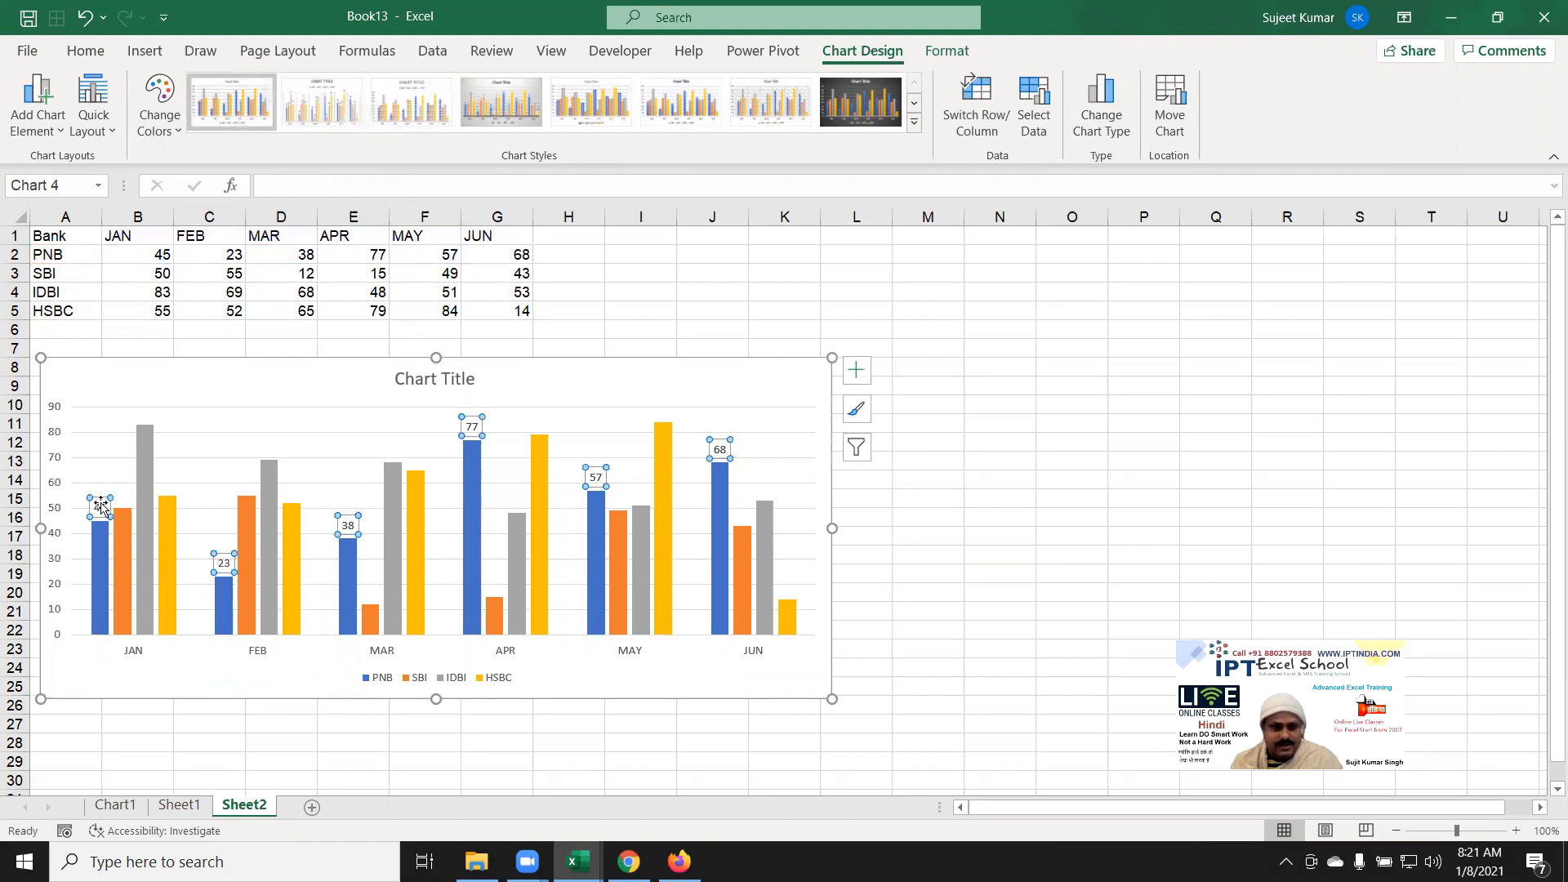
pyautogui.rightClick(101, 505)
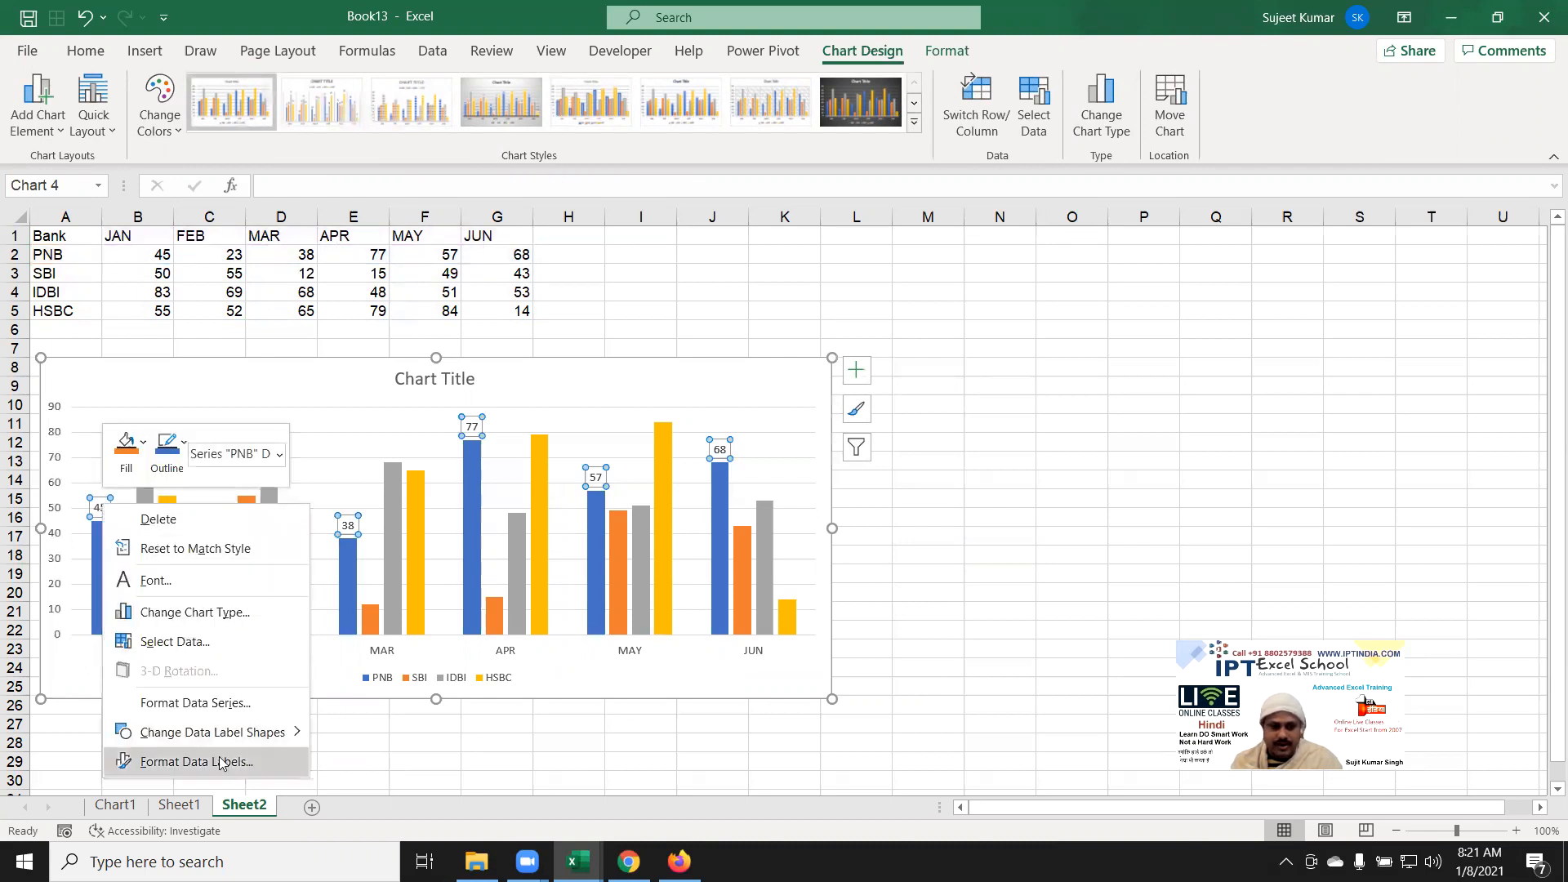
pyautogui.click(218, 711)
pyautogui.click(218, 712)
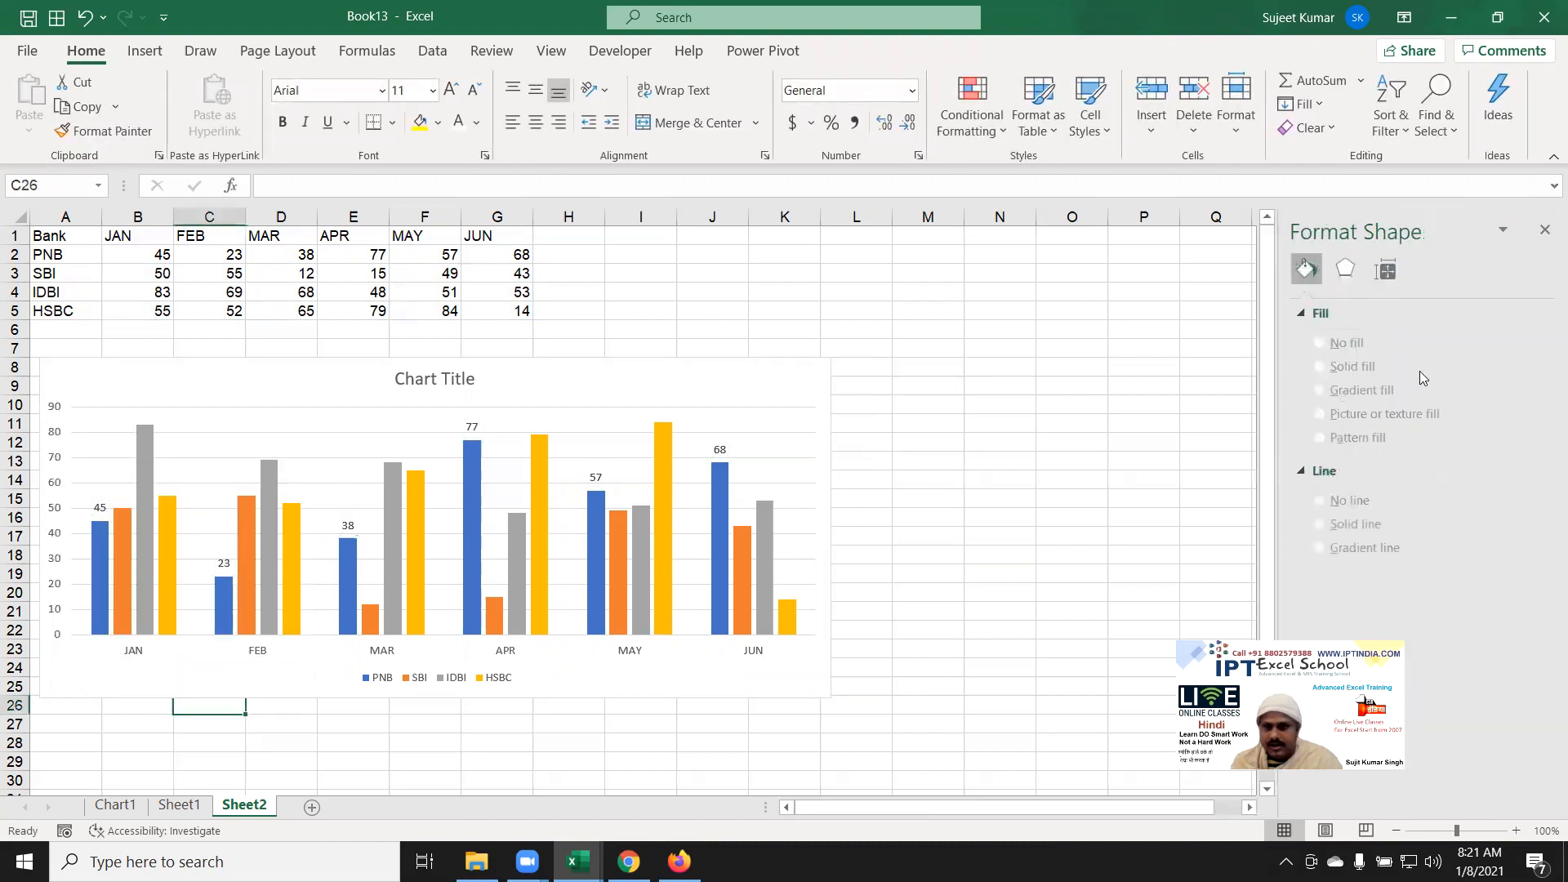
pyautogui.click(100, 507)
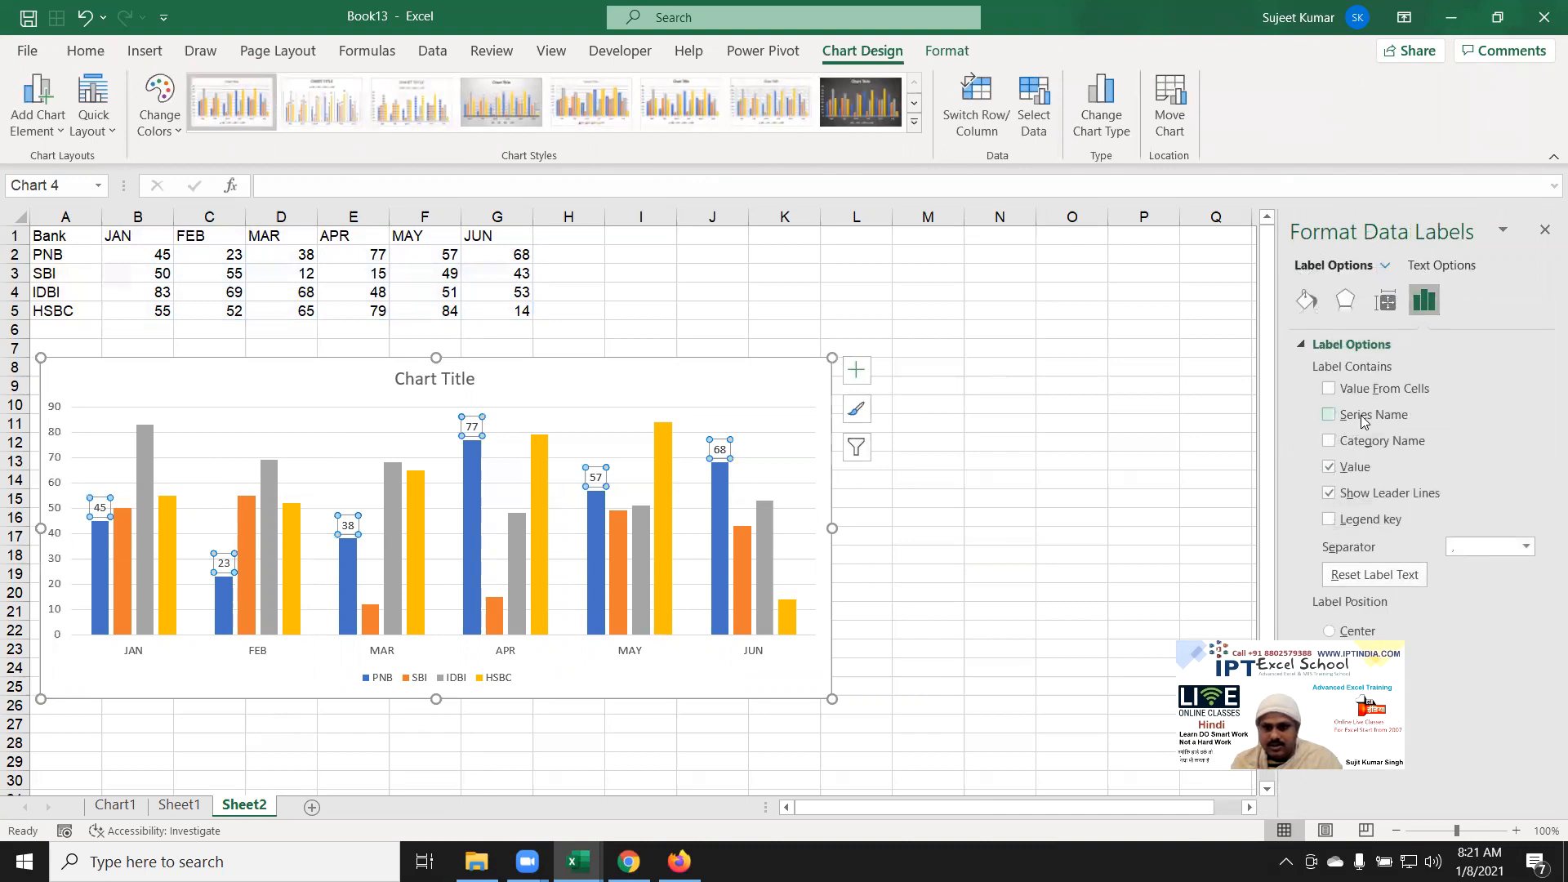
pyautogui.click(1329, 415)
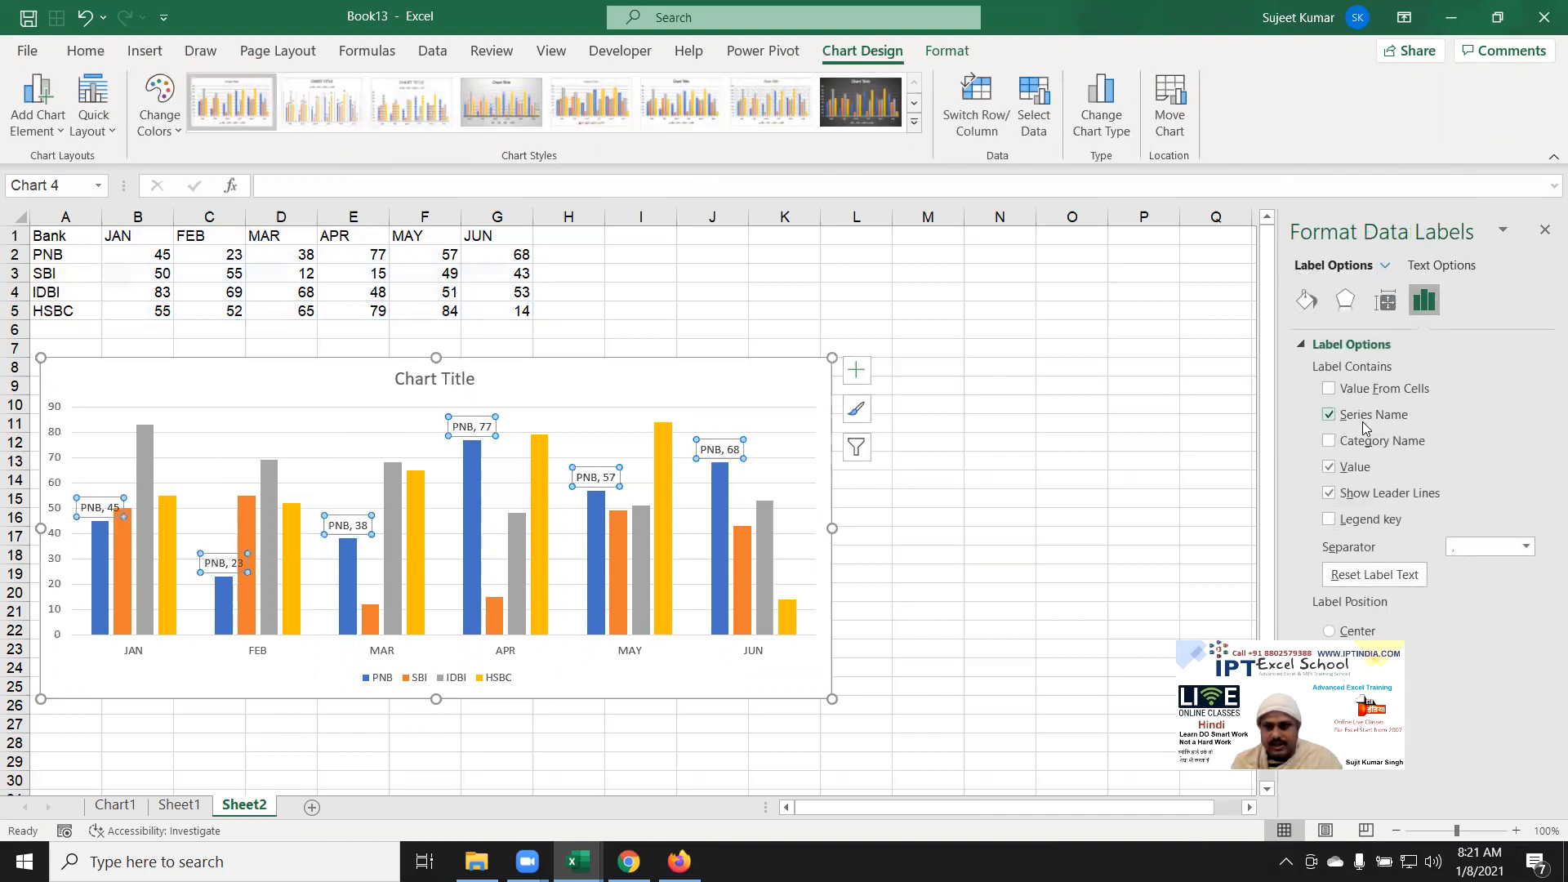
pyautogui.click(1385, 301)
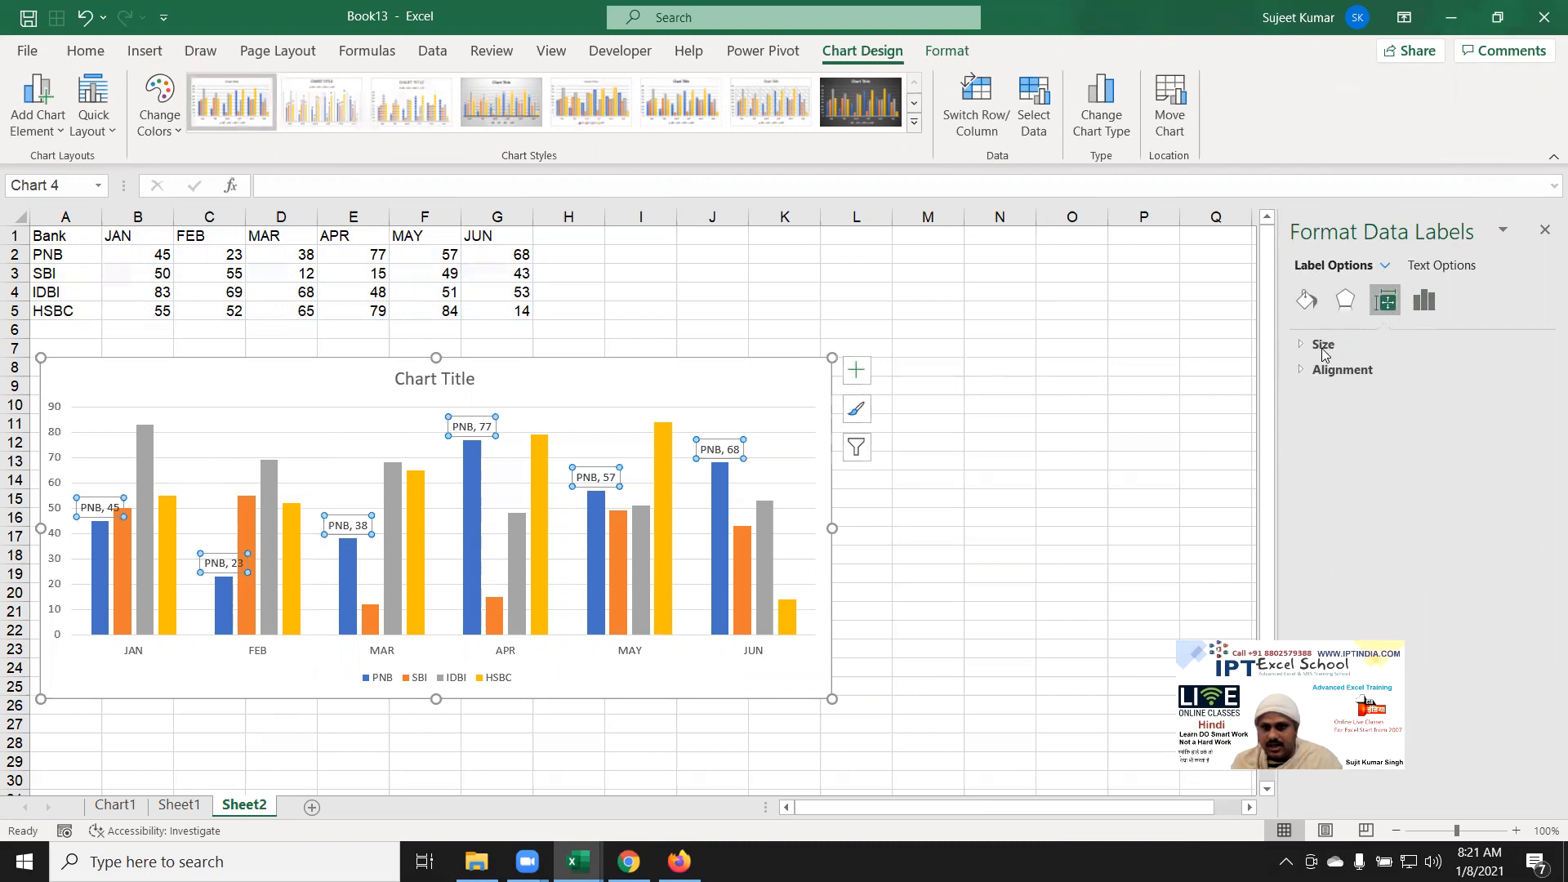
pyautogui.click(1327, 370)
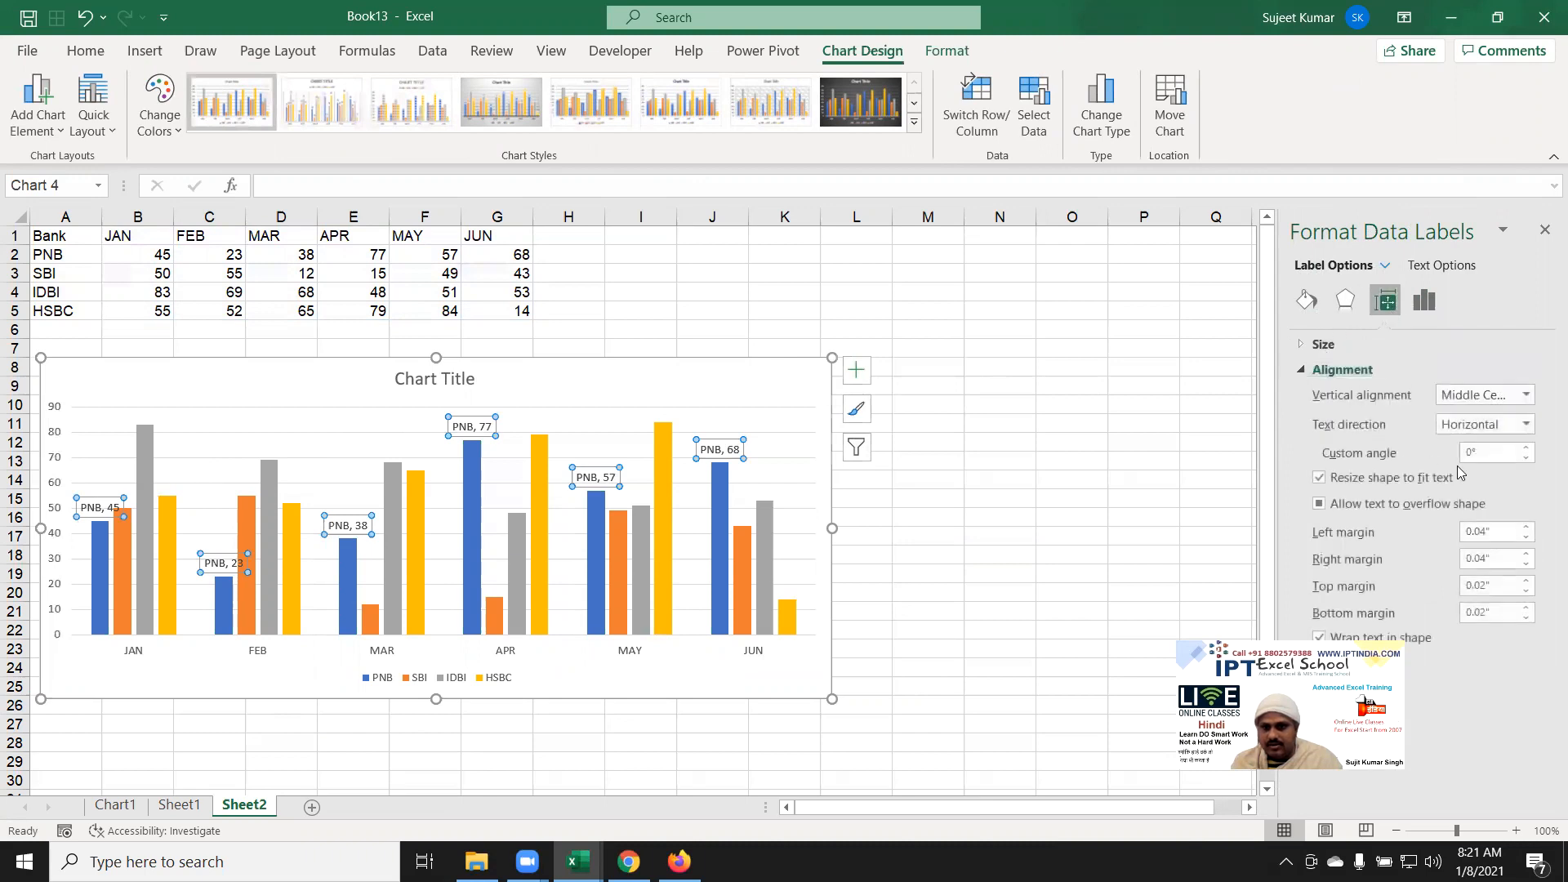
pyautogui.click(1485, 427)
pyautogui.click(1468, 533)
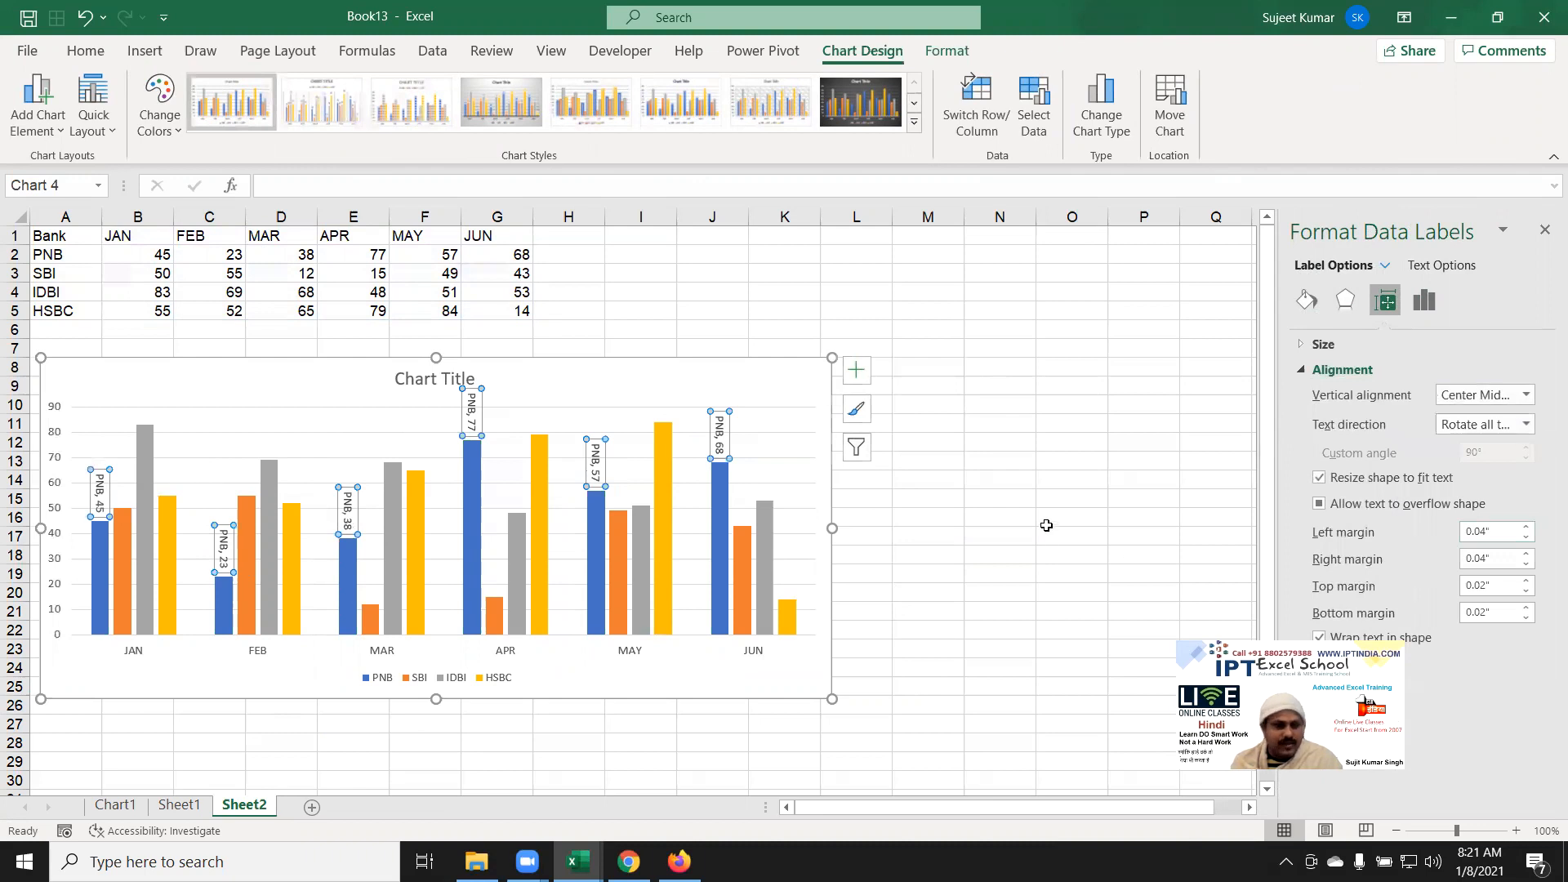
pyautogui.click(995, 485)
pyautogui.click(722, 443)
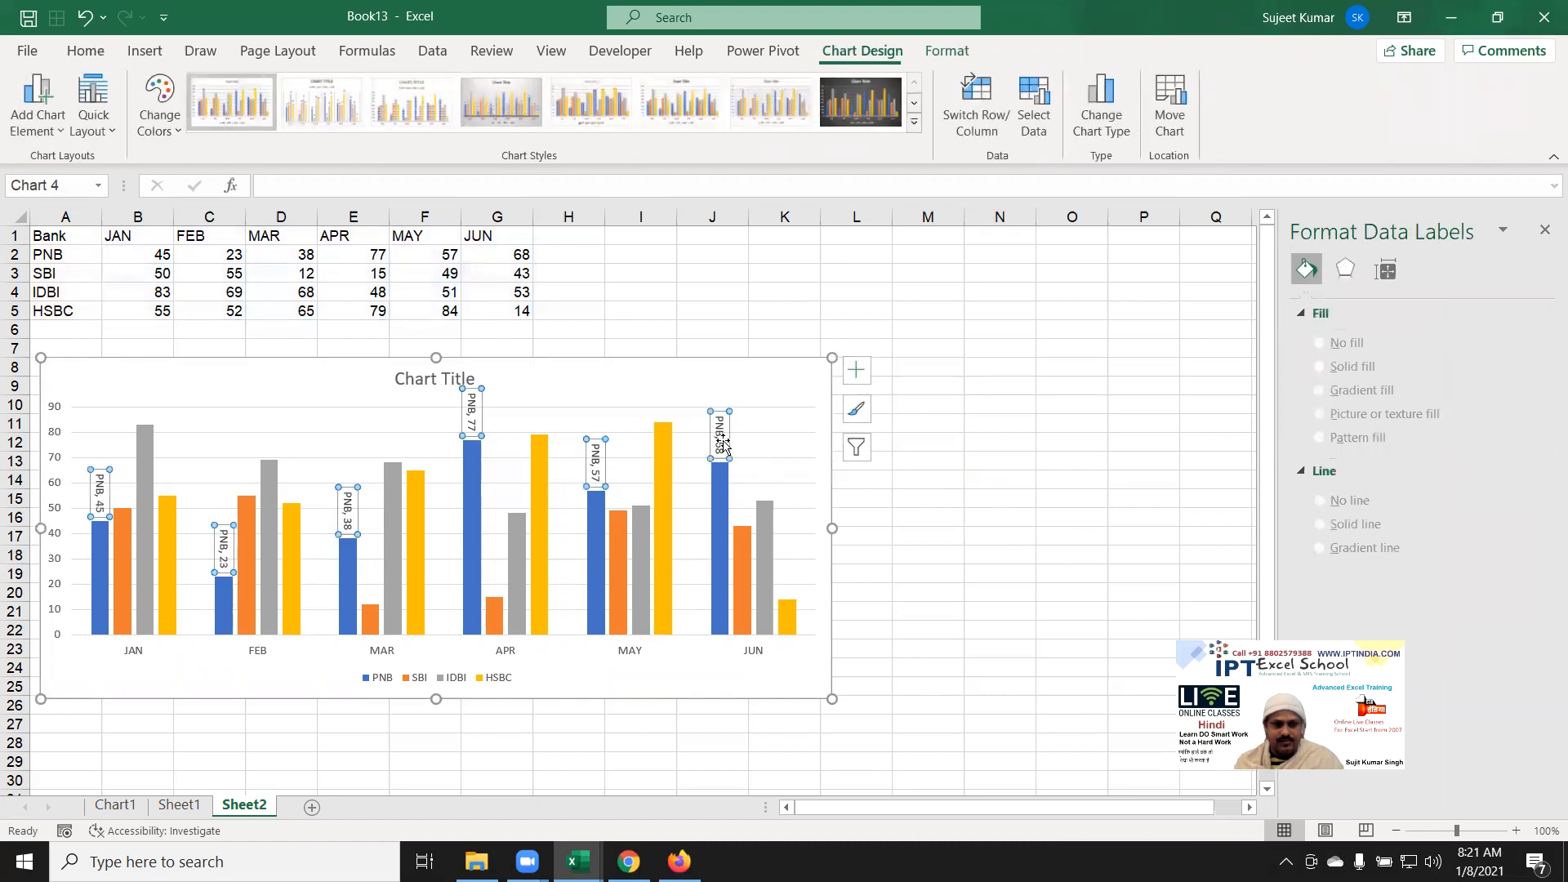
pyautogui.press('Delete')
pyautogui.click(1050, 500)
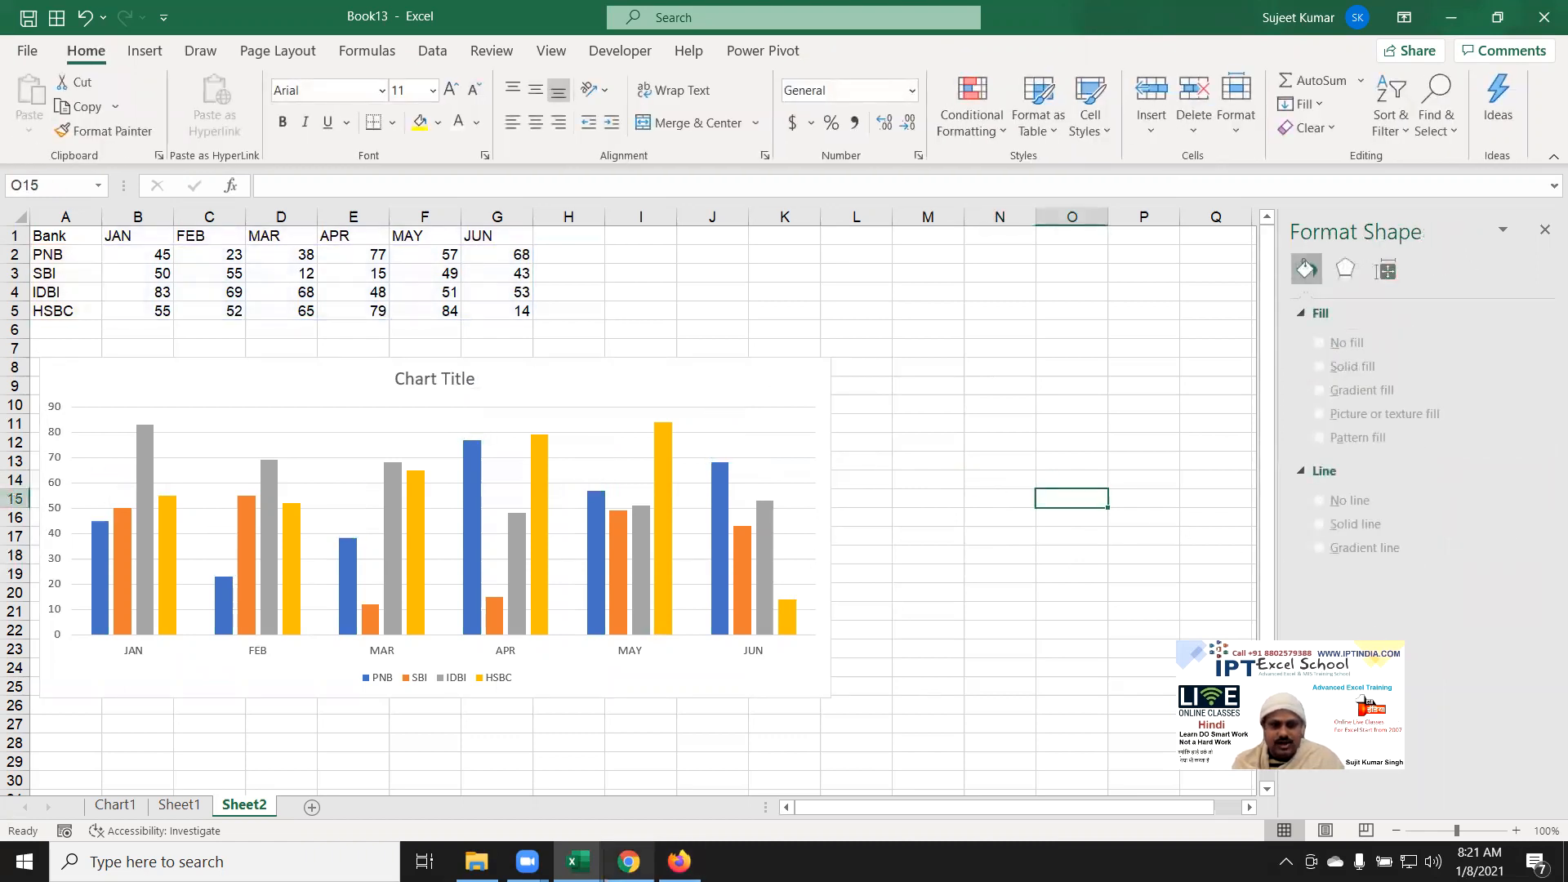
# Step: Search Google for 'PNB Logo' in a new Chrome tab
pyautogui.moveTo(628, 862)
pyautogui.click(628, 767)
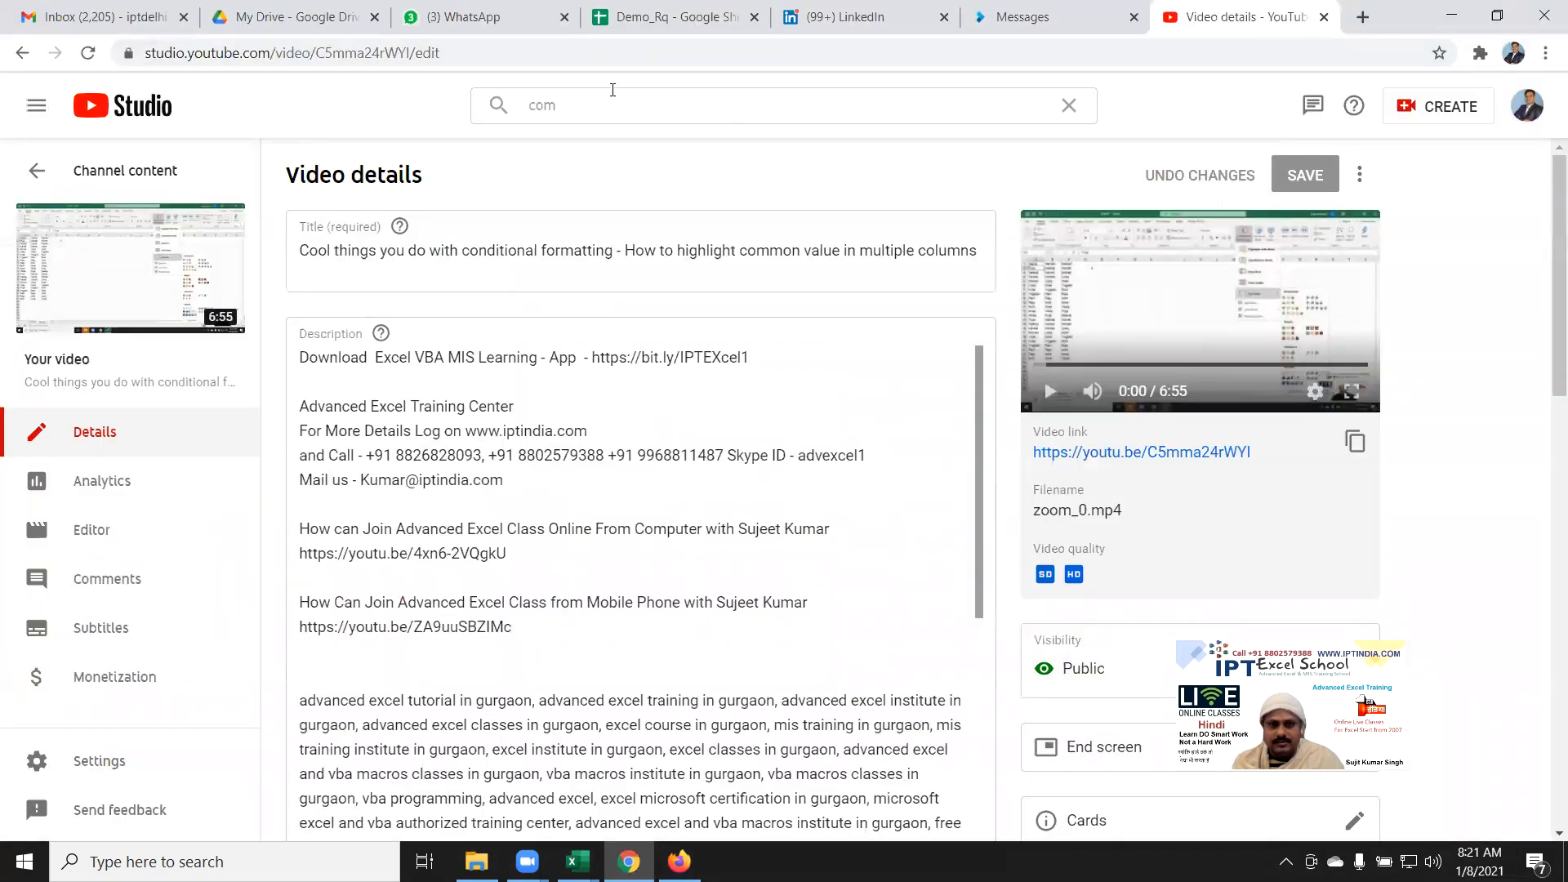
pyautogui.click(1362, 17)
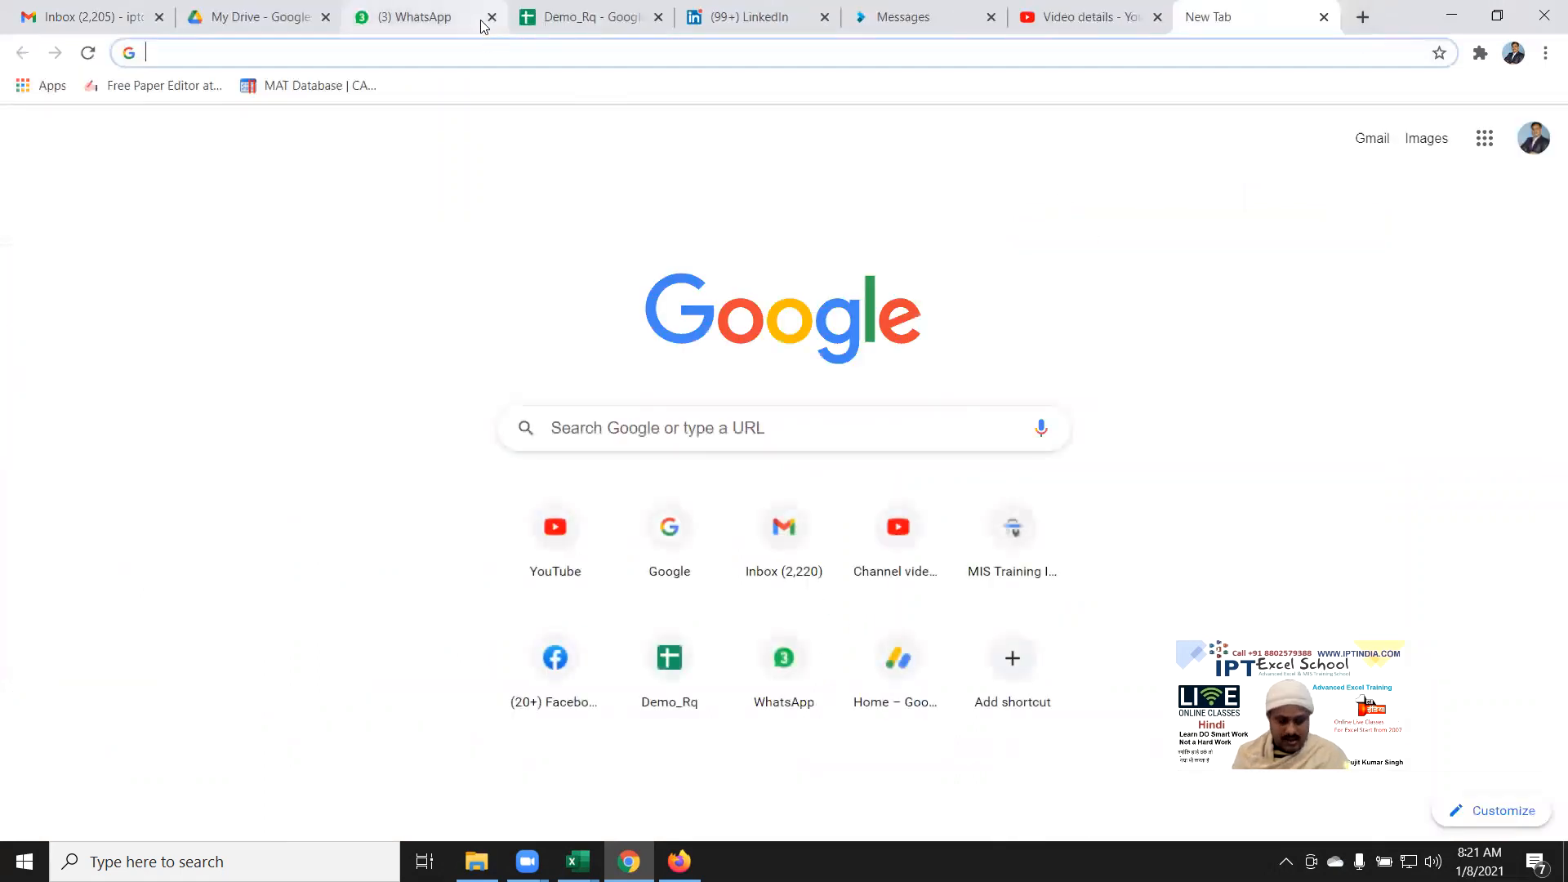
pyautogui.write('google.com')
pyautogui.press('Return')
pyautogui.write('PNBO')
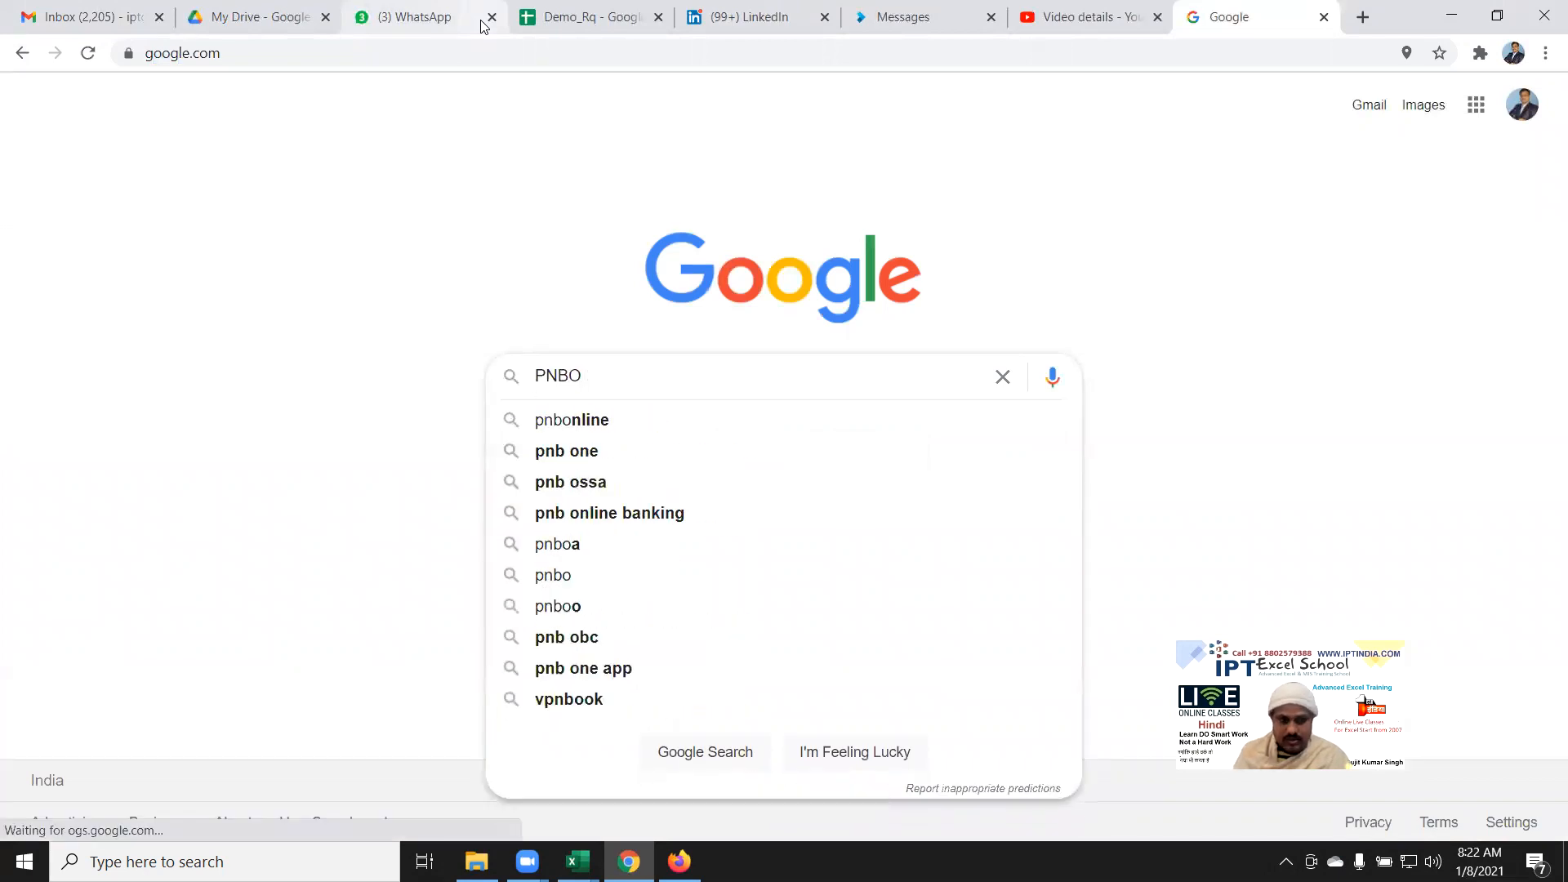
pyautogui.press('BackSpace')
pyautogui.write('Logo')
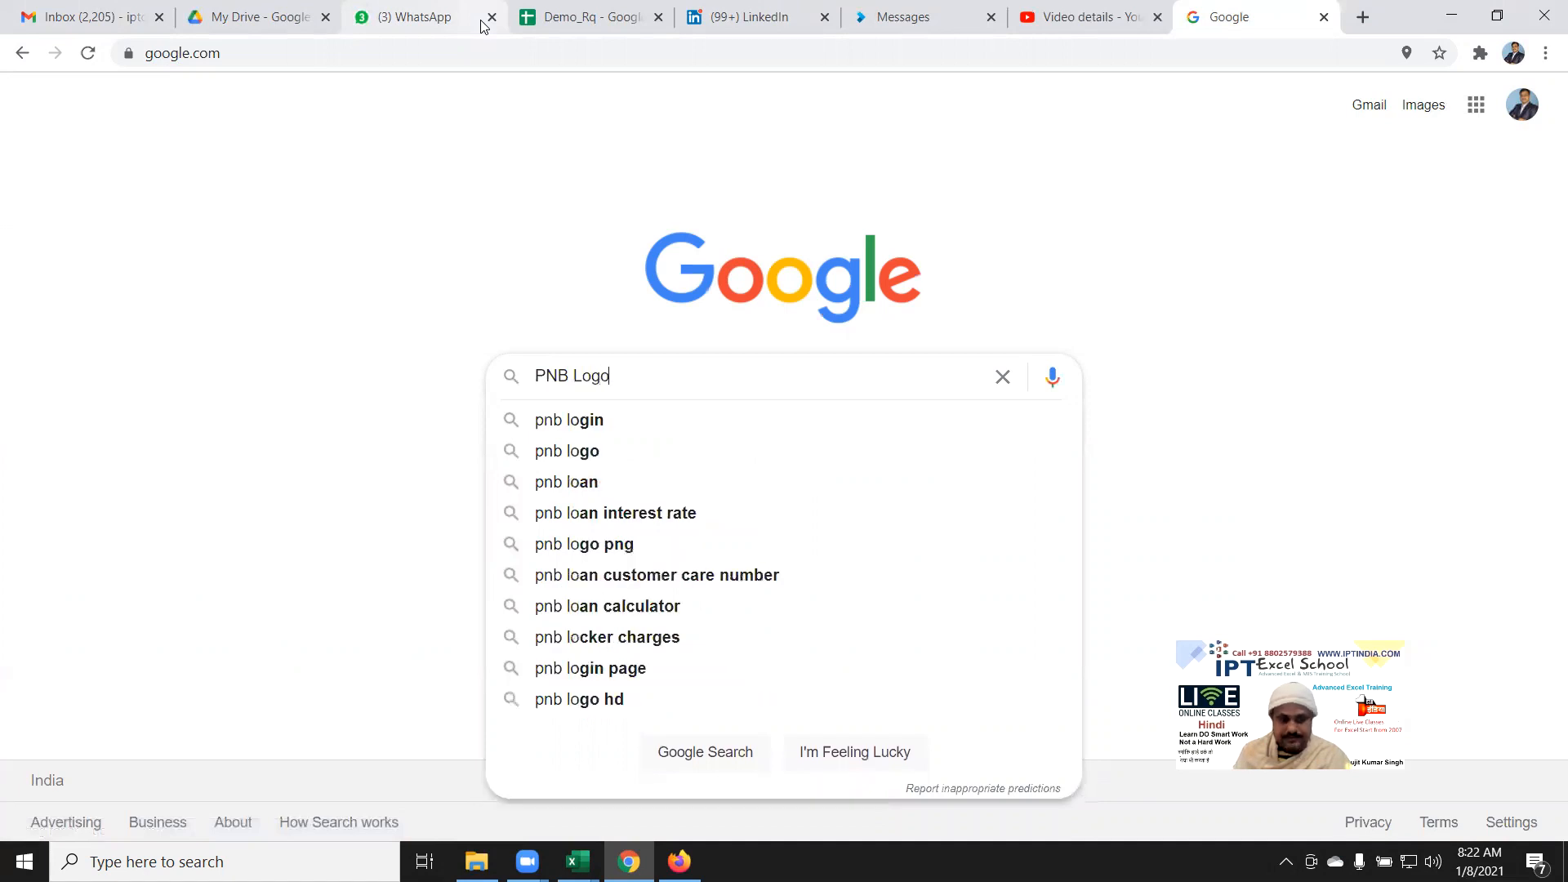
pyautogui.press('Return')
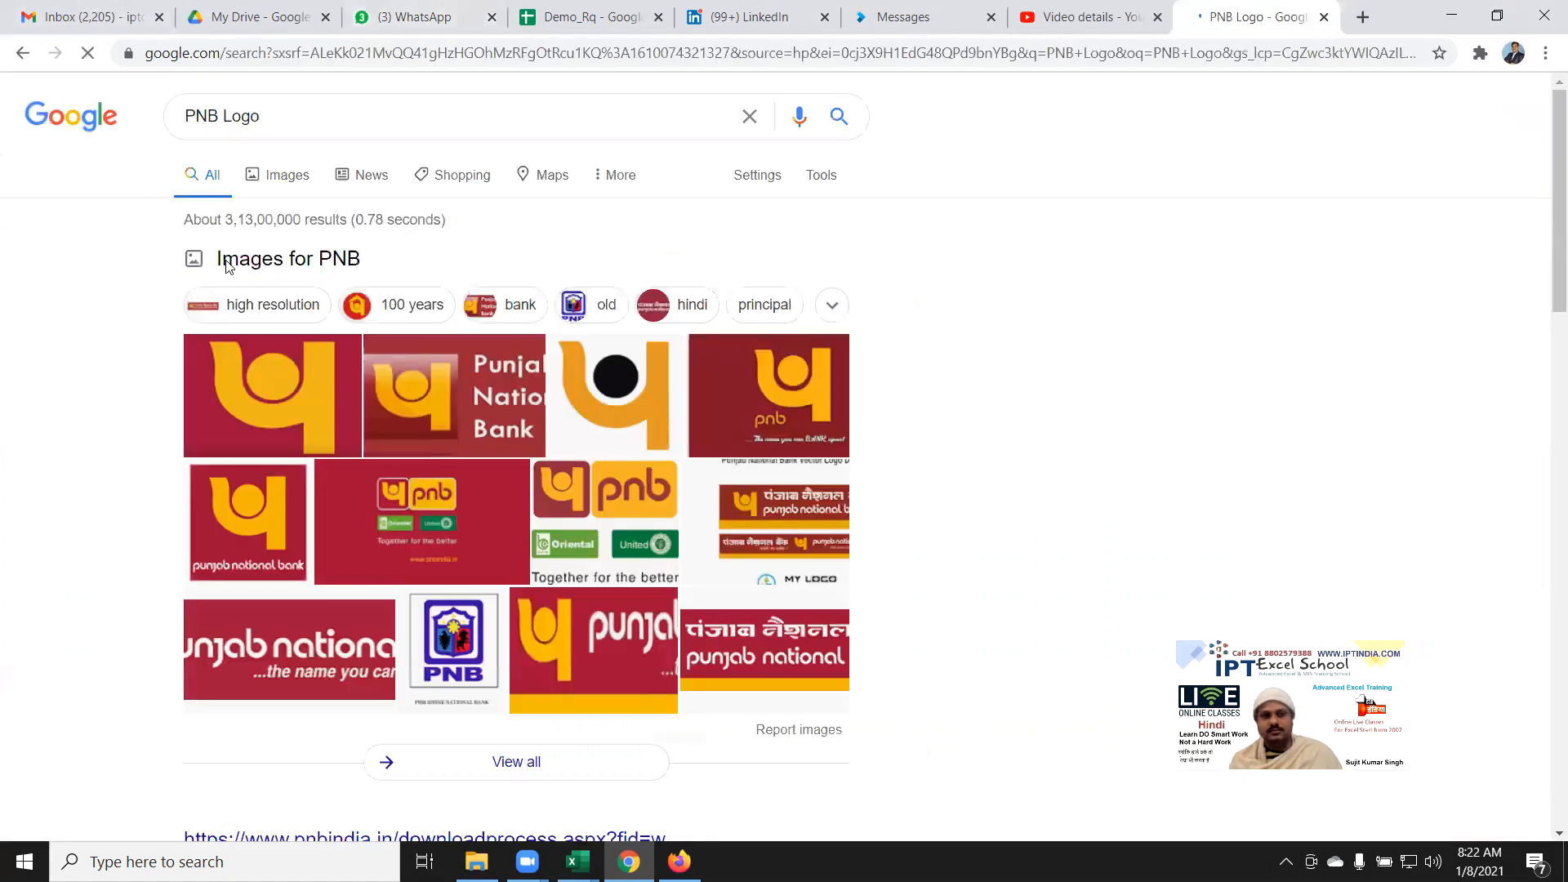
# Step: Copy the Punjab National Bank banner logo from the image results and return to Excel
pyautogui.click(298, 177)
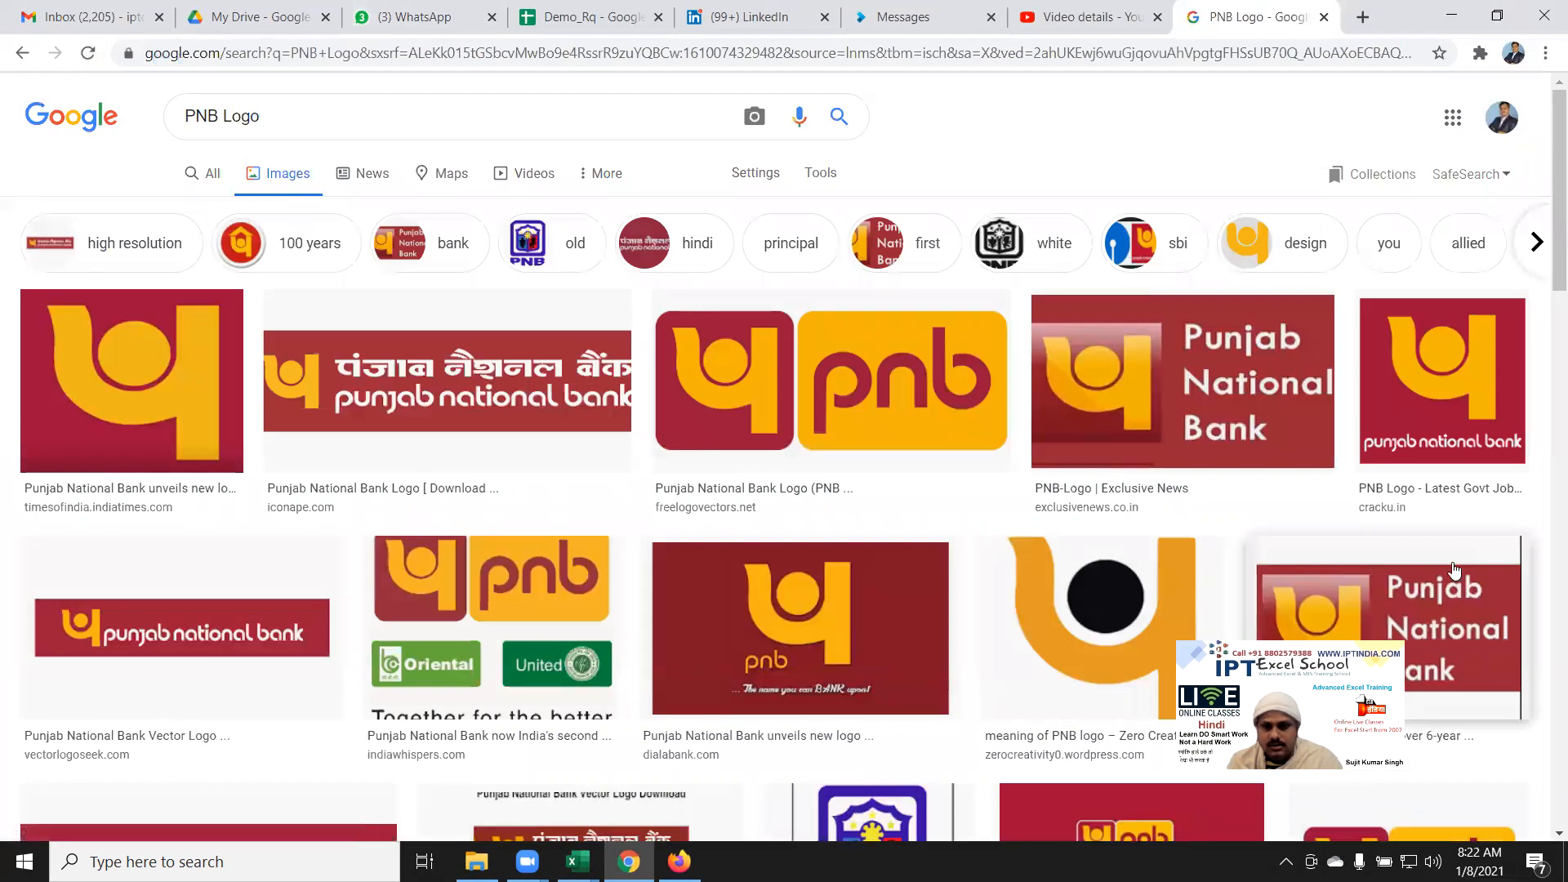
pyautogui.scroll(-3, 1434, 572)
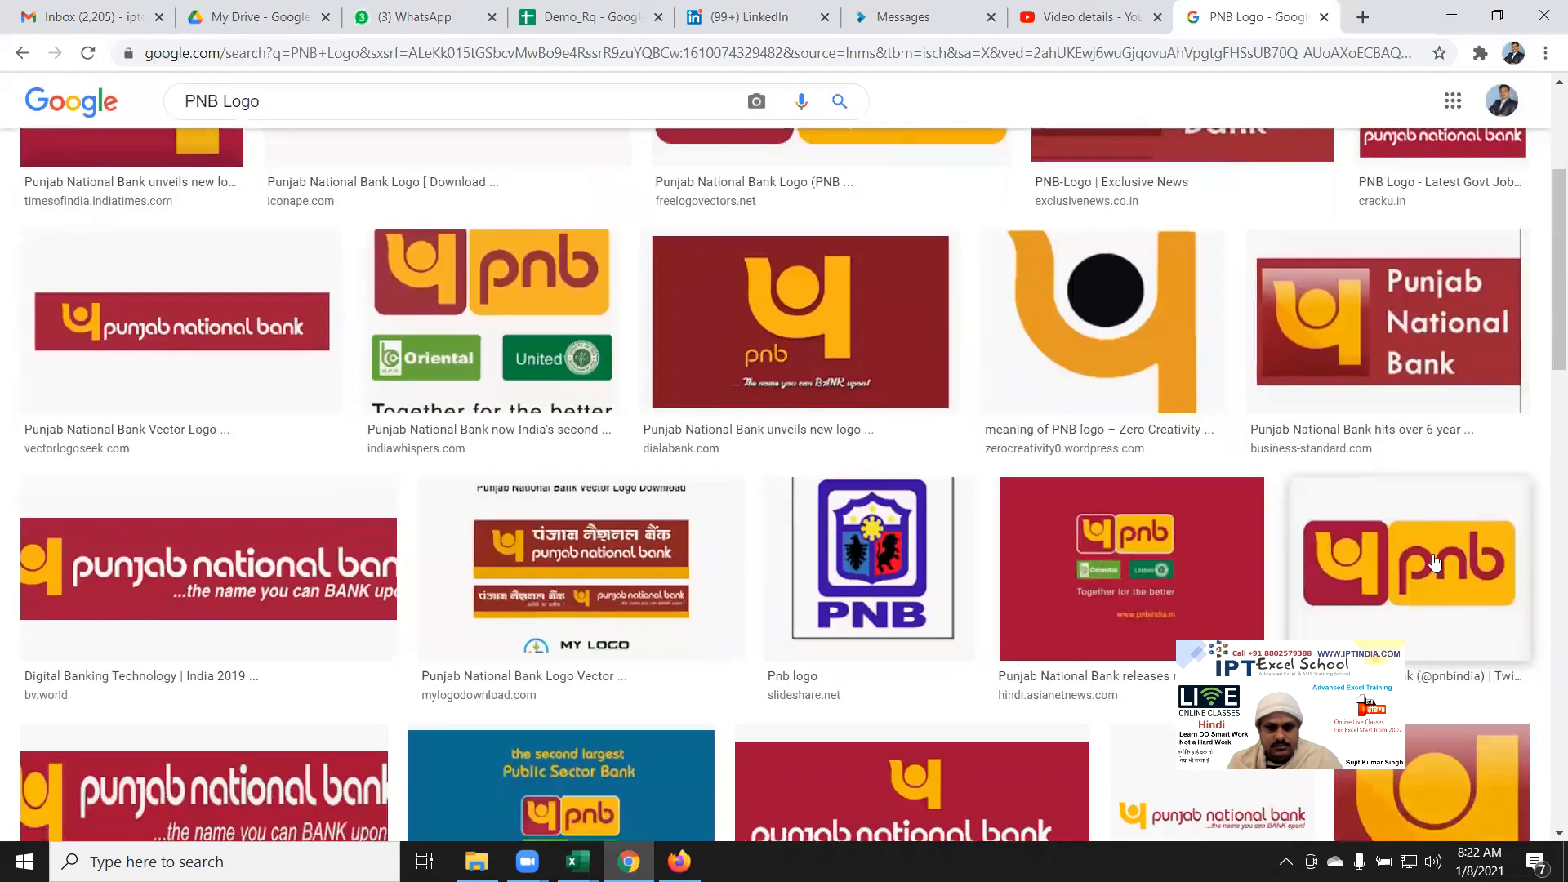
pyautogui.scroll(-2, 1435, 563)
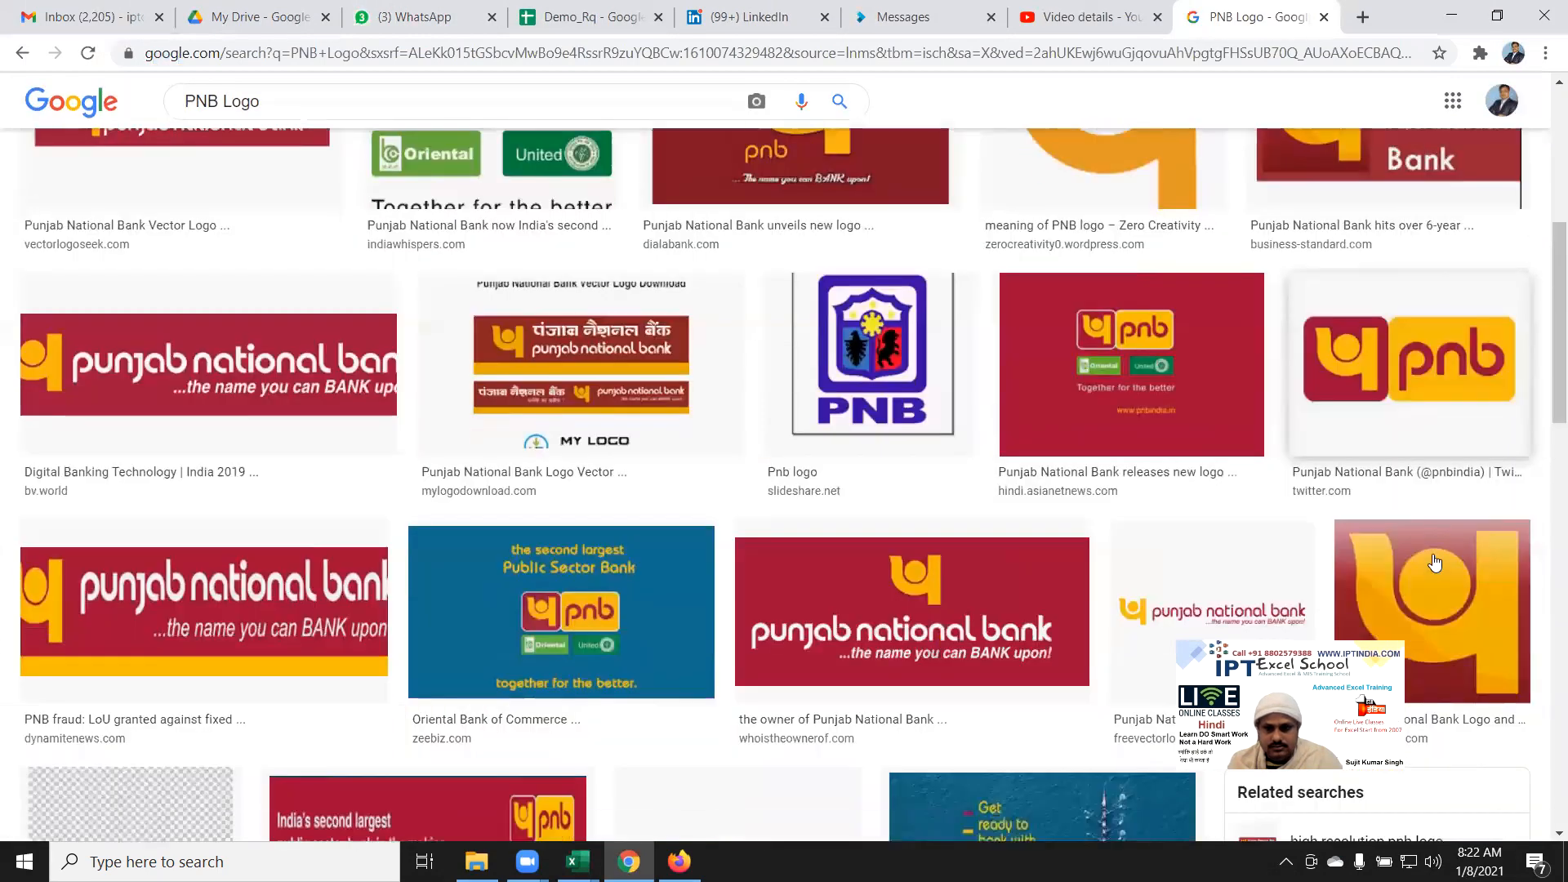
pyautogui.scroll(3, 1435, 562)
pyautogui.scroll(1, 392, 327)
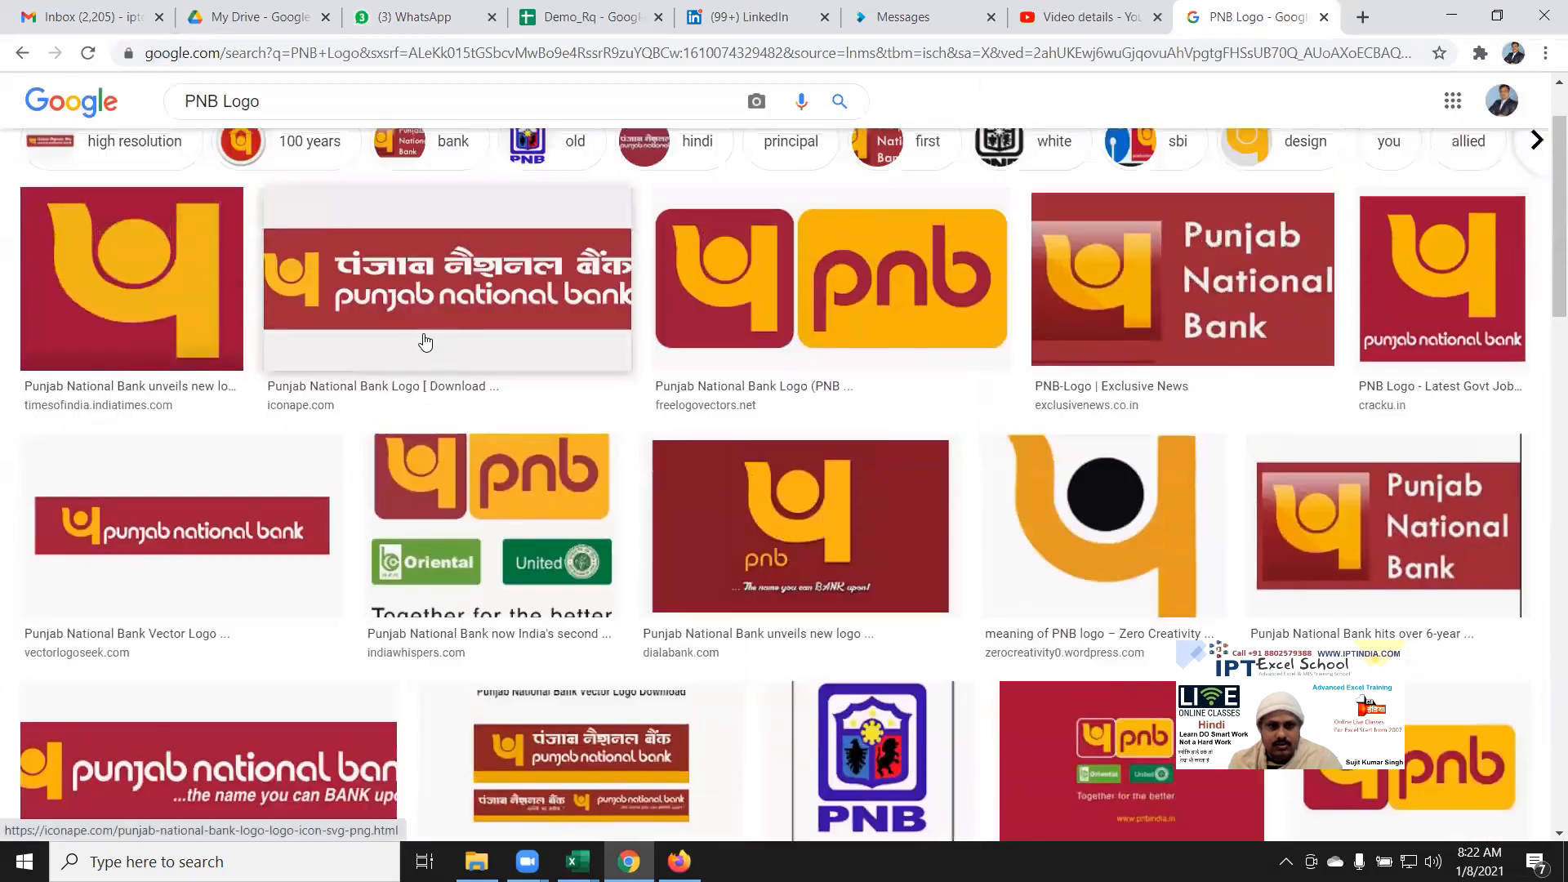
pyautogui.rightClick(392, 315)
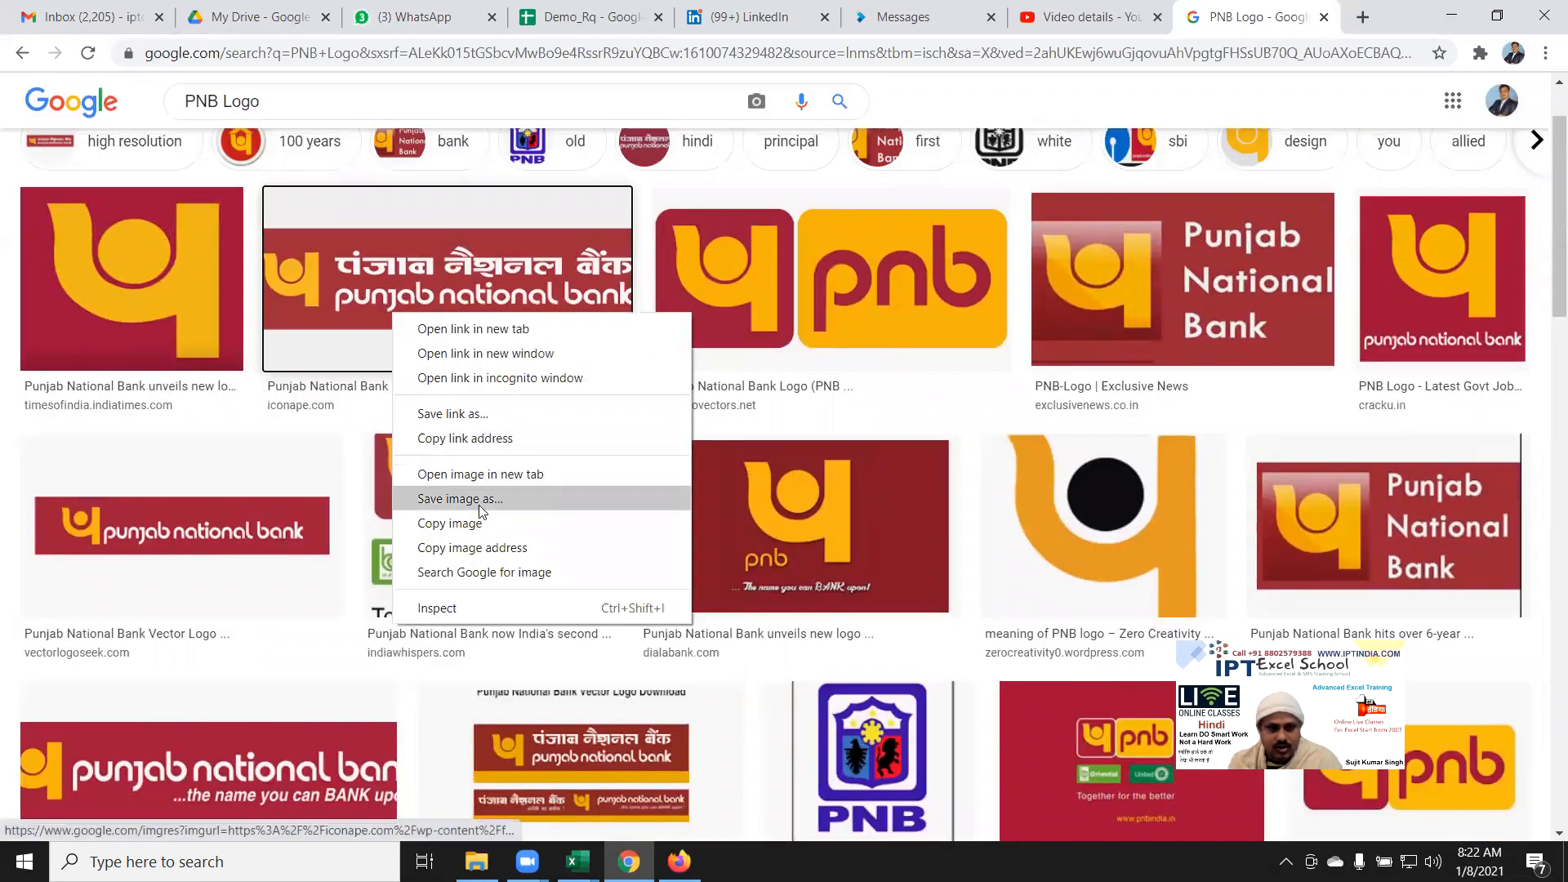
pyautogui.click(475, 525)
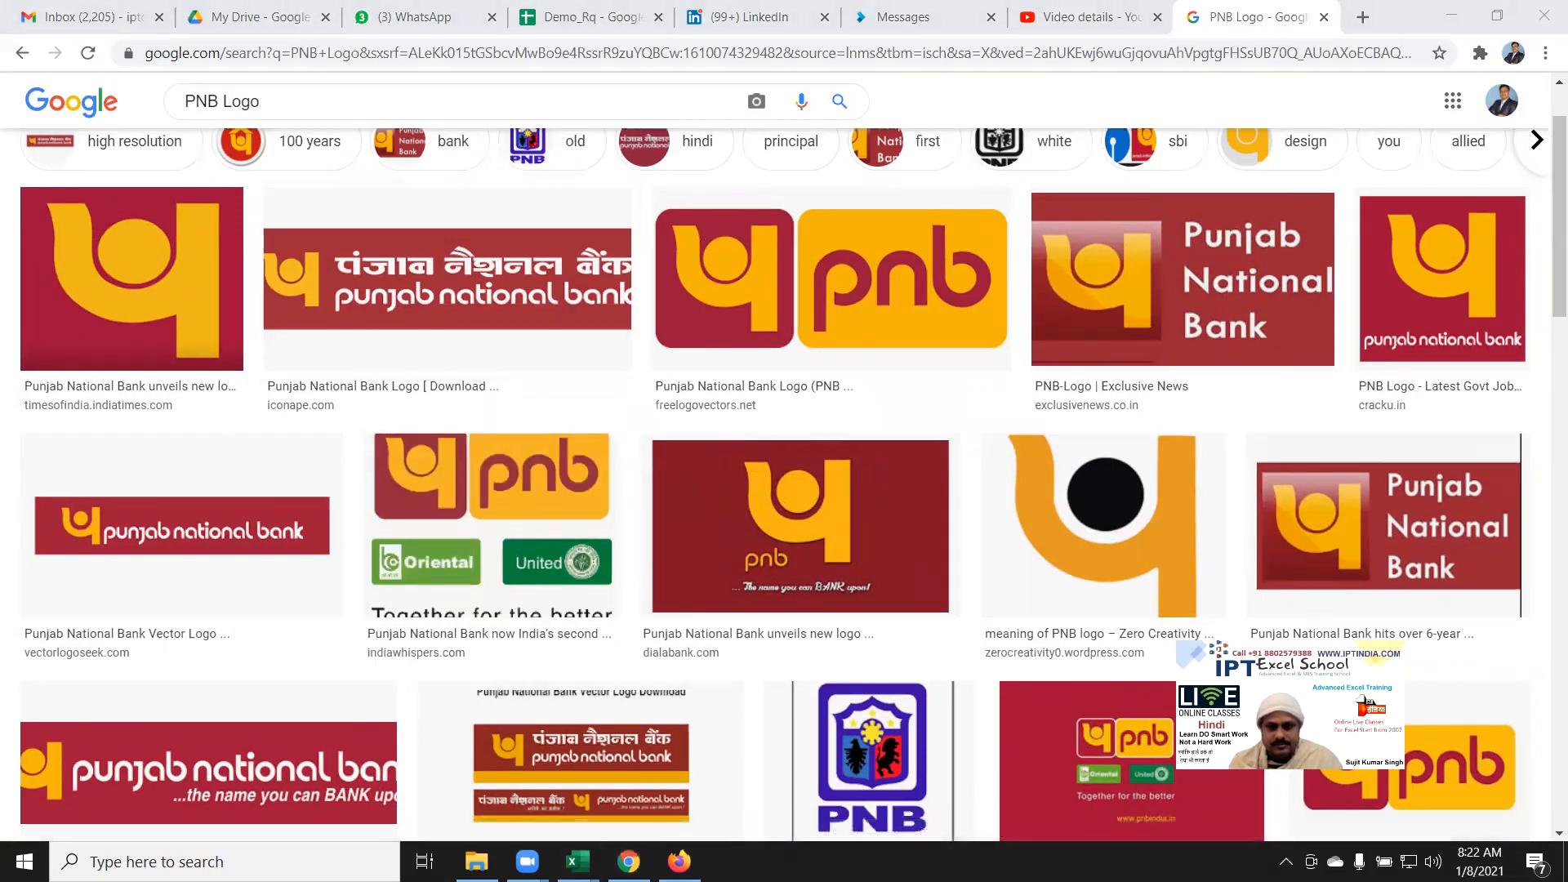
pyautogui.moveTo(577, 862)
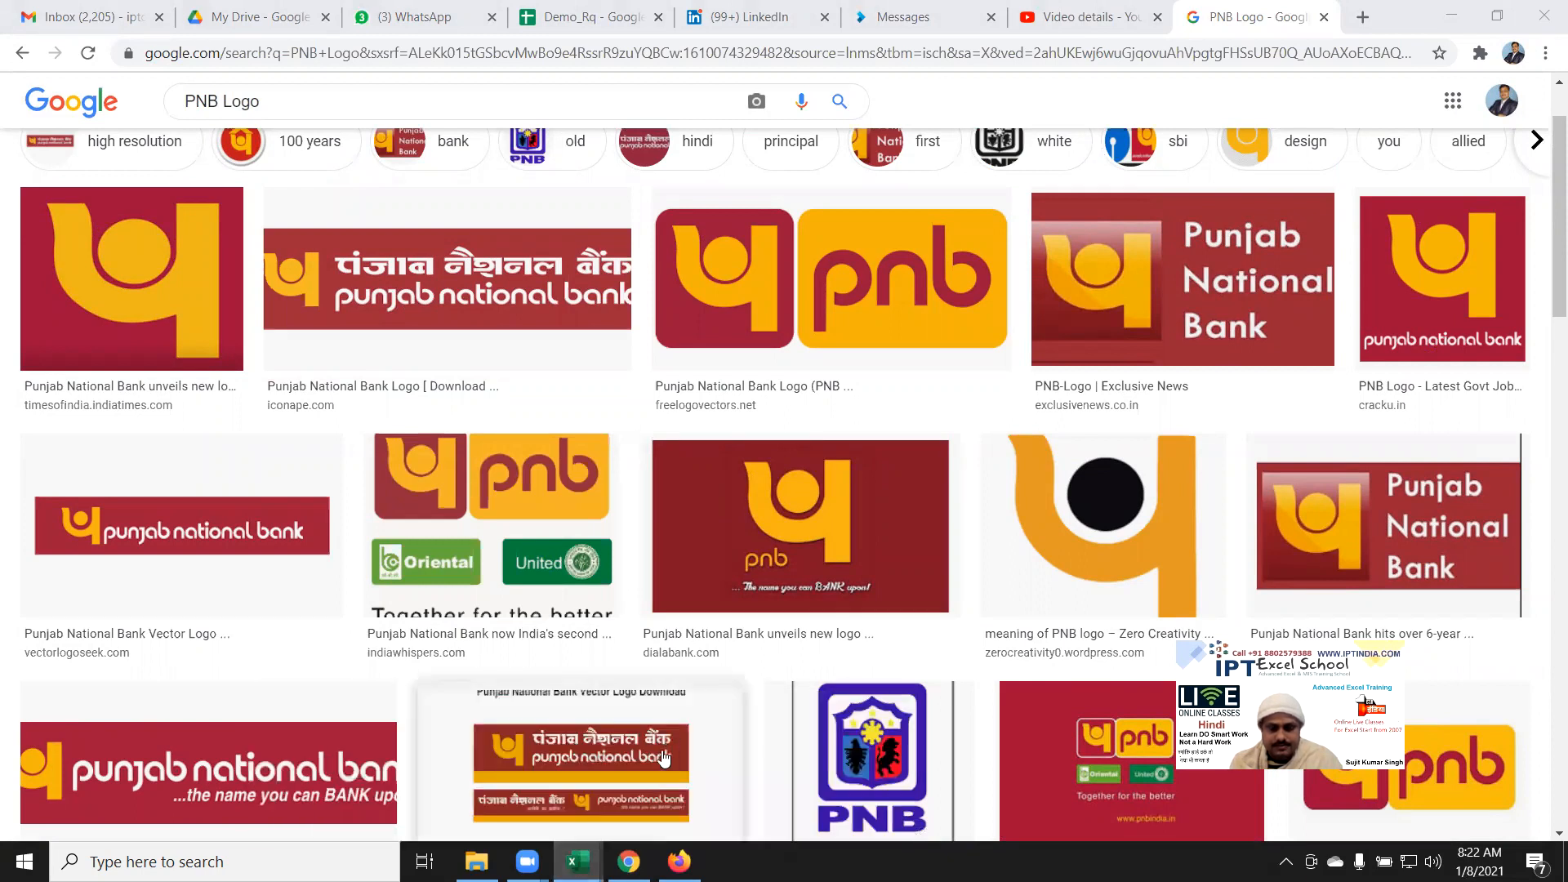
pyautogui.click(1451, 17)
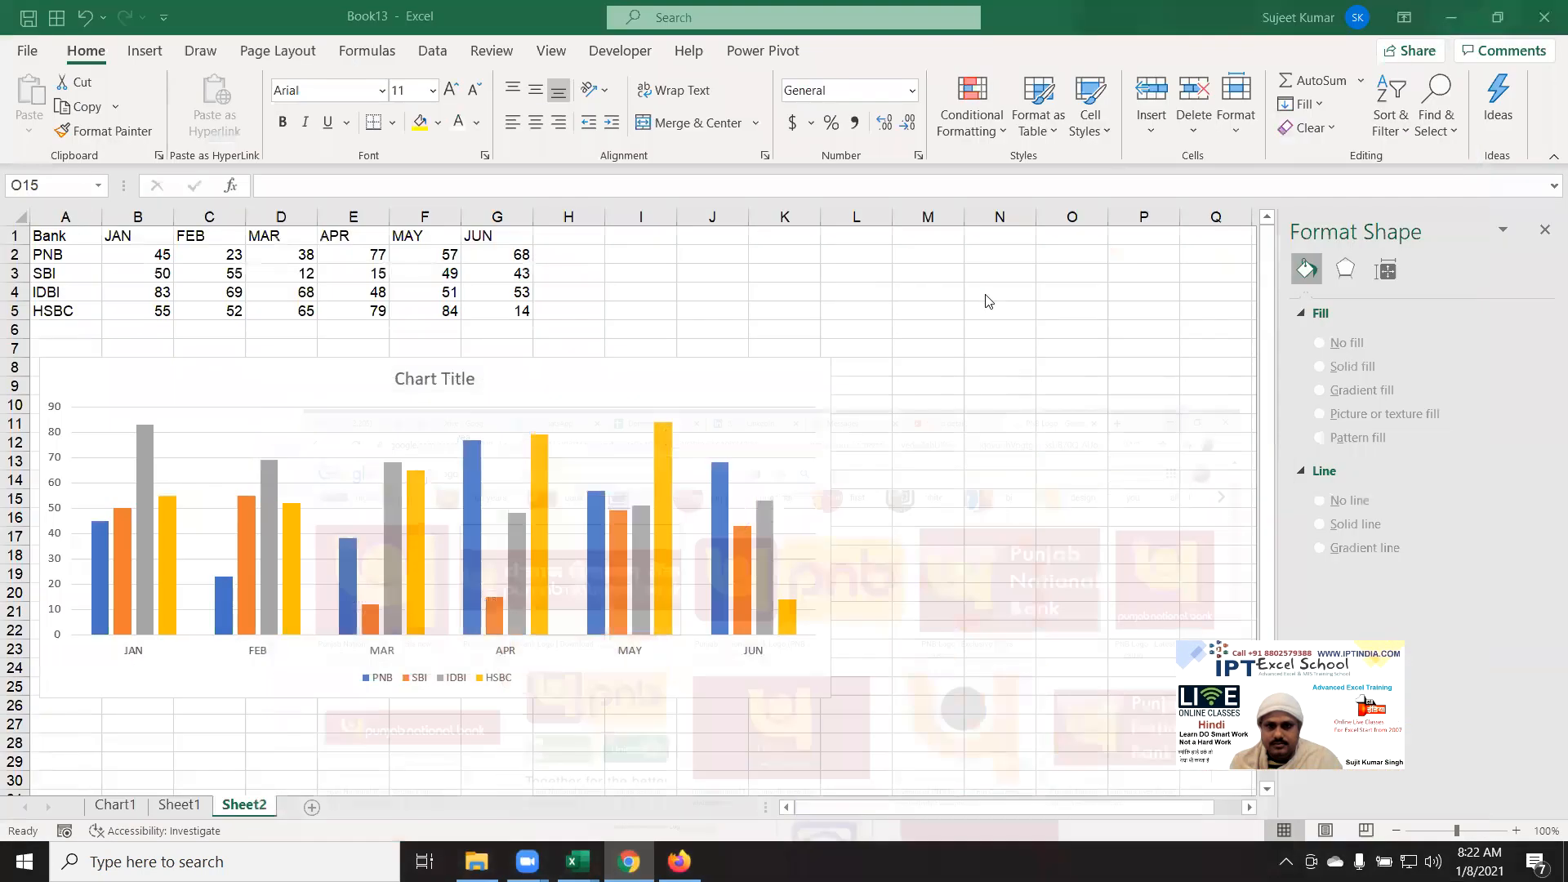
# Step: Paste the PNB logo at cell M6, keeping its source formatting
pyautogui.click(917, 370)
pyautogui.click(938, 328)
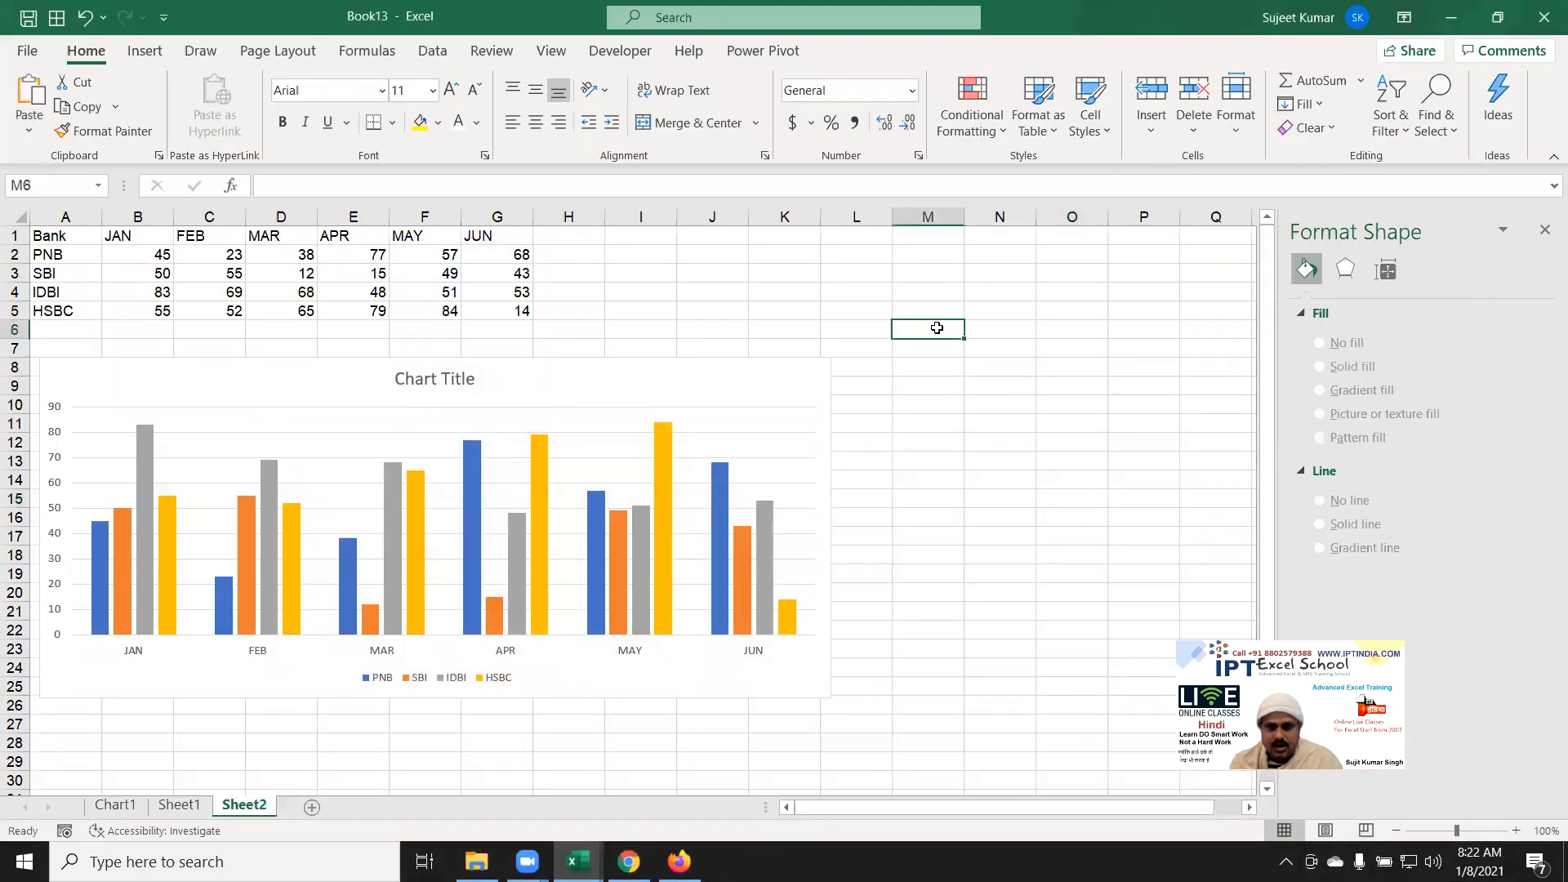
pyautogui.rightClick(940, 329)
pyautogui.click(994, 368)
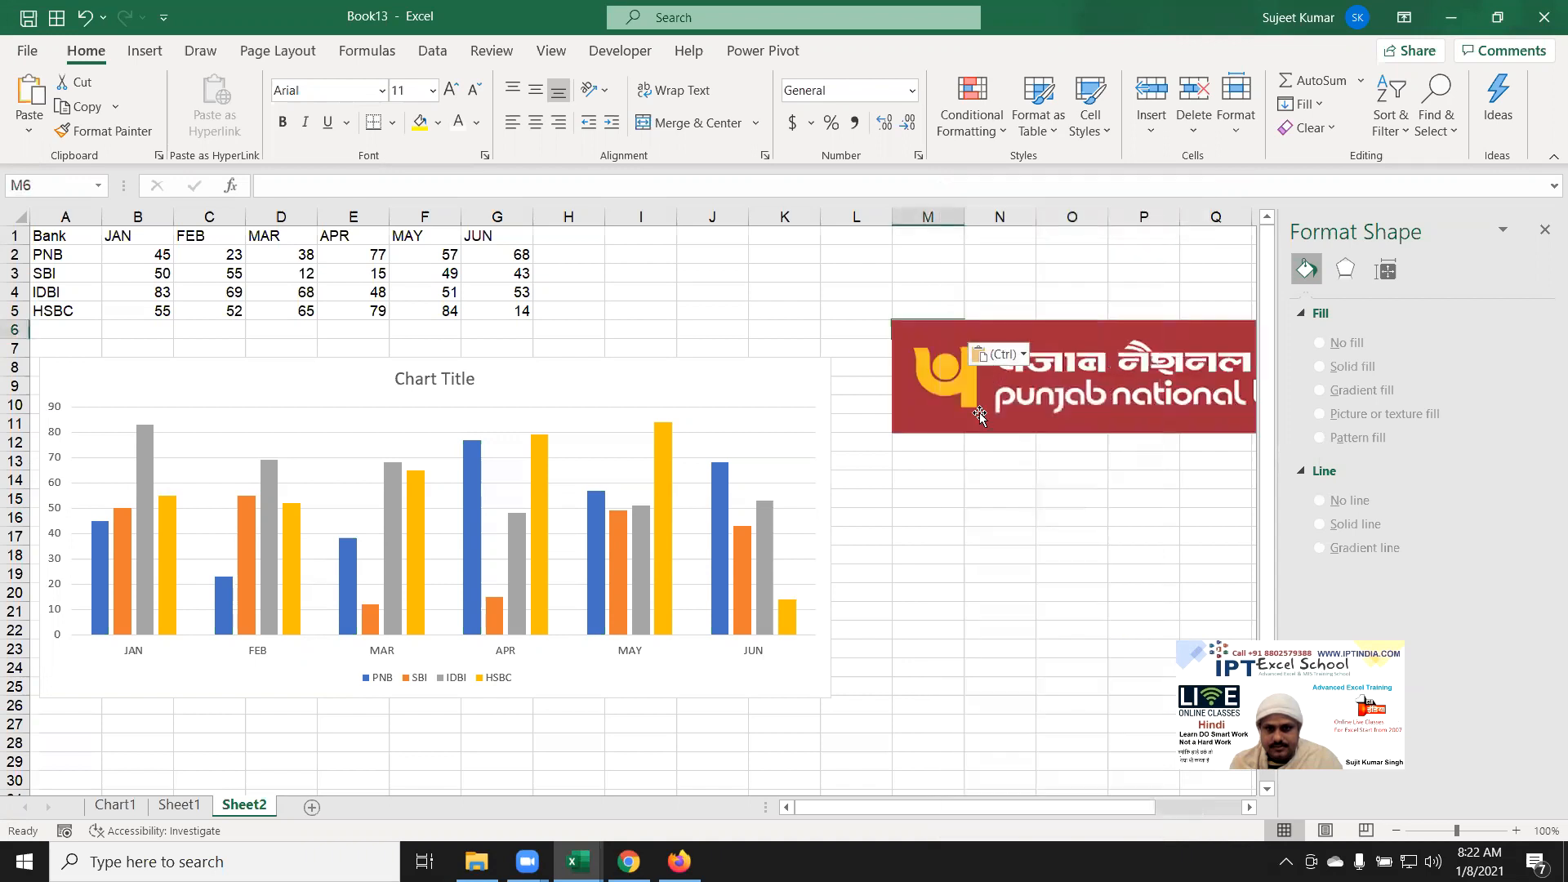
pyautogui.click(987, 545)
# Step: Shrink the PNB logo slightly, rotate it 90° left, and move it to columns R–S
pyautogui.click(1546, 235)
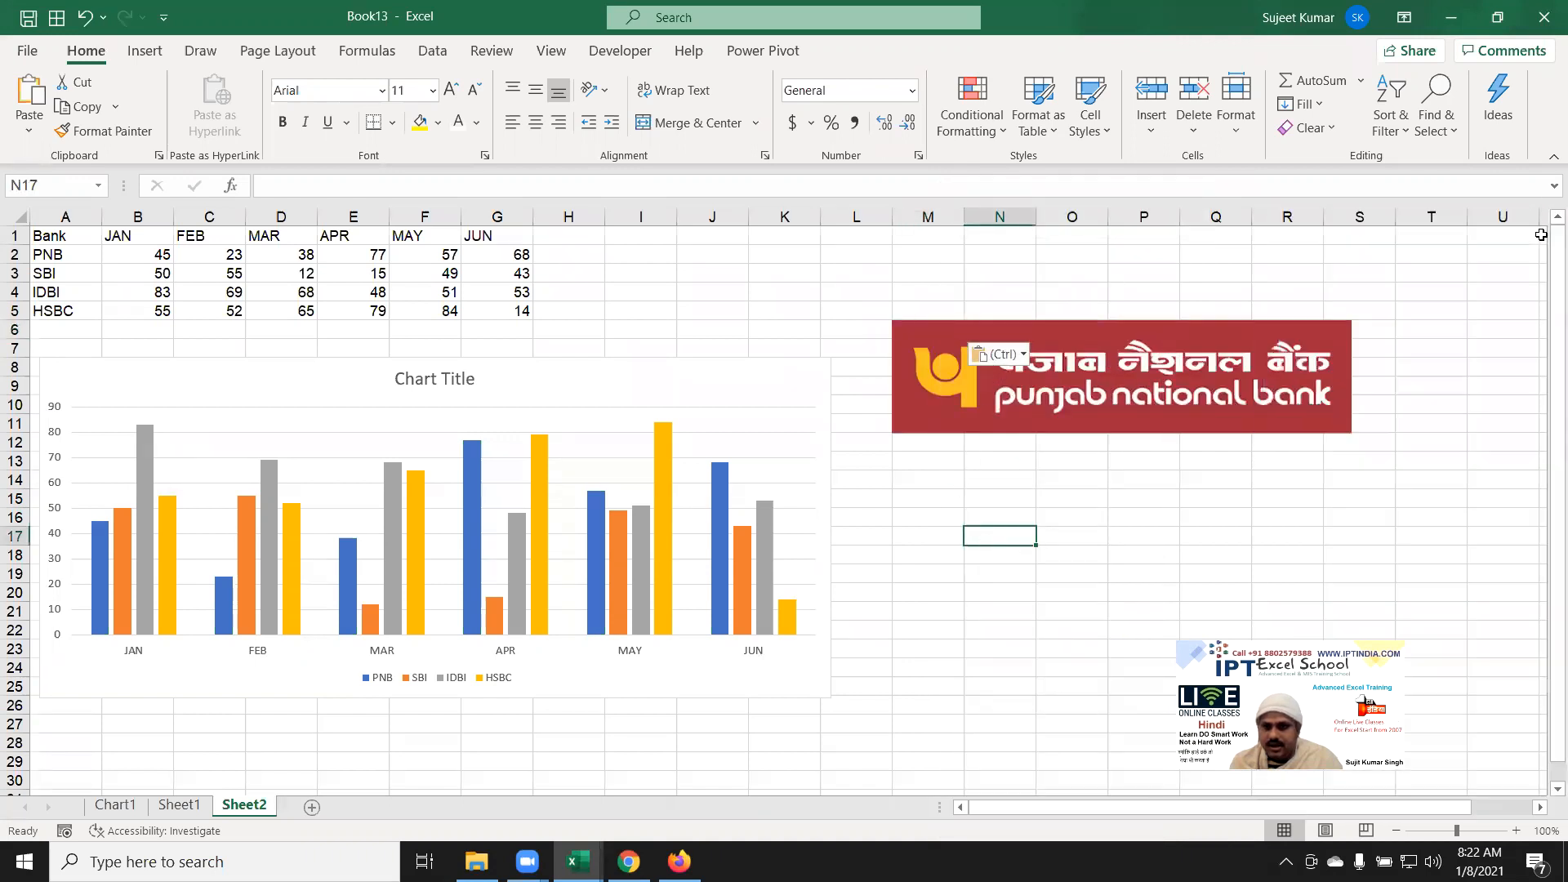
pyautogui.click(1271, 353)
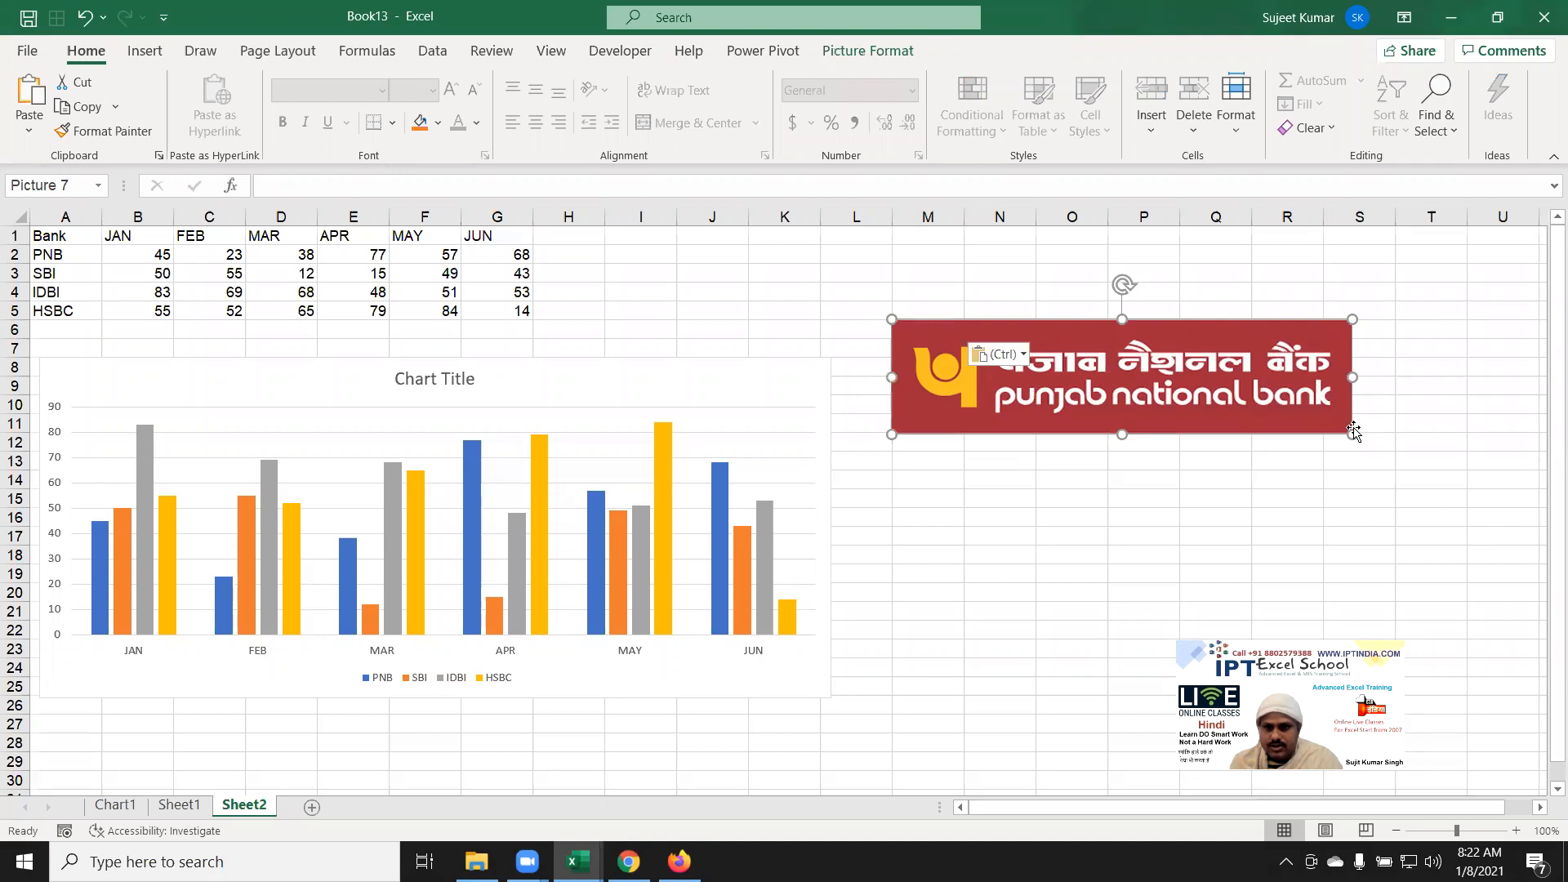
pyautogui.moveTo(1353, 433); pyautogui.dragTo(1291, 419)
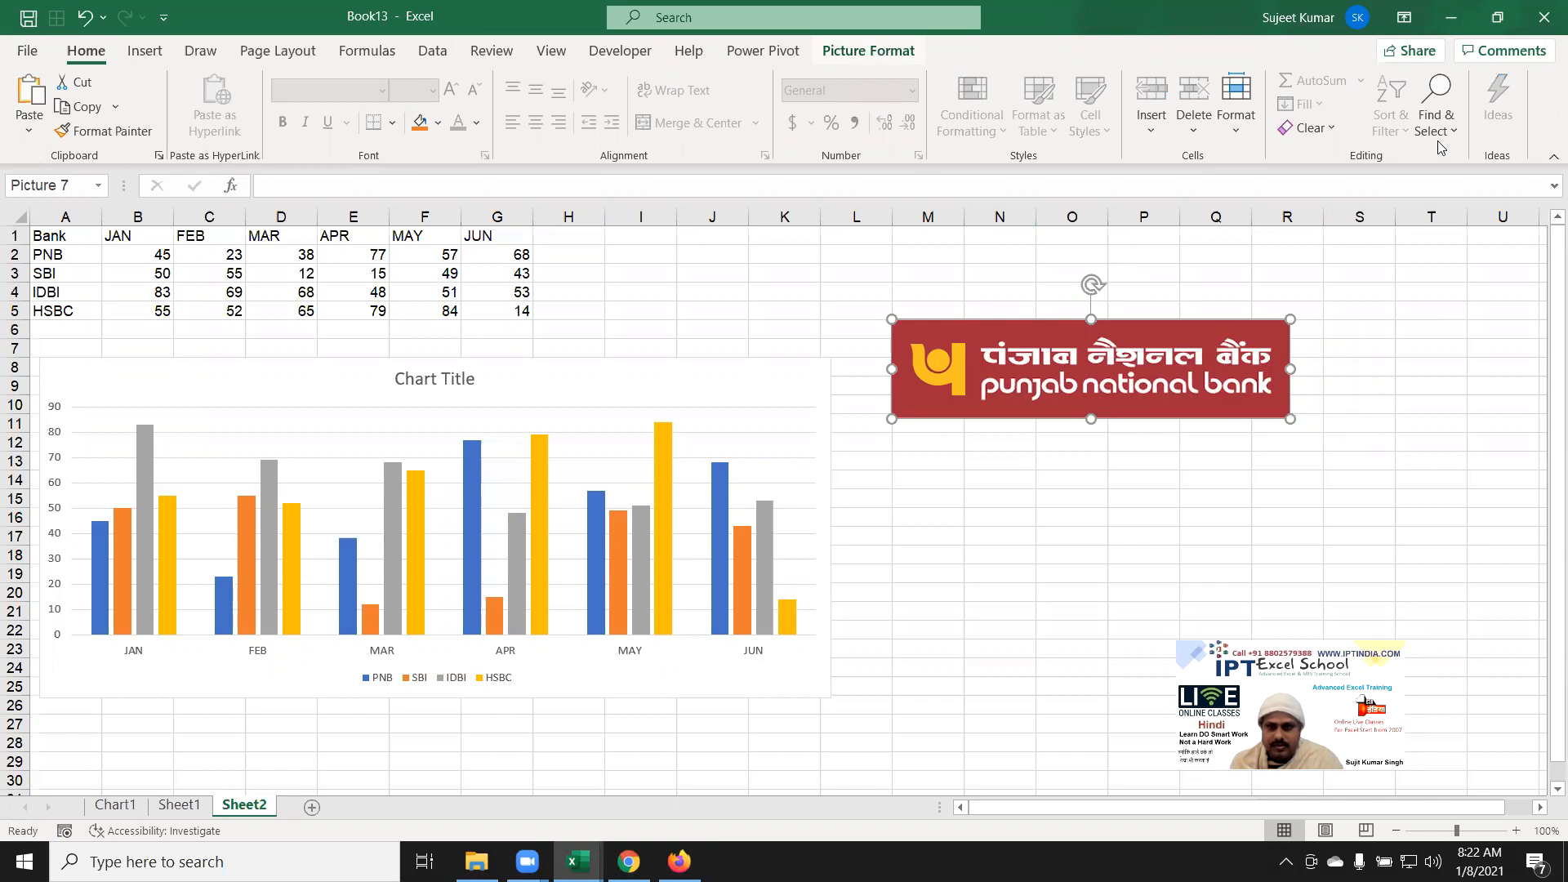
pyautogui.click(885, 54)
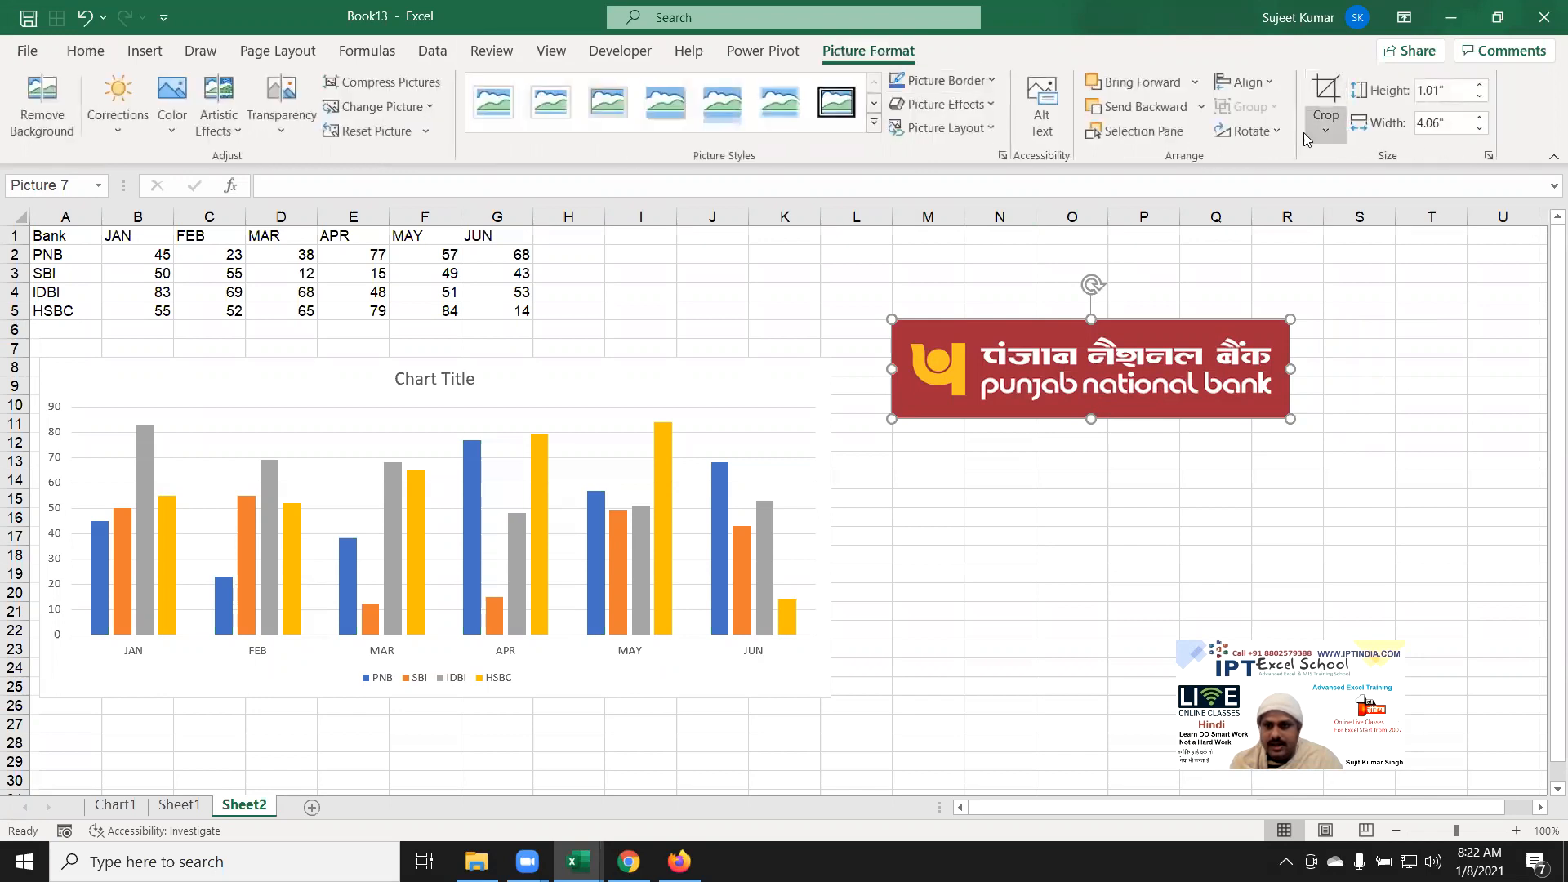
pyautogui.click(1264, 132)
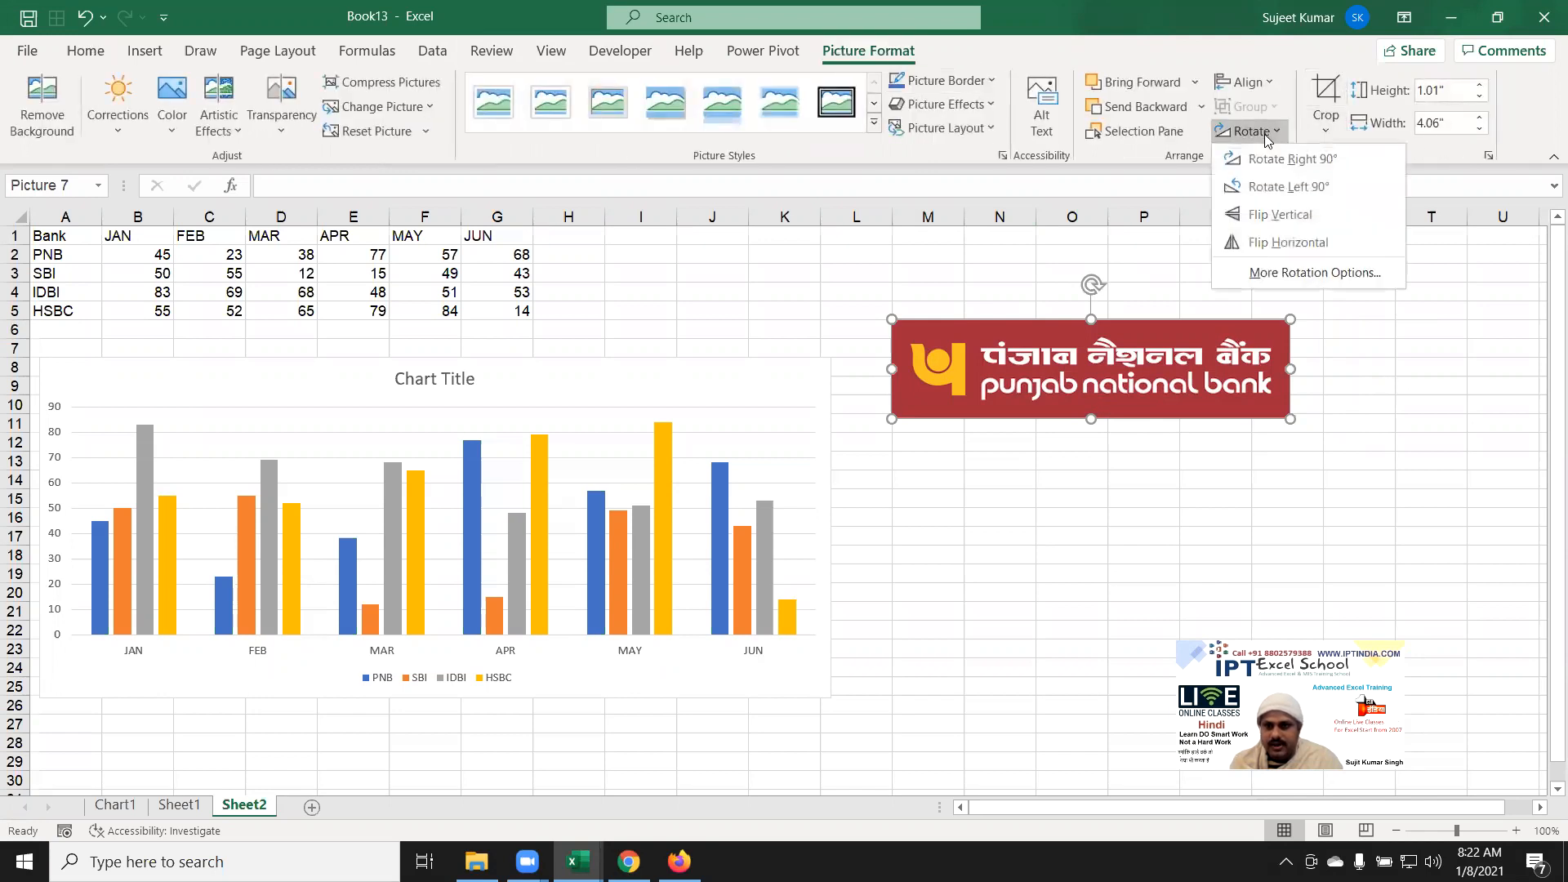
pyautogui.click(1277, 187)
pyautogui.moveTo(1077, 350); pyautogui.dragTo(1316, 362)
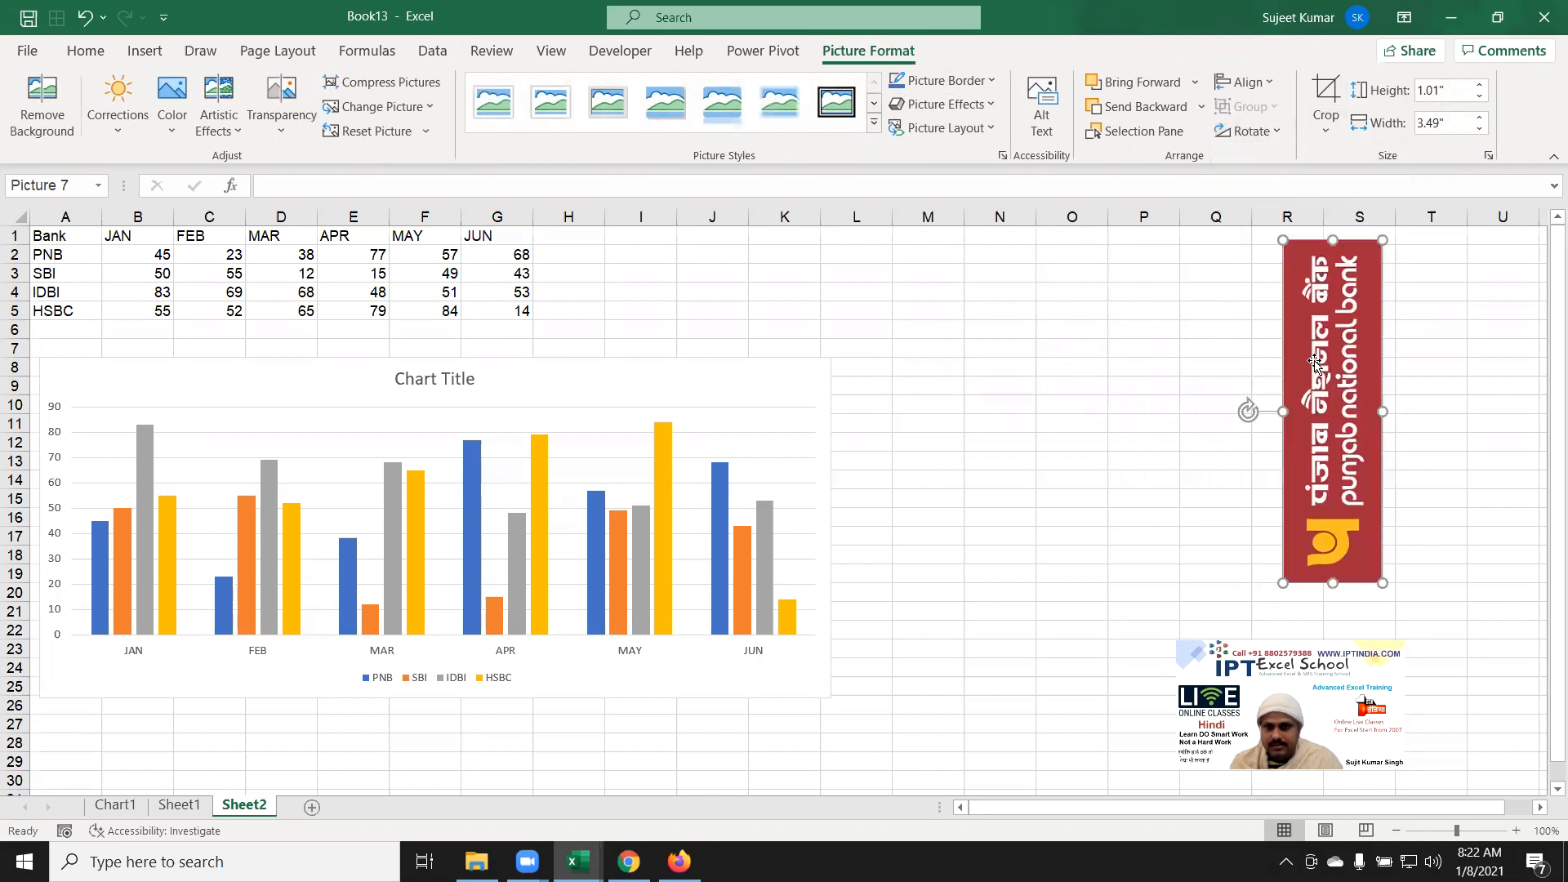
pyautogui.click(1039, 392)
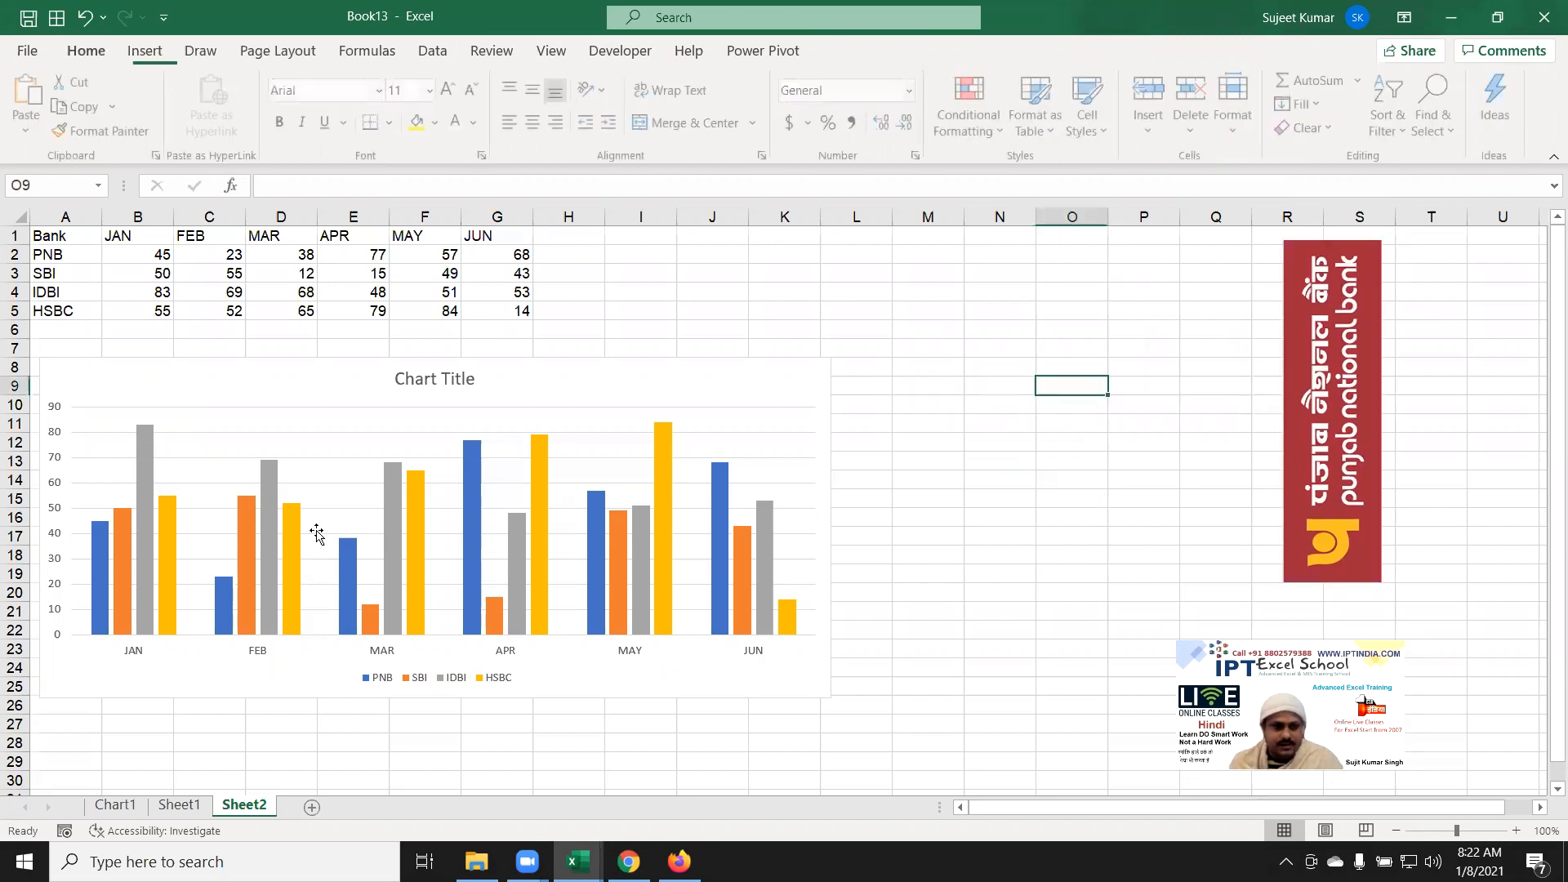
# Step: Give the PNB column series a picture fill from the clipboard's Punjab National Bank logo
pyautogui.click(89, 582)
pyautogui.click(96, 583)
pyautogui.rightClick(96, 584)
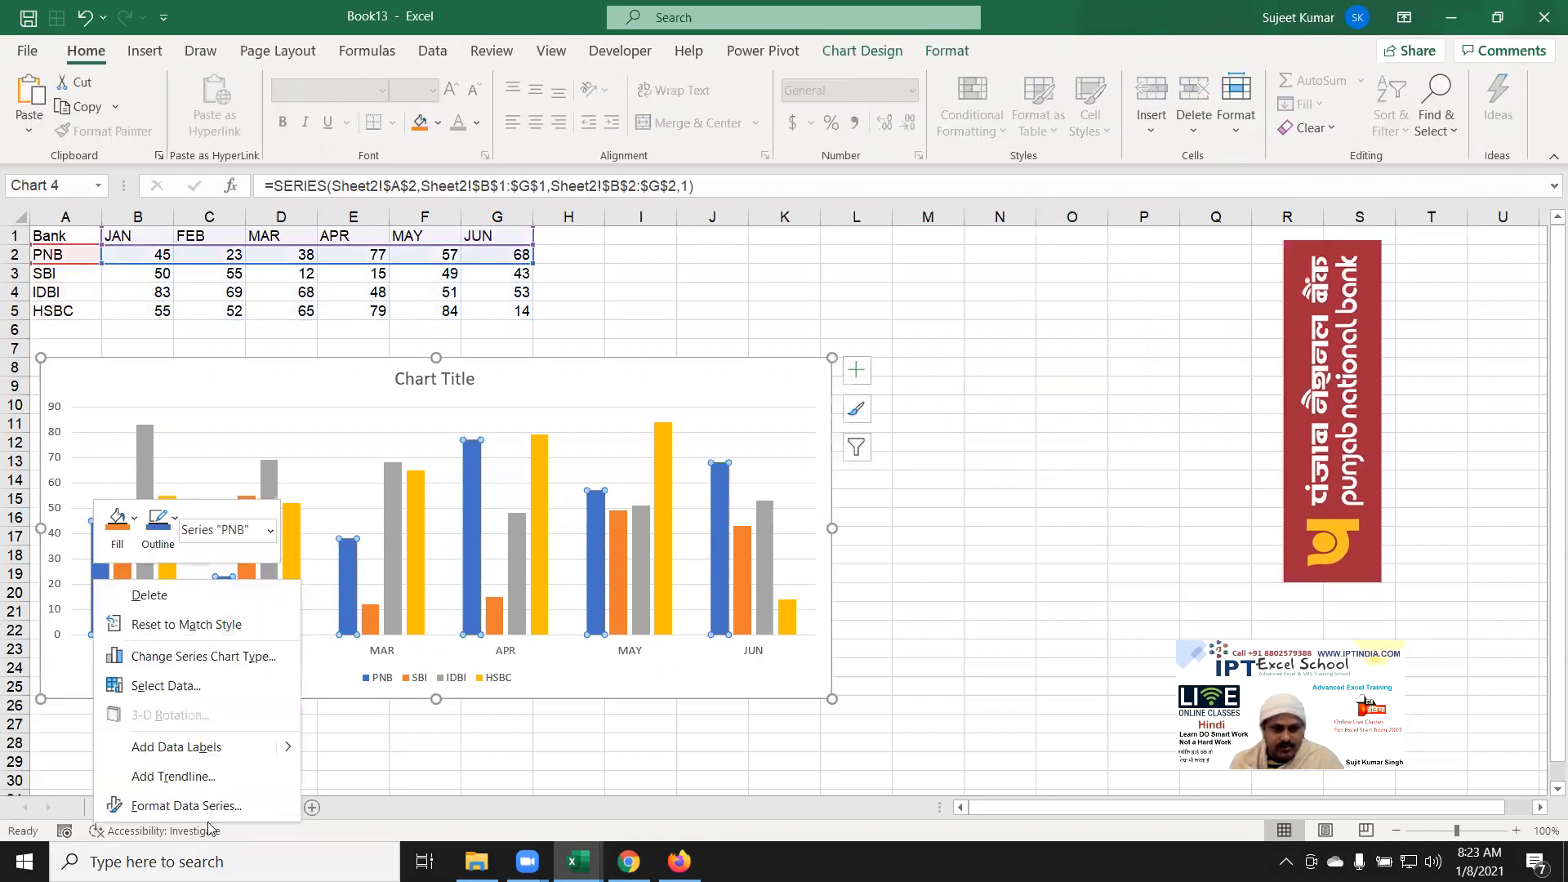
pyautogui.click(192, 805)
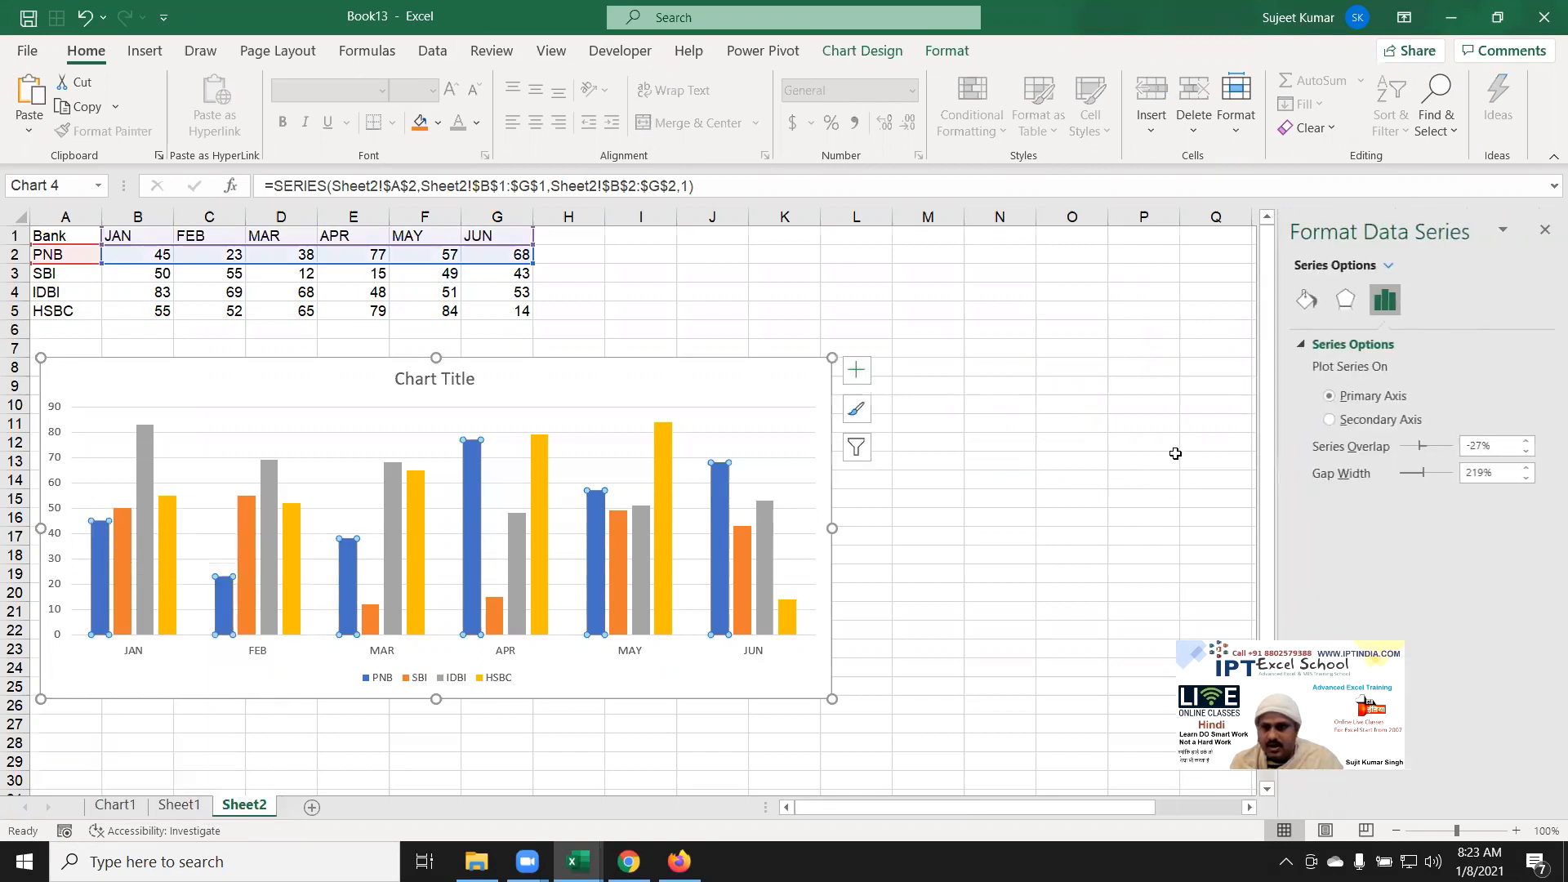
pyautogui.click(1306, 301)
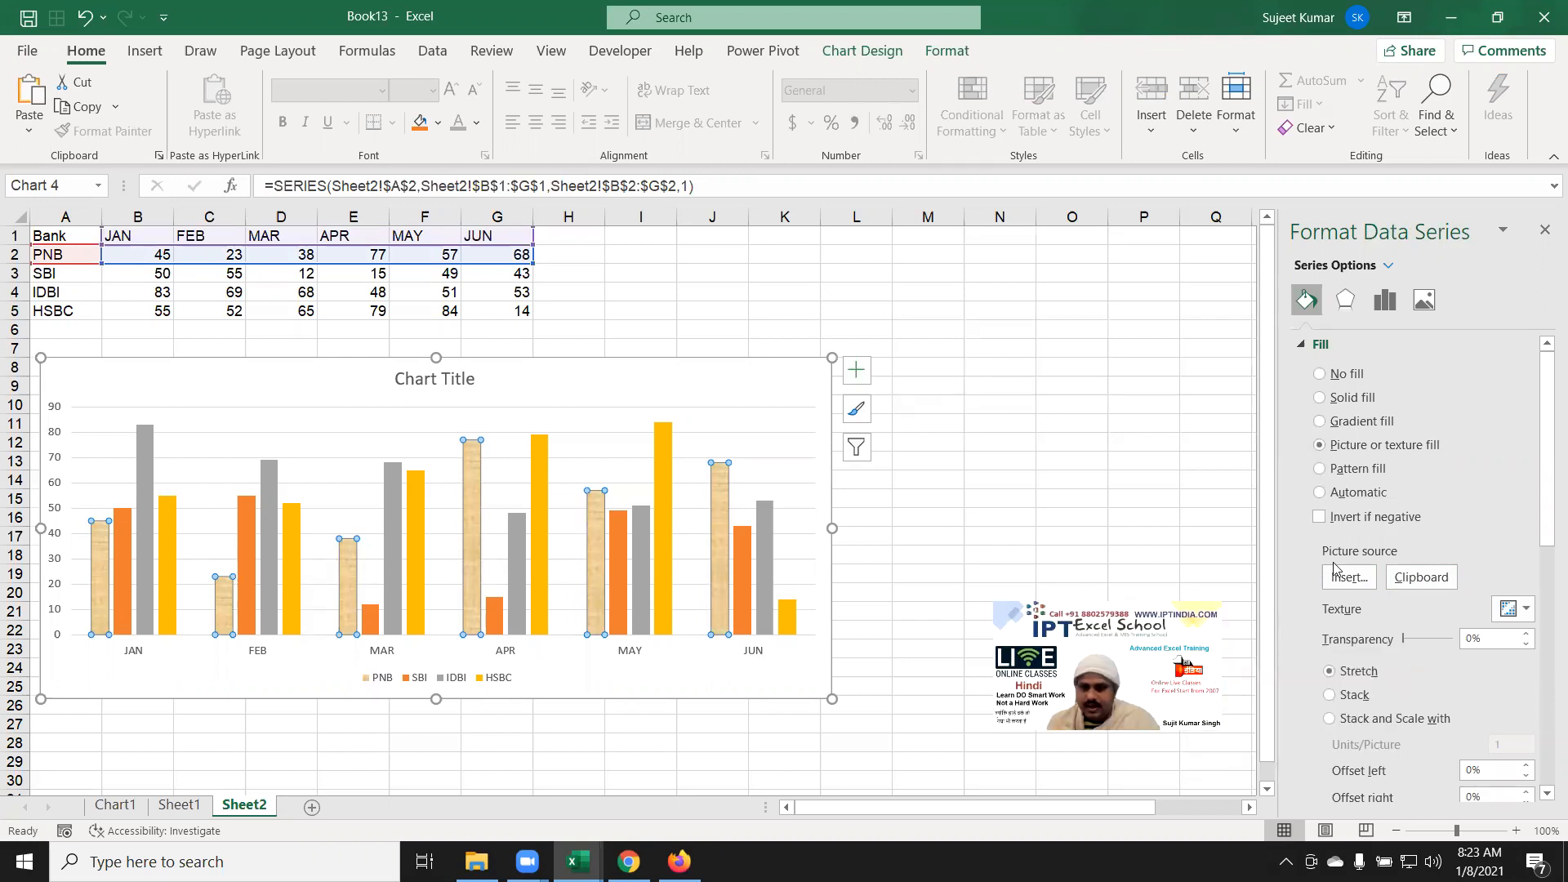
pyautogui.click(1411, 583)
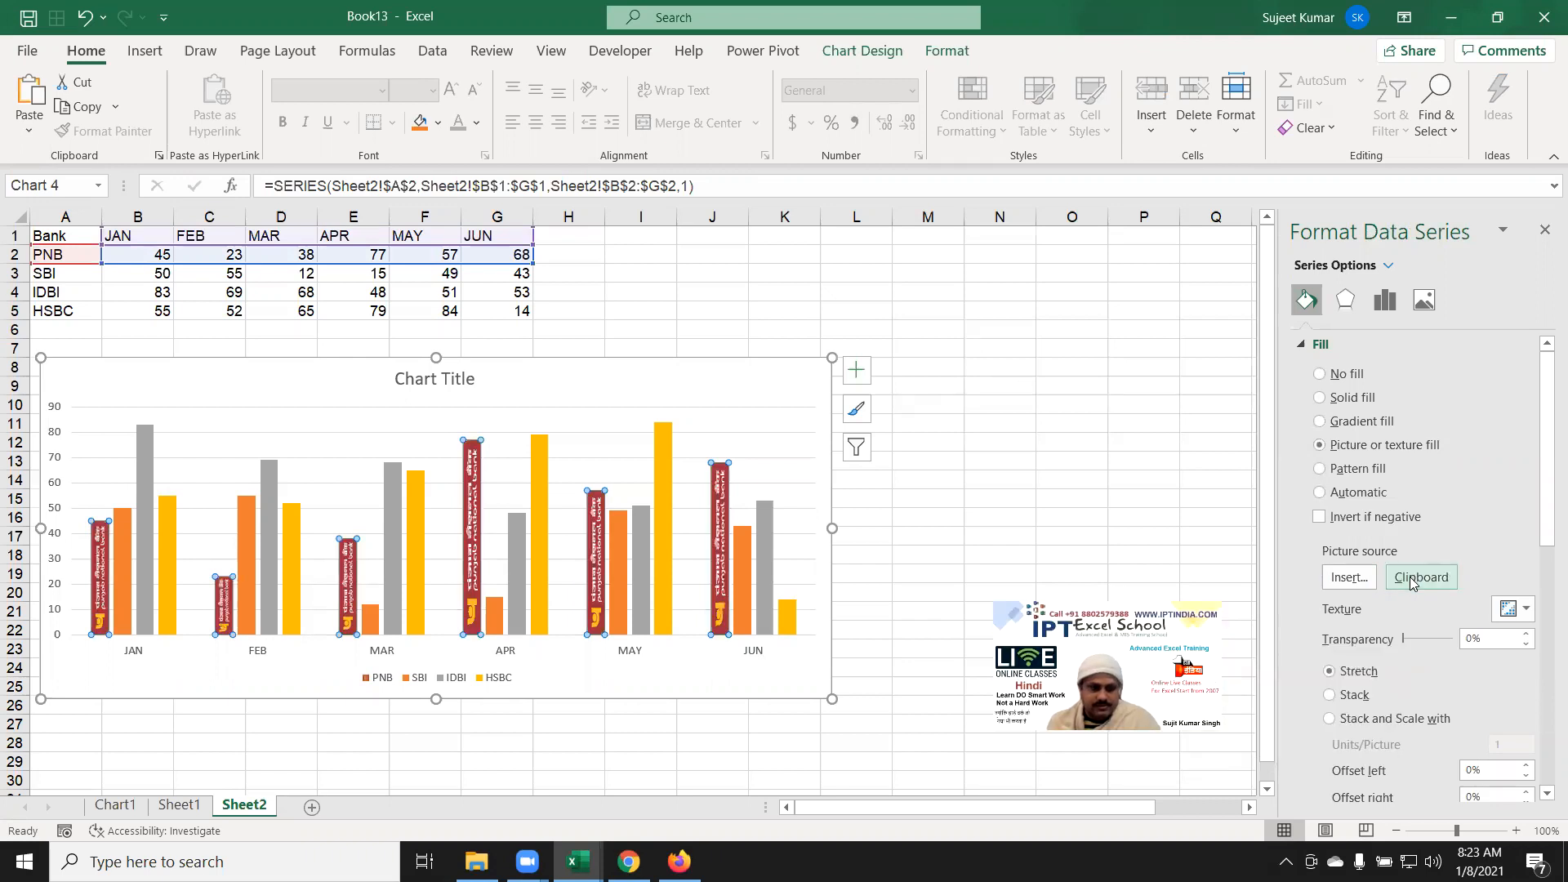
pyautogui.click(1057, 483)
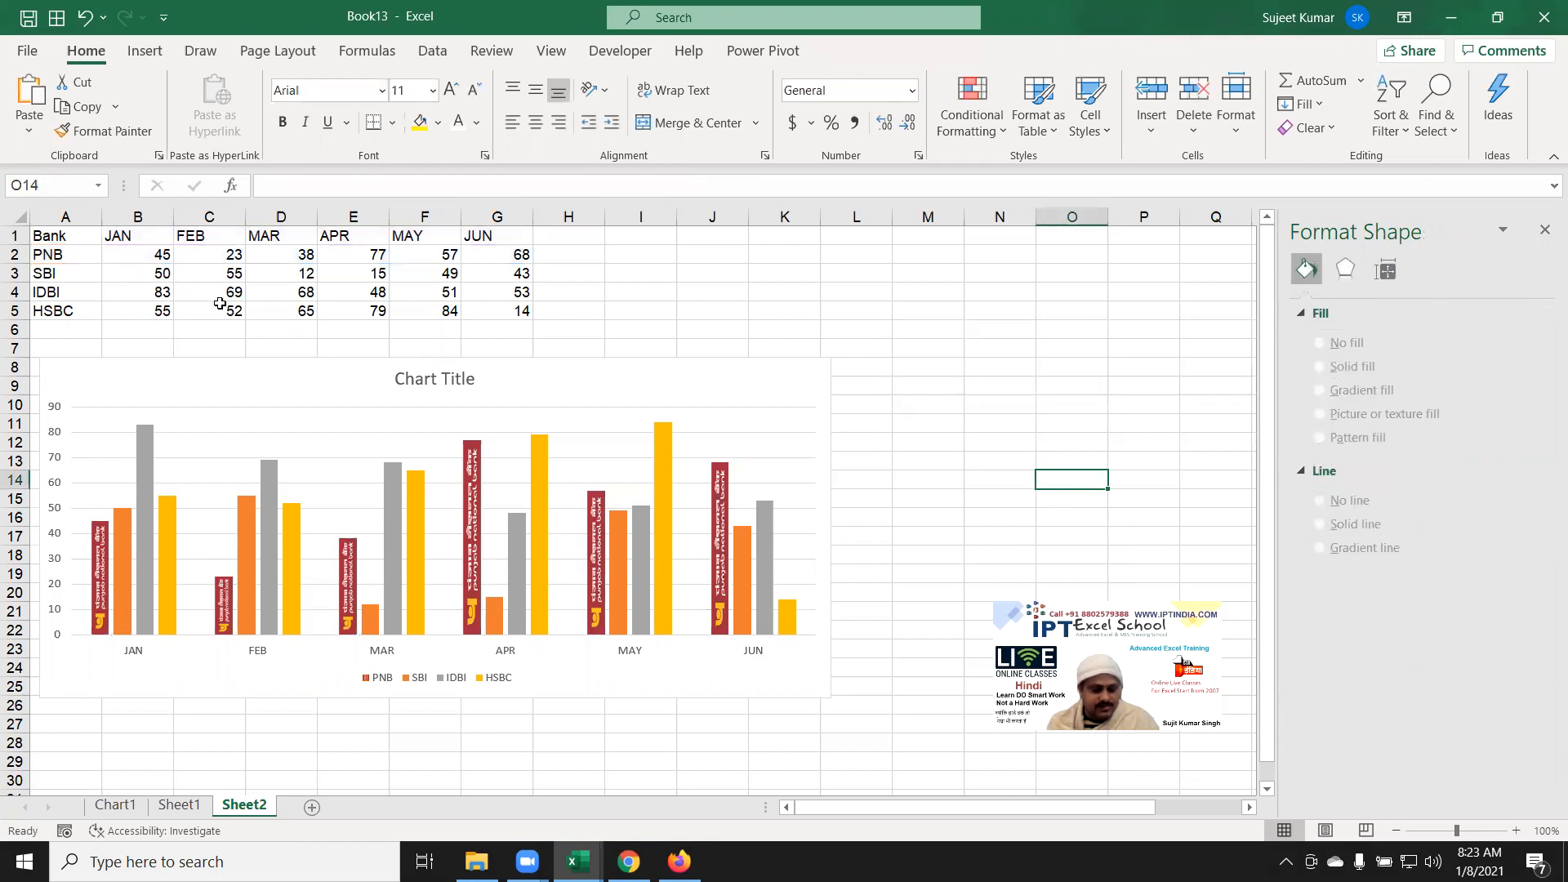
# Step: Search Google Images in Chrome for 'sbi logo'
pyautogui.hotkey('alt', 'Tab')
pyautogui.scroll(1, 384, 313)
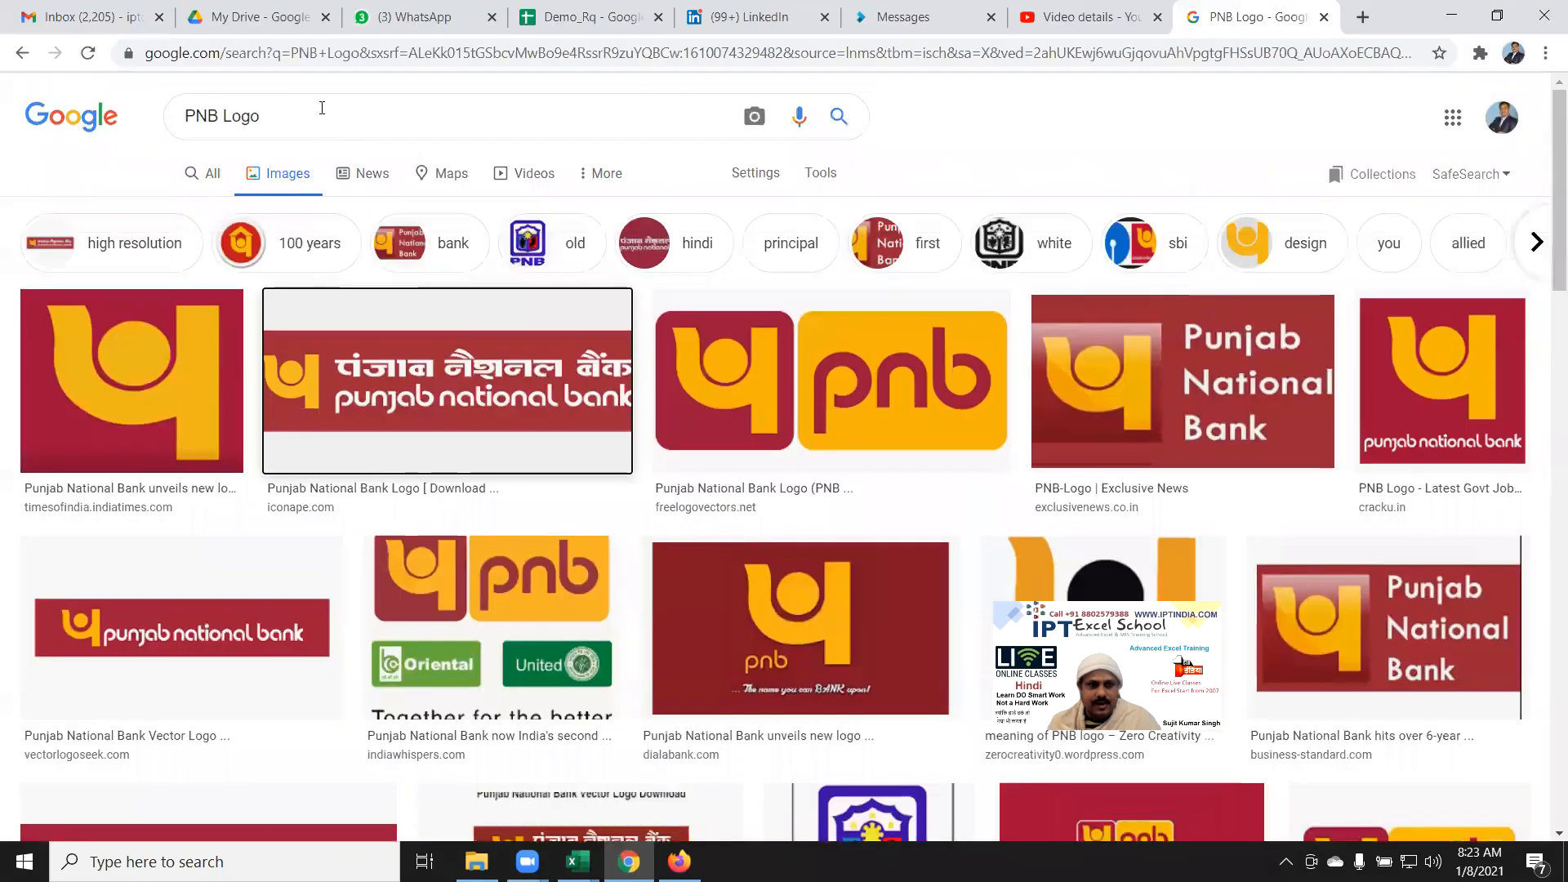
pyautogui.moveTo(270, 116); pyautogui.dragTo(49, 114)
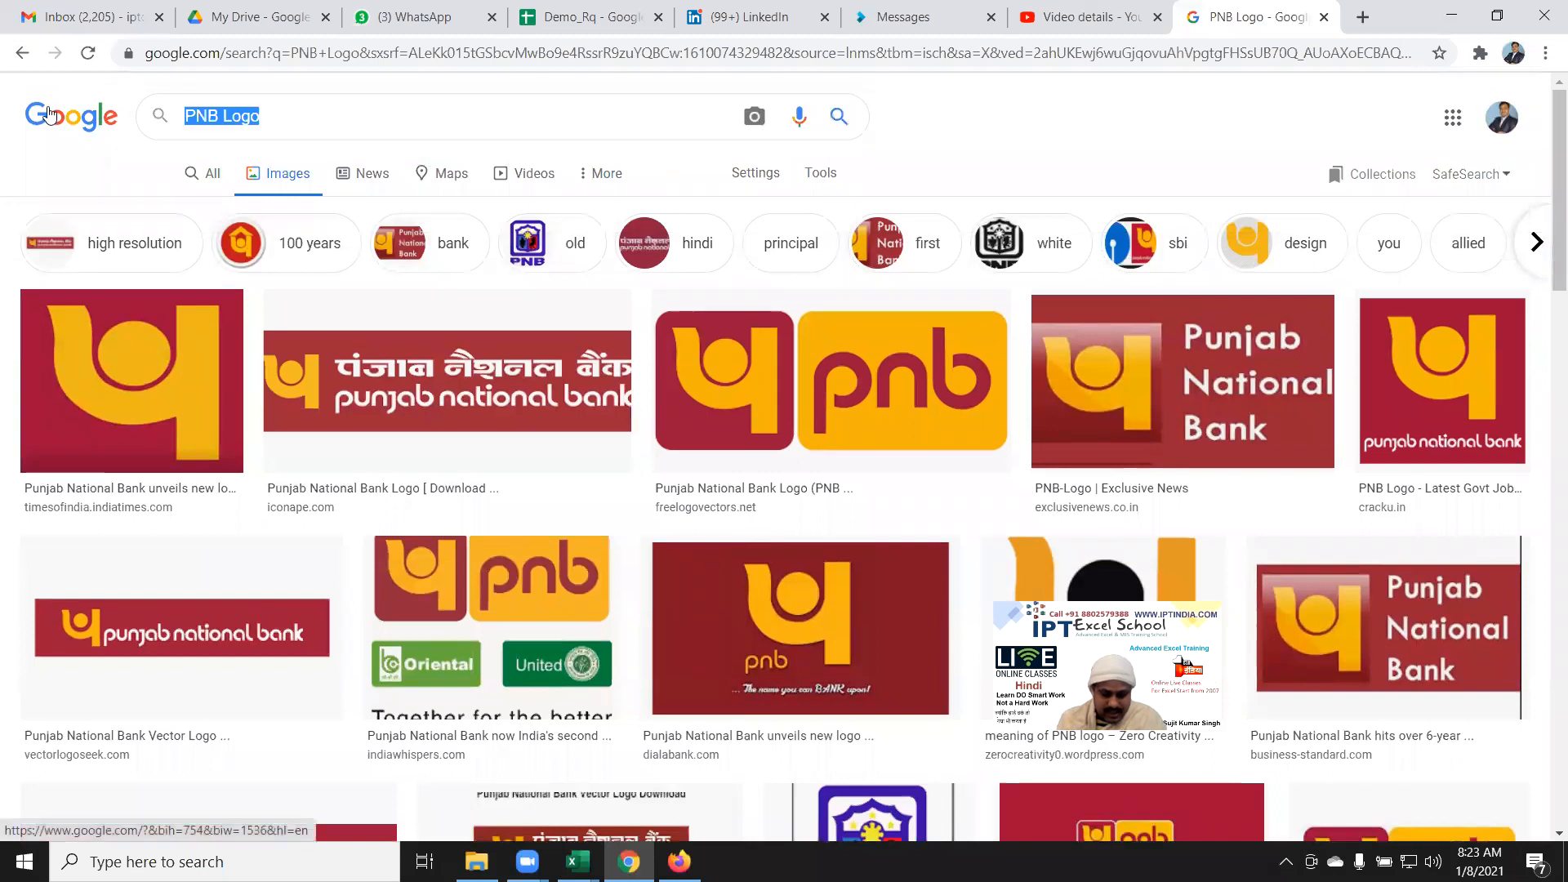
pyautogui.write('sbi logo')
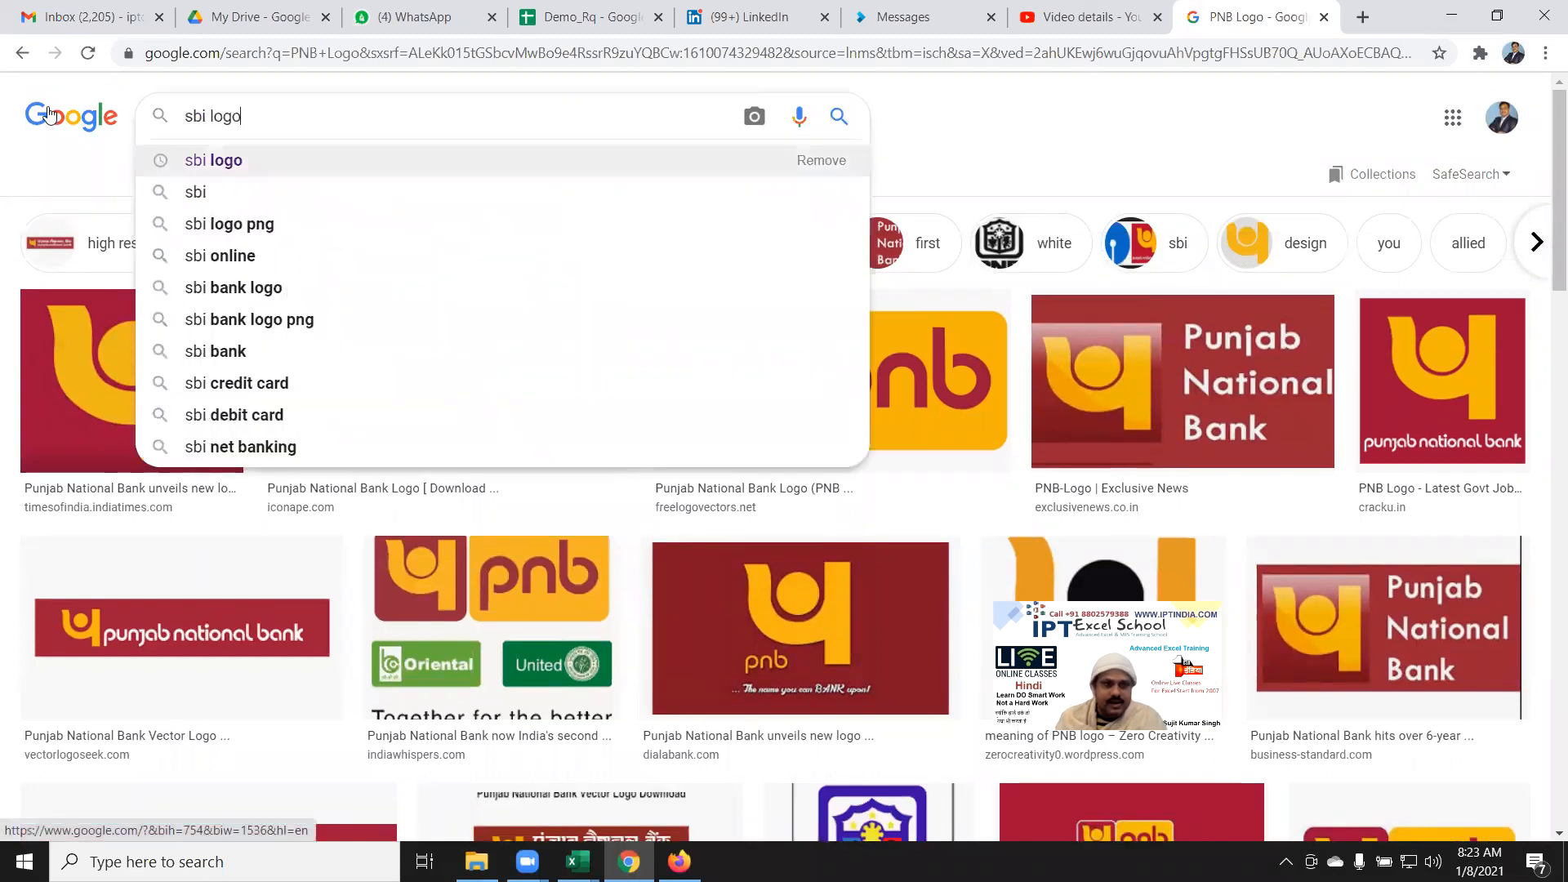
pyautogui.press('Return')
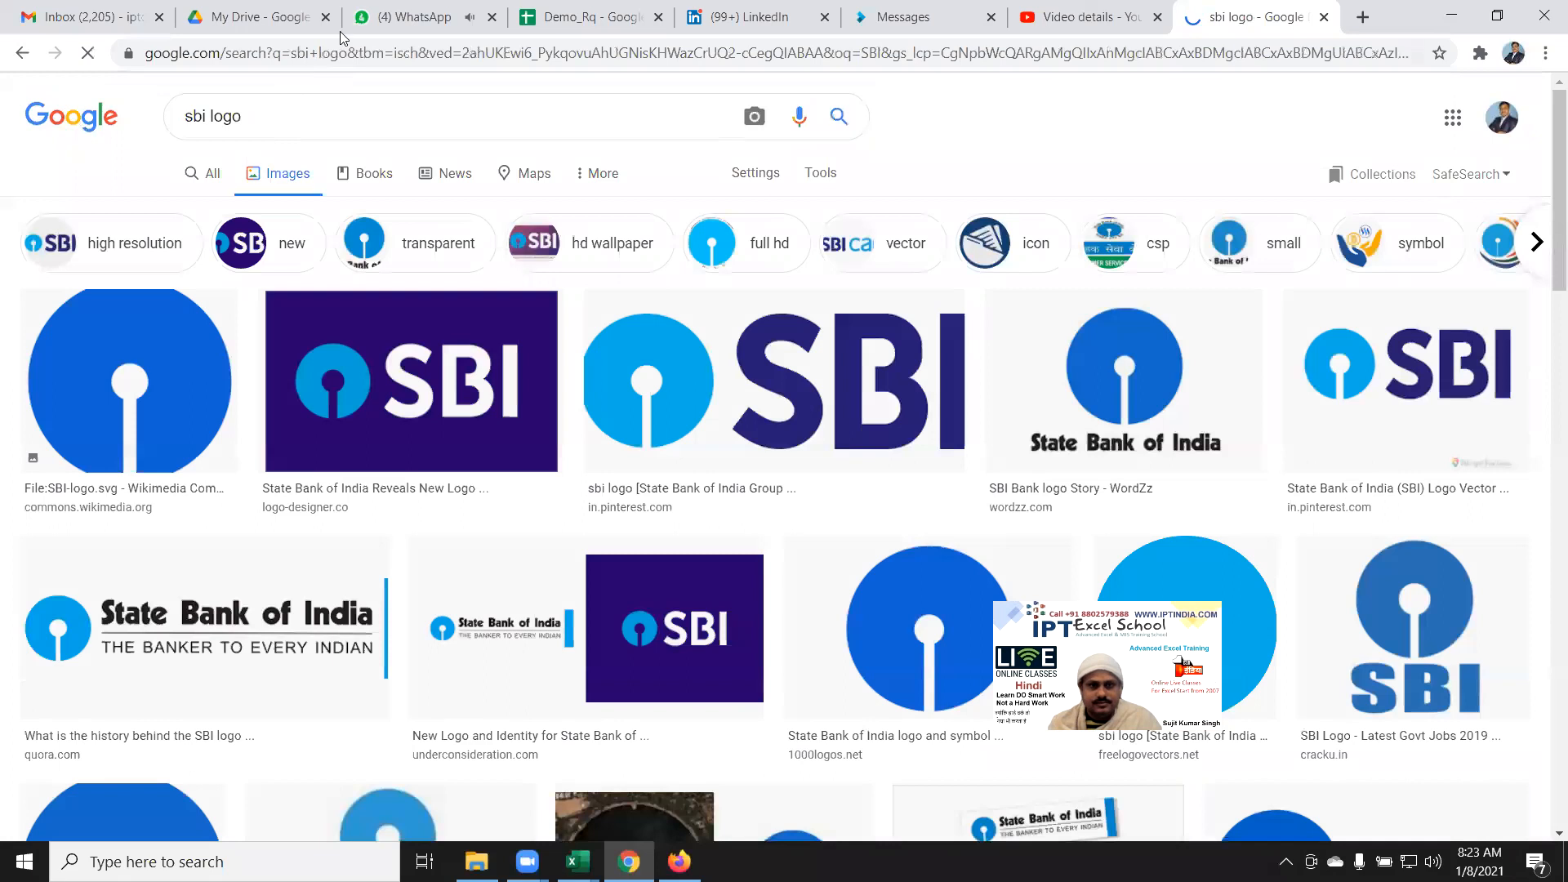
# Step: Check the two newest chats in the WhatsApp Web tab
pyautogui.click(359, 17)
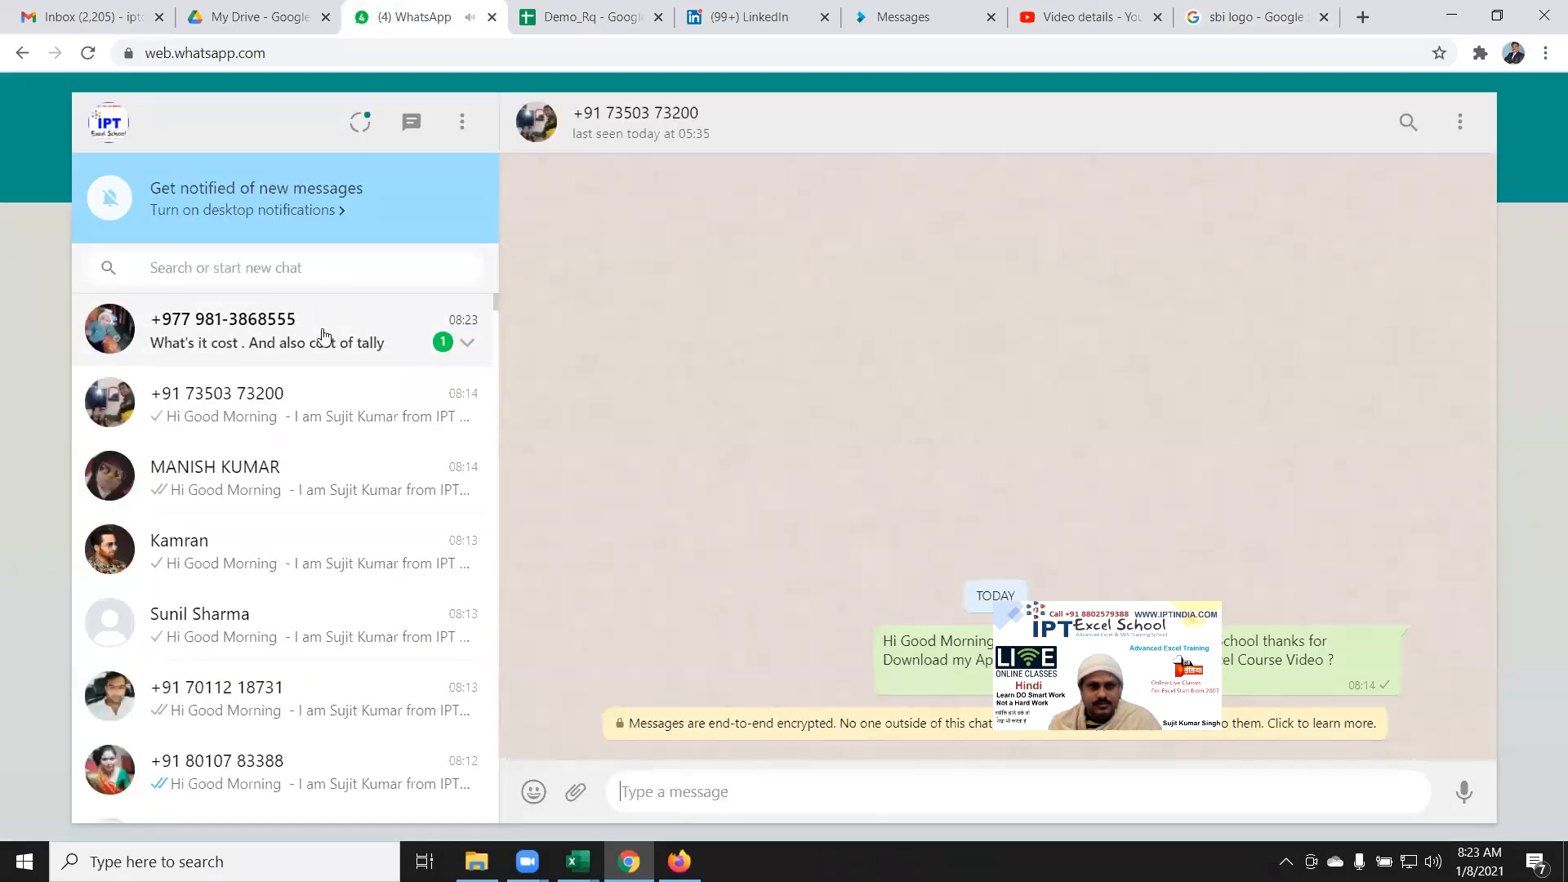
pyautogui.click(325, 335)
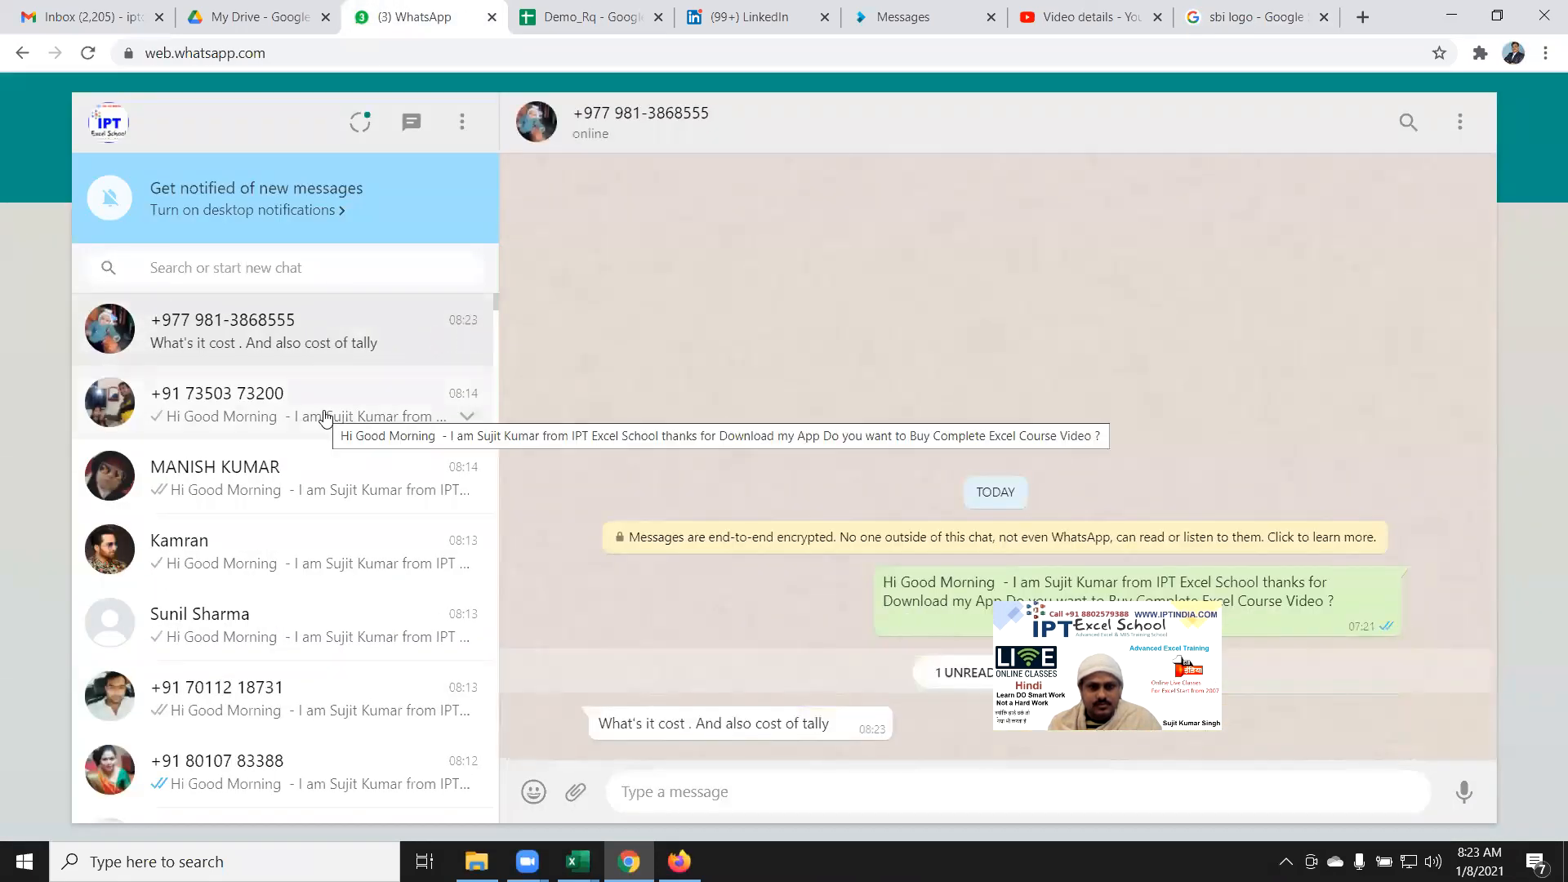
pyautogui.click(326, 418)
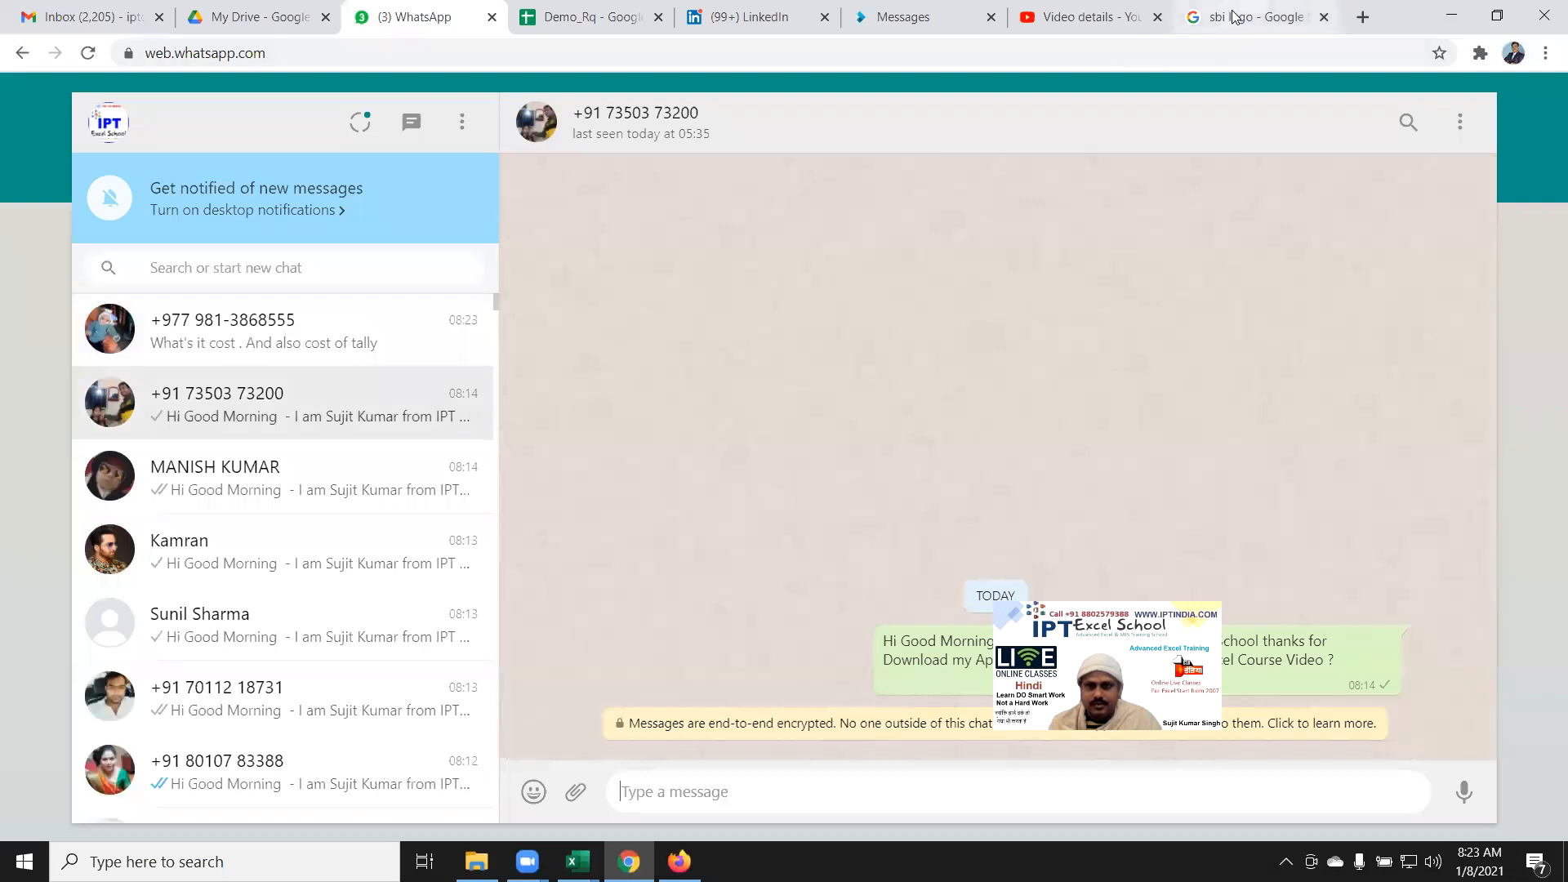
# Step: Copy the State Bank of India logo image and switch back to the Excel sheet
pyautogui.click(1236, 17)
pyautogui.scroll(-3, 609, 461)
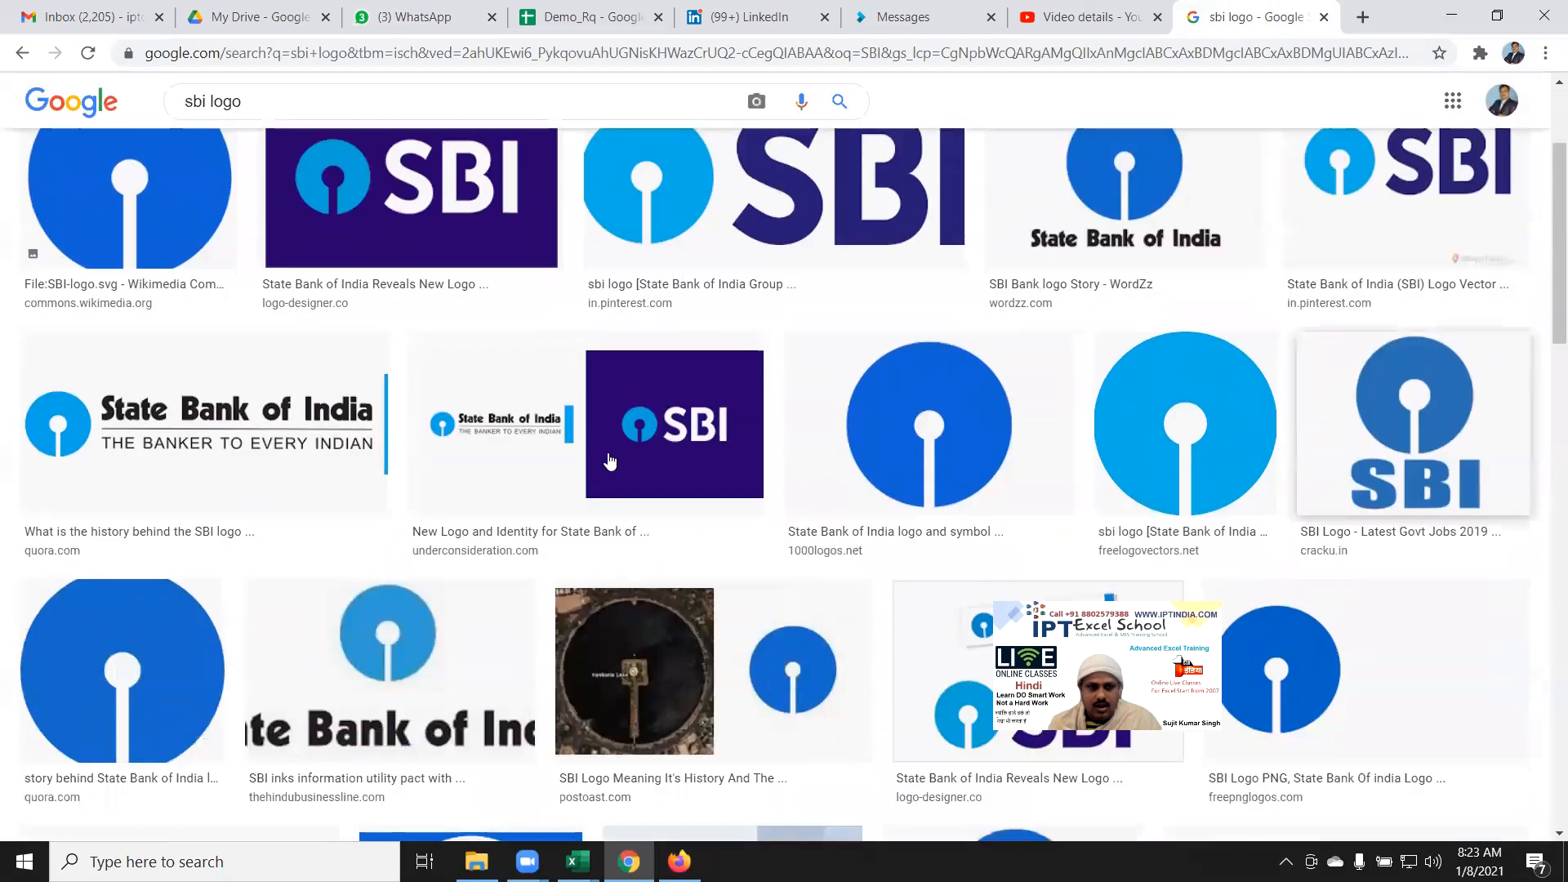
pyautogui.rightClick(196, 428)
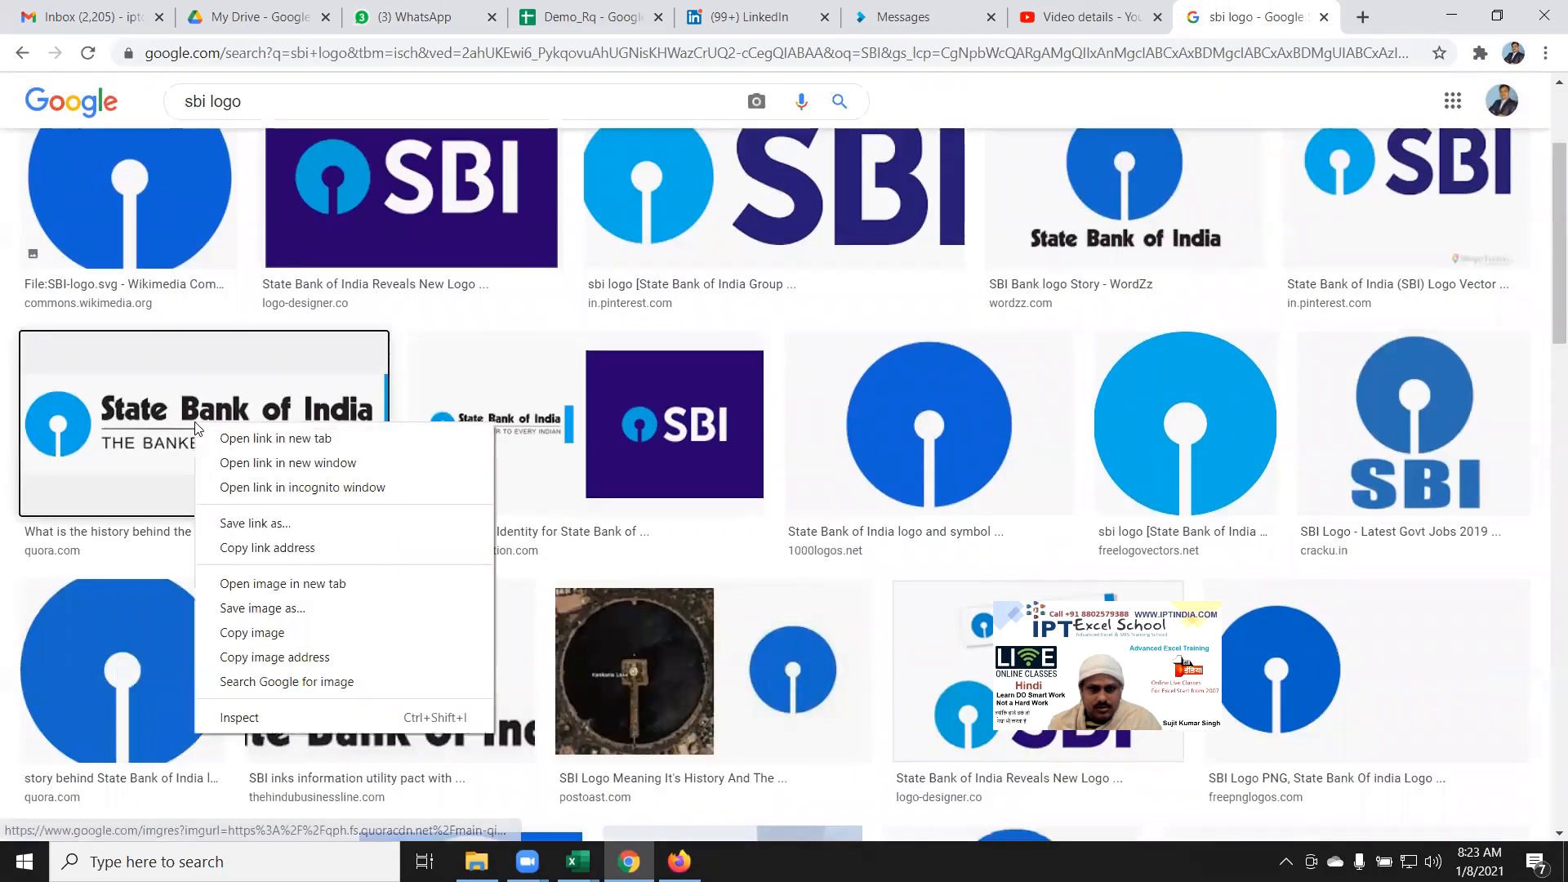
pyautogui.click(281, 633)
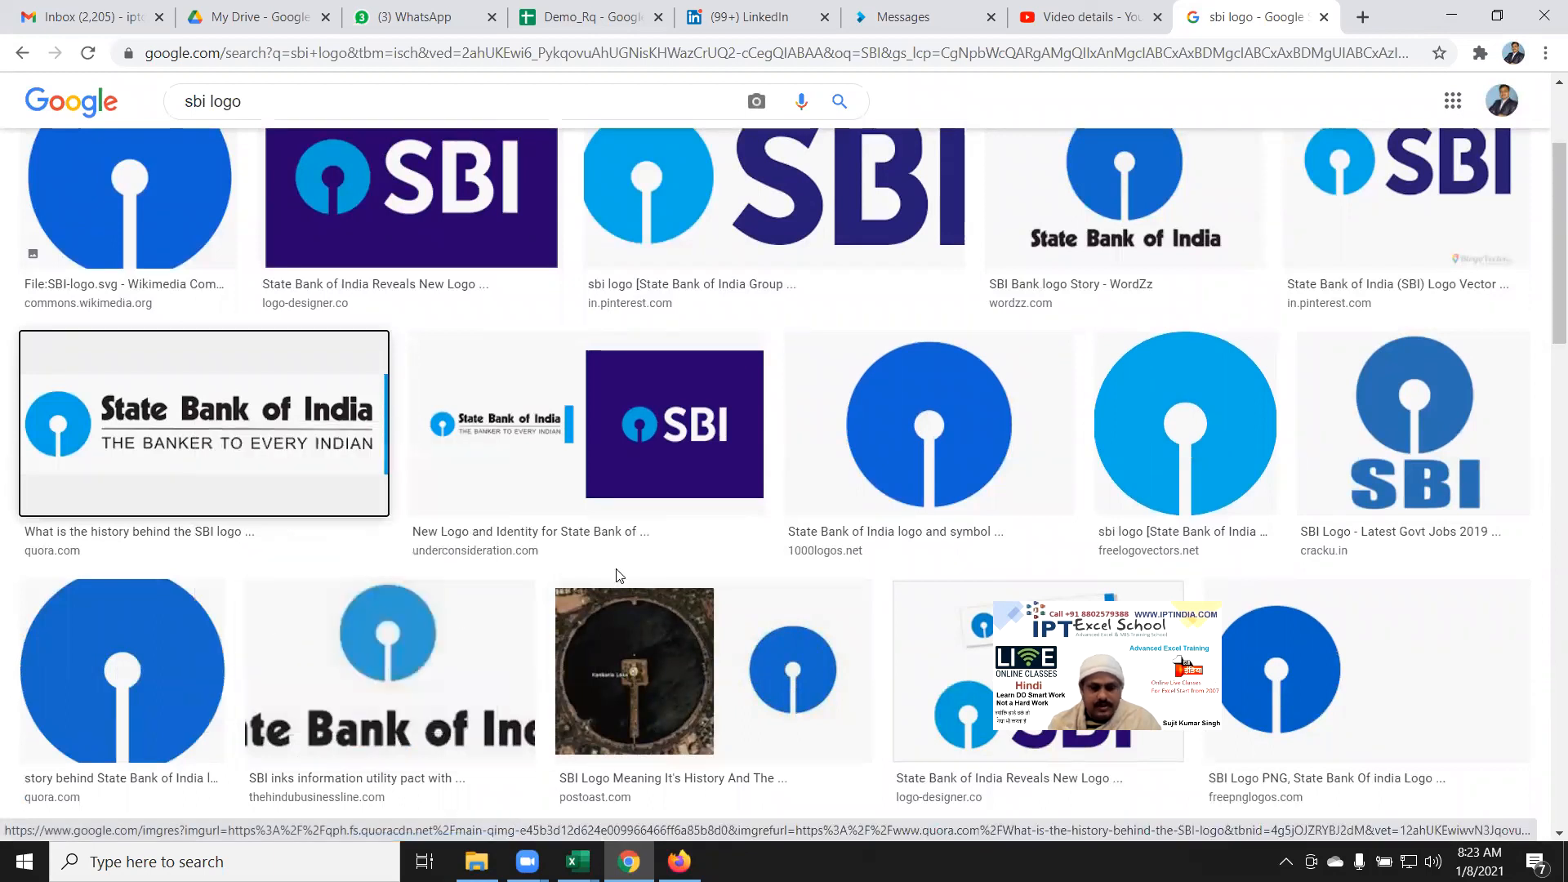
pyautogui.hotkey('alt', 'Tab')
pyautogui.click(1140, 407)
pyautogui.click(1135, 386)
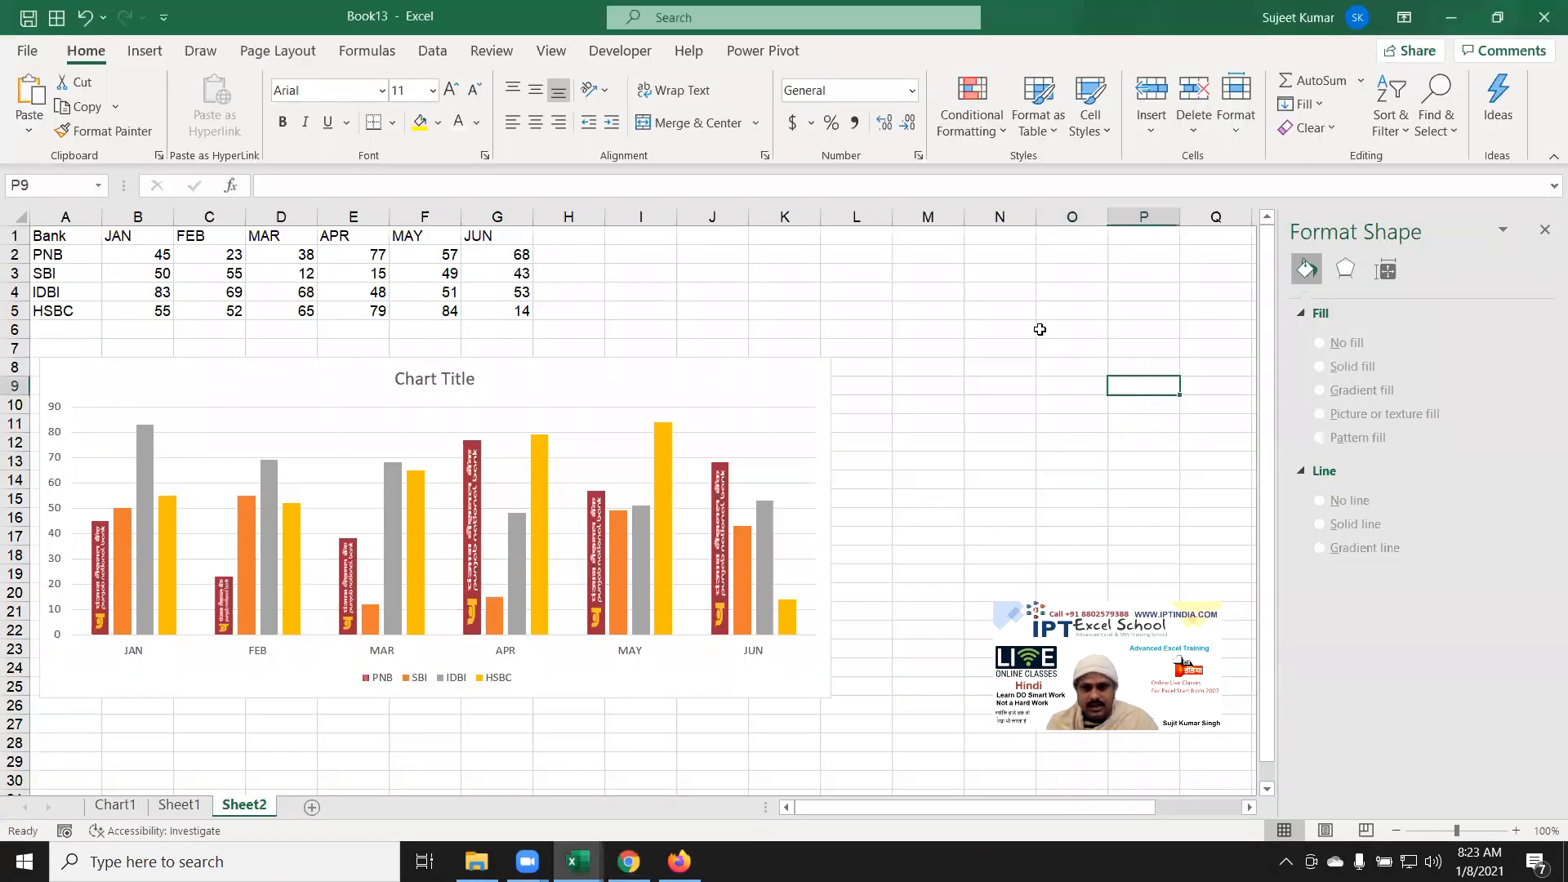
# Step: Paste the State Bank of India logo at O6 and move it up beside the data table
pyautogui.click(1040, 331)
pyautogui.hotkey('ctrl', 'v')
pyautogui.moveTo(1109, 392); pyautogui.dragTo(815, 306)
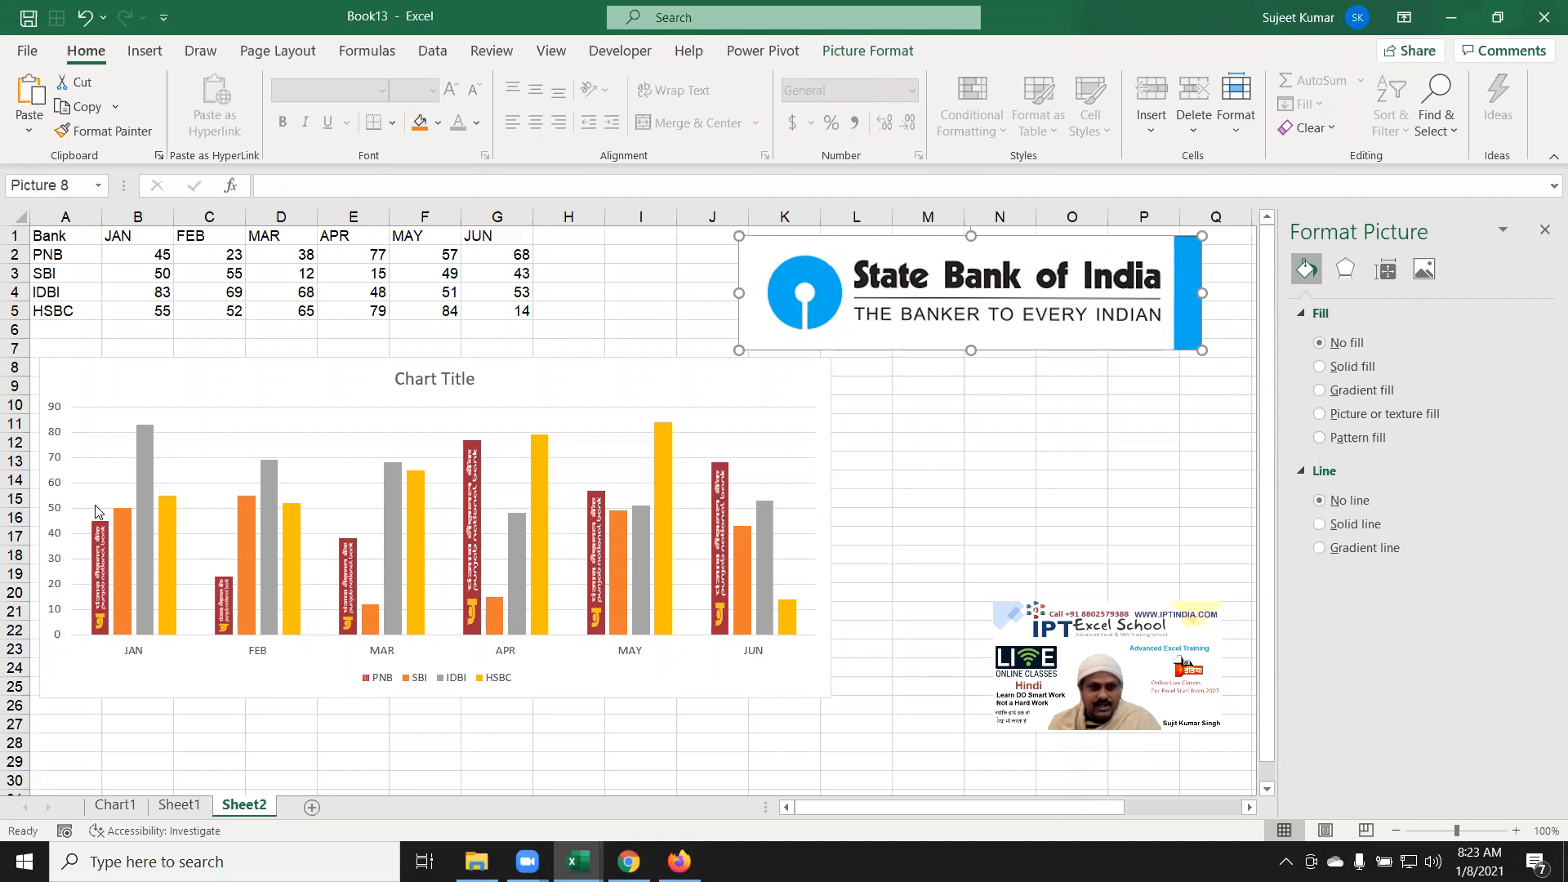
# Step: Apply a thick black-framed picture style to the SBI logo
pyautogui.click(868, 51)
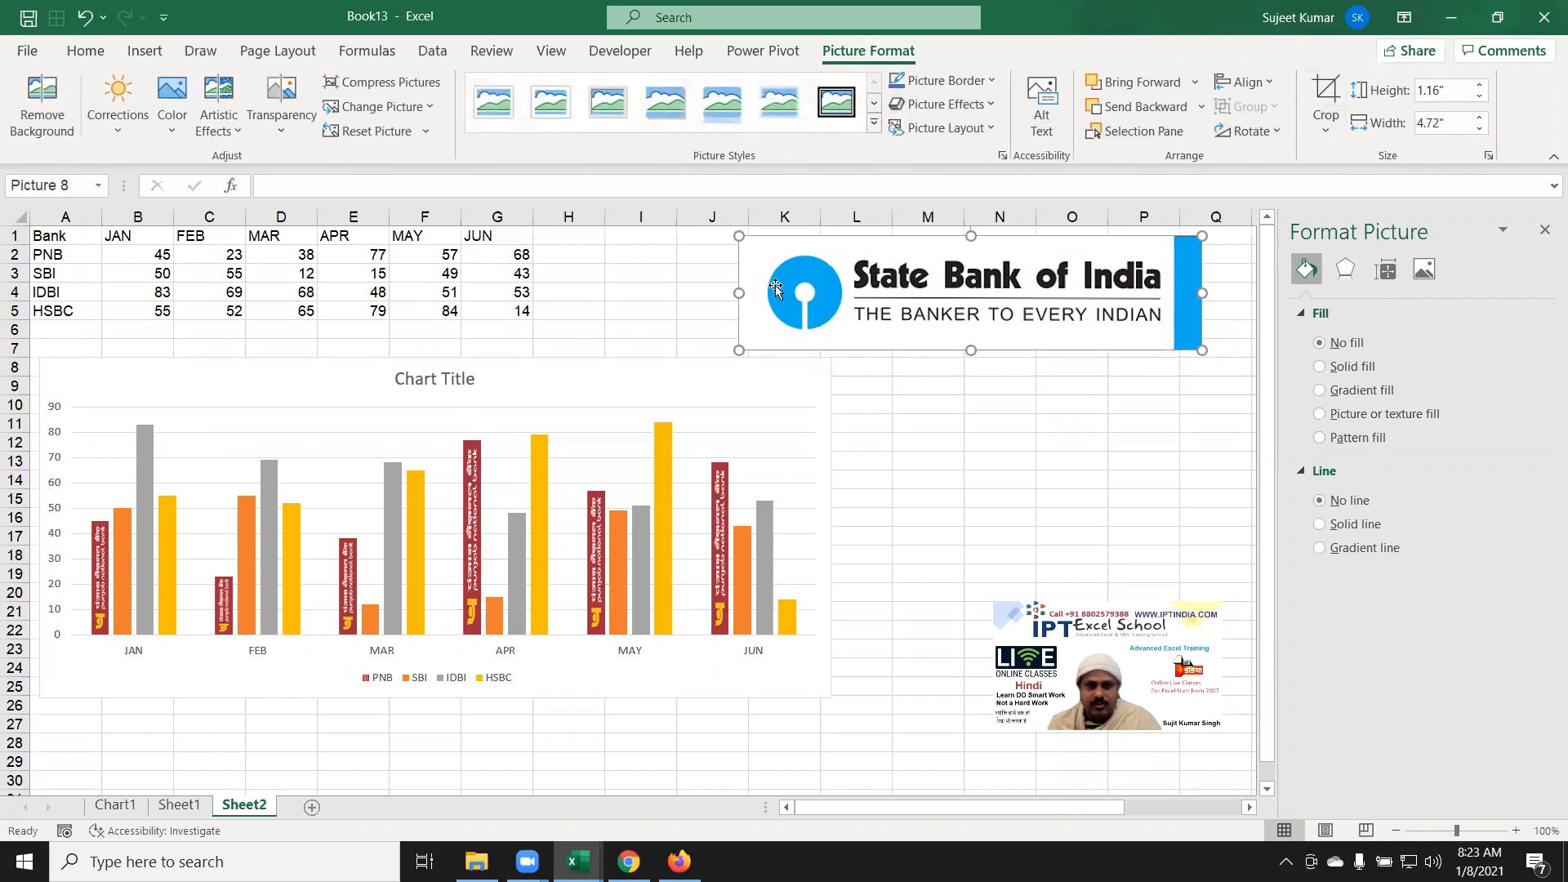
pyautogui.click(1247, 131)
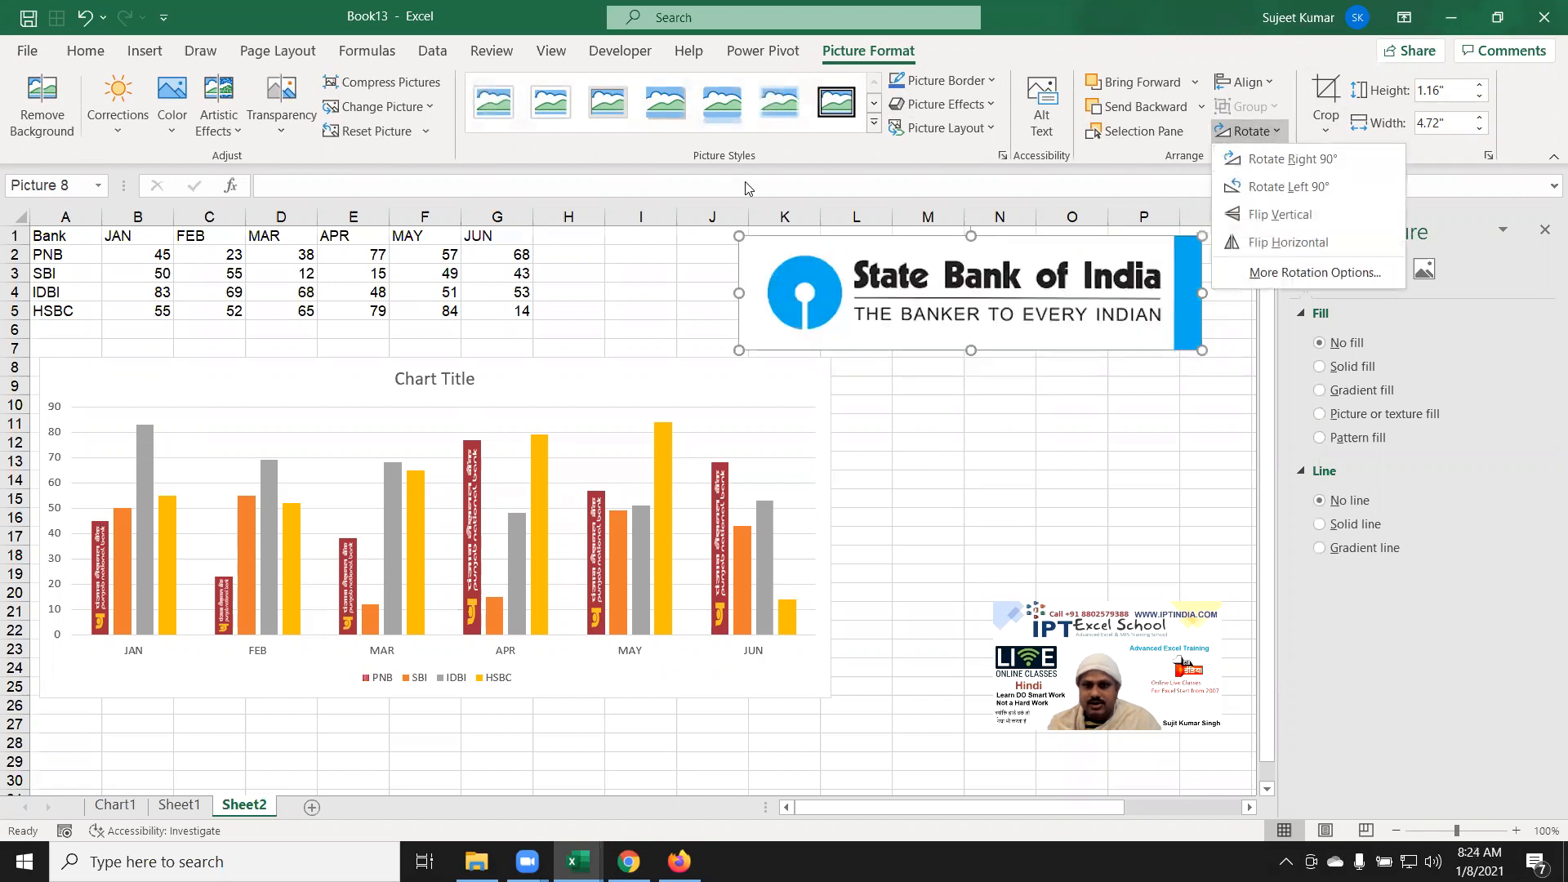
pyautogui.click(841, 114)
pyautogui.click(836, 101)
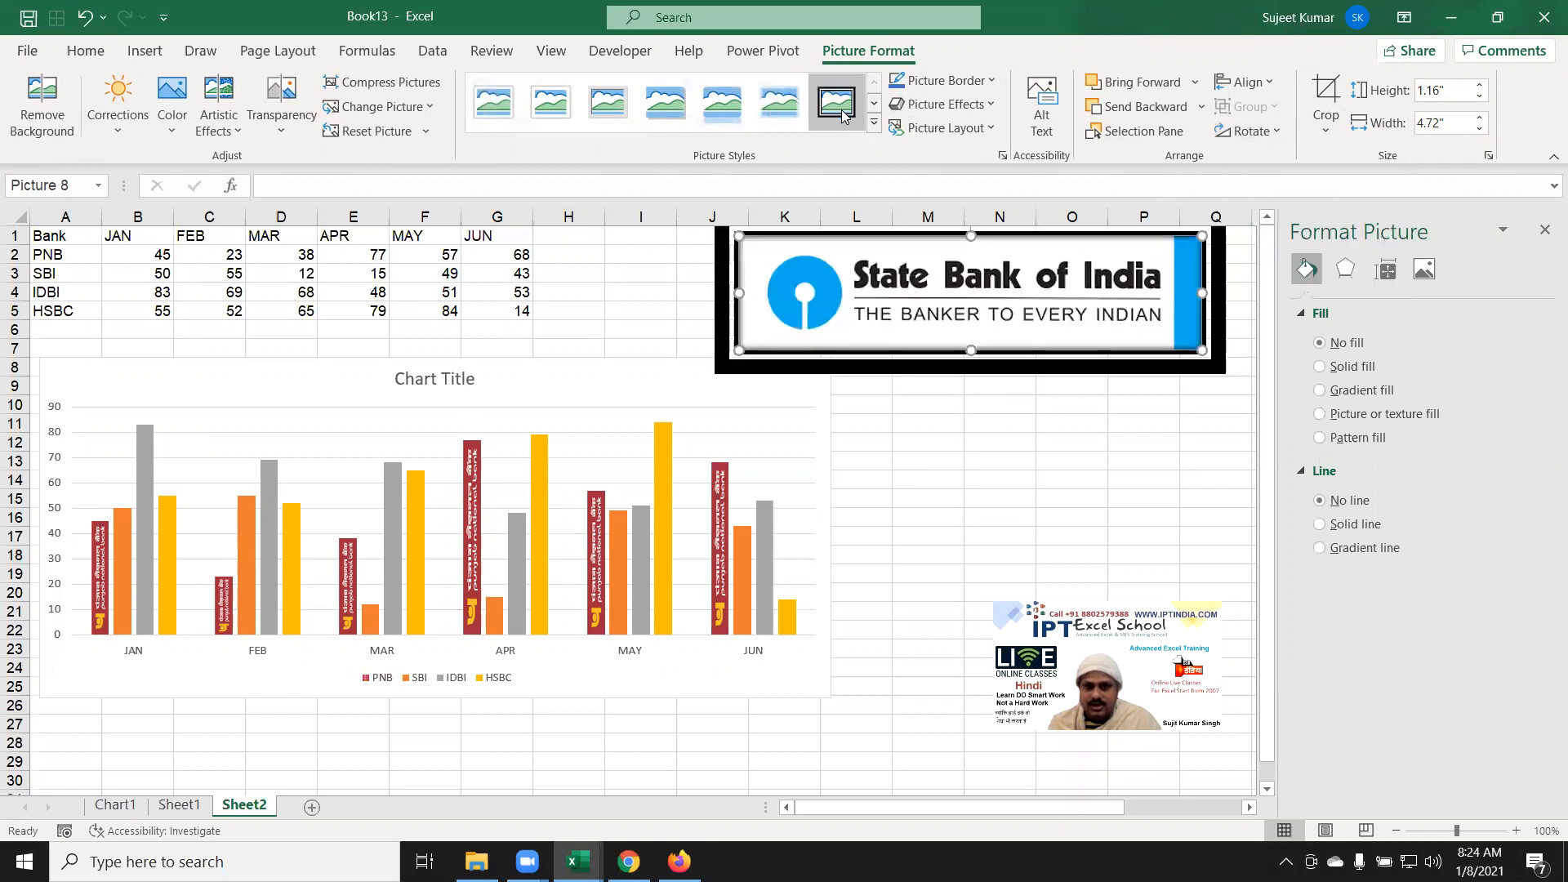
pyautogui.click(919, 440)
# Step: Undo the black frame and crop the SBI logo's left, bottom and top margins
pyautogui.hotkey('ctrl', 'z')
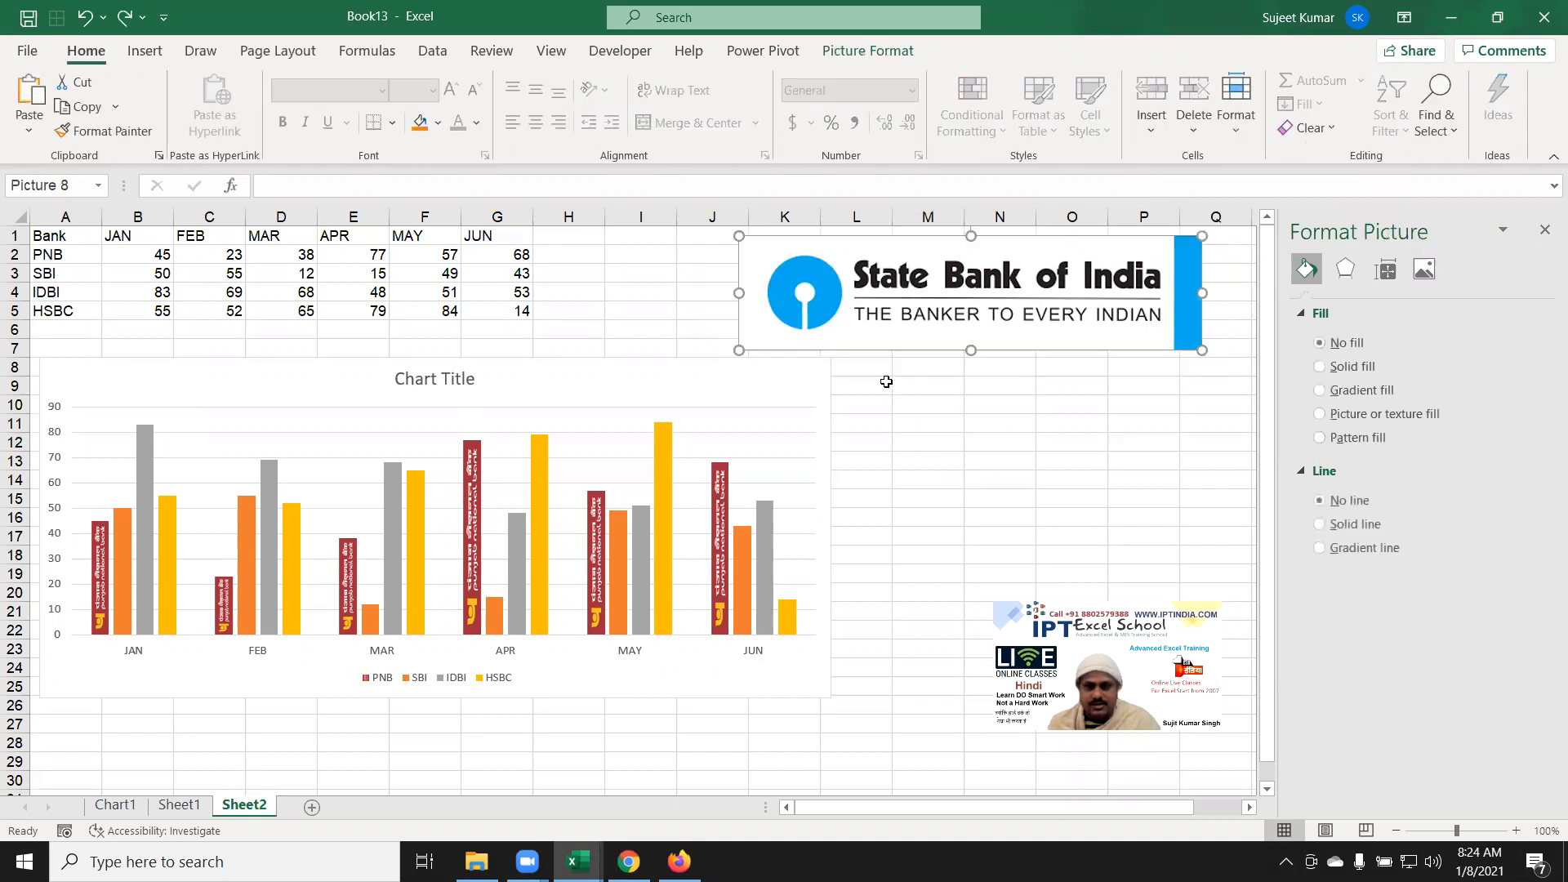
pyautogui.click(1248, 131)
pyautogui.click(908, 54)
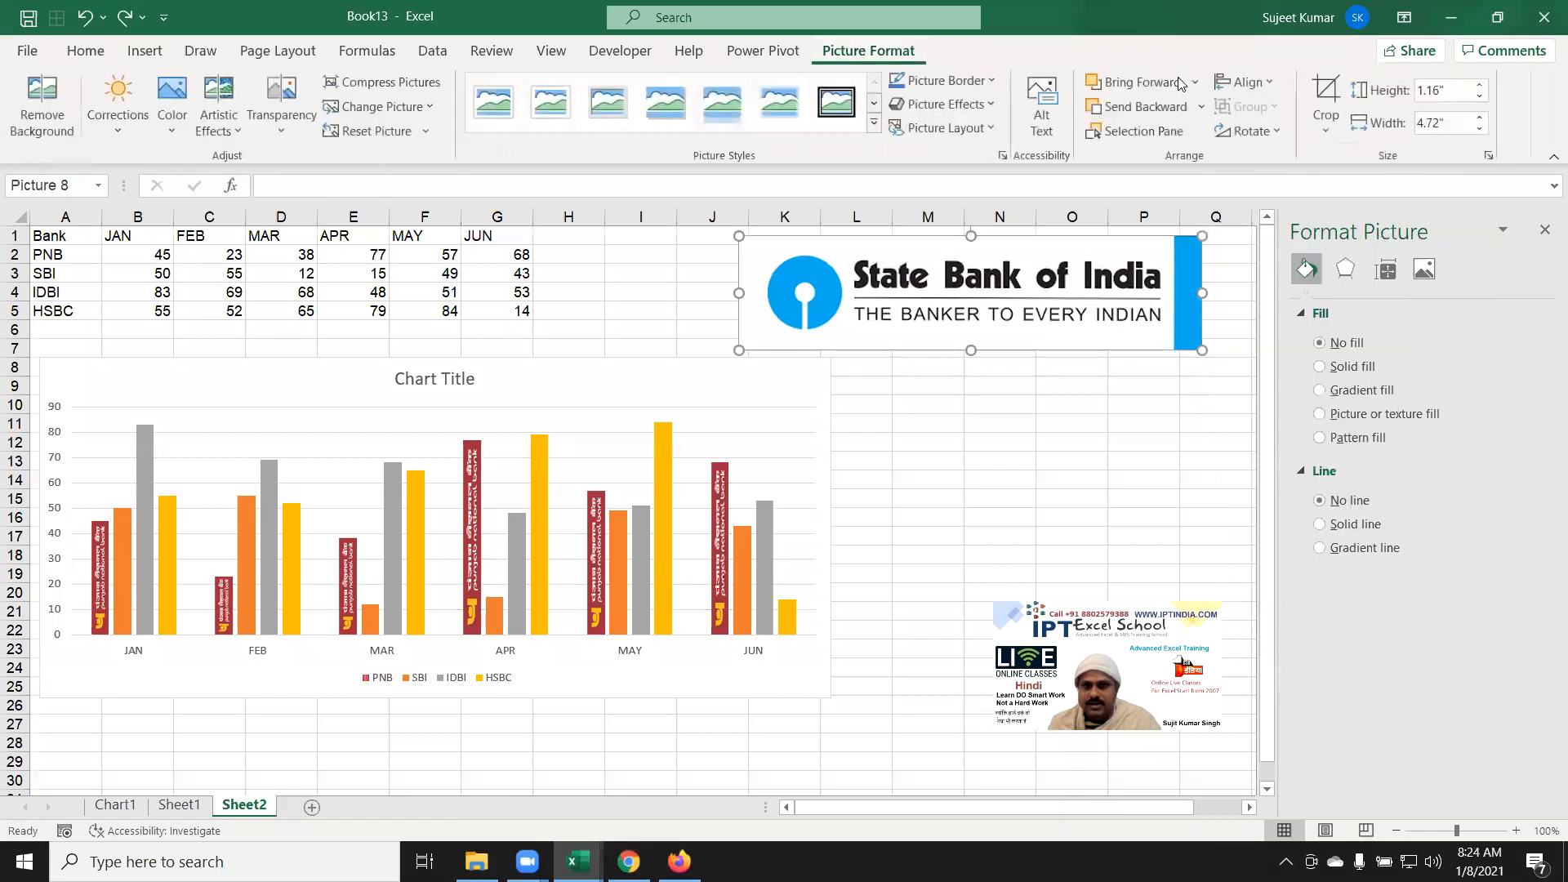
pyautogui.click(1324, 87)
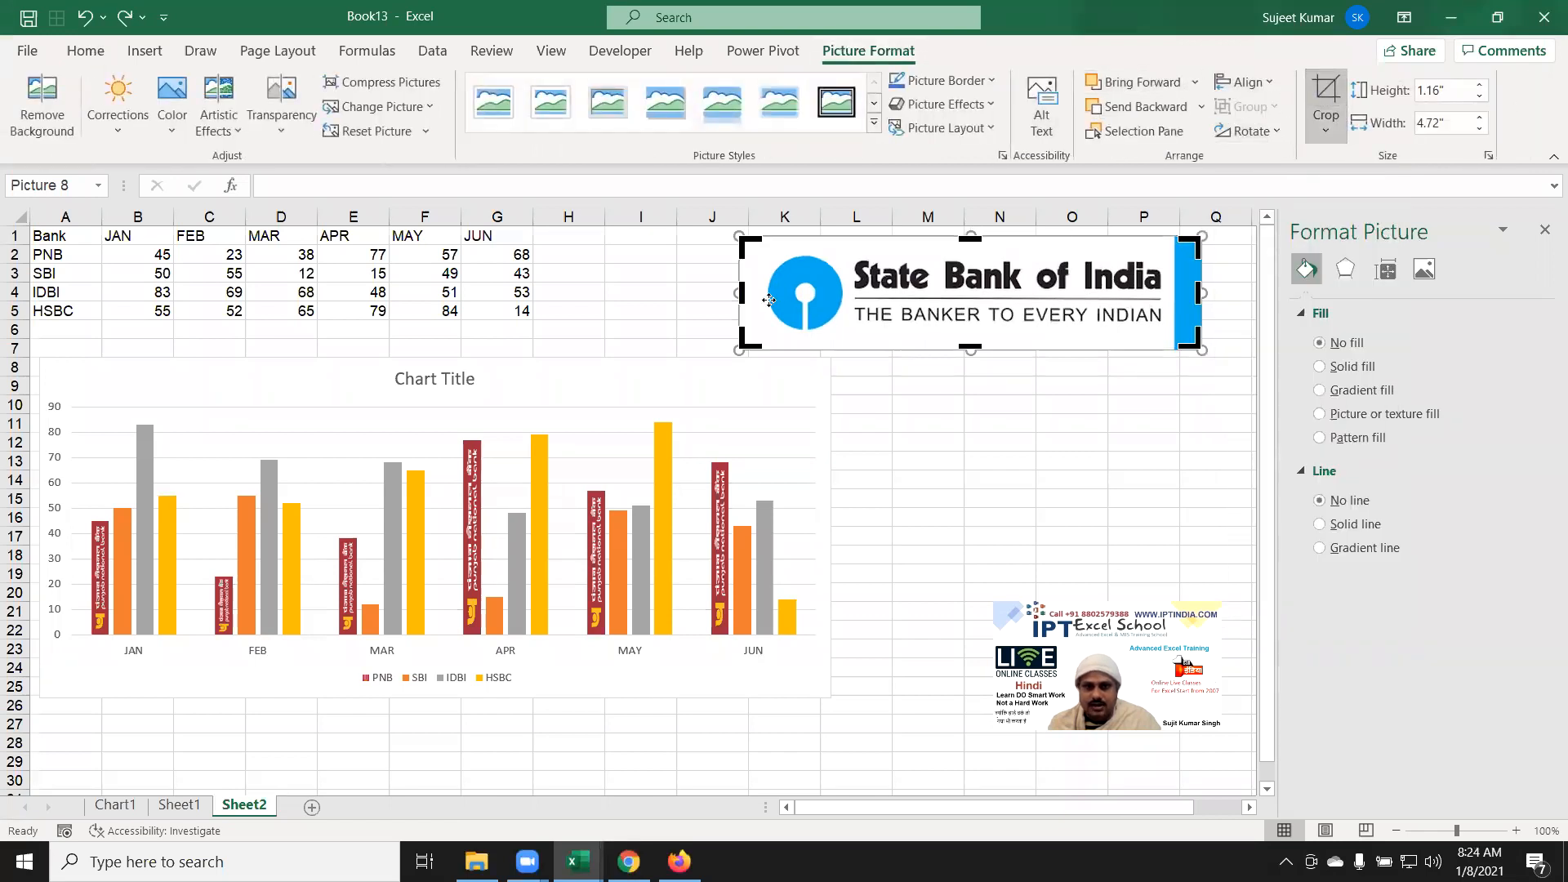
pyautogui.moveTo(745, 291); pyautogui.dragTo(770, 291)
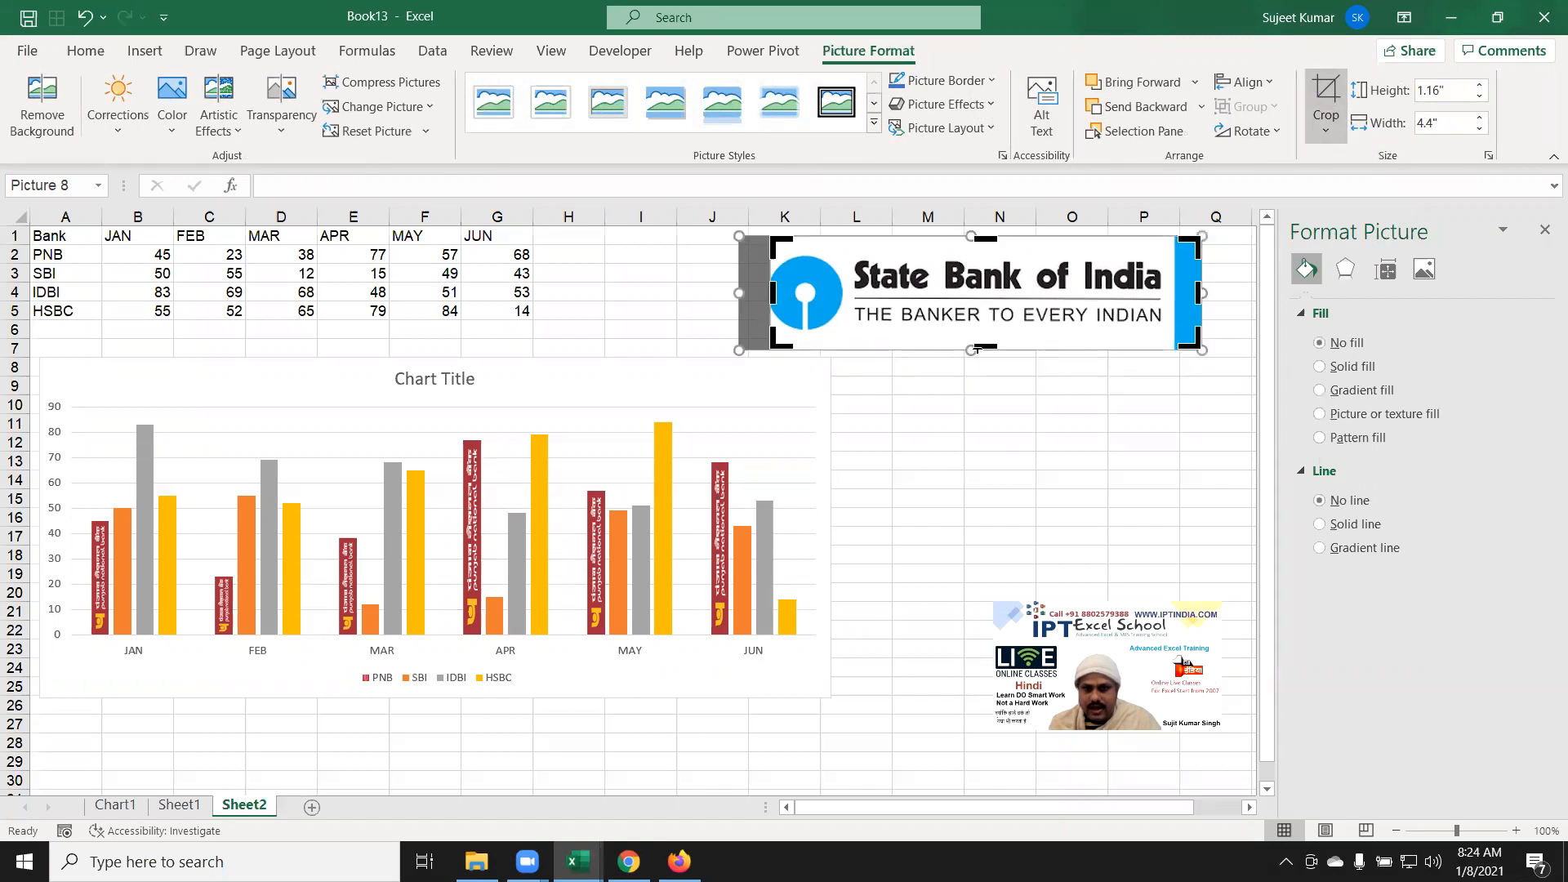
pyautogui.moveTo(980, 347); pyautogui.dragTo(981, 329)
pyautogui.moveTo(984, 237); pyautogui.dragTo(985, 253)
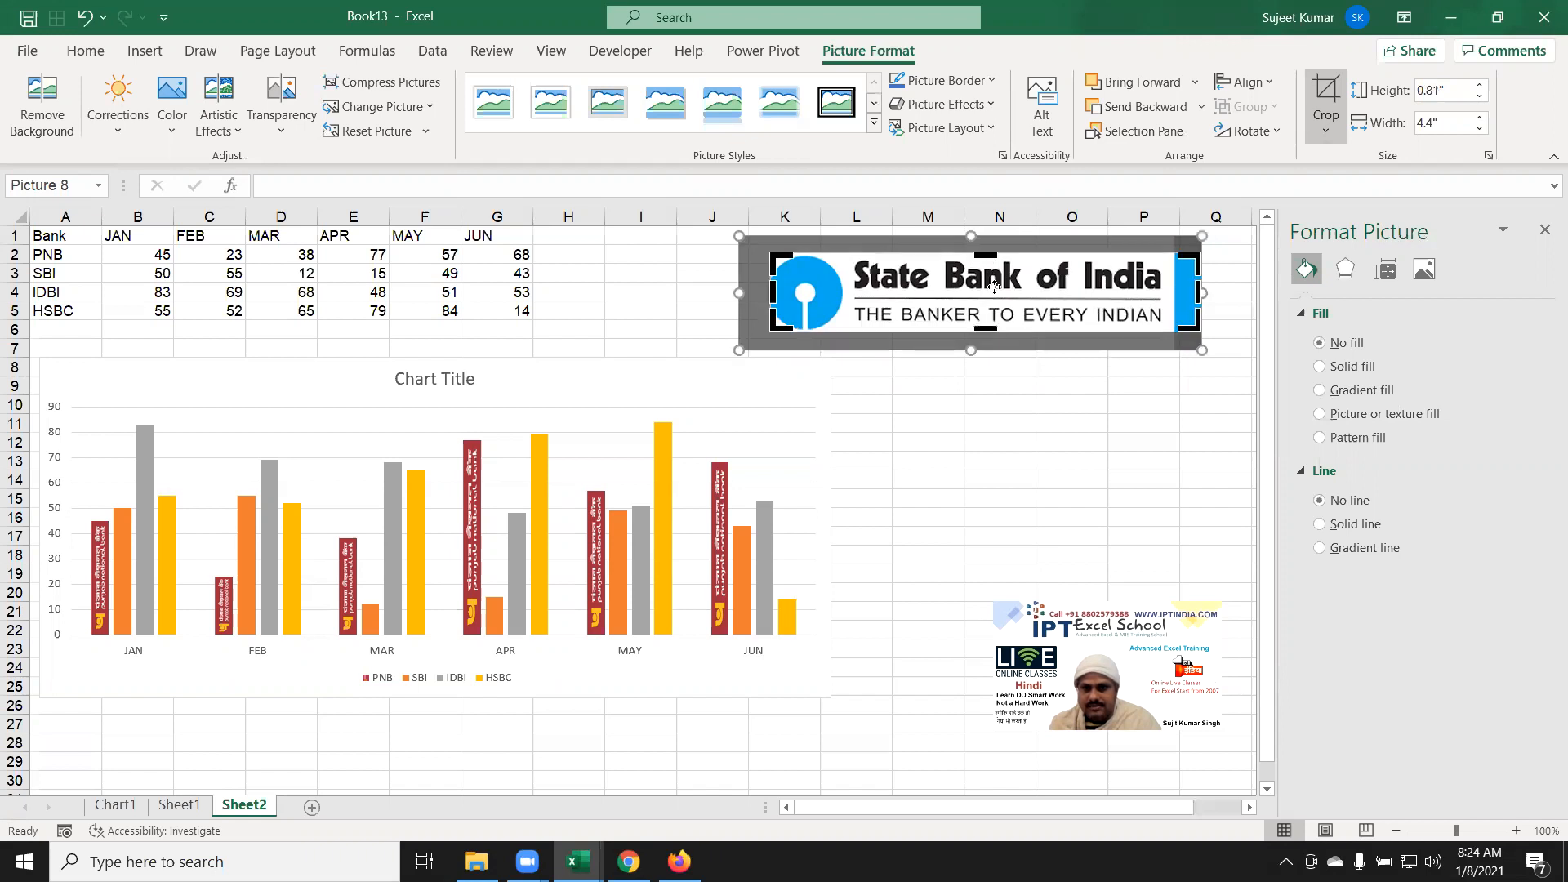
pyautogui.click(1010, 440)
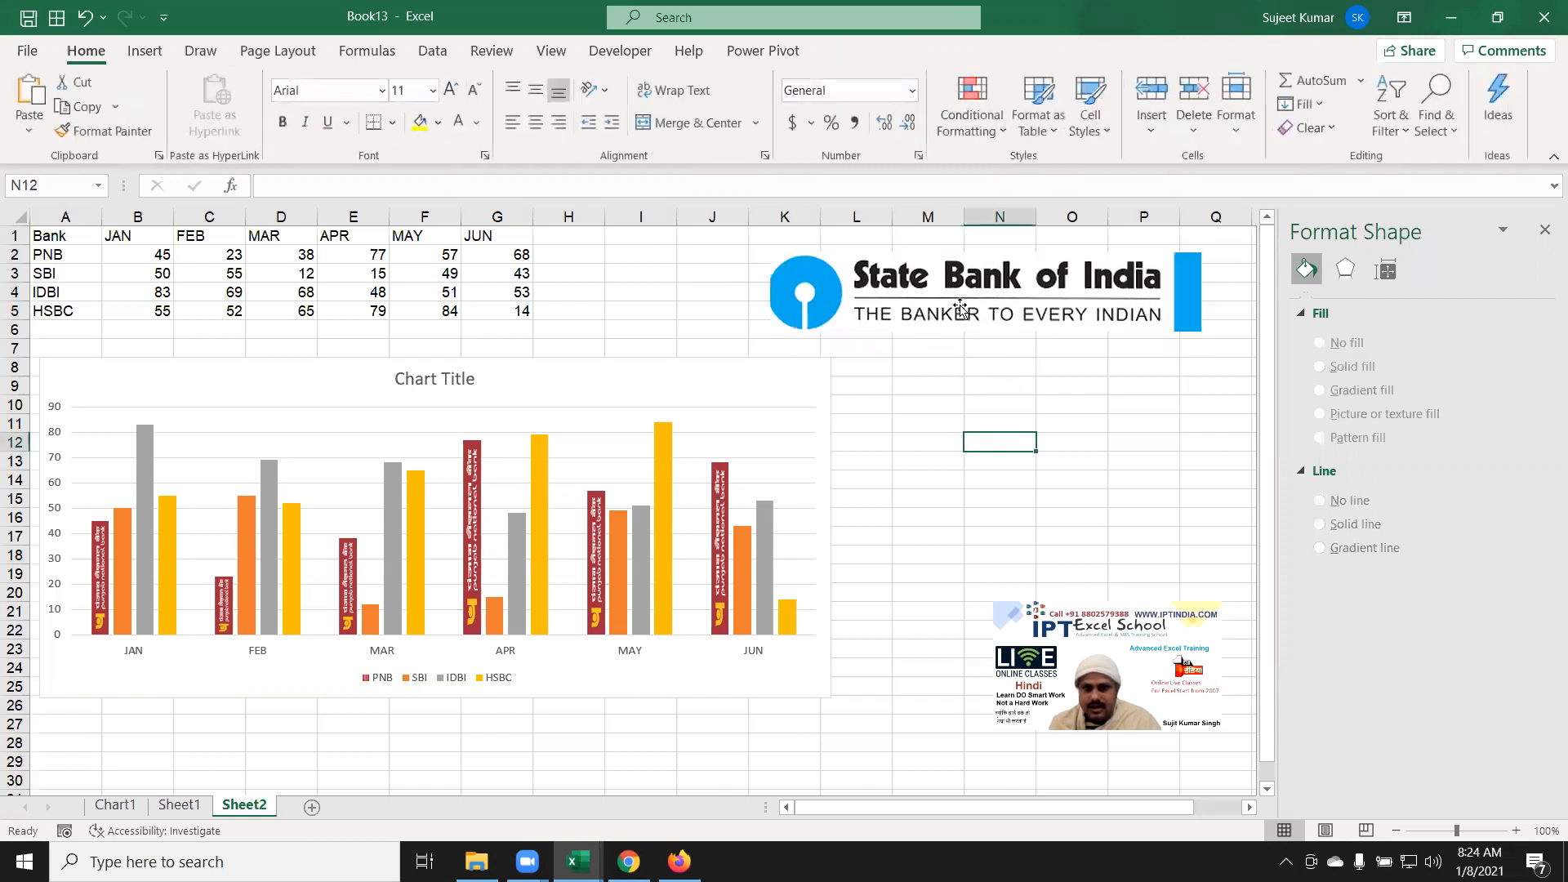
# Step: Rotate the SBI logo 90° left and move it right to columns N–O
pyautogui.click(966, 305)
pyautogui.click(1268, 134)
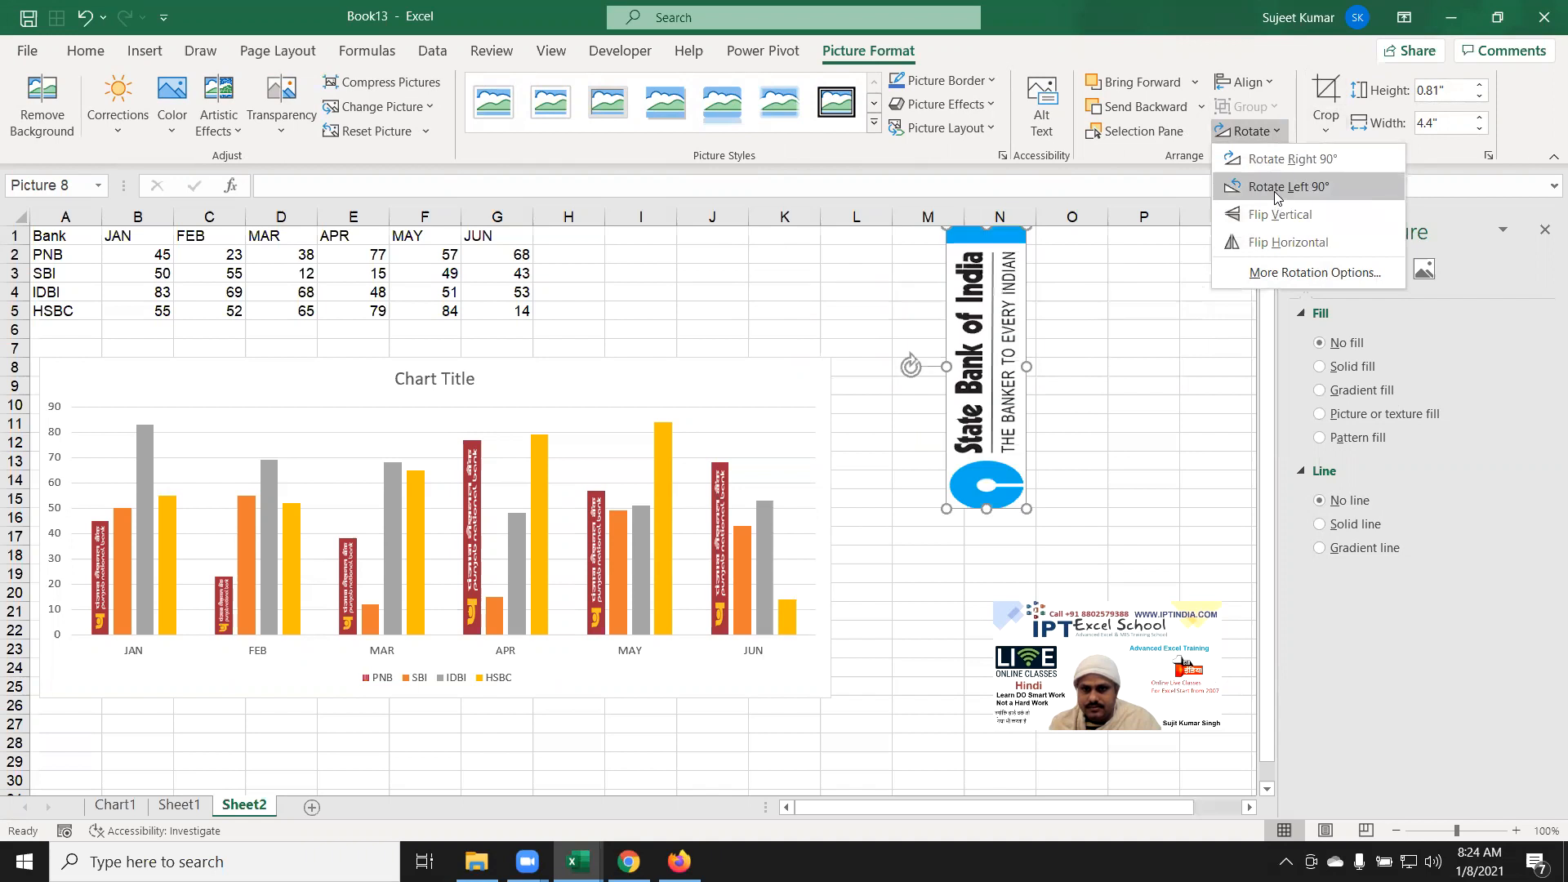
pyautogui.click(1274, 191)
pyautogui.moveTo(960, 336); pyautogui.dragTo(1029, 352)
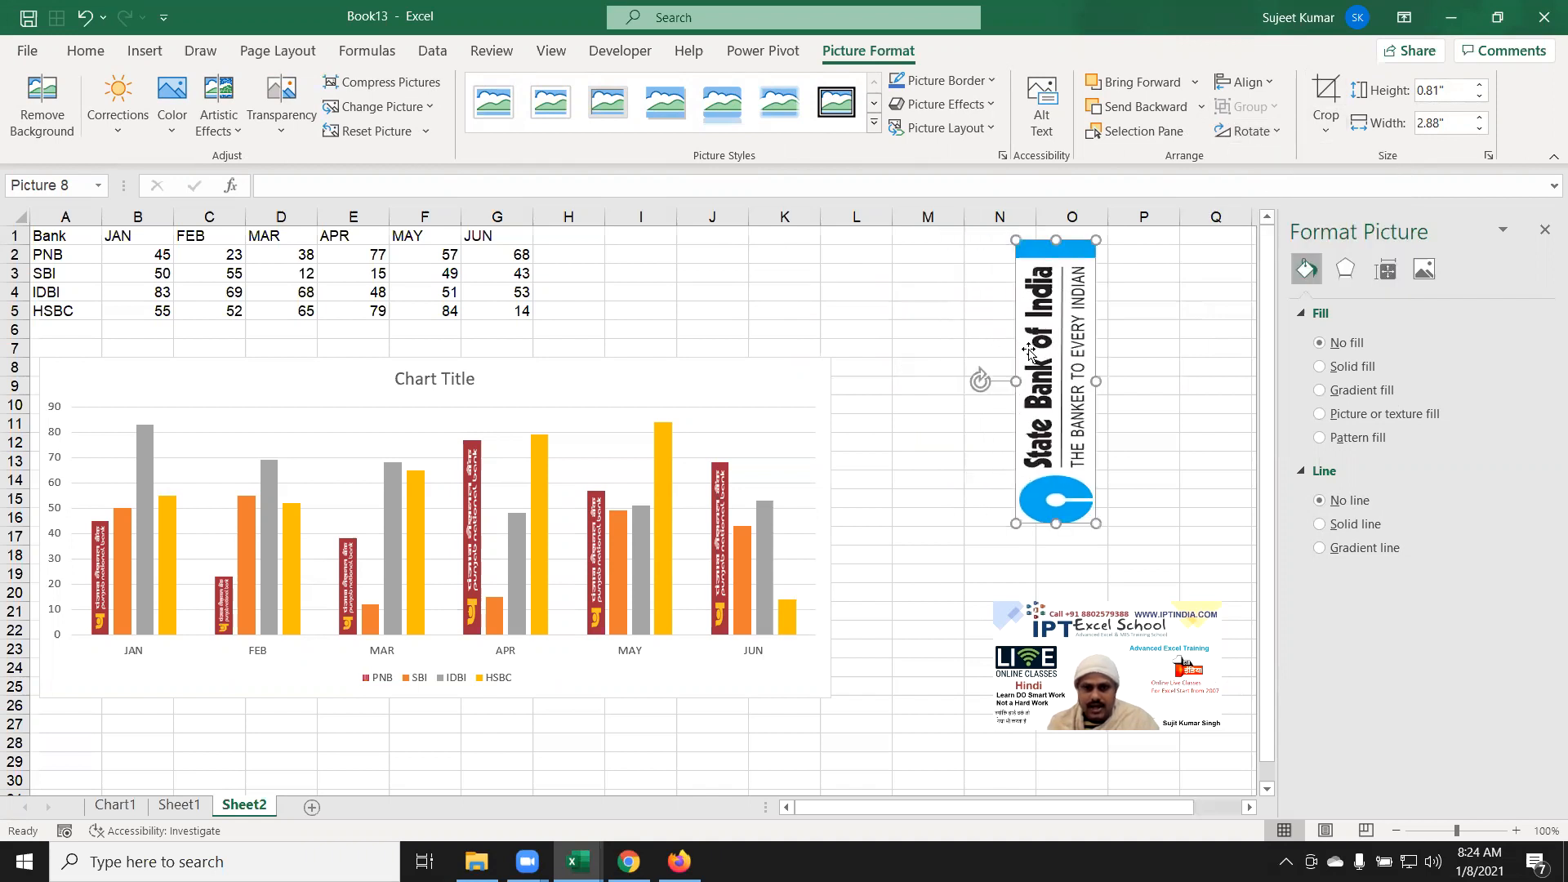
# Step: Give the SBI column series a picture fill using the copied State Bank of India logo
pyautogui.click(127, 613)
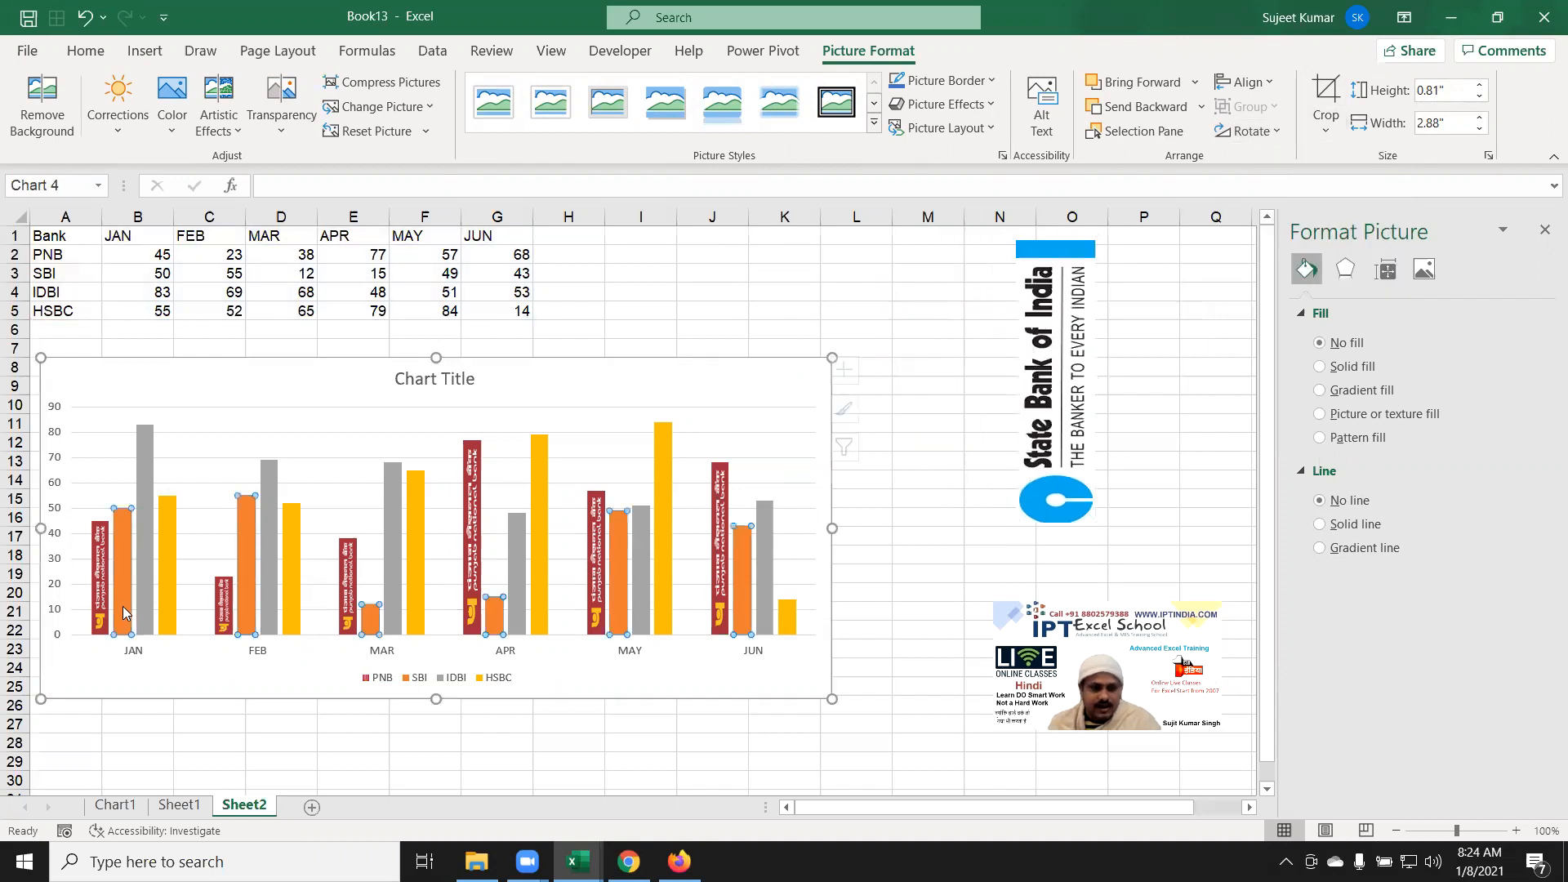
pyautogui.rightClick(126, 613)
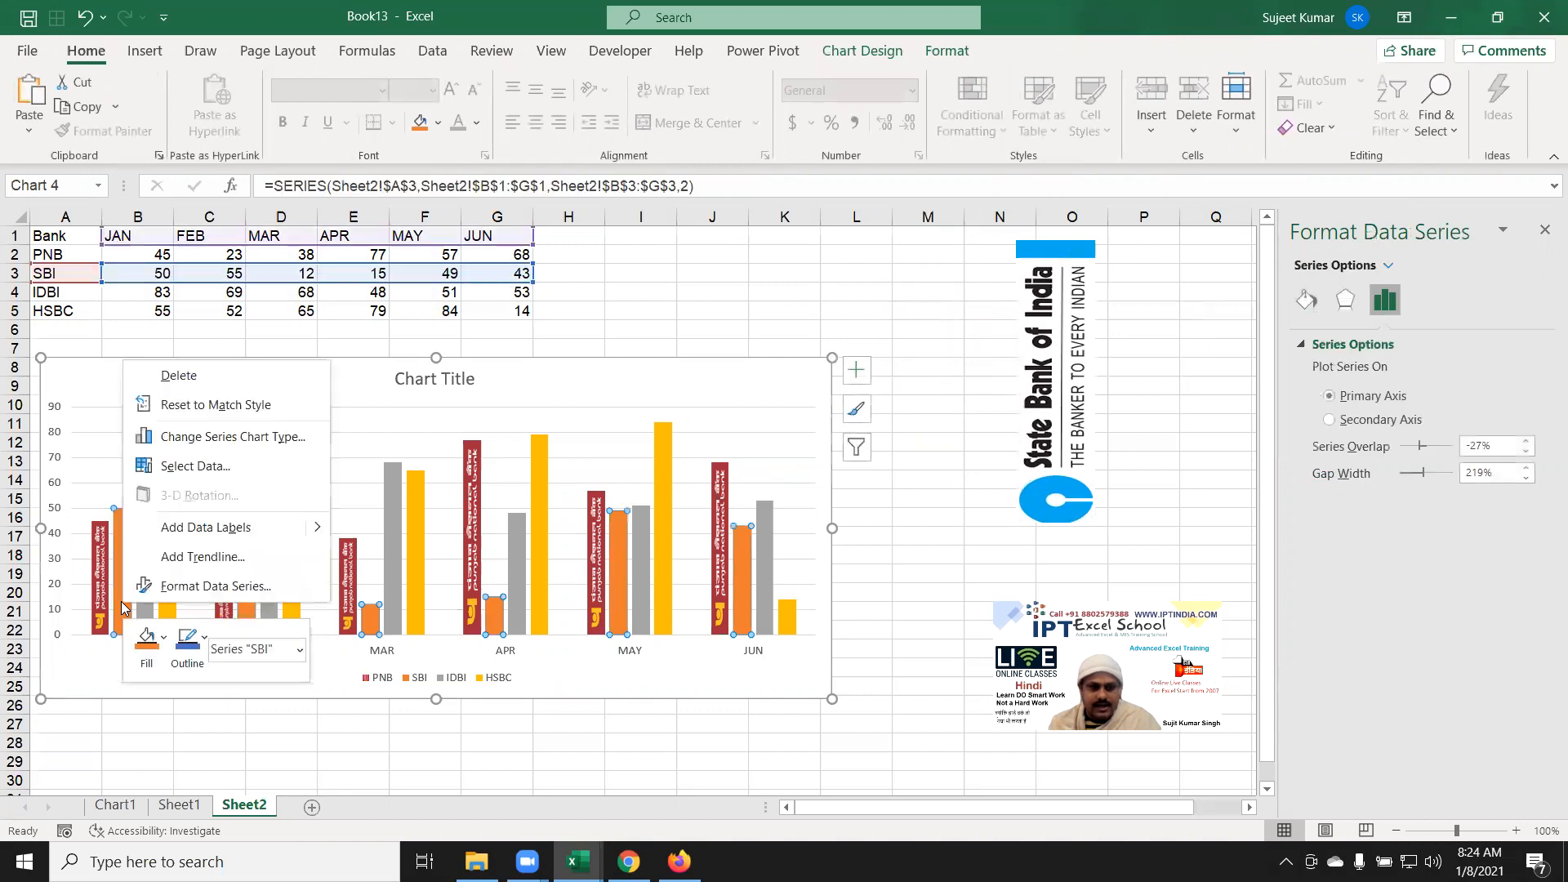
pyautogui.click(193, 584)
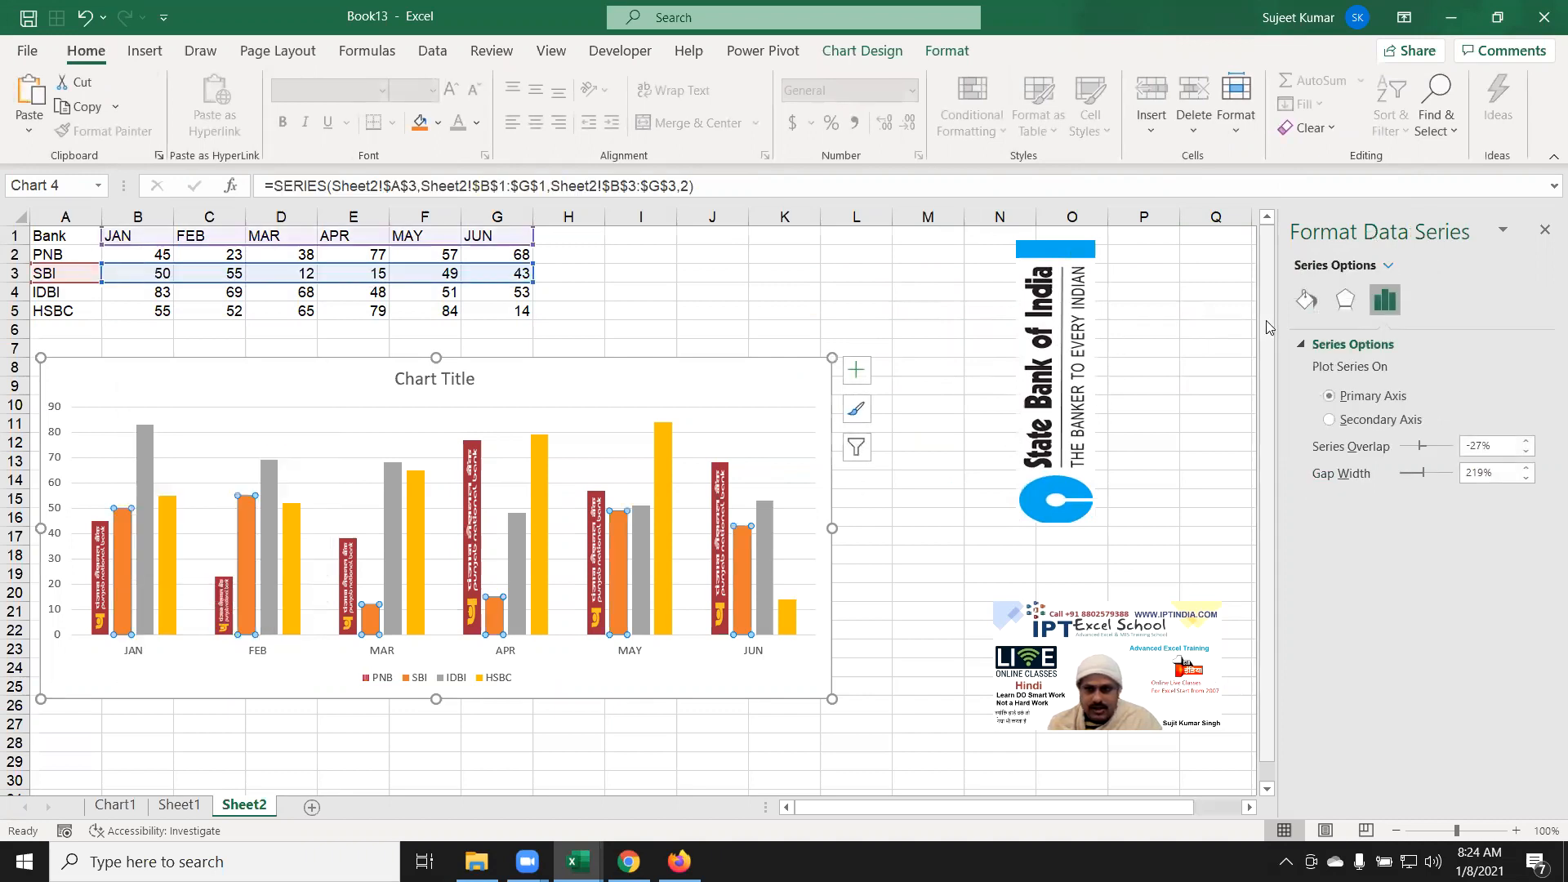
pyautogui.click(1306, 300)
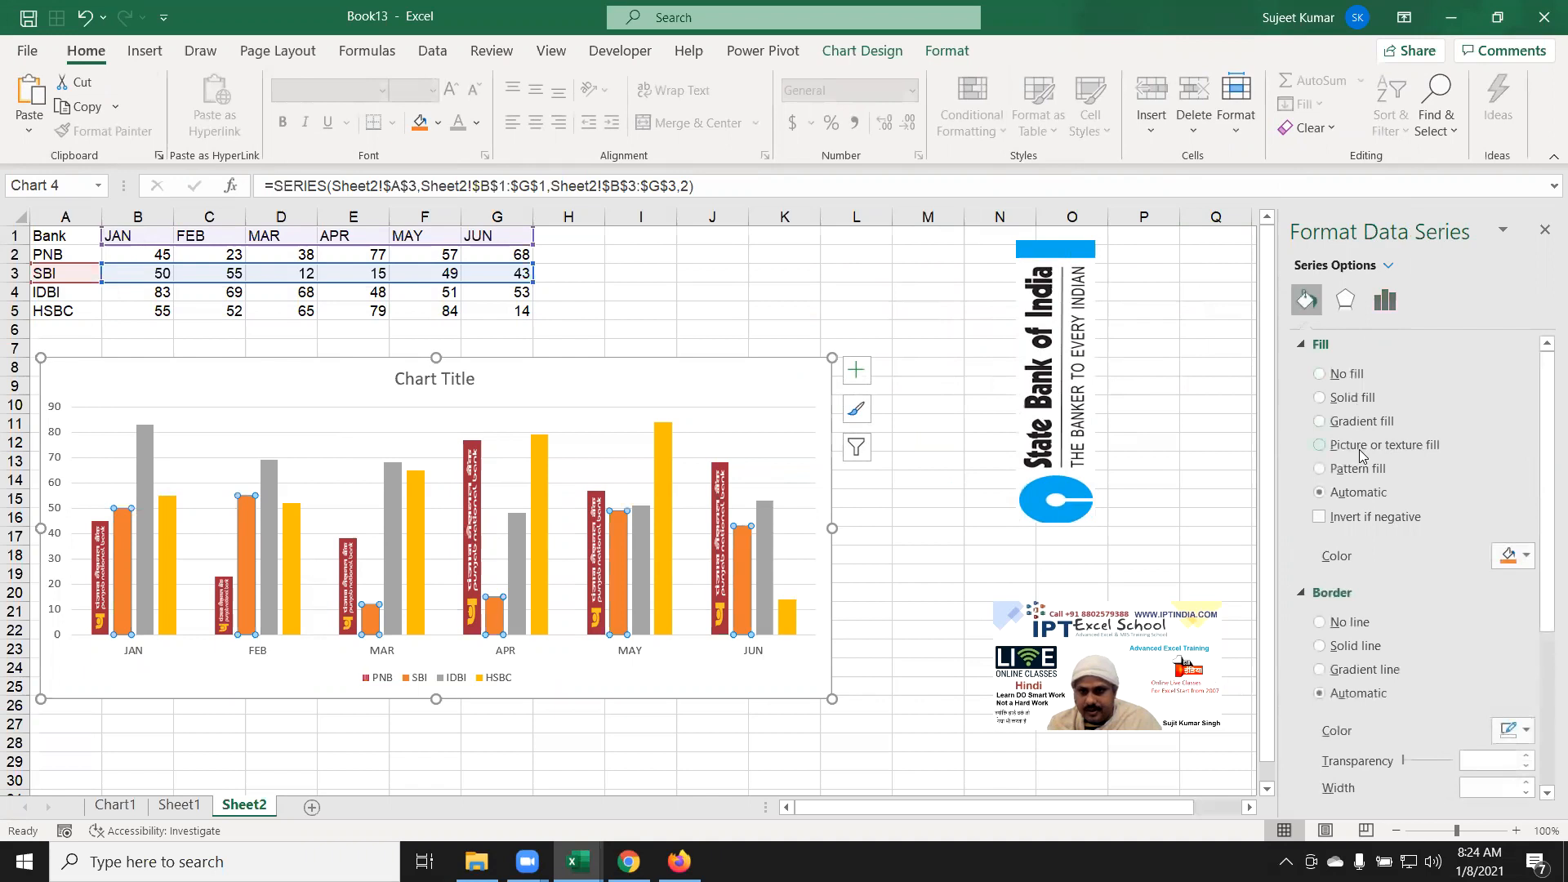
pyautogui.click(1362, 451)
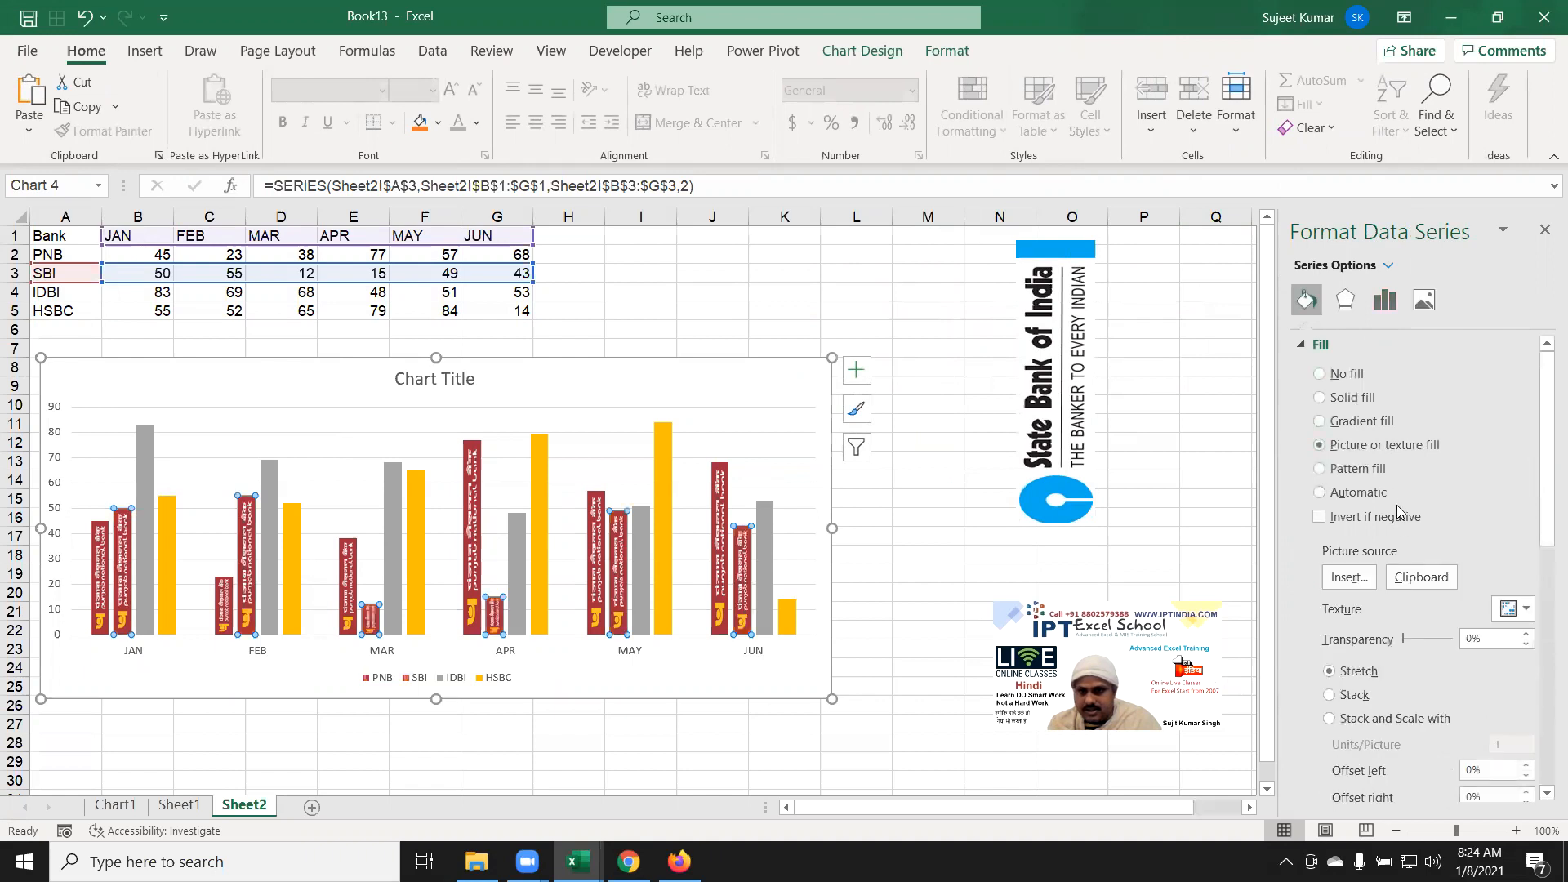
pyautogui.click(1415, 579)
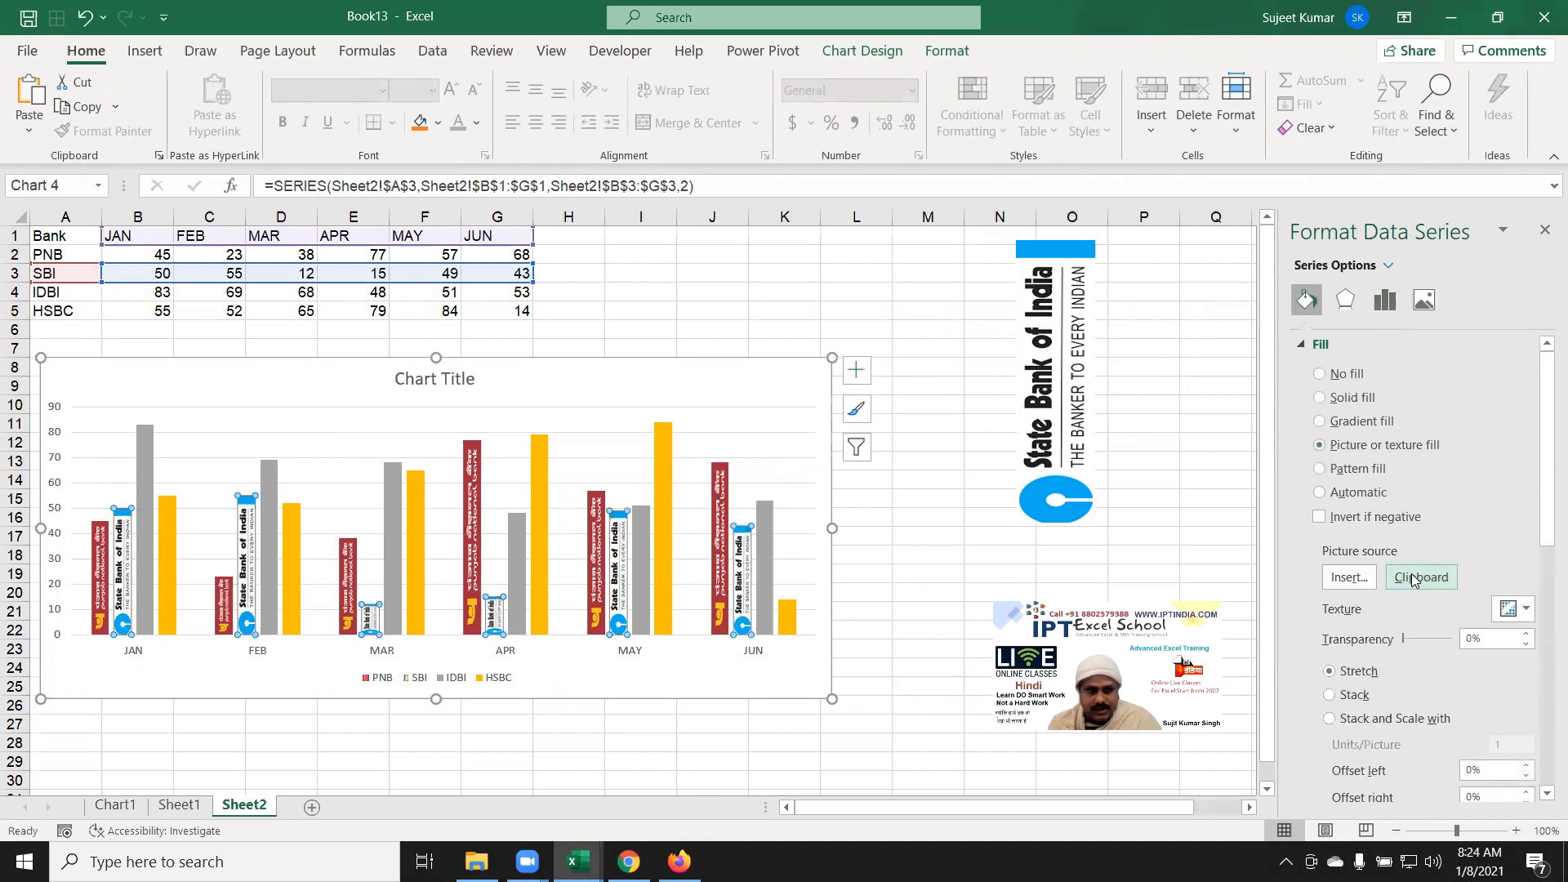
pyautogui.click(924, 467)
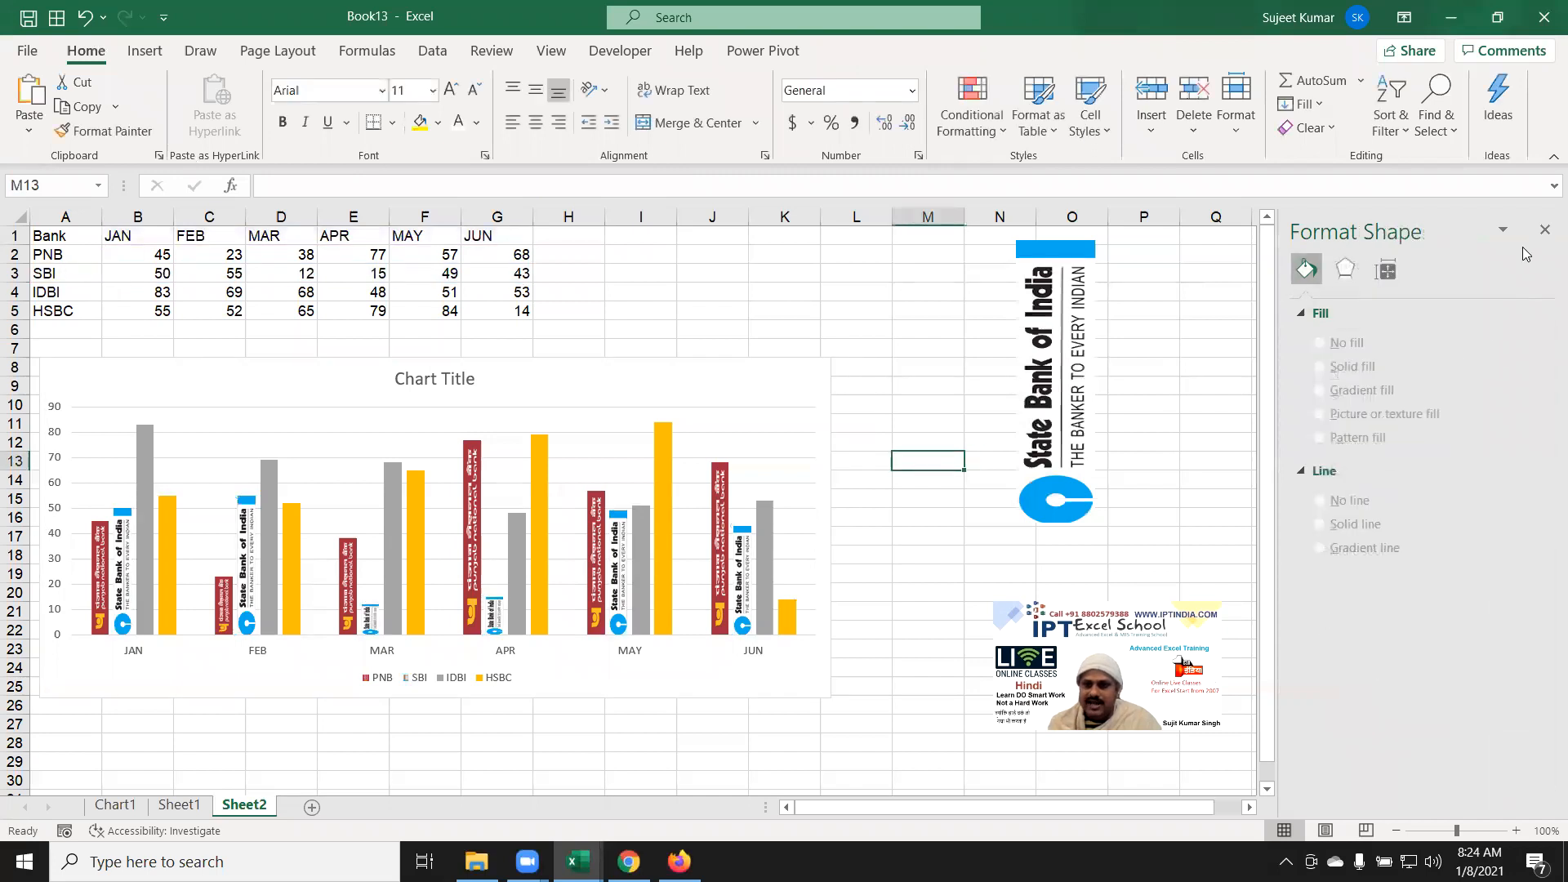
# Step: Close the format pane, delete the loose PNB and SBI logo pictures, and select A2:A5
pyautogui.click(1542, 231)
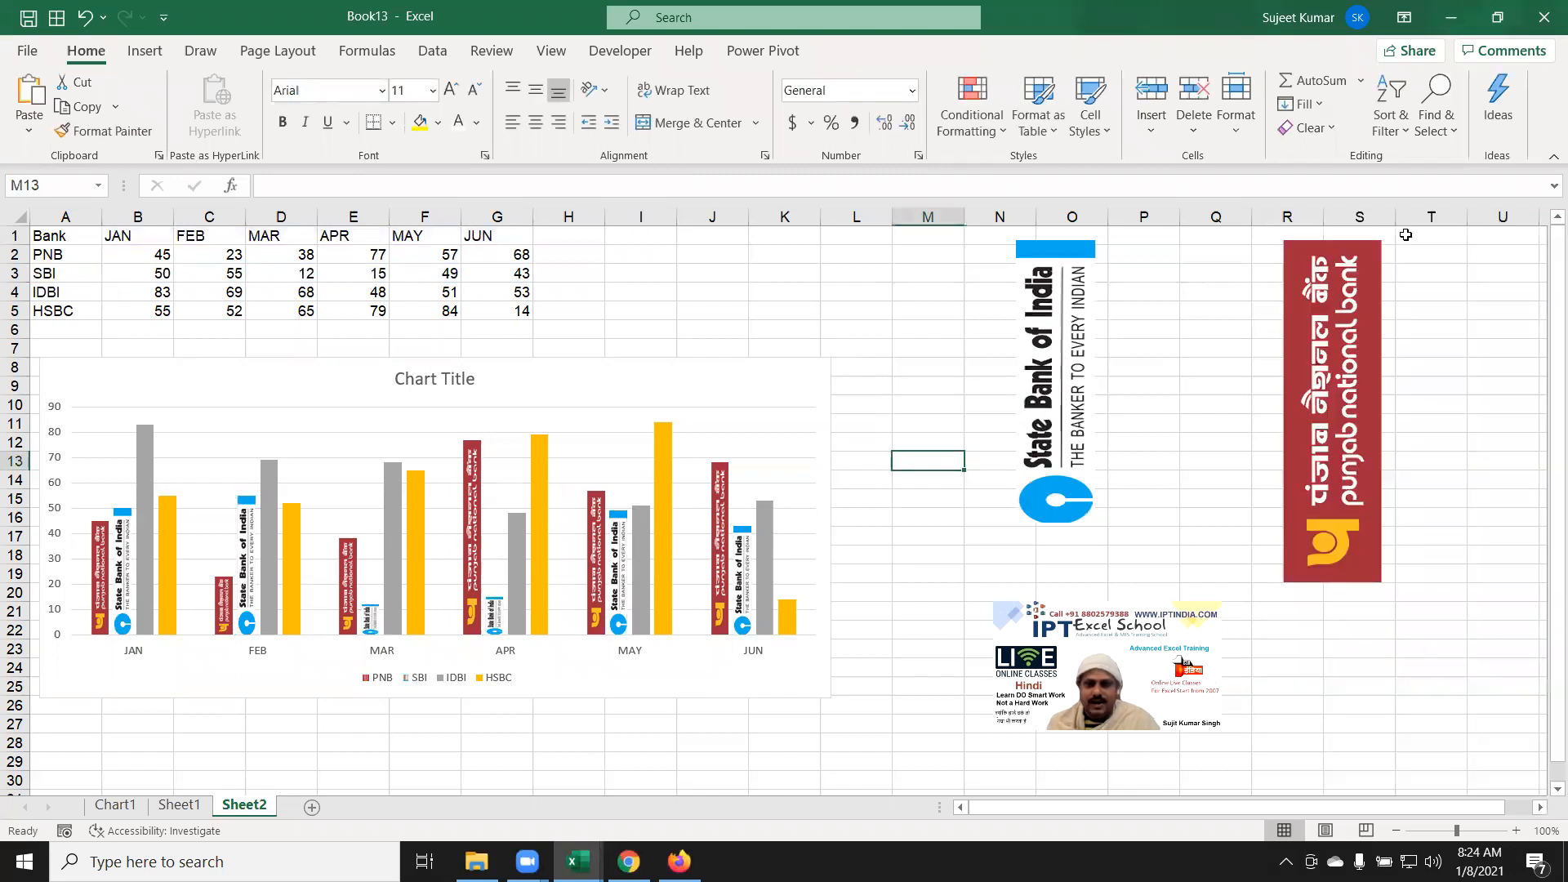
pyautogui.click(1324, 340)
pyautogui.press('Delete')
pyautogui.click(1085, 343)
pyautogui.press('Delete')
pyautogui.moveTo(59, 257); pyautogui.dragTo(66, 304)
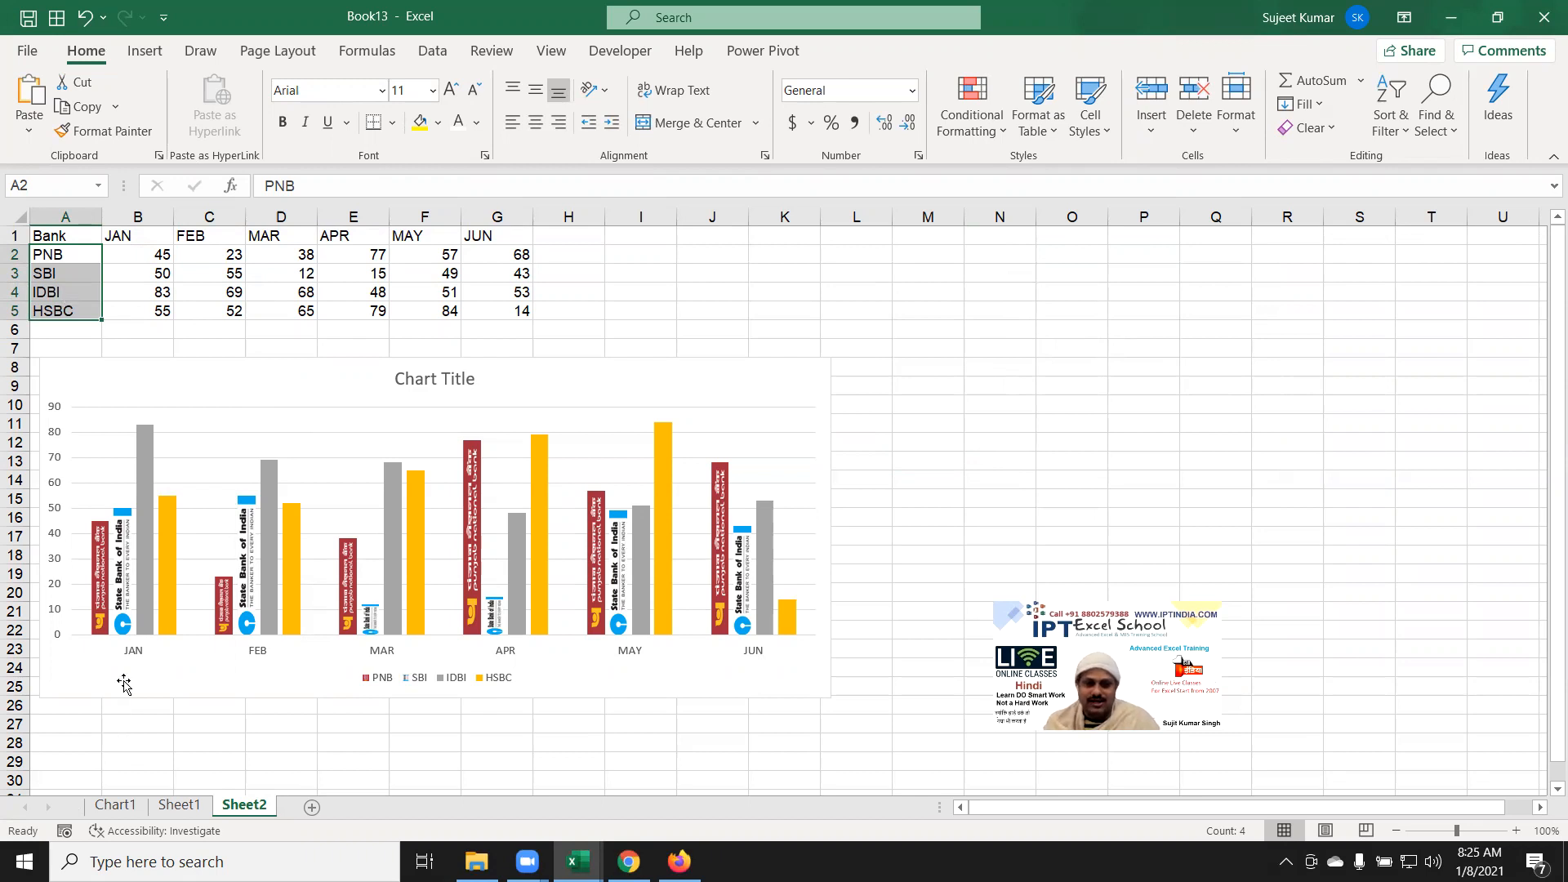
pyautogui.moveTo(496, 630)
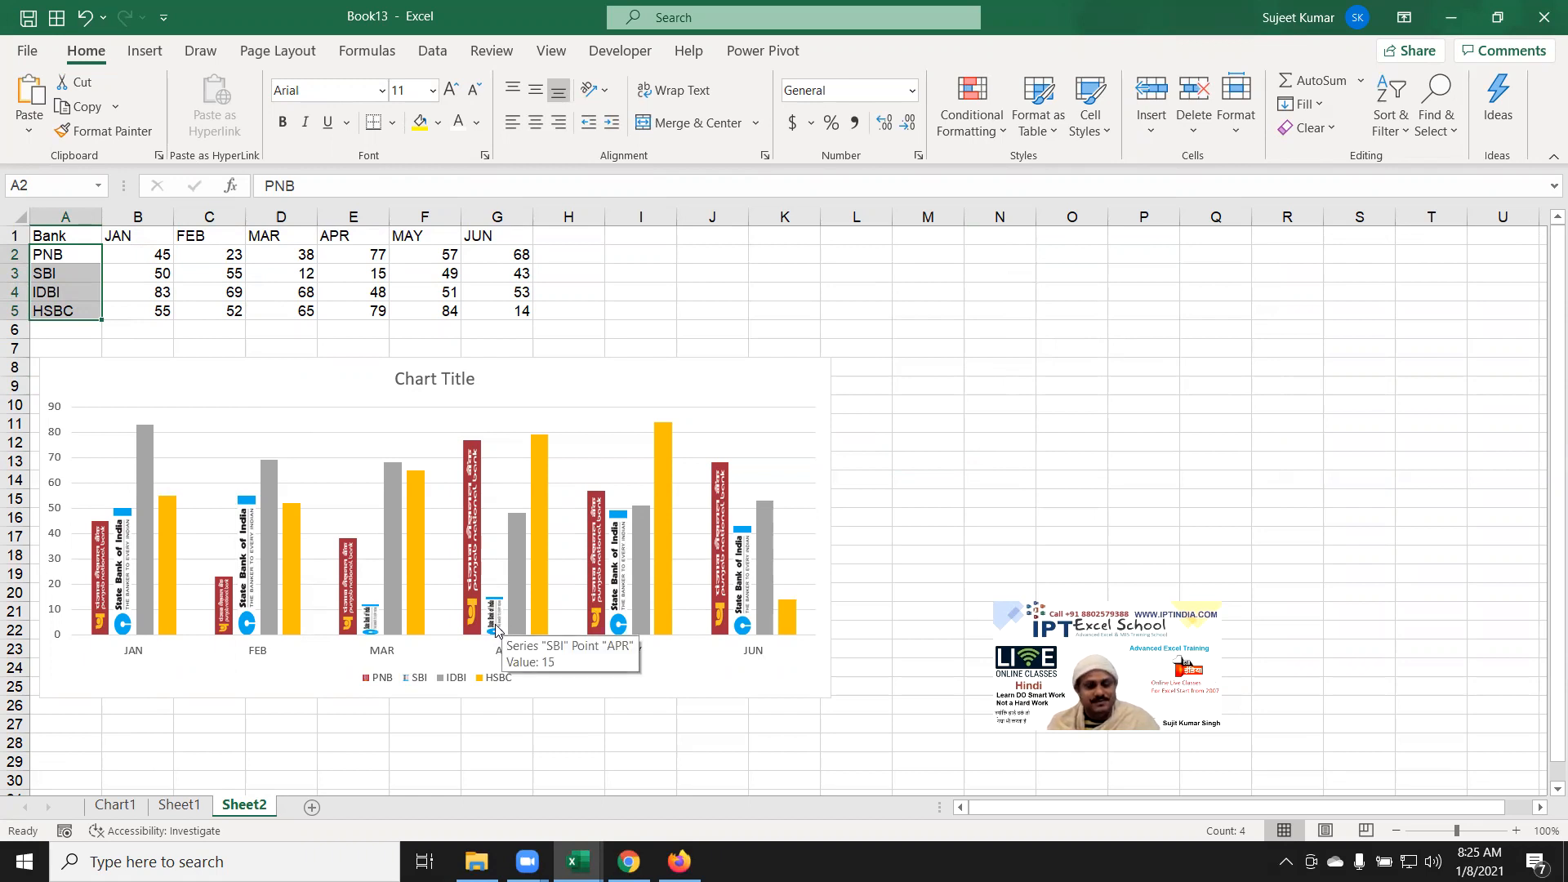
pyautogui.click(897, 252)
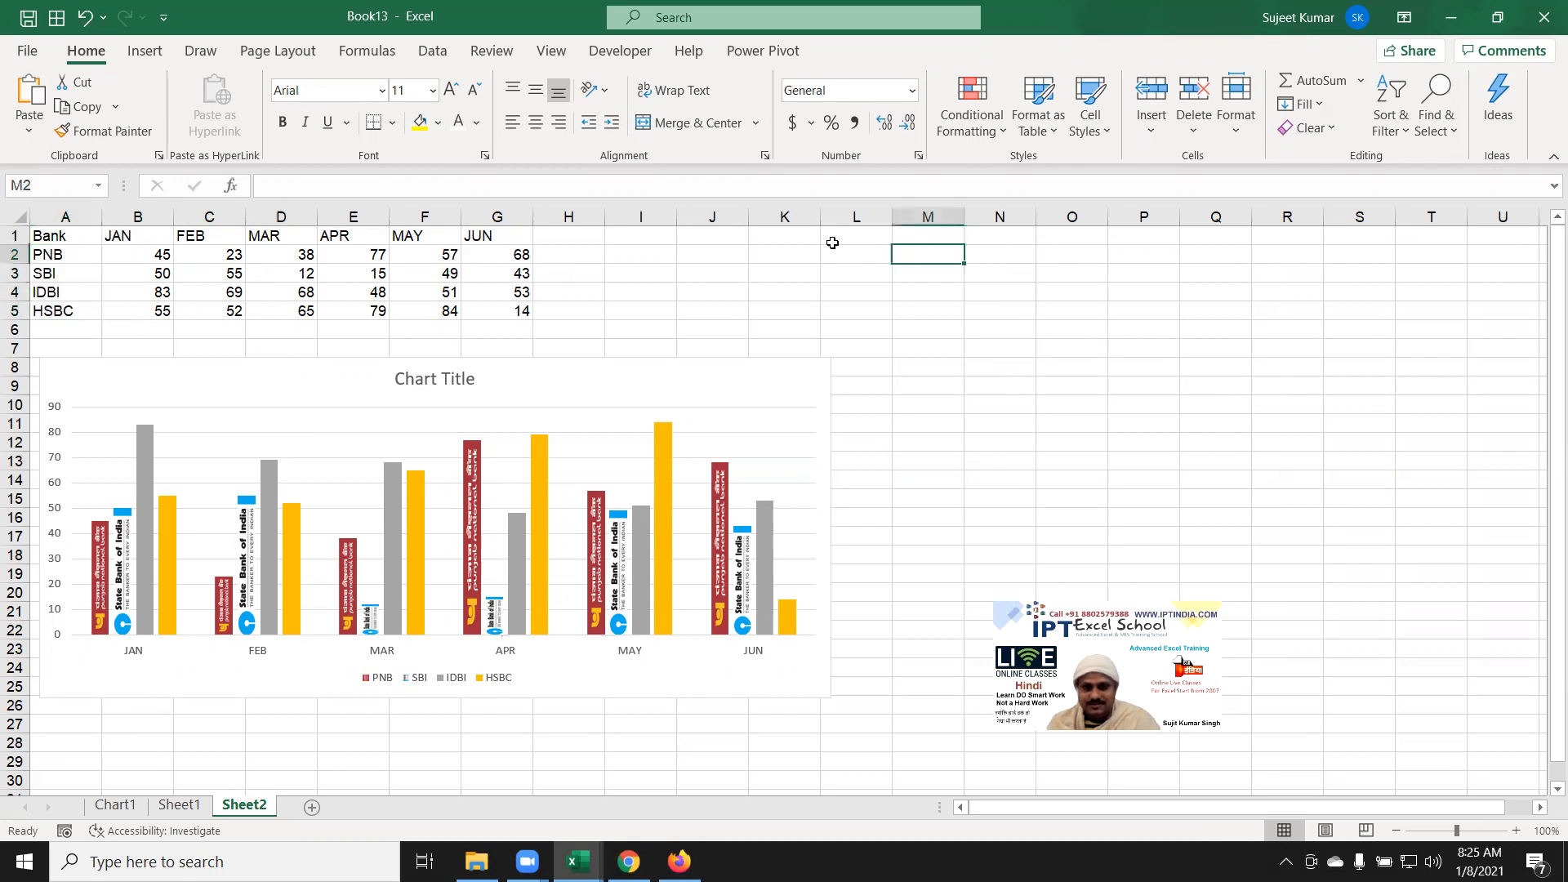
# Step: Insert a WordArt box in the first plain black style from Insert > Text
pyautogui.click(145, 52)
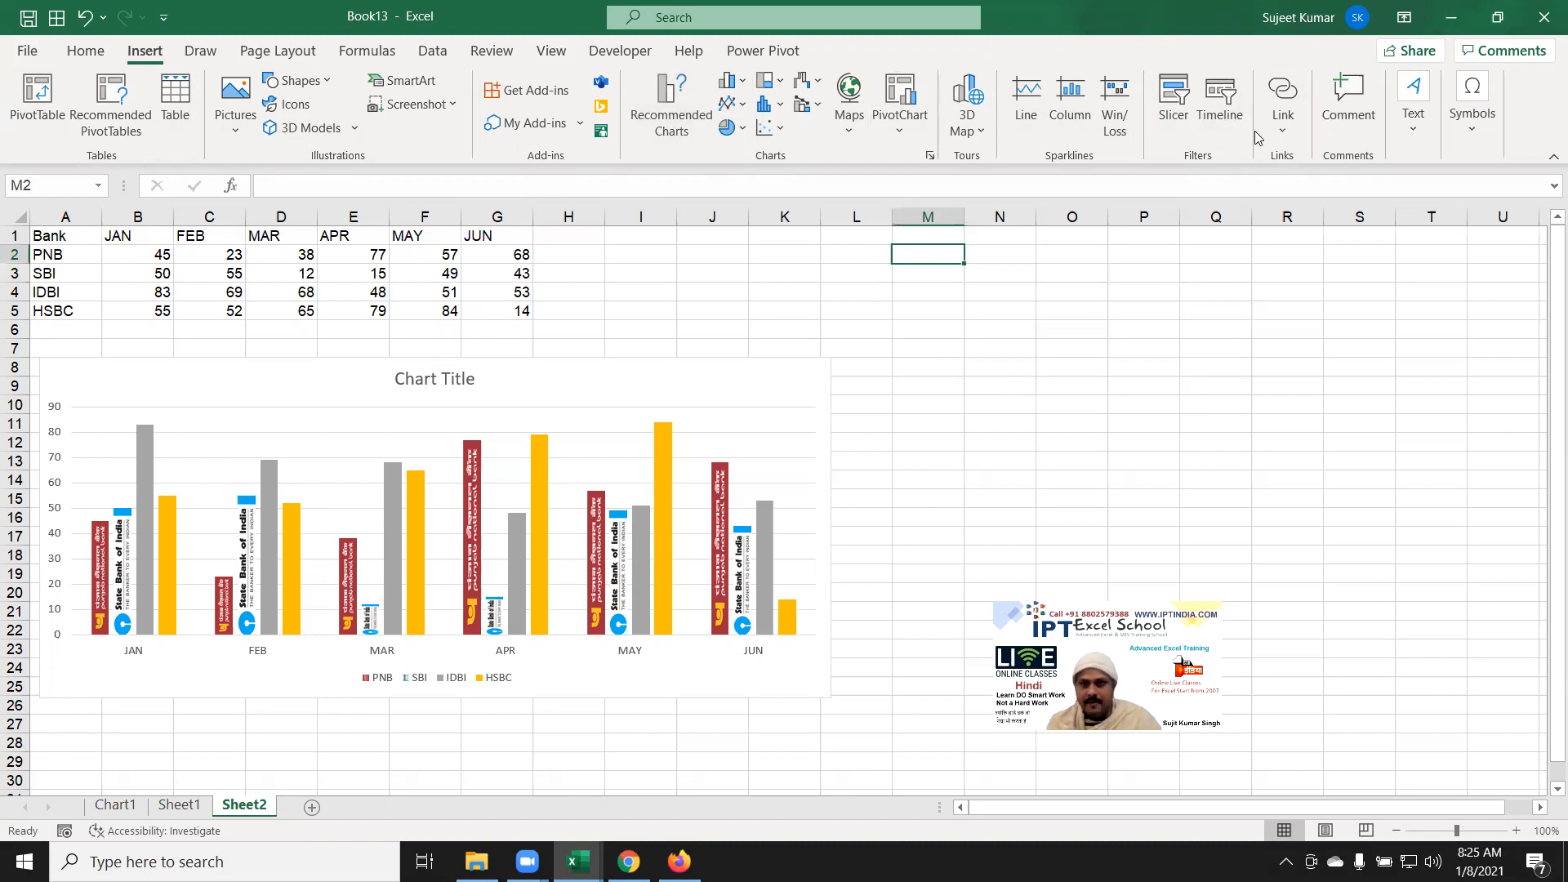
pyautogui.click(1282, 114)
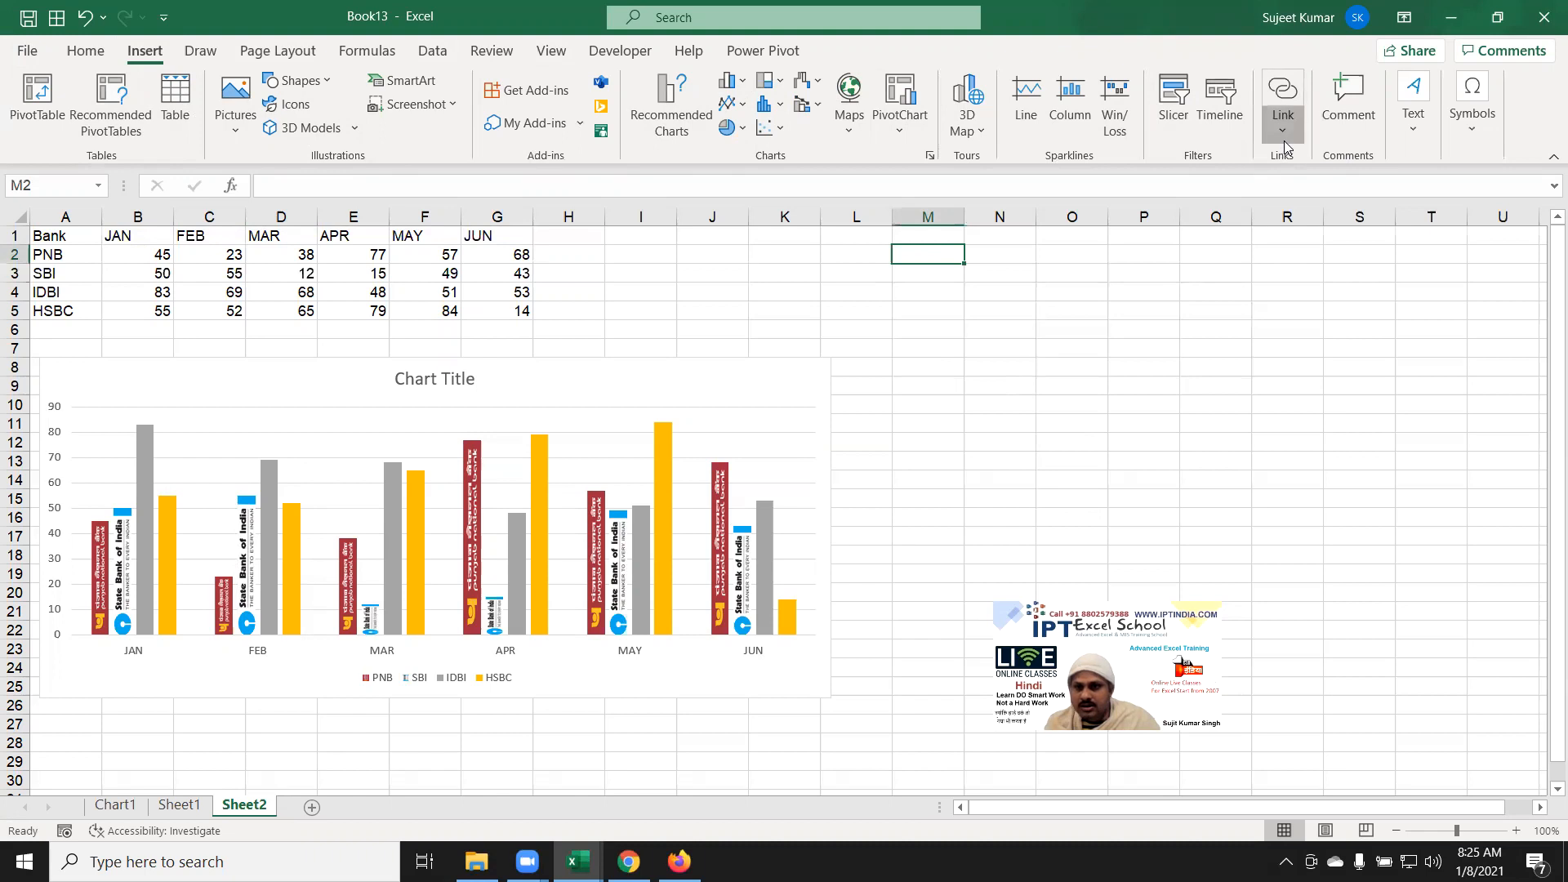
pyautogui.click(1421, 131)
pyautogui.click(1431, 196)
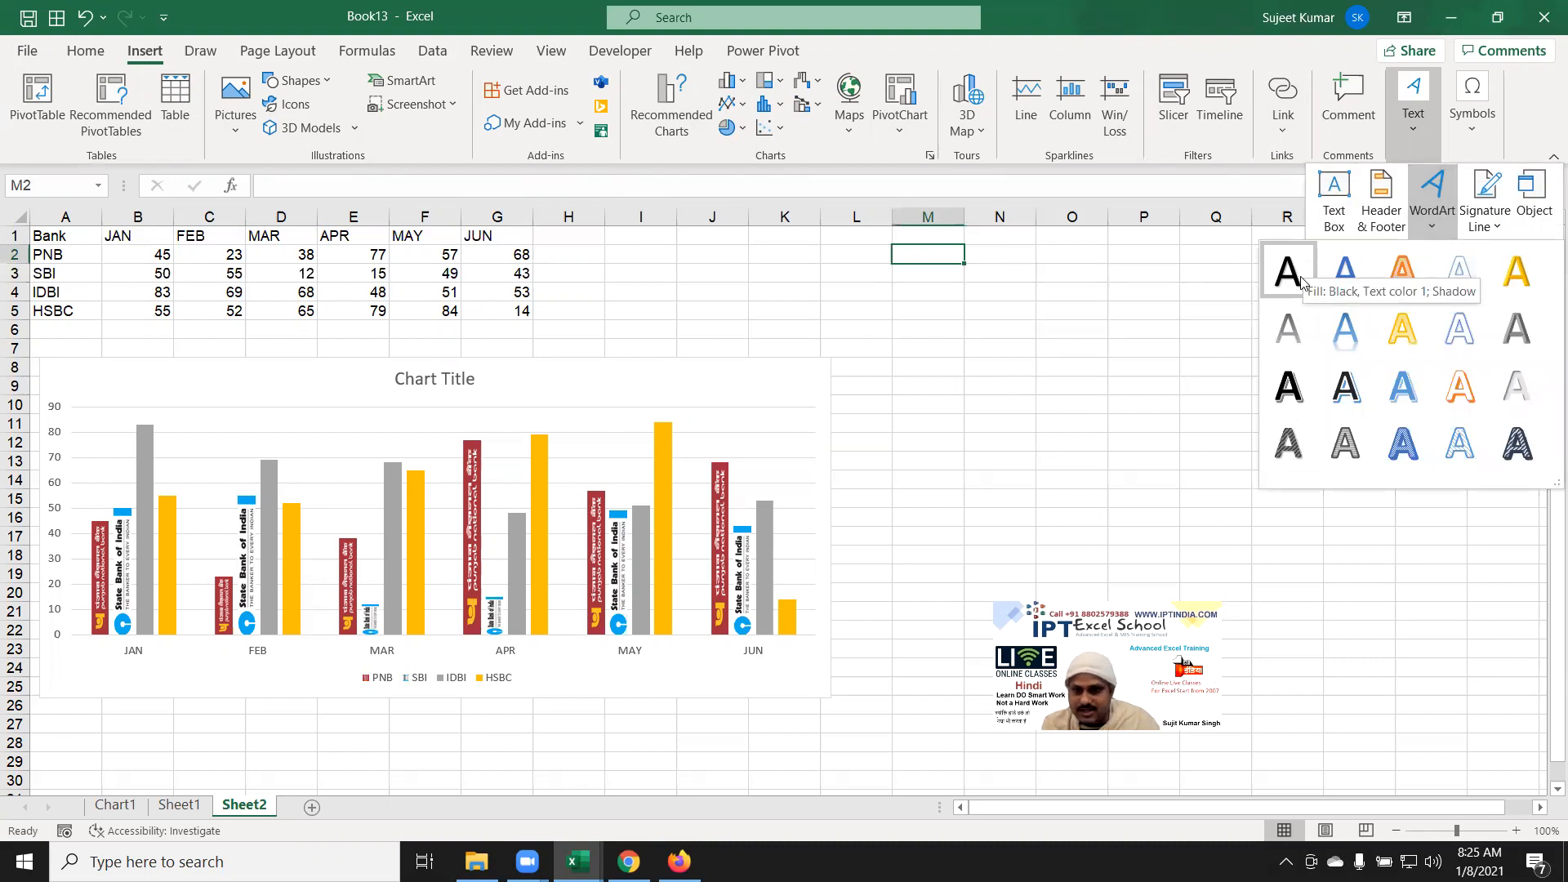
pyautogui.click(1294, 276)
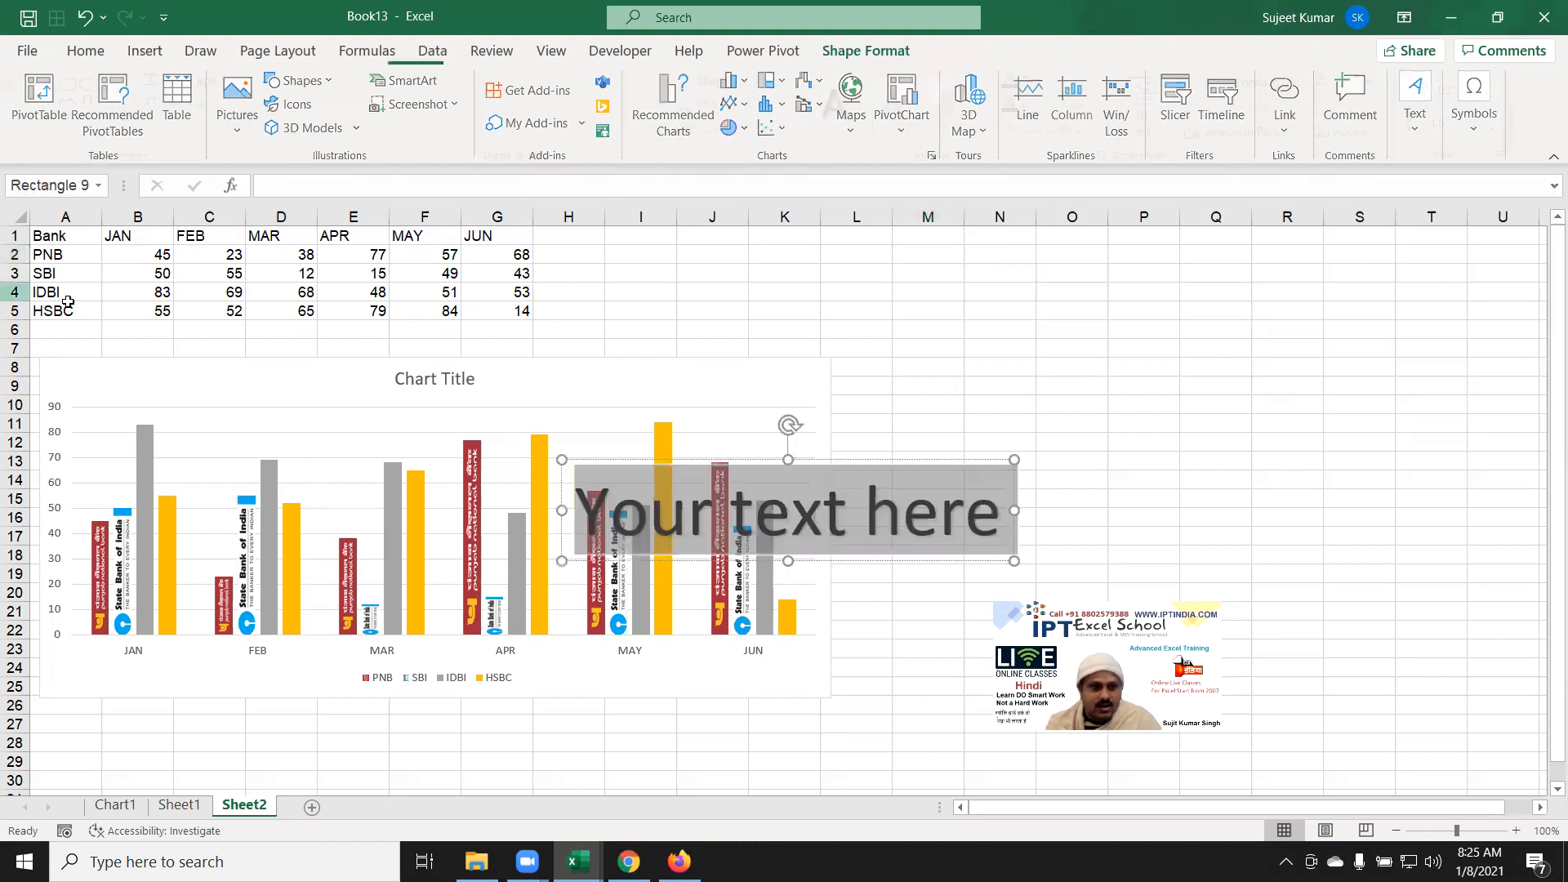
# Step: Move the WordArt right of the chart and change its text to 'IDBI Banks'
pyautogui.moveTo(876, 460); pyautogui.dragTo(1125, 328)
pyautogui.tripleClick(1049, 379)
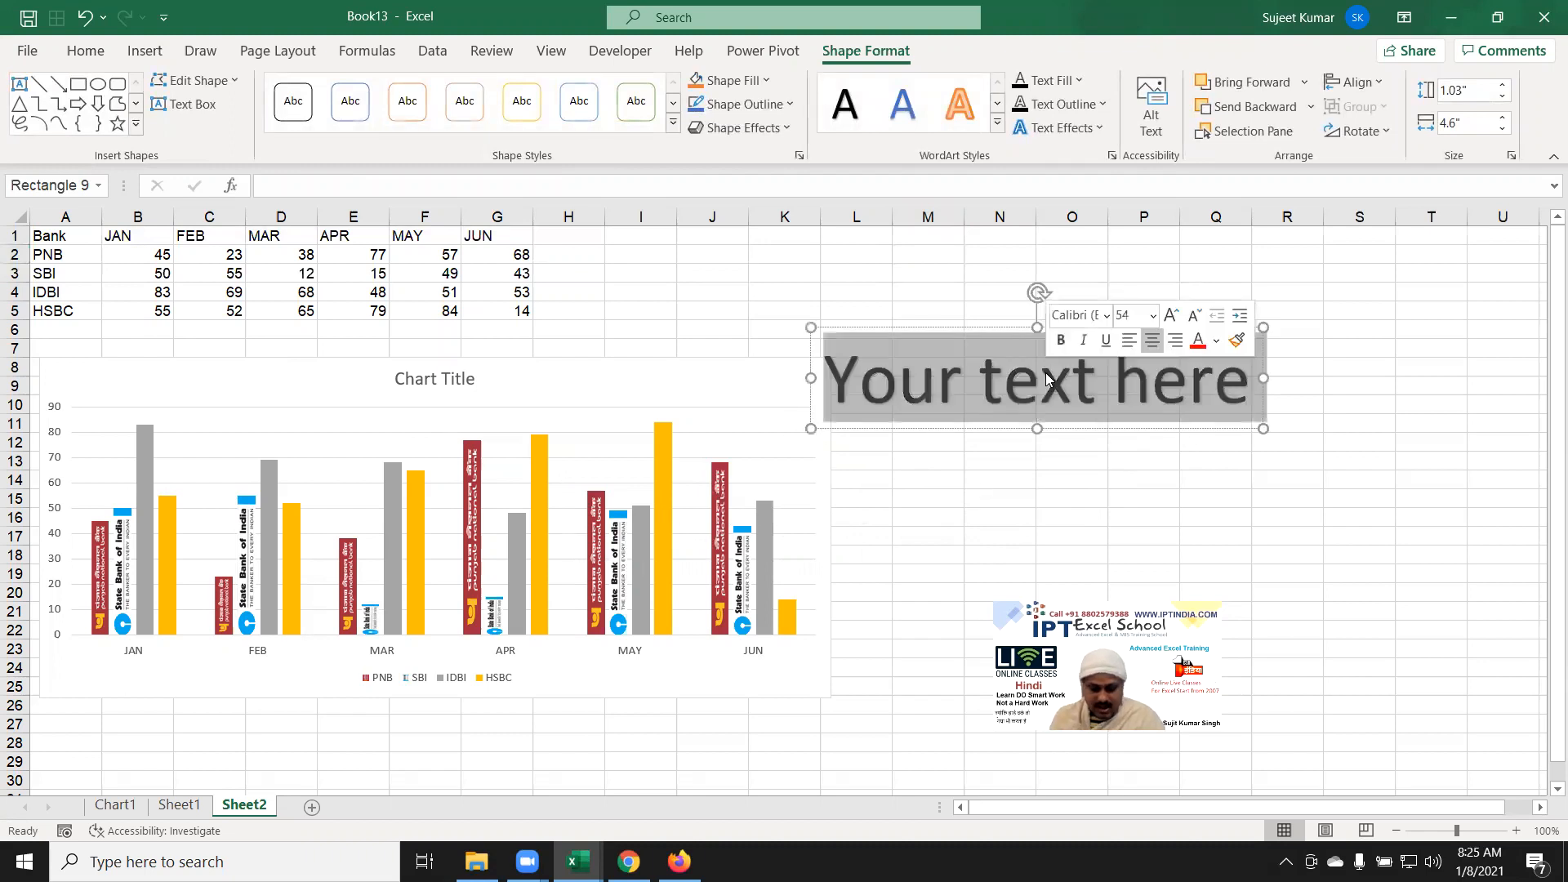
pyautogui.write('IDBI')
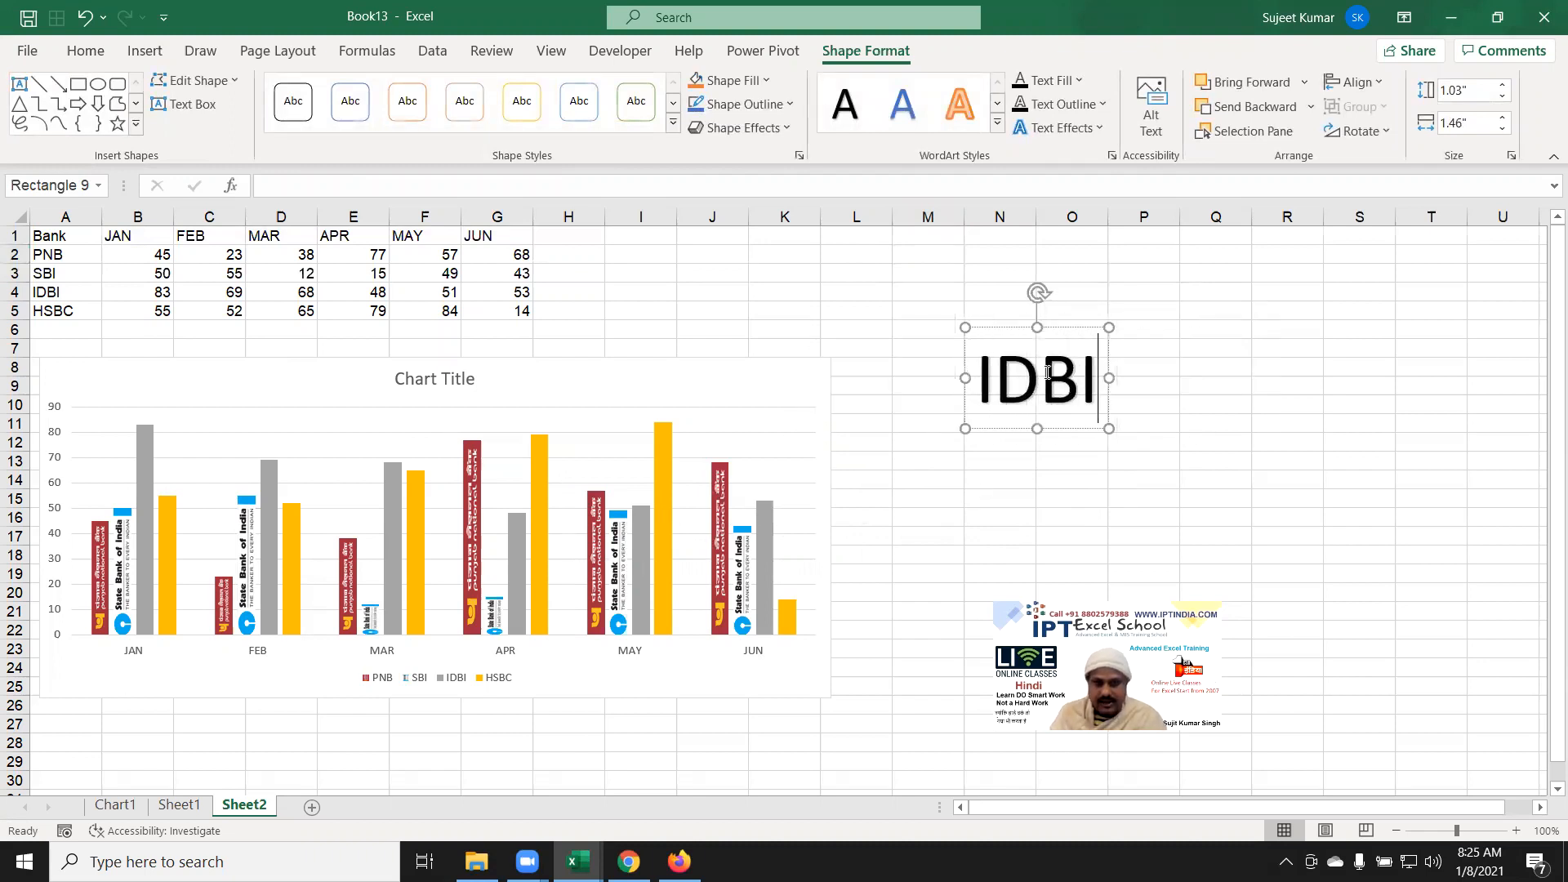
pyautogui.write(' Banks')
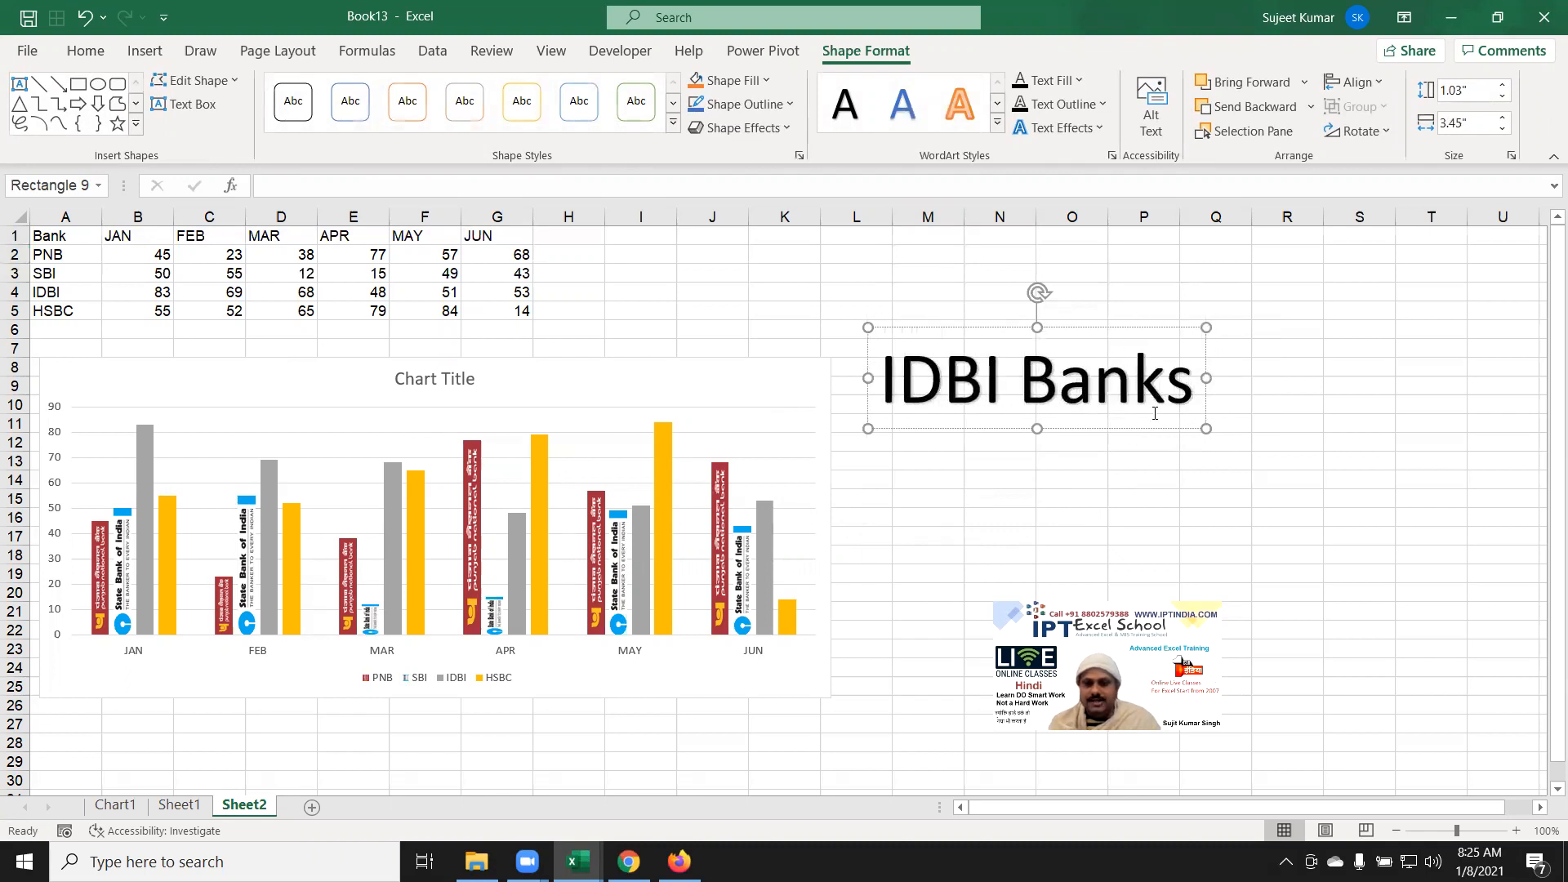
# Step: Give the IDBI Banks label a blue filled box style with white lettering
pyautogui.click(1159, 429)
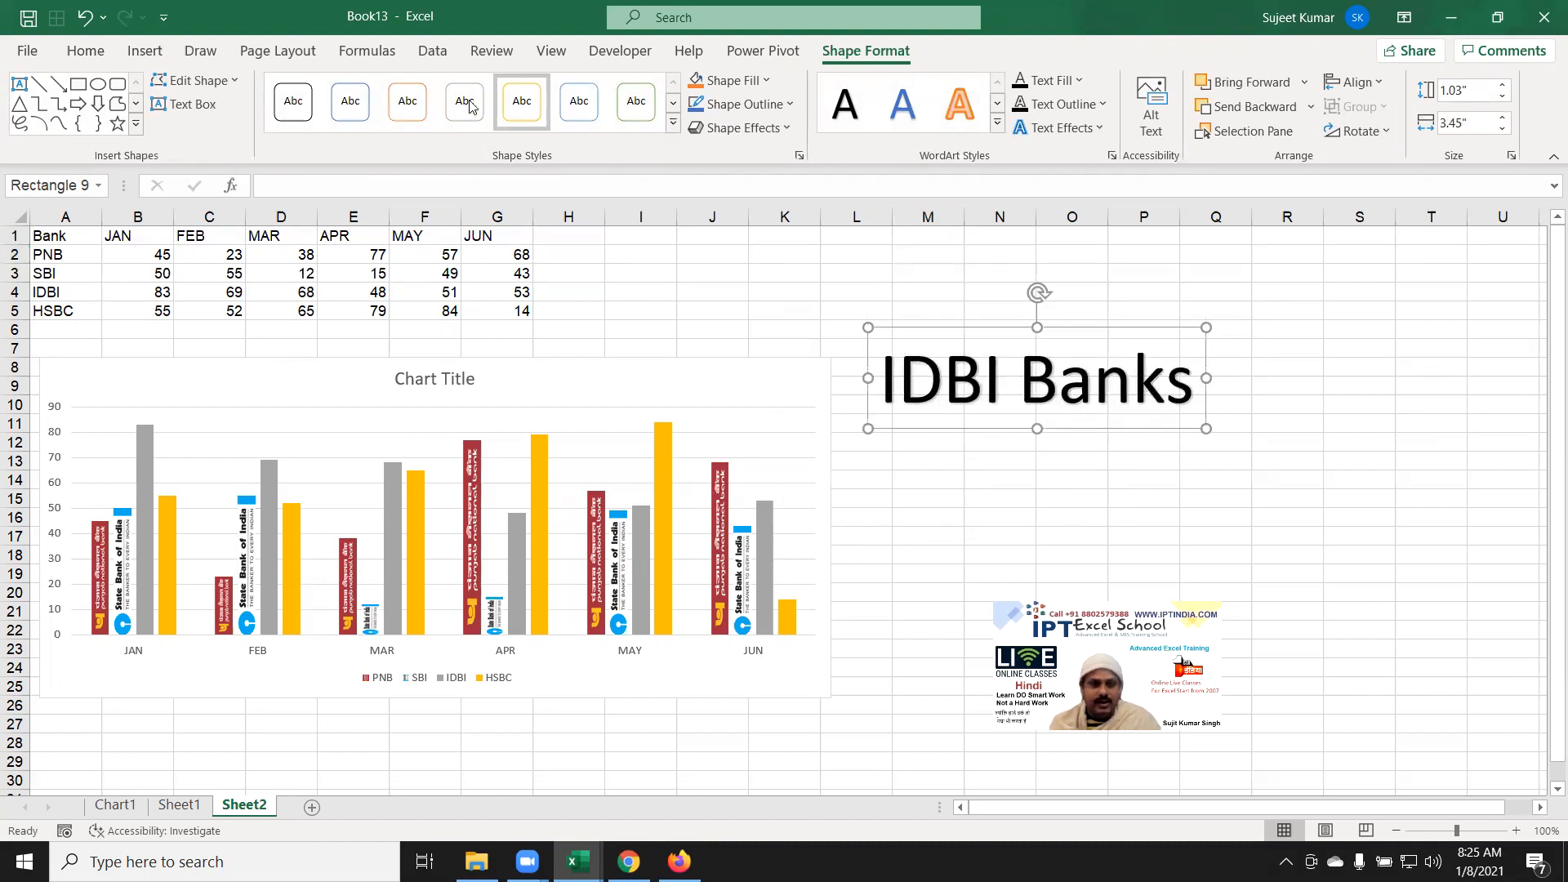
pyautogui.click(676, 124)
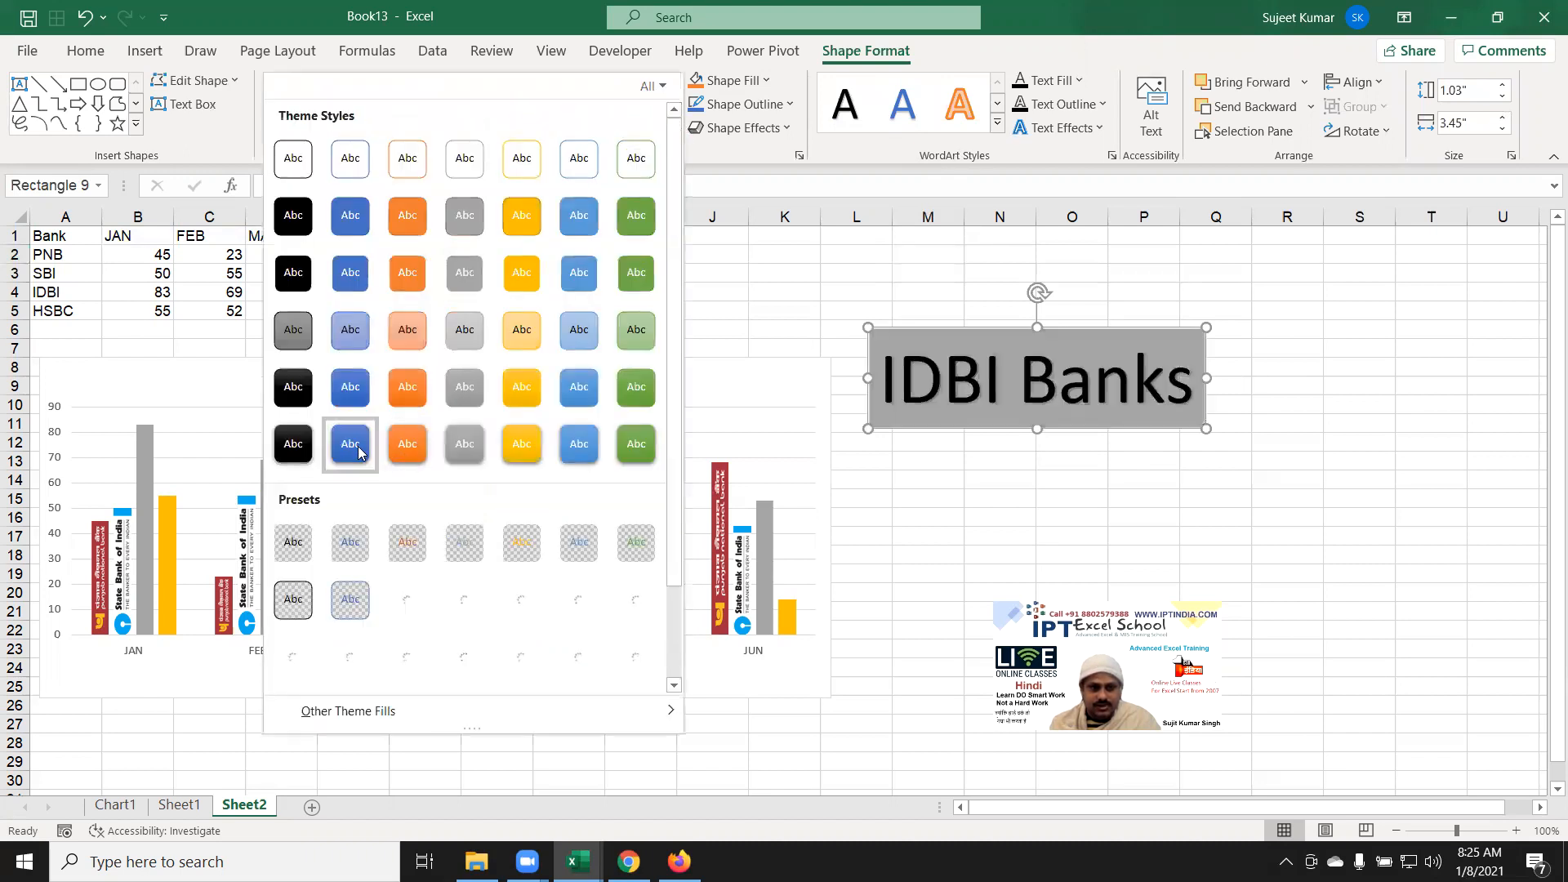
pyautogui.click(351, 445)
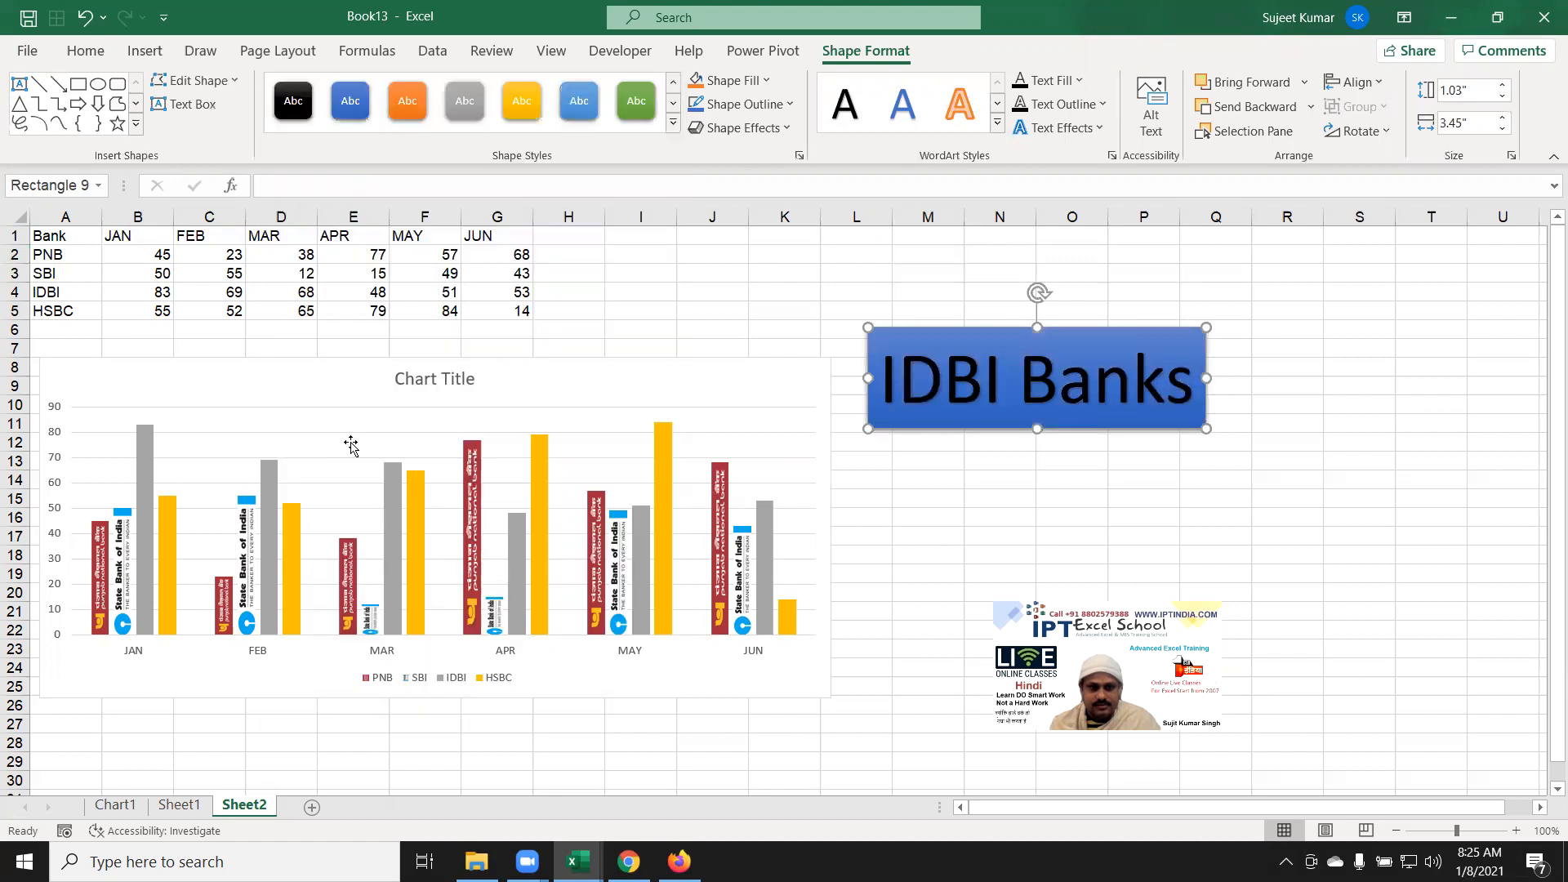
pyautogui.click(997, 123)
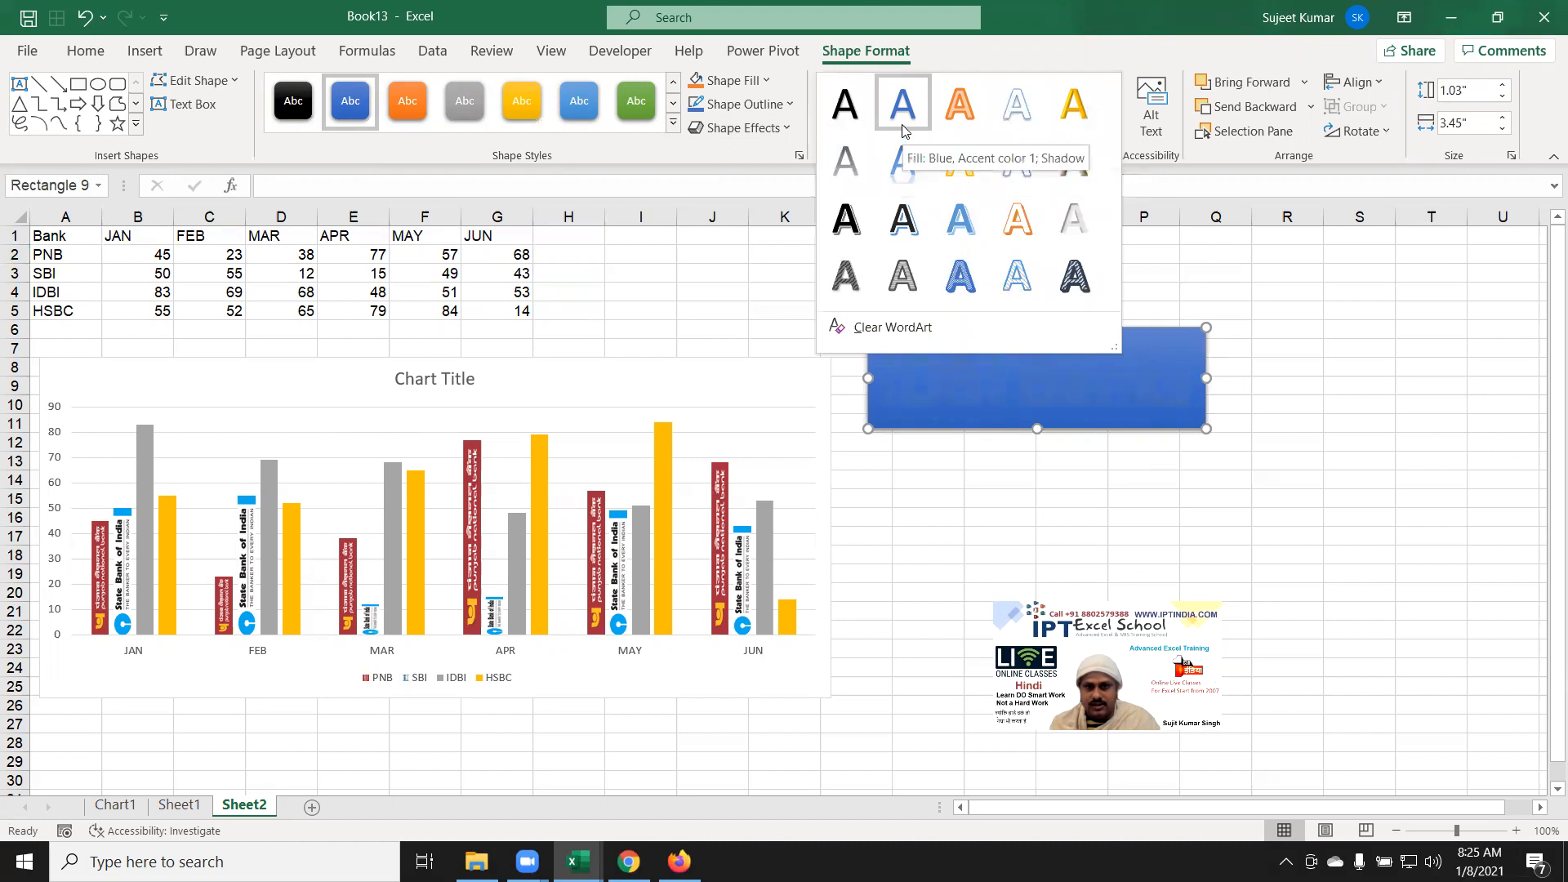
pyautogui.click(845, 104)
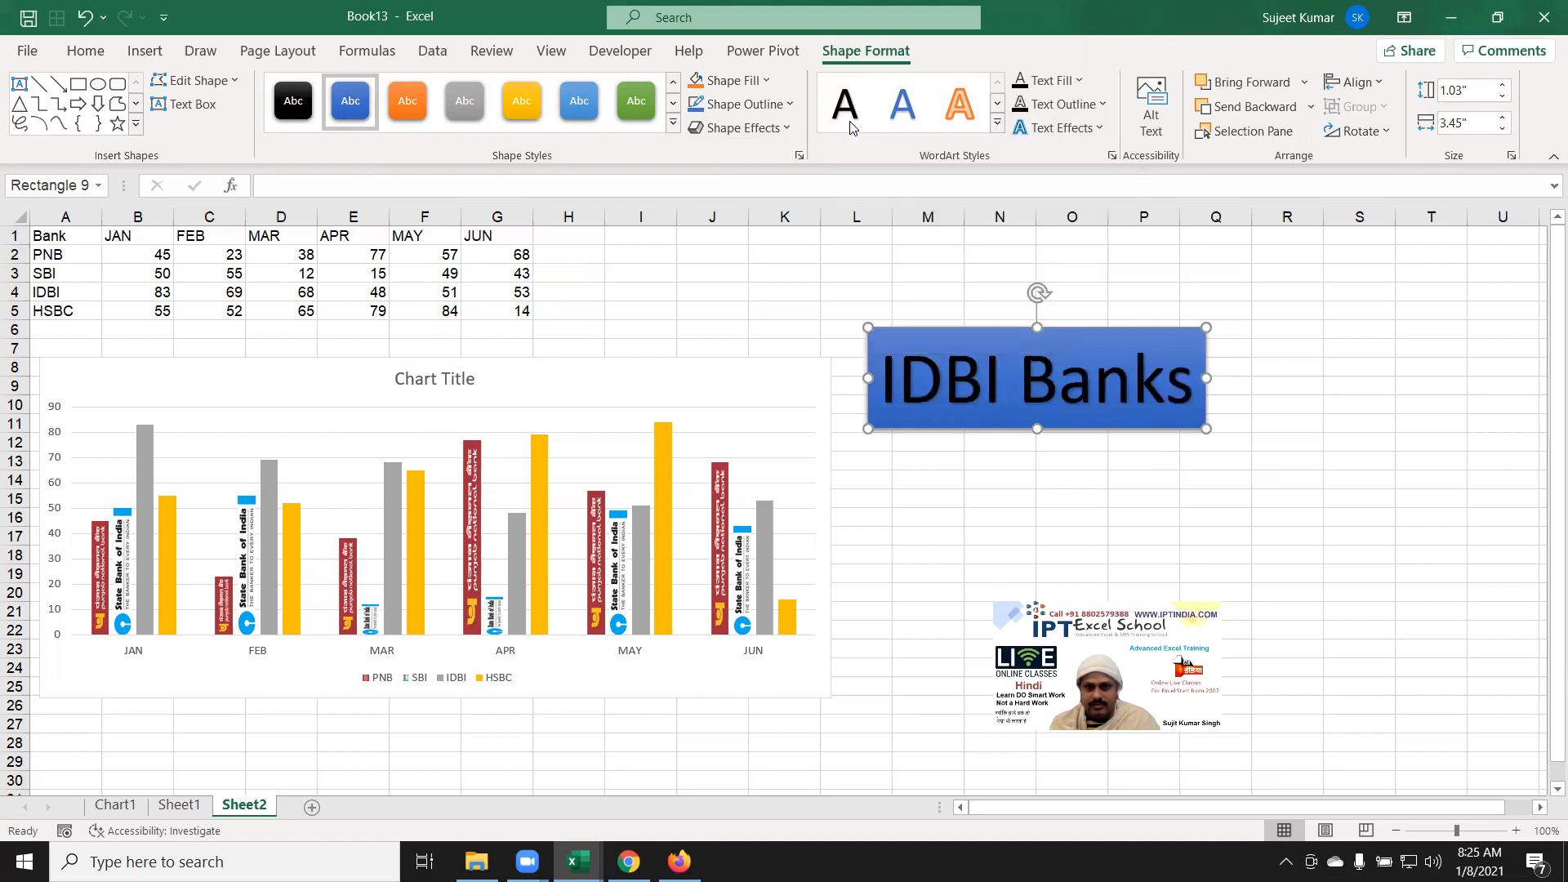
pyautogui.click(1077, 80)
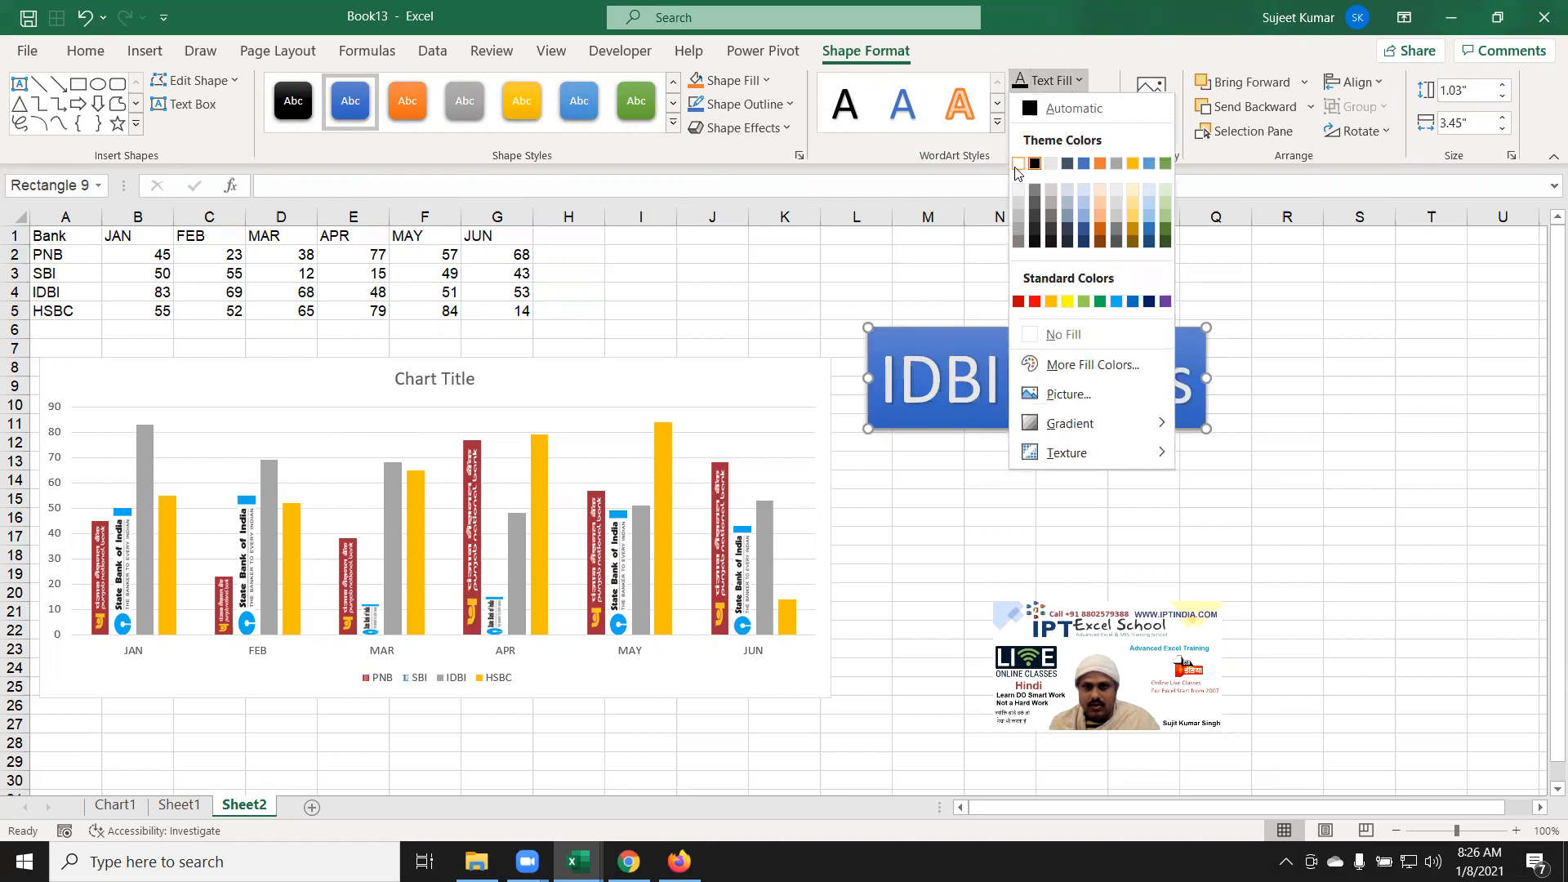
pyautogui.click(1051, 163)
pyautogui.click(833, 194)
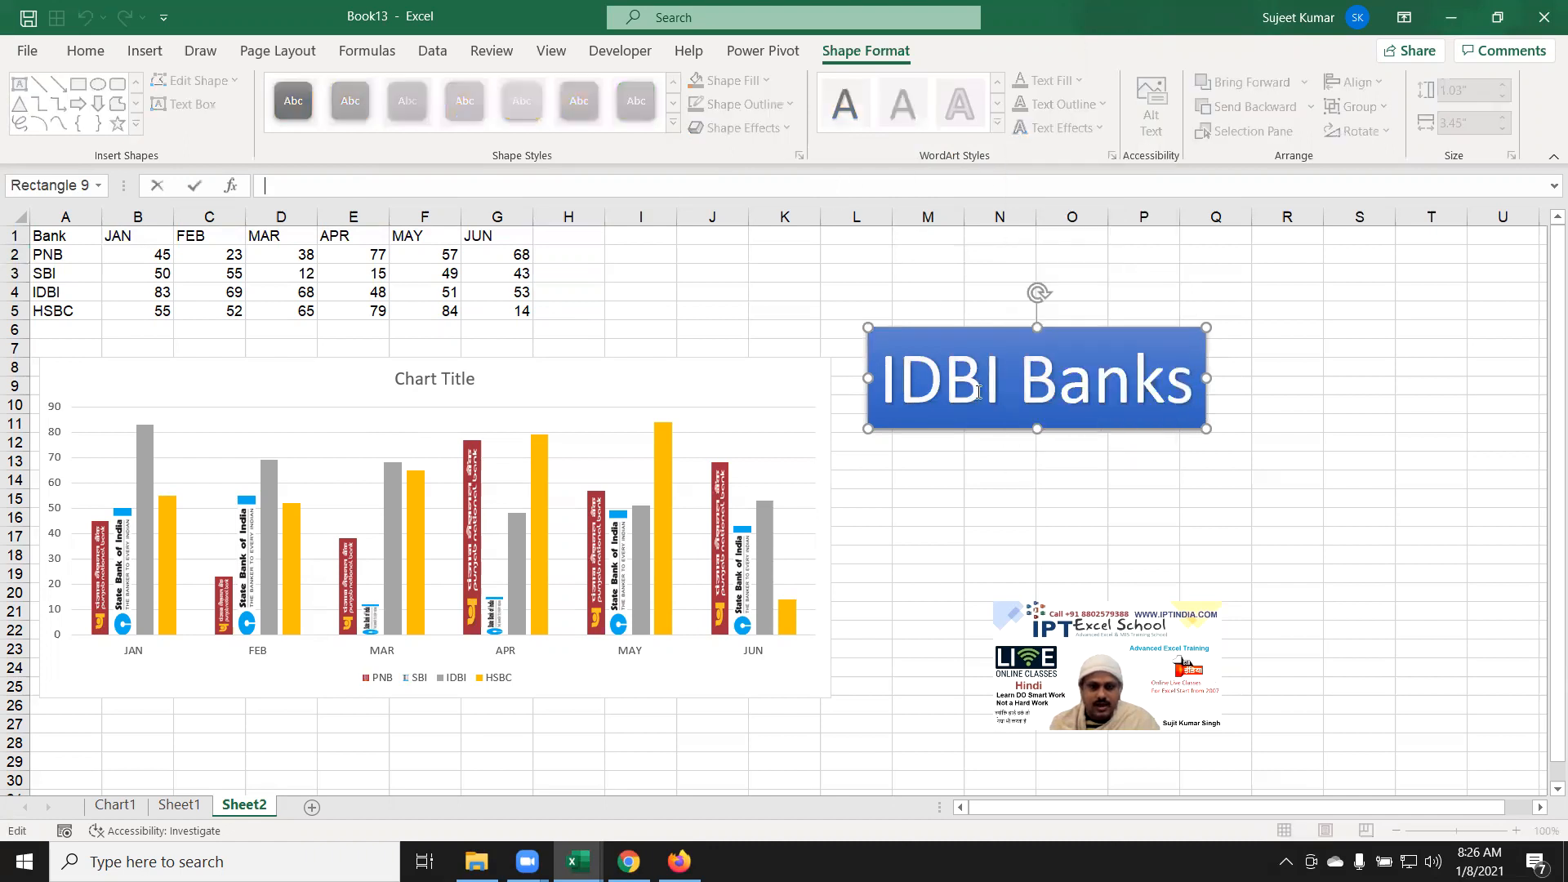
pyautogui.click(922, 287)
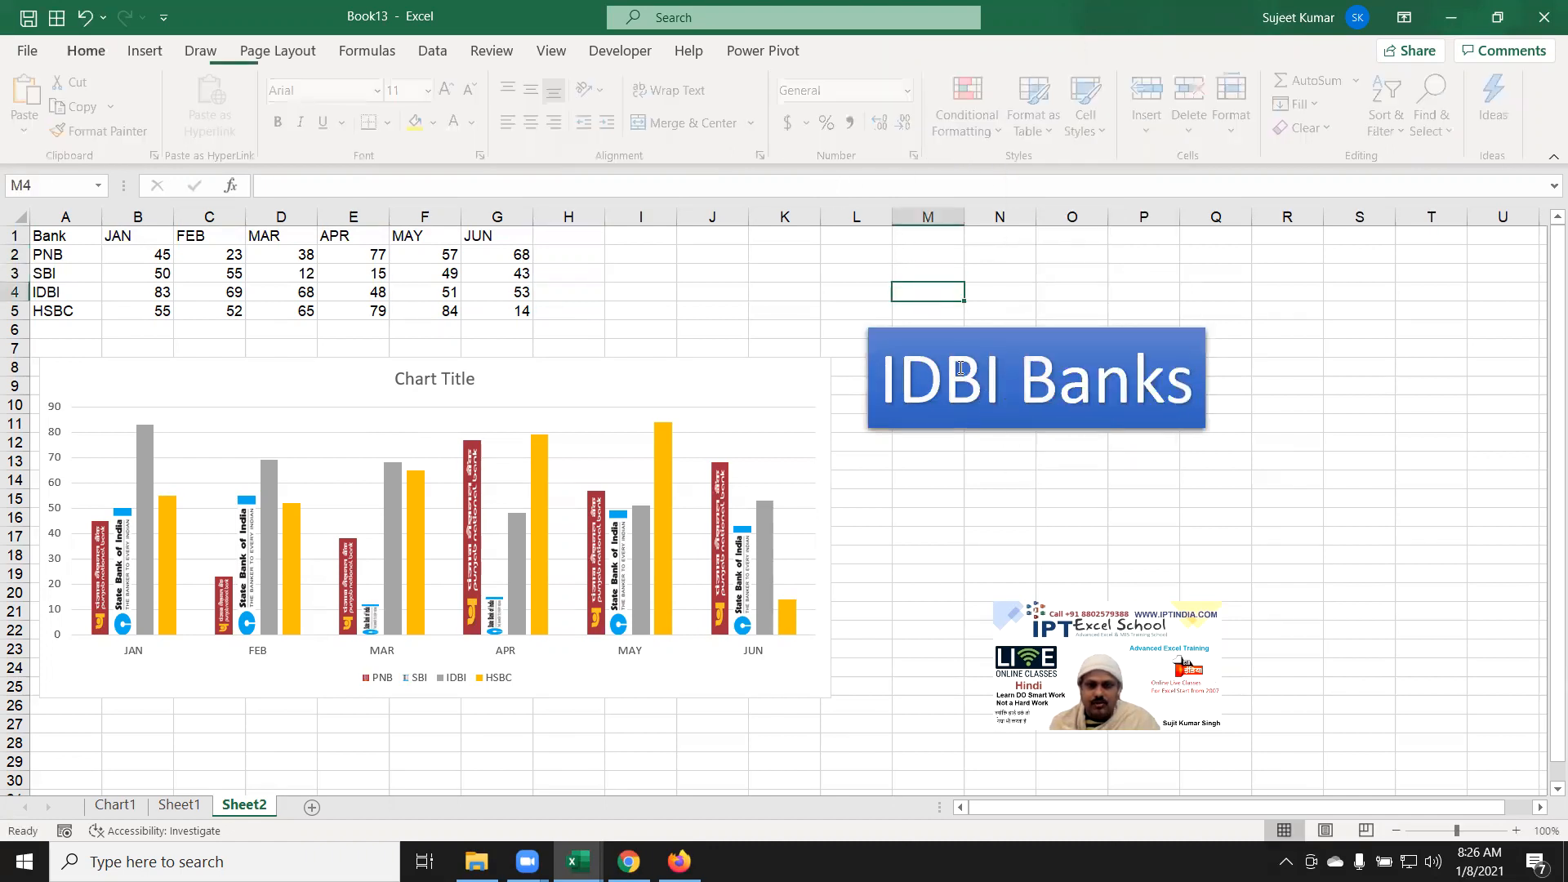
# Step: Copy the IDBI Banks label and paste it as a picture below the original
pyautogui.click(978, 426)
pyautogui.moveTo(948, 365); pyautogui.dragTo(930, 330)
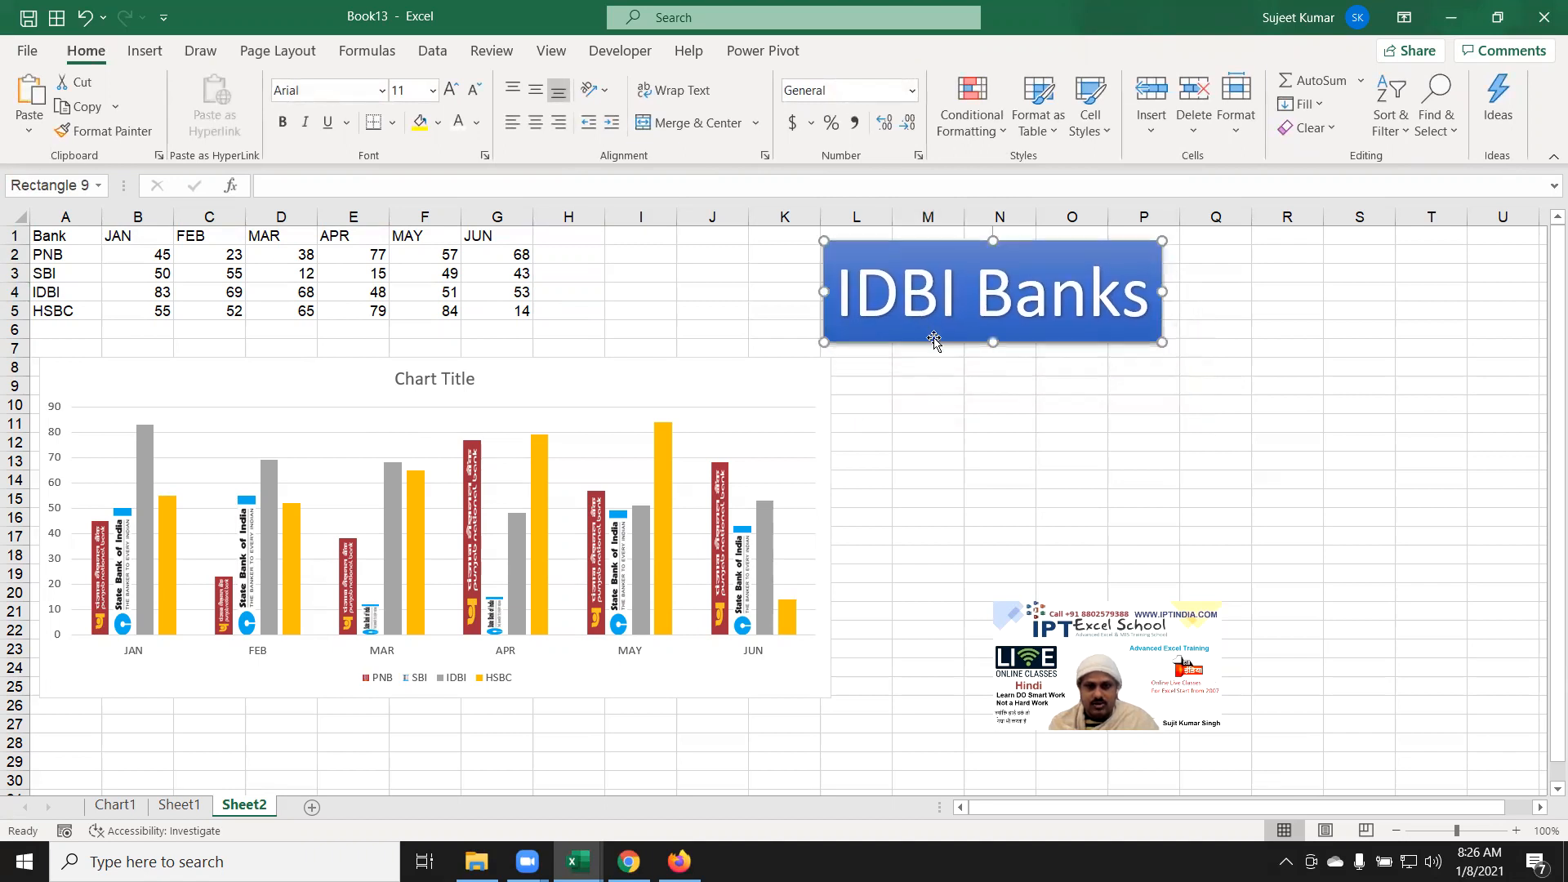
pyautogui.press('Escape')
pyautogui.press('Escape')
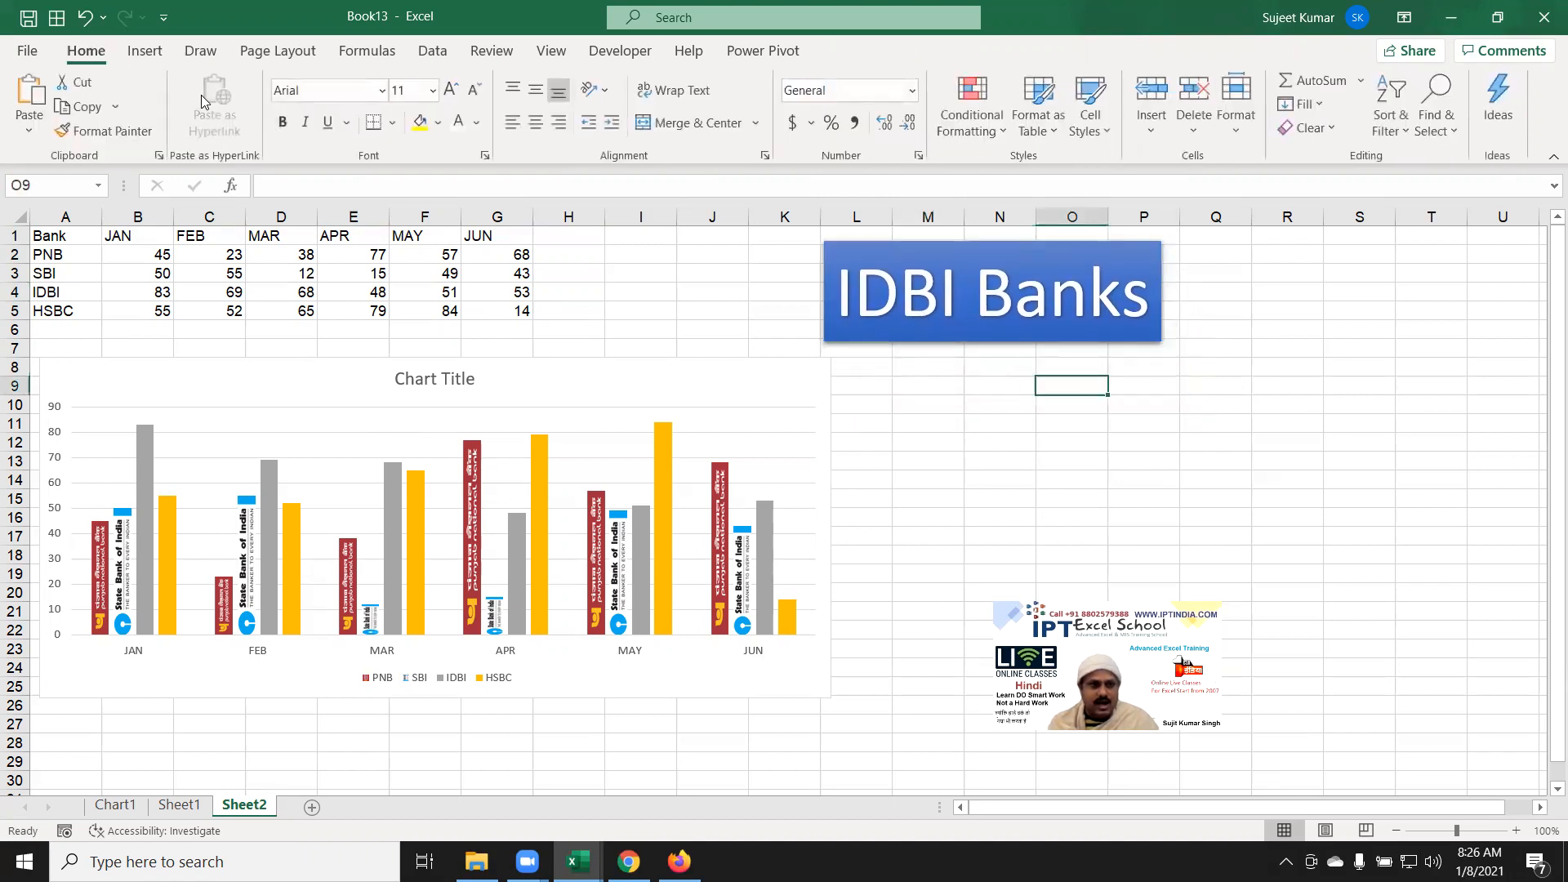
pyautogui.click(29, 126)
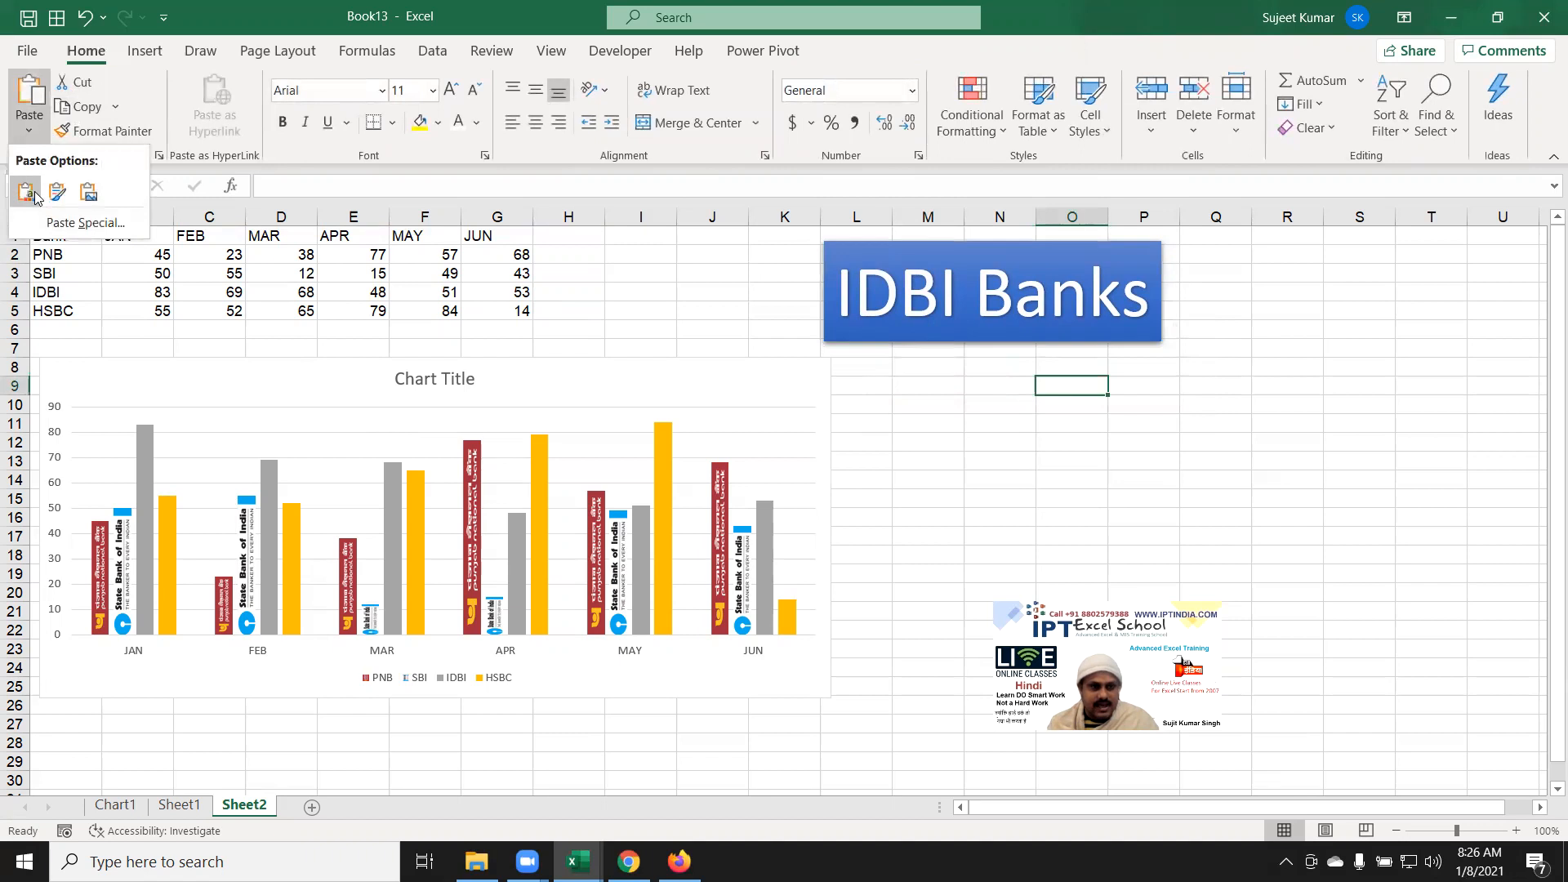
pyautogui.click(94, 194)
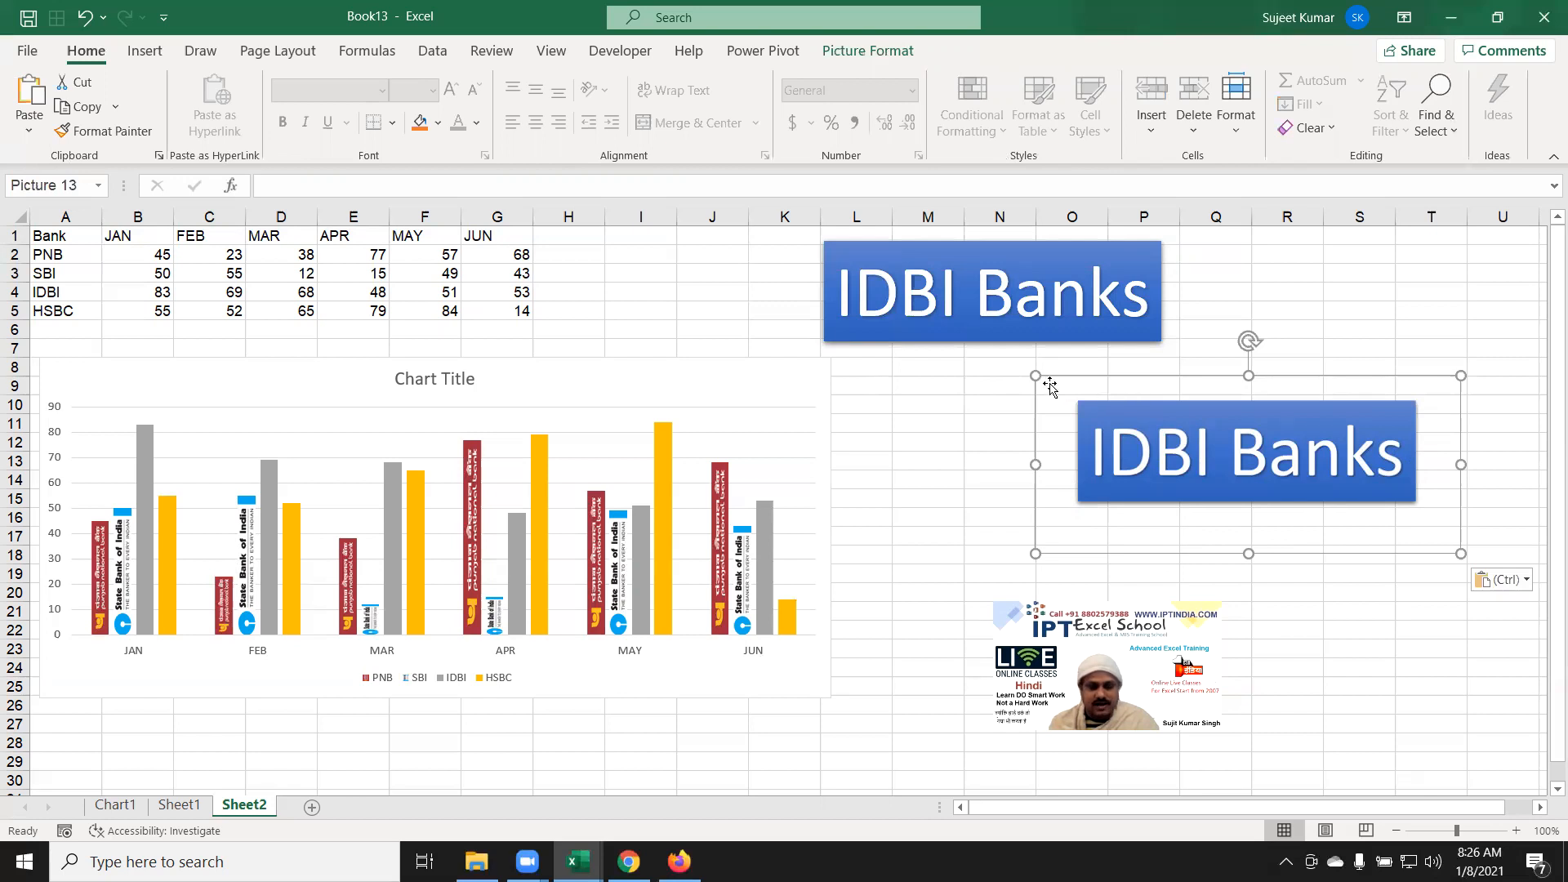
pyautogui.moveTo(1115, 483); pyautogui.dragTo(1000, 473)
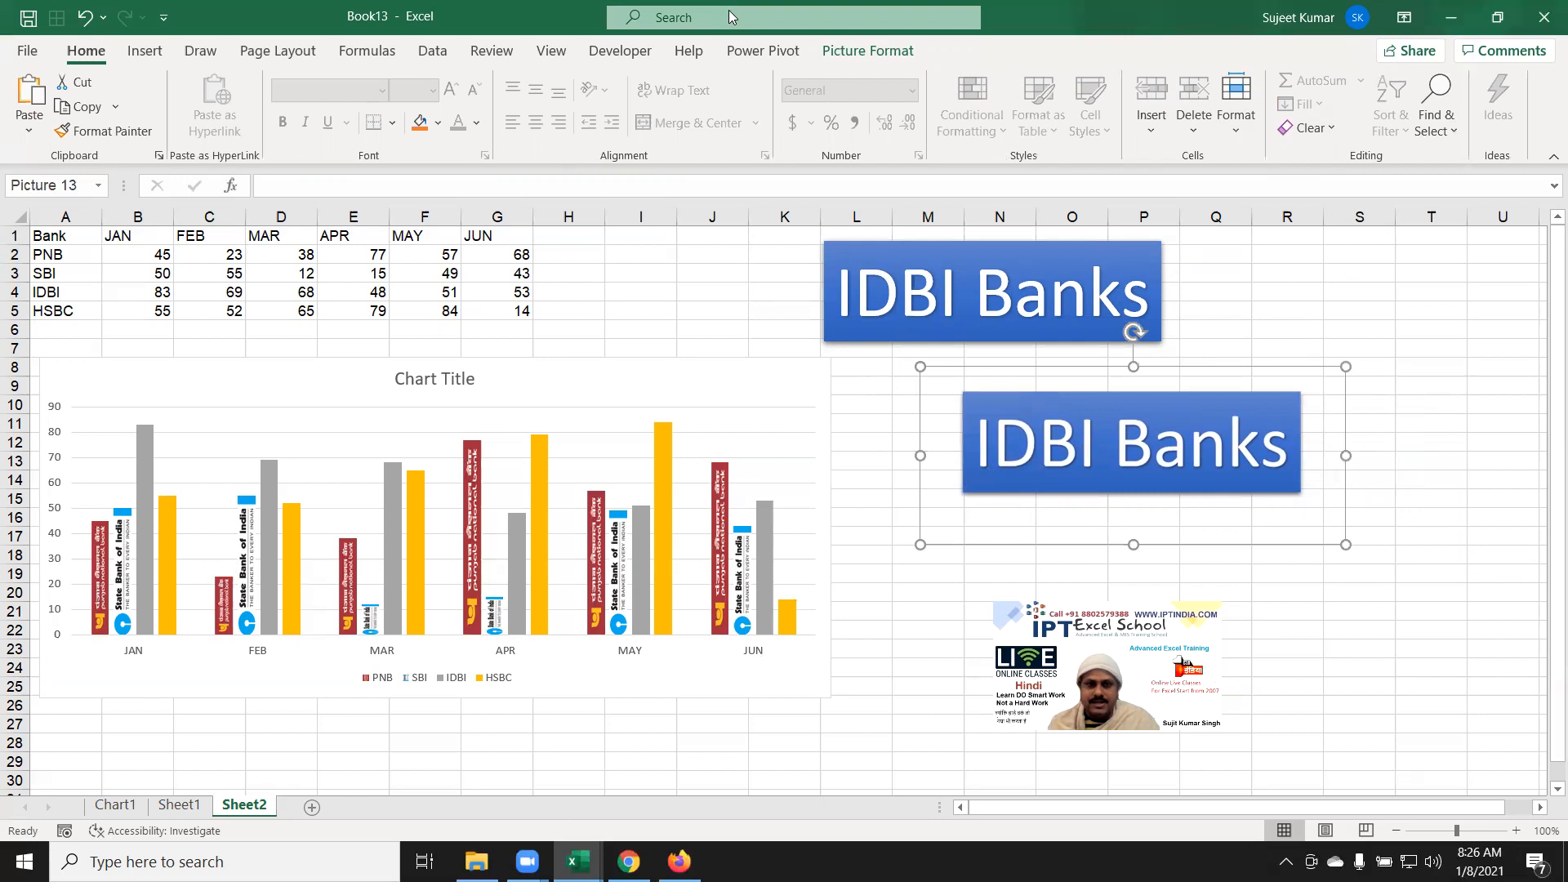
# Step: Crop the pasted IDBI picture down to its blue area
pyautogui.click(860, 53)
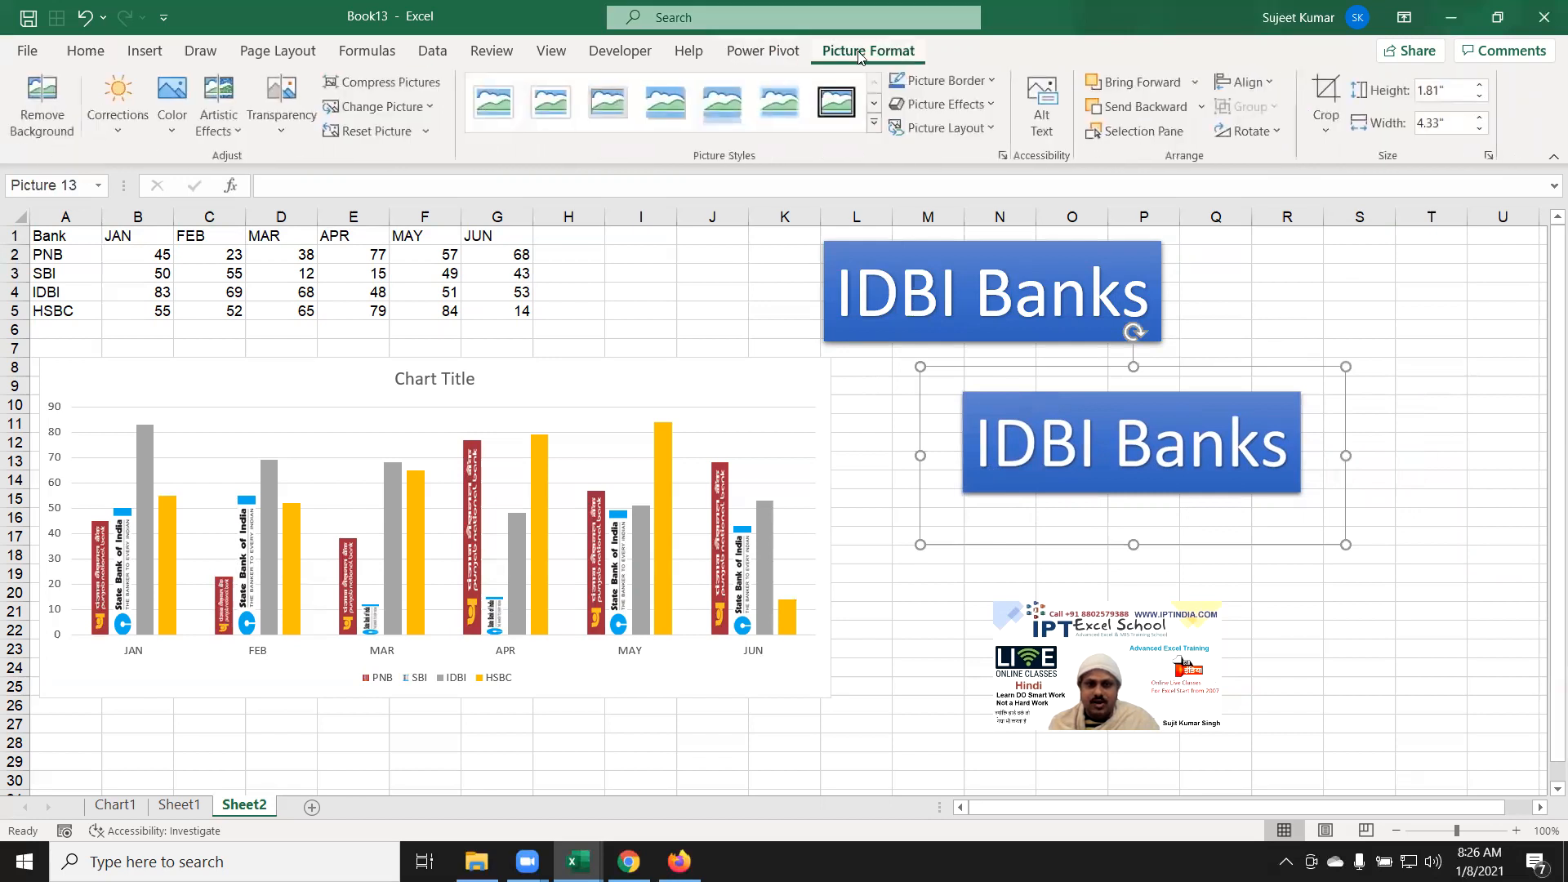
pyautogui.click(1259, 134)
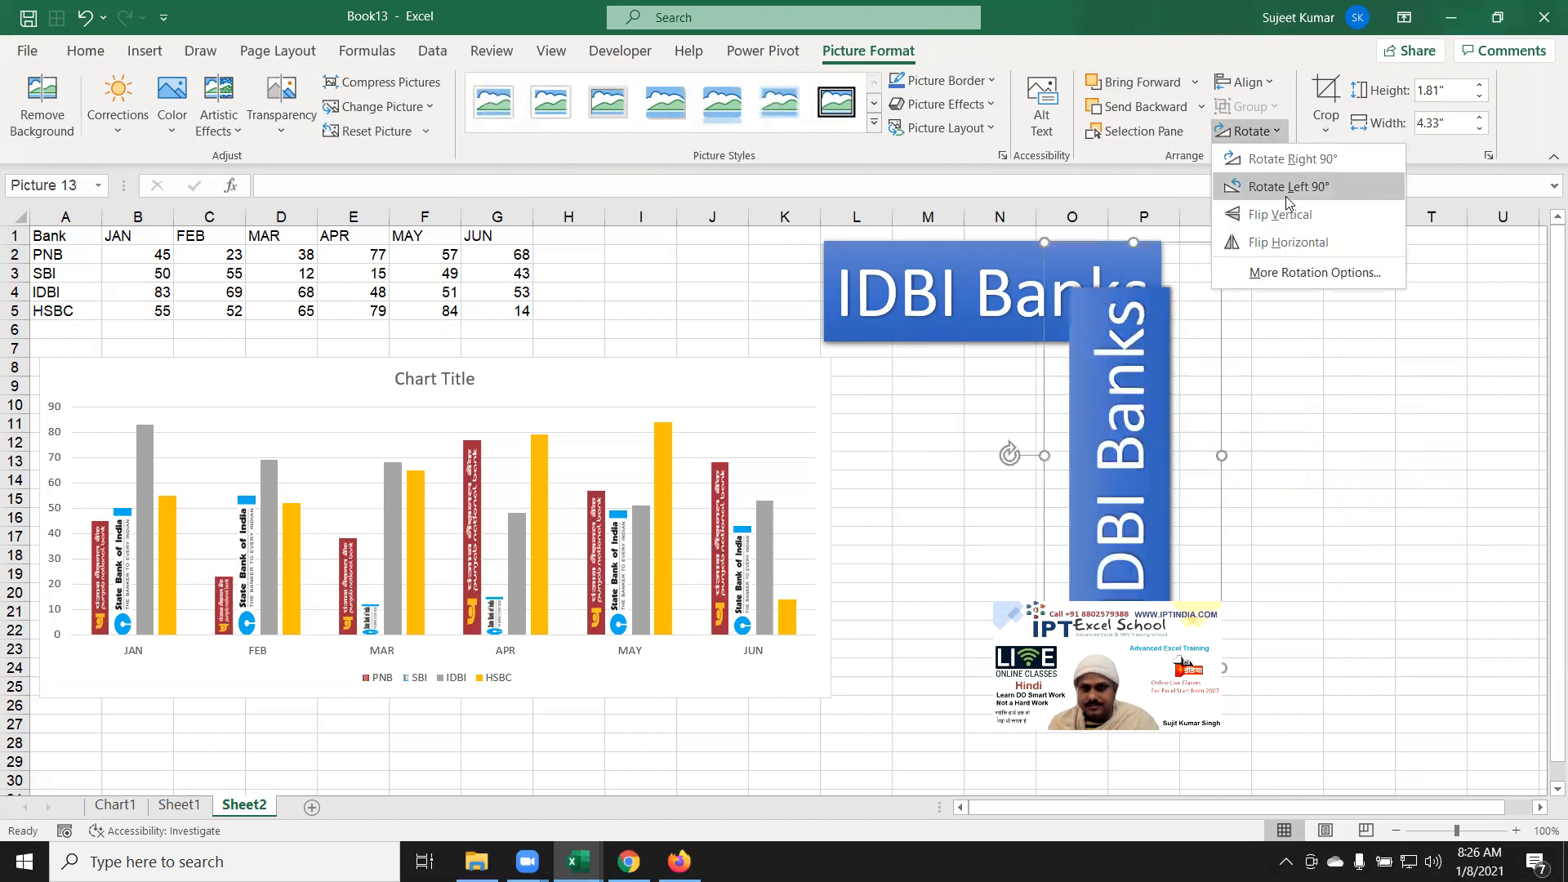
pyautogui.click(1328, 92)
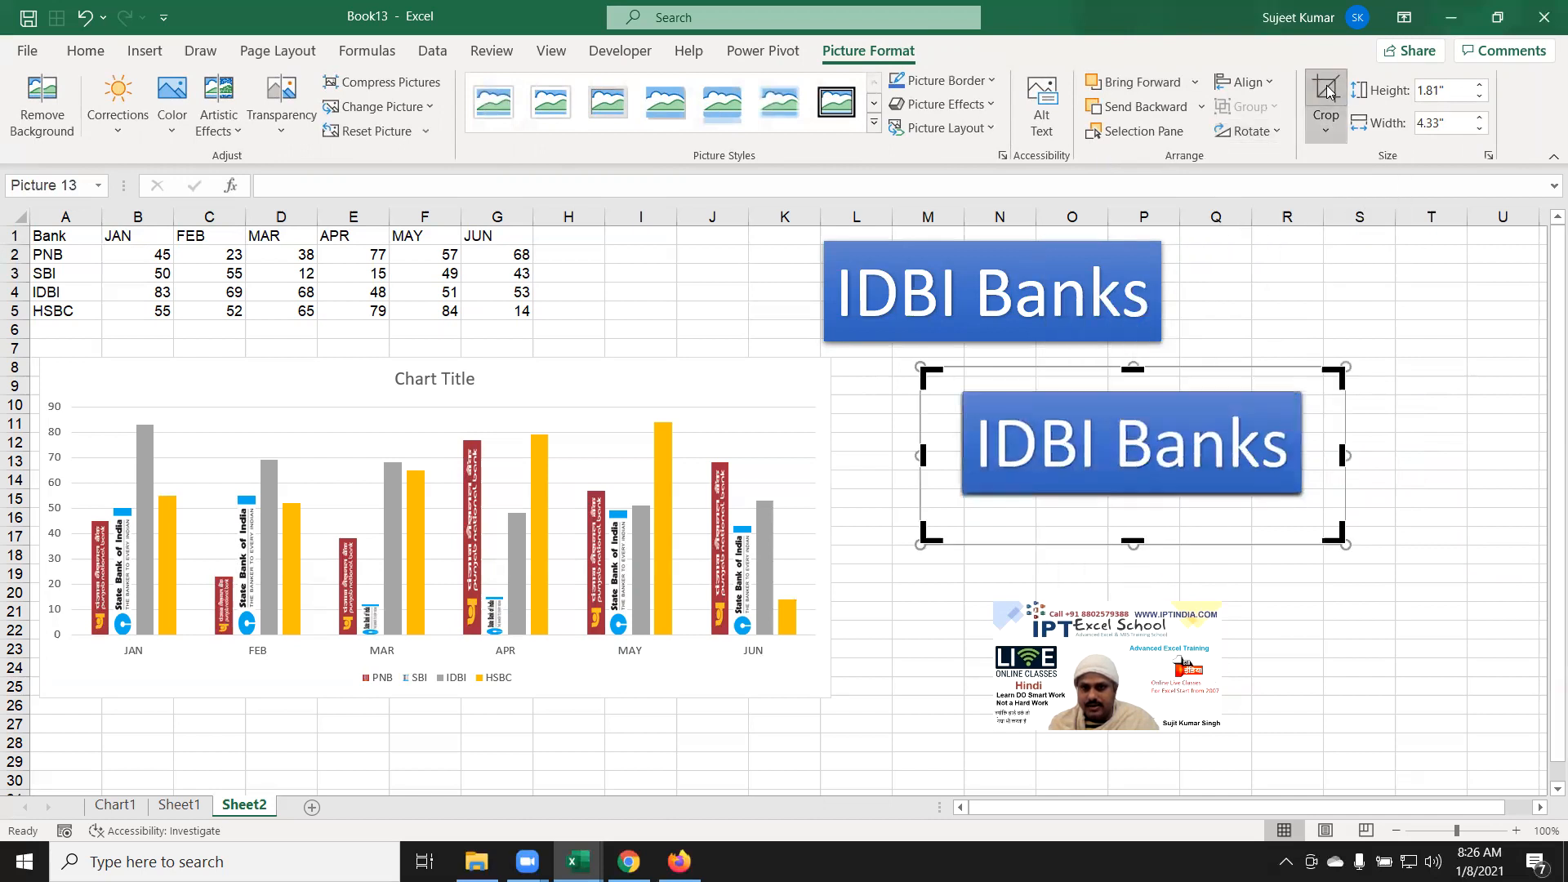
pyautogui.moveTo(1334, 531); pyautogui.dragTo(1301, 490)
pyautogui.moveTo(931, 374); pyautogui.dragTo(965, 395)
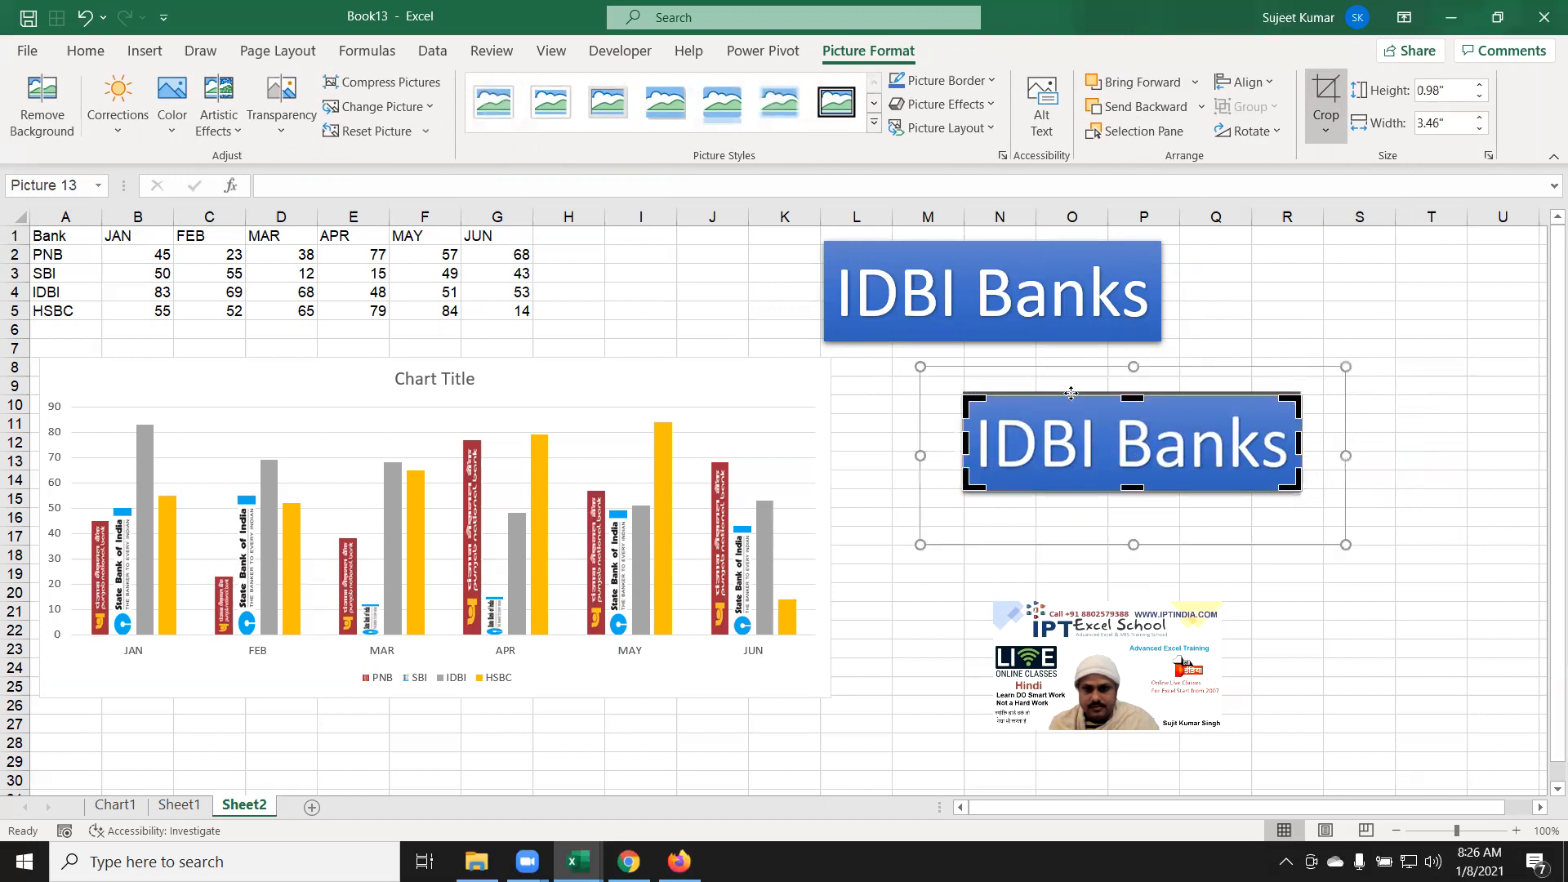
pyautogui.click(1343, 282)
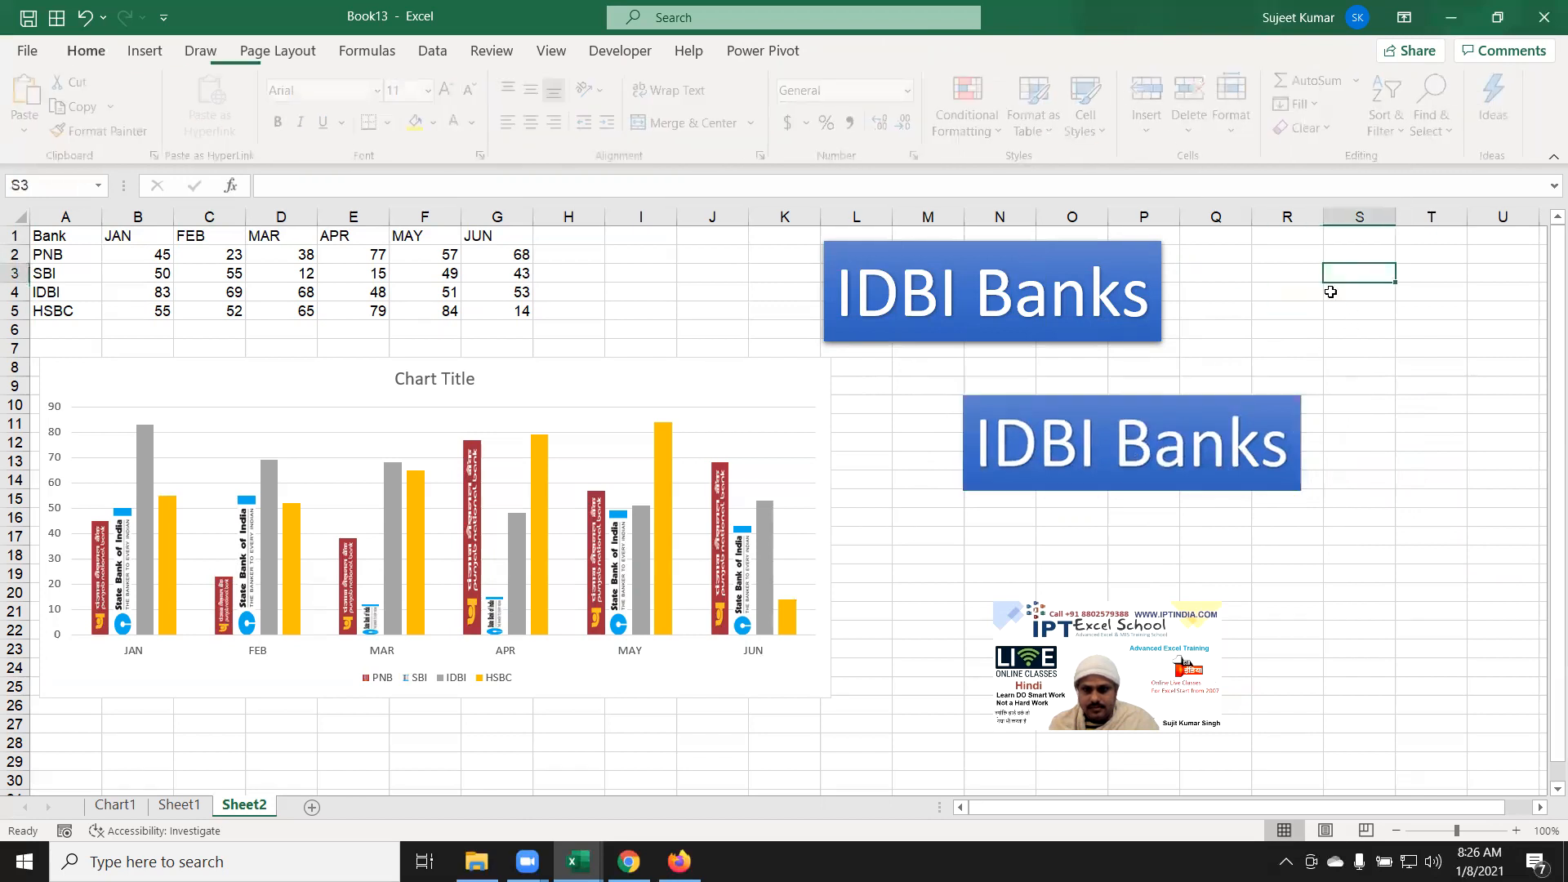
pyautogui.click(1212, 406)
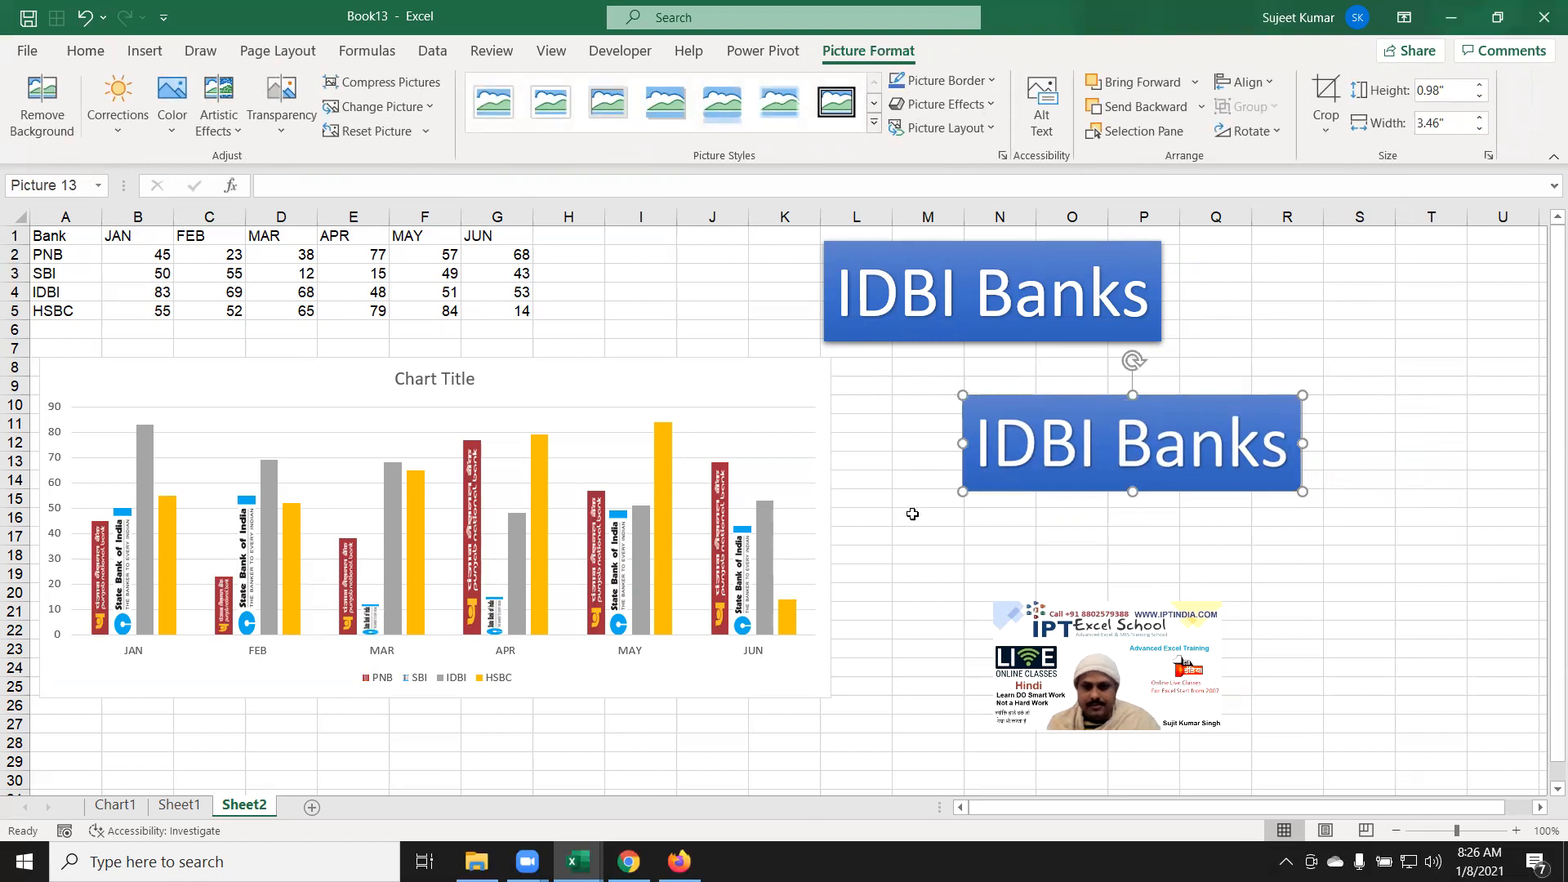
pyautogui.click(1359, 272)
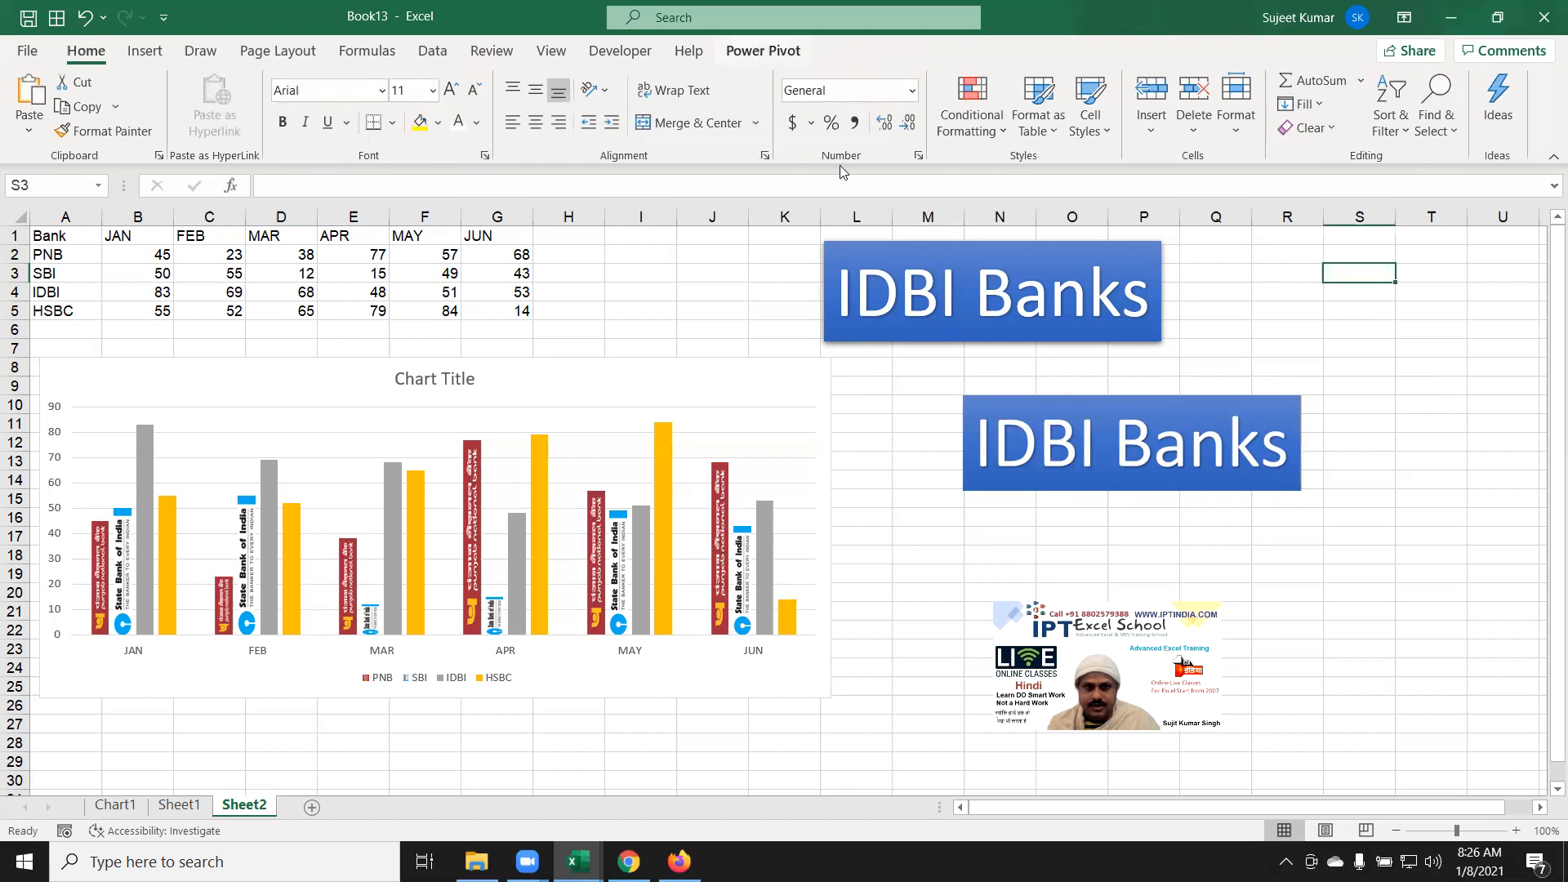
# Step: Rotate the cropped IDBI Banks picture 90° left and move it into column R
pyautogui.click(1016, 483)
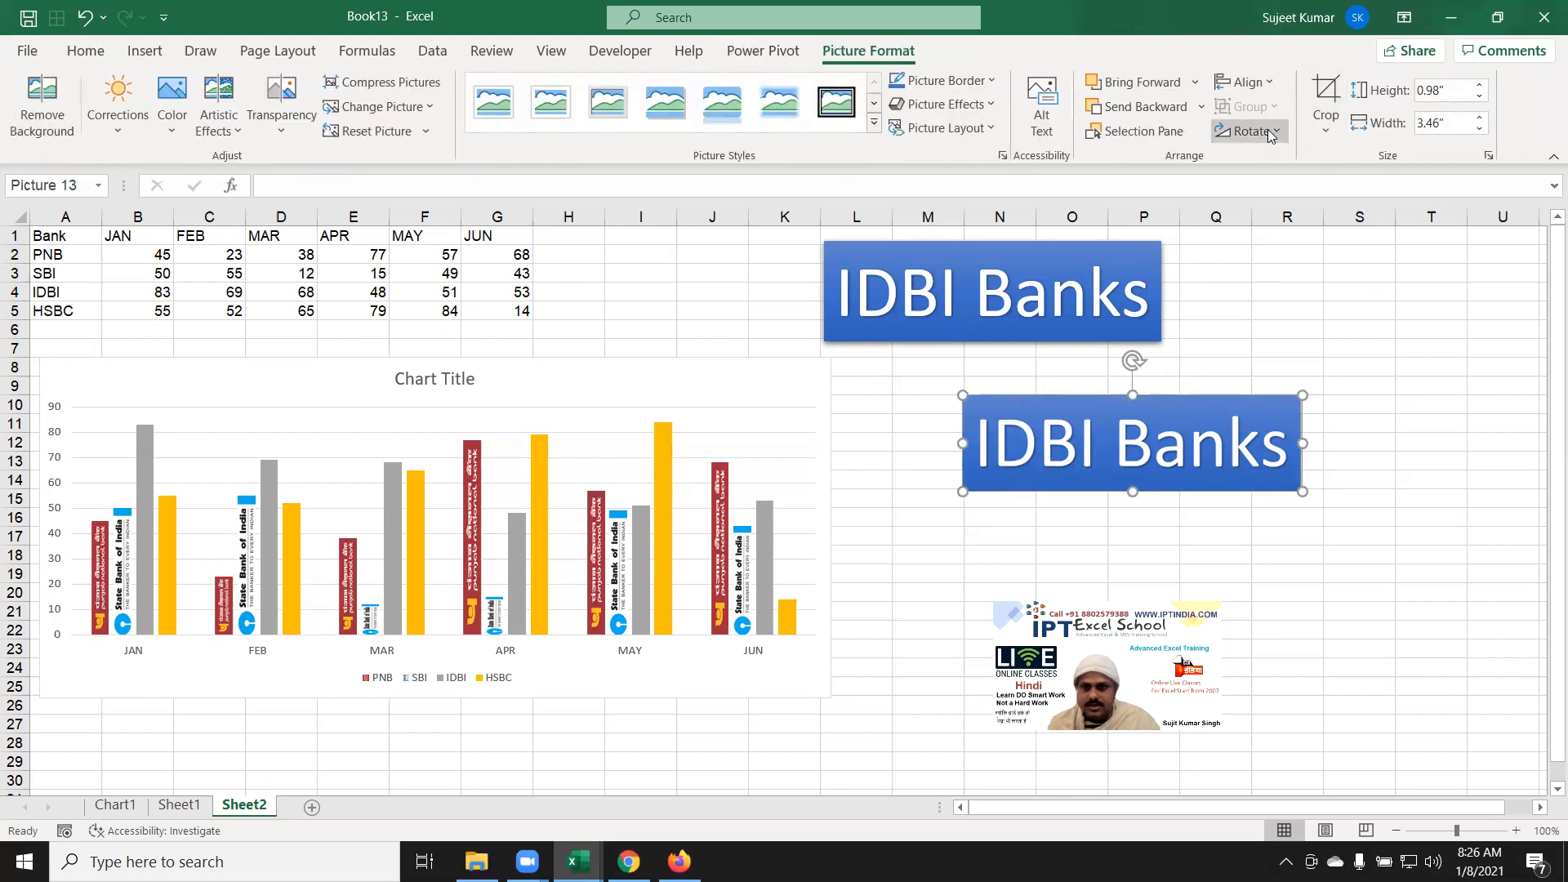
pyautogui.click(1247, 131)
pyautogui.click(1276, 188)
pyautogui.moveTo(1138, 400); pyautogui.dragTo(1293, 380)
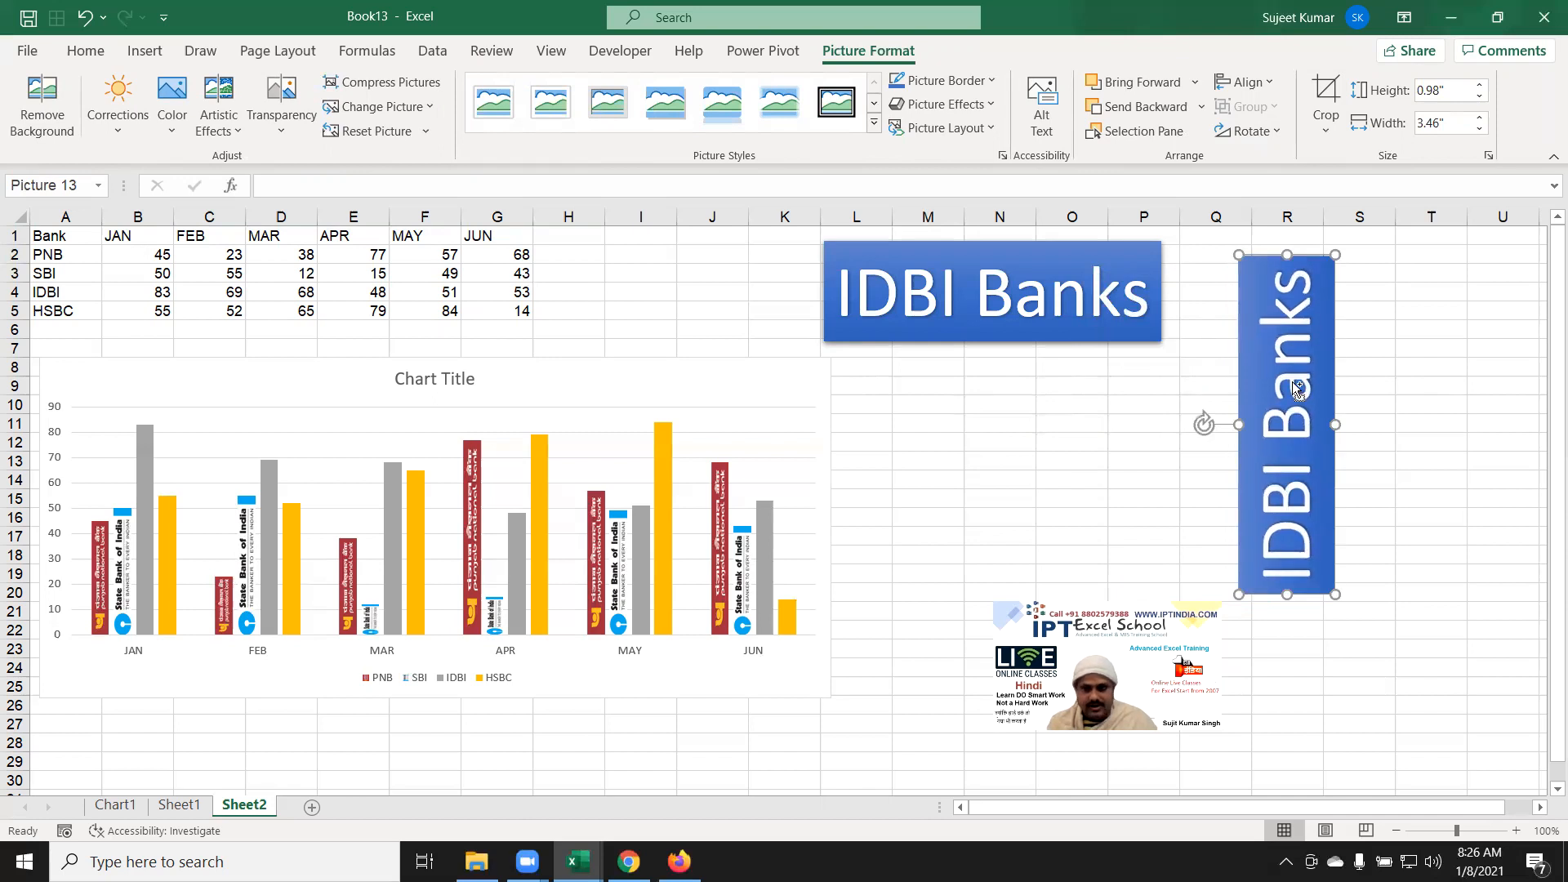
pyautogui.click(155, 605)
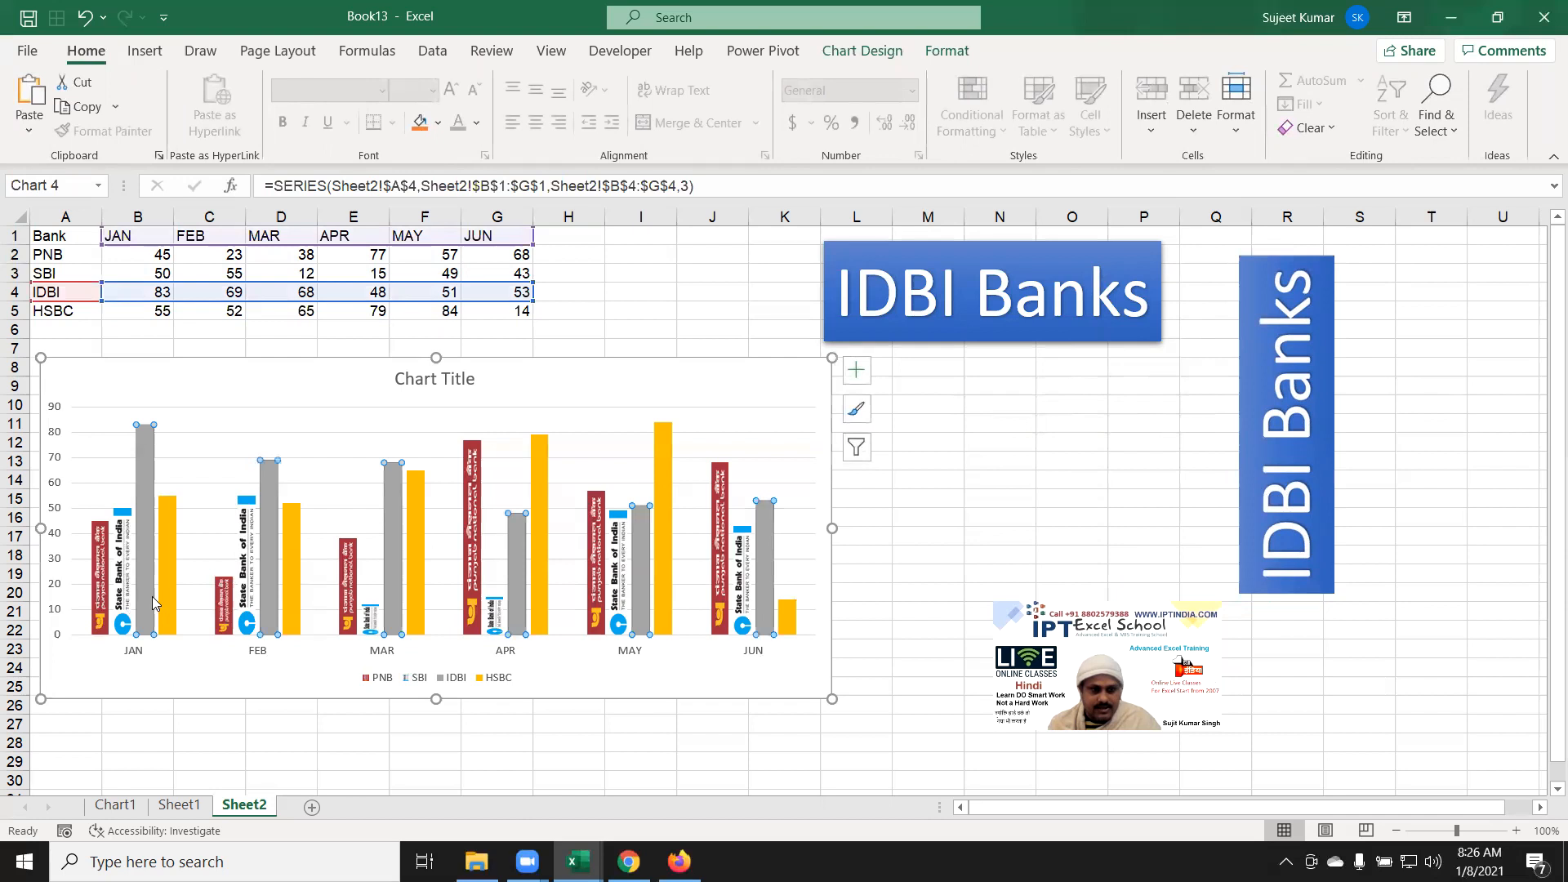
# Step: Give the IDBI column series a picture fill from the copied IDBI Banks image
pyautogui.rightClick(149, 602)
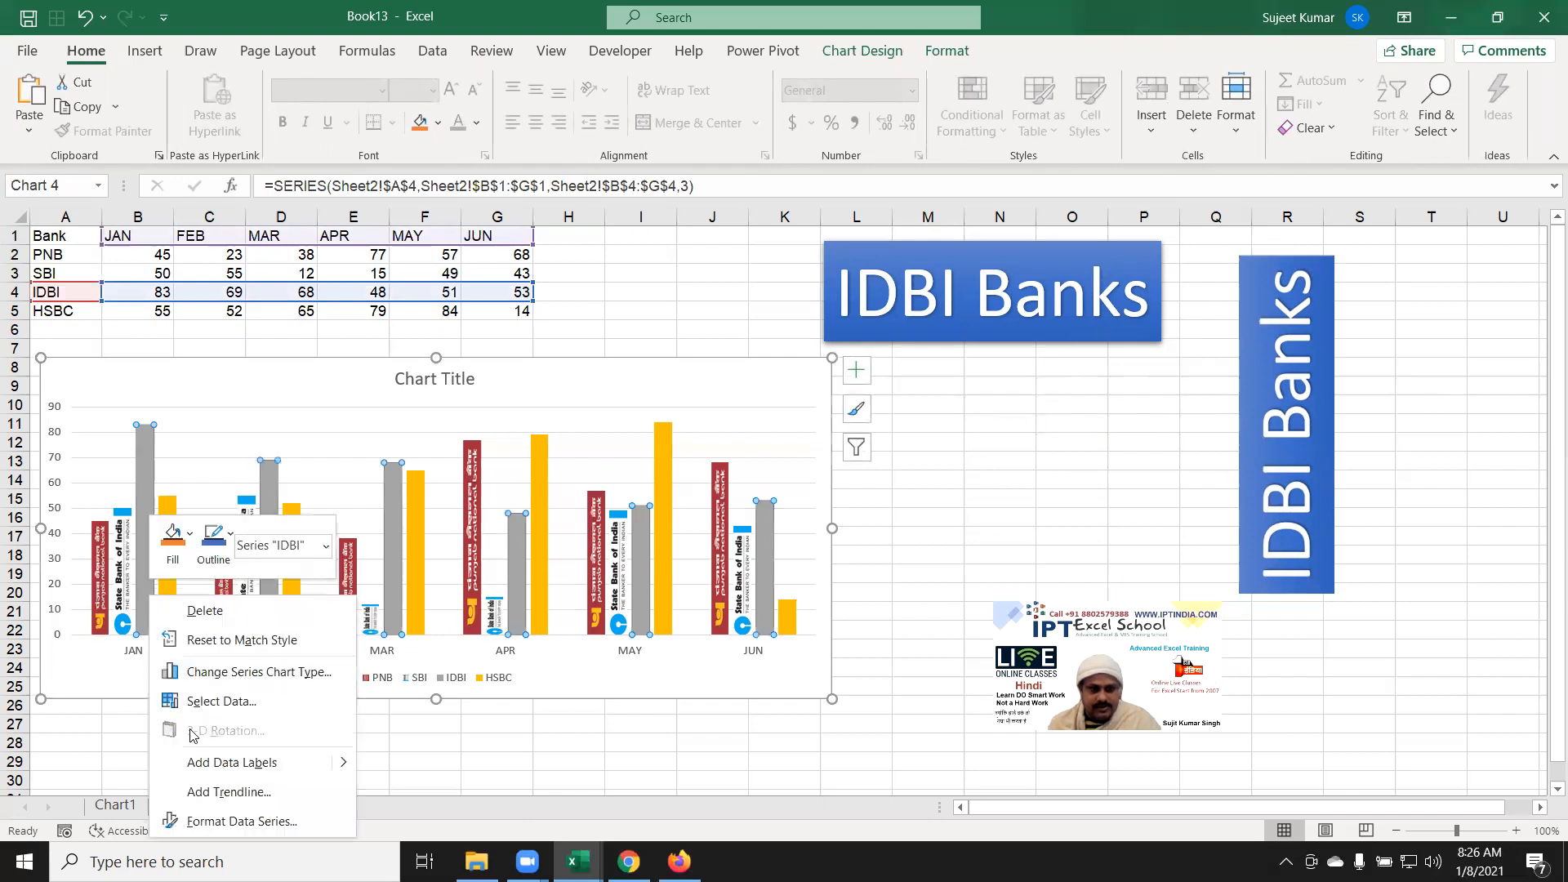
pyautogui.click(228, 822)
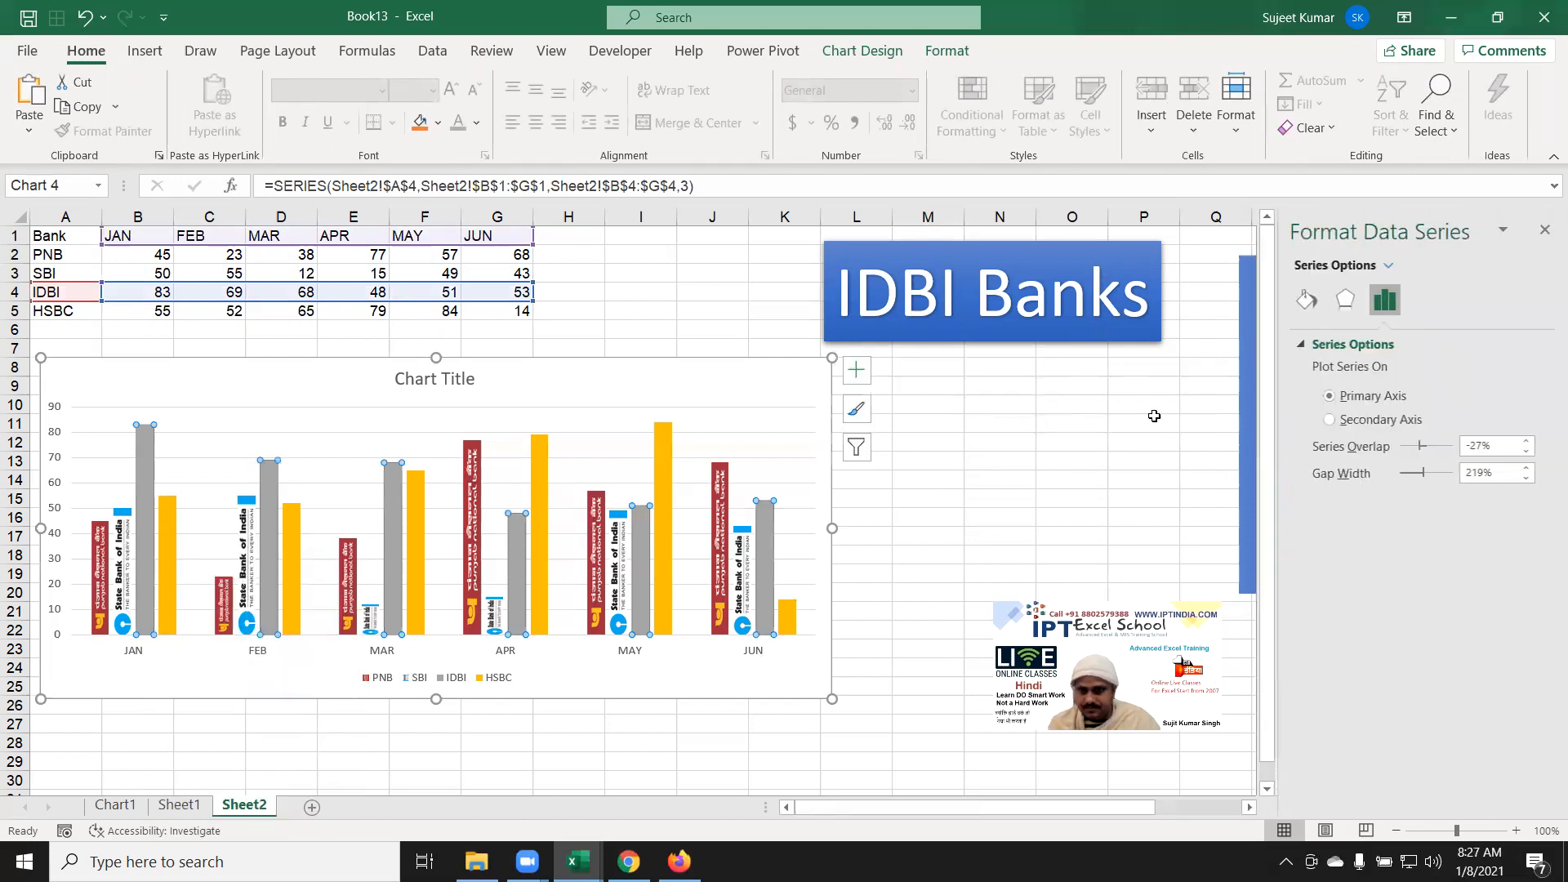
pyautogui.click(1305, 301)
pyautogui.click(1319, 344)
pyautogui.click(1319, 444)
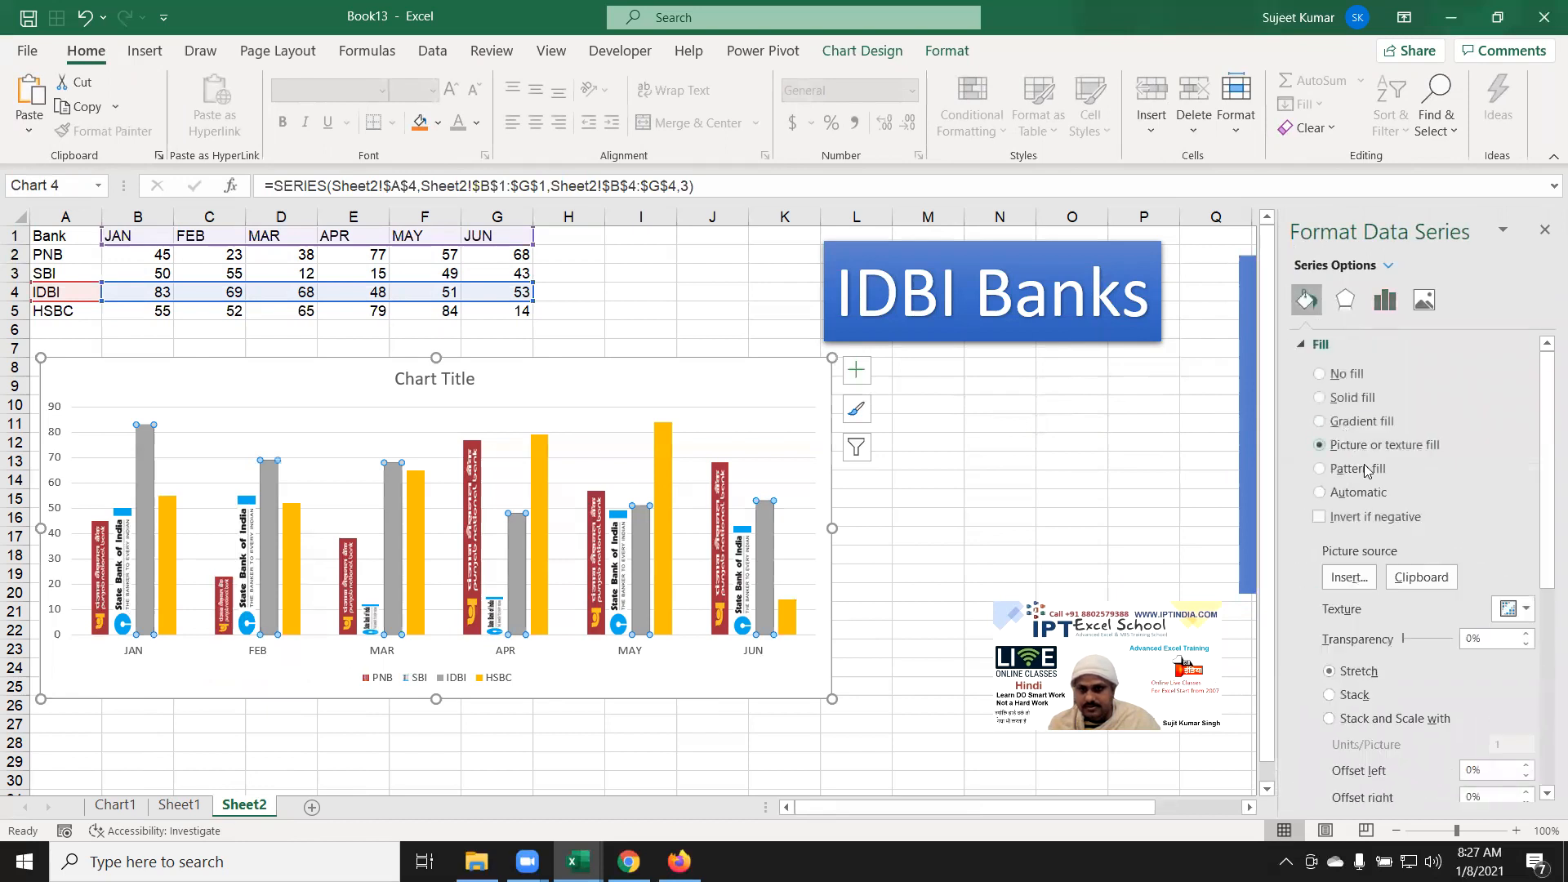
pyautogui.click(1423, 579)
pyautogui.click(1428, 582)
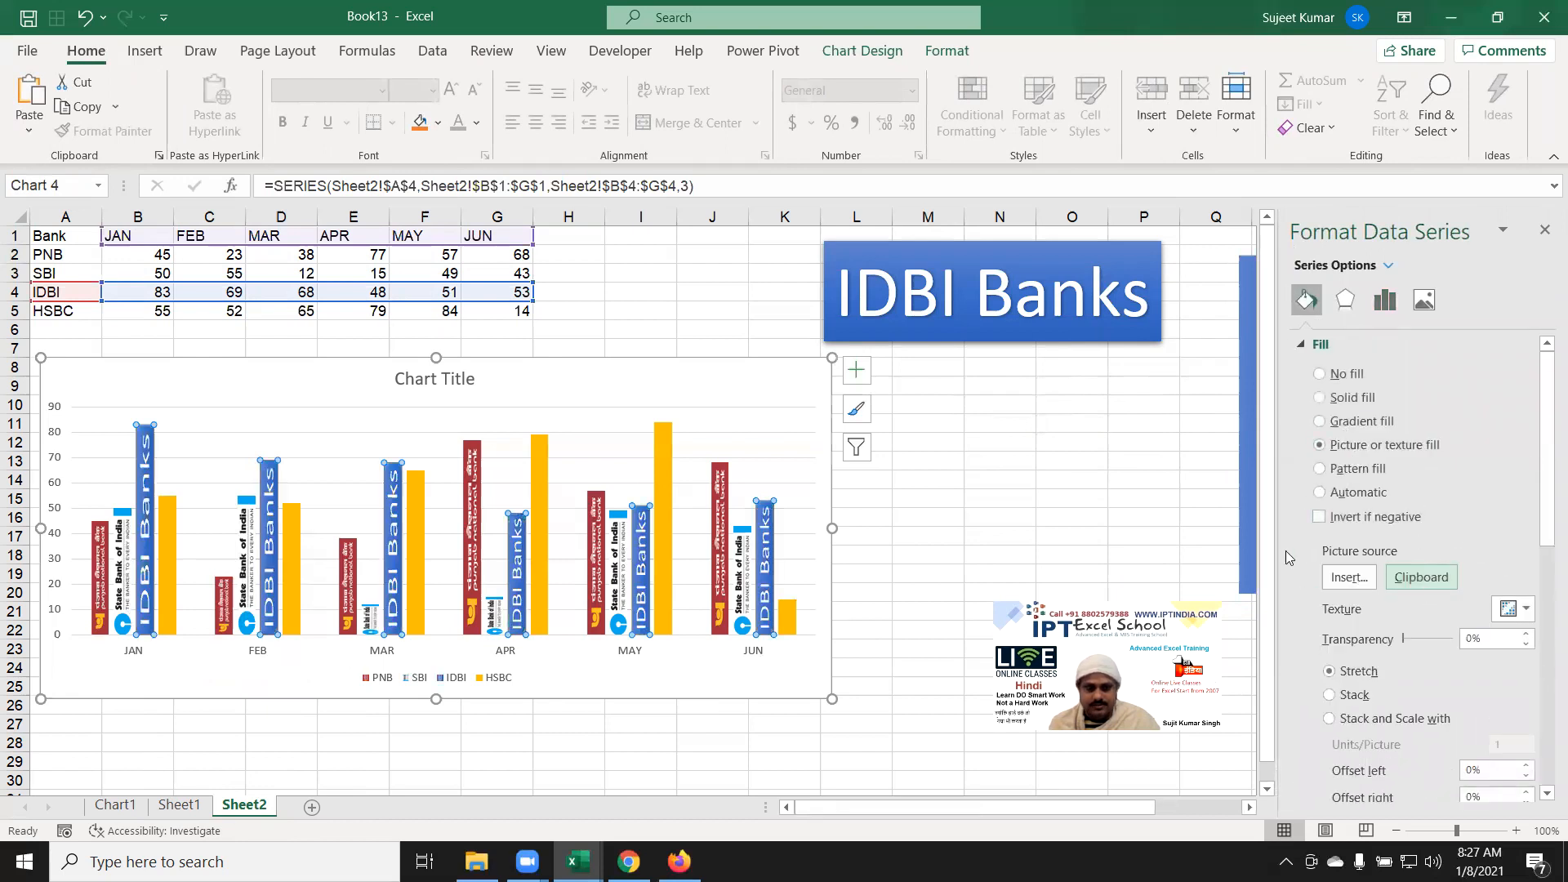
pyautogui.click(968, 496)
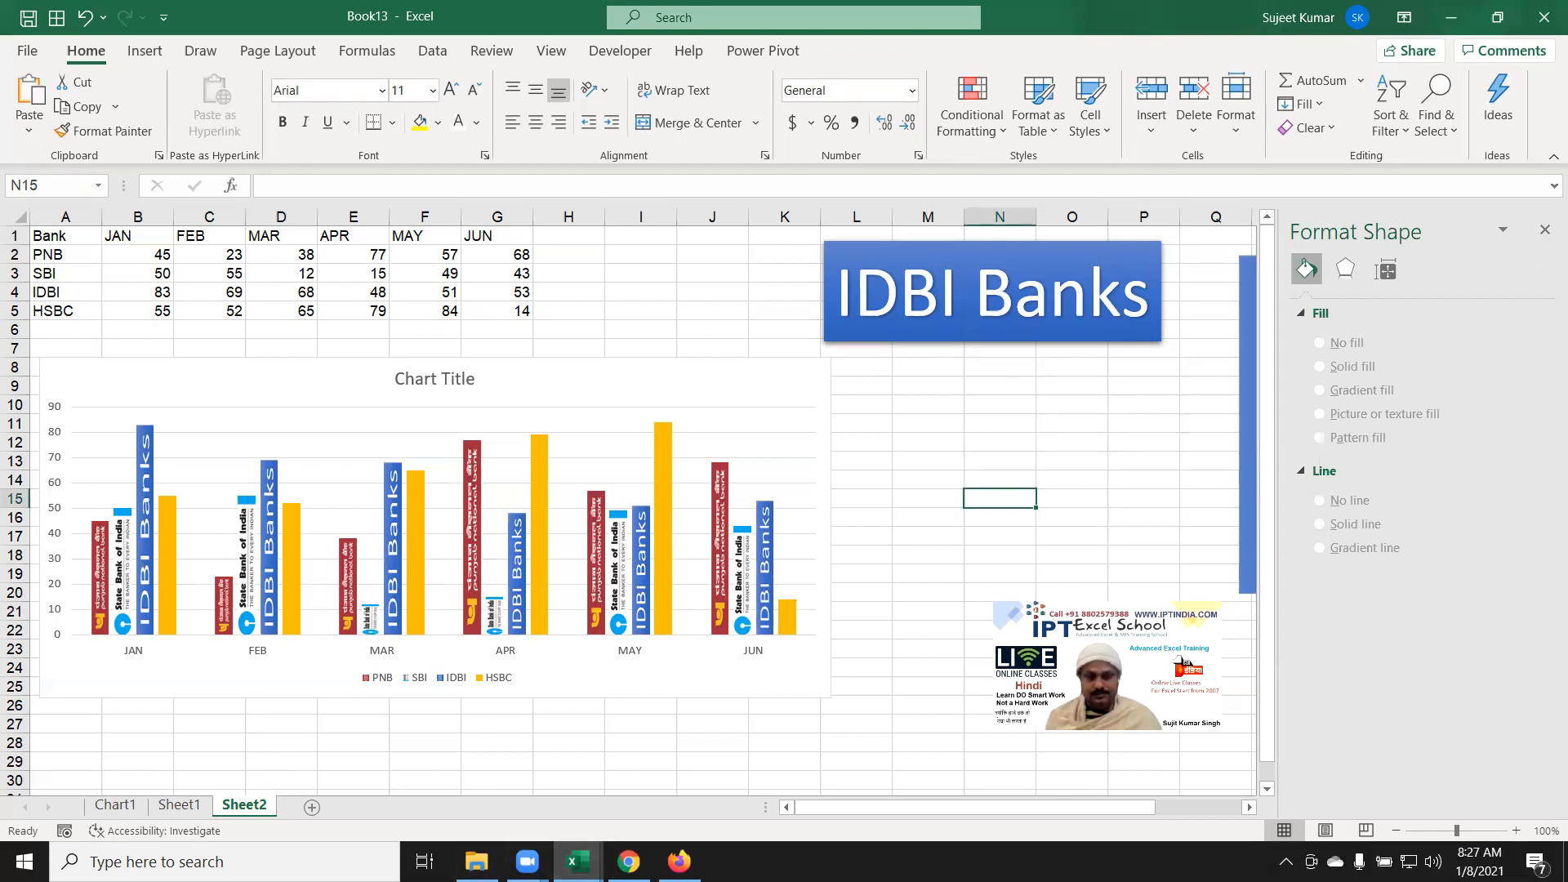
# Step: Insert a new blank Sheet3 with Shift+F11
pyautogui.click(632, 90)
pyautogui.click(609, 758)
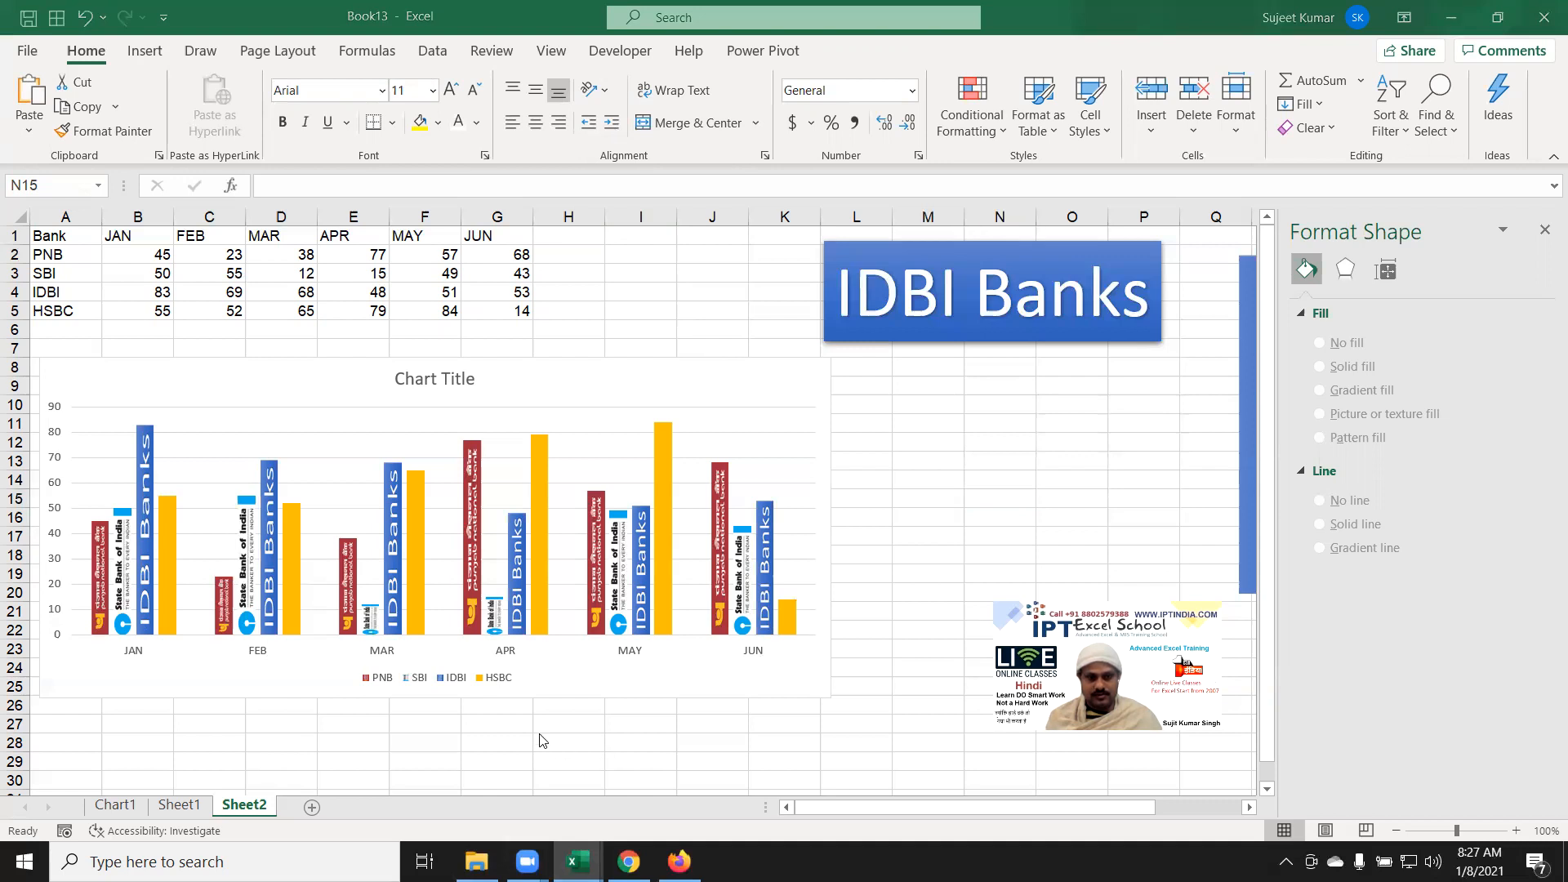
pyautogui.hotkey('shift', 'F11')
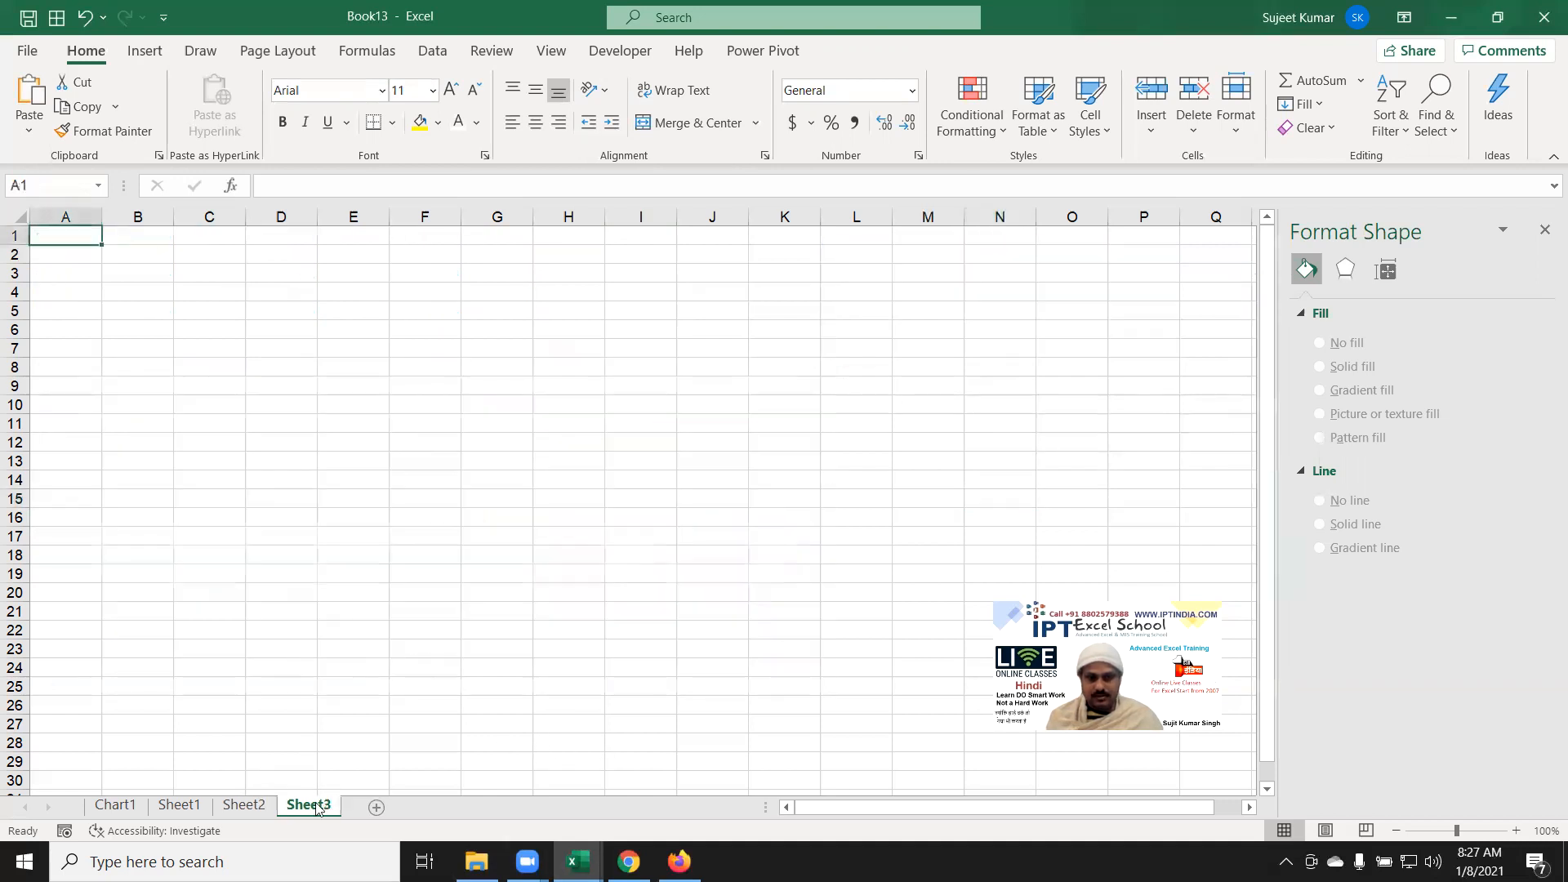
# Step: Enter the row labels 'Name' in A1 and 'Sales' in A2 on Sheet3
pyautogui.click(163, 478)
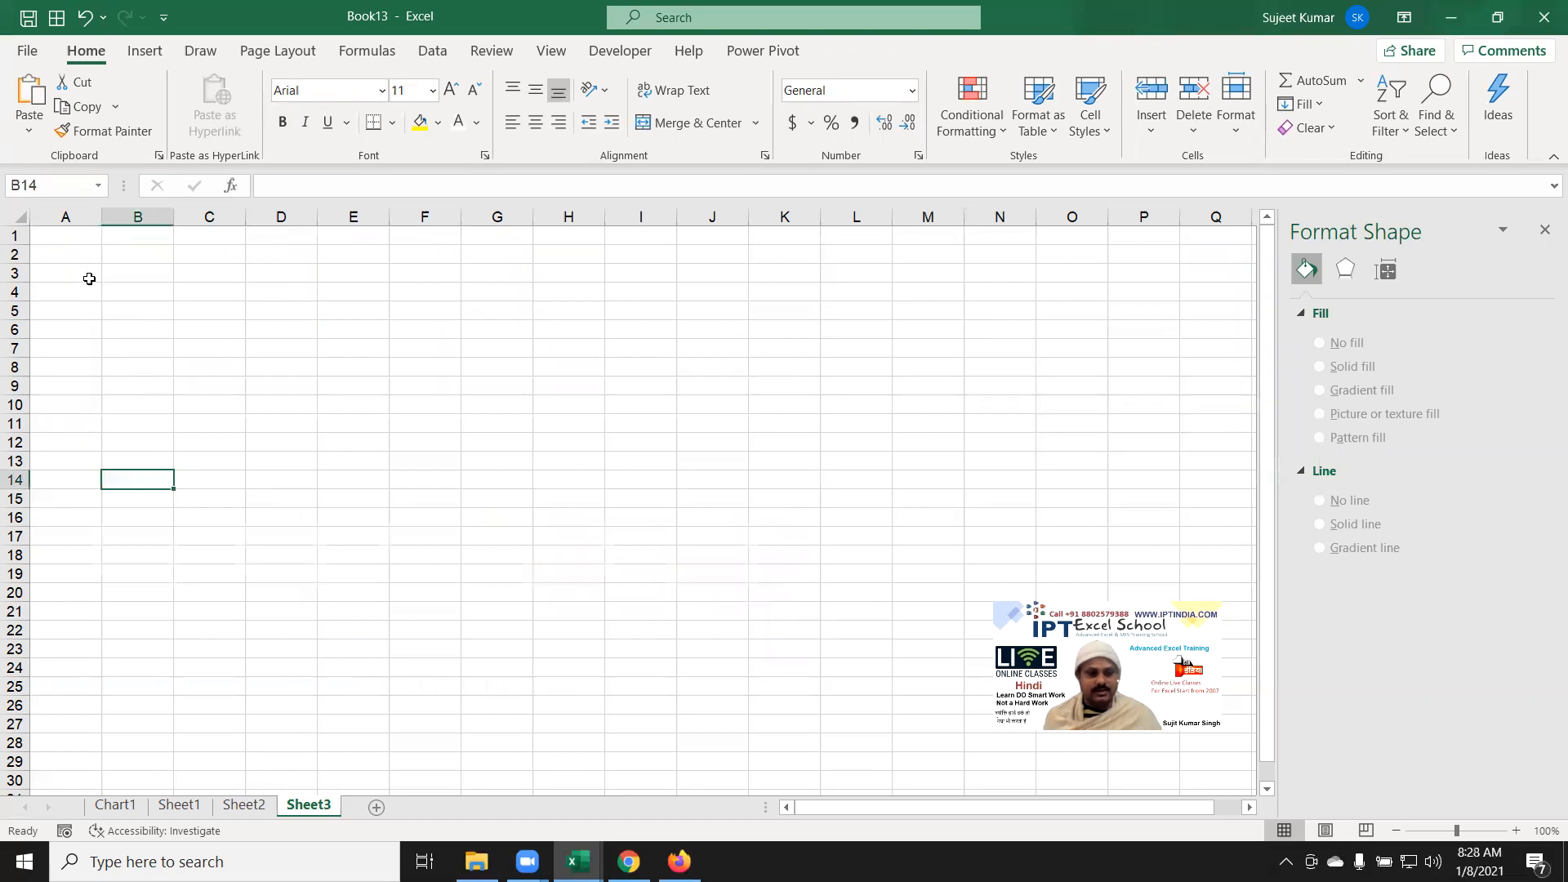
pyautogui.click(74, 242)
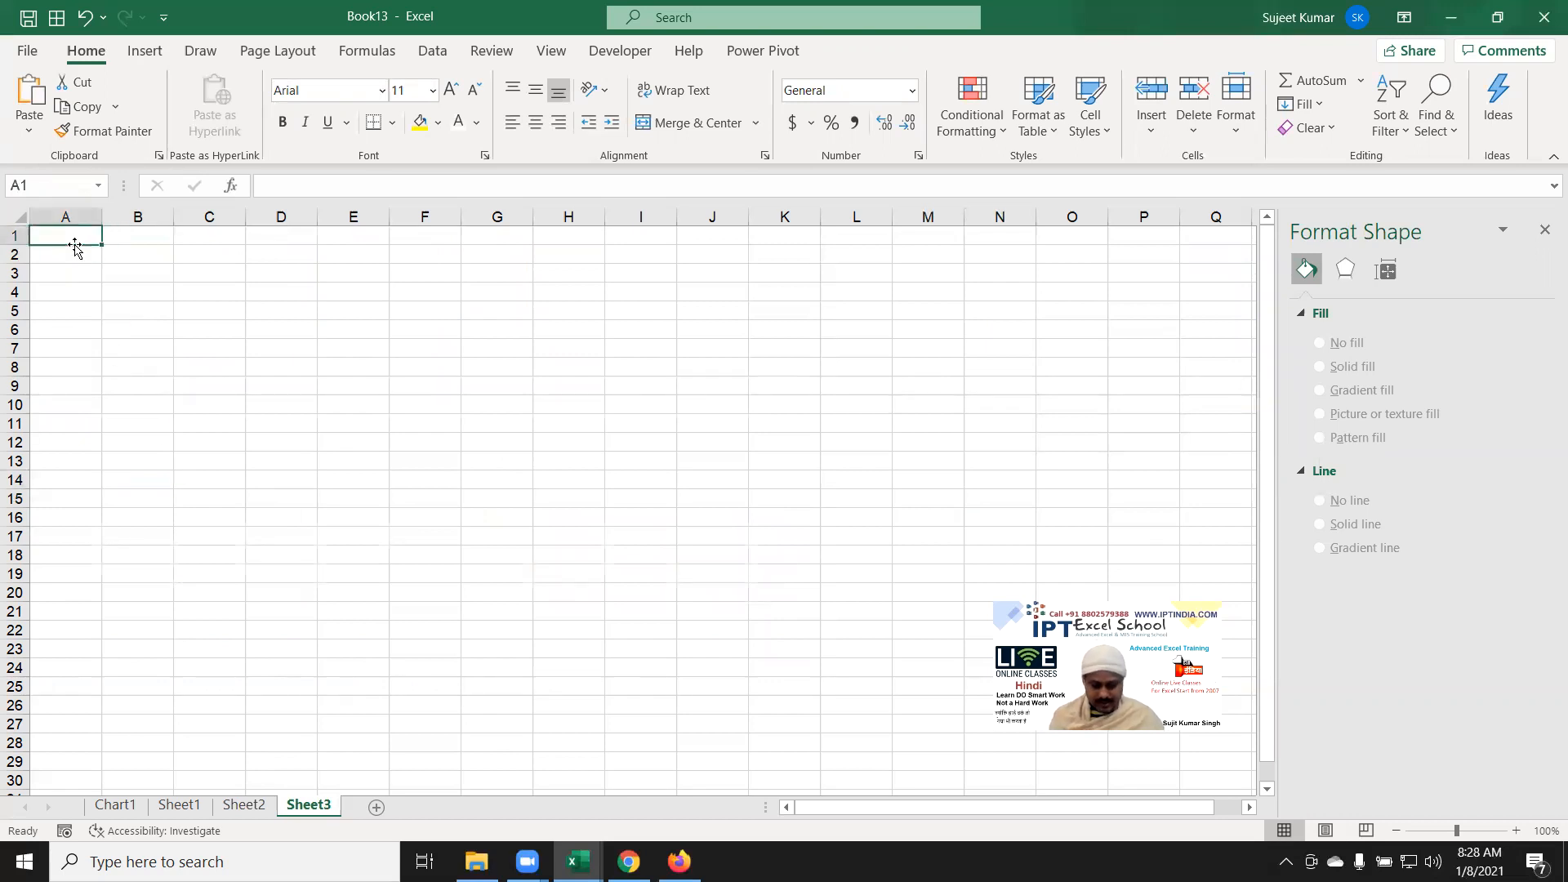
pyautogui.write('N')
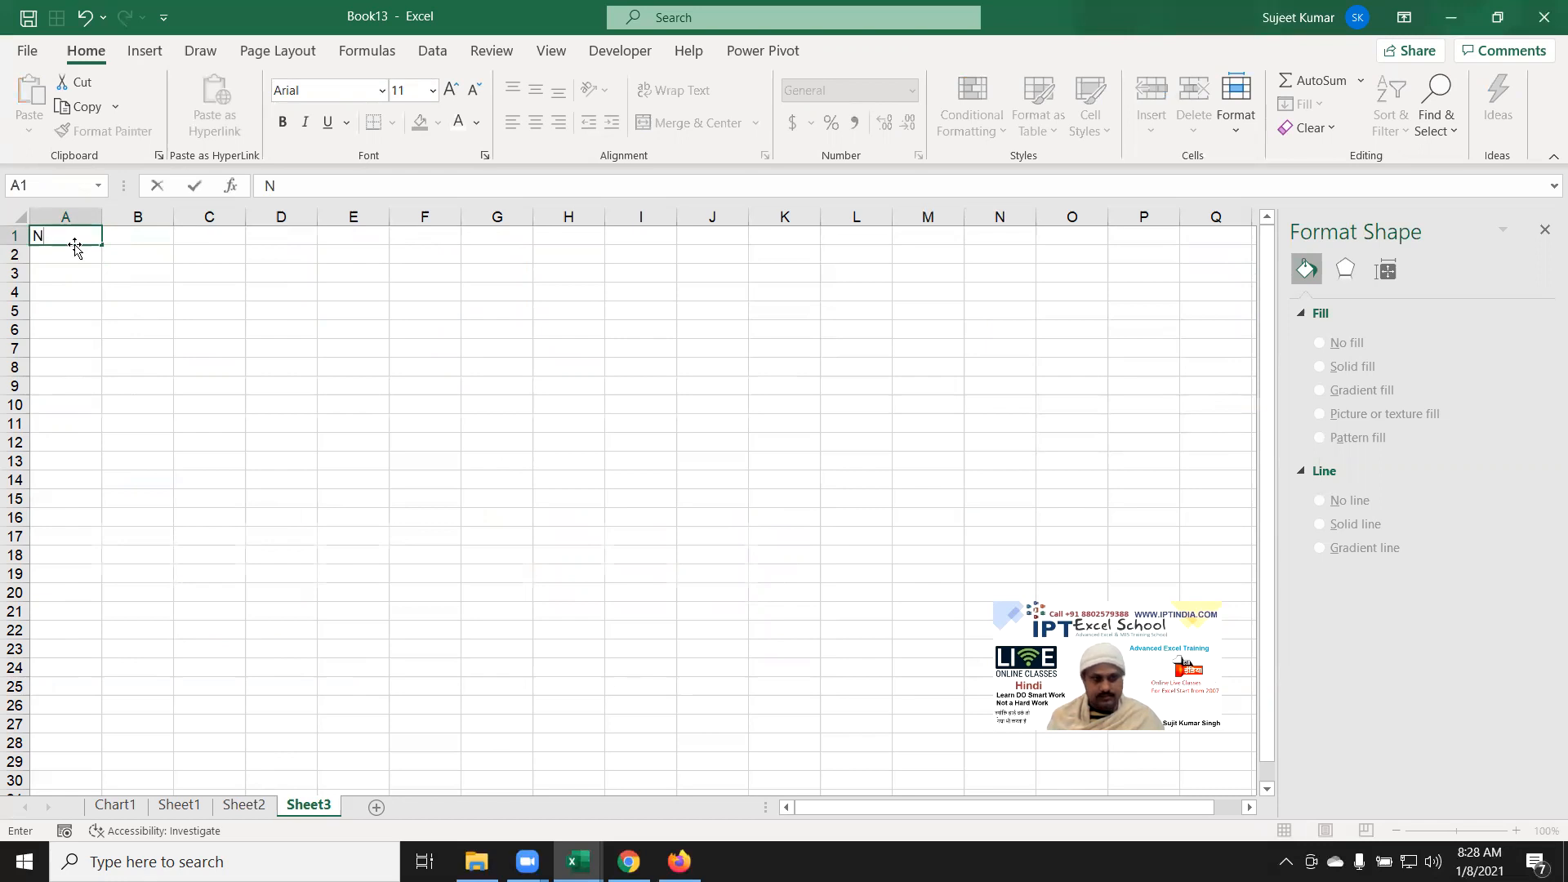
pyautogui.write('ame')
pyautogui.press('Return')
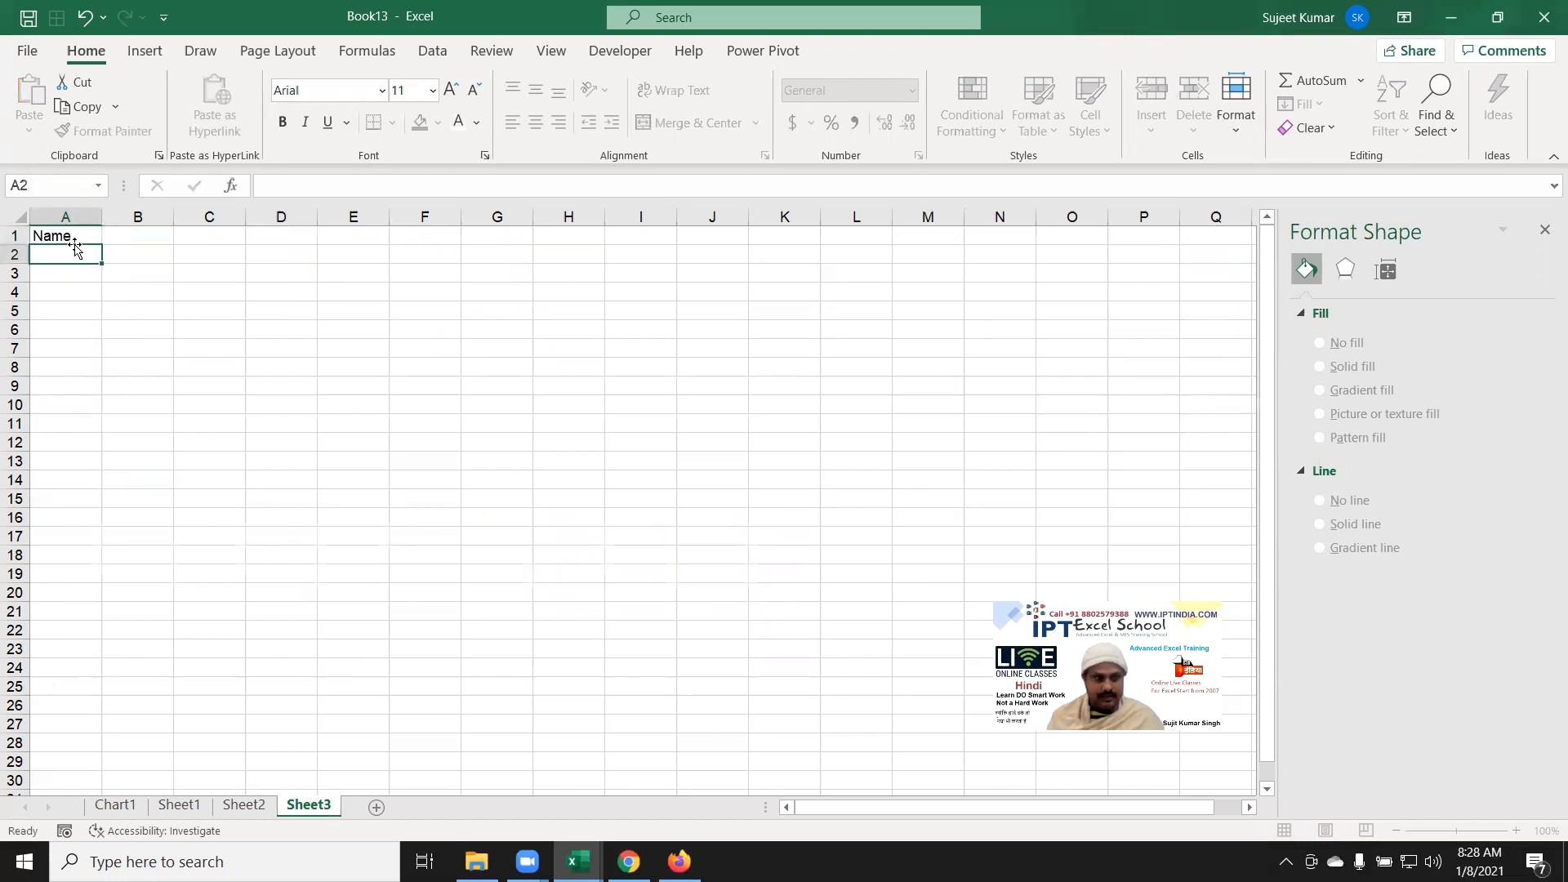
pyautogui.write('SAle')
pyautogui.press('BackSpace')
pyautogui.press('BackSpace')
pyautogui.write('ales')
pyautogui.press('Return')
# Step: Type the first name in B1 and auto-fill eight names across B1:I1
pyautogui.click(75, 244)
pyautogui.press('Right')
pyautogui.write('Puj')
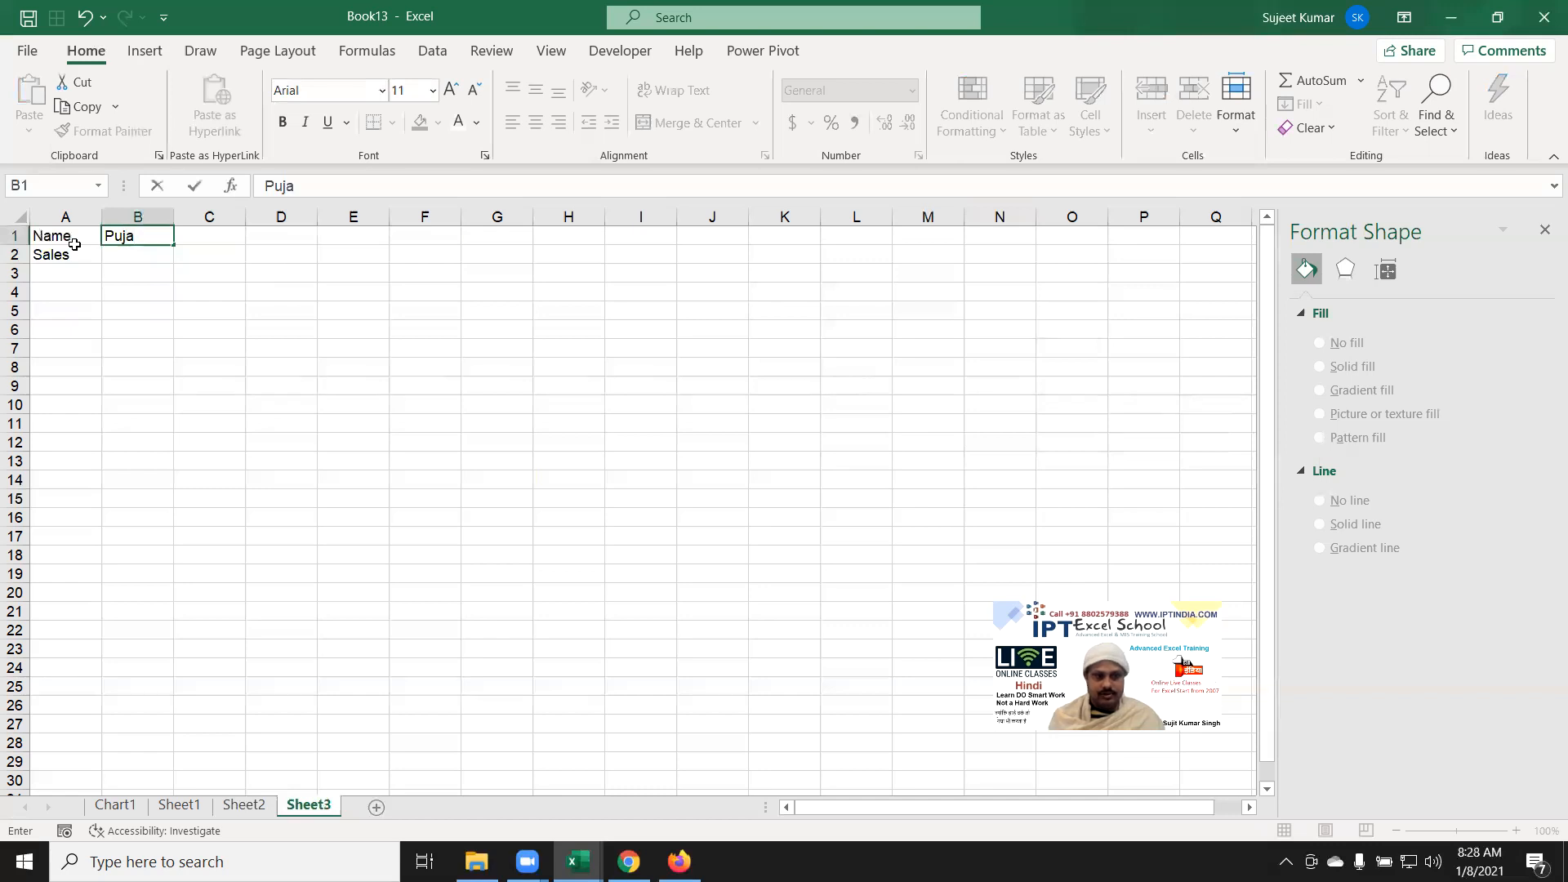
pyautogui.click(88, 259)
pyautogui.click(155, 234)
pyautogui.moveTo(178, 240); pyautogui.dragTo(665, 238)
pyautogui.click(137, 263)
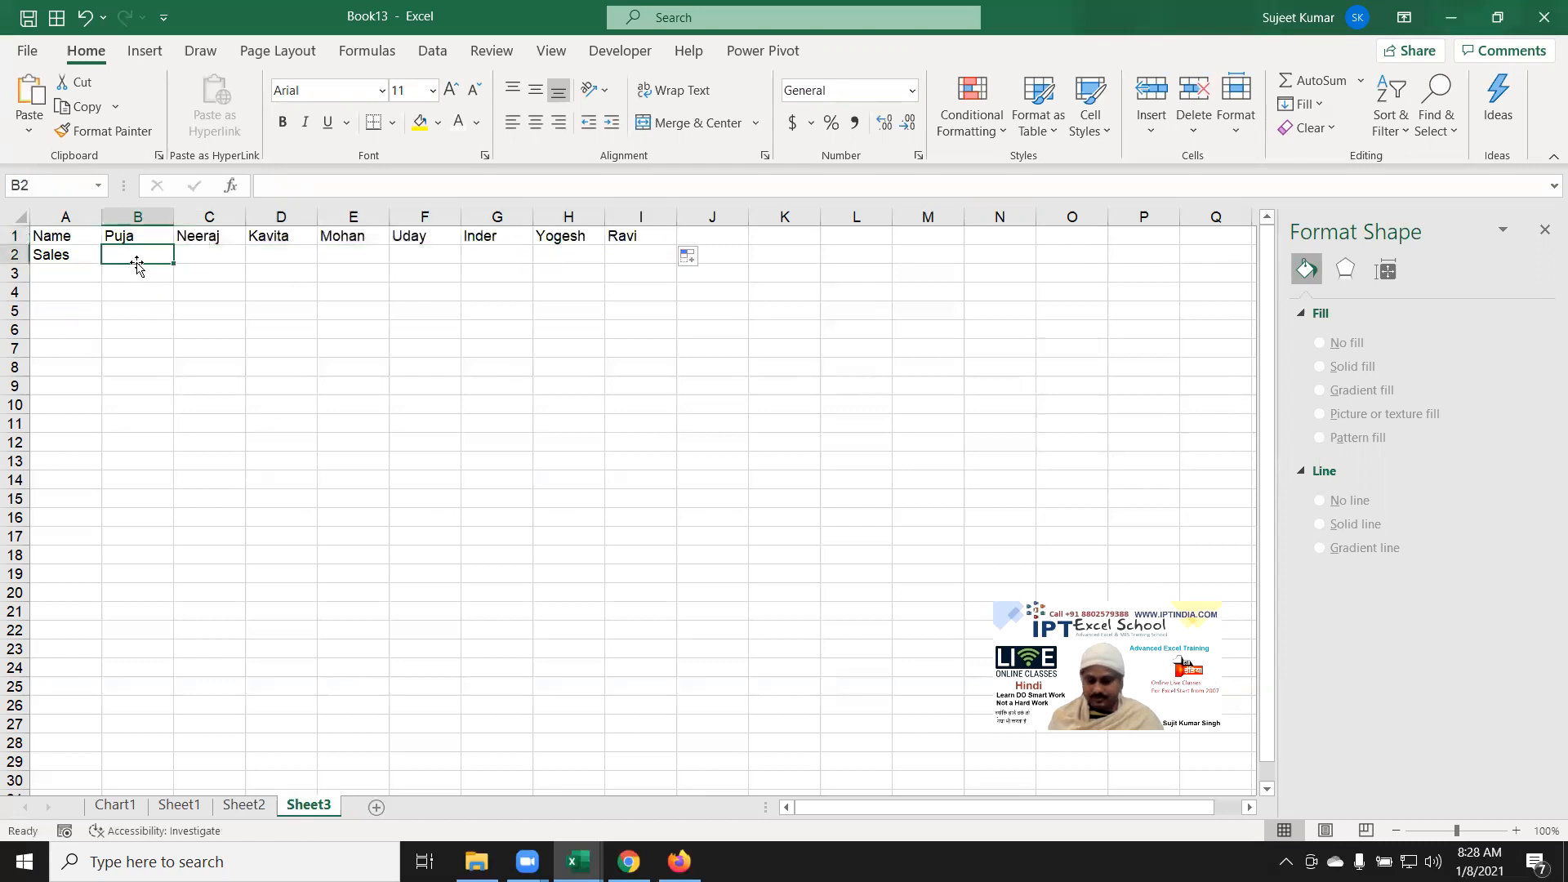
# Step: Enter sales 85, 69, 85, 25, 65, 85, 36, 85 in B2:I2, then select A1:I2
pyautogui.write('85')
pyautogui.press('Tab')
pyautogui.write('69')
pyautogui.press('Tab')
pyautogui.write('8')
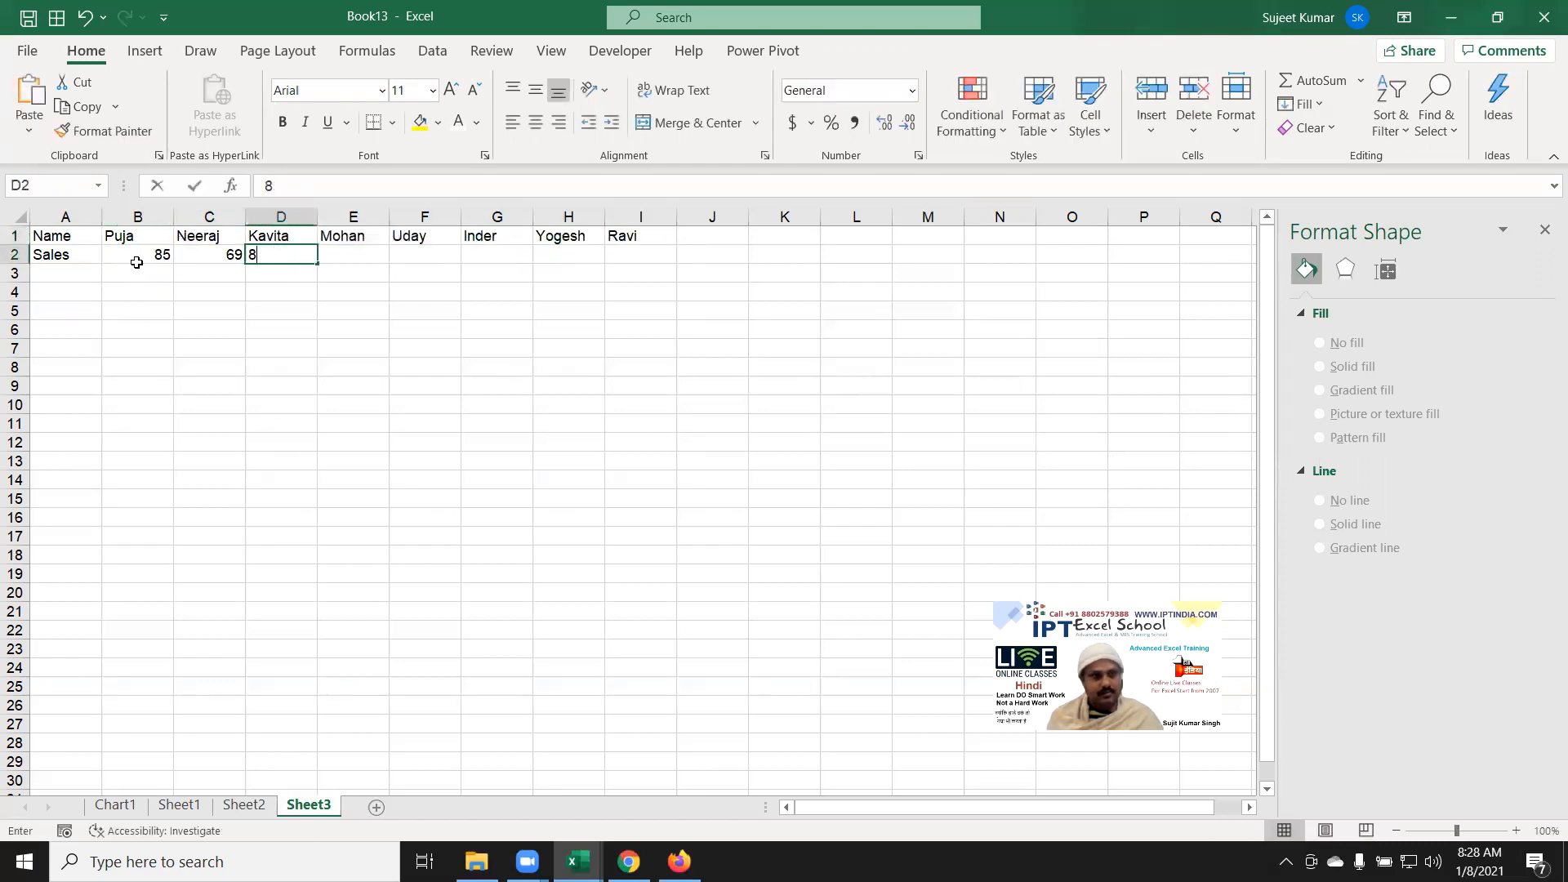
pyautogui.write('5')
pyautogui.press('Tab')
pyautogui.write('25')
pyautogui.press('Tab')
pyautogui.write('65')
pyautogui.press('Tab')
pyautogui.write('85')
pyautogui.press('Tab')
pyautogui.write('36')
pyautogui.press('Tab')
pyautogui.write('85')
pyautogui.press('Tab')
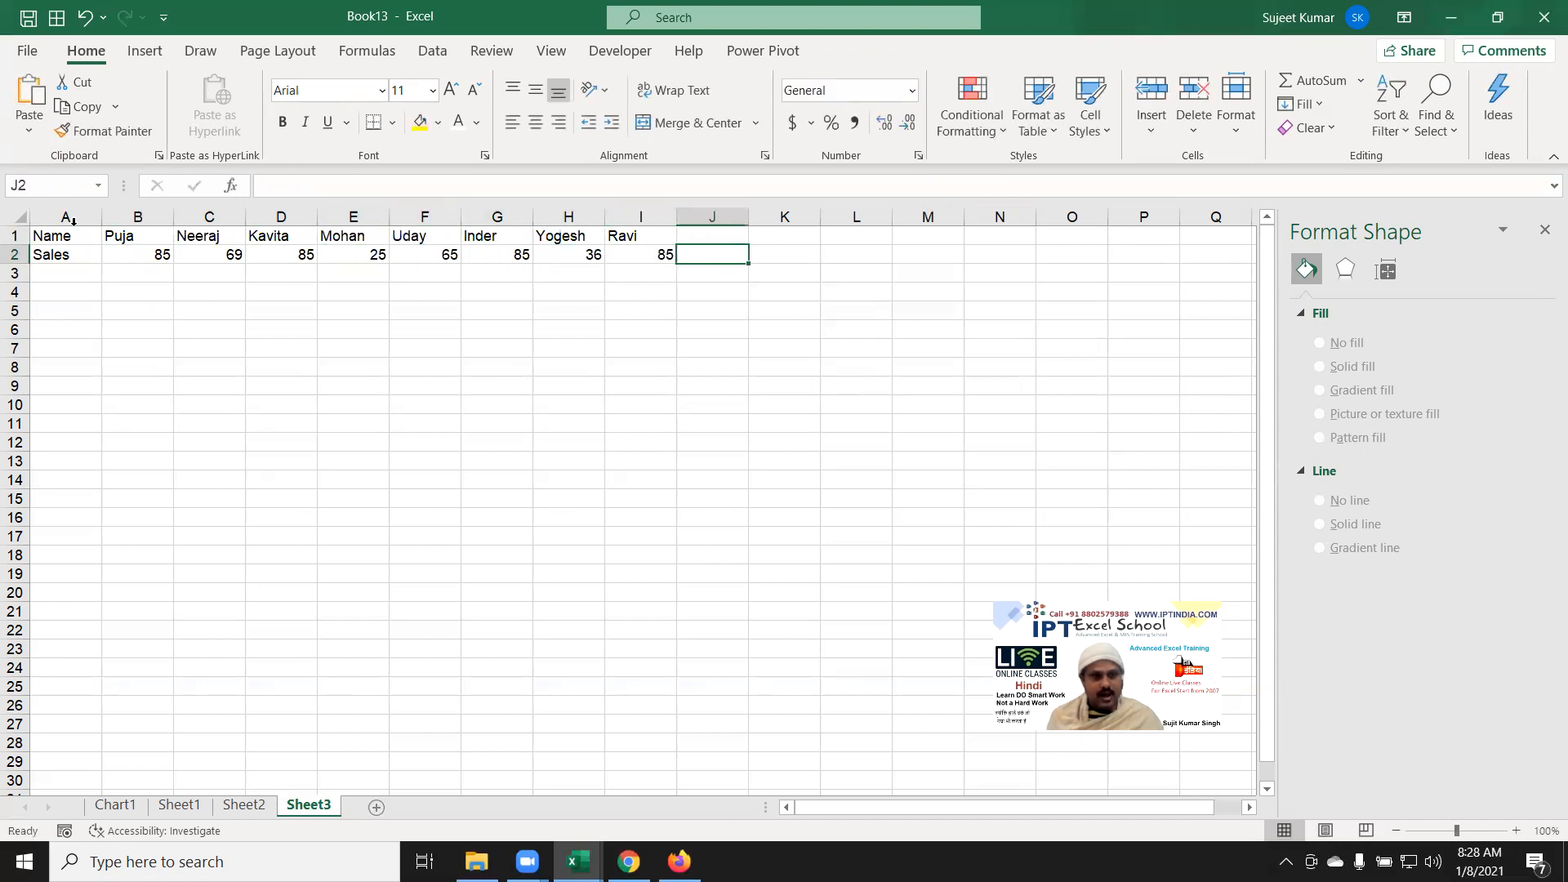
pyautogui.click(73, 219)
pyautogui.moveTo(67, 235); pyautogui.dragTo(645, 256)
# Step: Insert a Line with Markers chart of A1:I2 and enlarge it to span columns A–N
pyautogui.click(144, 51)
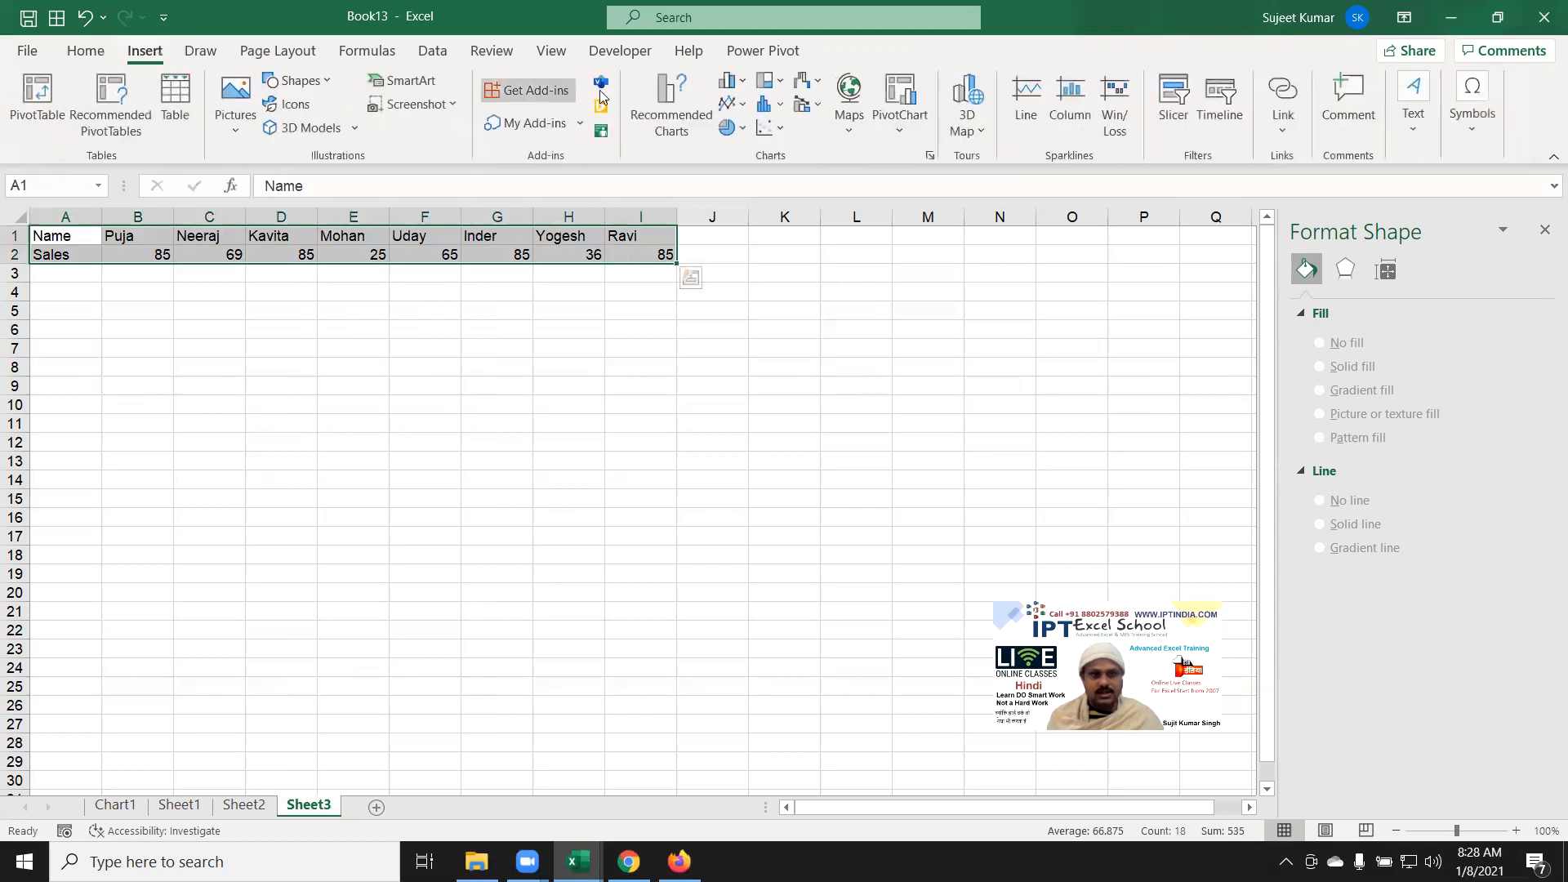
pyautogui.click(744, 106)
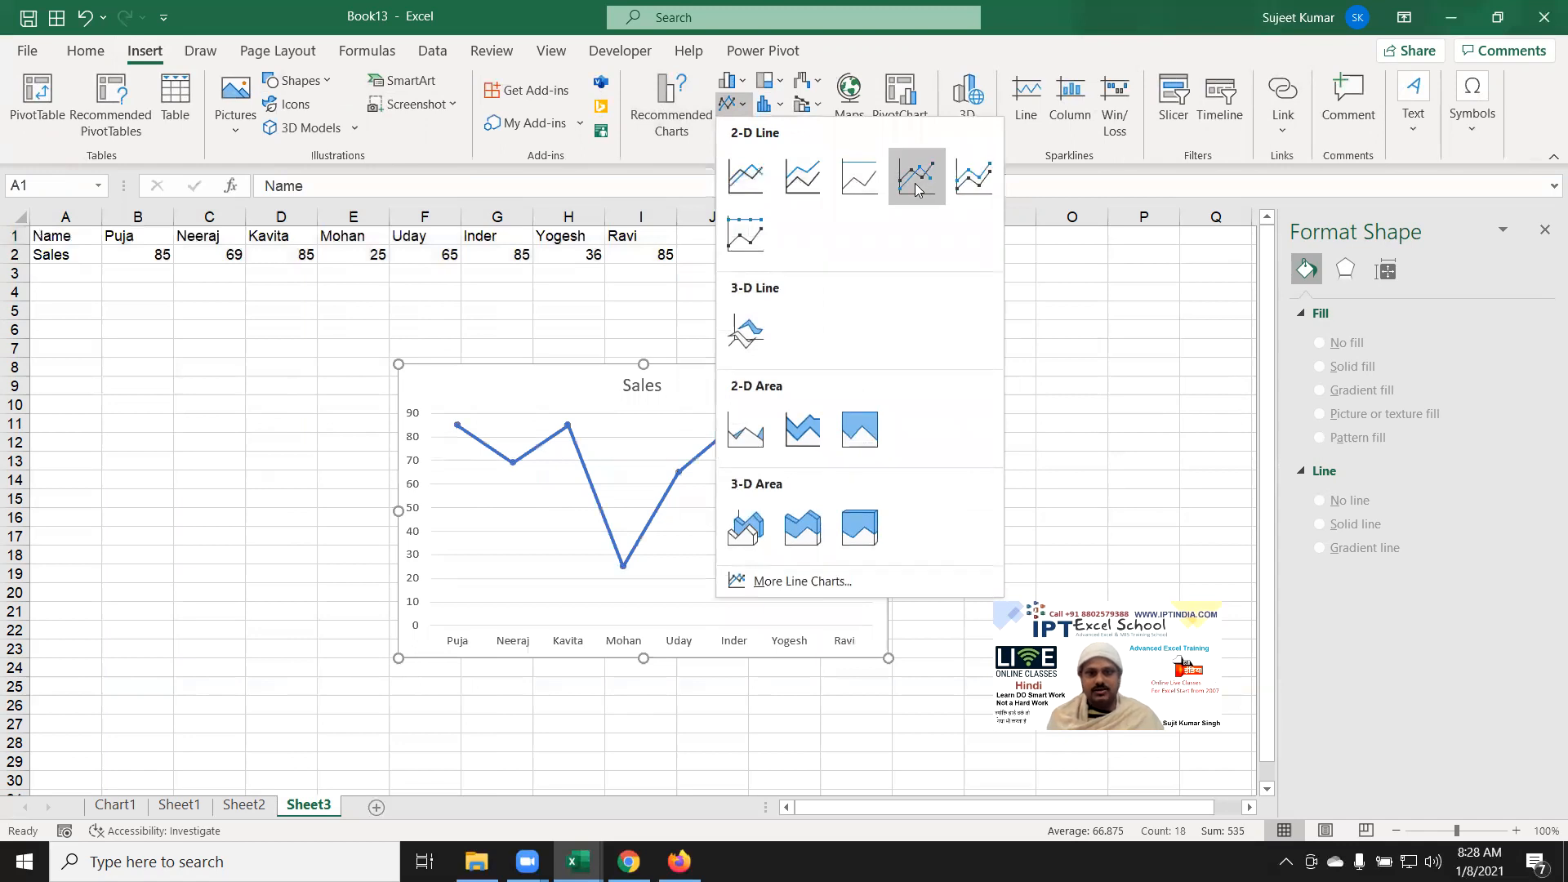
pyautogui.click(916, 181)
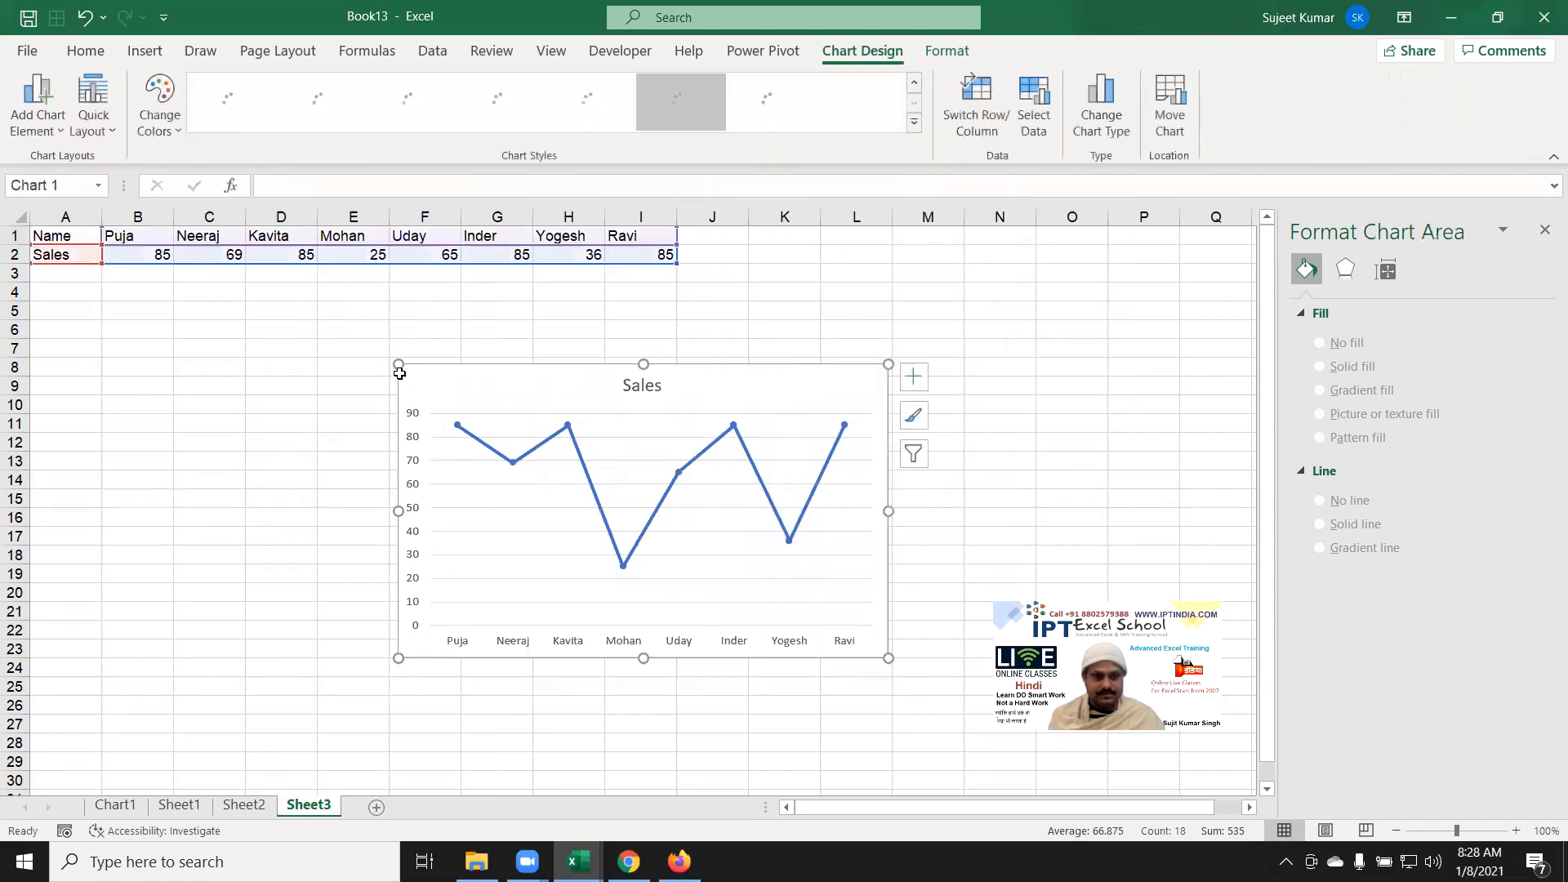
pyautogui.moveTo(395, 368); pyautogui.dragTo(69, 364)
pyautogui.moveTo(888, 361); pyautogui.dragTo(1066, 330)
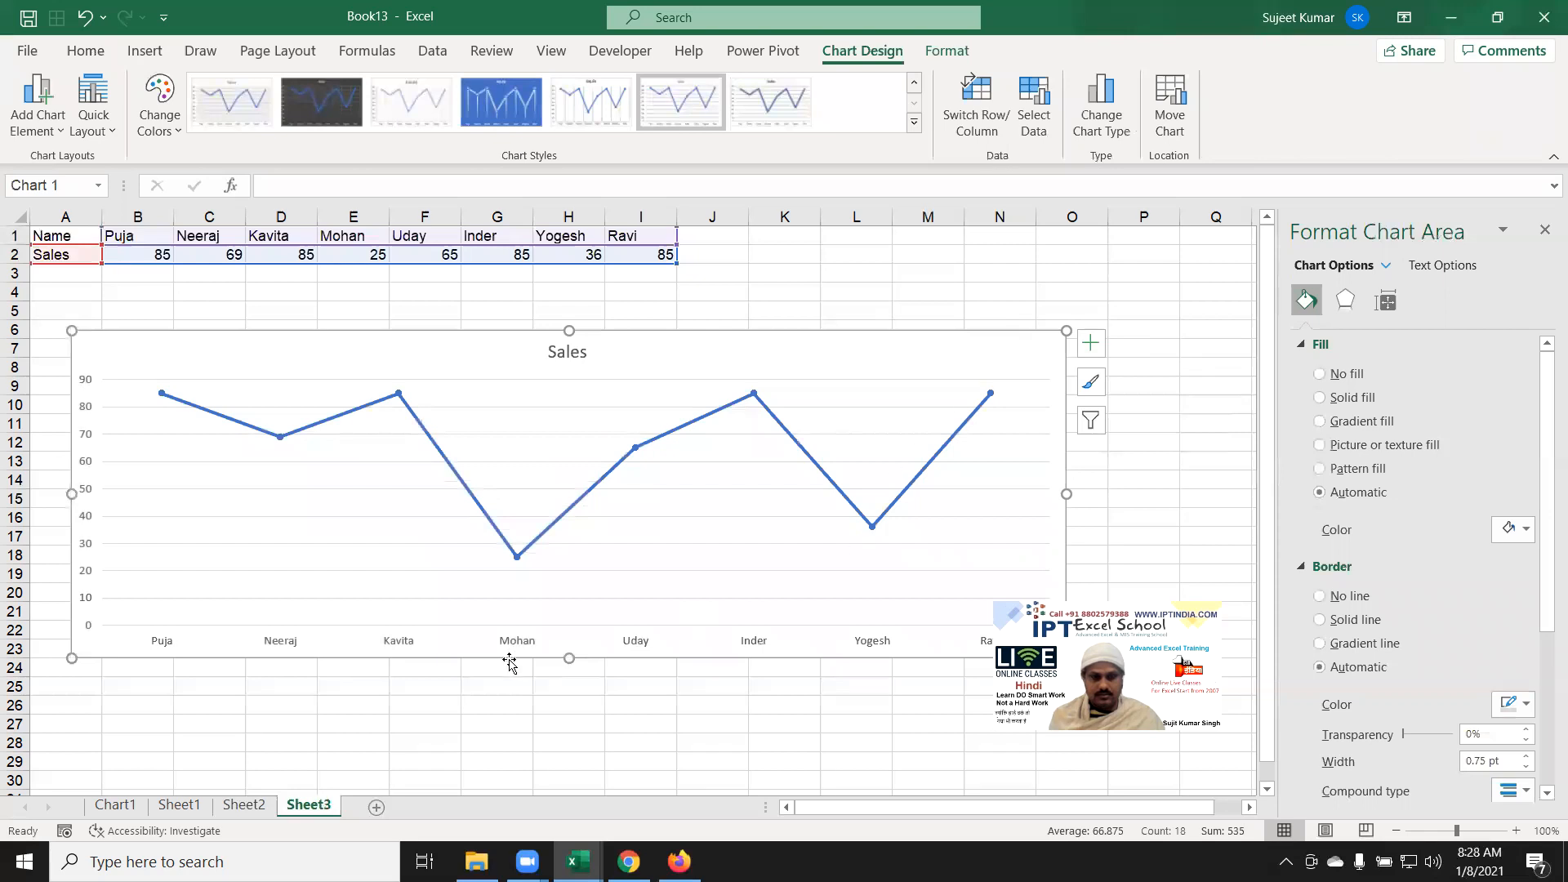
# Step: In Format Data Series, make the Sales markers Built-in and choose the picture marker type
pyautogui.click(278, 441)
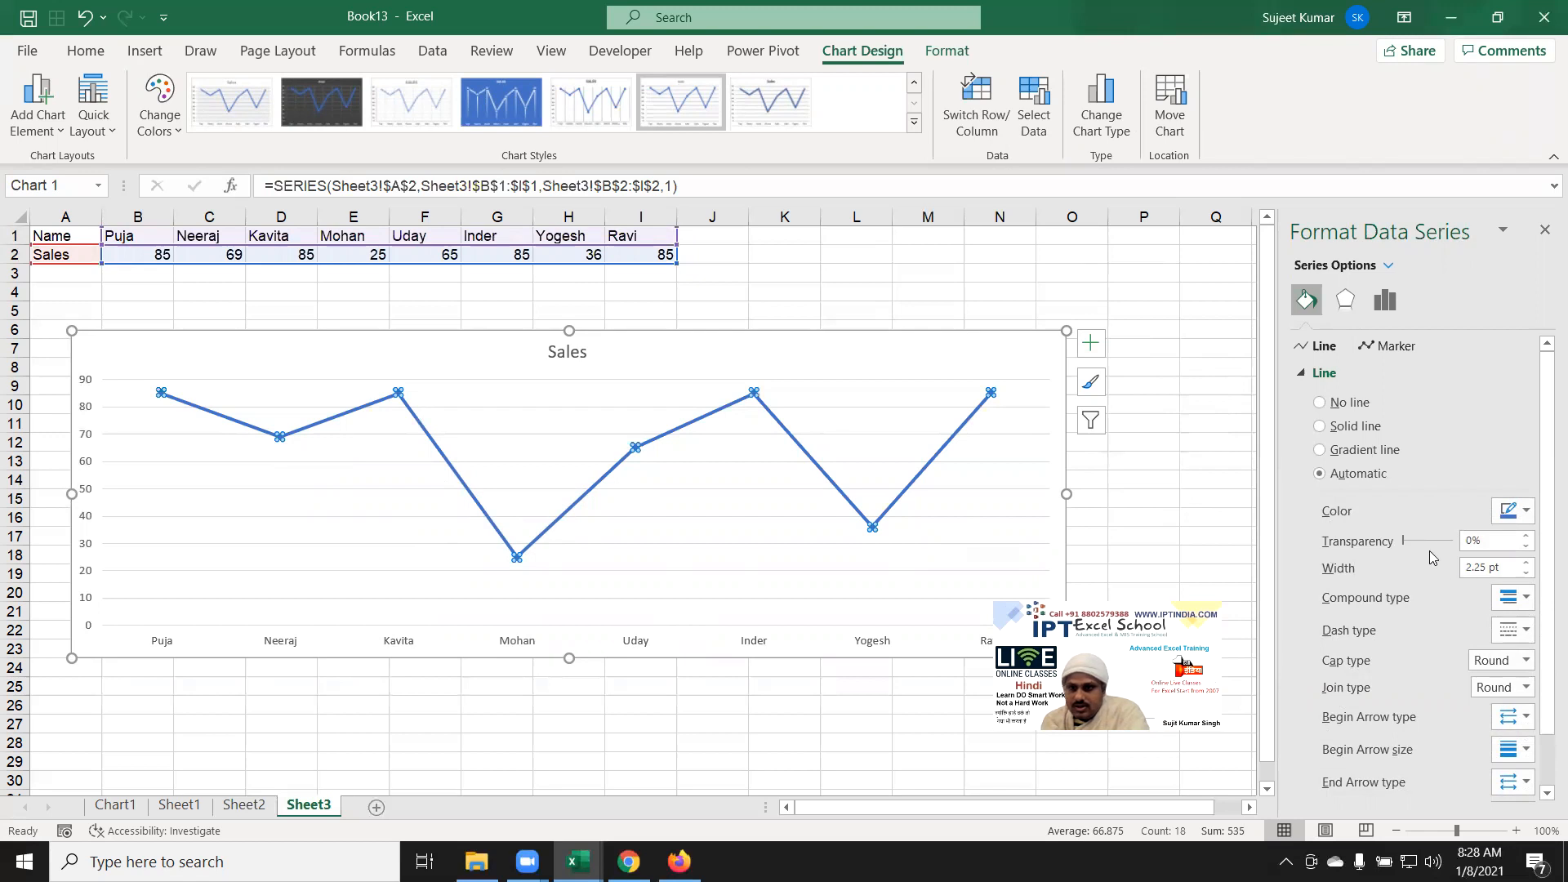
pyautogui.scroll(-2, 1430, 558)
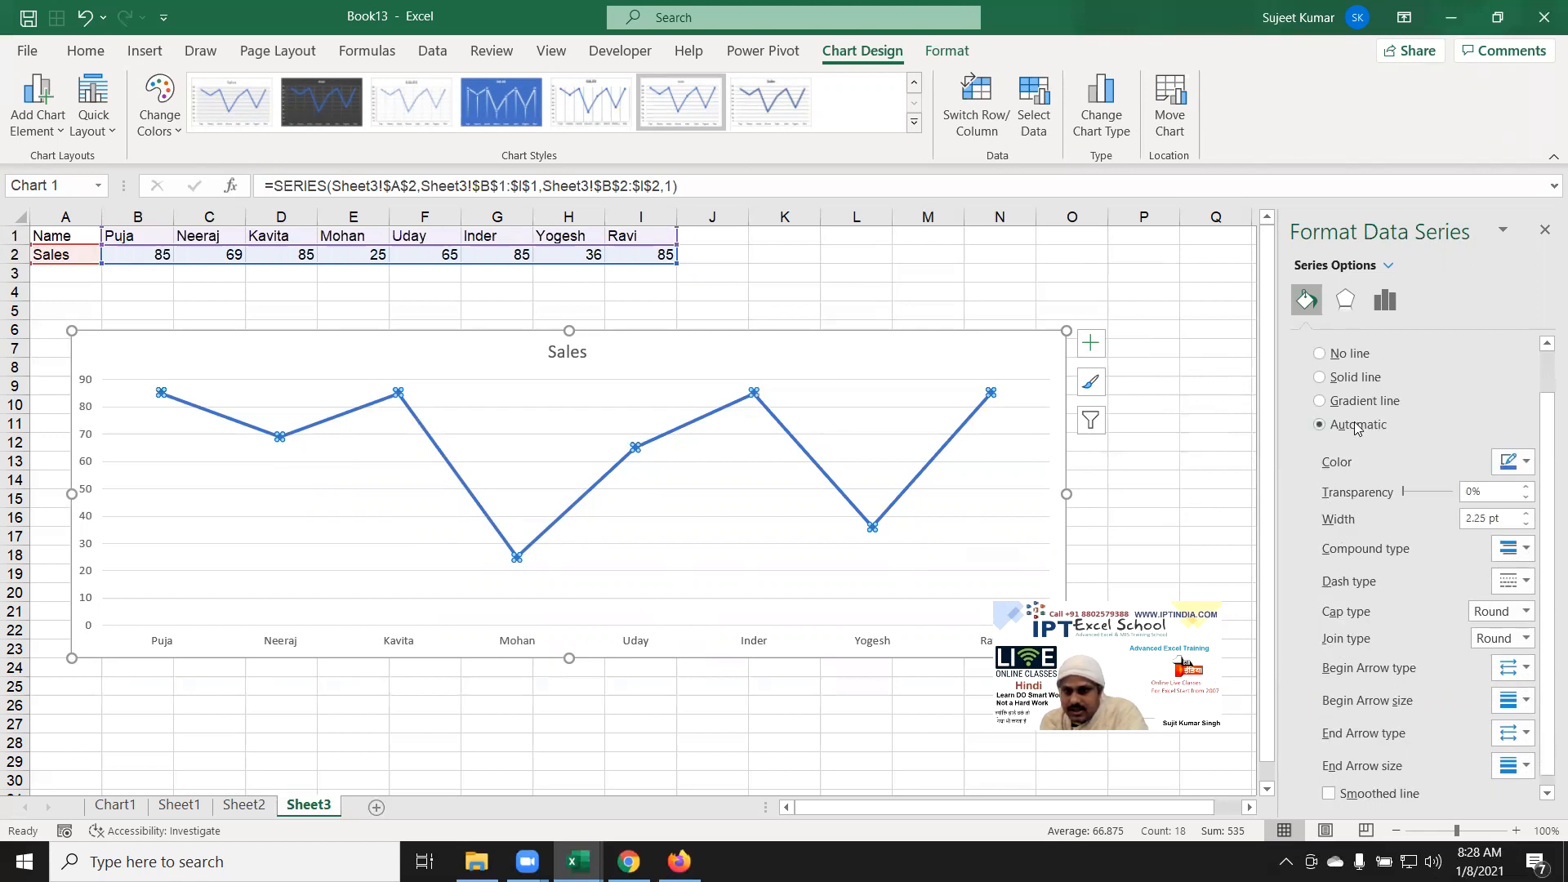
pyautogui.scroll(2, 1304, 374)
pyautogui.click(1304, 374)
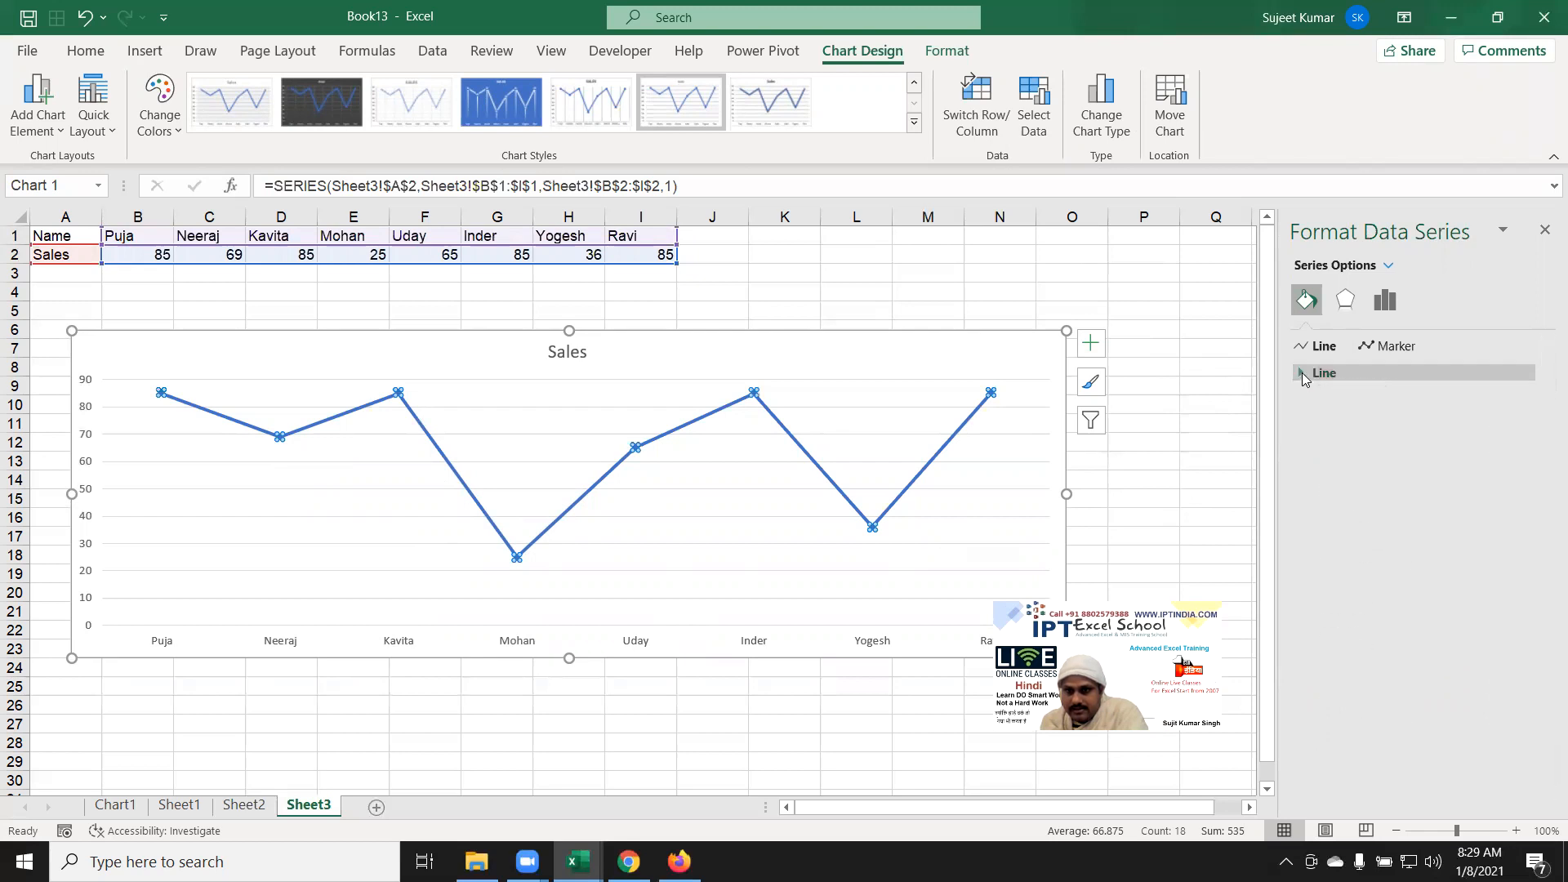
pyautogui.click(1388, 347)
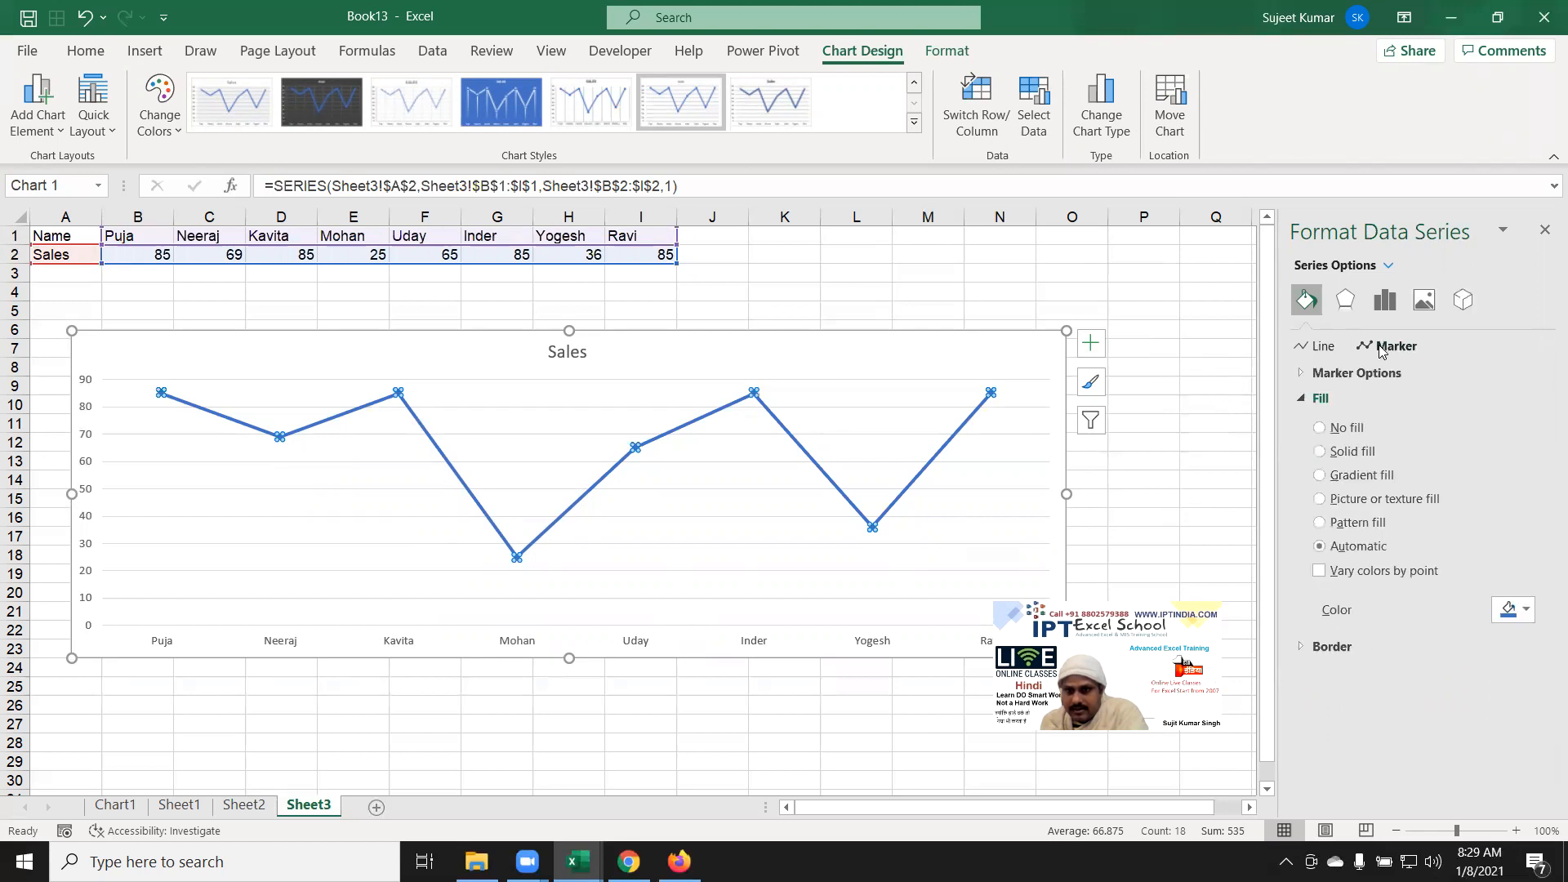
pyautogui.click(1303, 374)
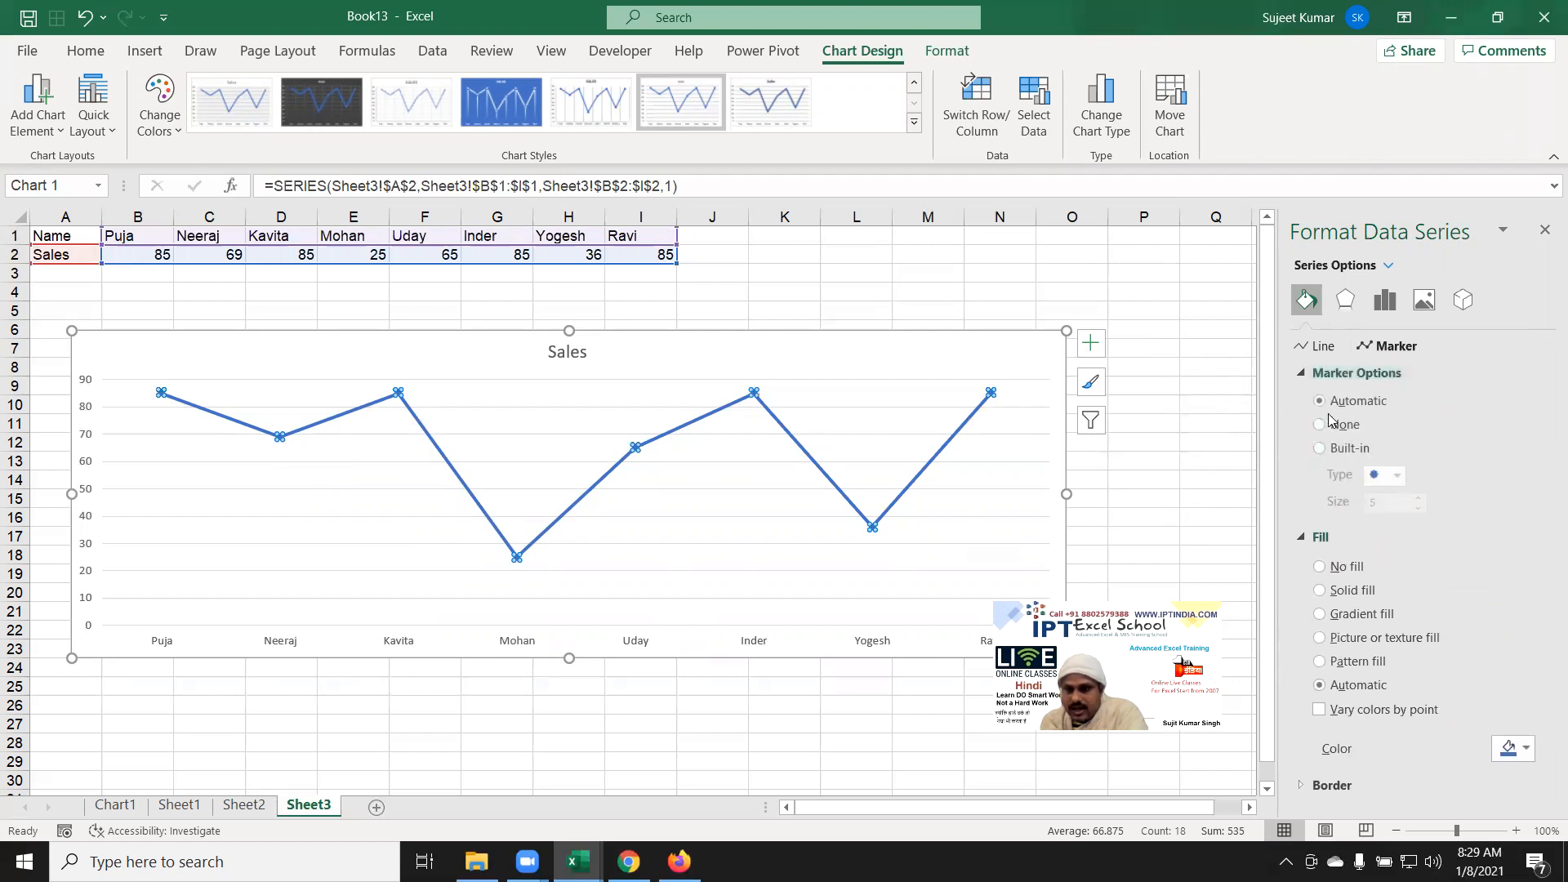
pyautogui.click(1331, 452)
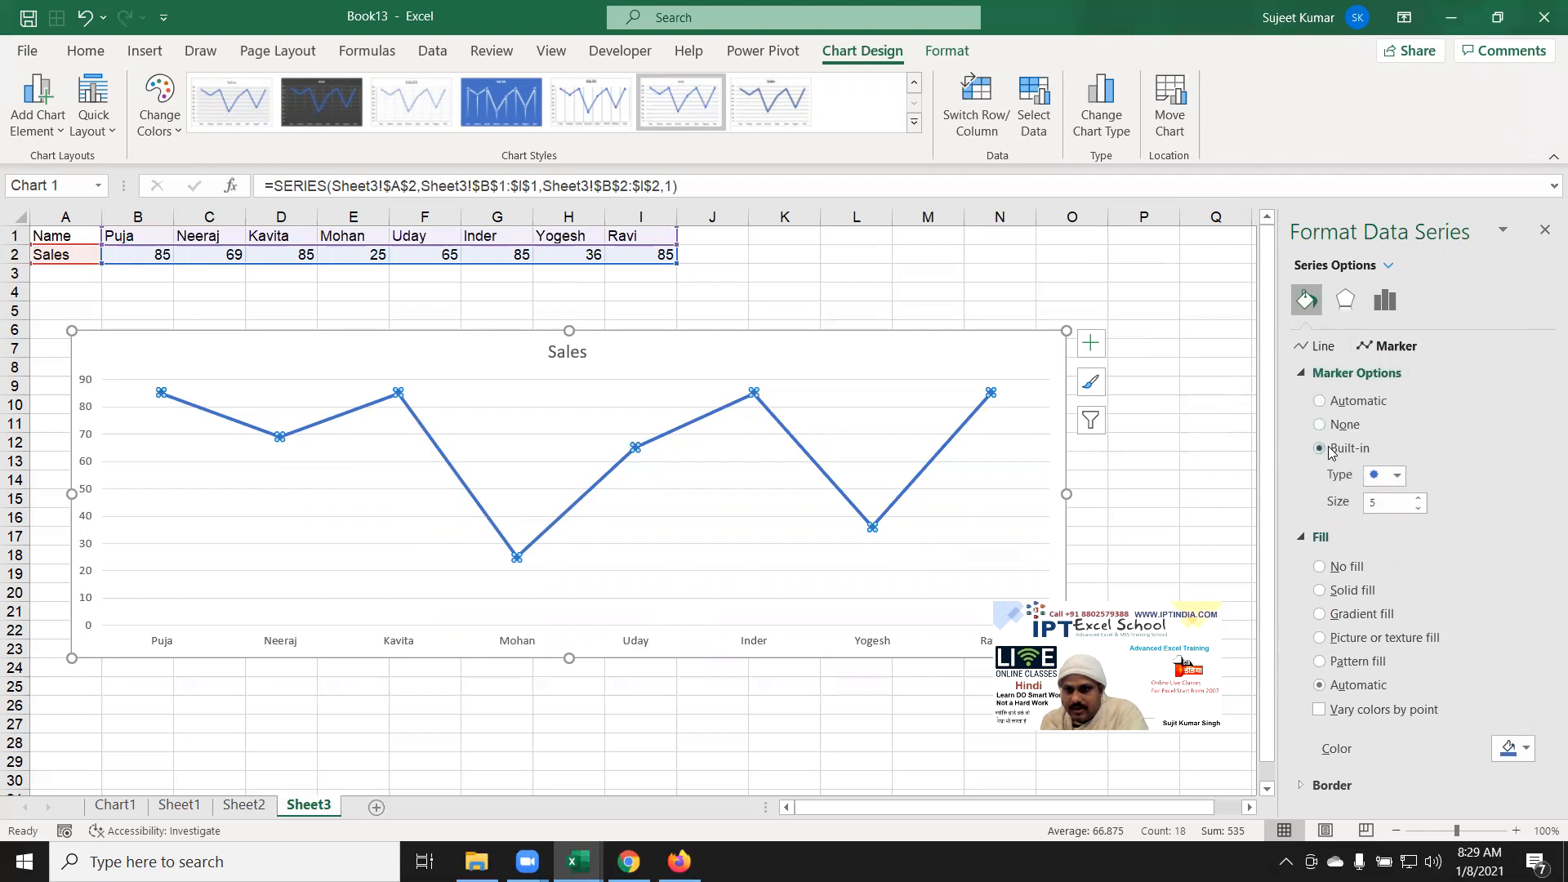
pyautogui.click(1398, 477)
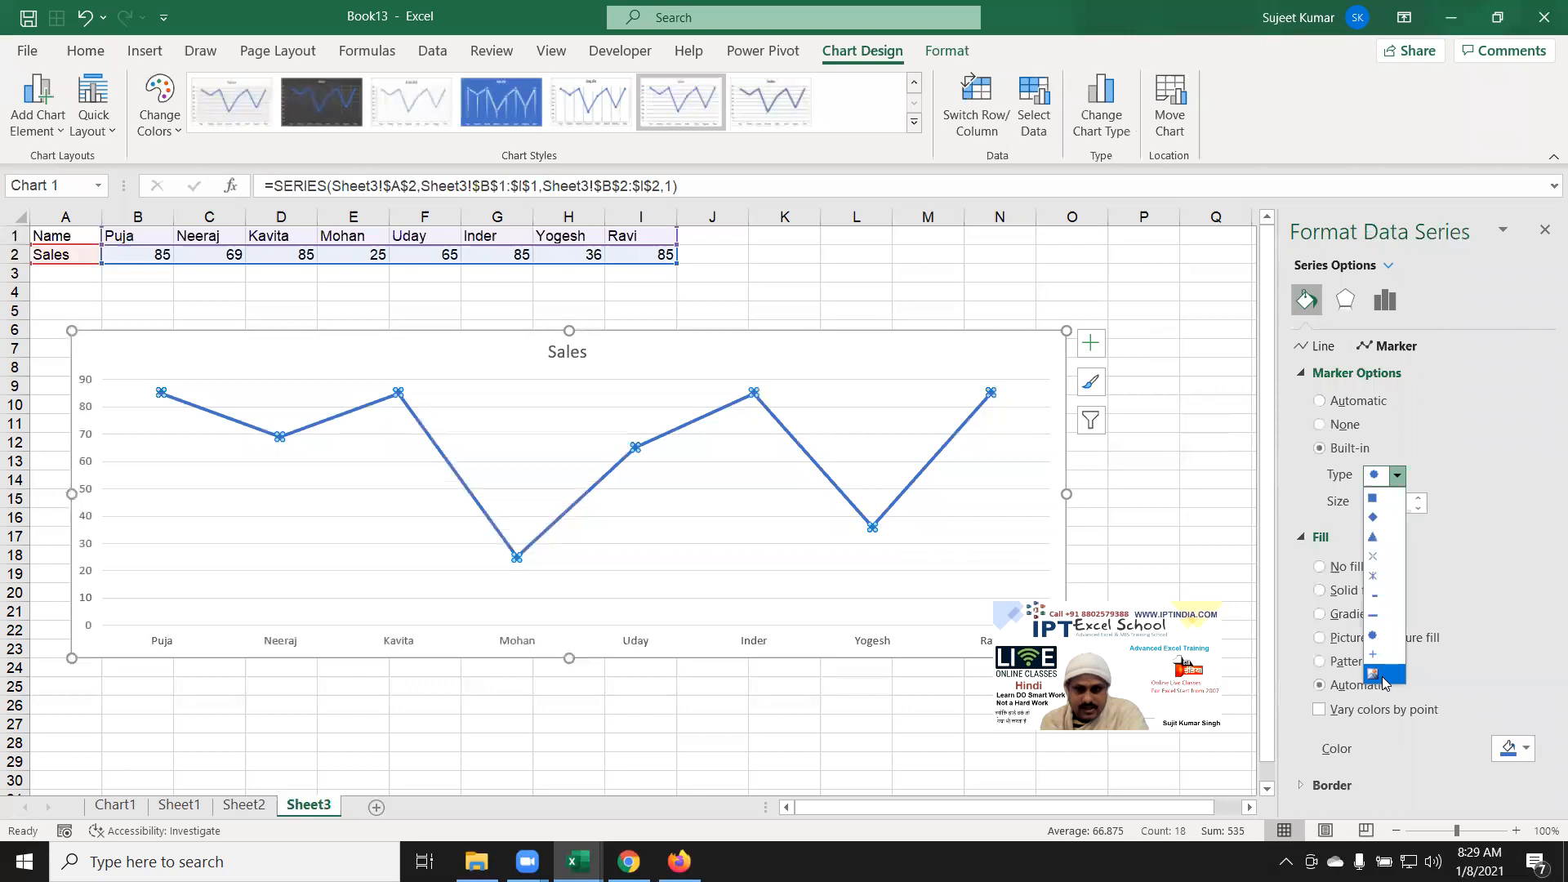
pyautogui.click(1476, 586)
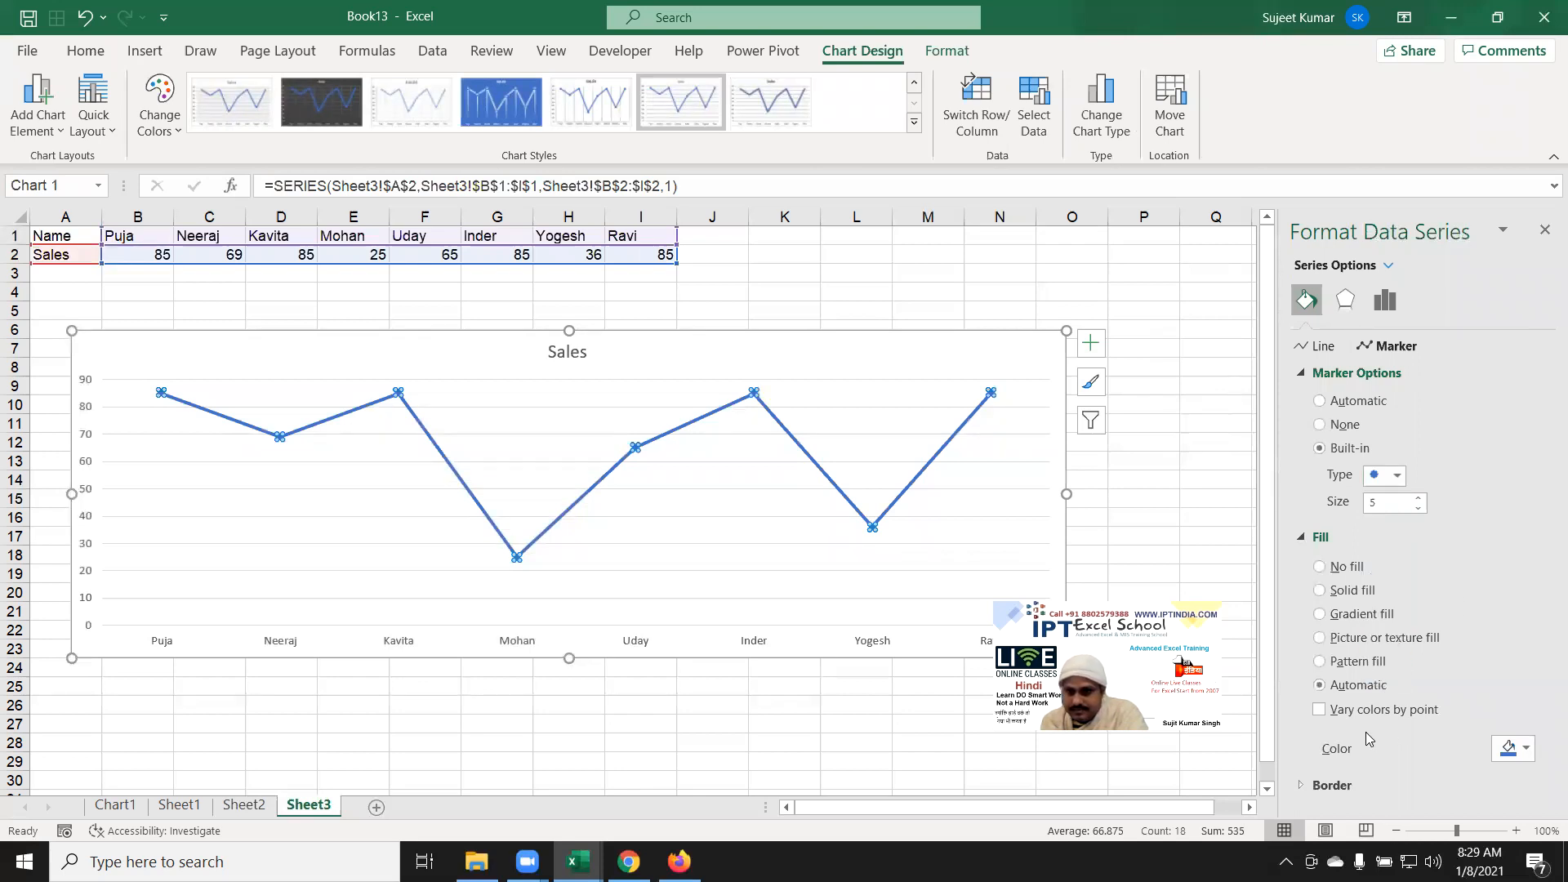
pyautogui.click(1397, 474)
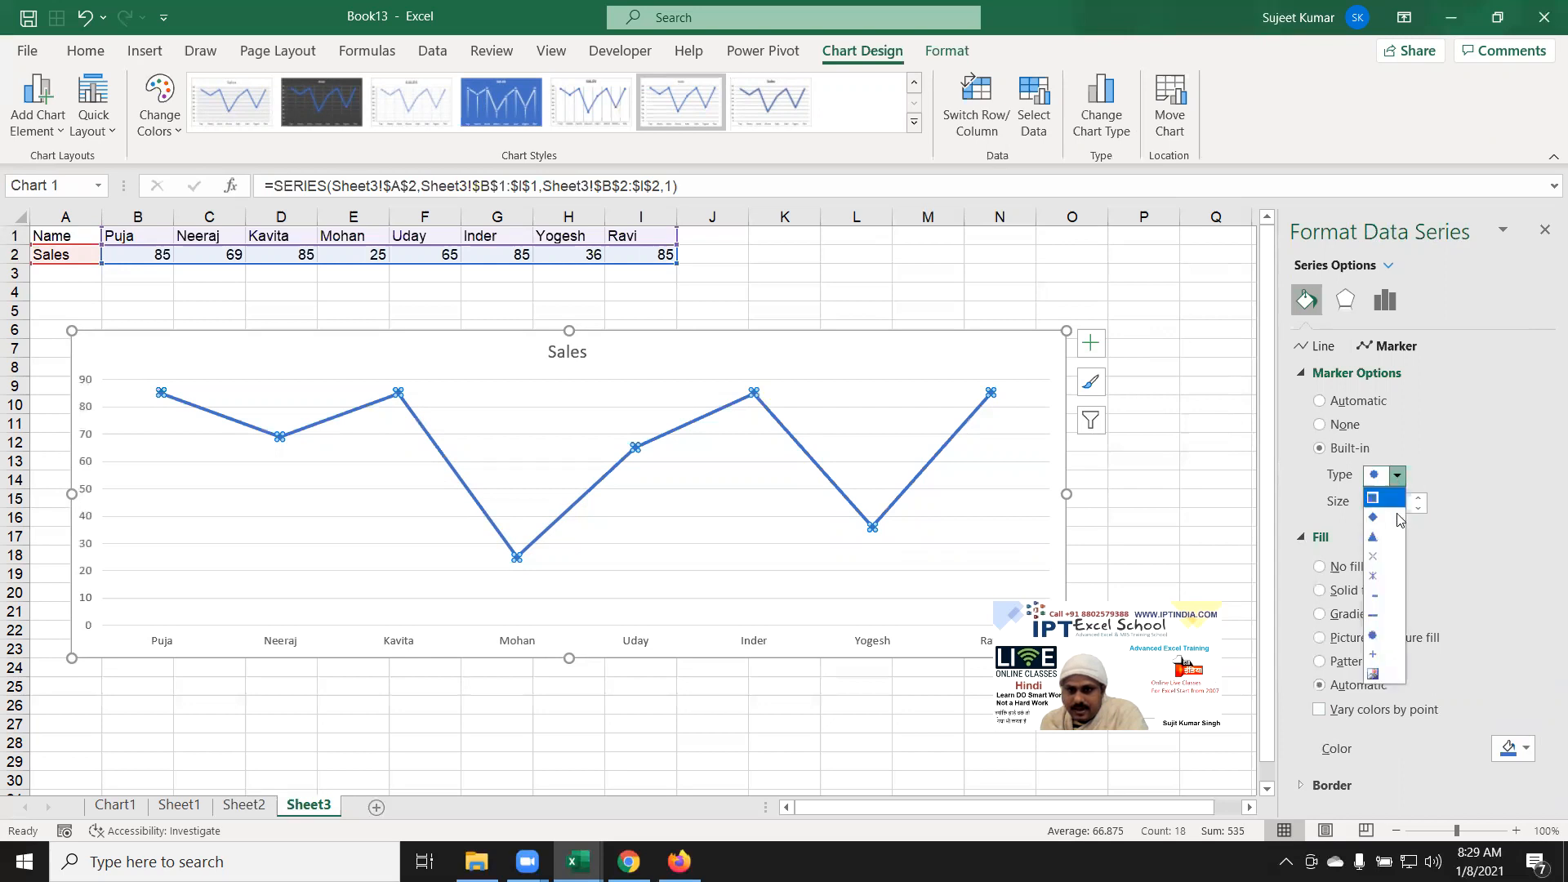
pyautogui.click(1385, 676)
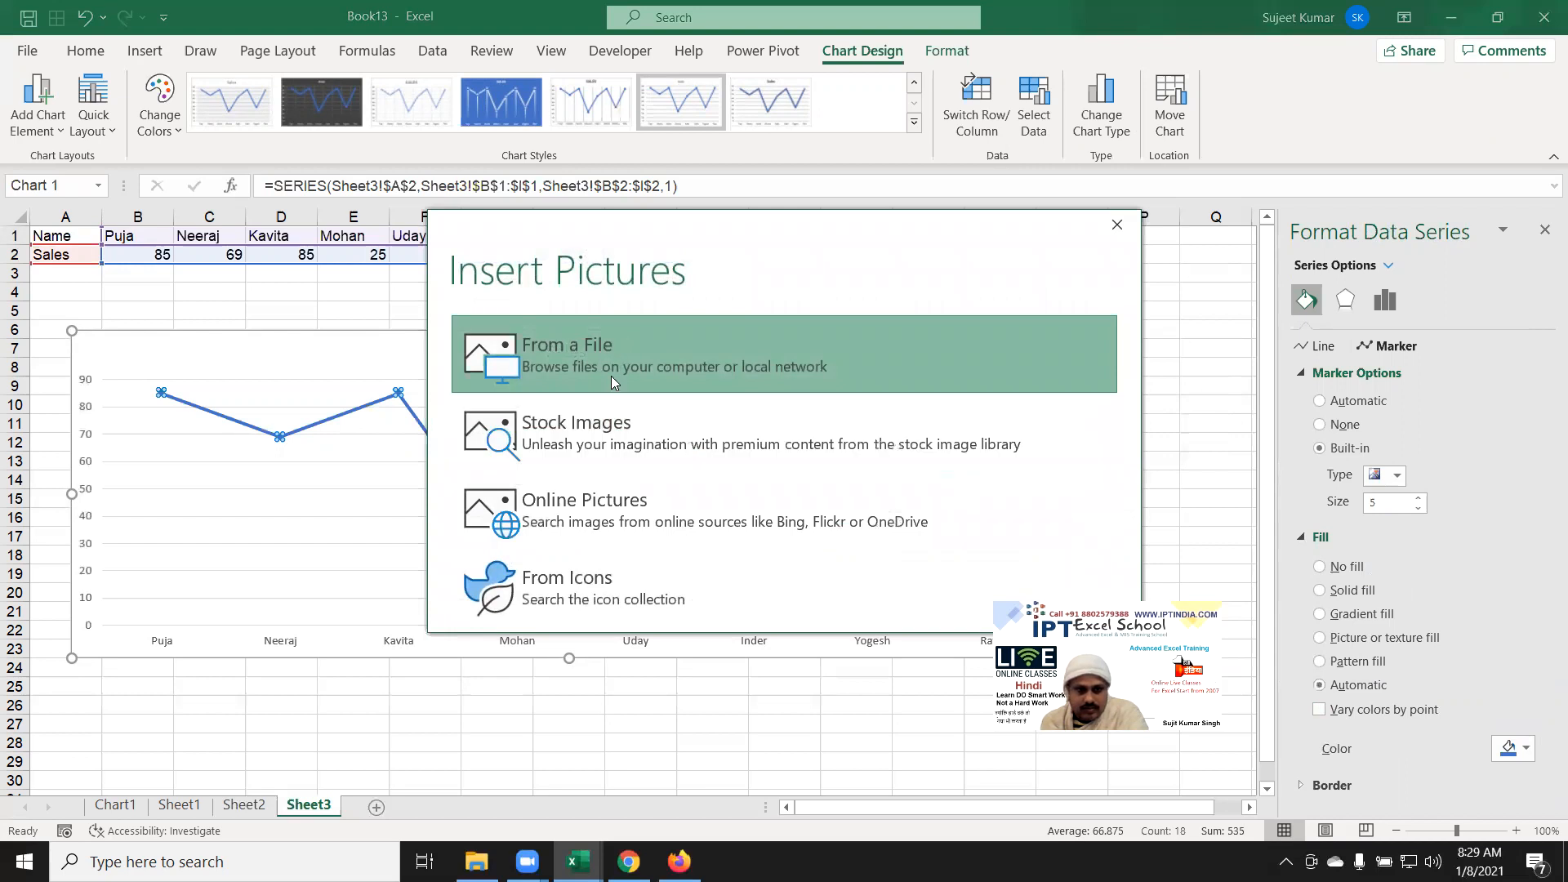
# Step: Search online pictures for the first person's full name and insert the pink portrait photo as marker fill
pyautogui.click(611, 508)
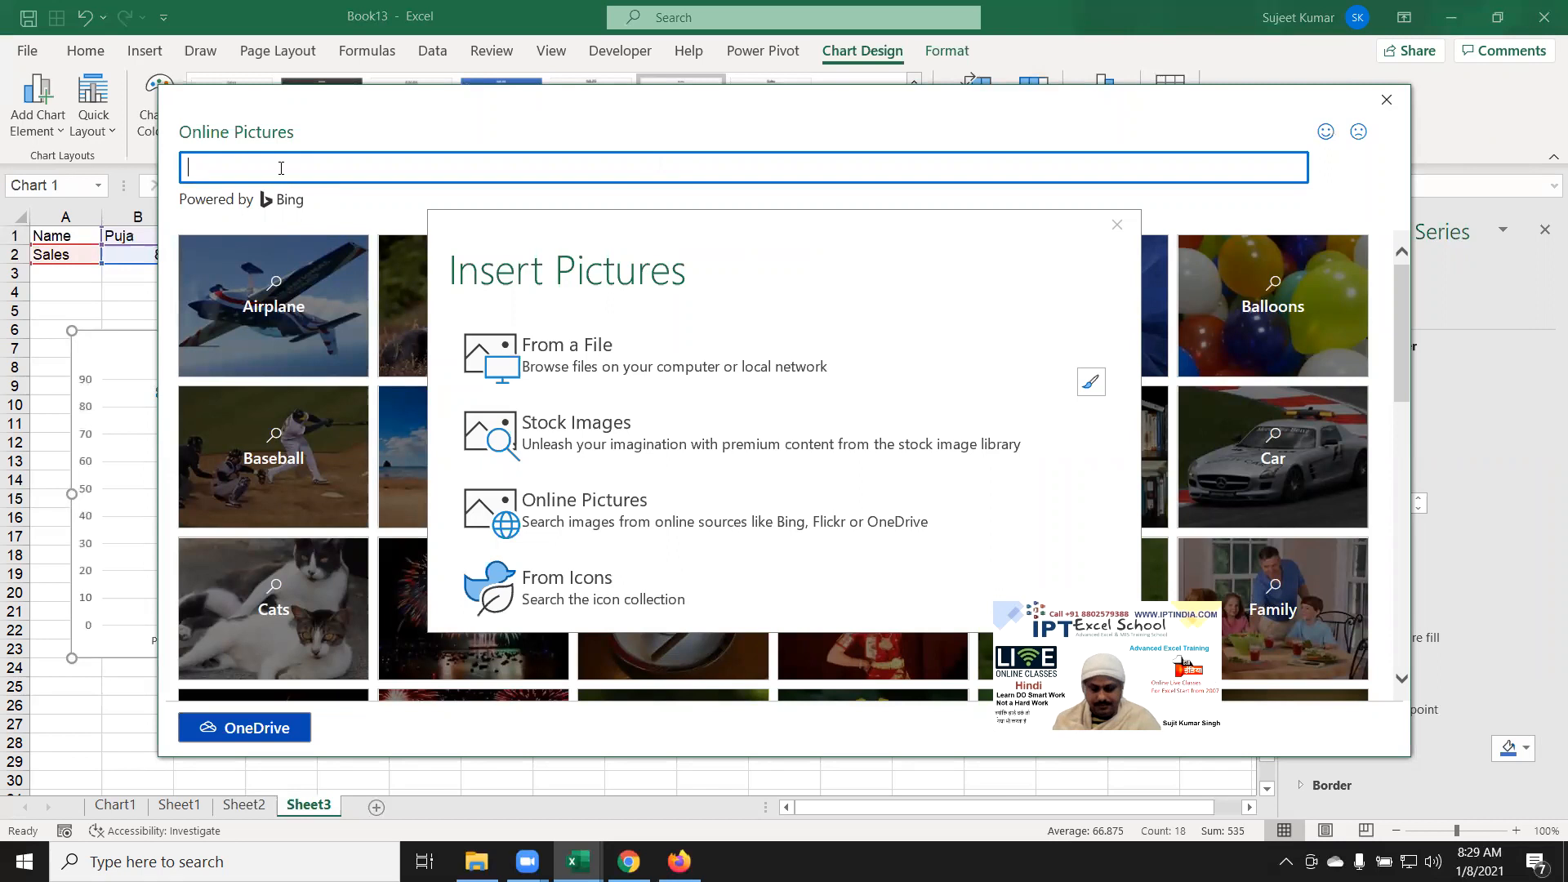
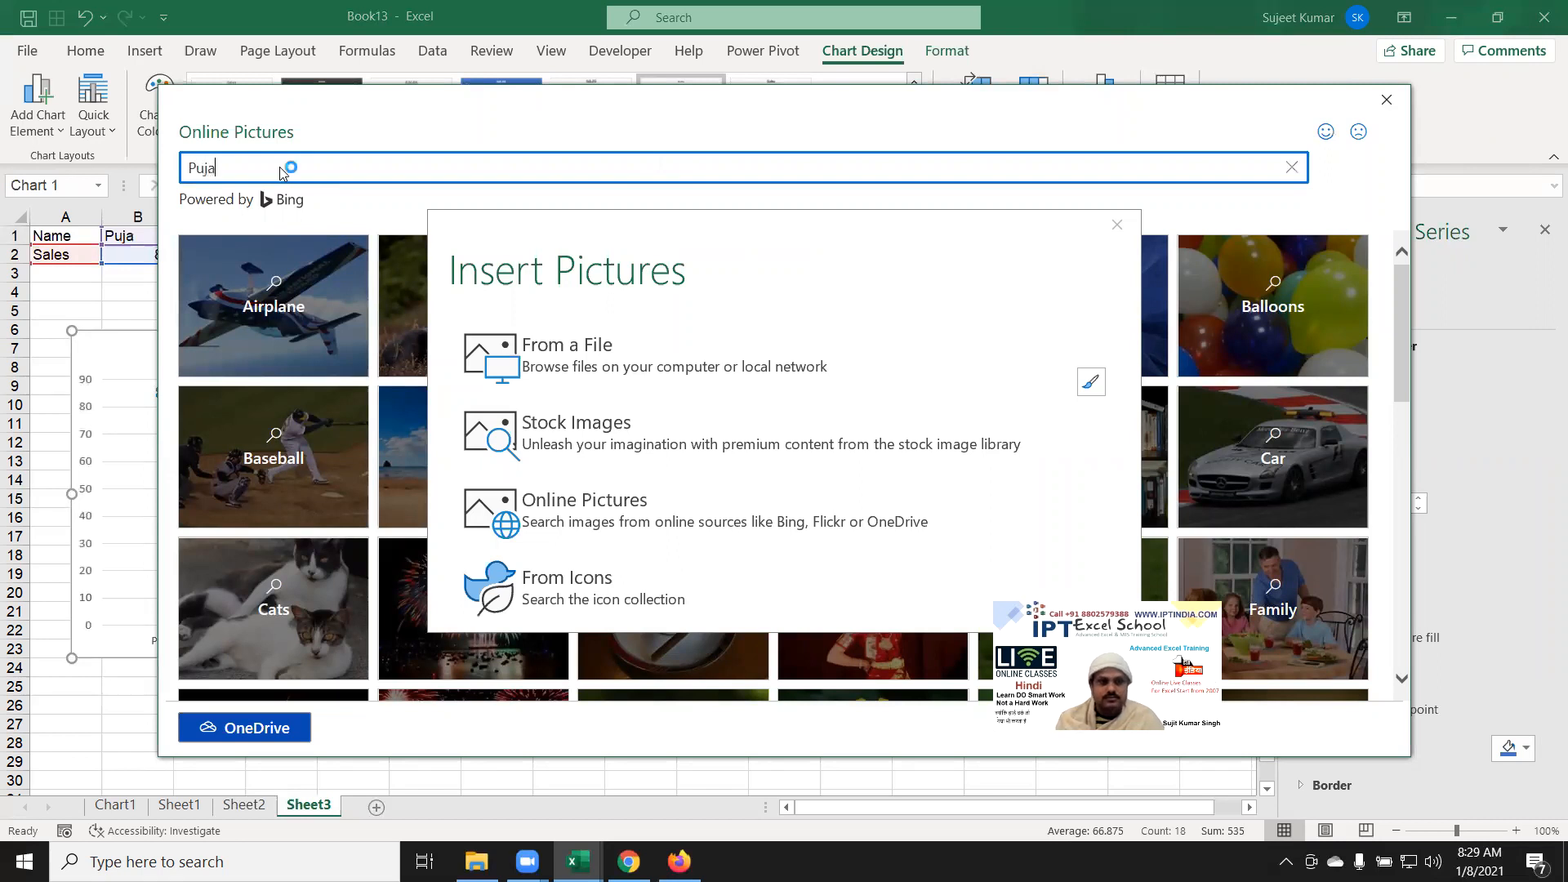
pyautogui.press('Return')
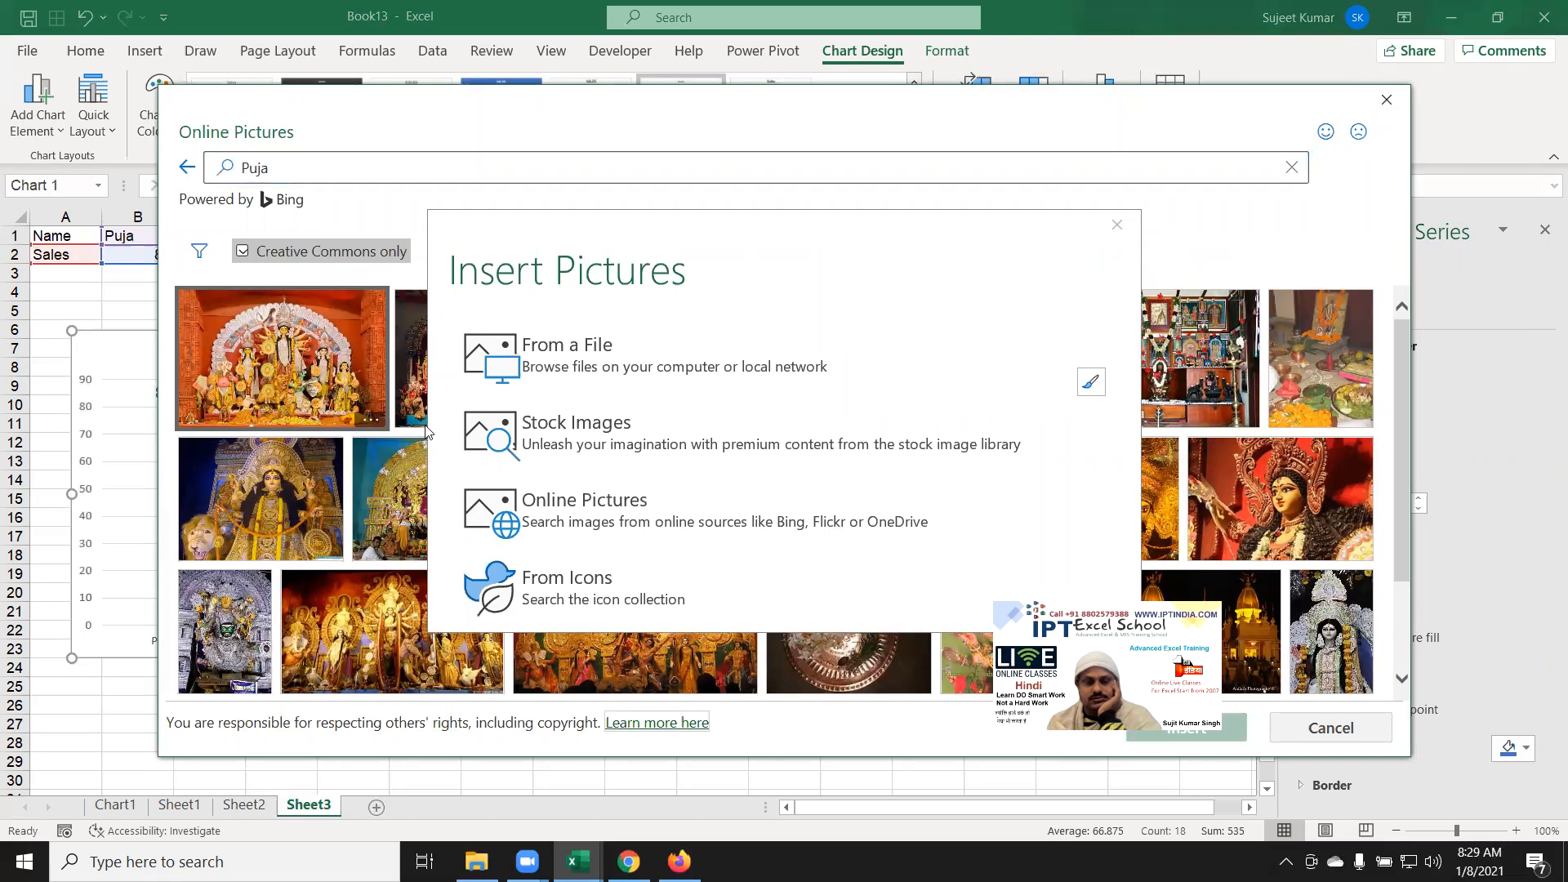
pyautogui.click(312, 176)
pyautogui.click(312, 175)
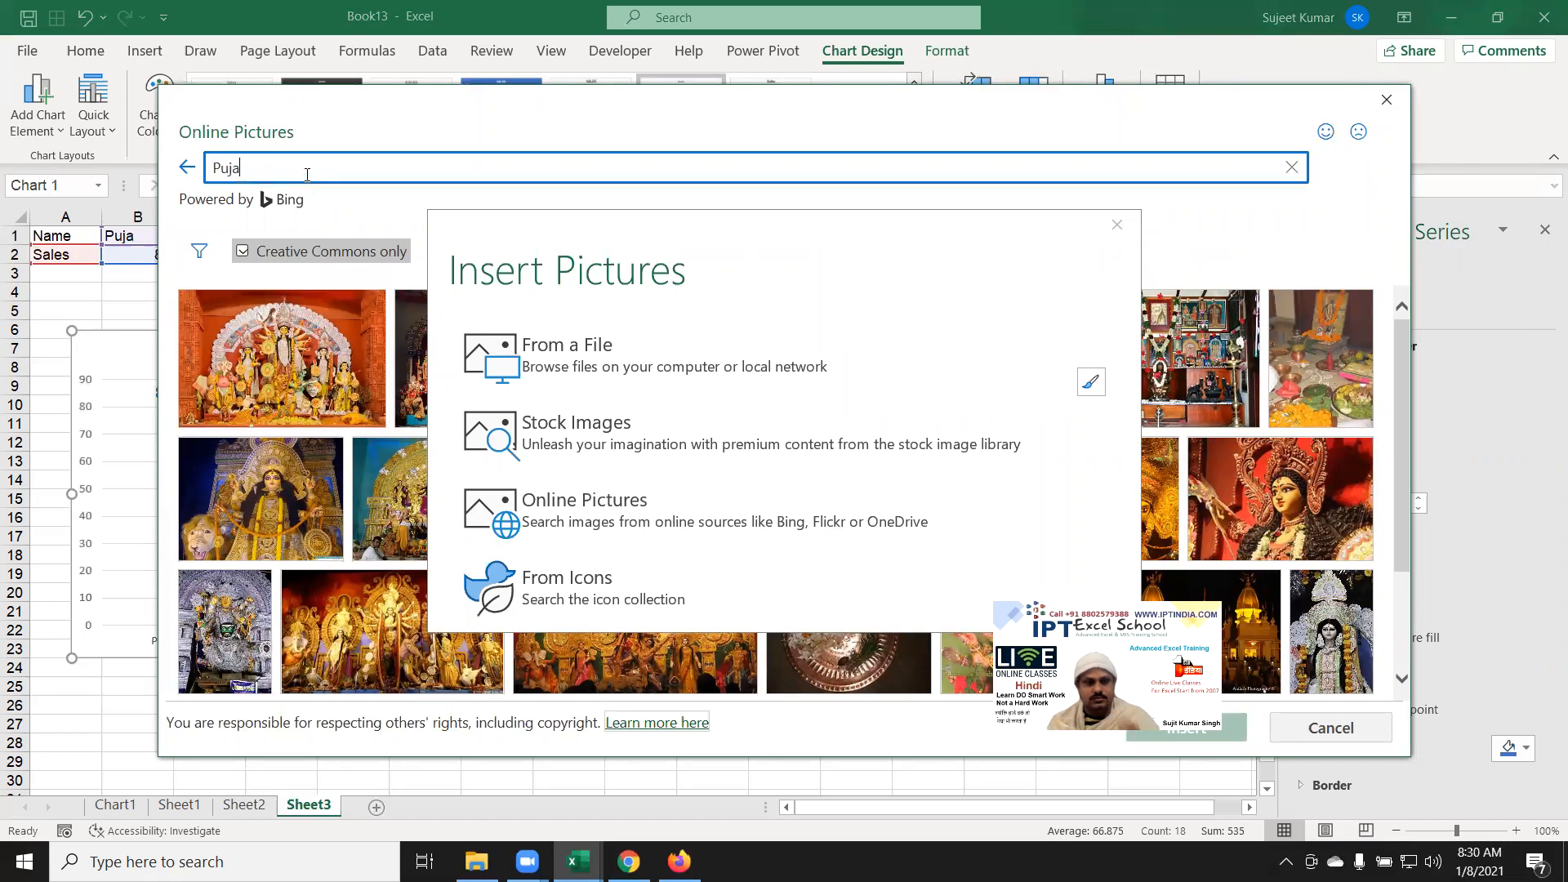
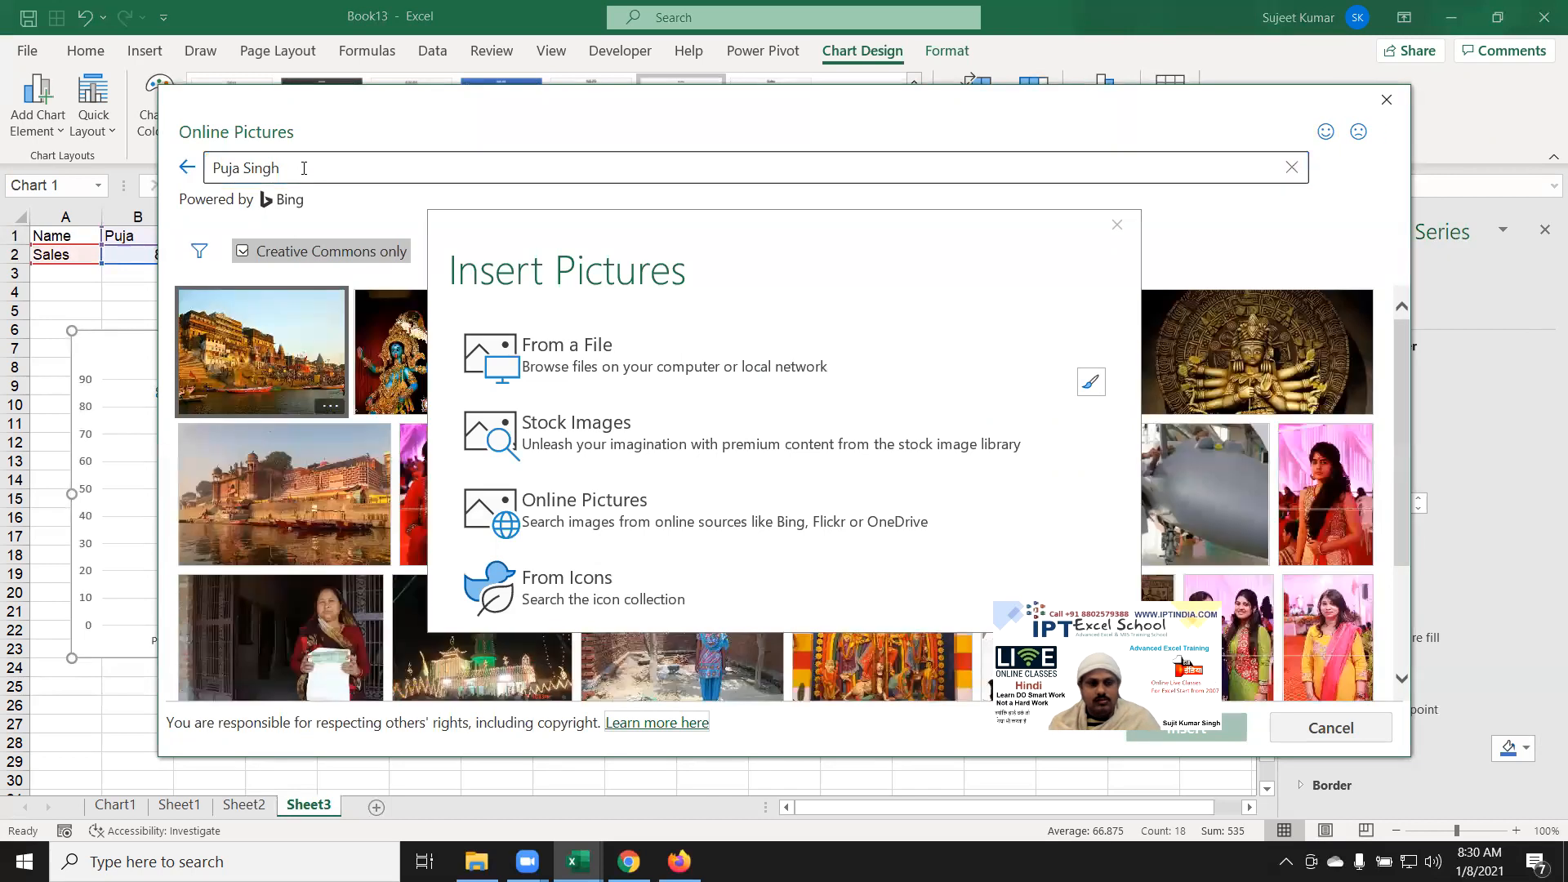
pyautogui.click(1329, 532)
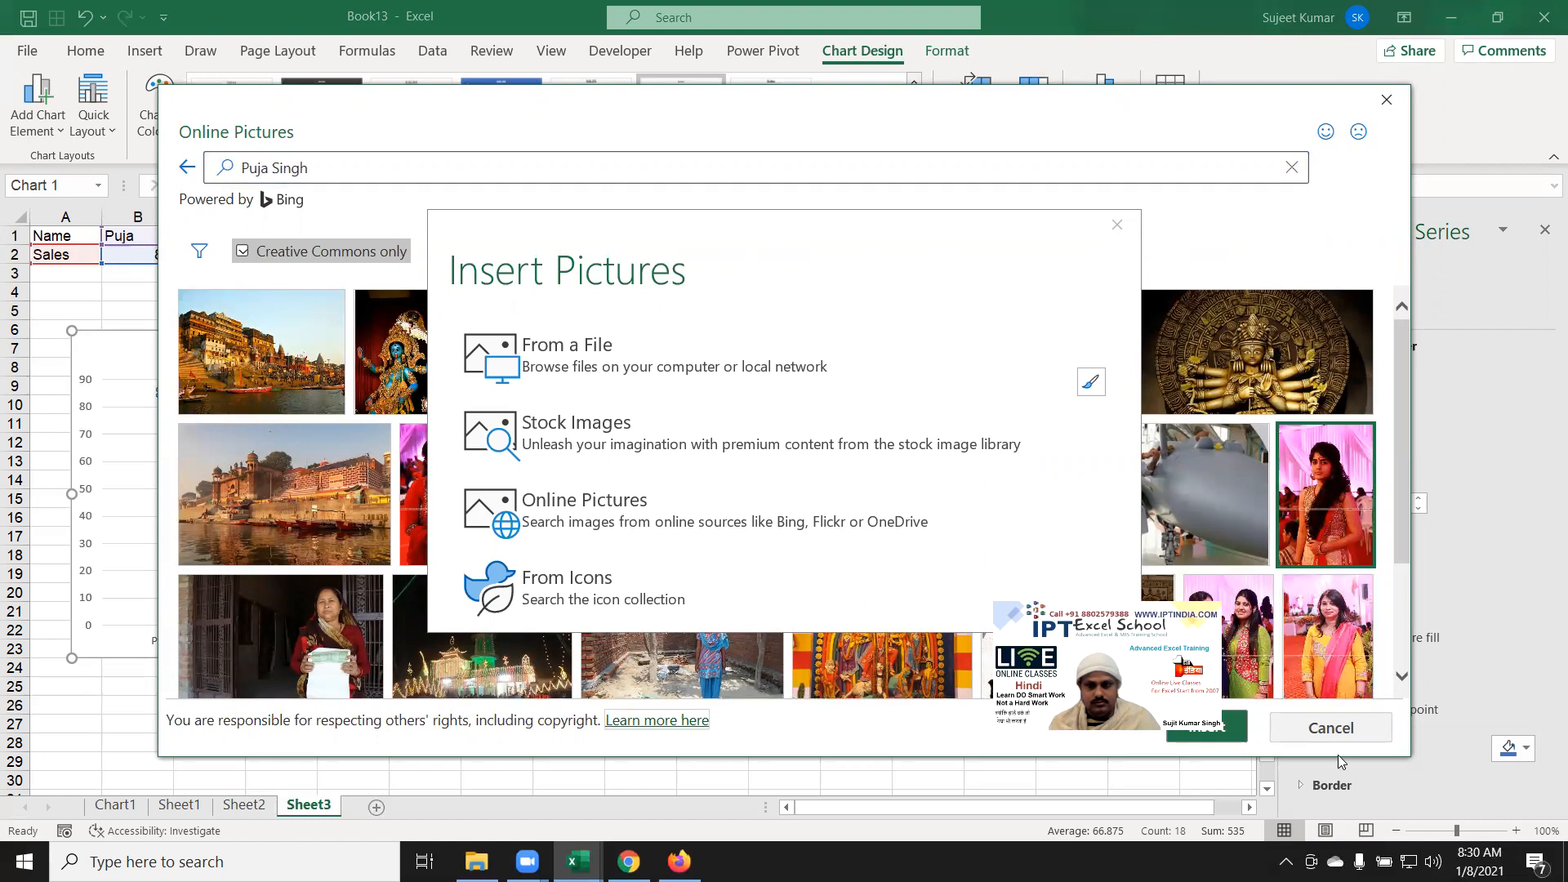
pyautogui.click(1275, 731)
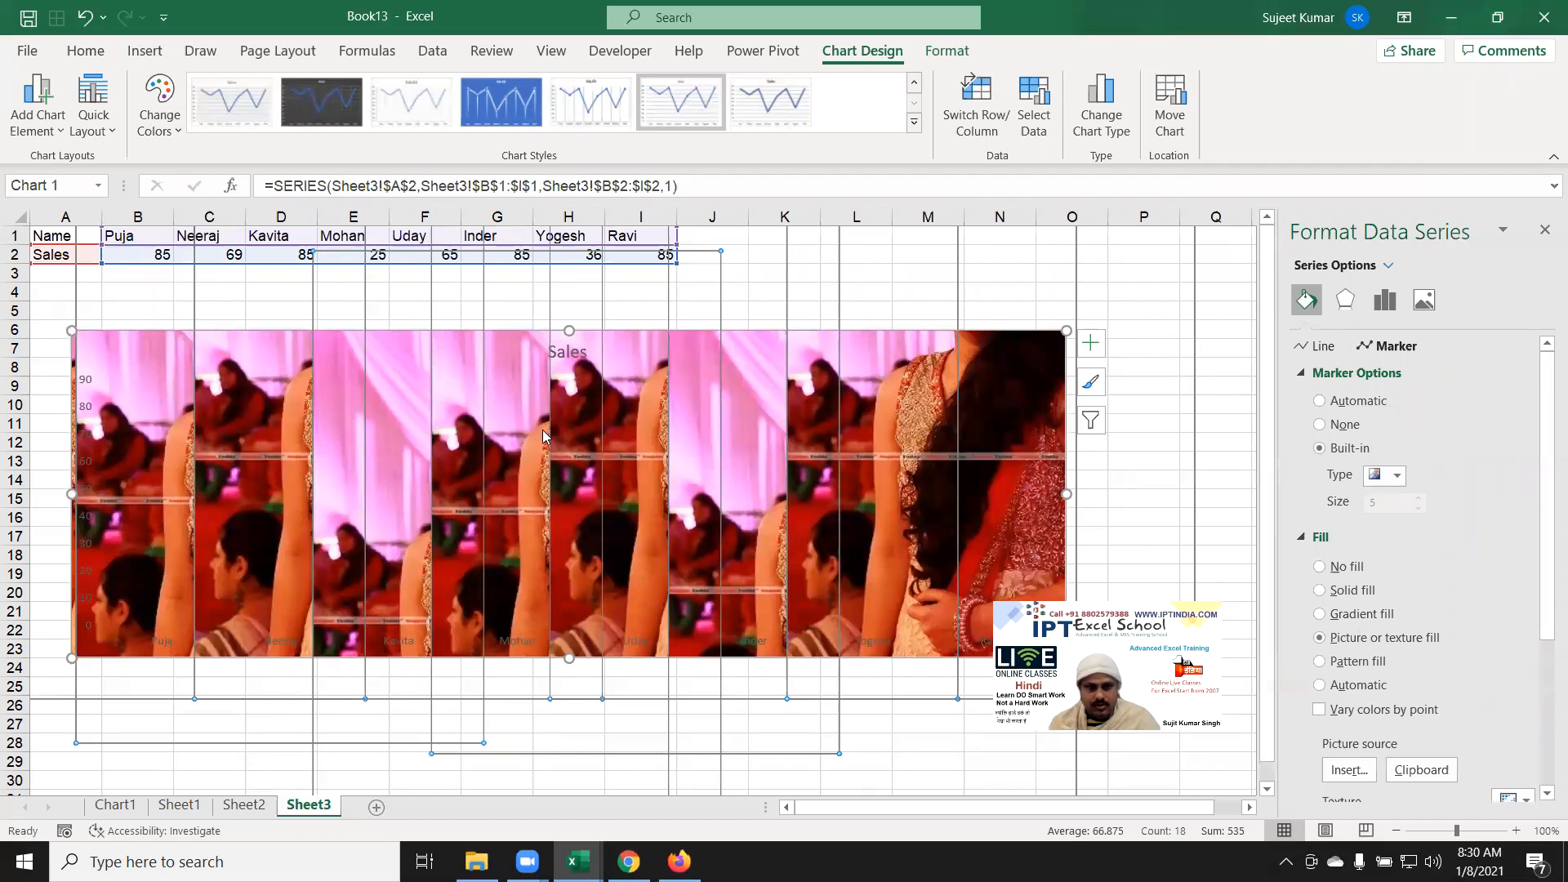
# Step: Select a single data point on the Sales line and set its marker to None
pyautogui.click(507, 474)
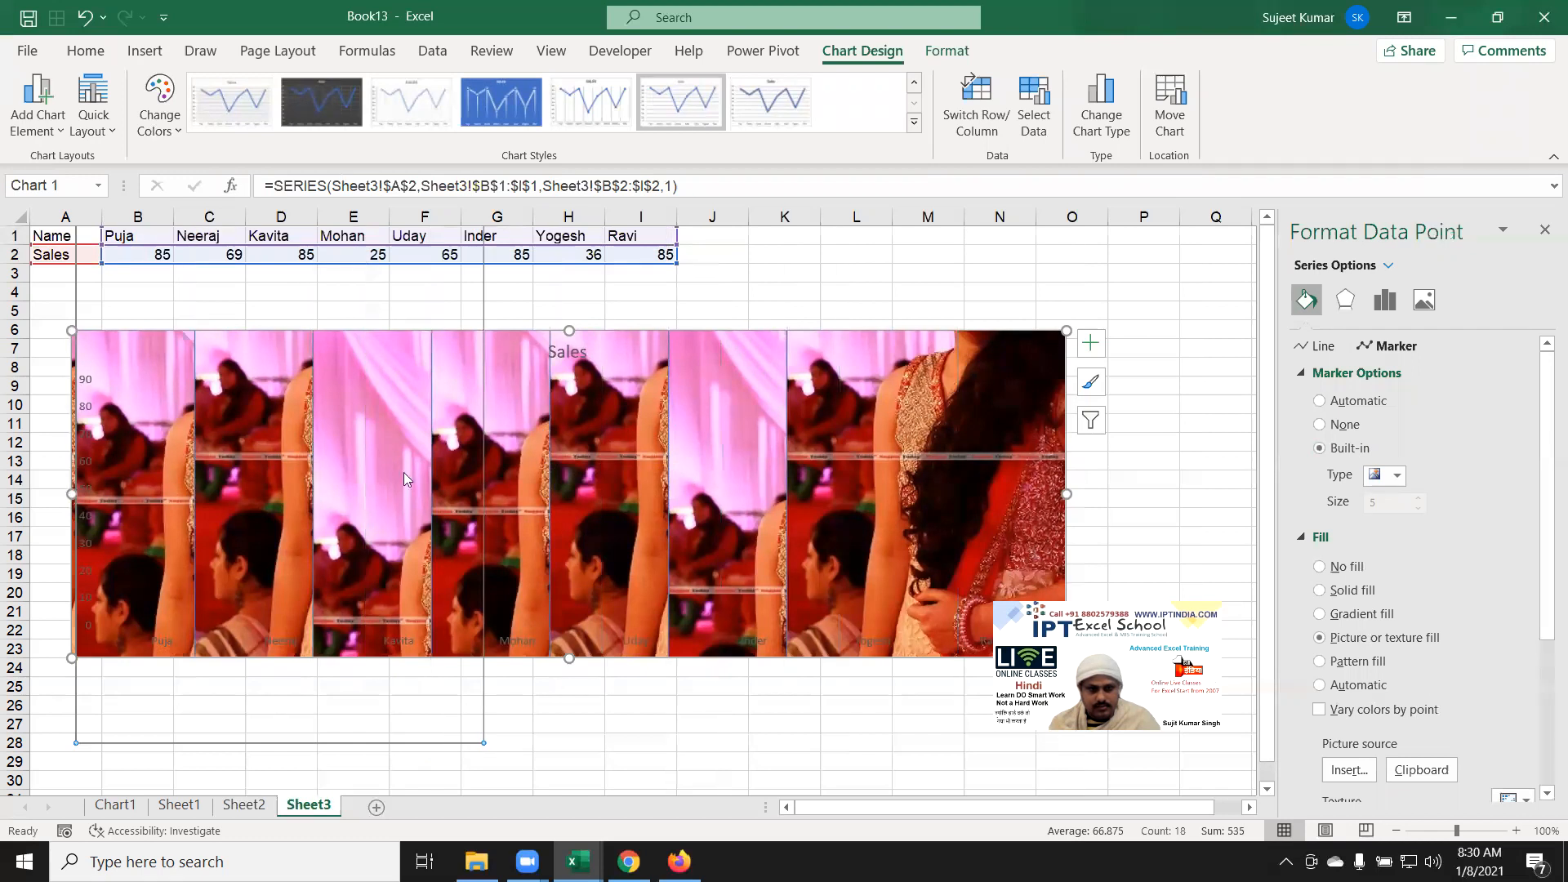
pyautogui.click(876, 490)
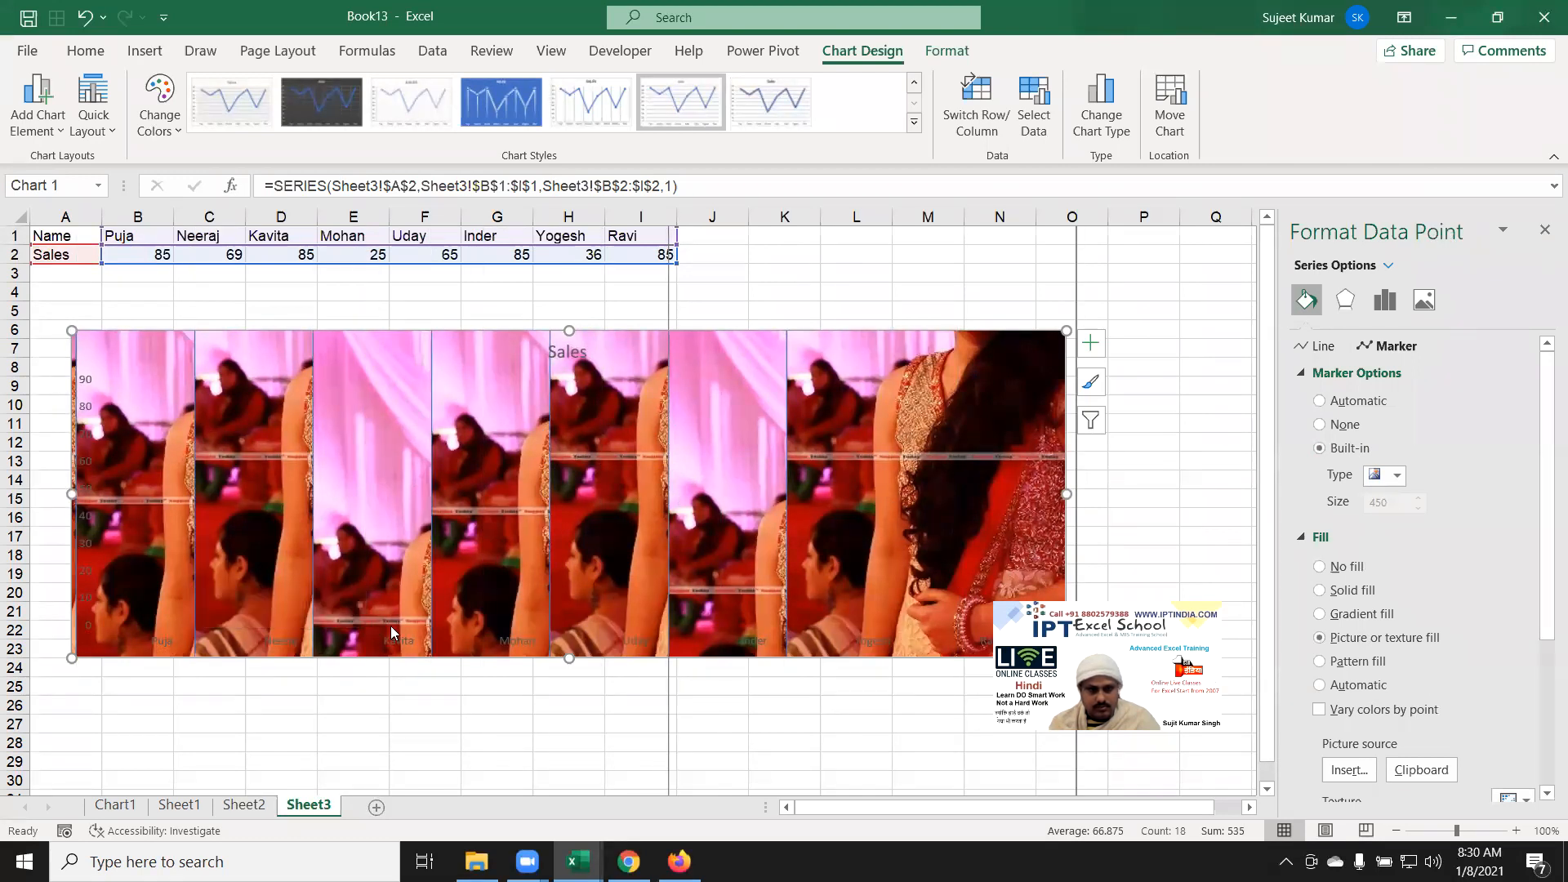
pyautogui.moveTo(390, 625)
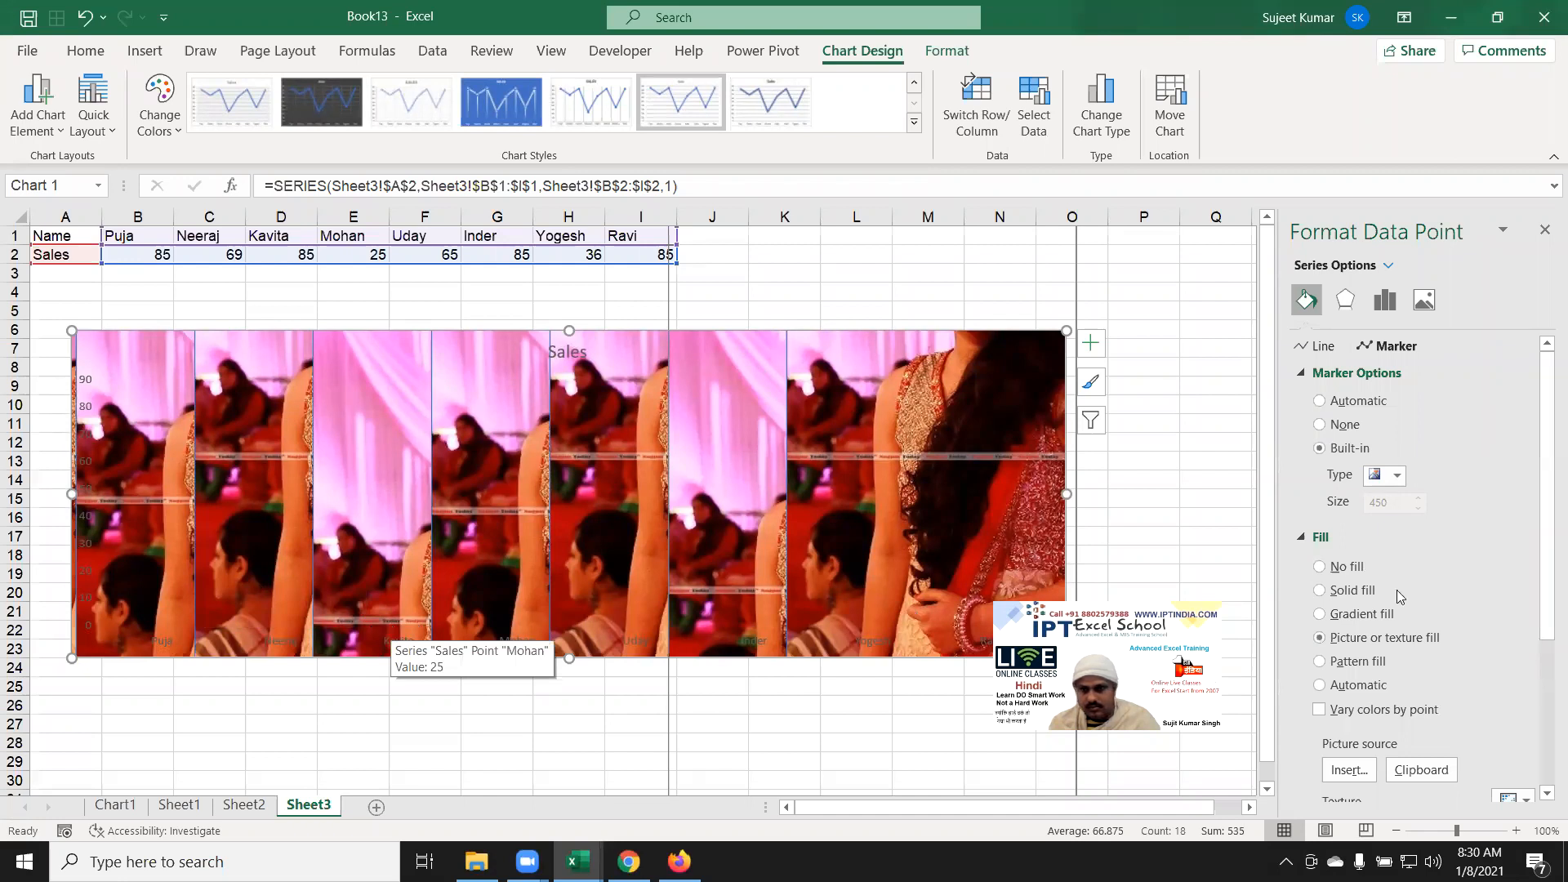
pyautogui.click(1344, 433)
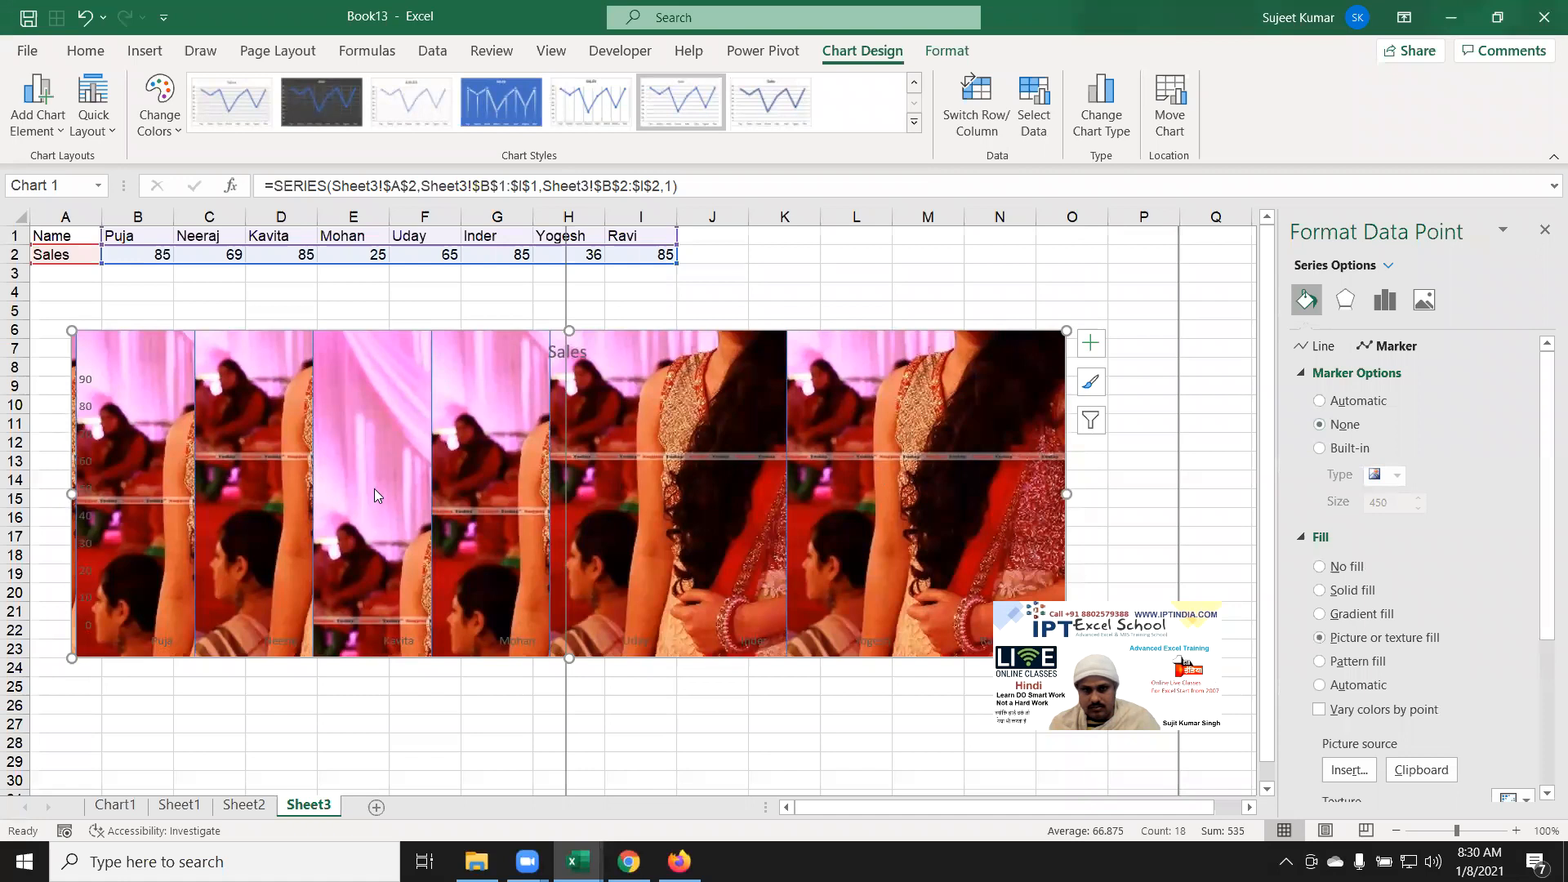
# Step: Undo twice to remove the photo markers, restoring the plain Sales line chart
pyautogui.hotkey('ctrl', 'z')
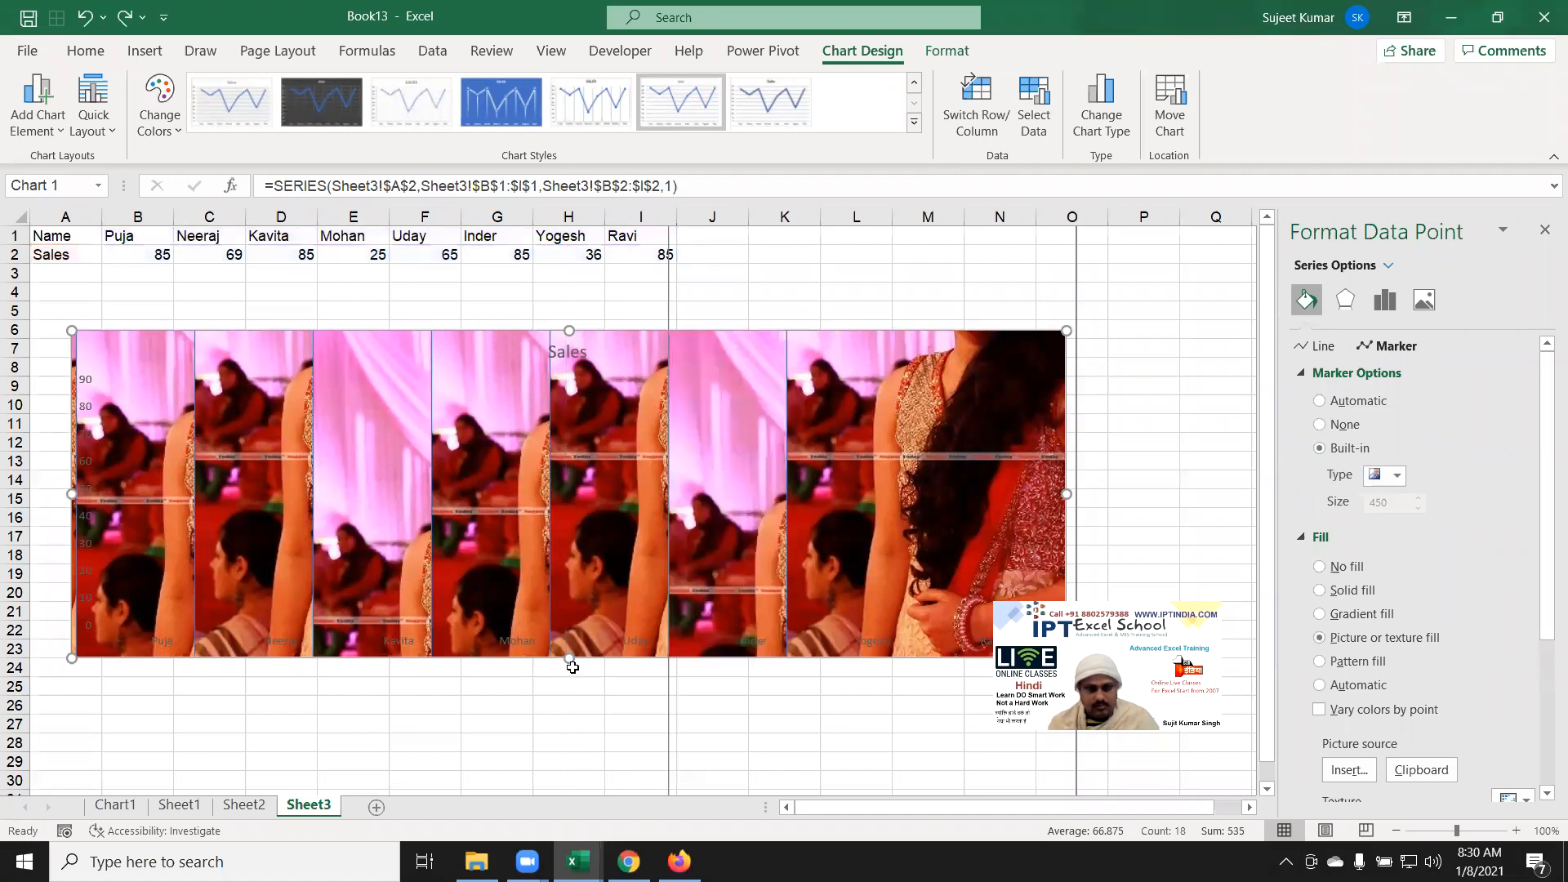
pyautogui.hotkey('ctrl', 'z')
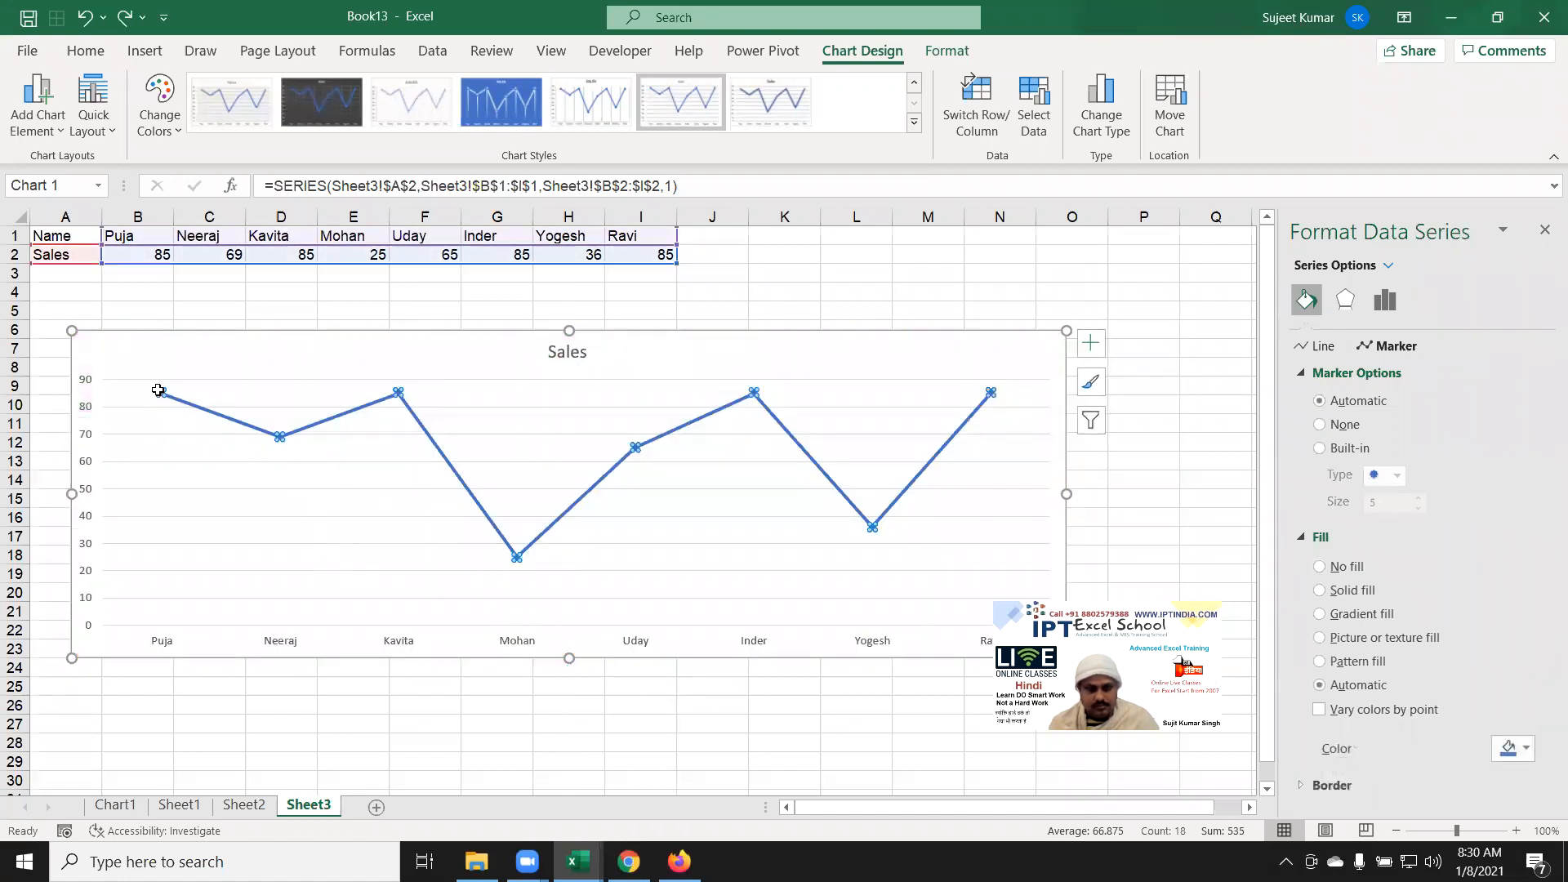
pyautogui.click(181, 449)
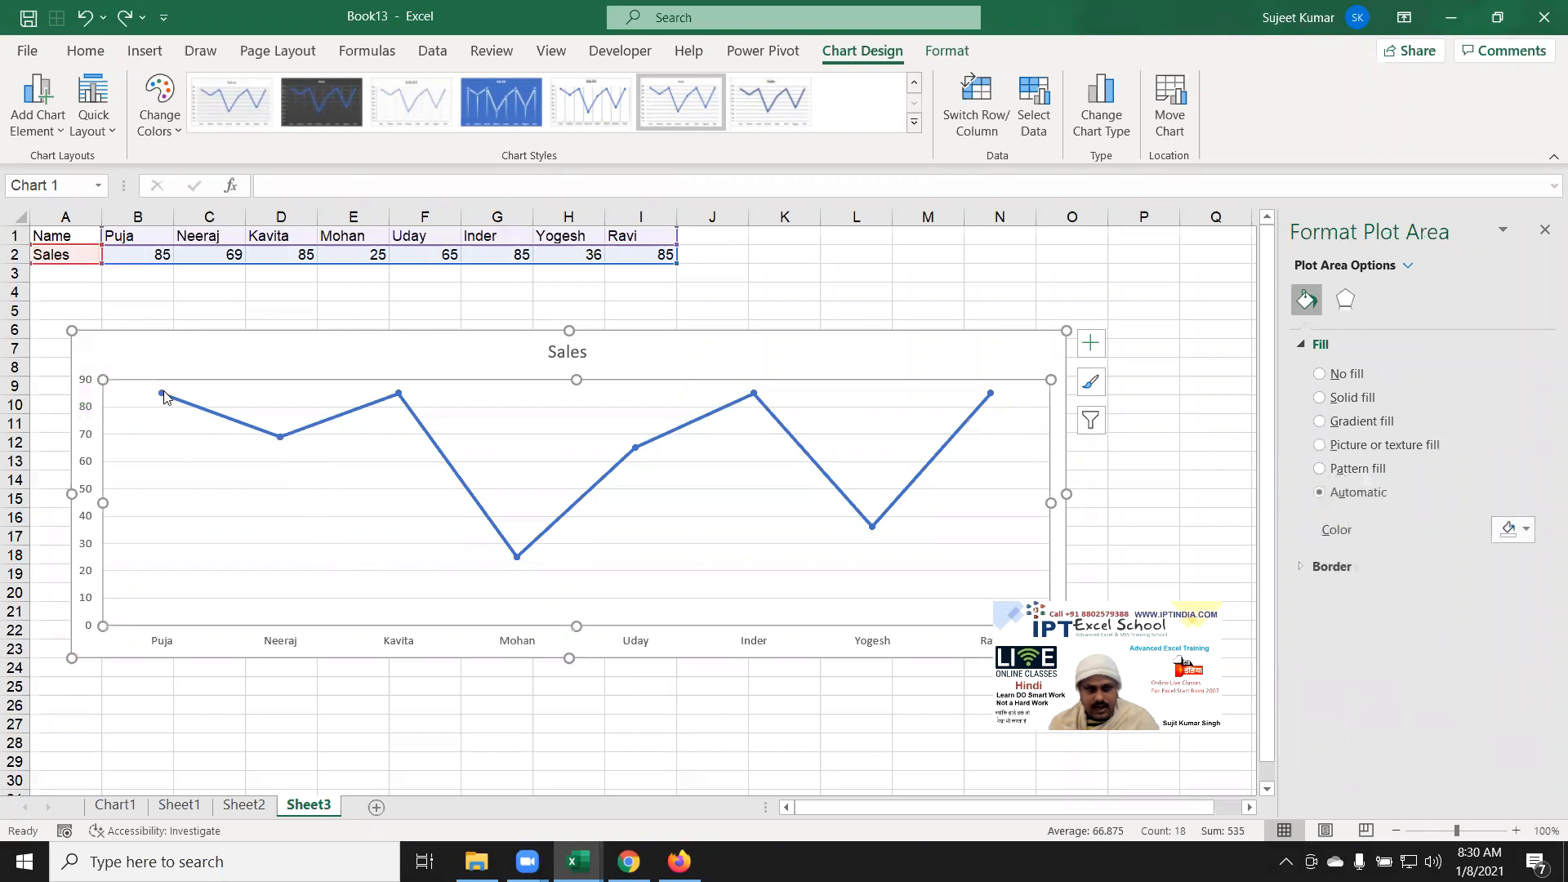
pyautogui.click(164, 397)
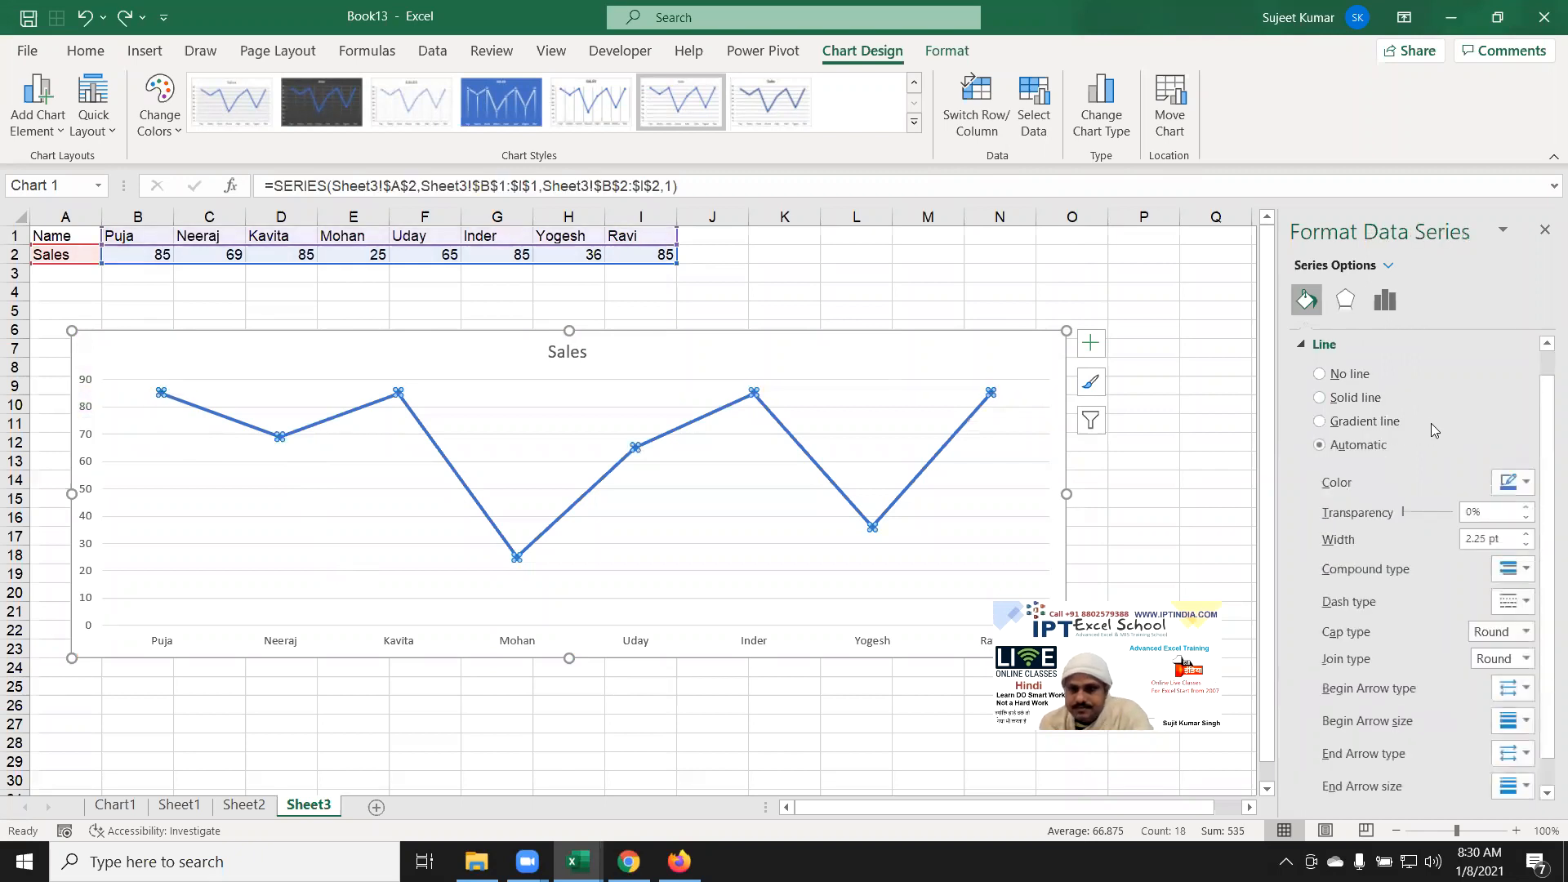
pyautogui.click(1327, 344)
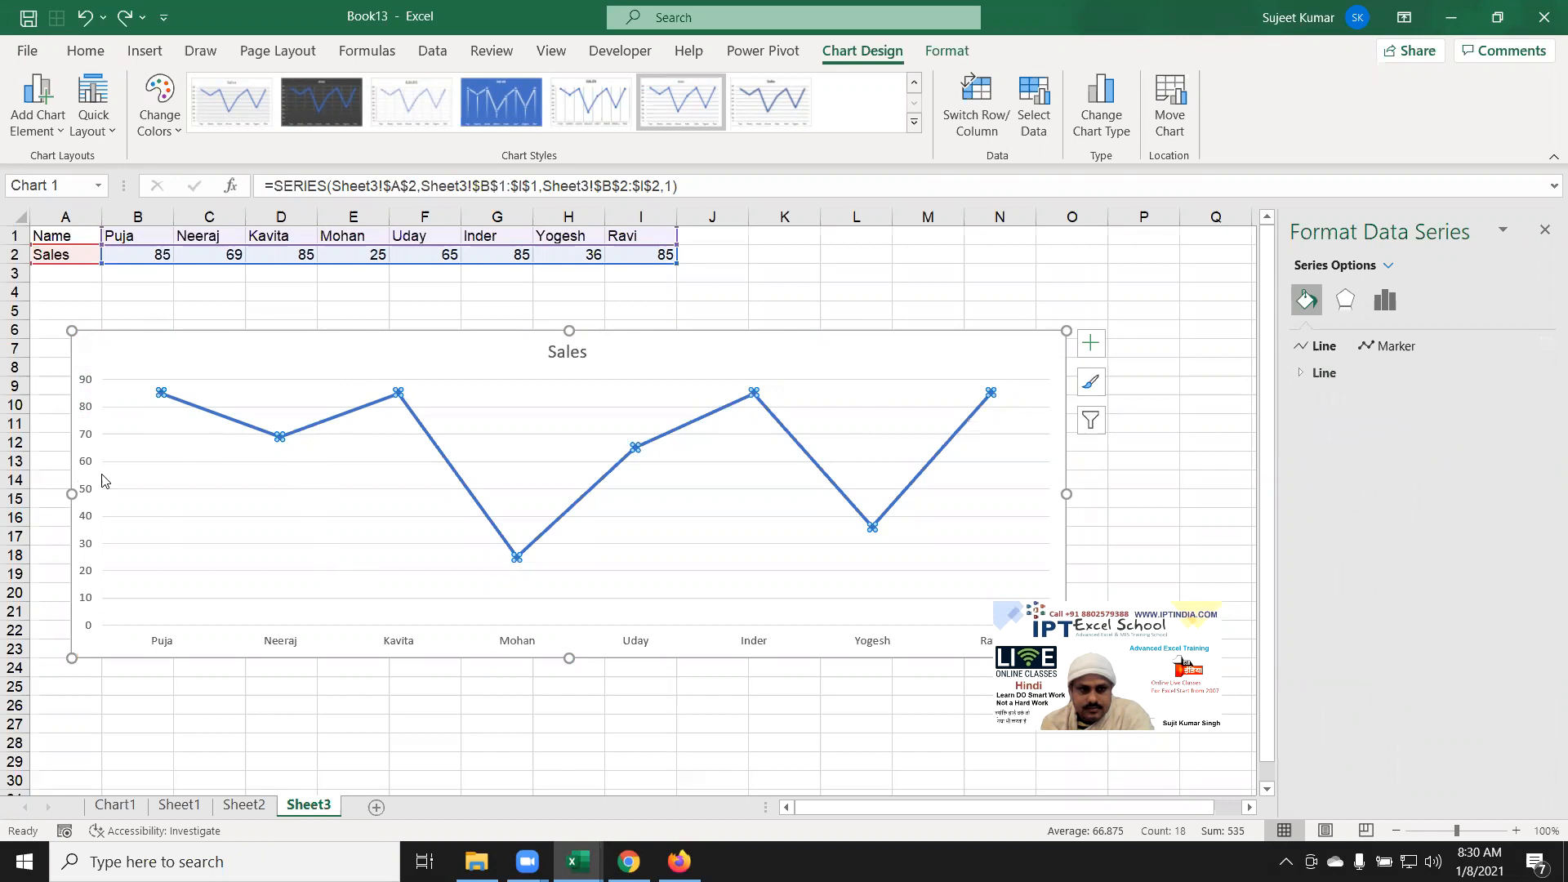
# Step: Give only the first data point's marker a picture or texture fill
pyautogui.click(160, 393)
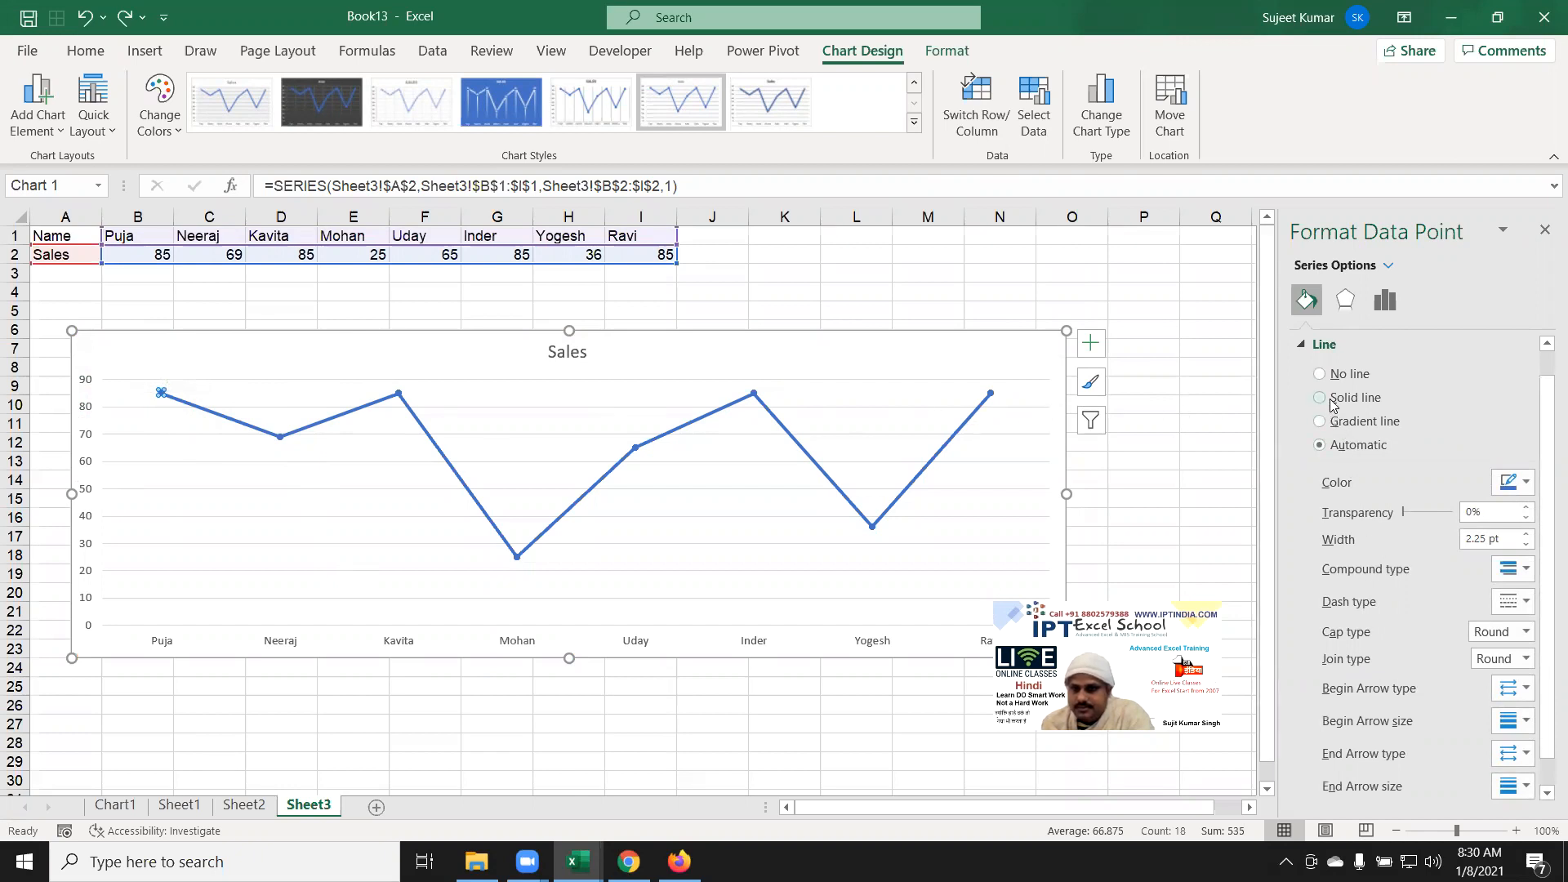
pyautogui.click(1301, 346)
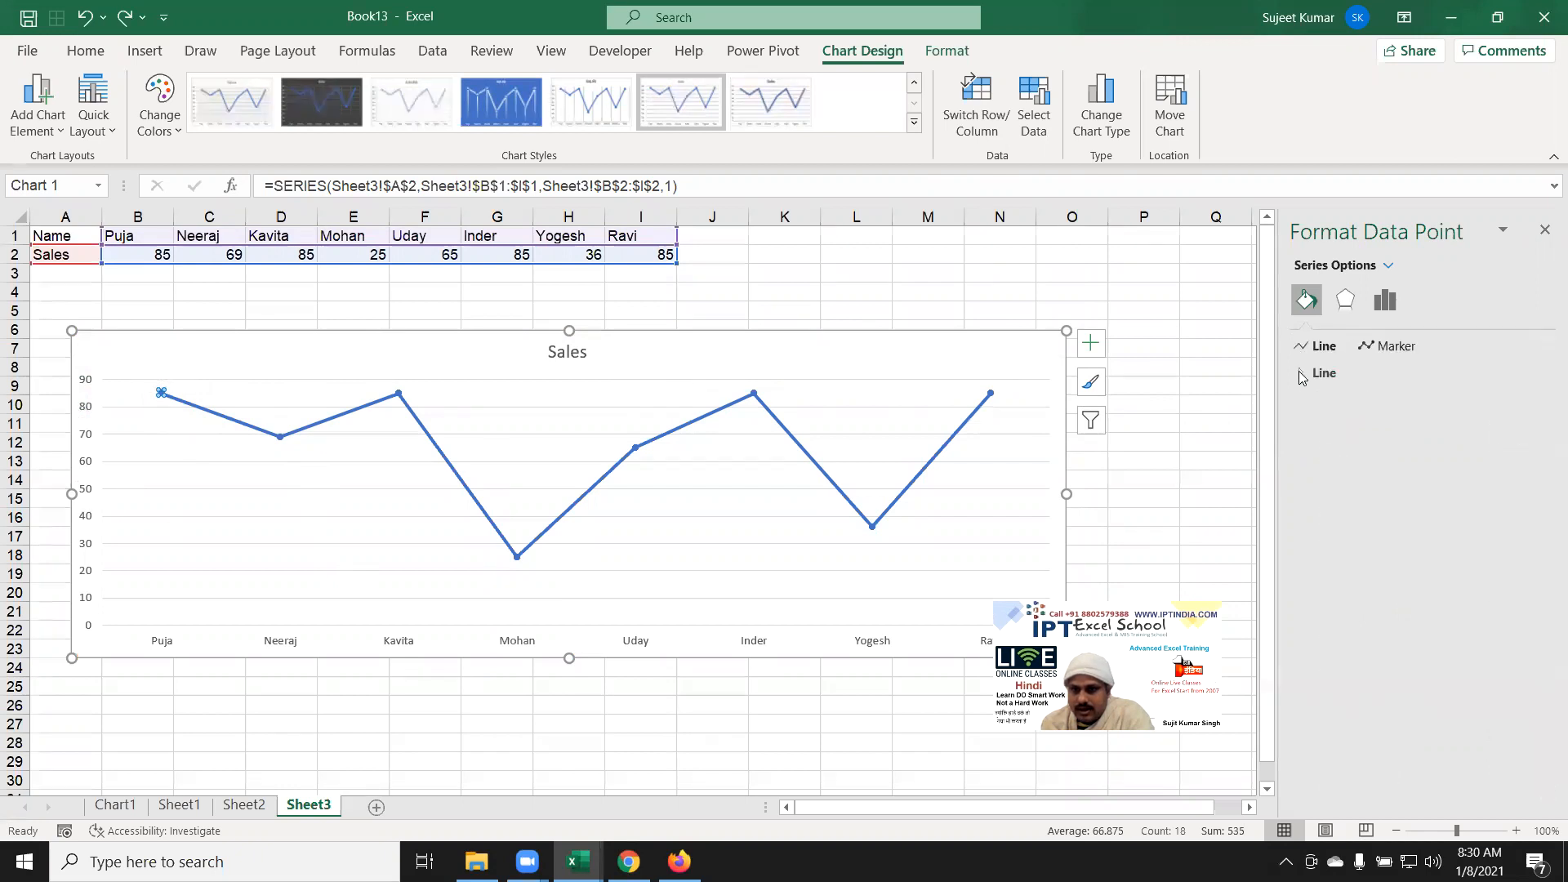
pyautogui.click(1377, 346)
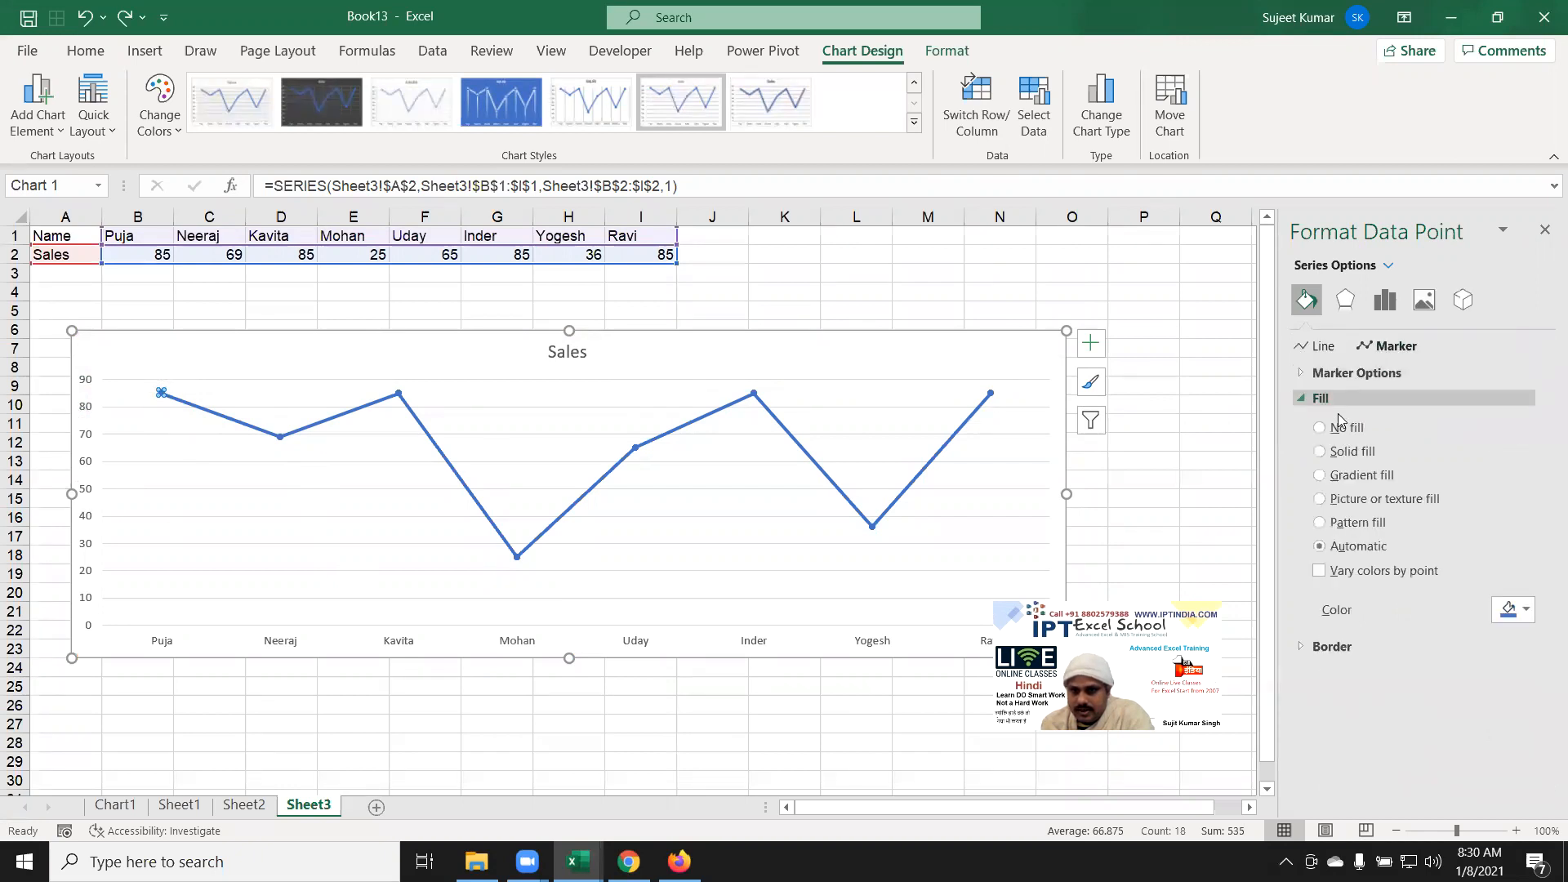
pyautogui.click(1328, 500)
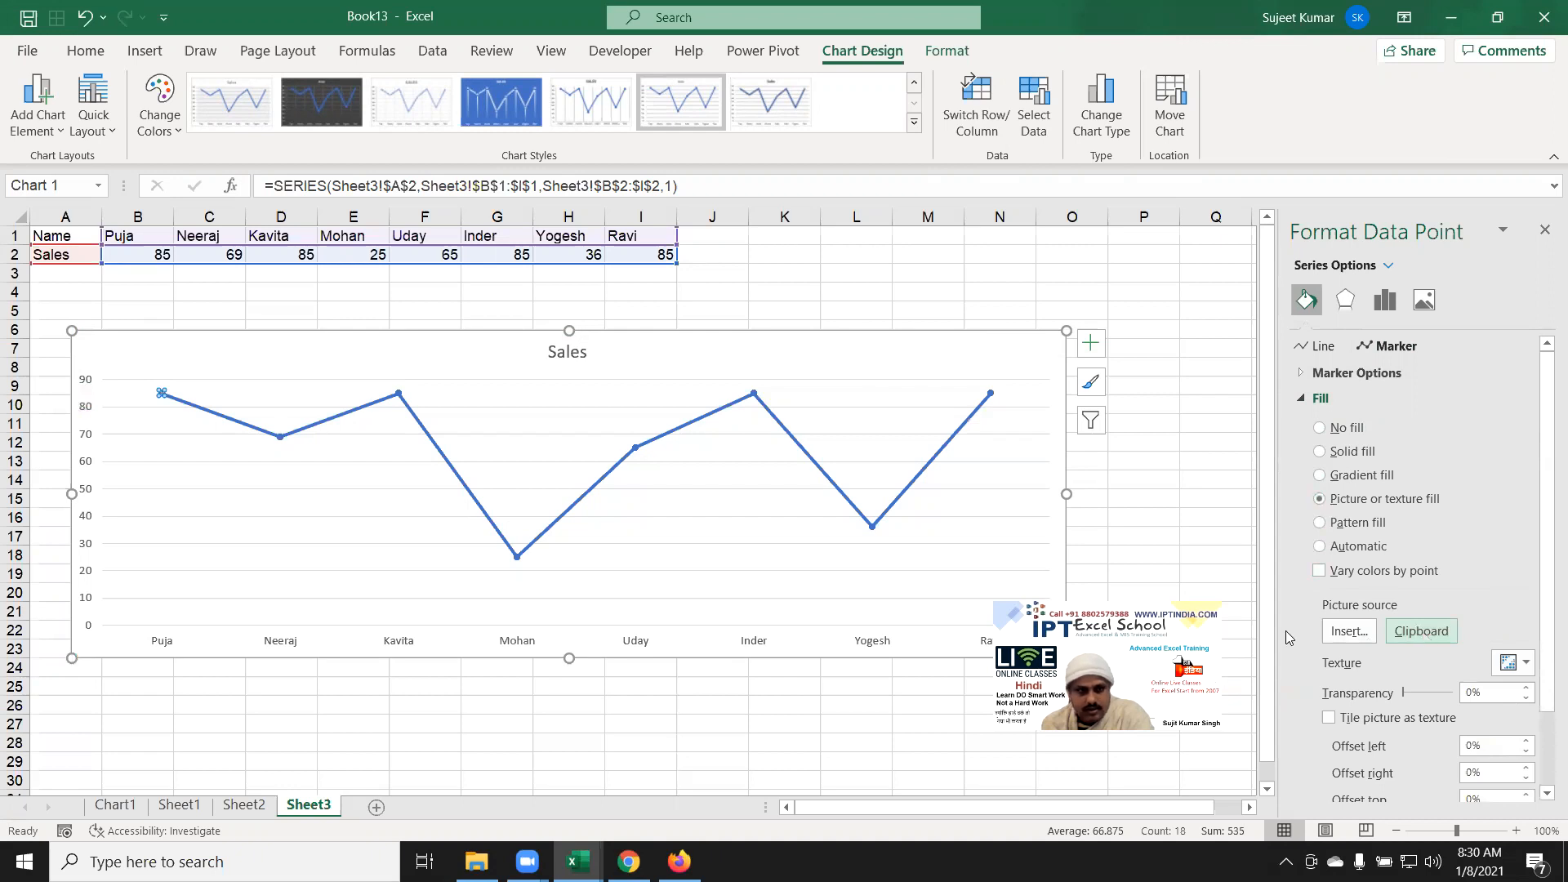
# Step: Reselect the first data point and expand its marker Border settings
pyautogui.click(189, 417)
pyautogui.click(160, 394)
pyautogui.click(161, 393)
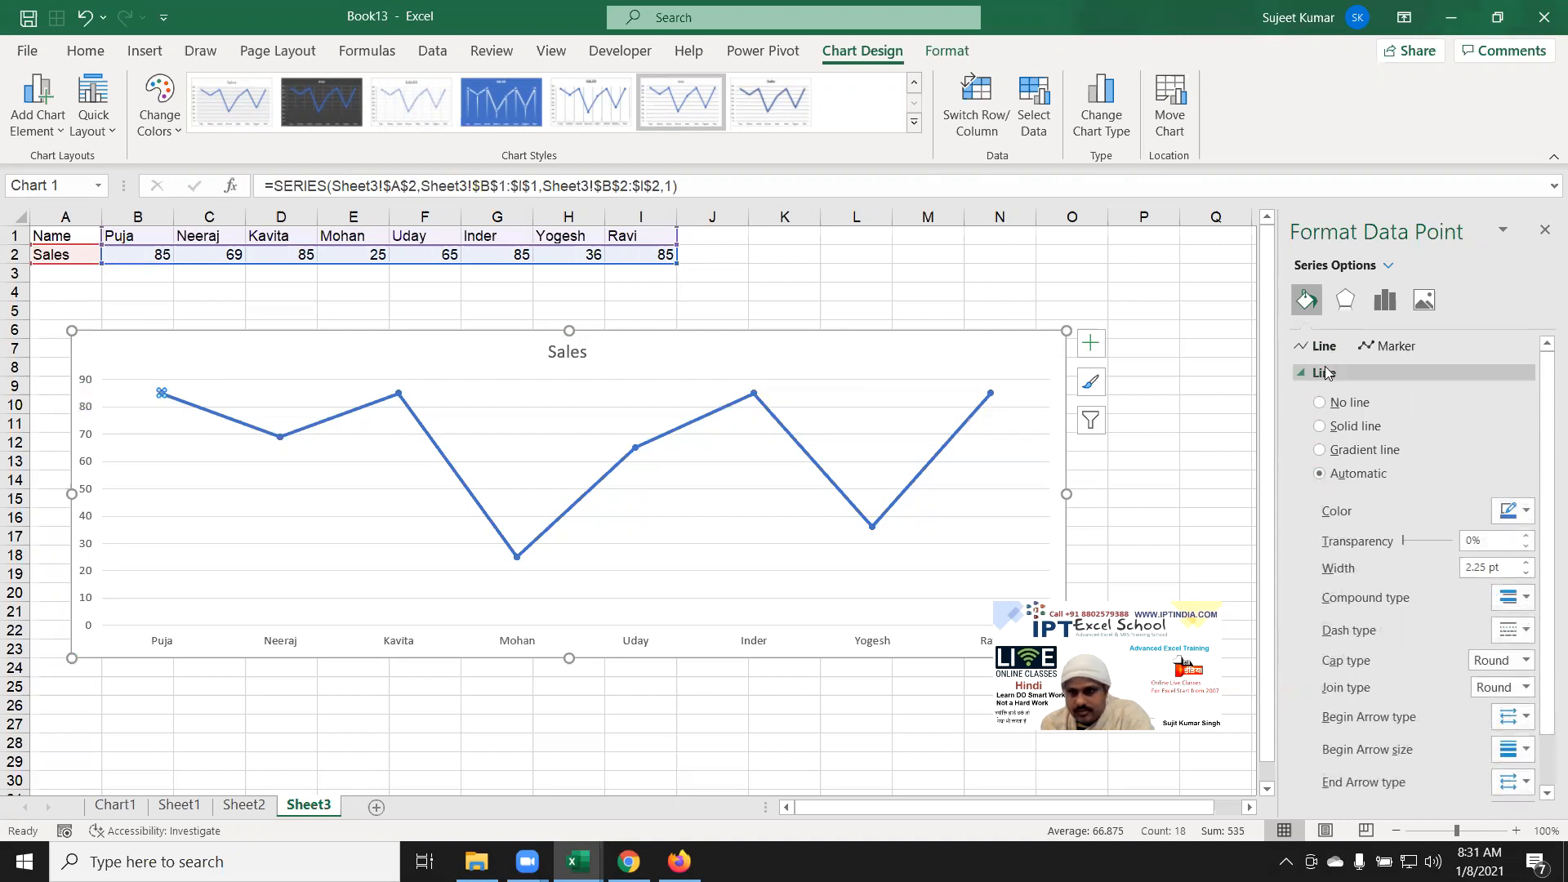
pyautogui.click(1389, 346)
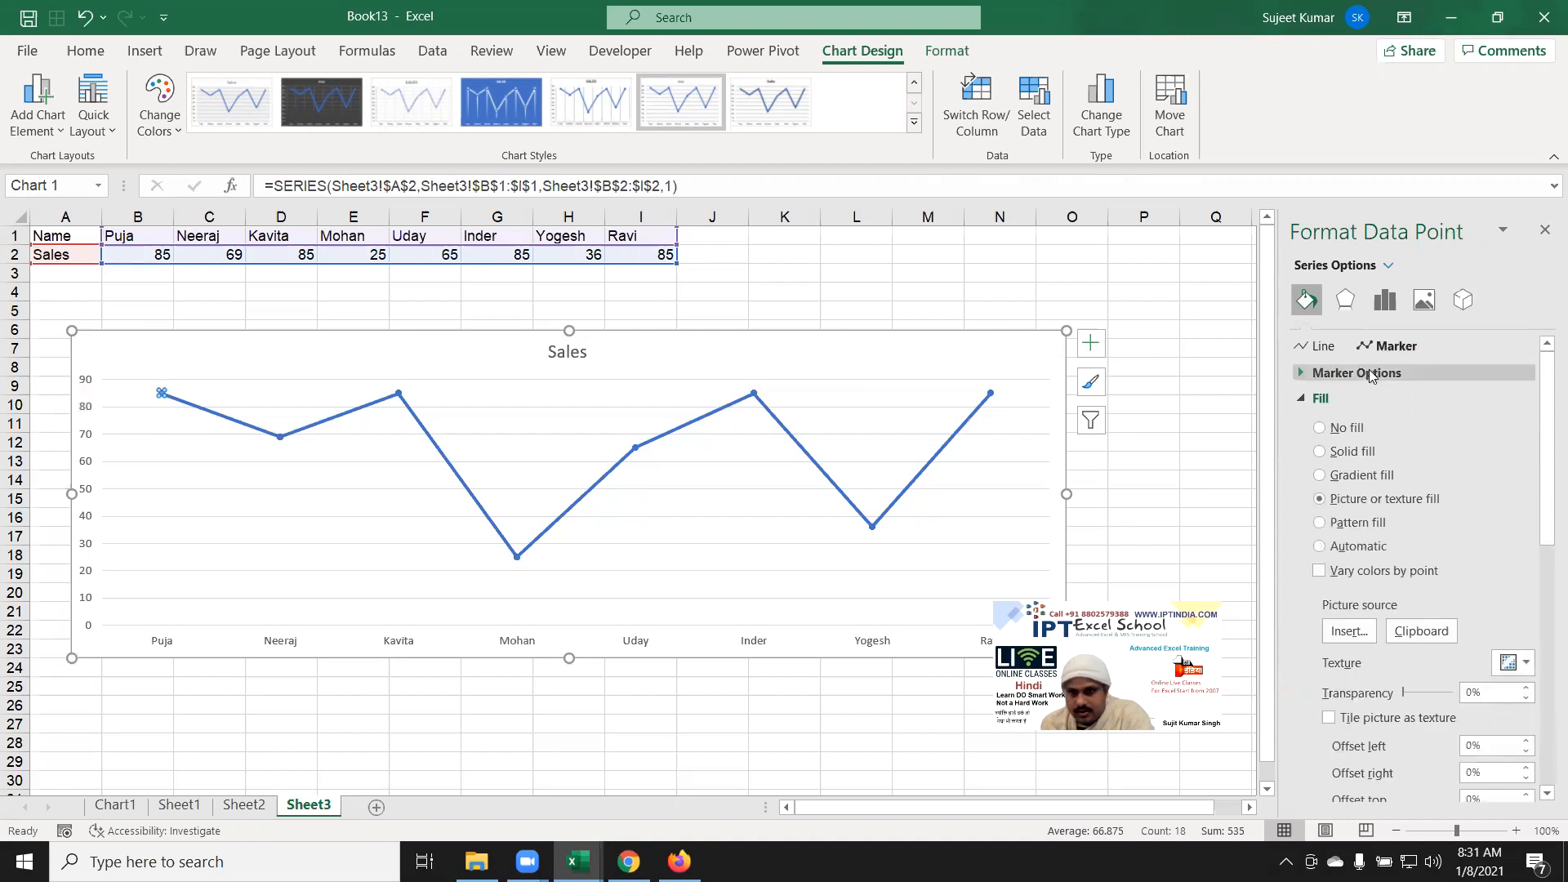
pyautogui.click(1302, 399)
pyautogui.click(1302, 400)
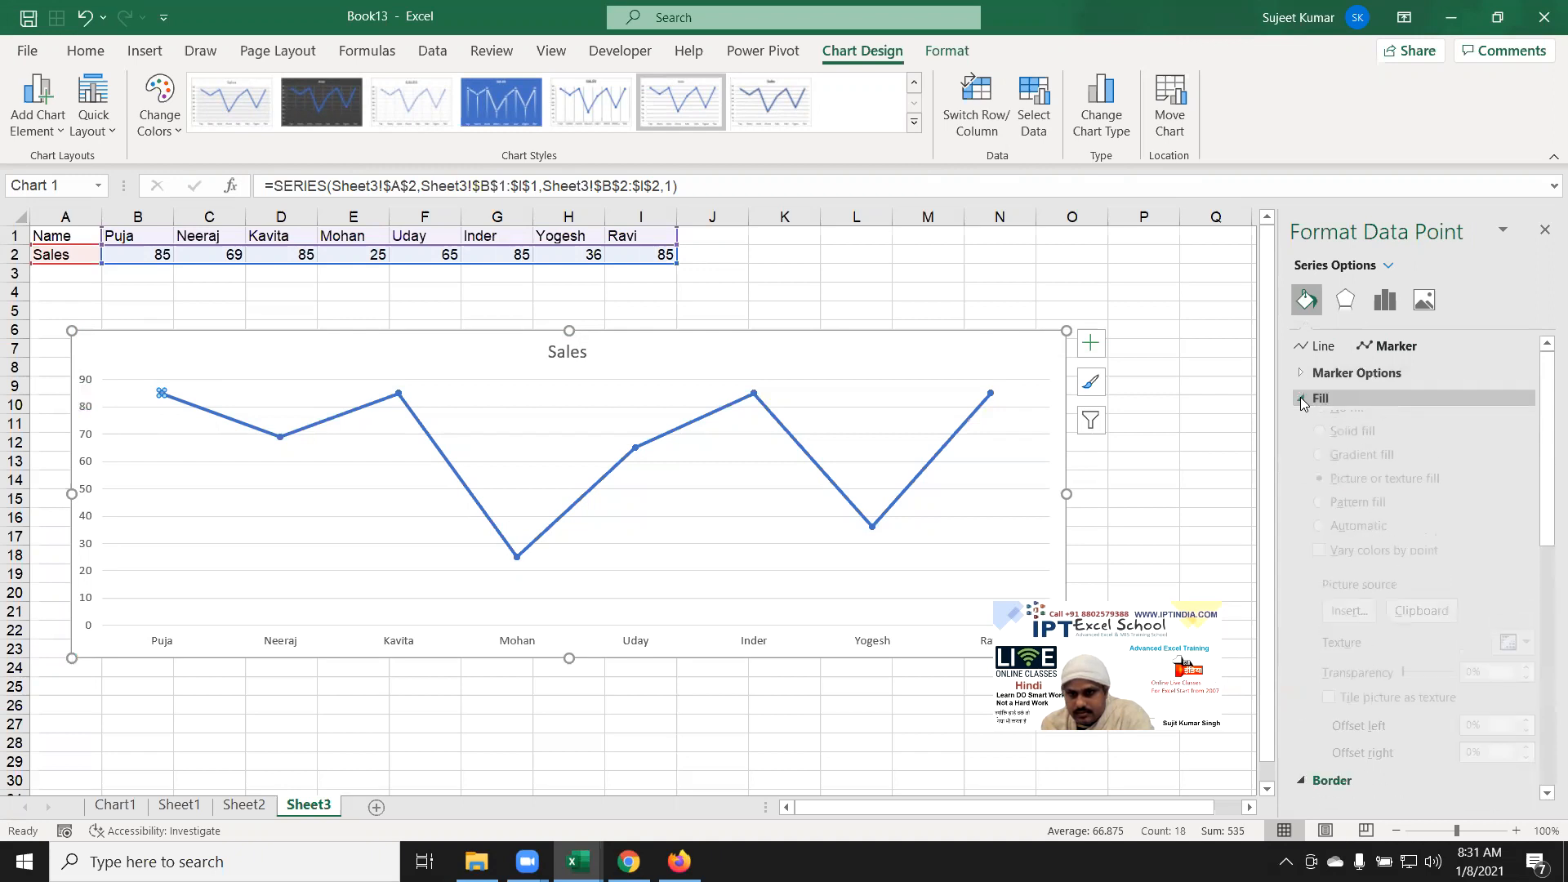
pyautogui.click(1302, 399)
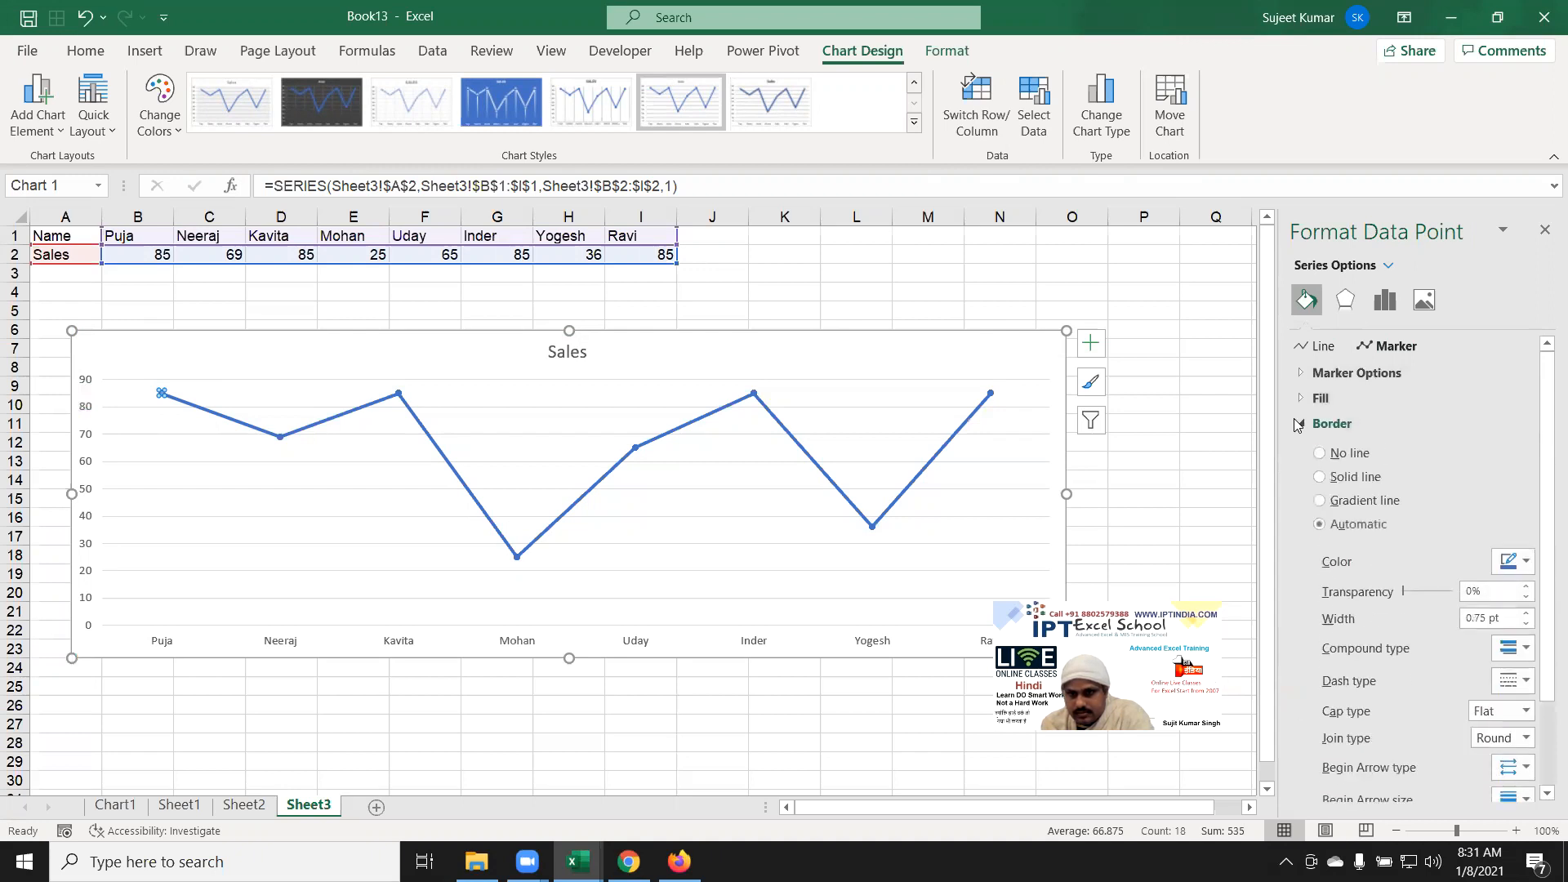
pyautogui.click(1300, 424)
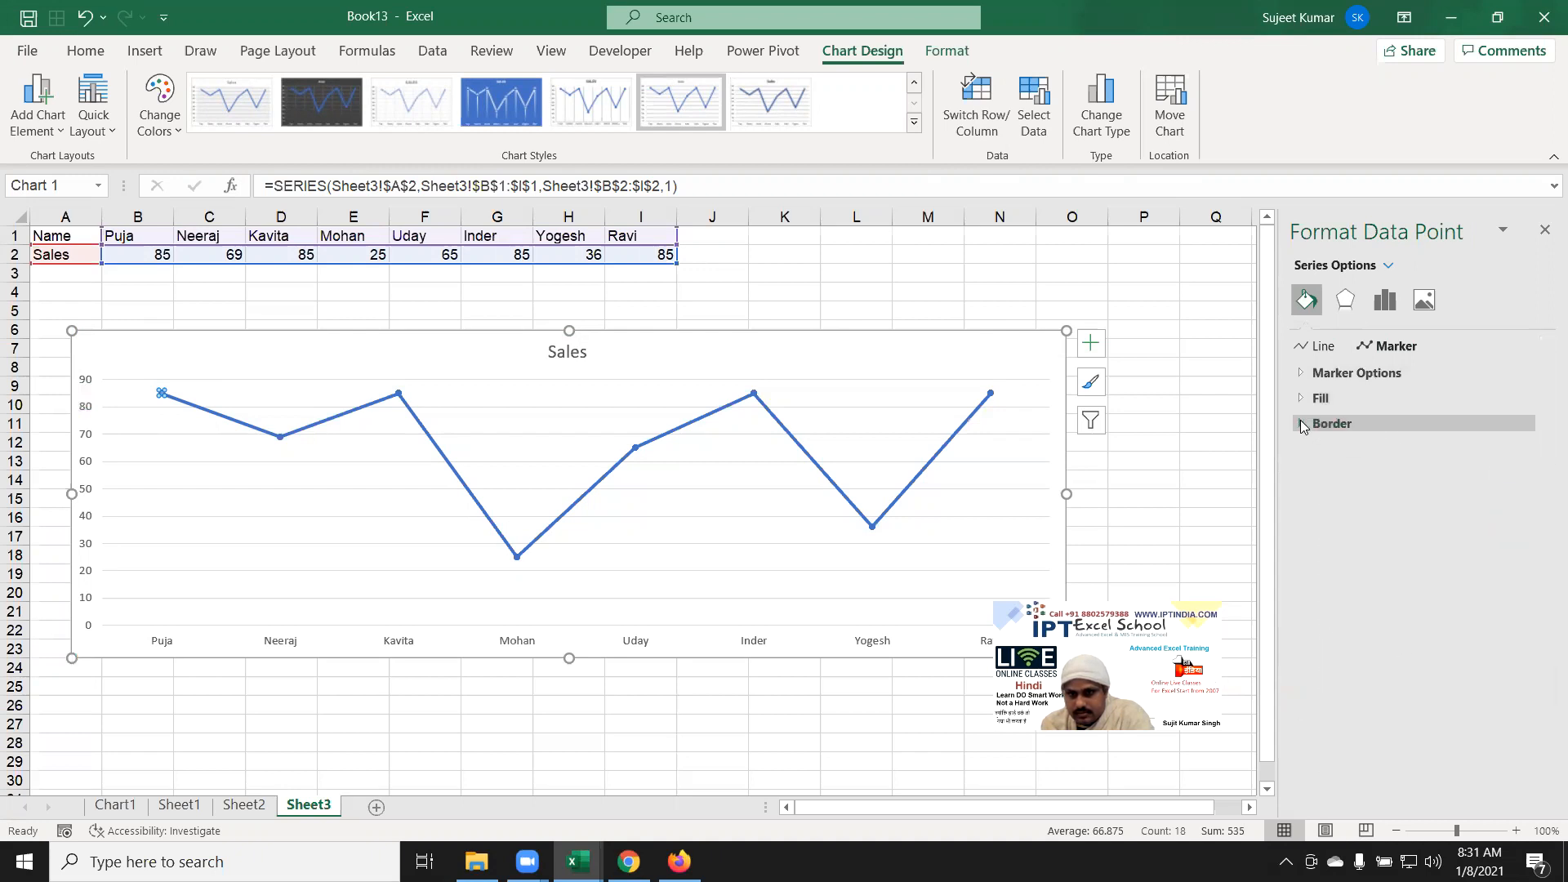
pyautogui.click(1307, 375)
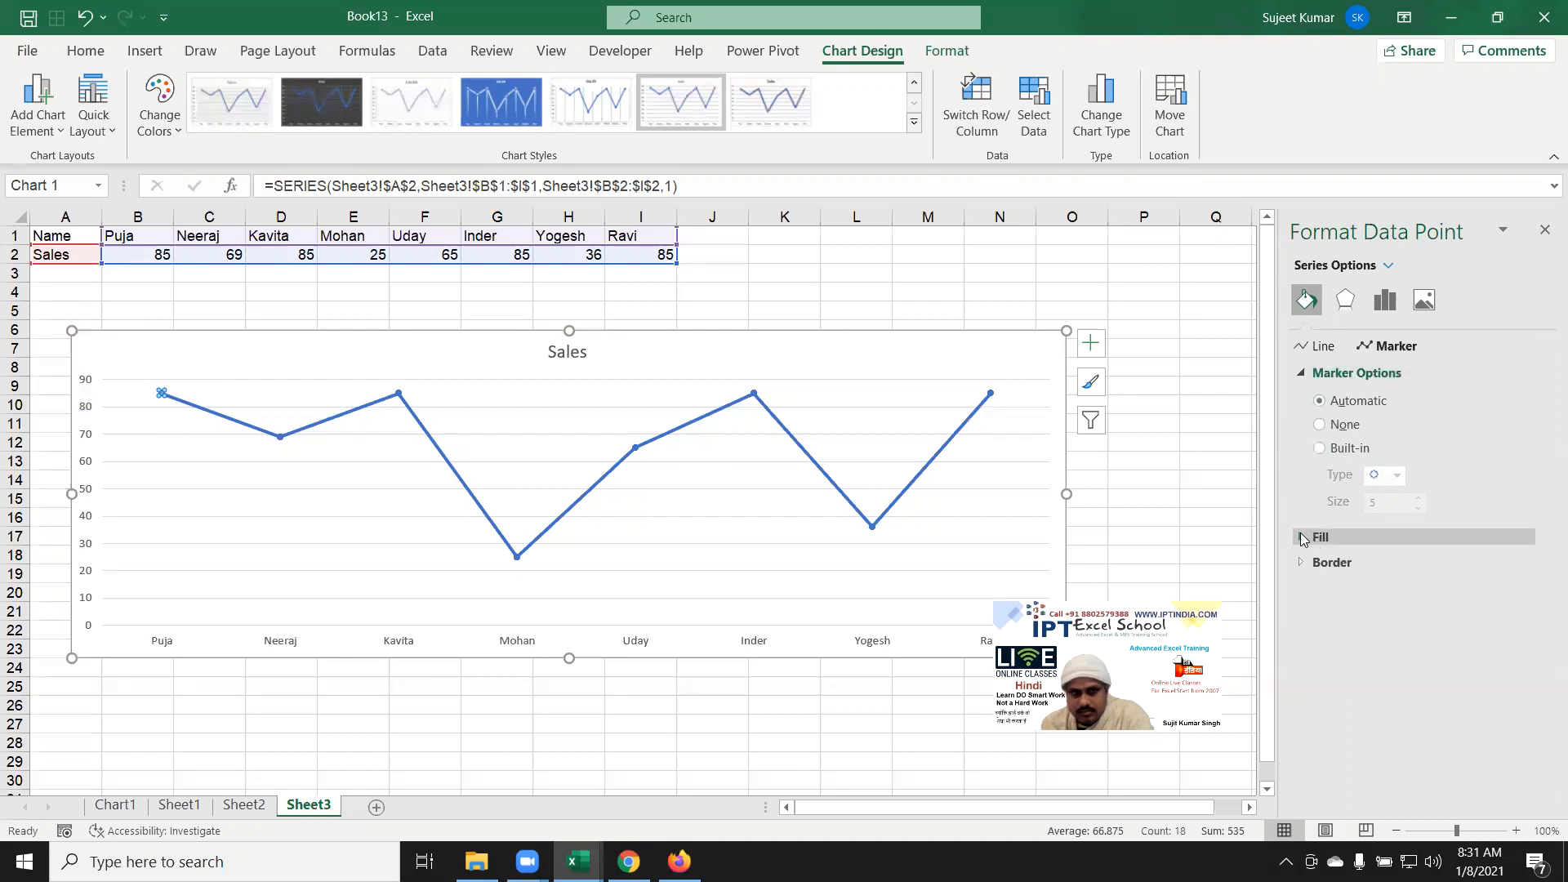
pyautogui.click(1300, 563)
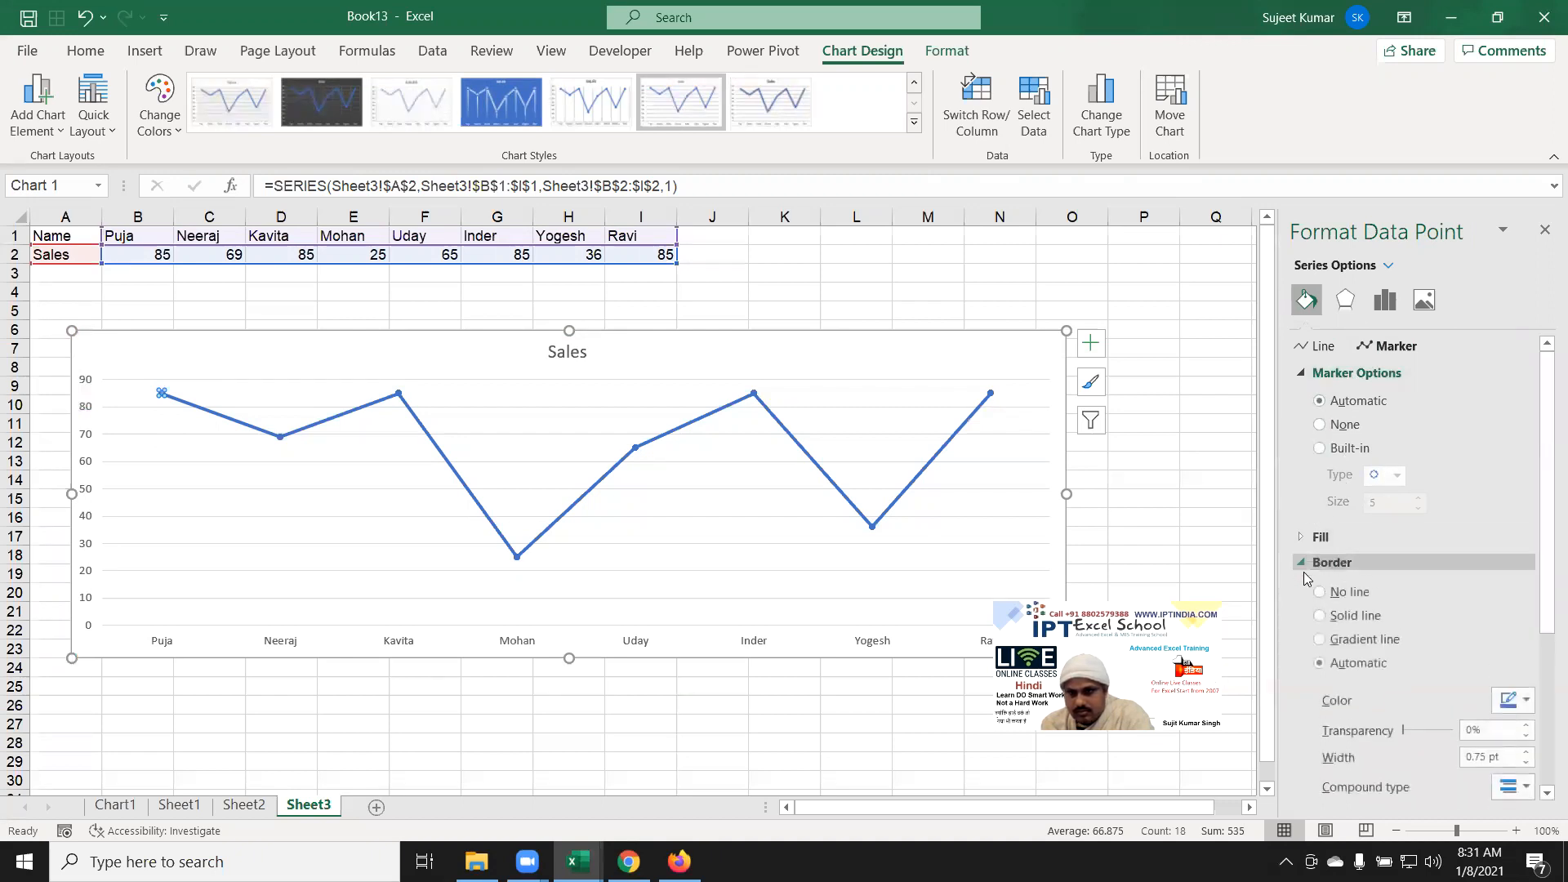
pyautogui.scroll(-3, 1444, 617)
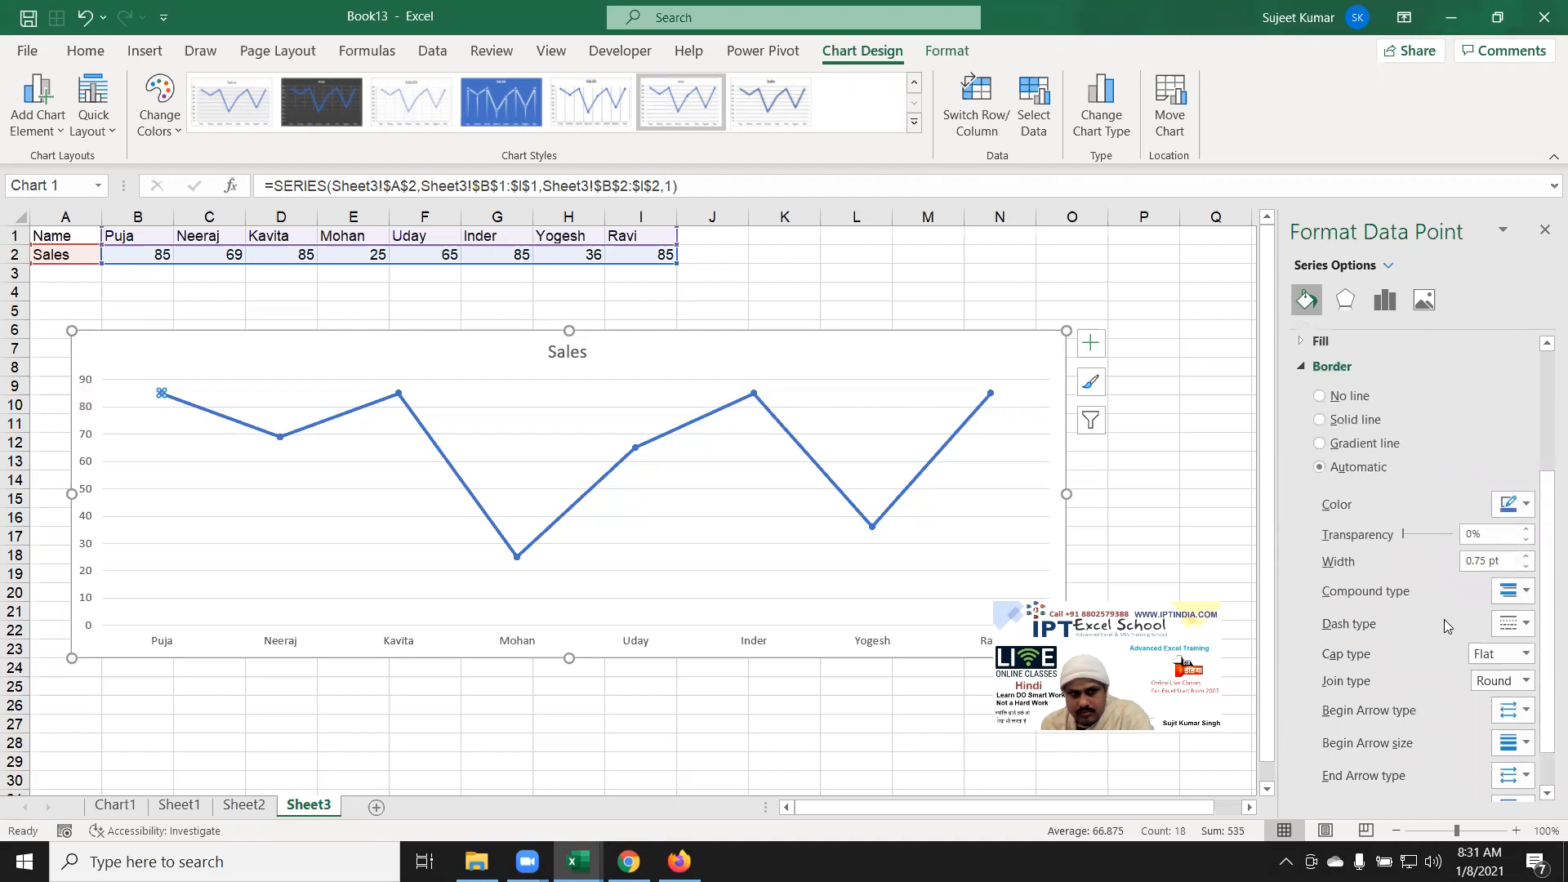
pyautogui.scroll(-1, 1444, 619)
# Step: Give the first point's marker a solid black border with a 20 pt width
pyautogui.click(1522, 457)
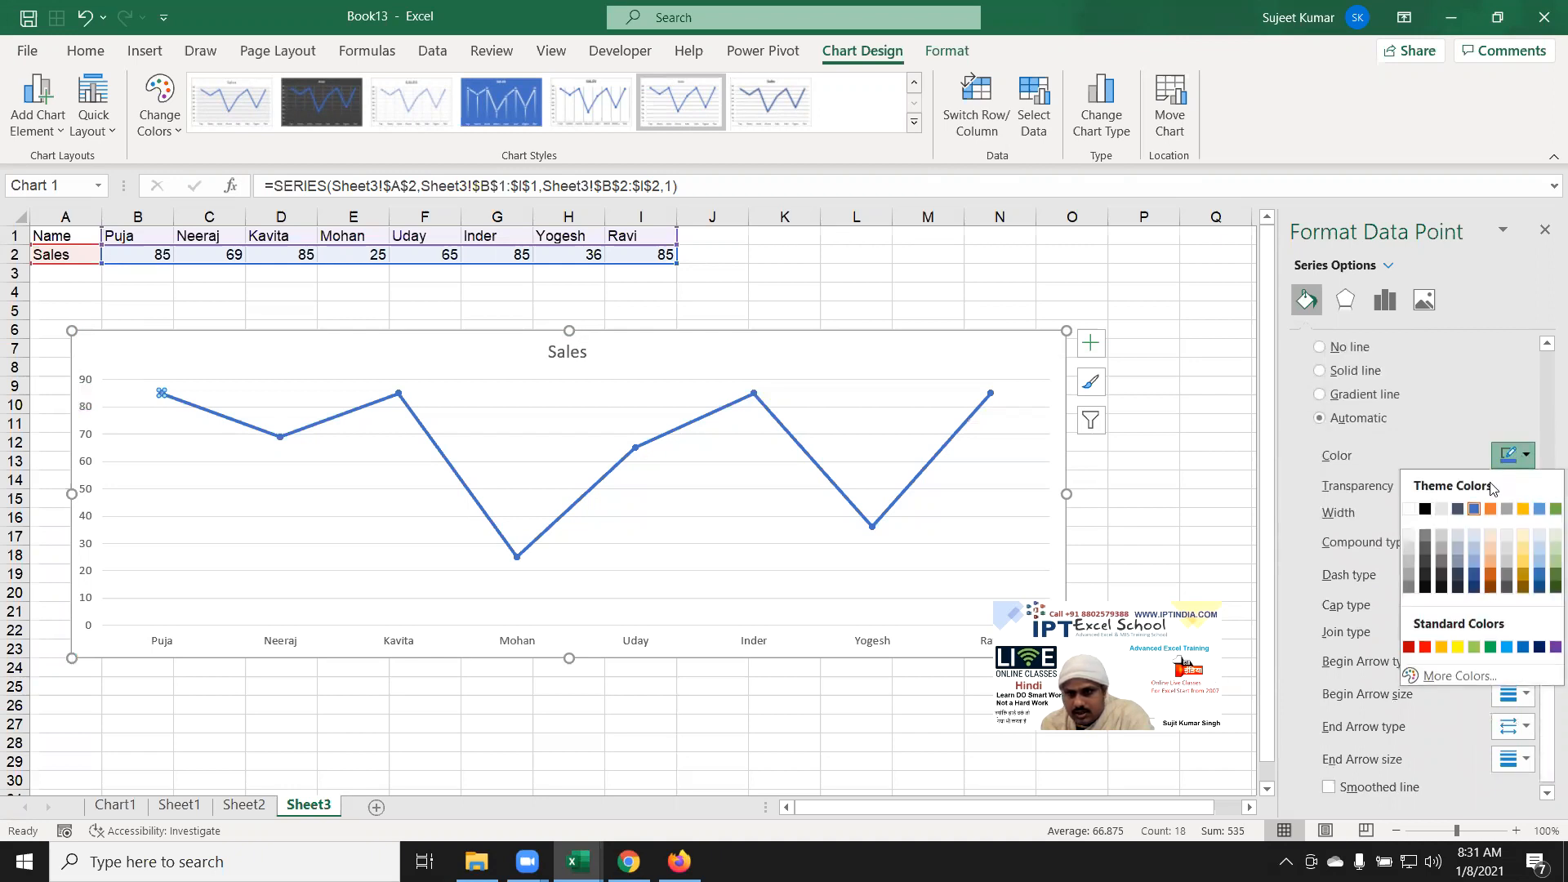
pyautogui.click(1429, 509)
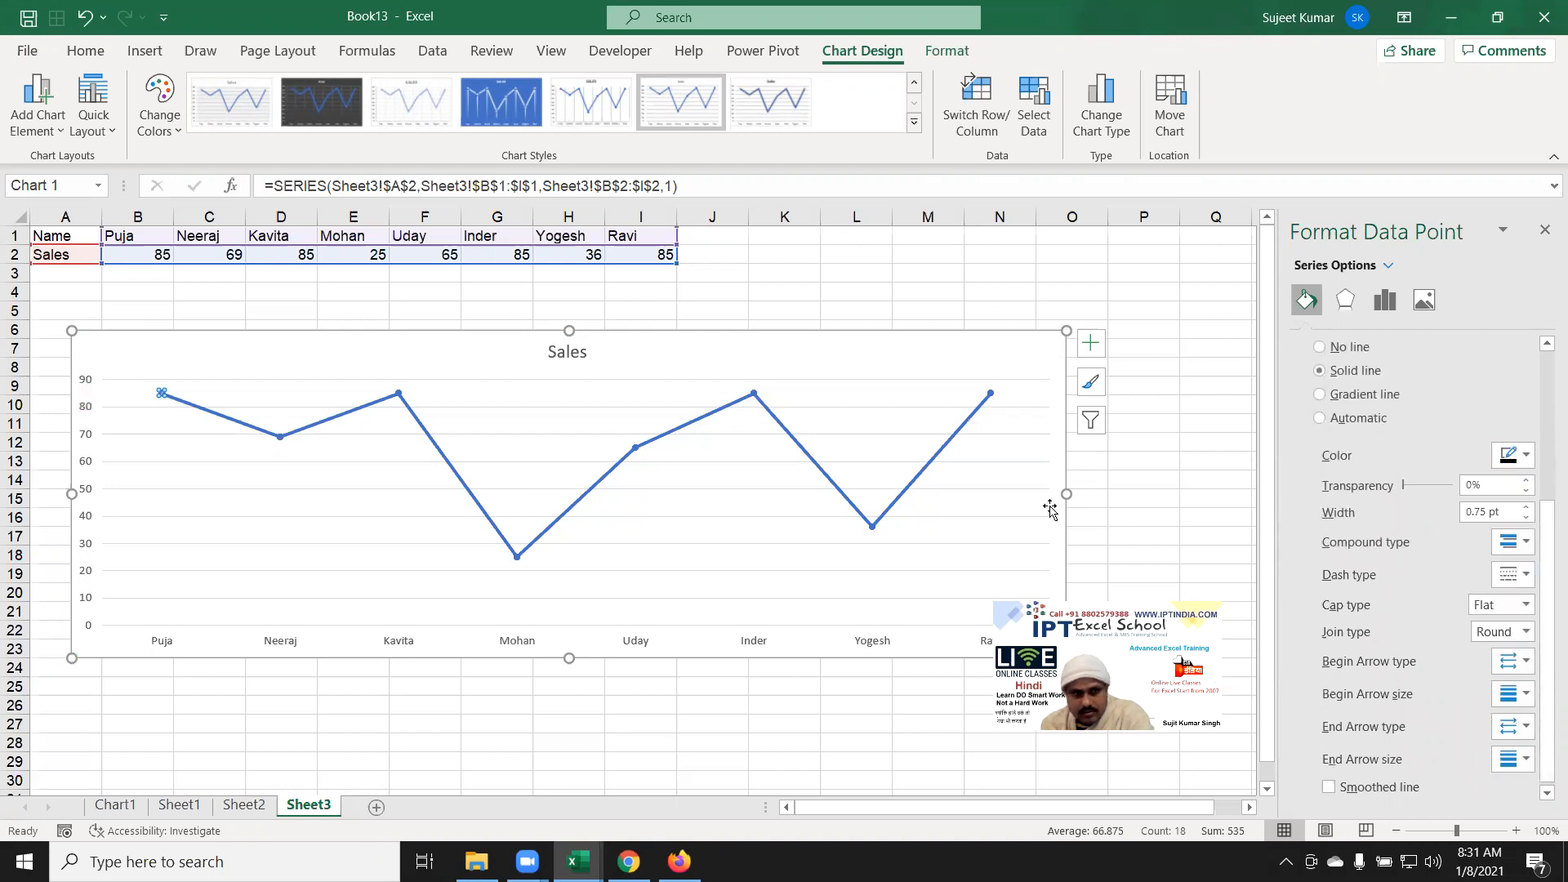
pyautogui.click(1525, 508)
pyautogui.click(1525, 507)
pyautogui.click(1525, 508)
pyautogui.click(1525, 507)
pyautogui.click(1525, 507)
pyautogui.click(1525, 508)
pyautogui.click(1525, 507)
pyautogui.click(1525, 507)
pyautogui.click(1525, 508)
pyautogui.moveTo(1498, 510); pyautogui.dragTo(1410, 508)
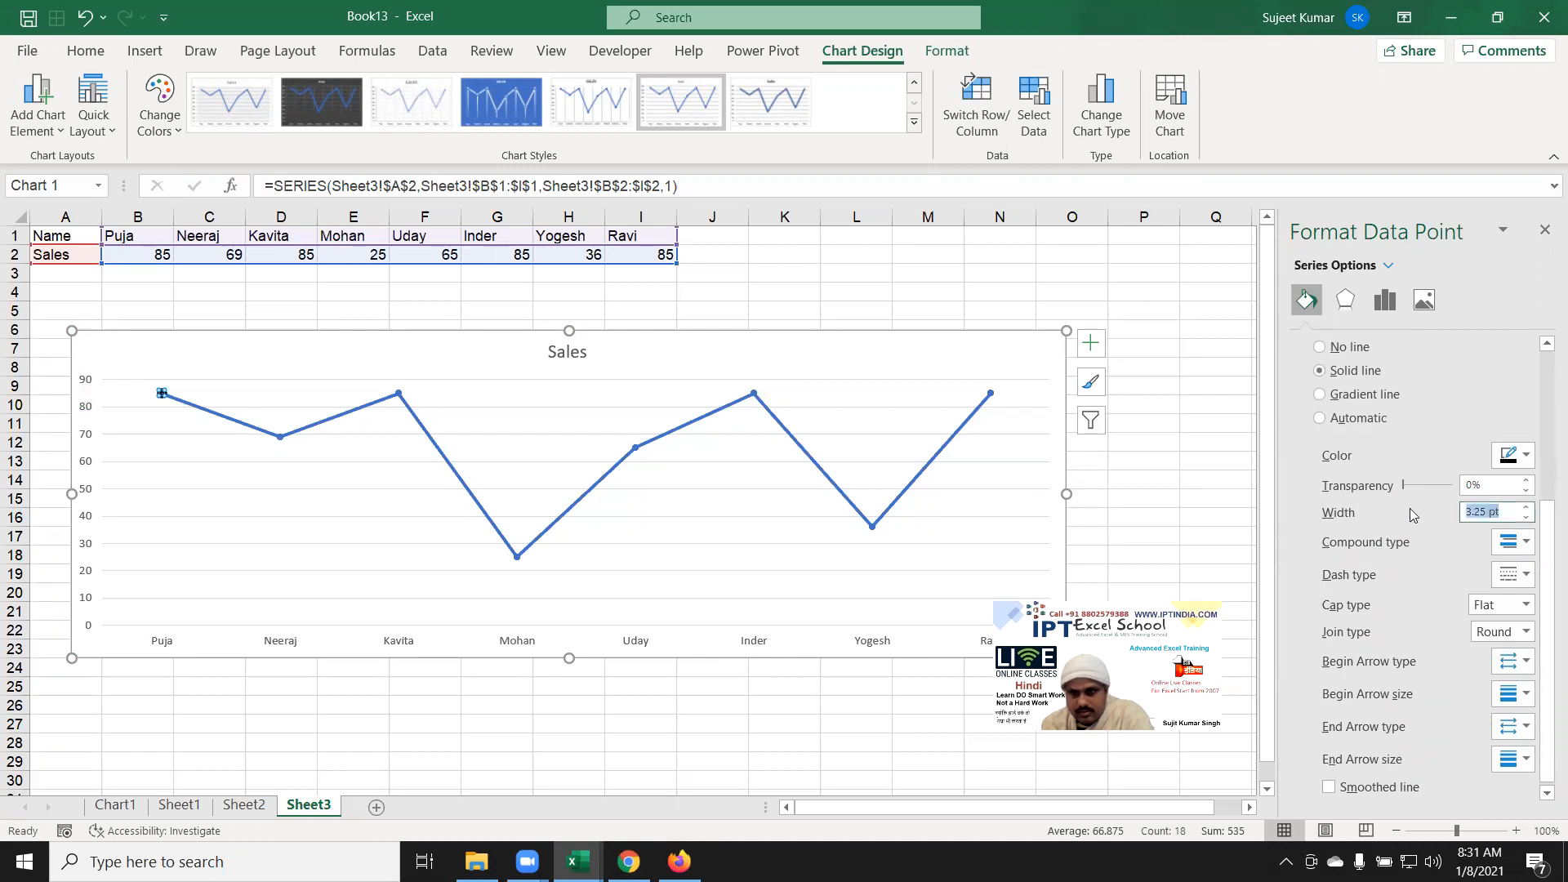
pyautogui.write('20')
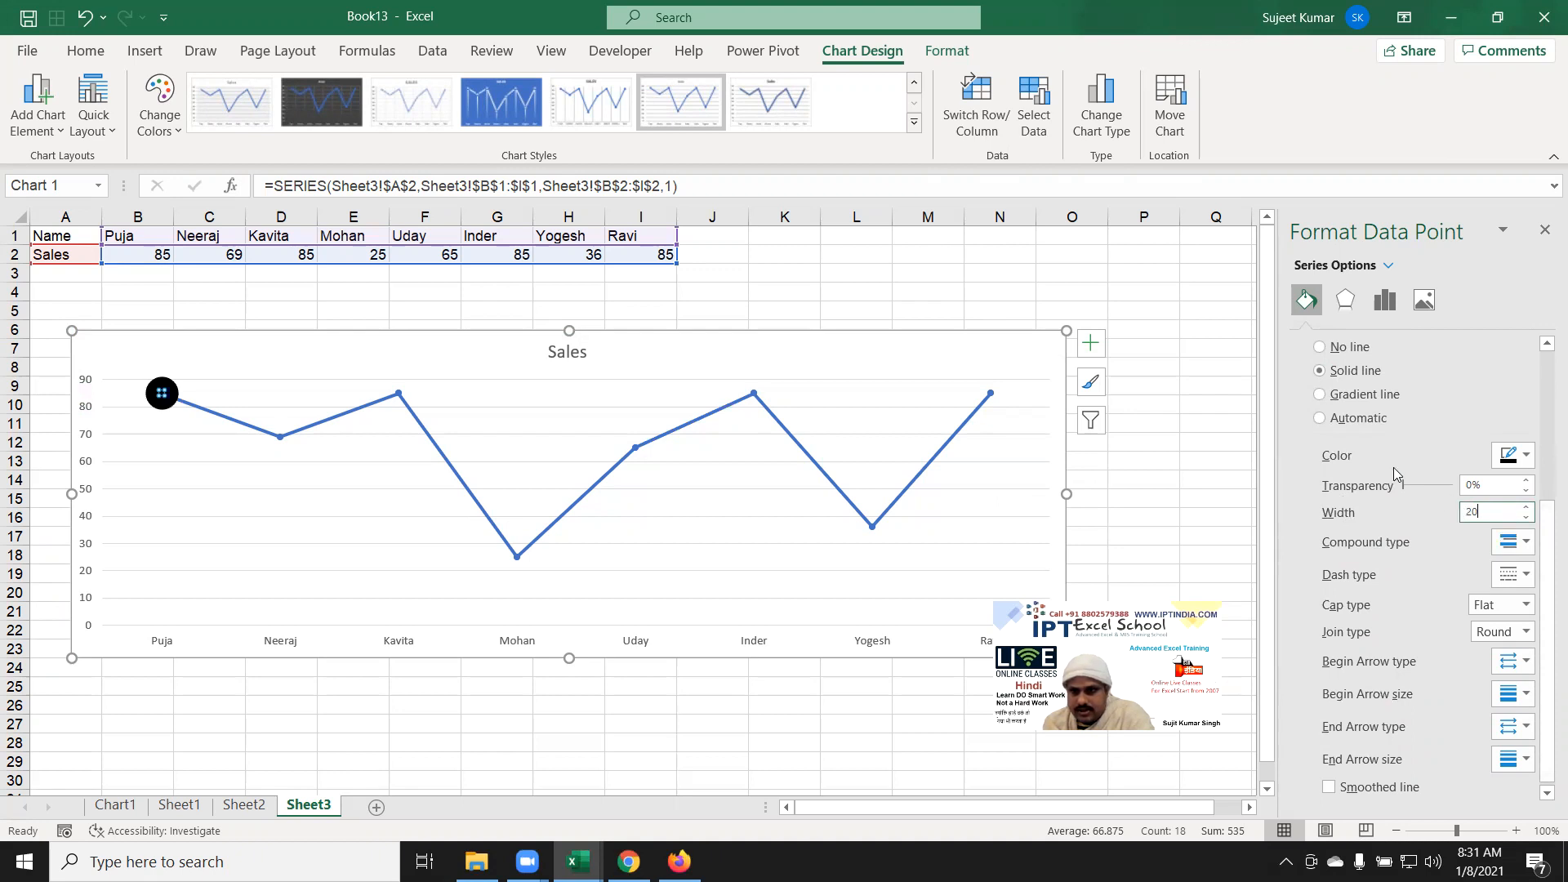
pyautogui.scroll(3, 1377, 469)
pyautogui.scroll(-2, 1379, 480)
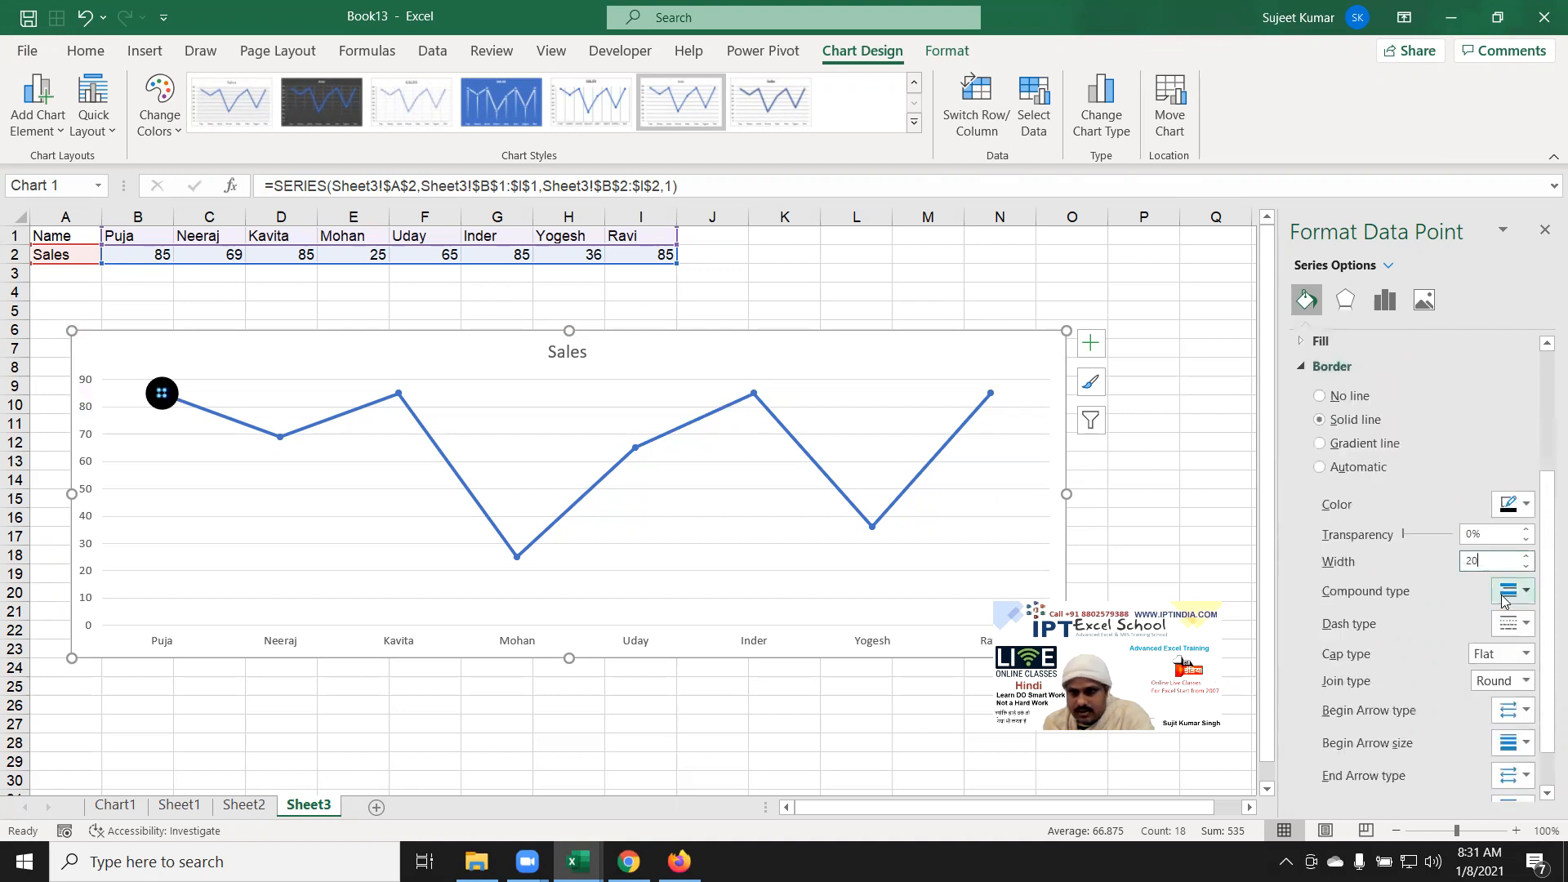
pyautogui.scroll(2, 1379, 516)
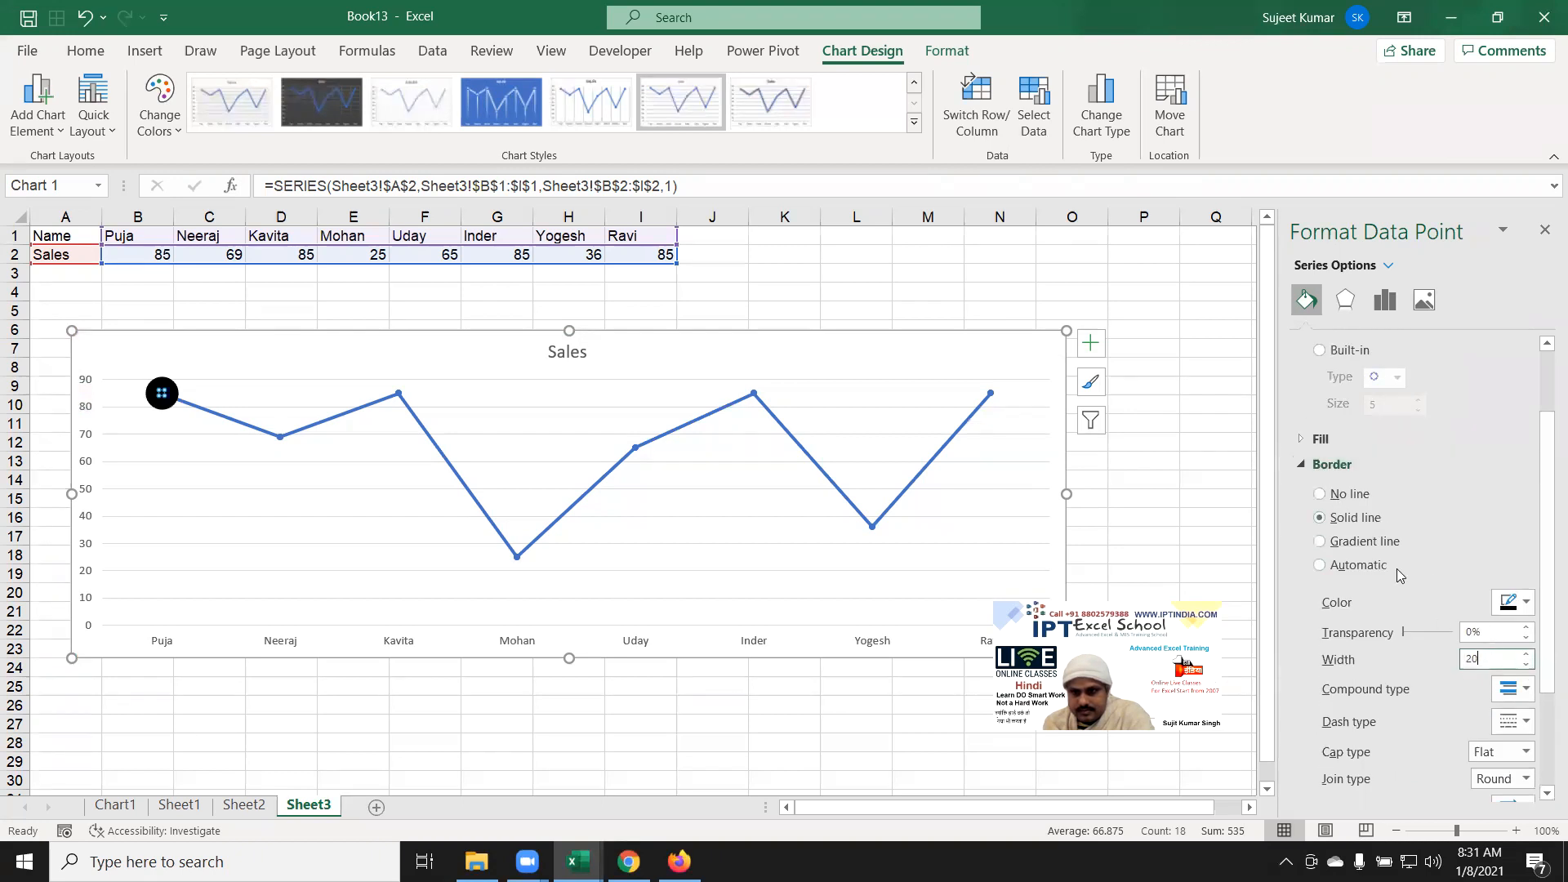
pyautogui.click(1317, 464)
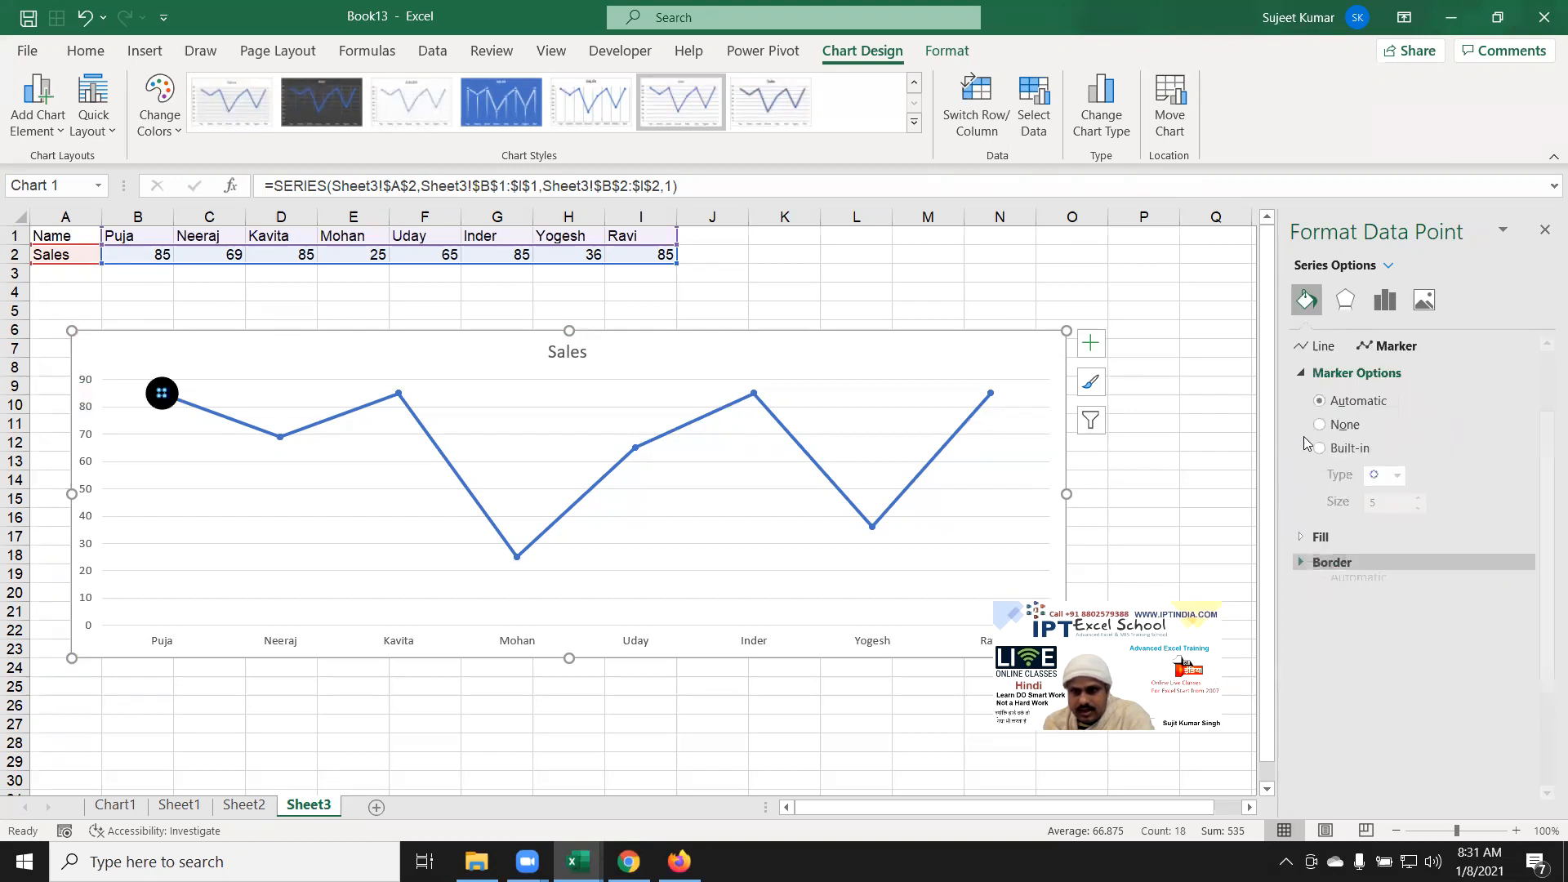
# Step: Make the first point's marker a Built-in star, after trying triangle, square and plus
pyautogui.click(1302, 377)
pyautogui.click(1302, 377)
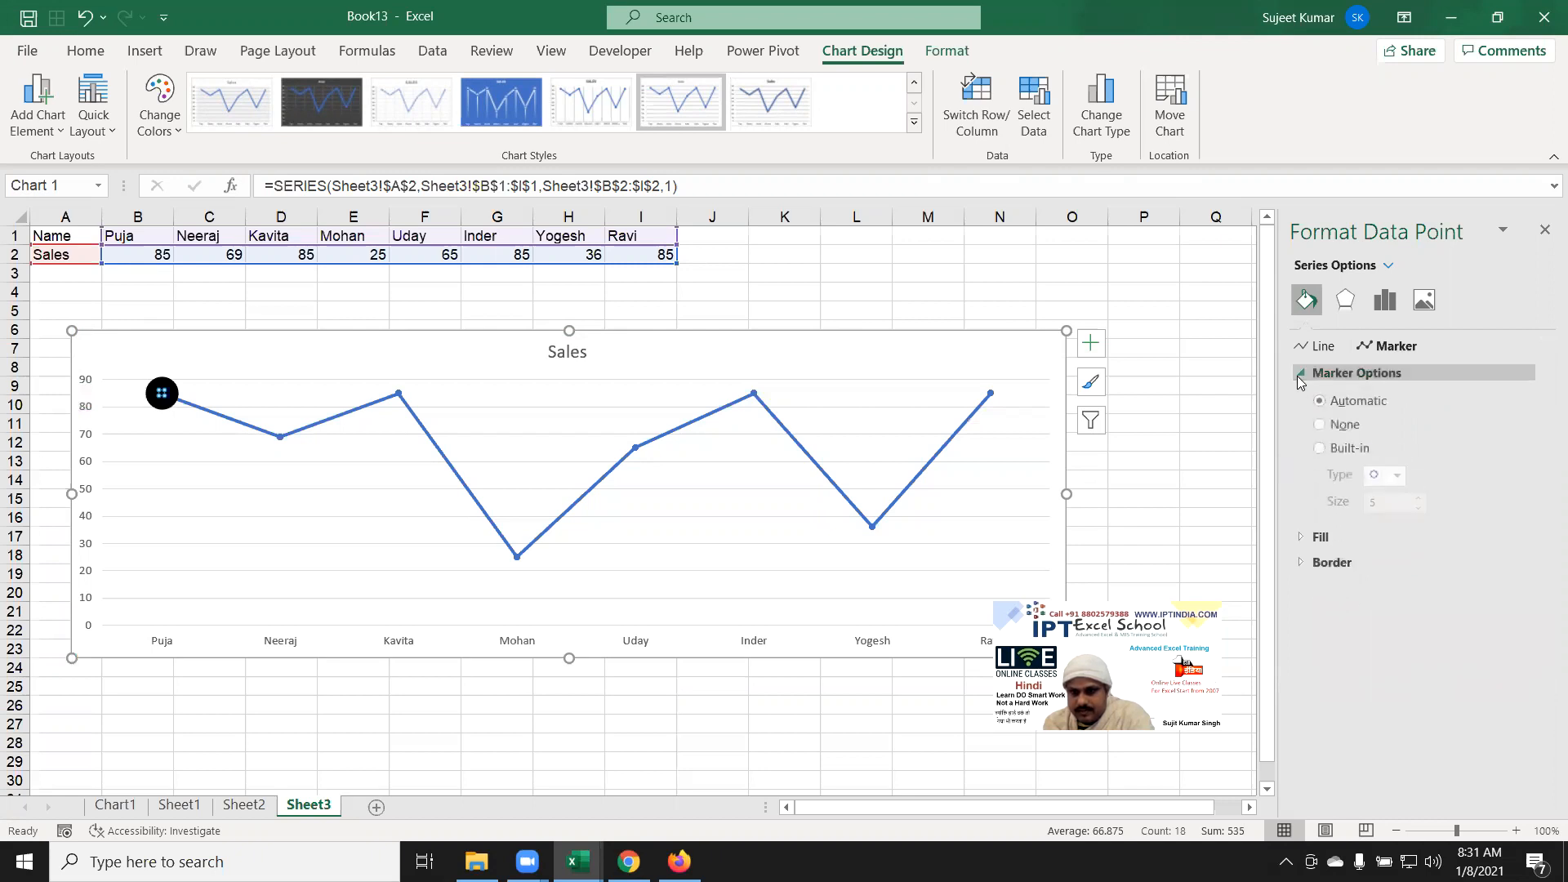
pyautogui.click(1334, 451)
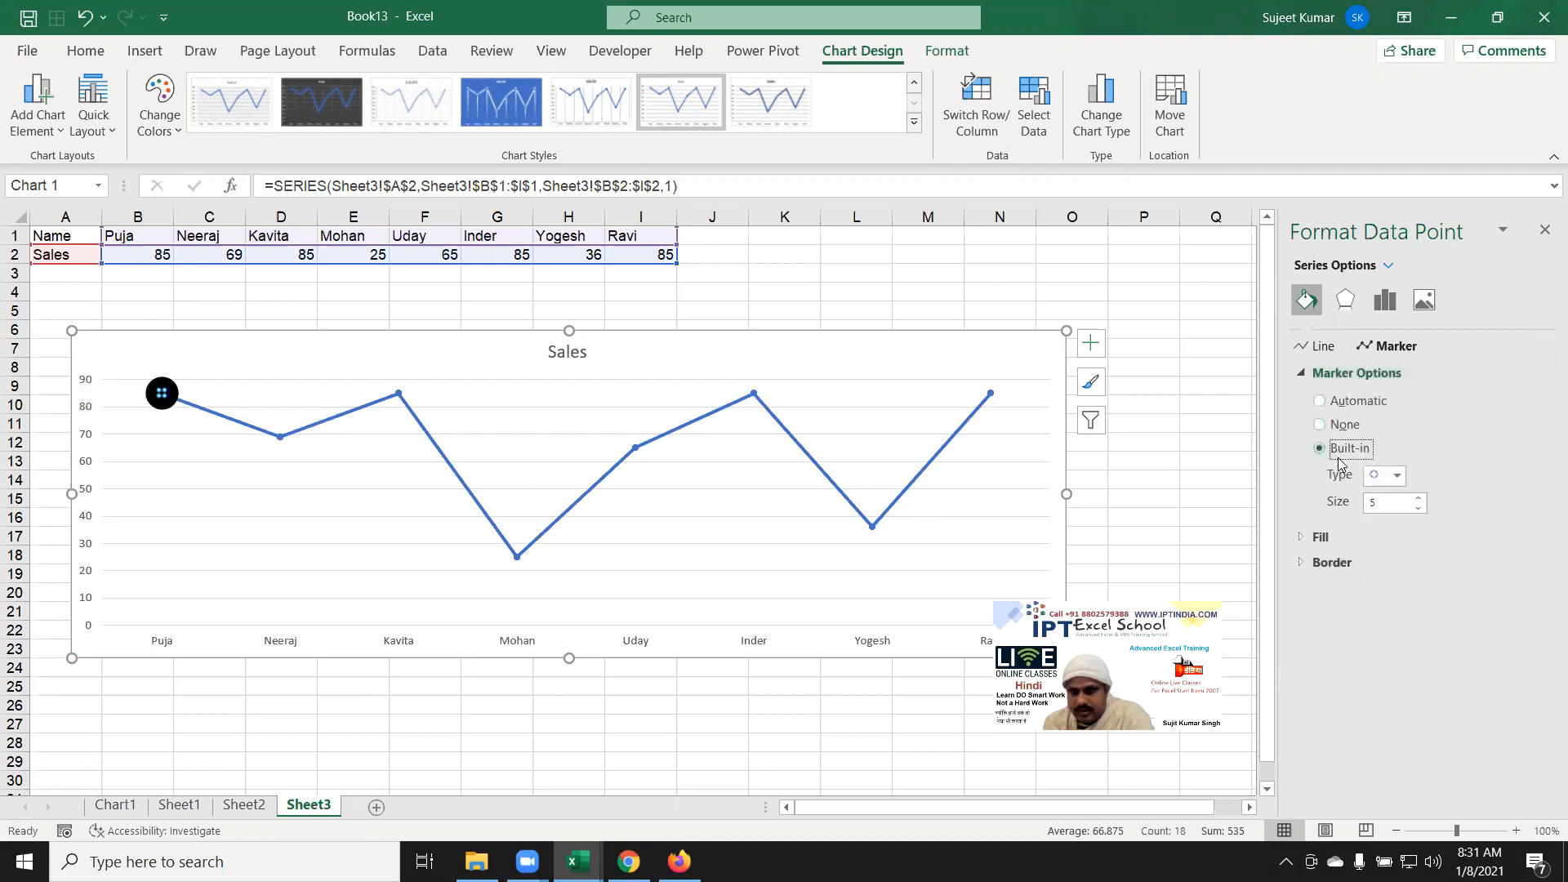
pyautogui.click(1378, 482)
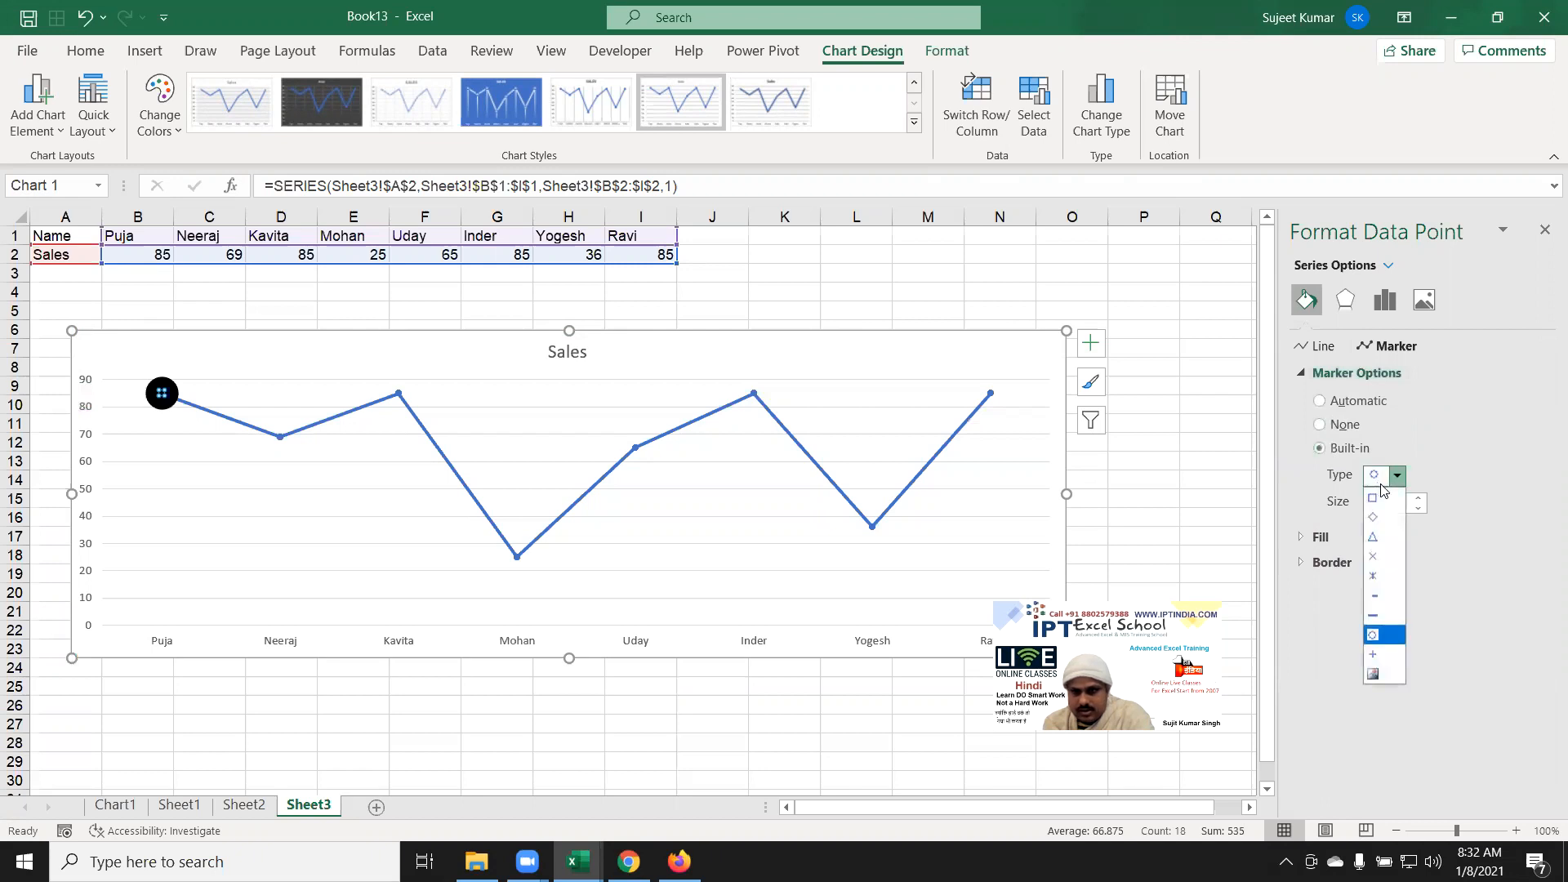
pyautogui.click(1393, 539)
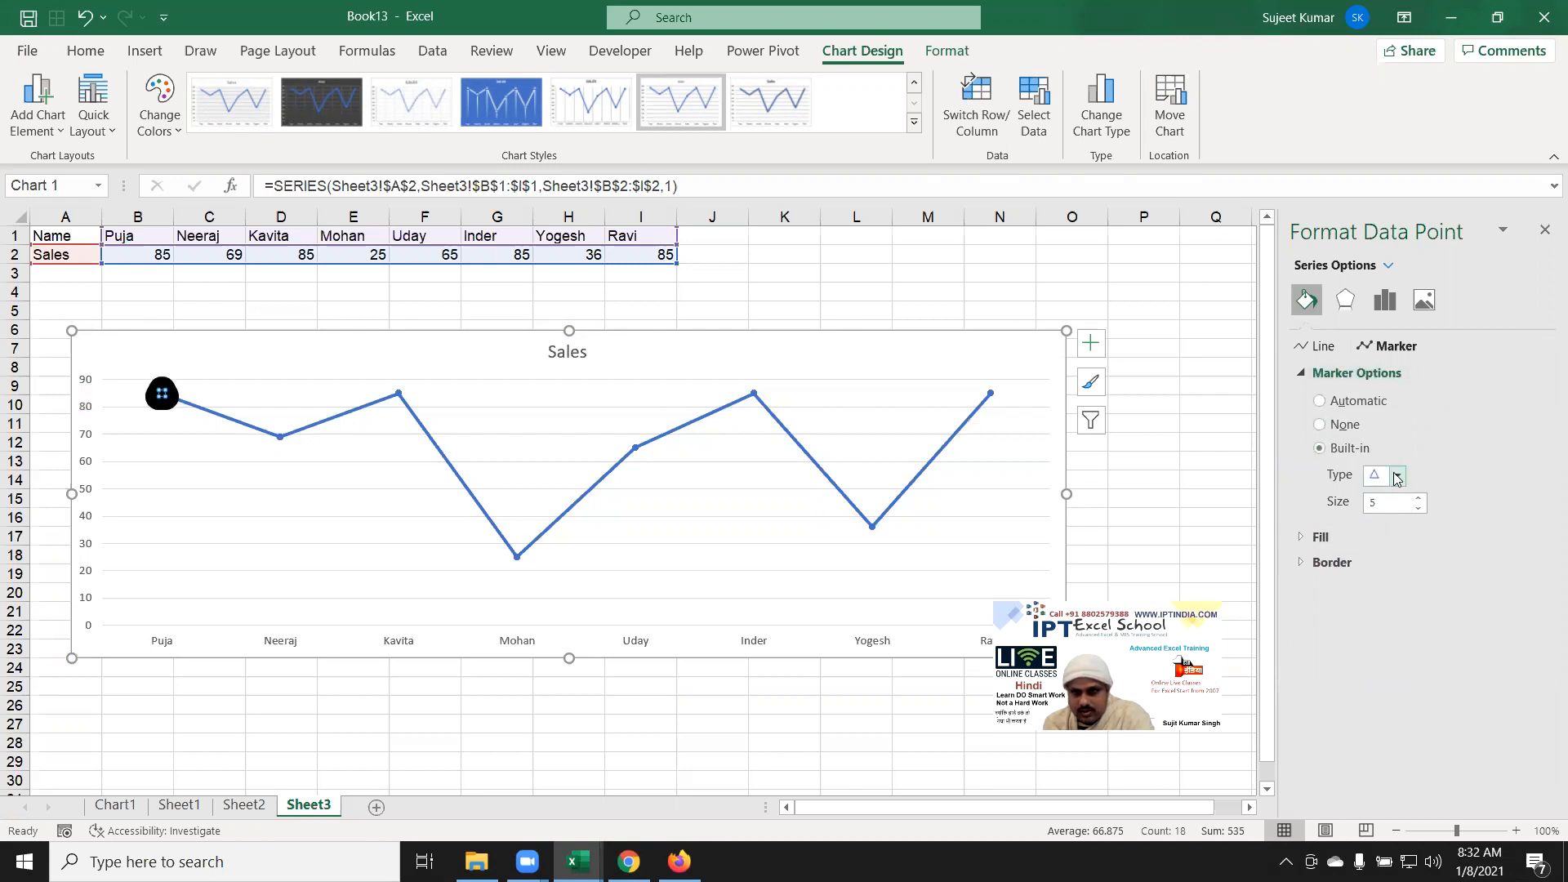
pyautogui.click(1396, 477)
pyautogui.click(1390, 499)
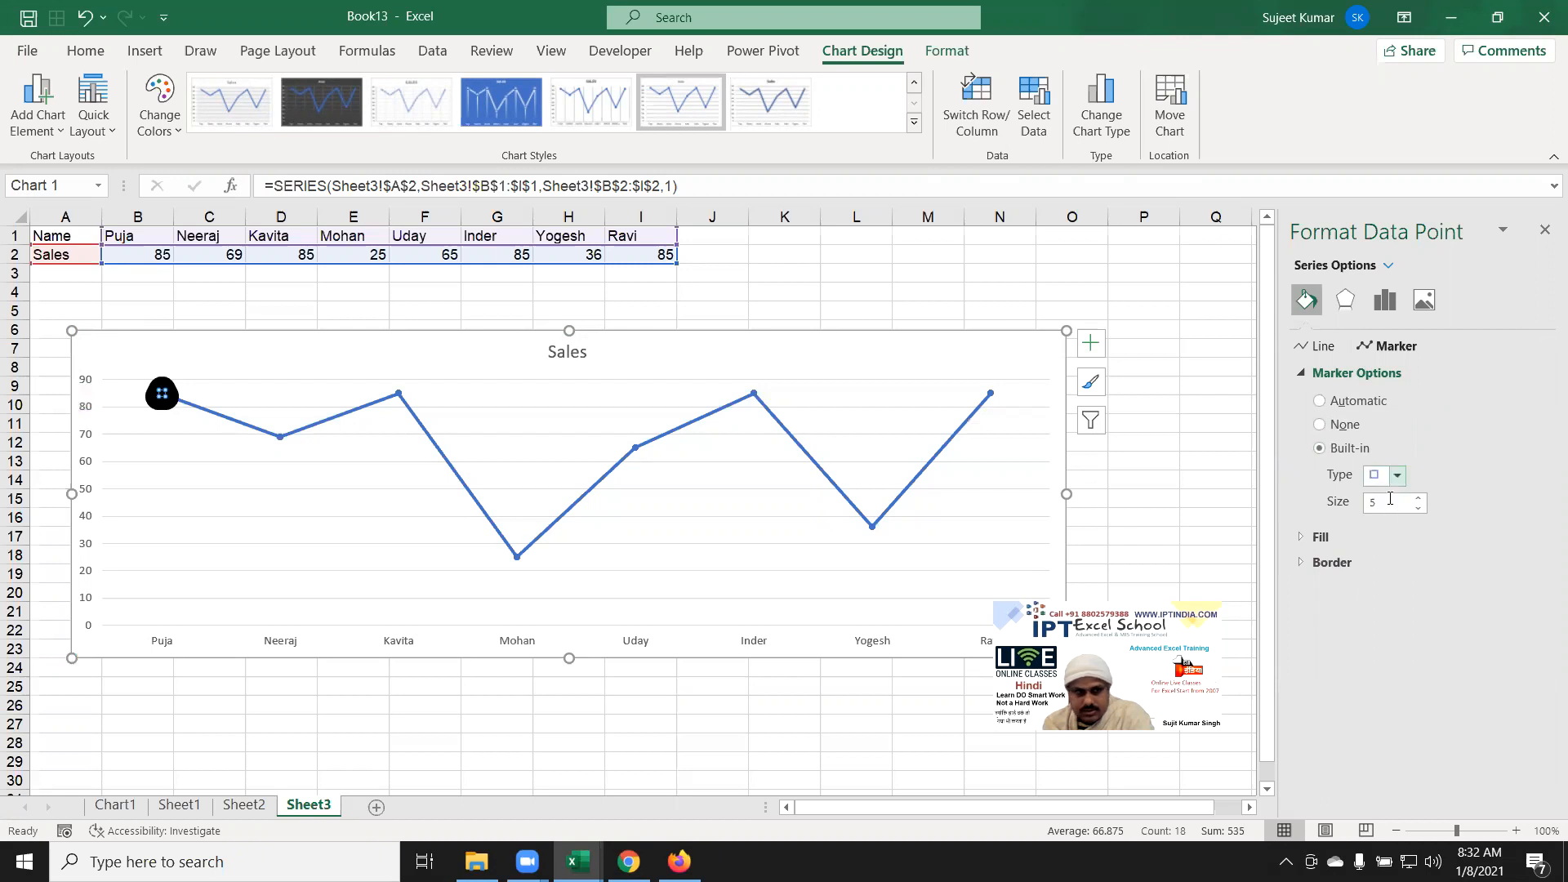
pyautogui.click(1393, 482)
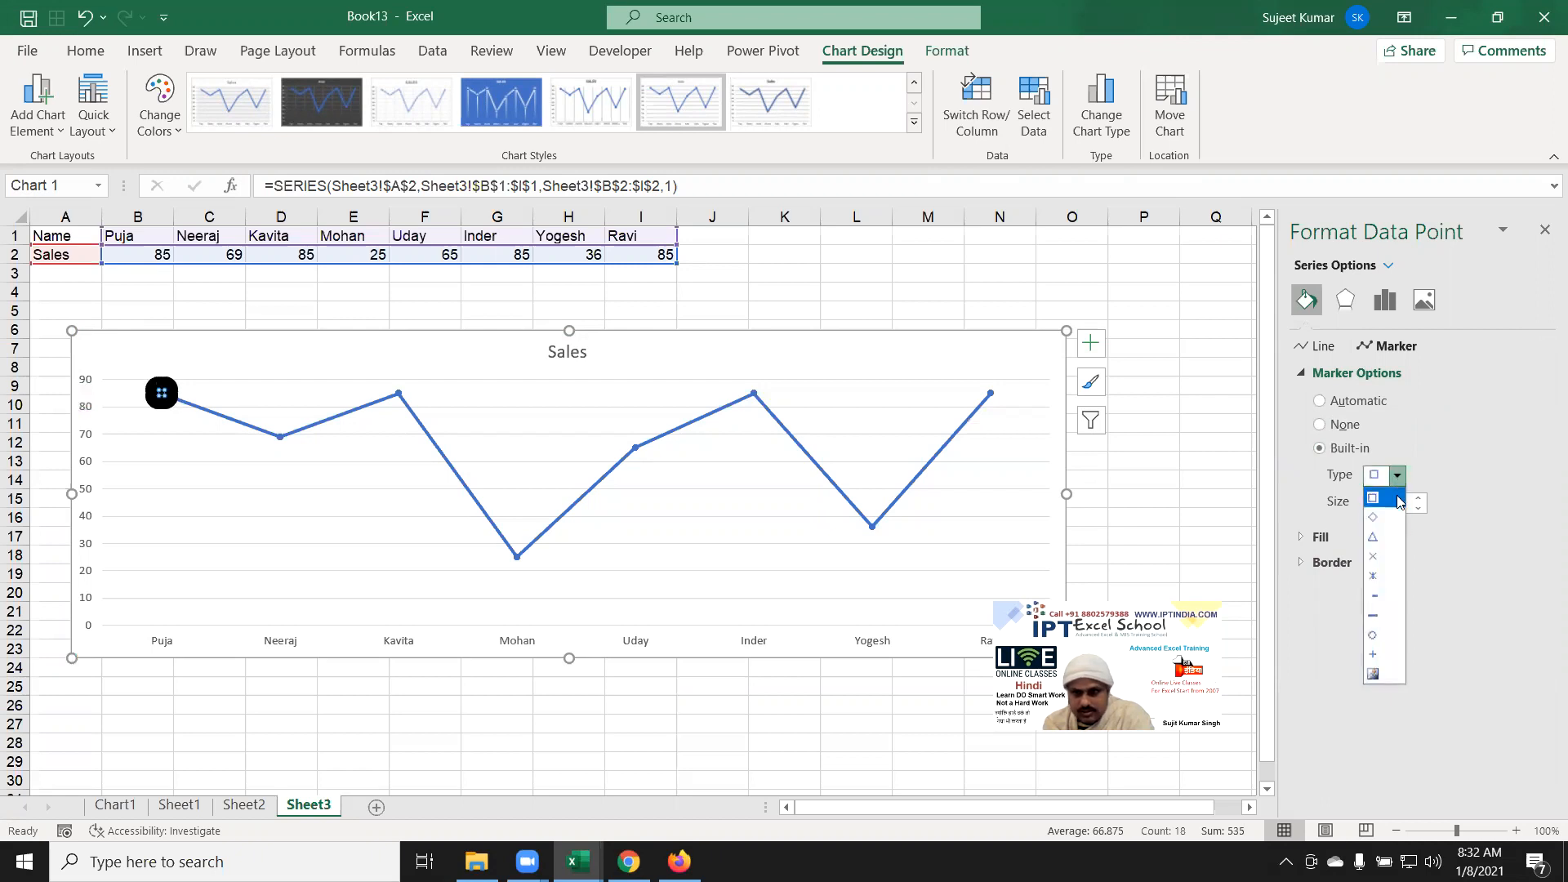
pyautogui.click(1388, 656)
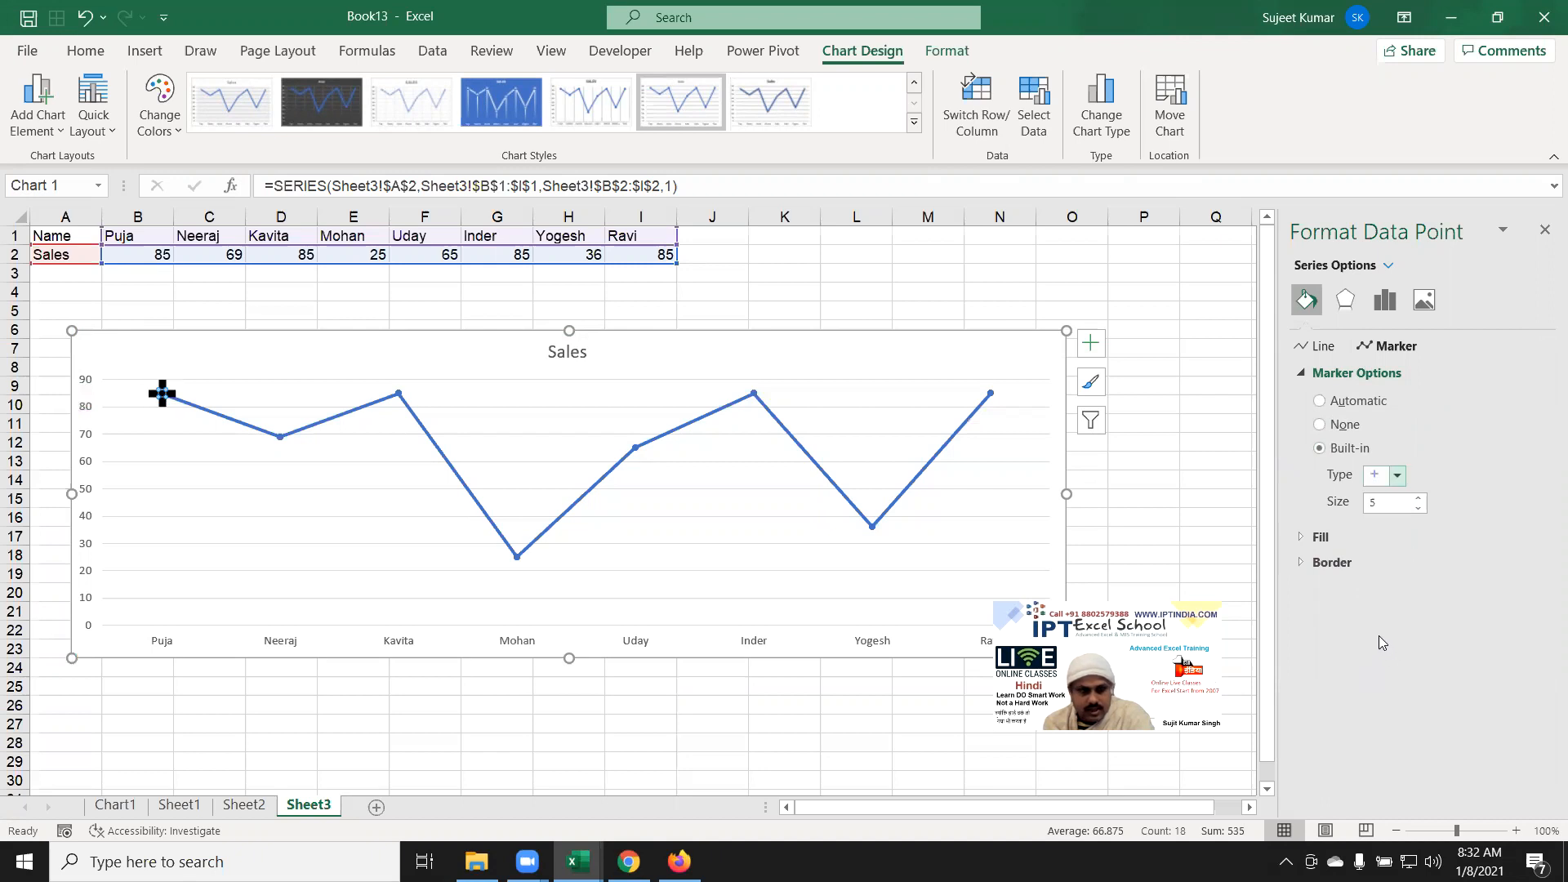
pyautogui.click(1399, 475)
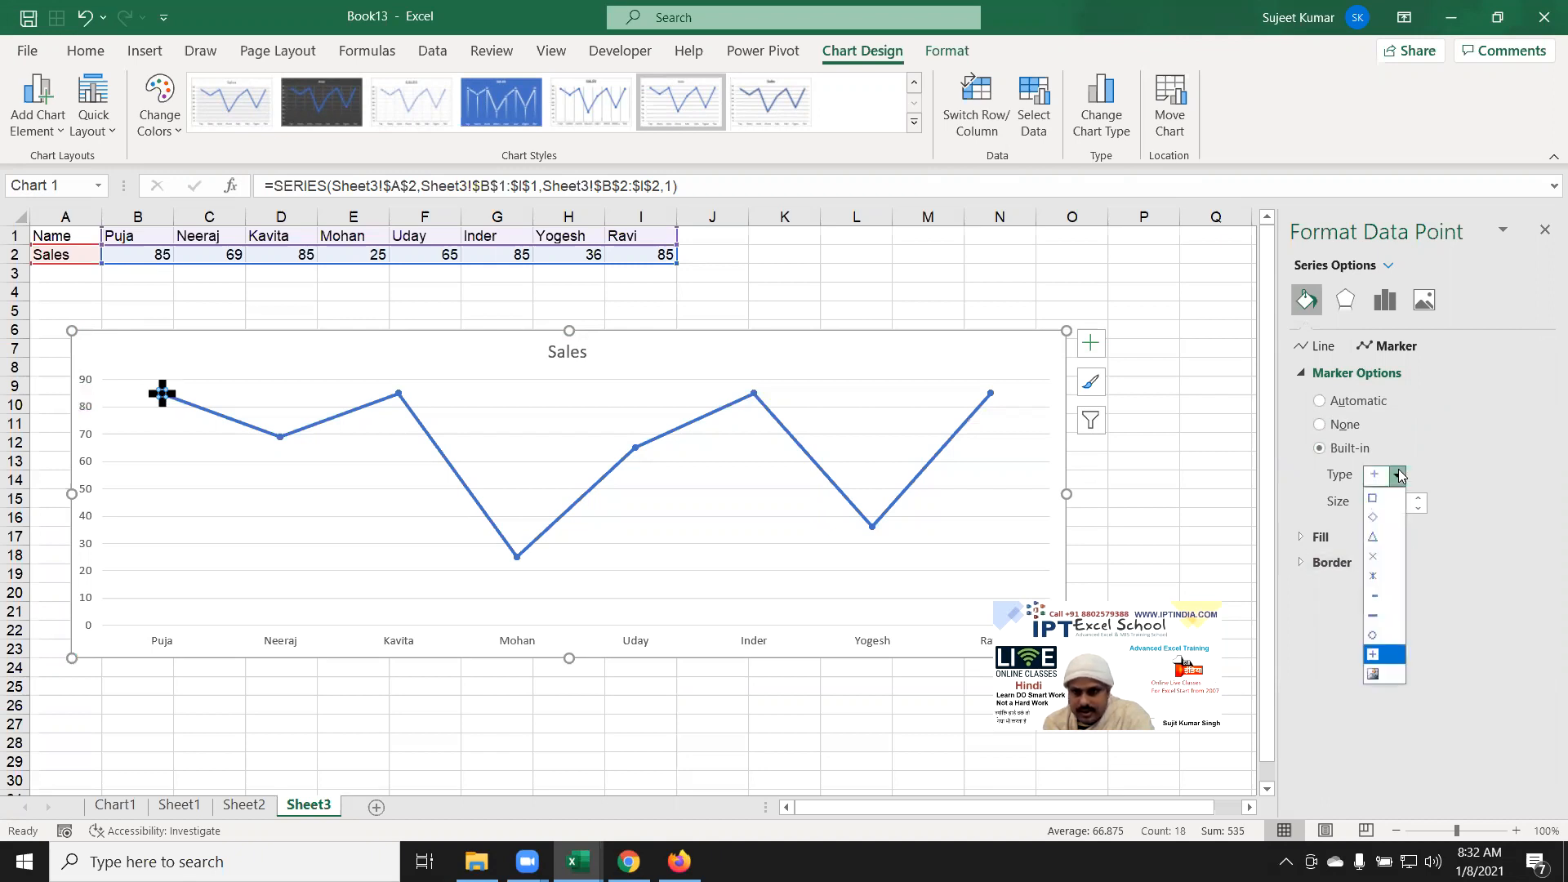
pyautogui.click(1372, 577)
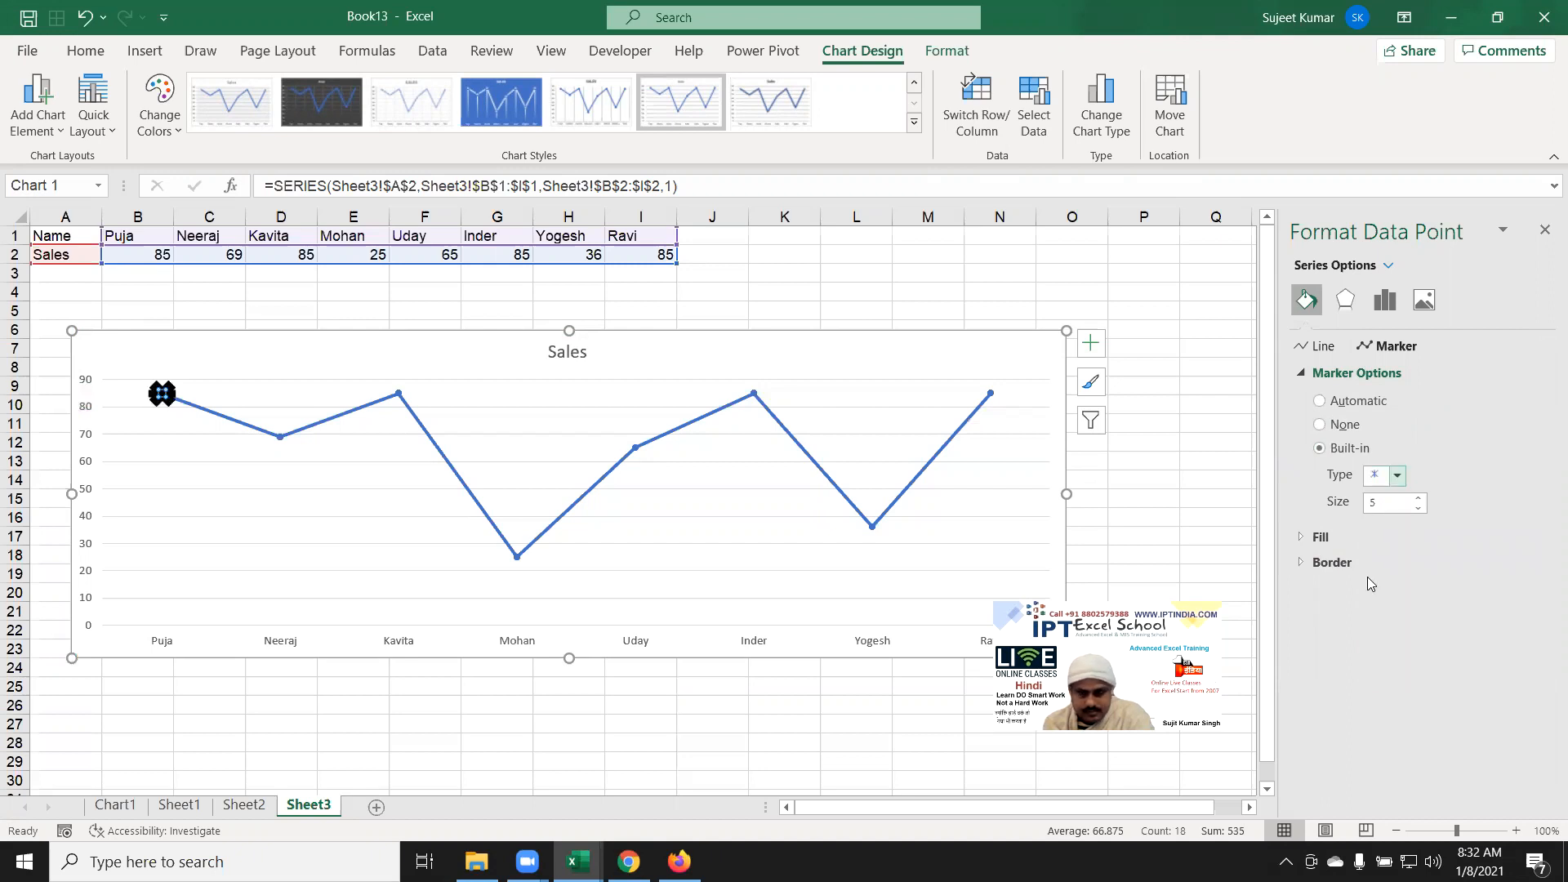
# Step: Set the first point's marker border width to 0 pt
pyautogui.click(1341, 560)
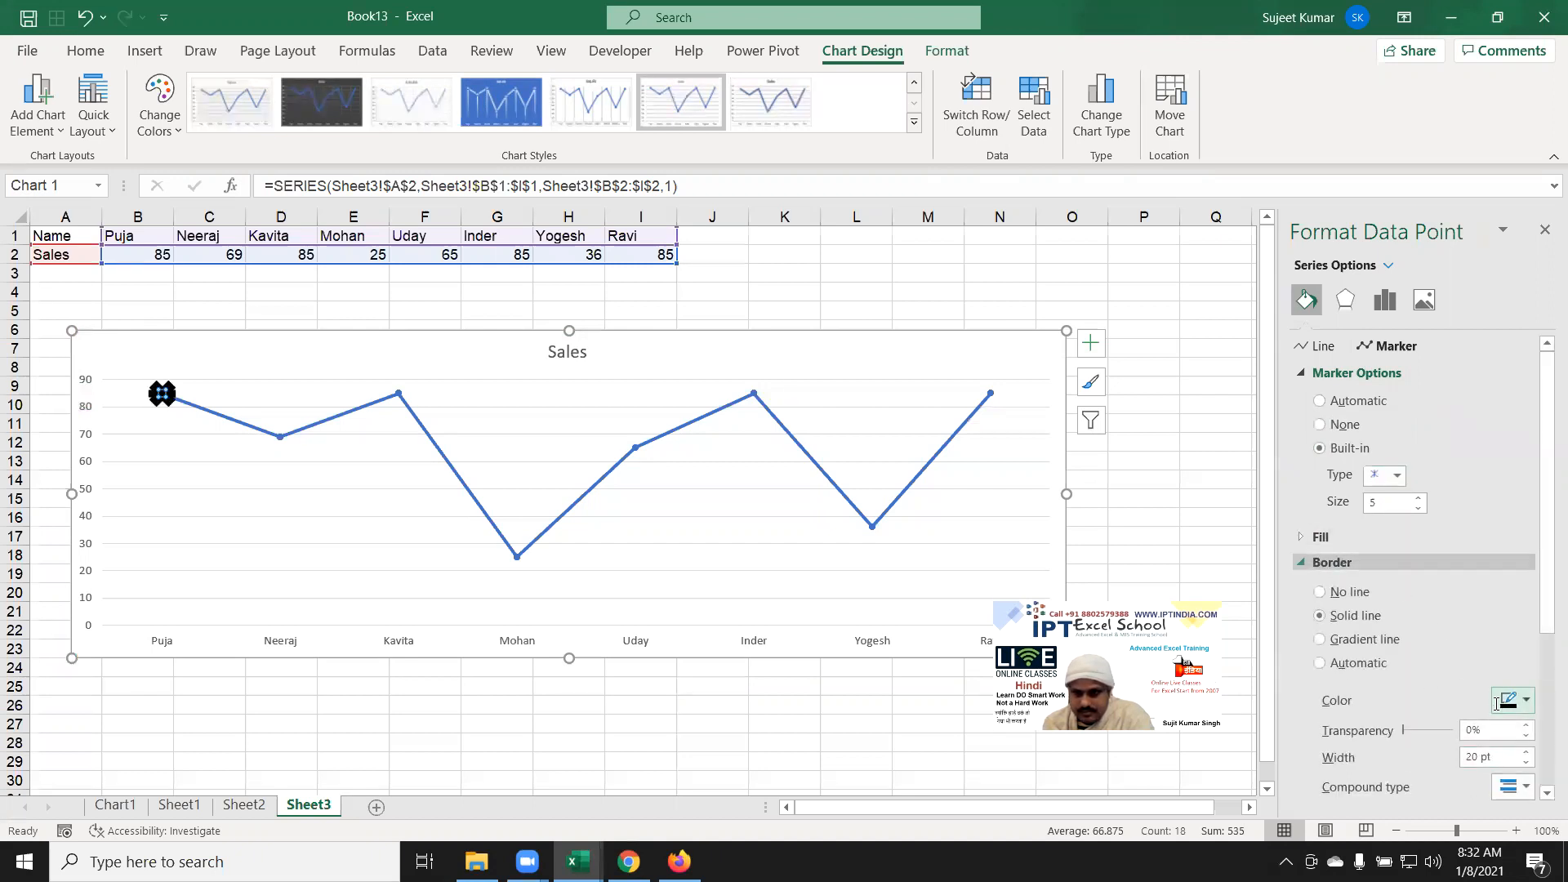
pyautogui.scroll(-3, 1478, 658)
pyautogui.moveTo(1495, 660); pyautogui.dragTo(1449, 657)
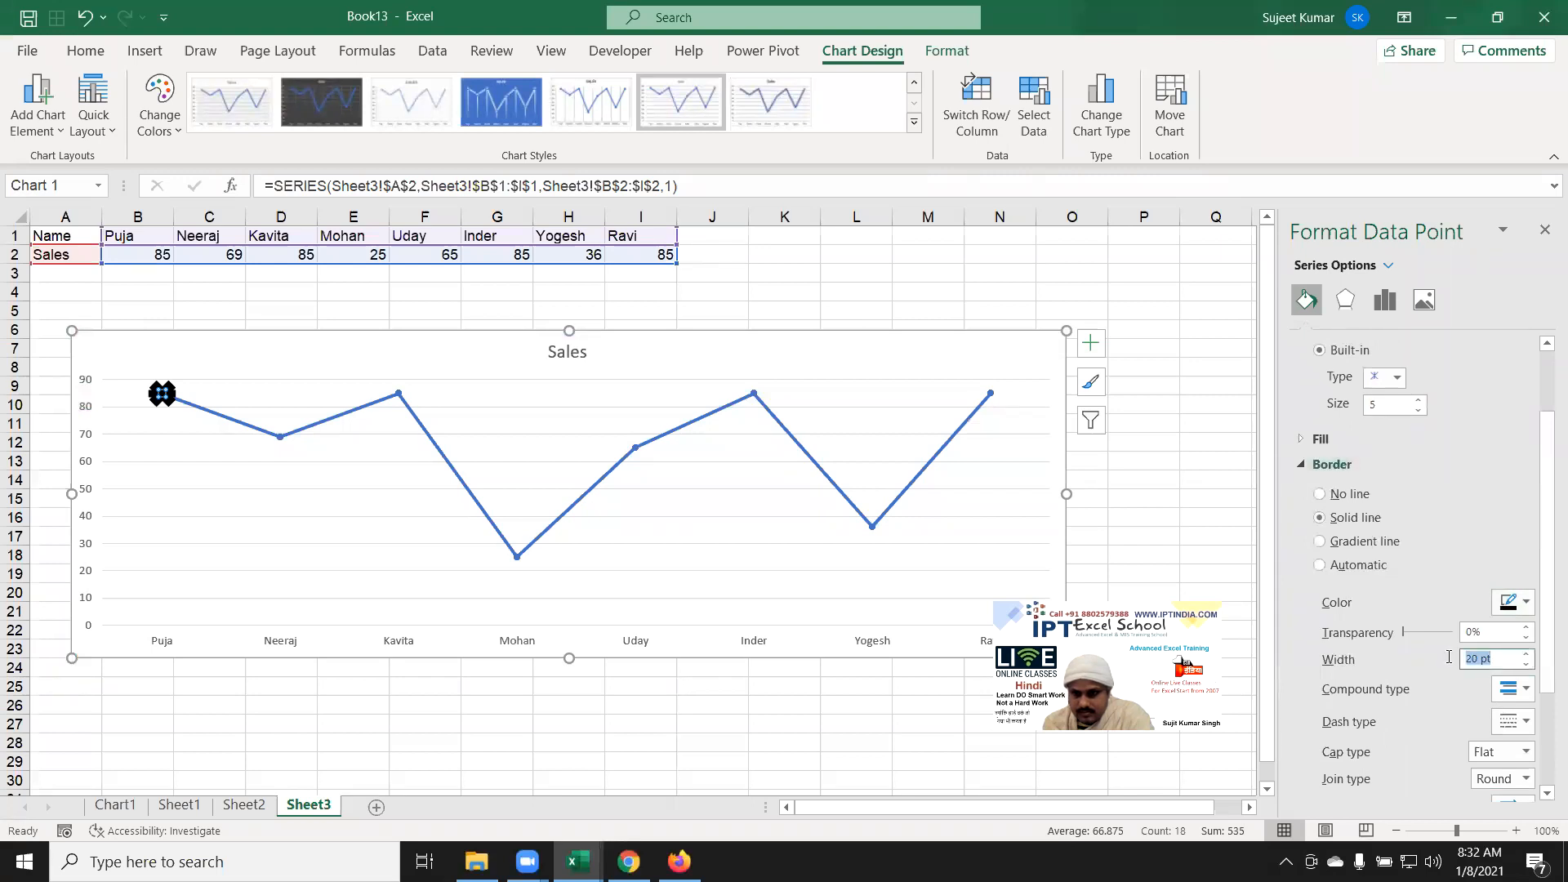
pyautogui.press('Return')
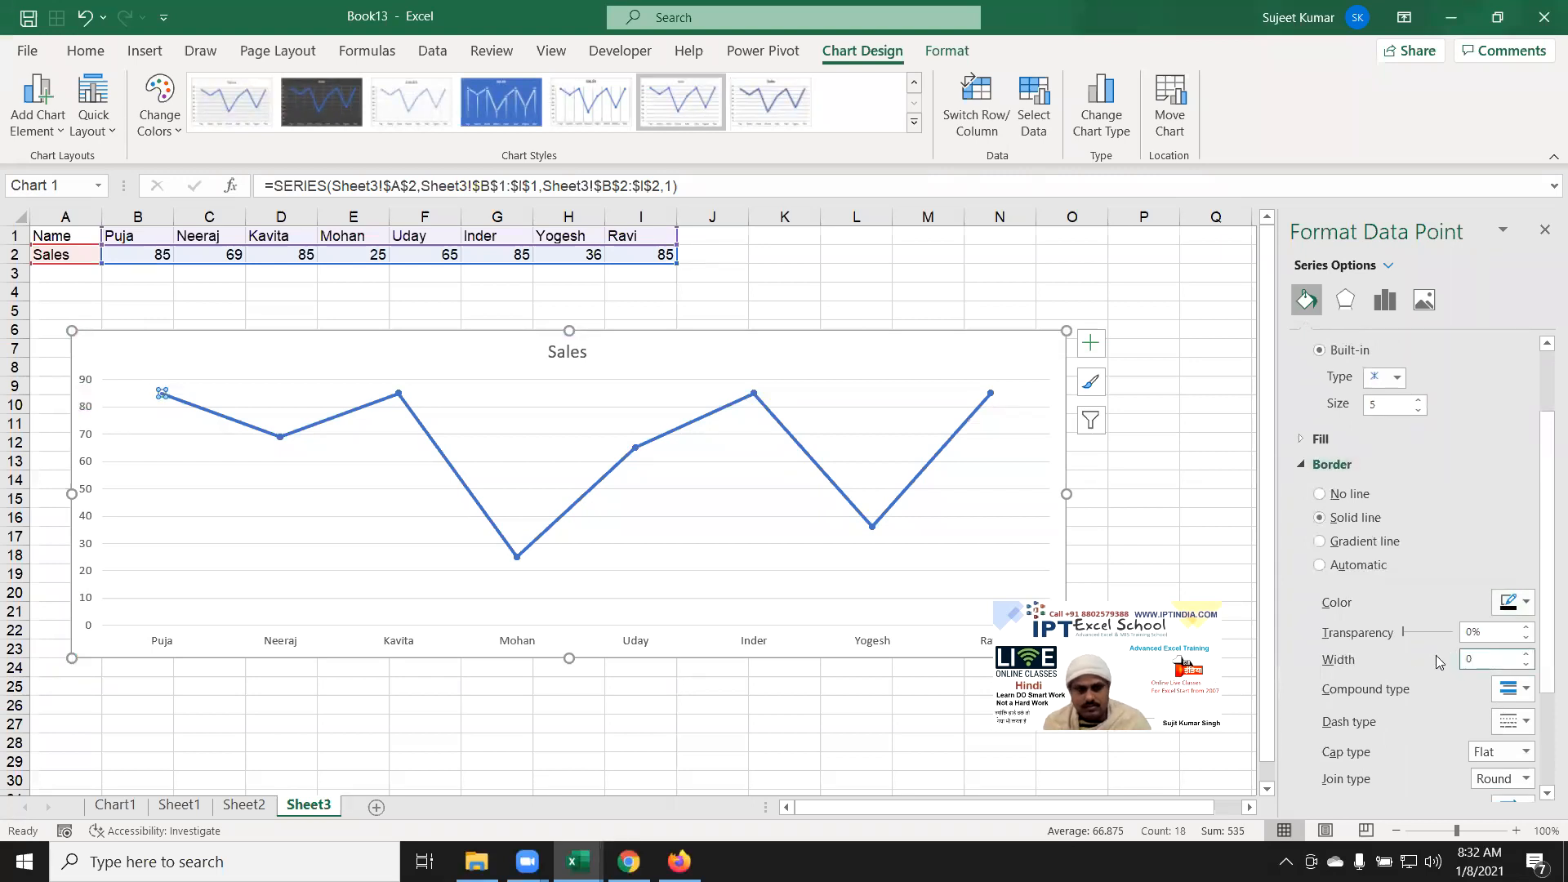
pyautogui.click(1440, 457)
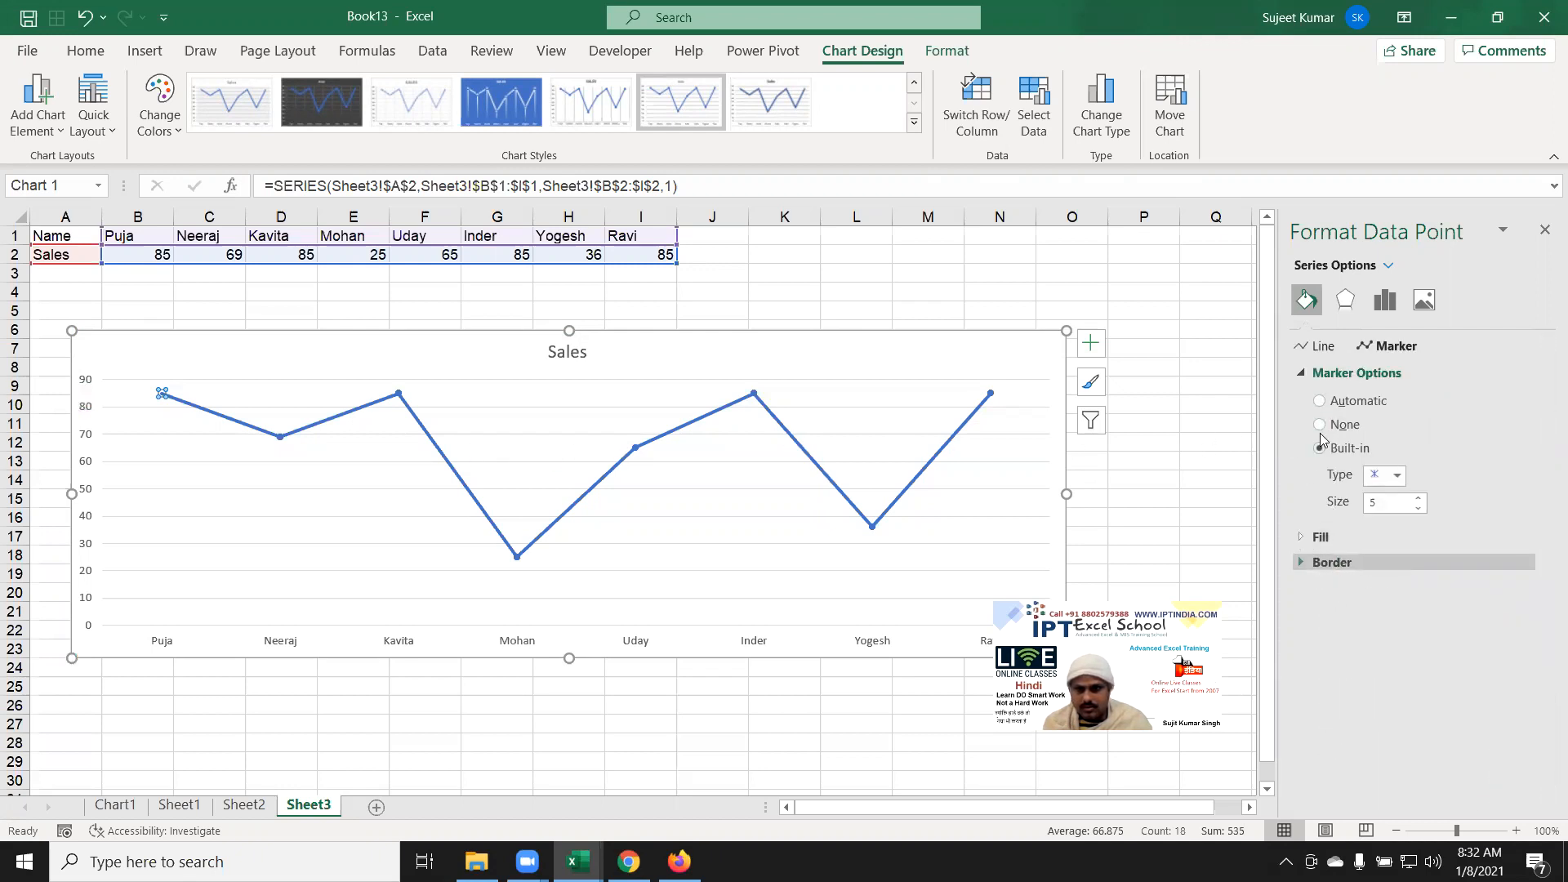
# Step: Use an alien-face icon from the icon collection as the first point's marker picture
pyautogui.click(1397, 476)
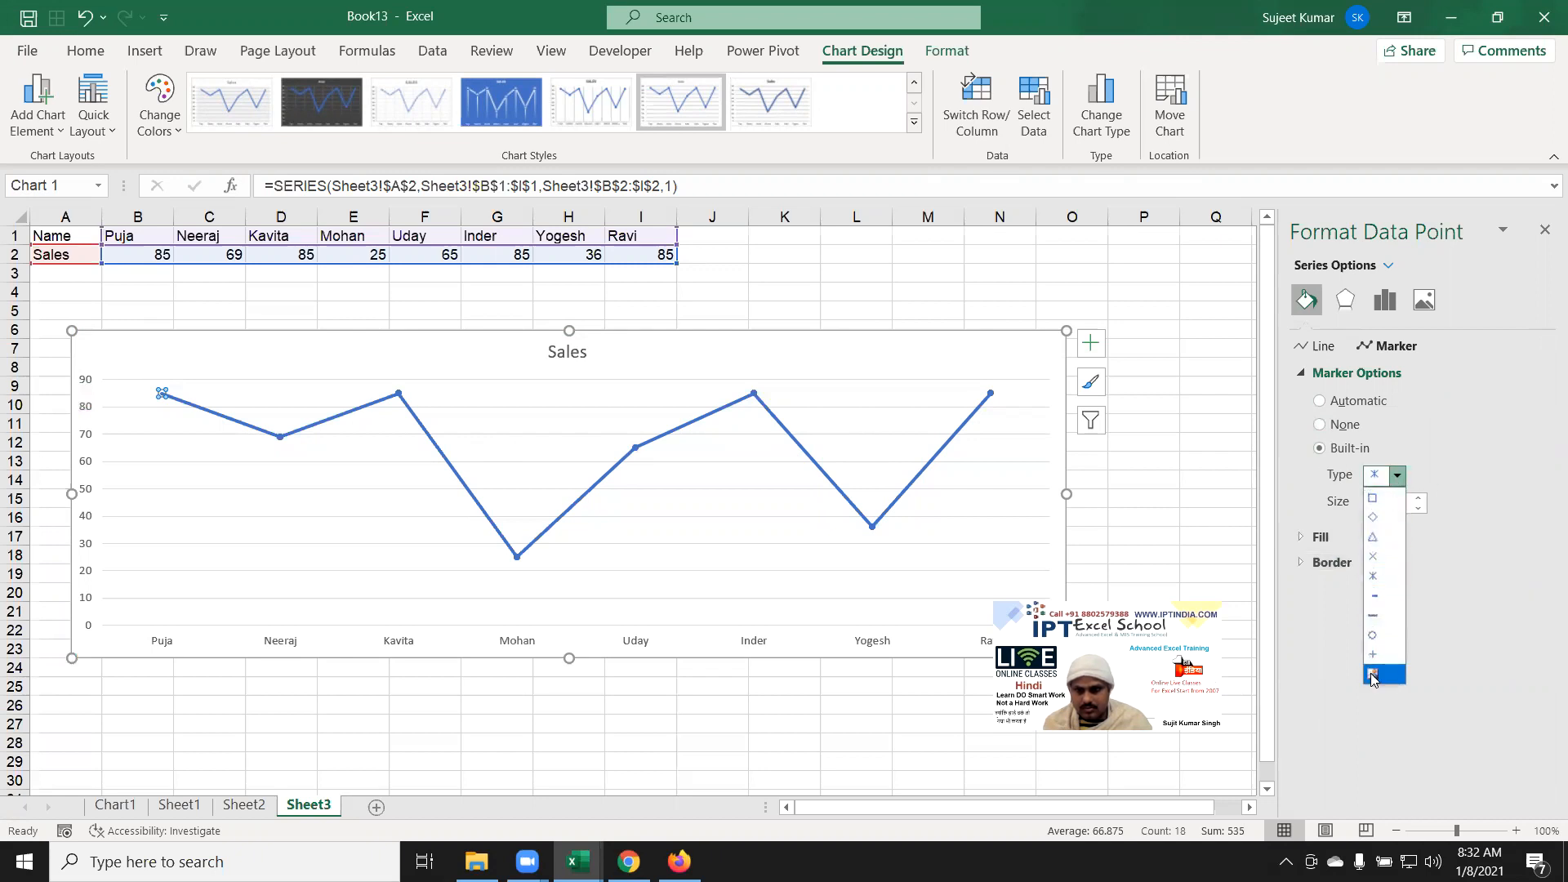
pyautogui.click(1373, 674)
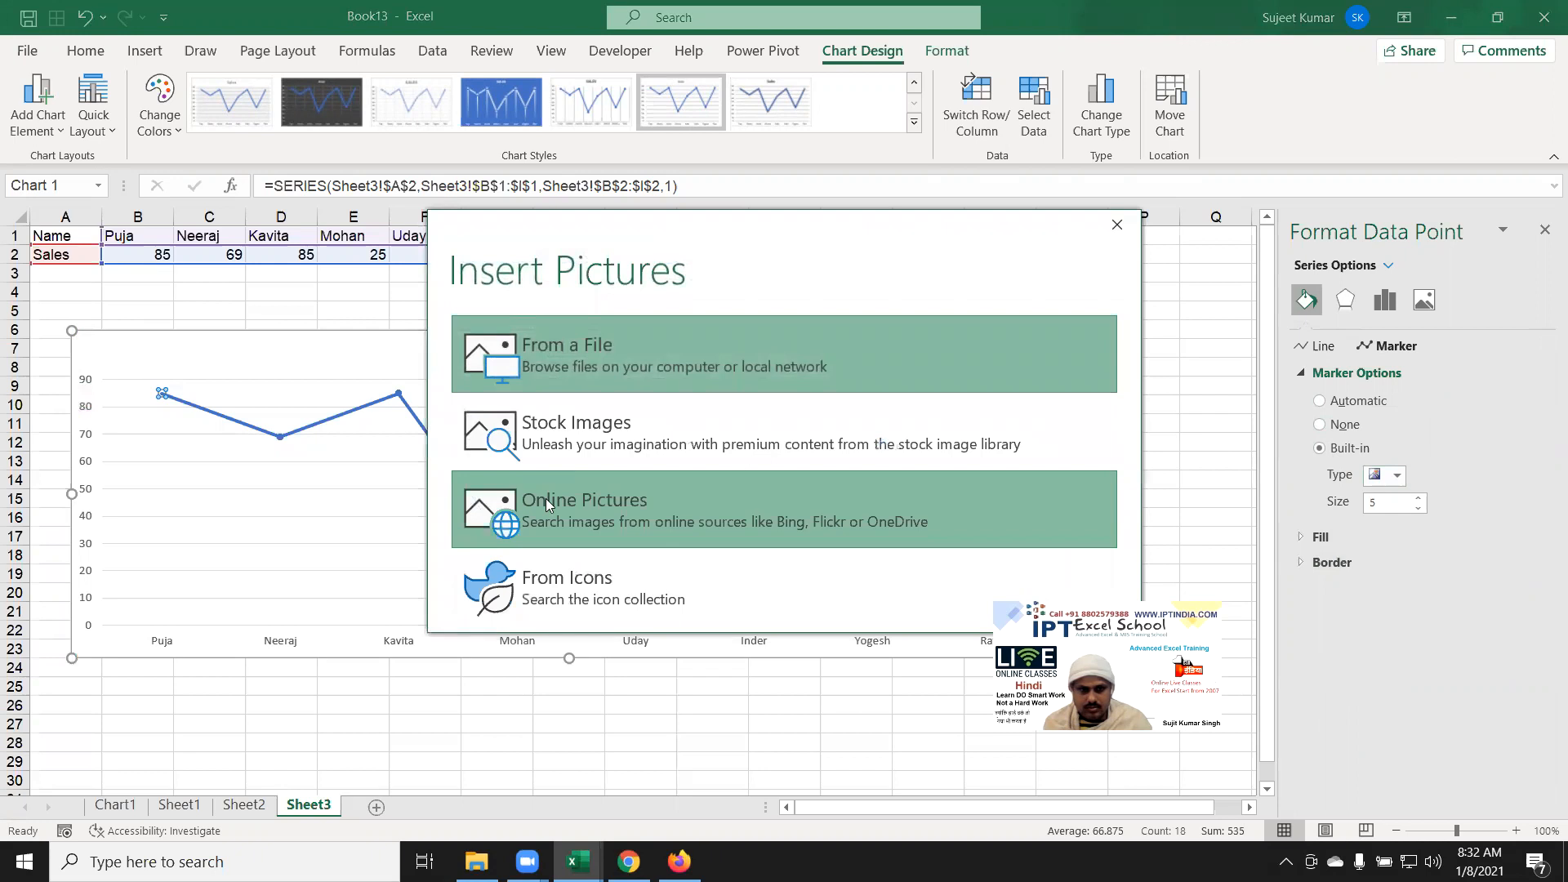
pyautogui.click(574, 587)
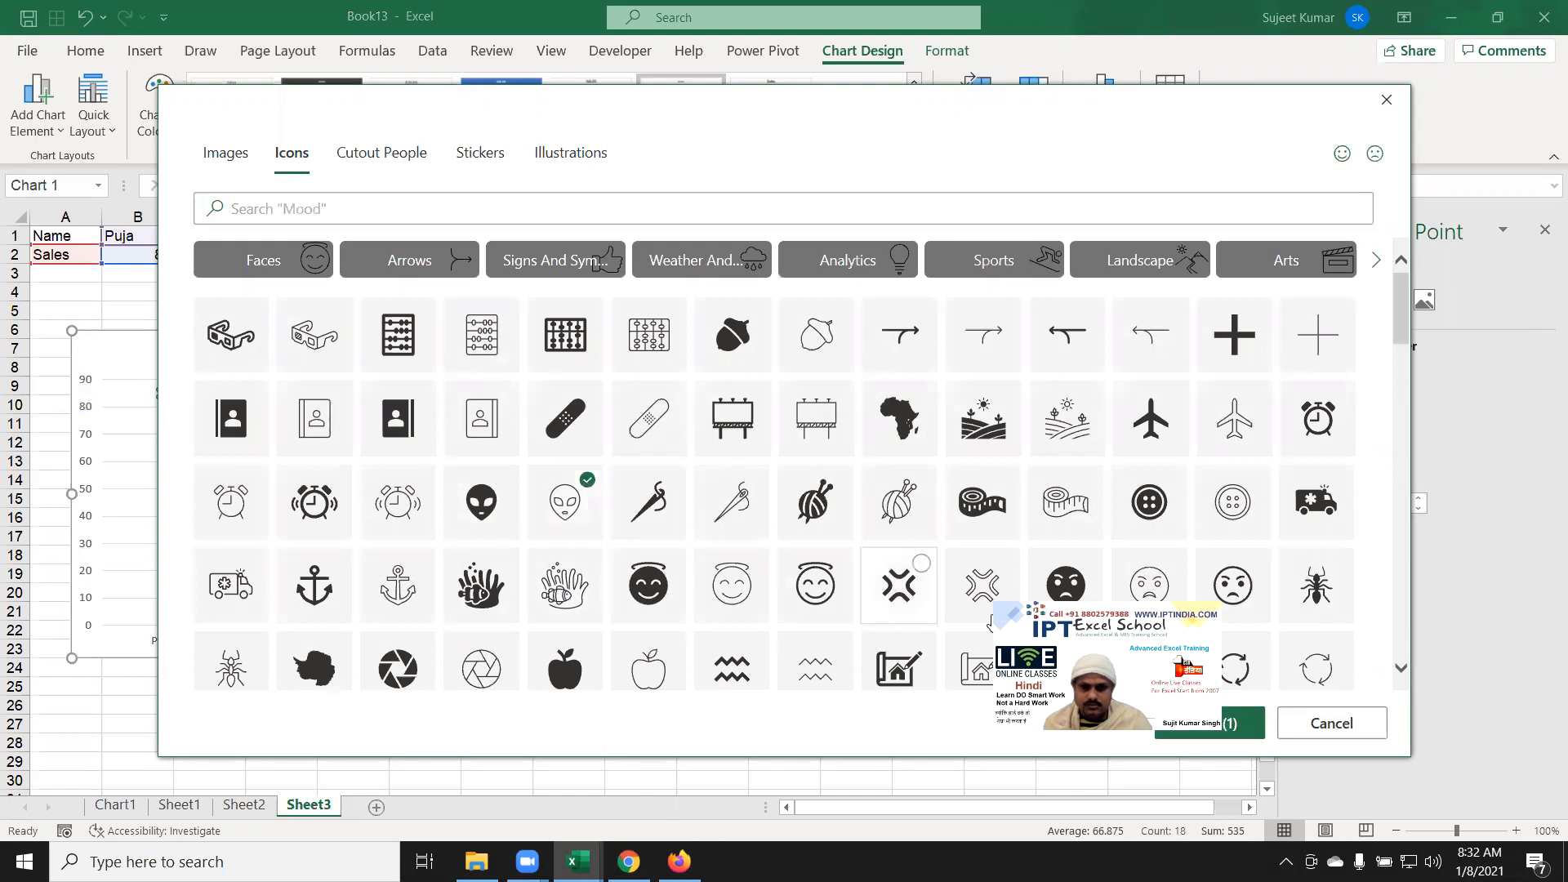
pyautogui.click(1243, 723)
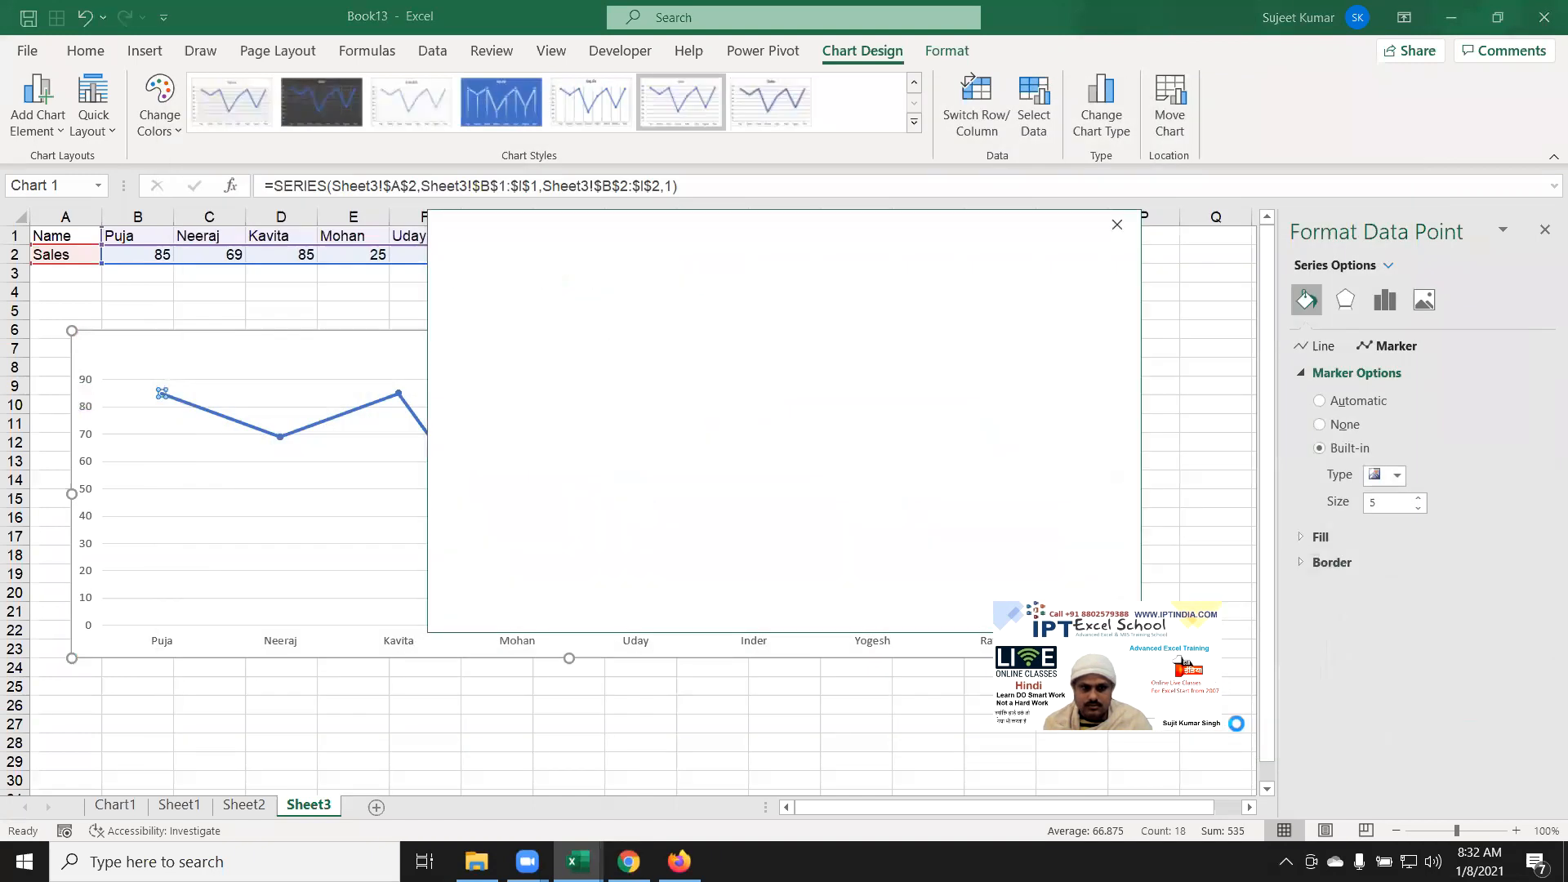
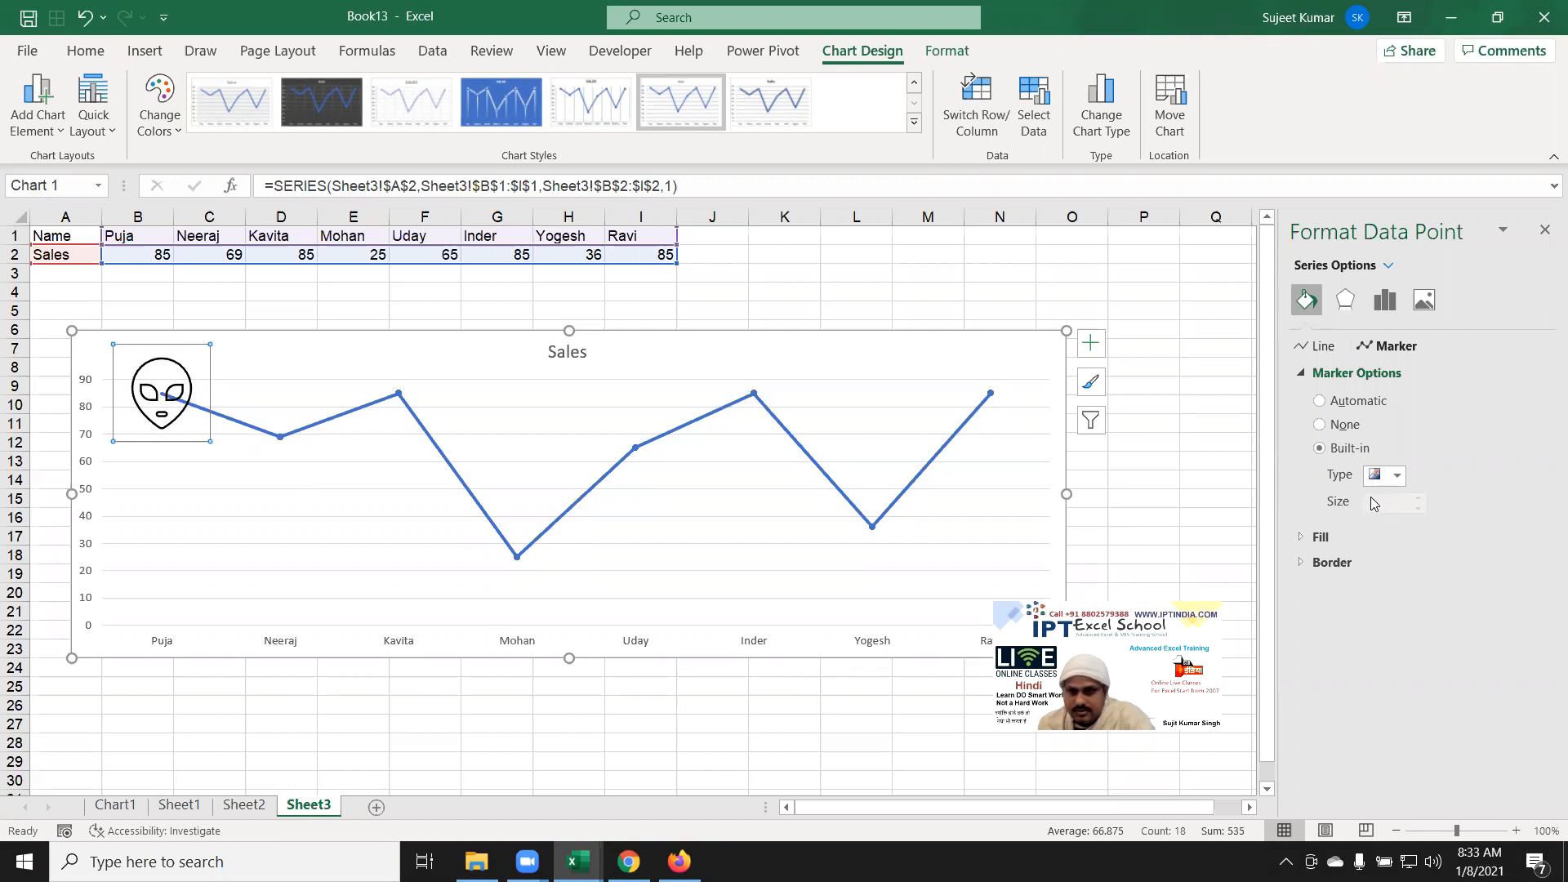
# Step: Set the first point's marker to Built-in with size 50
pyautogui.click(1337, 406)
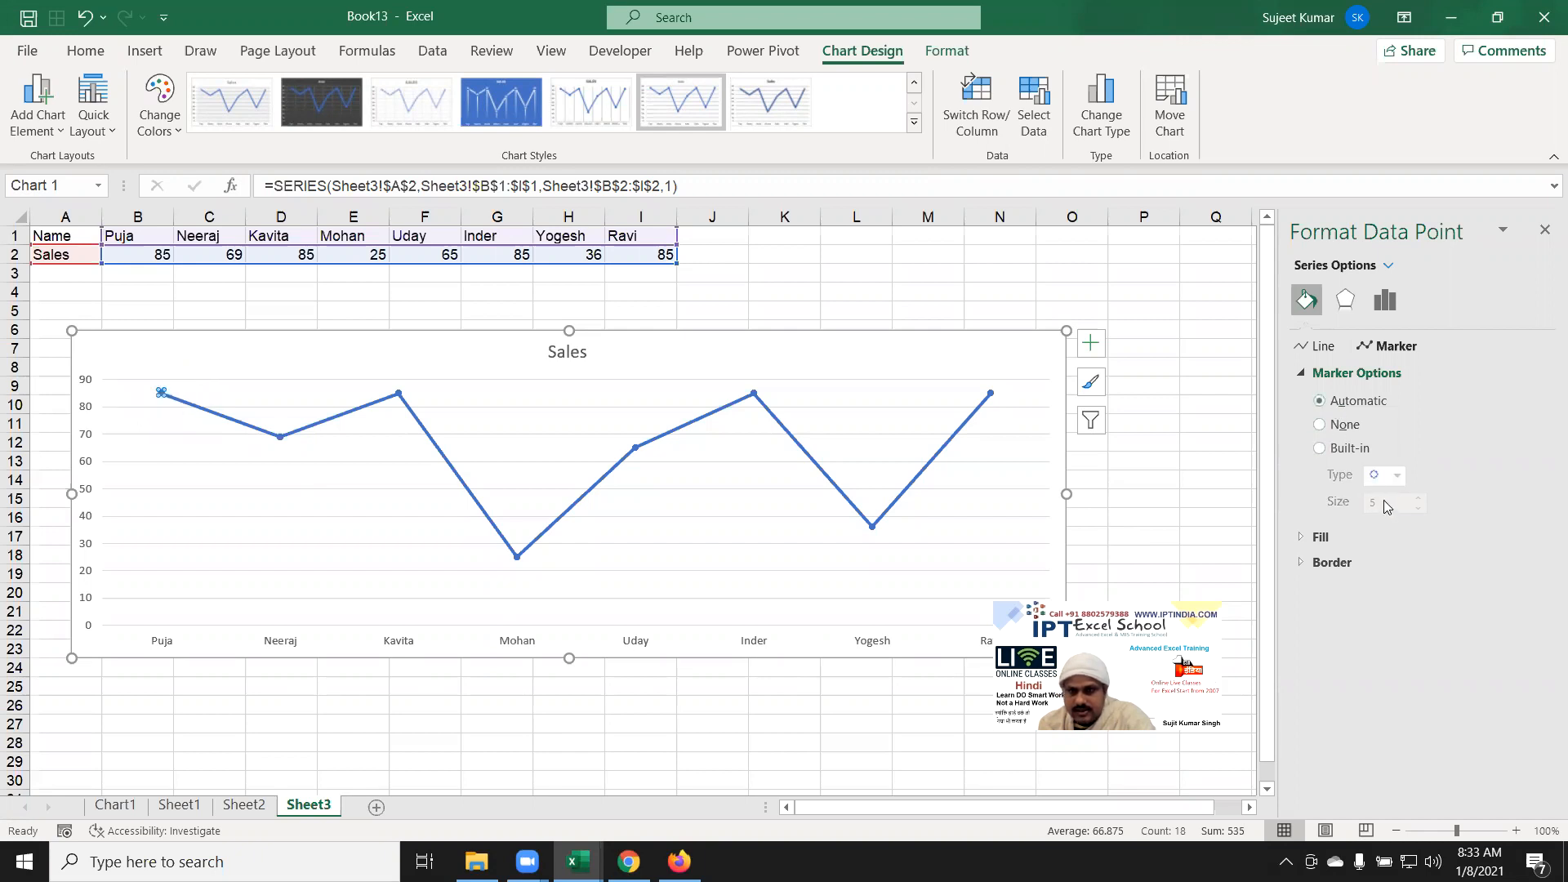
pyautogui.click(1341, 450)
pyautogui.click(1400, 502)
pyautogui.click(1421, 498)
pyautogui.click(1421, 497)
pyautogui.click(1421, 497)
pyautogui.click(1421, 497)
pyautogui.click(1421, 498)
pyautogui.click(1421, 497)
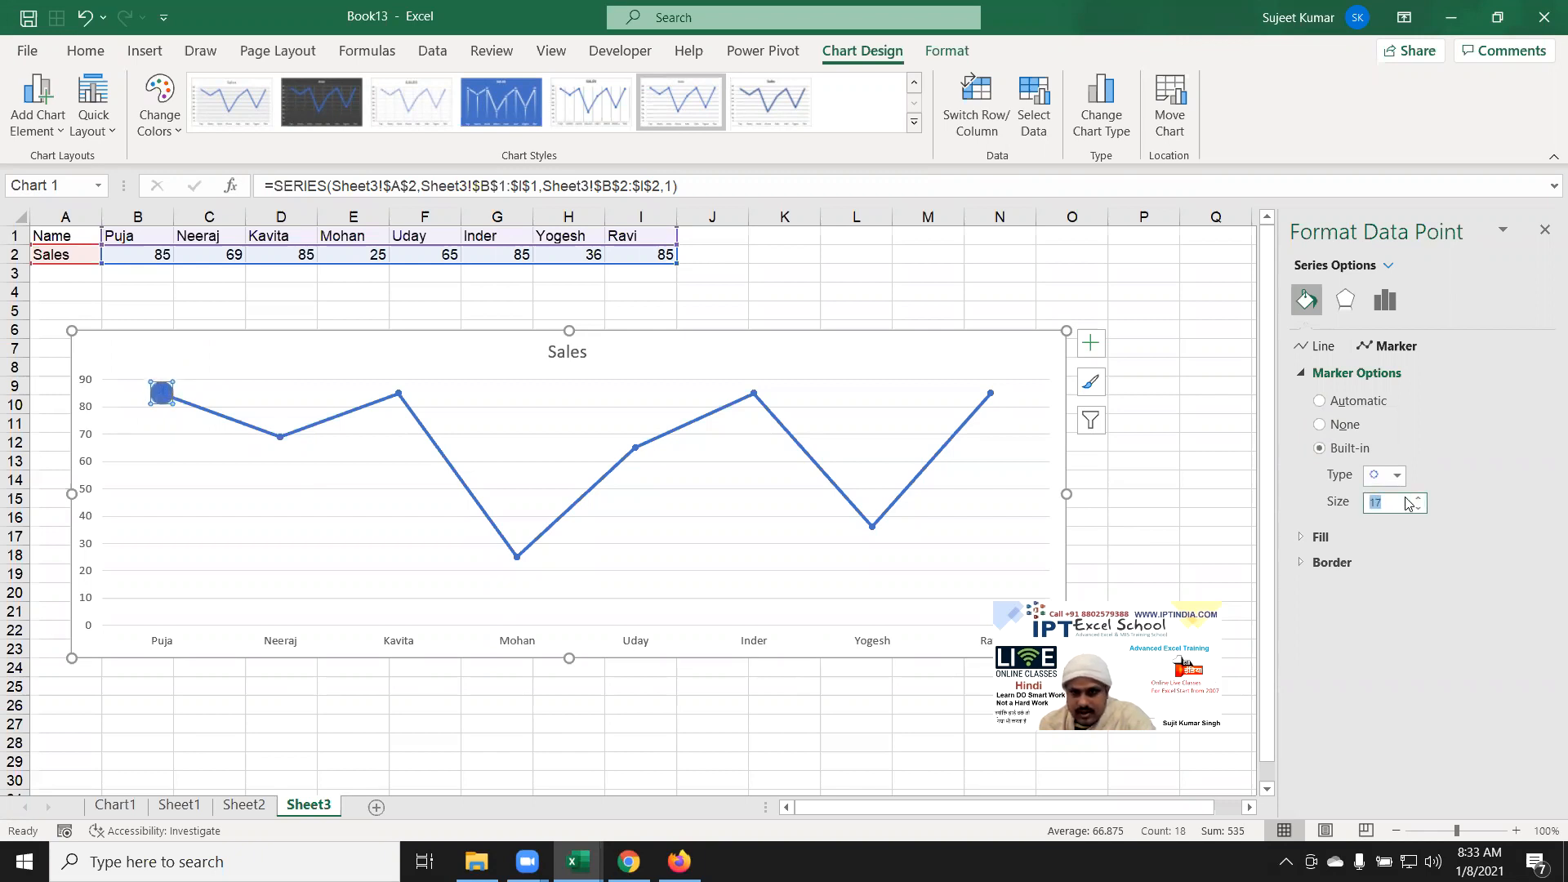
pyautogui.write('50')
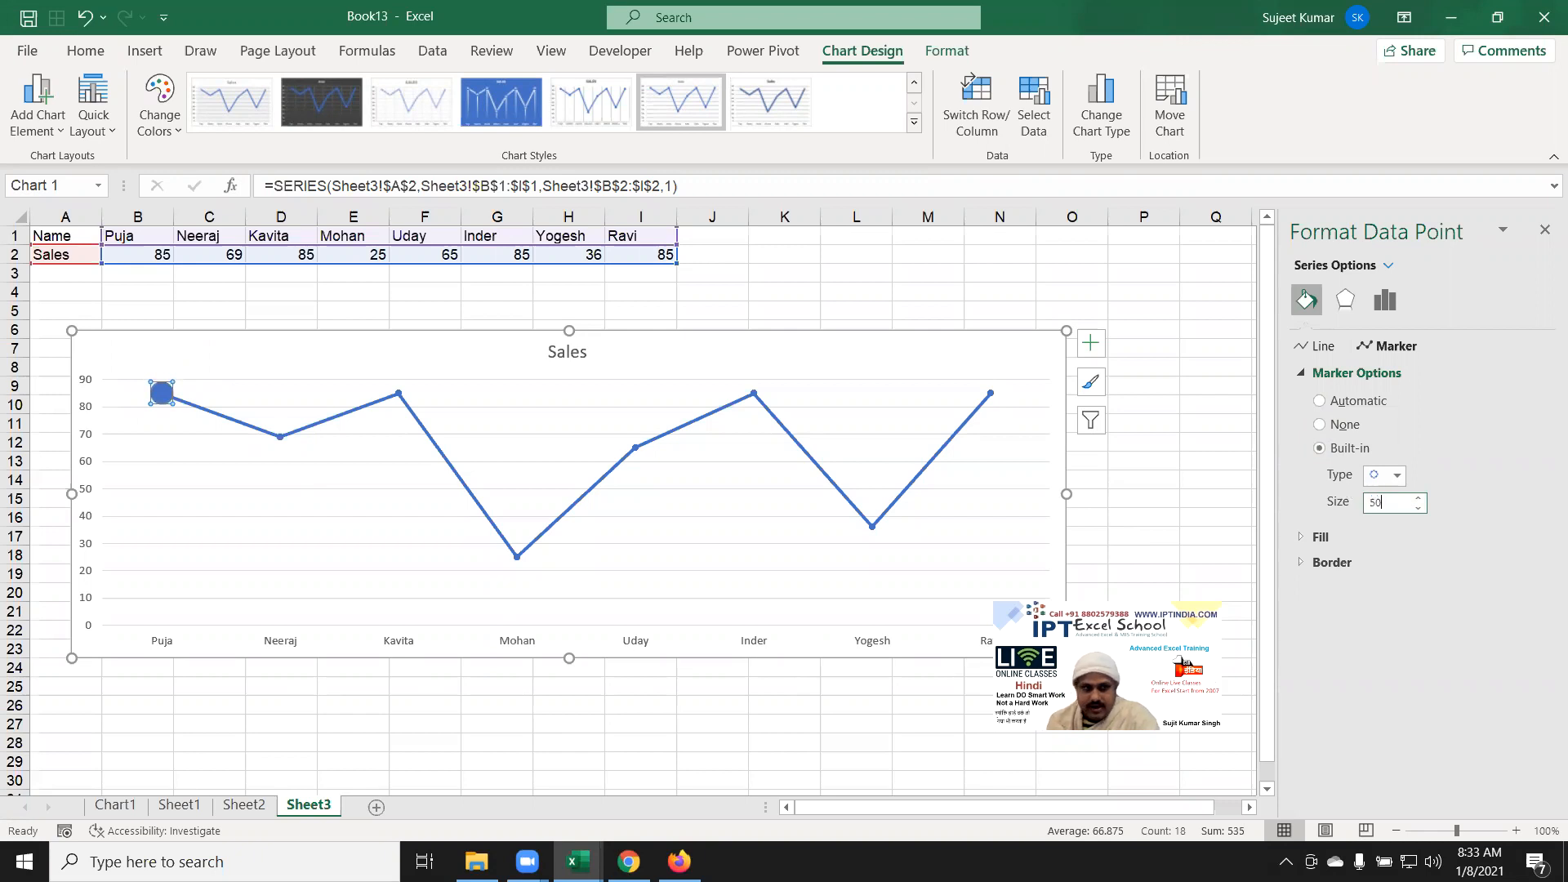
pyautogui.press('Return')
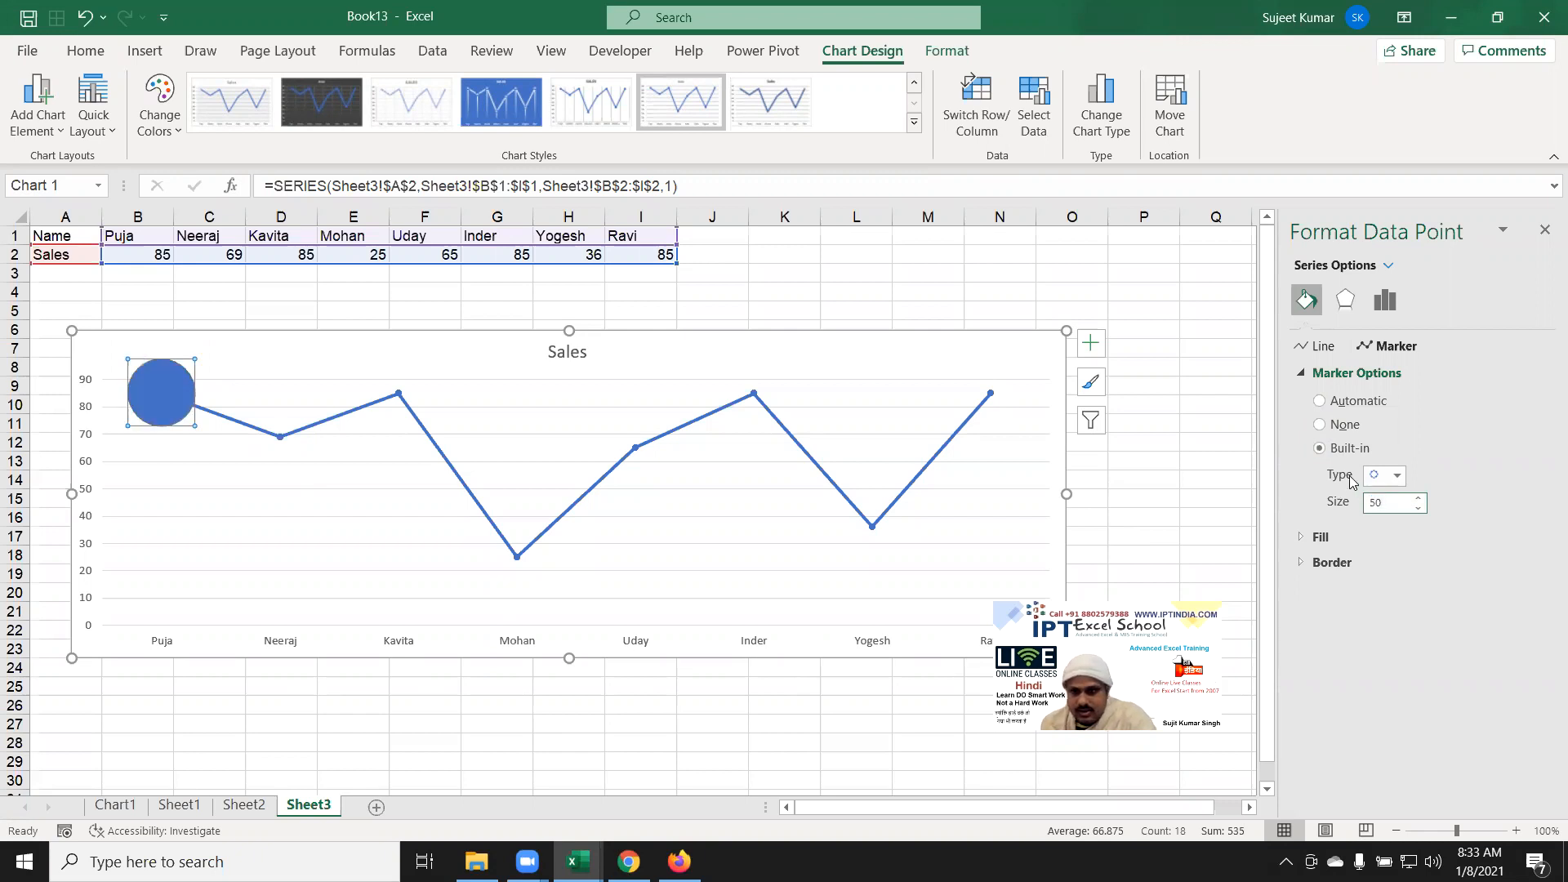
# Step: Make the first point's marker a square, then choose the picture marker type
pyautogui.click(1371, 477)
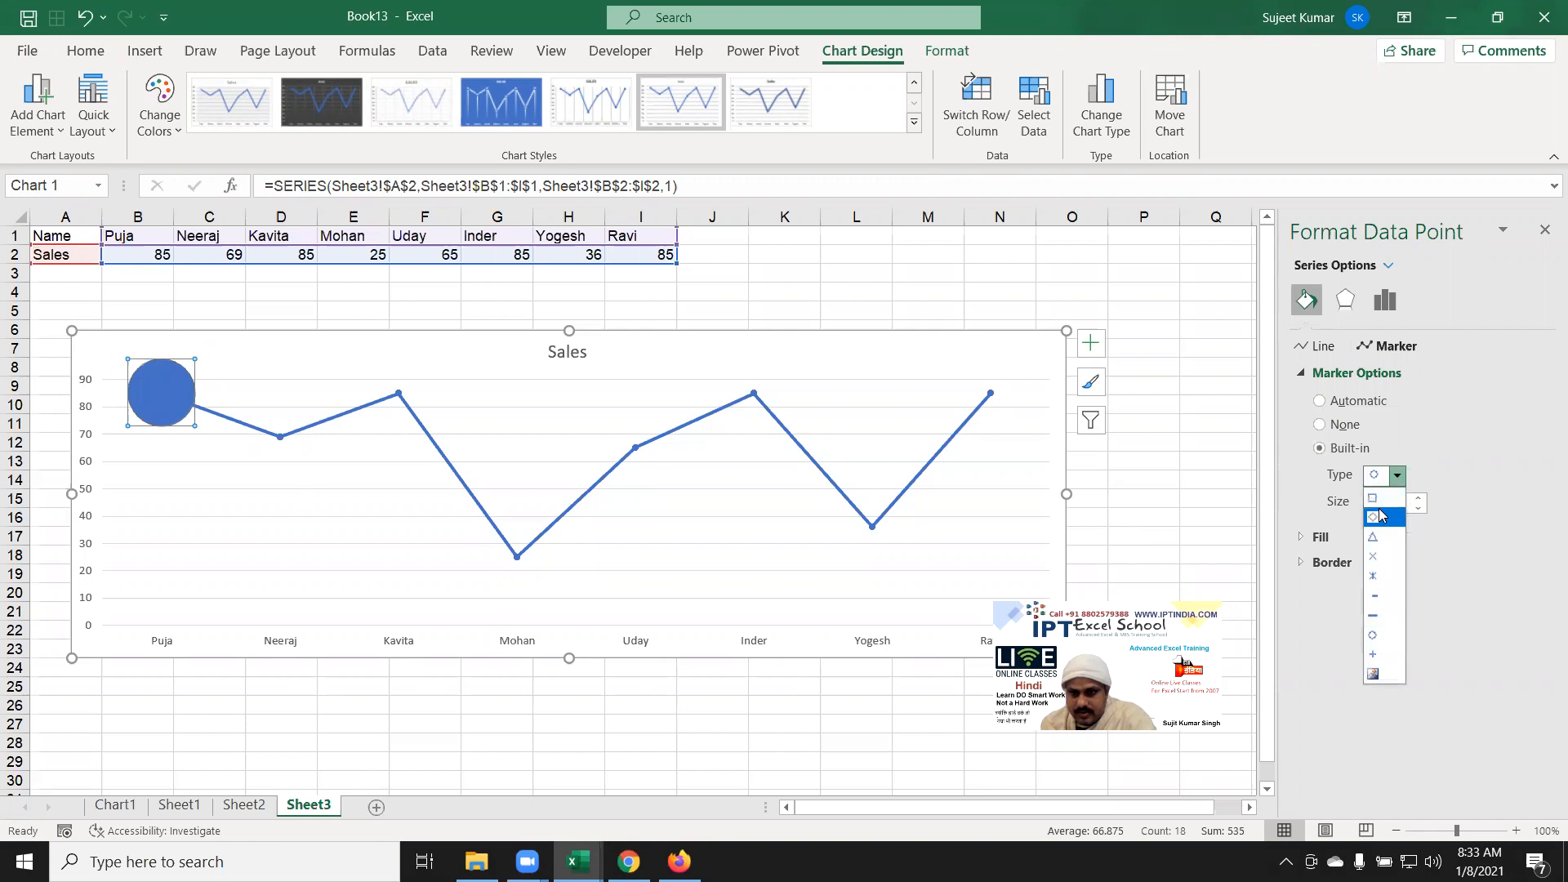
pyautogui.click(1380, 492)
pyautogui.click(1370, 567)
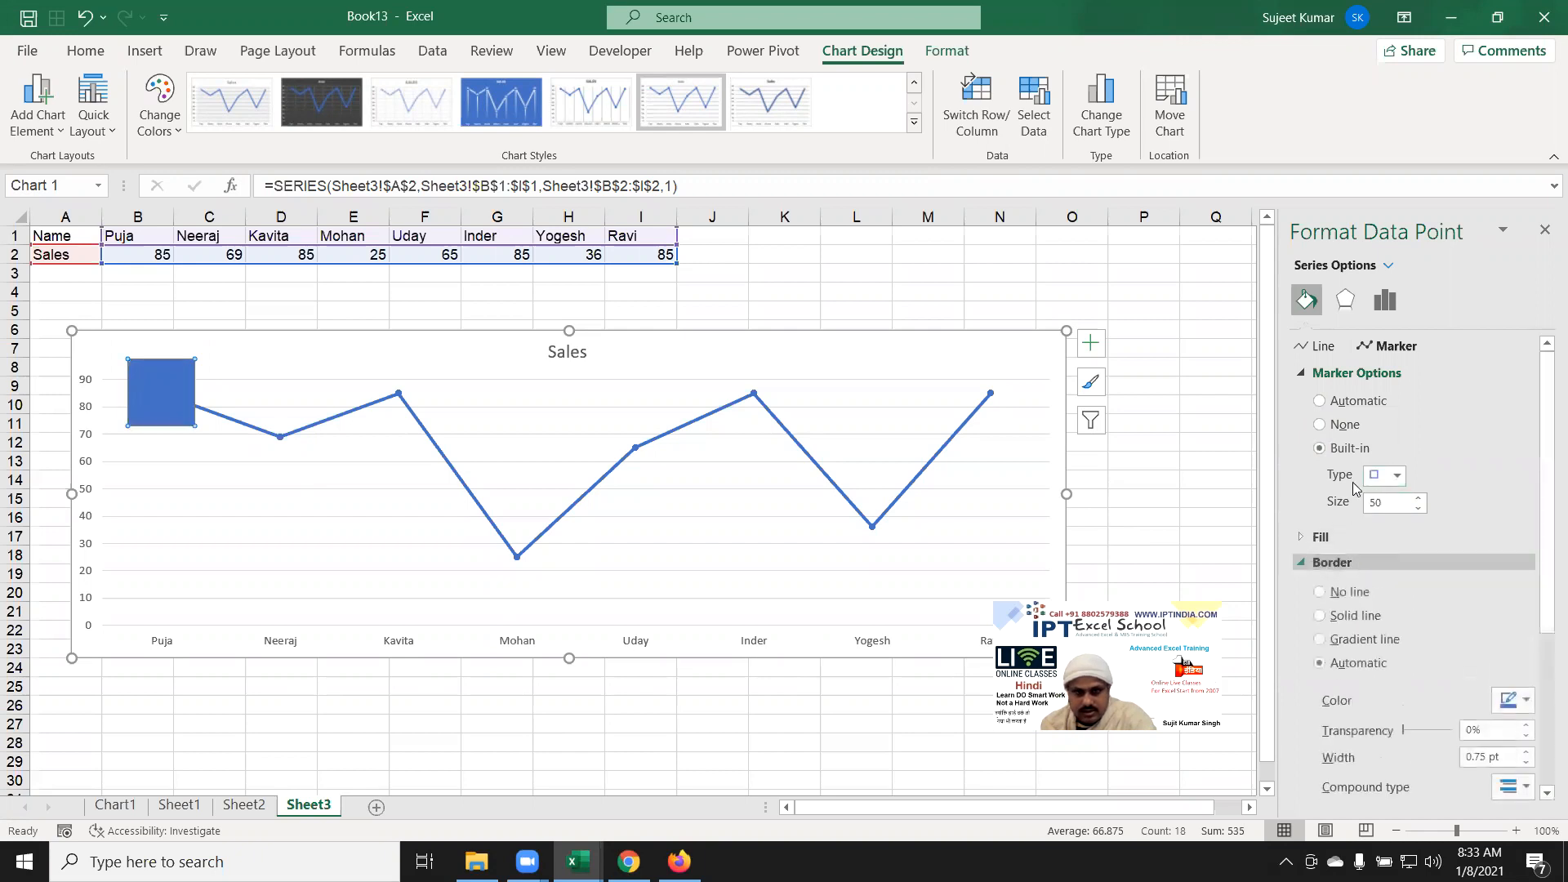
pyautogui.click(1396, 476)
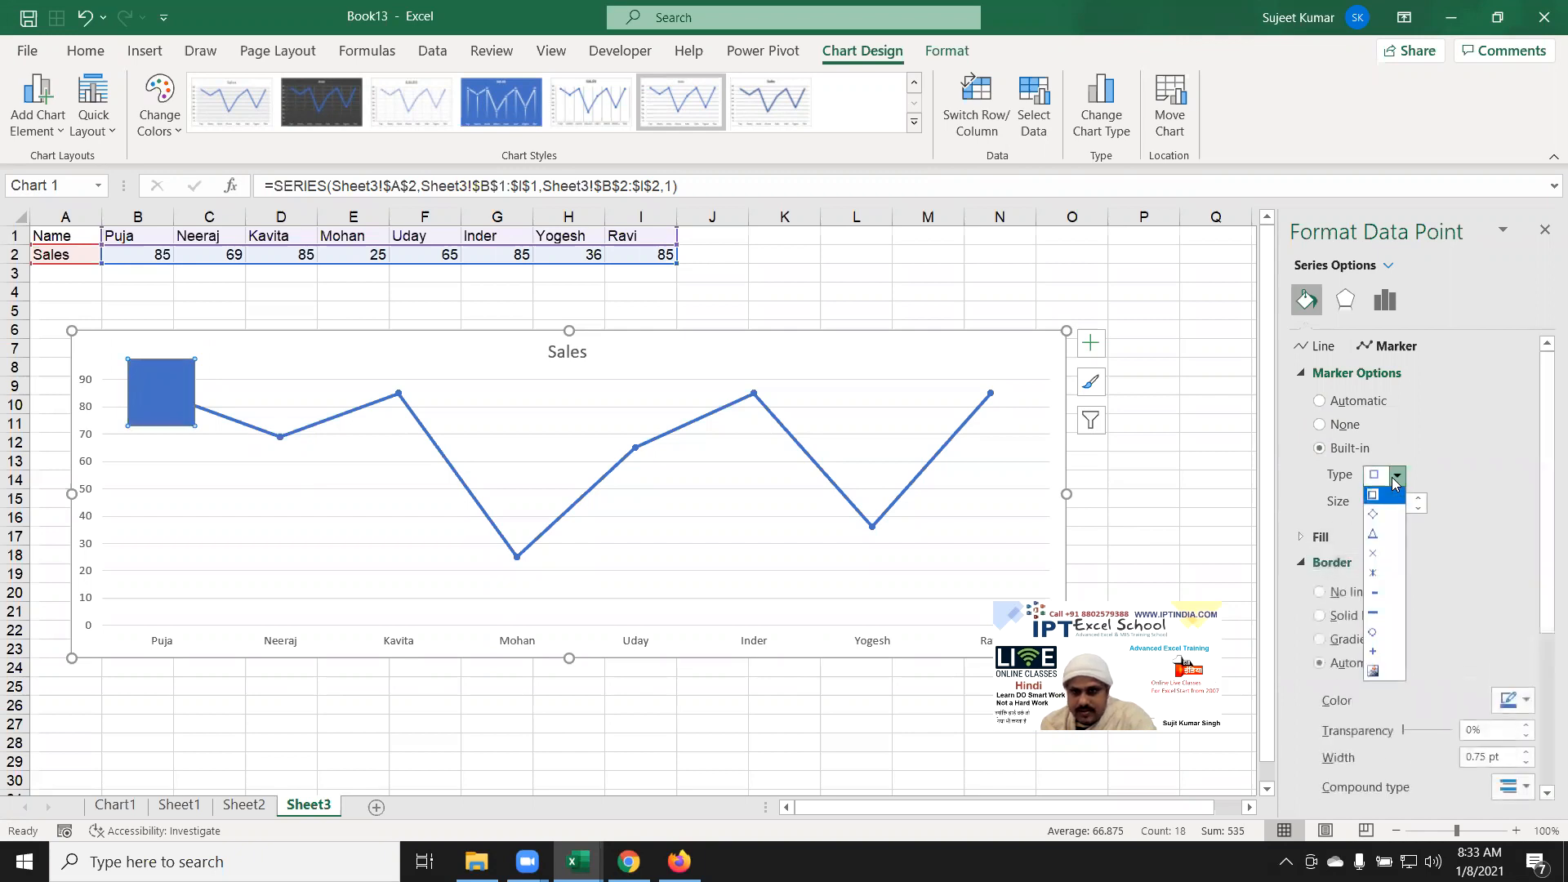
pyautogui.click(1373, 671)
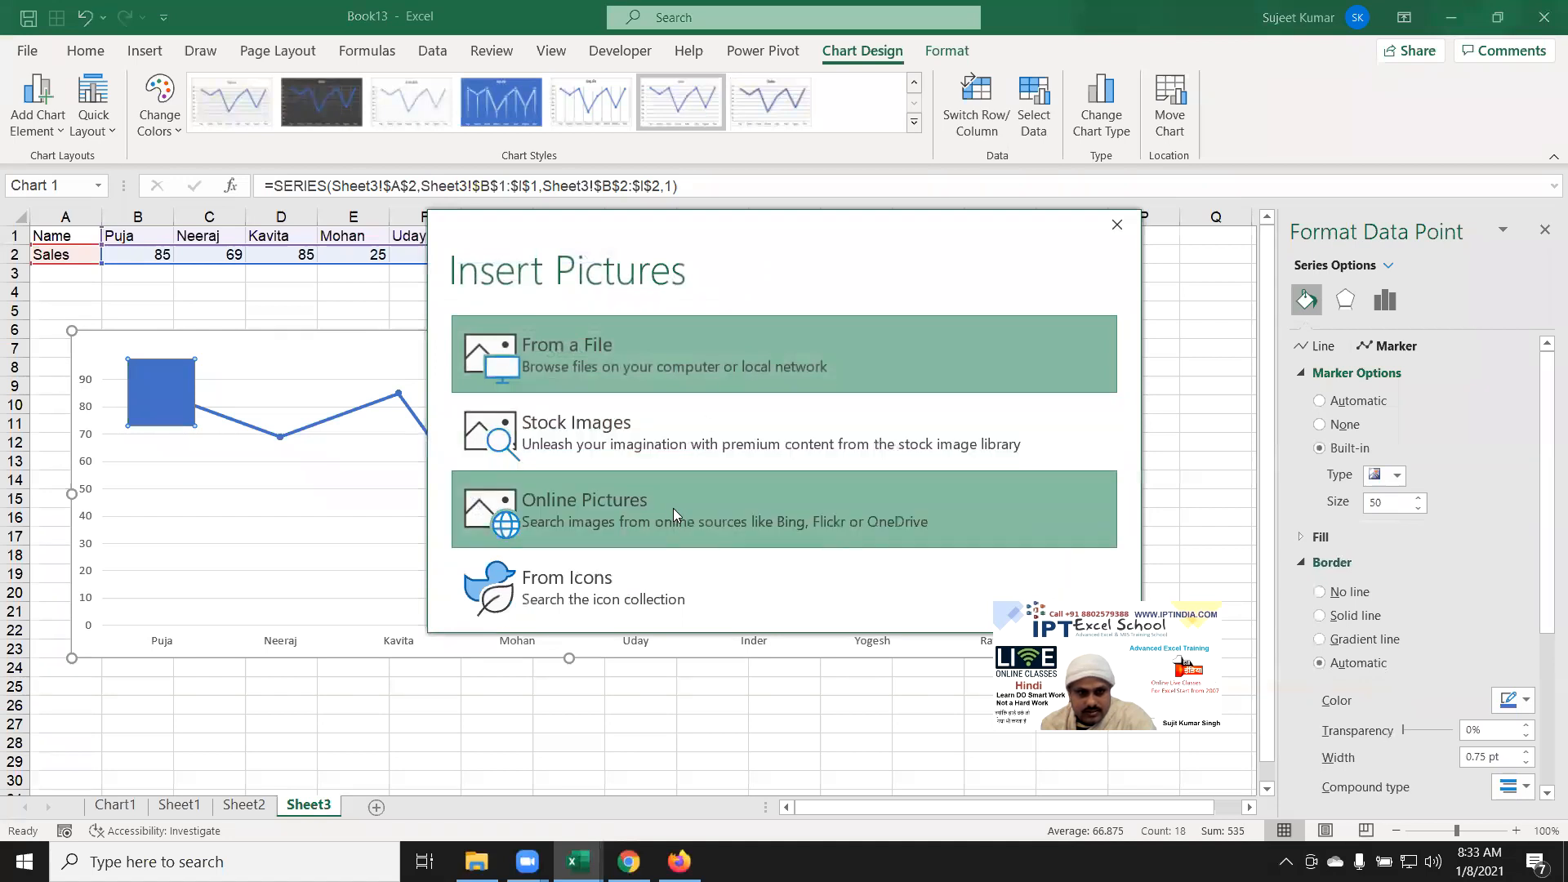
# Step: Try a stock paint-brush image as the marker, undo it, and reselect the Sales series
pyautogui.click(634, 459)
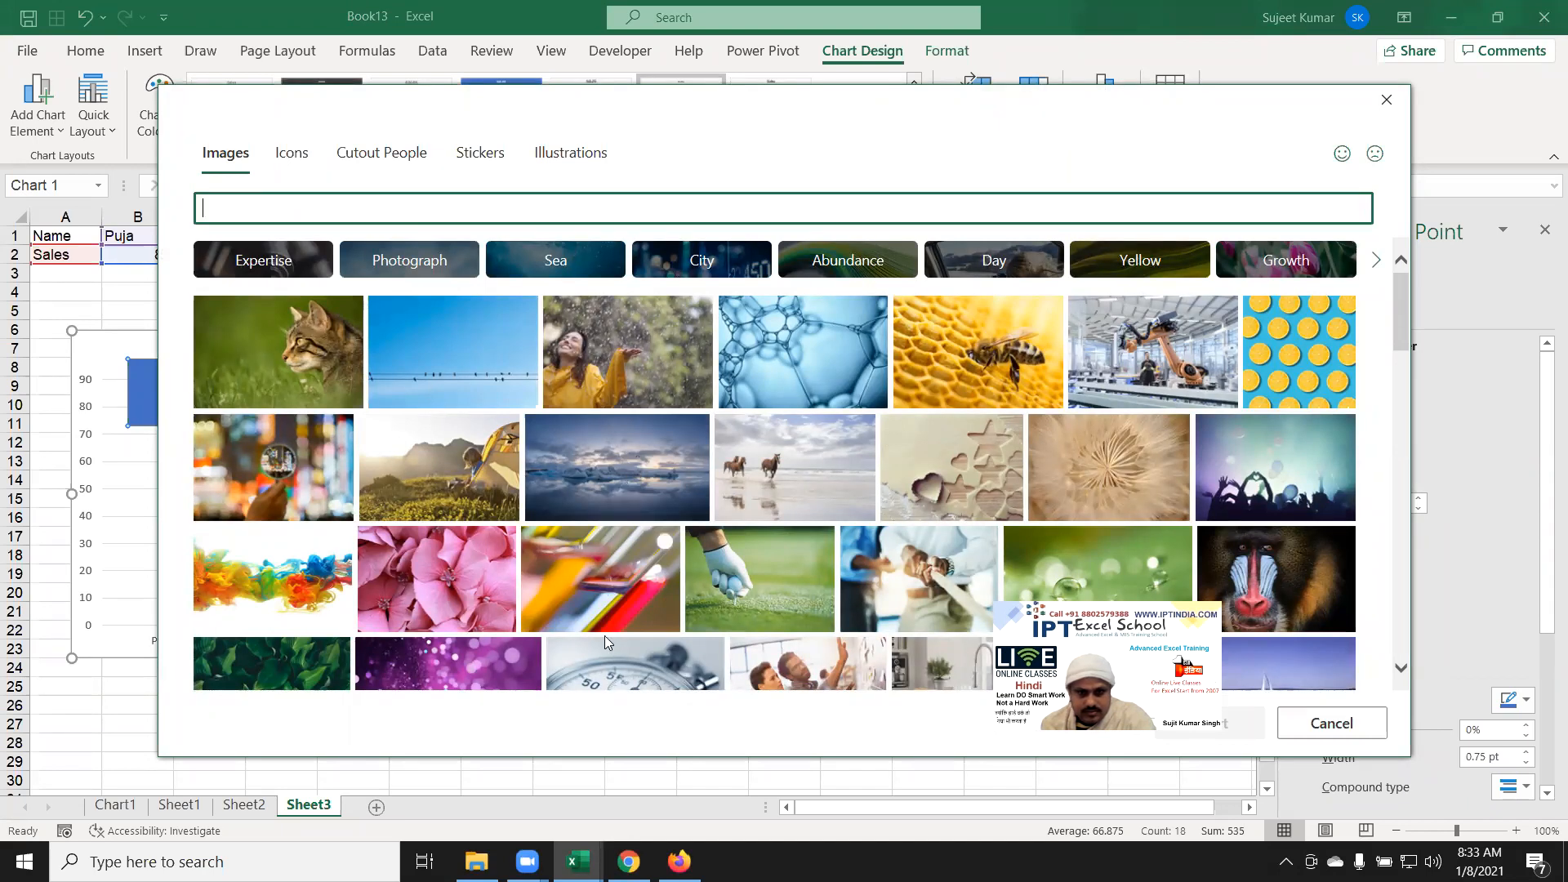
pyautogui.doubleClick(661, 597)
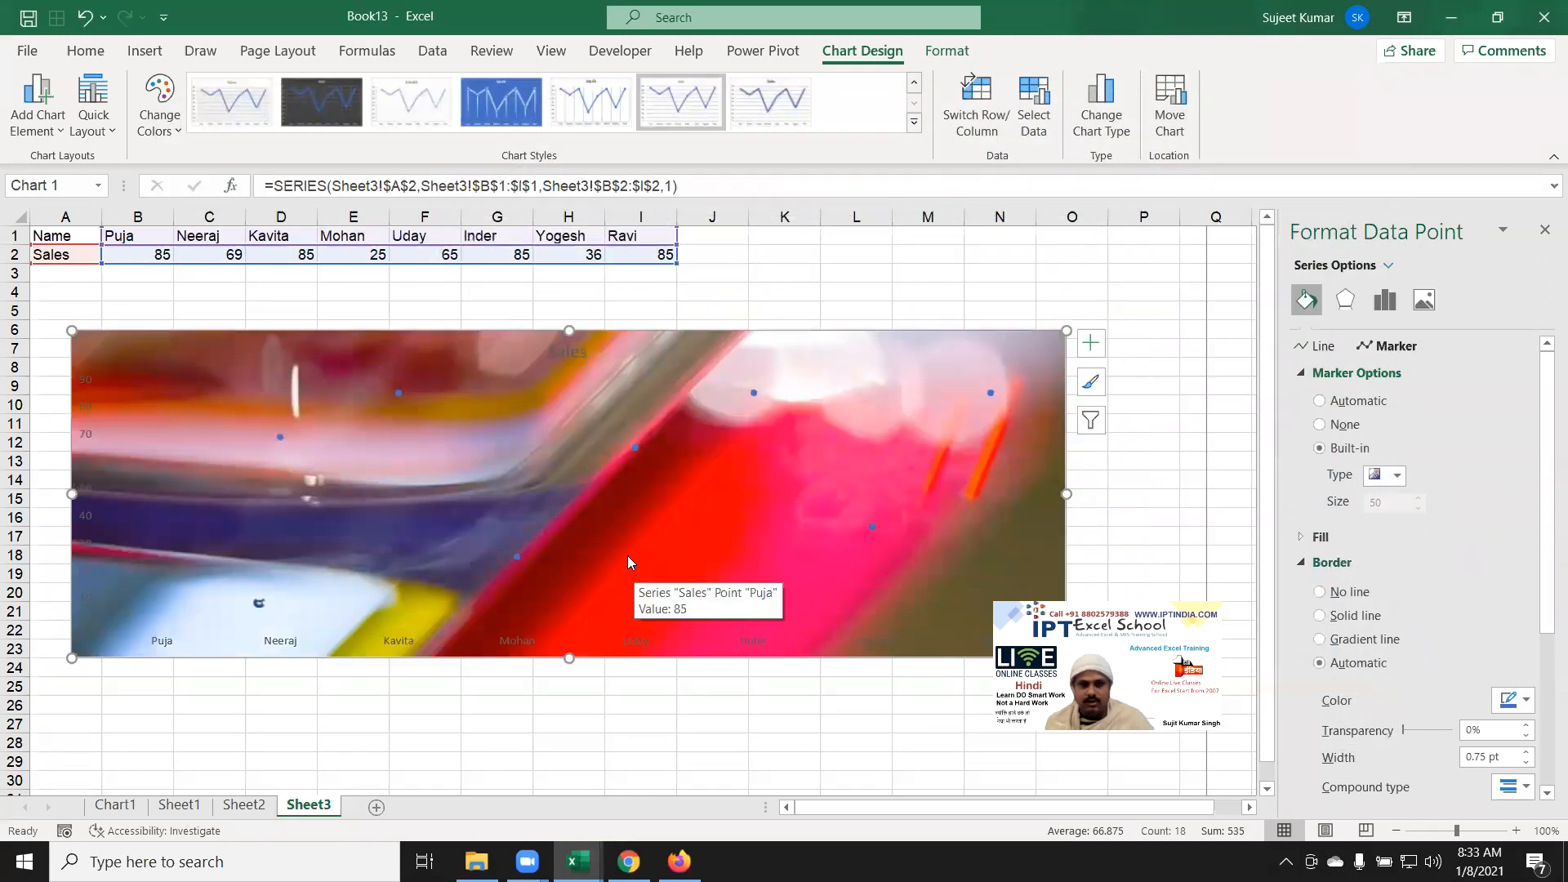
pyautogui.hotkey('ctrl', 'z')
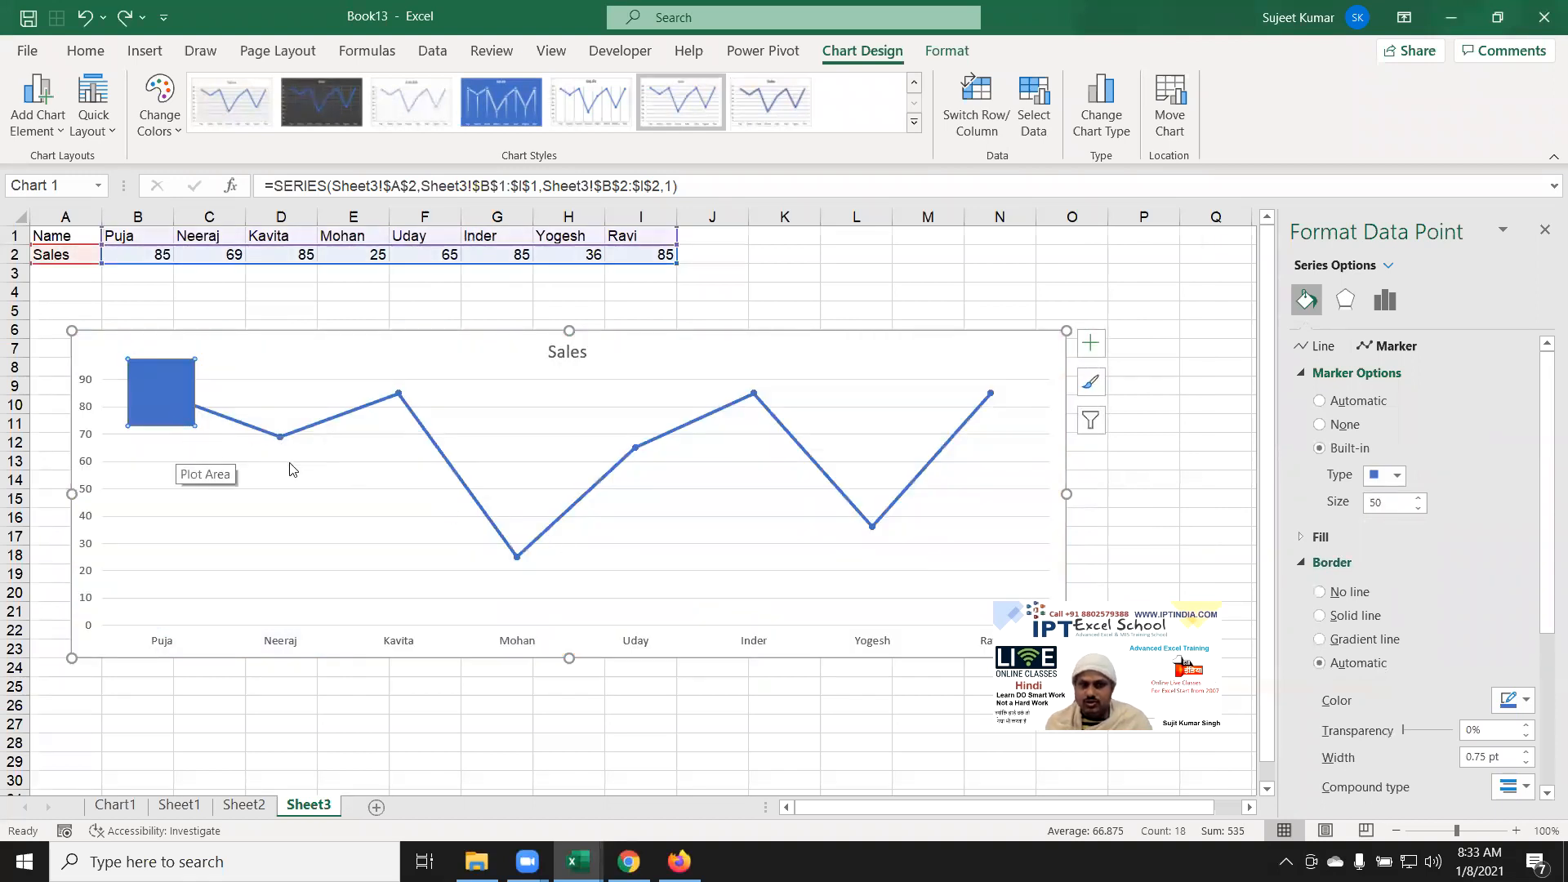
pyautogui.click(209, 494)
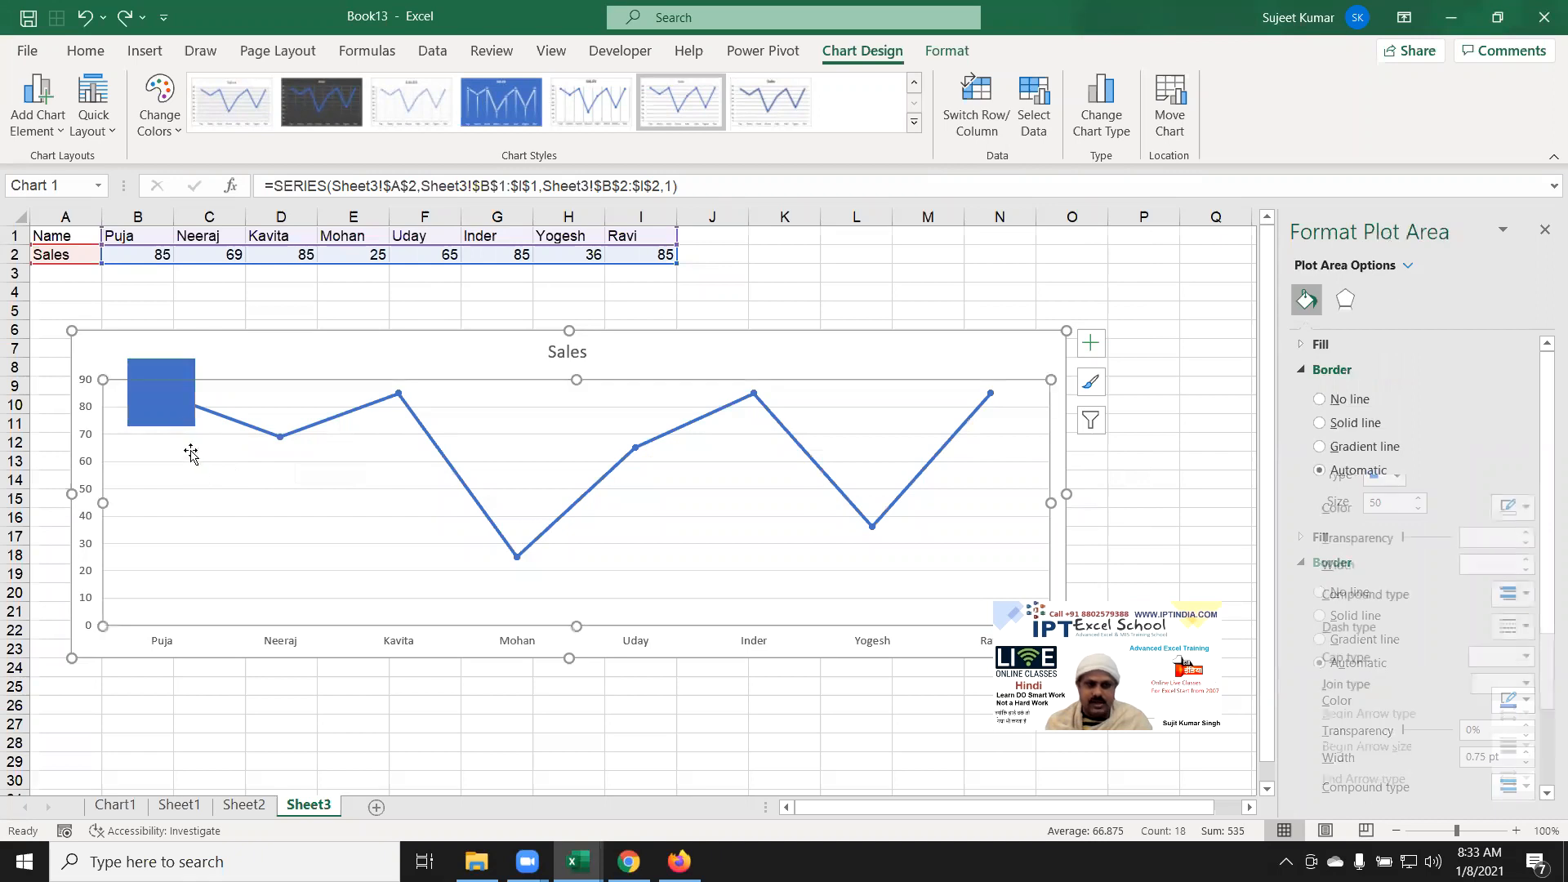
pyautogui.click(181, 433)
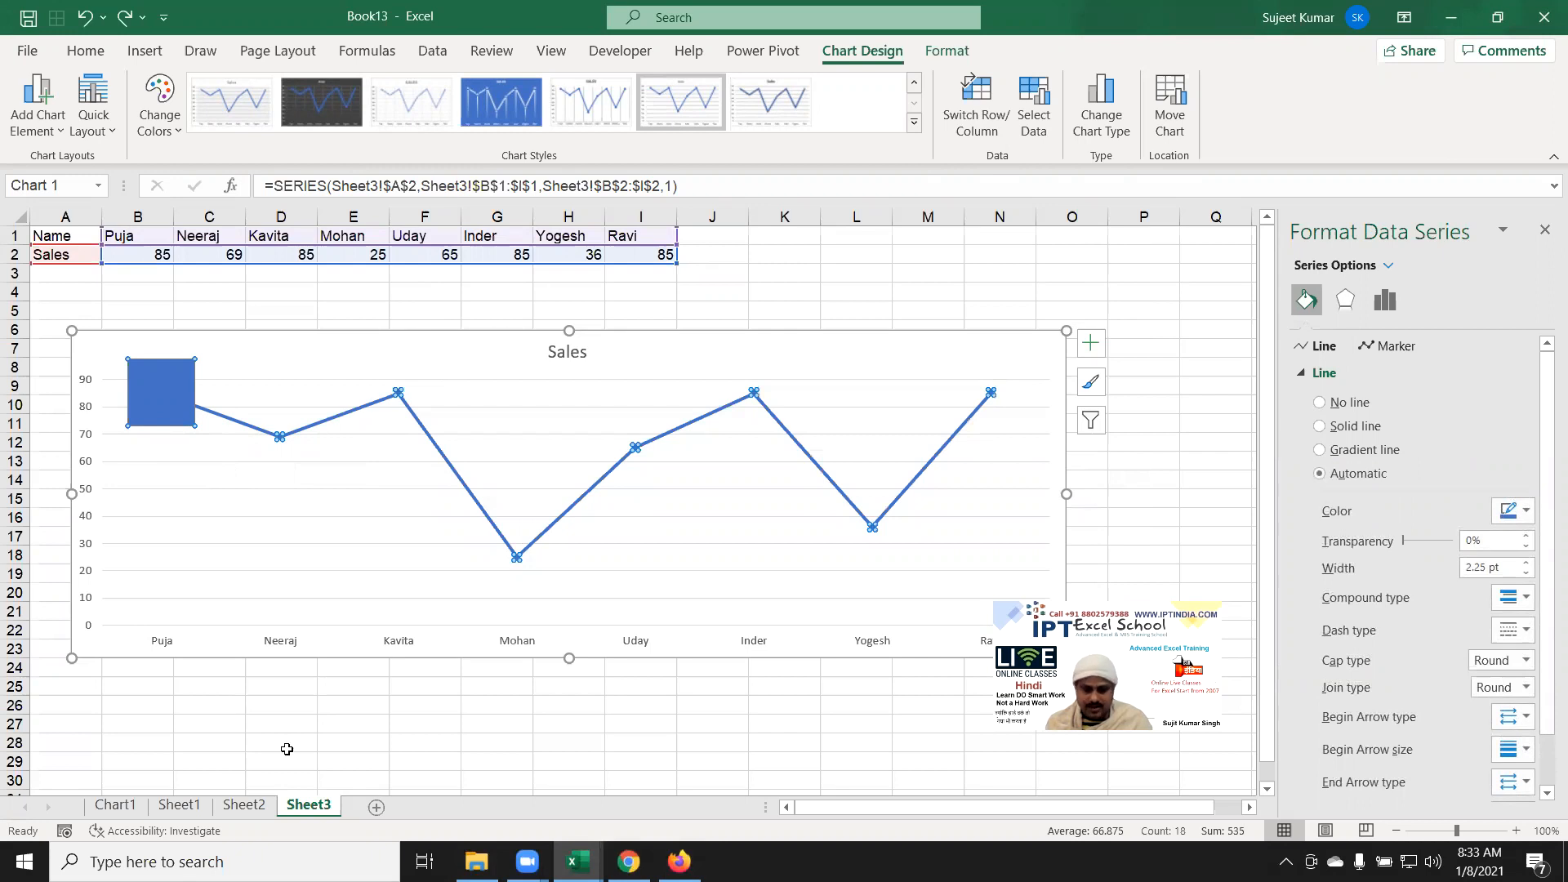
# Step: Search Google Images in Chrome for the first salesperson's full name
pyautogui.moveTo(628, 861)
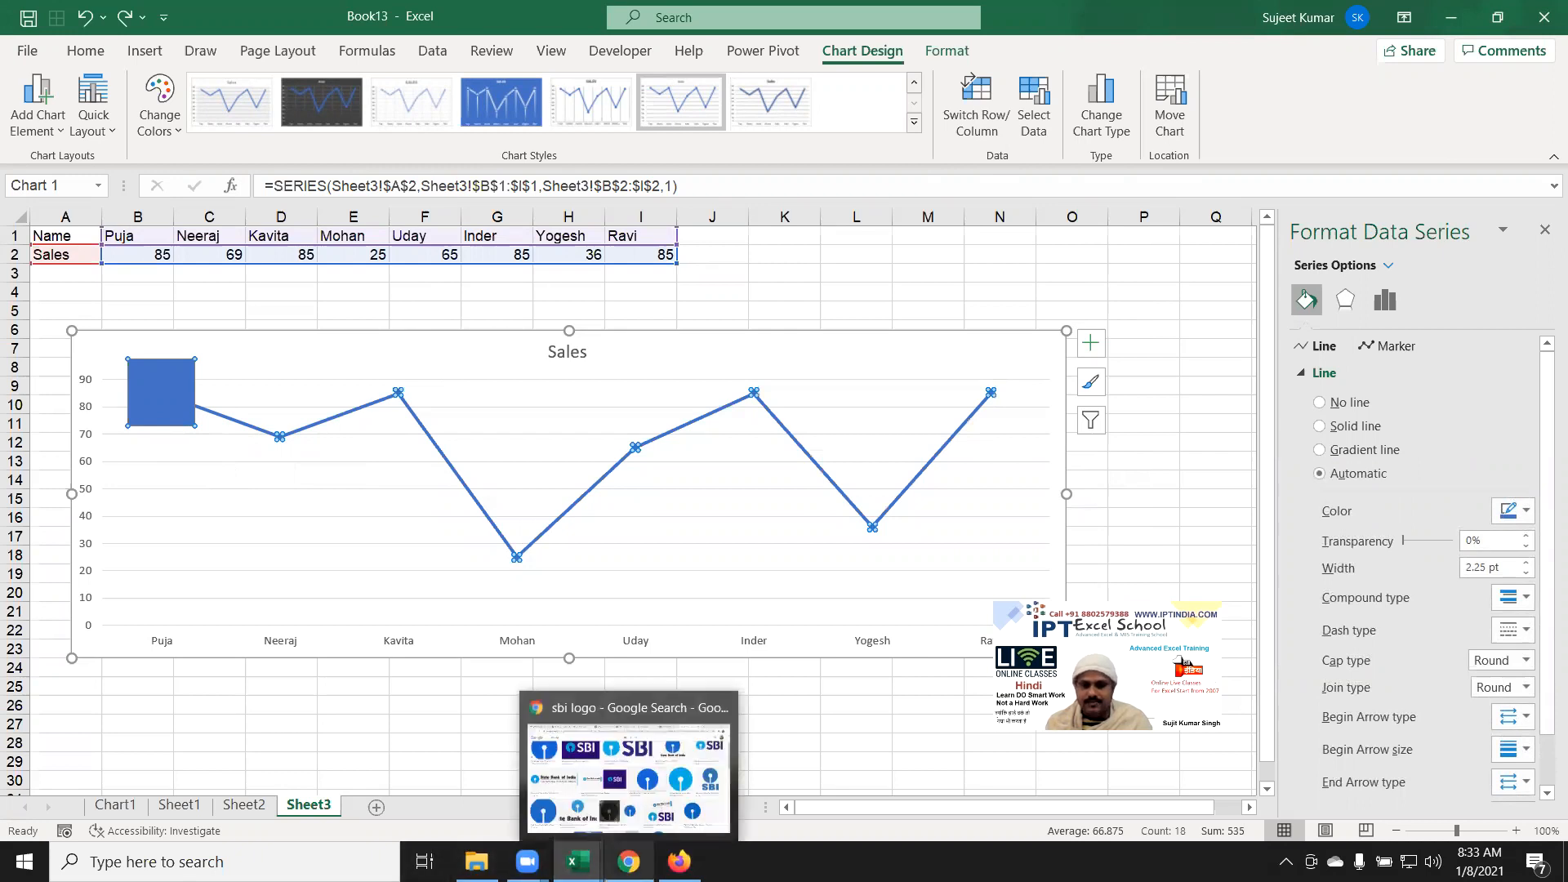
pyautogui.click(628, 807)
pyautogui.scroll(3, 465, 419)
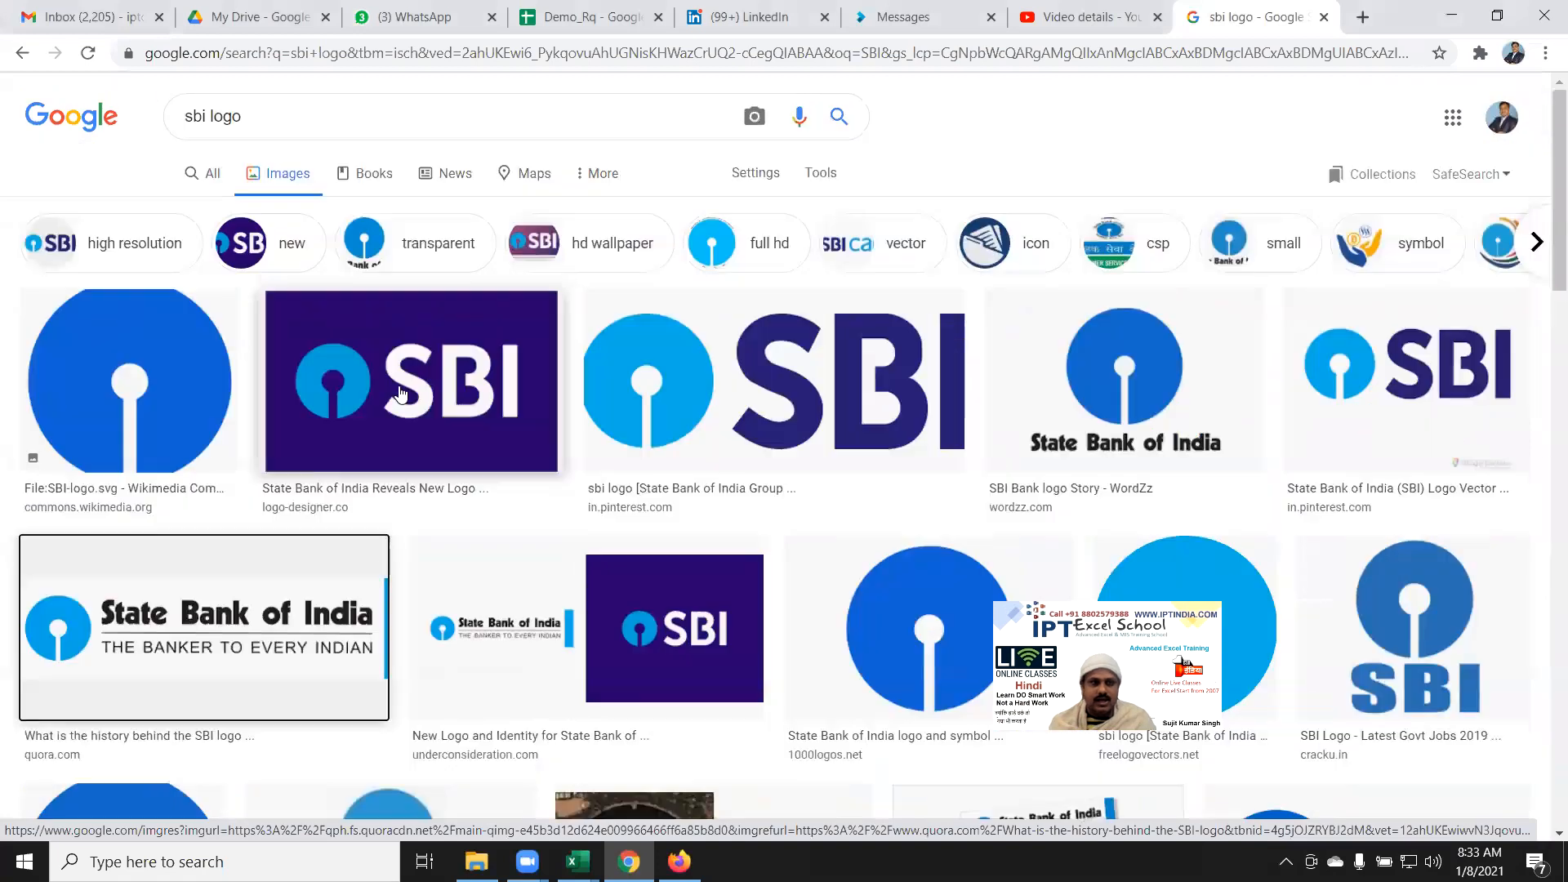
pyautogui.moveTo(244, 117); pyautogui.dragTo(156, 117)
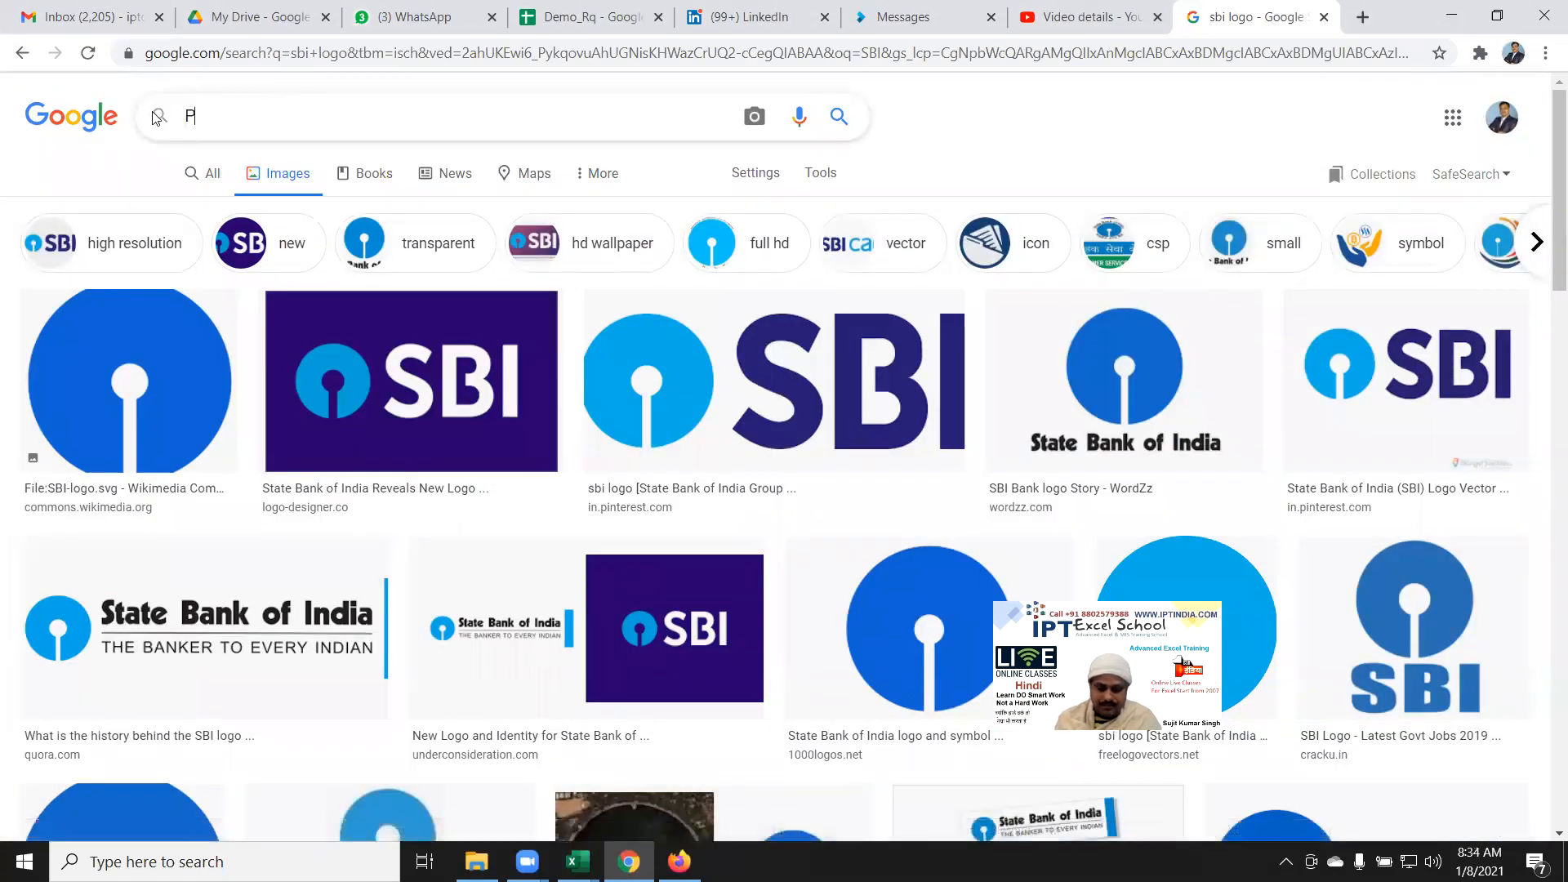
pyautogui.press('Return')
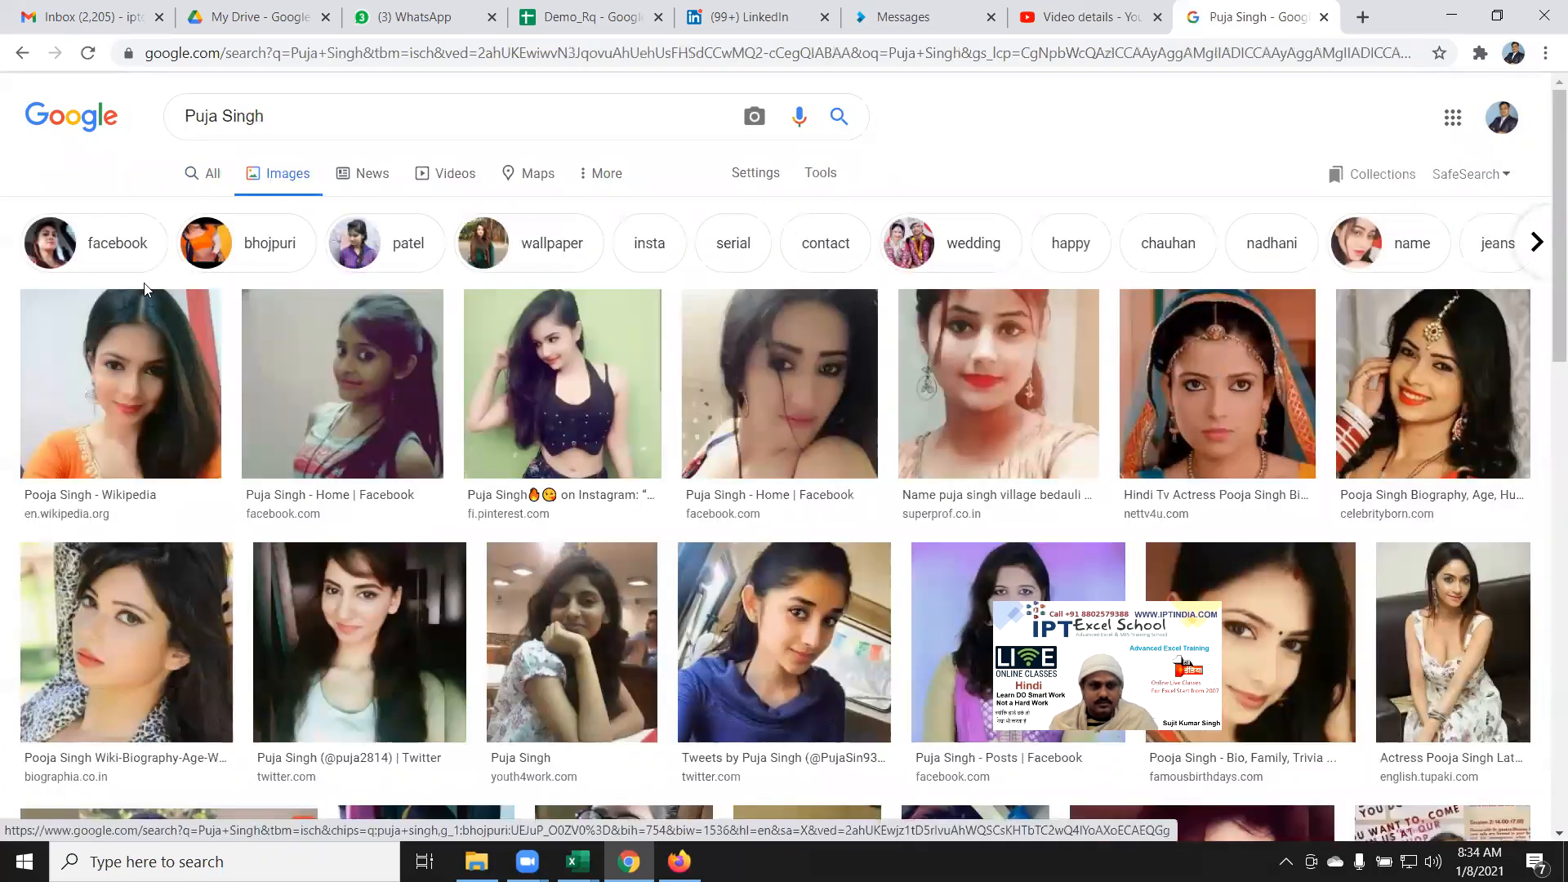
# Step: Copy the top photo result and switch back to Excel
pyautogui.rightClick(119, 333)
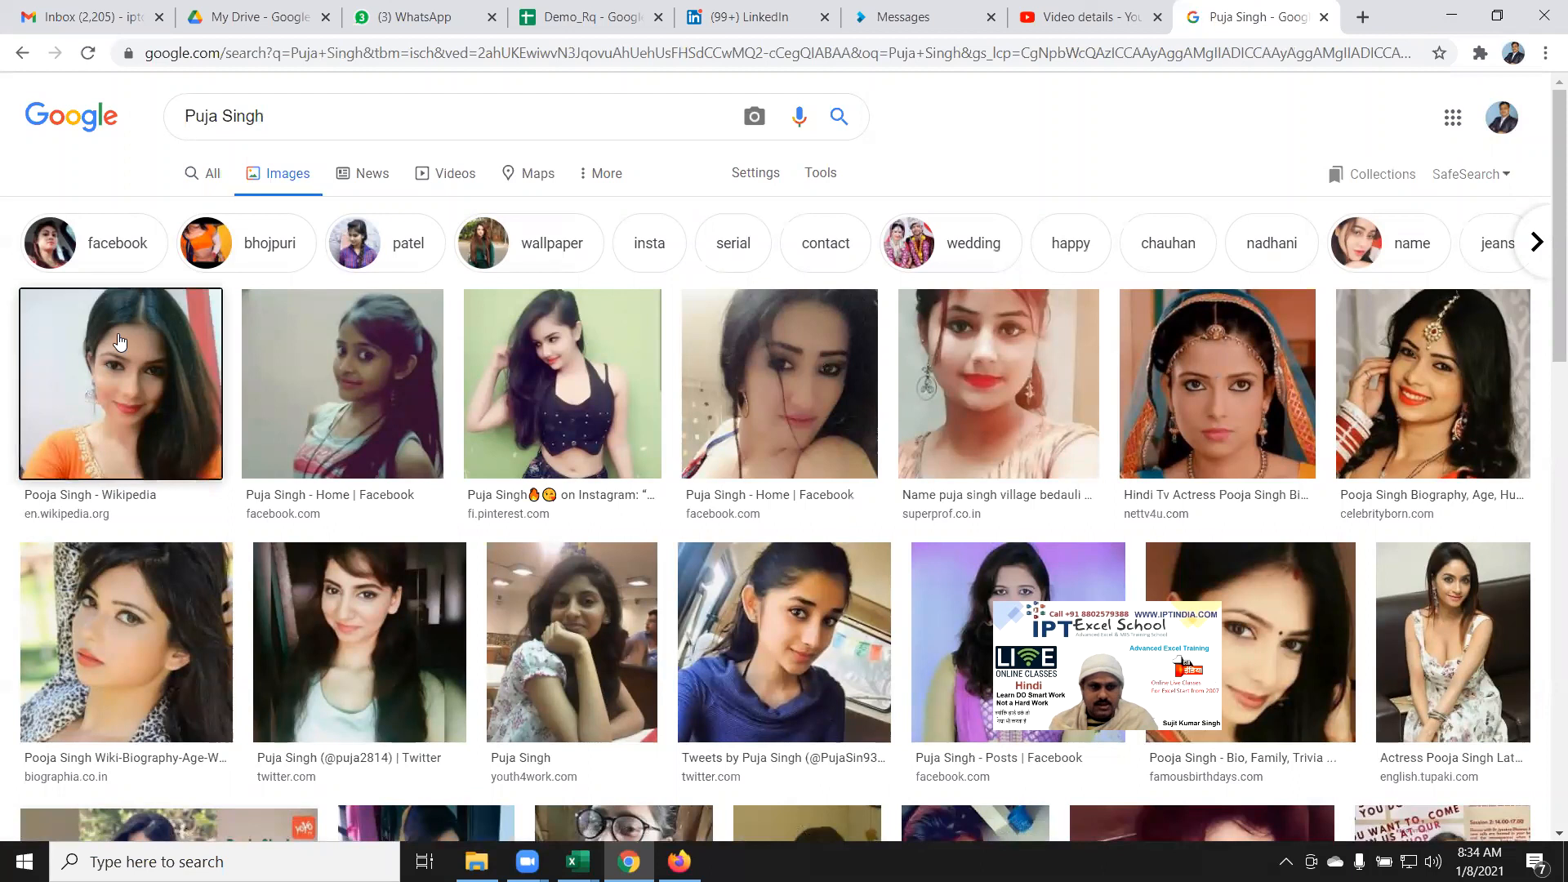
pyautogui.click(190, 544)
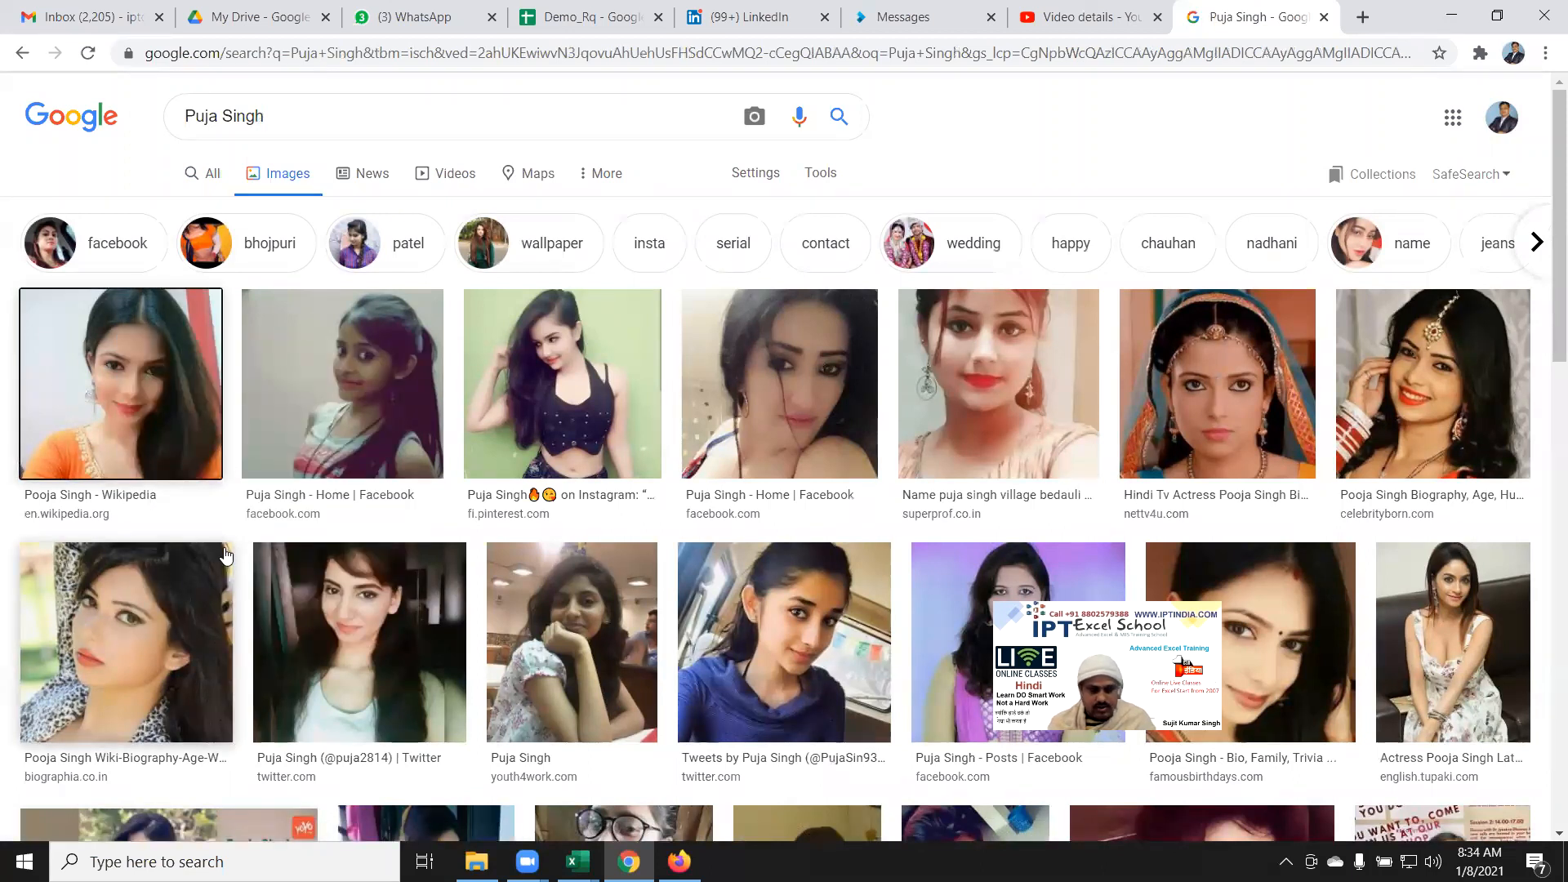
pyautogui.hotkey('alt', 'Tab')
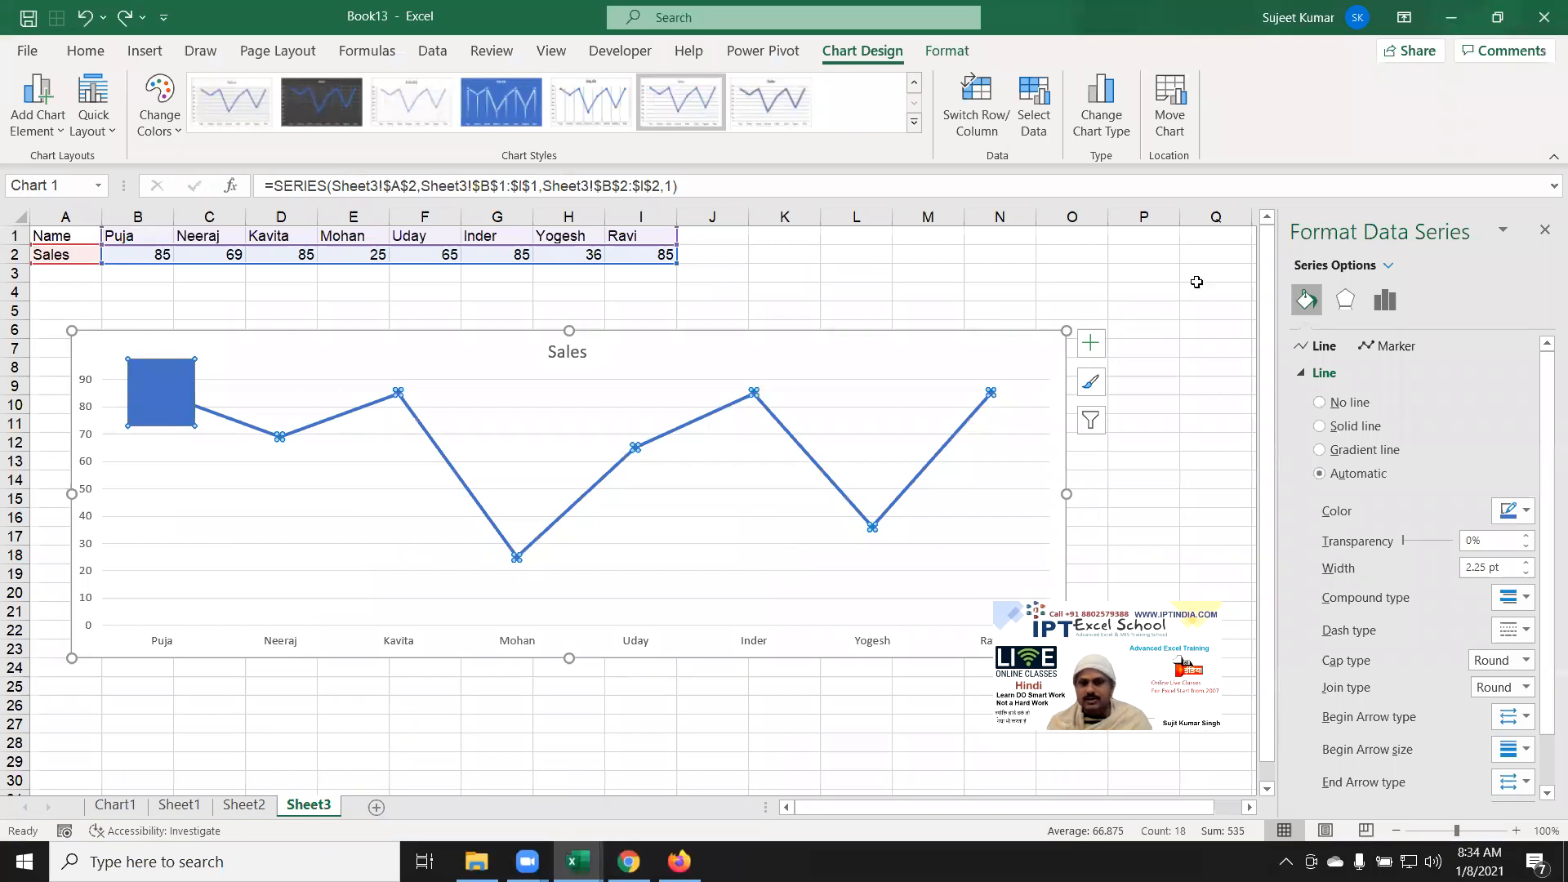
# Step: Paste the photo near cell P4, shrink it to a thumbnail, and search Windows for Paint
pyautogui.click(1174, 297)
pyautogui.click(1544, 229)
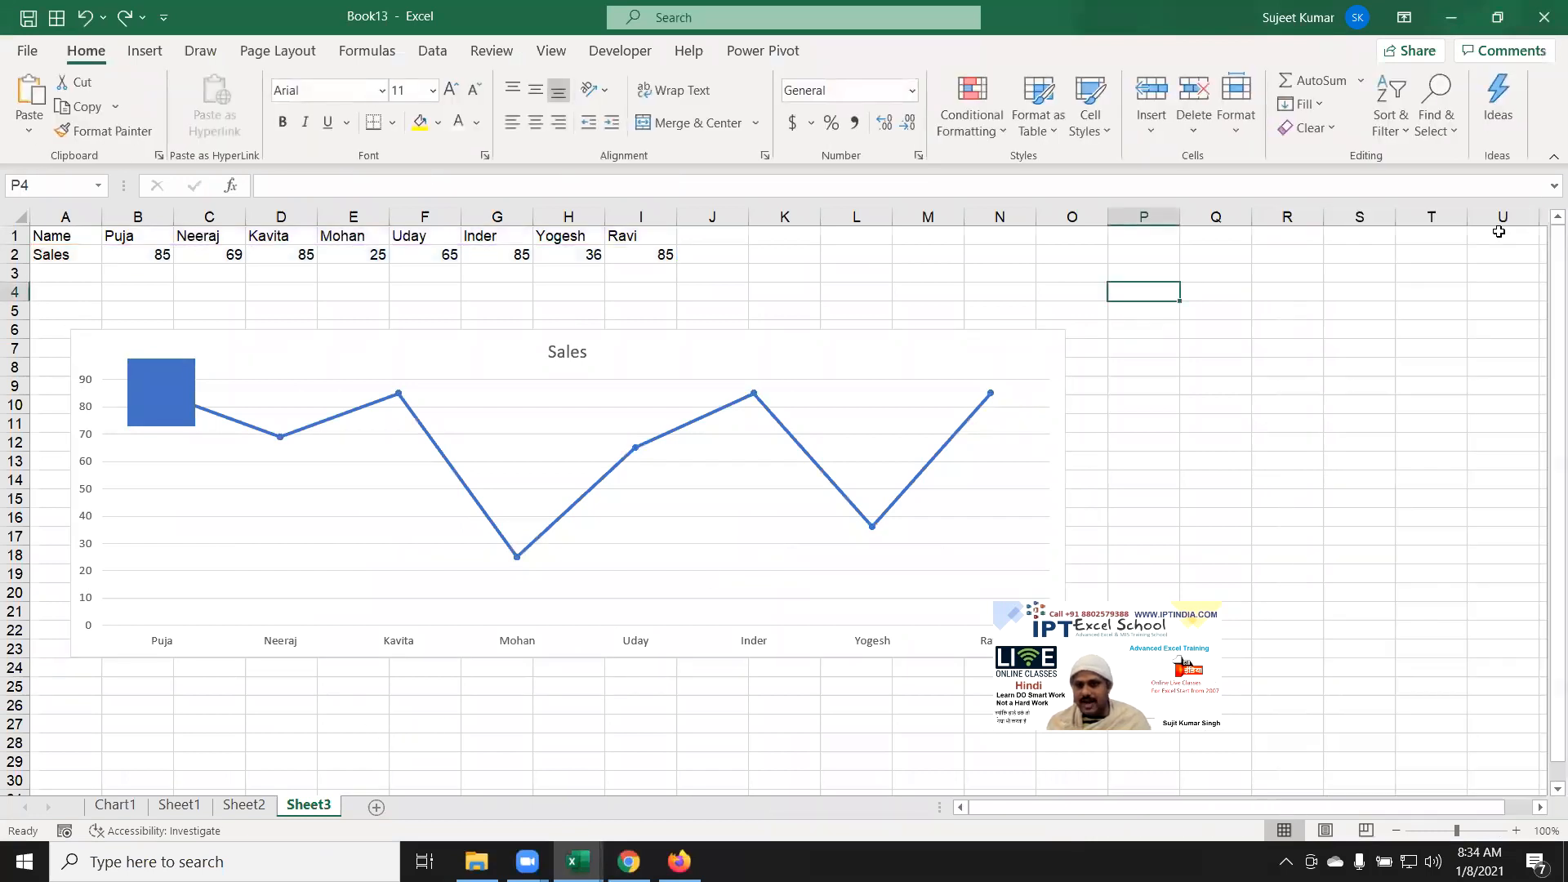
pyautogui.hotkey('ctrl', 'v')
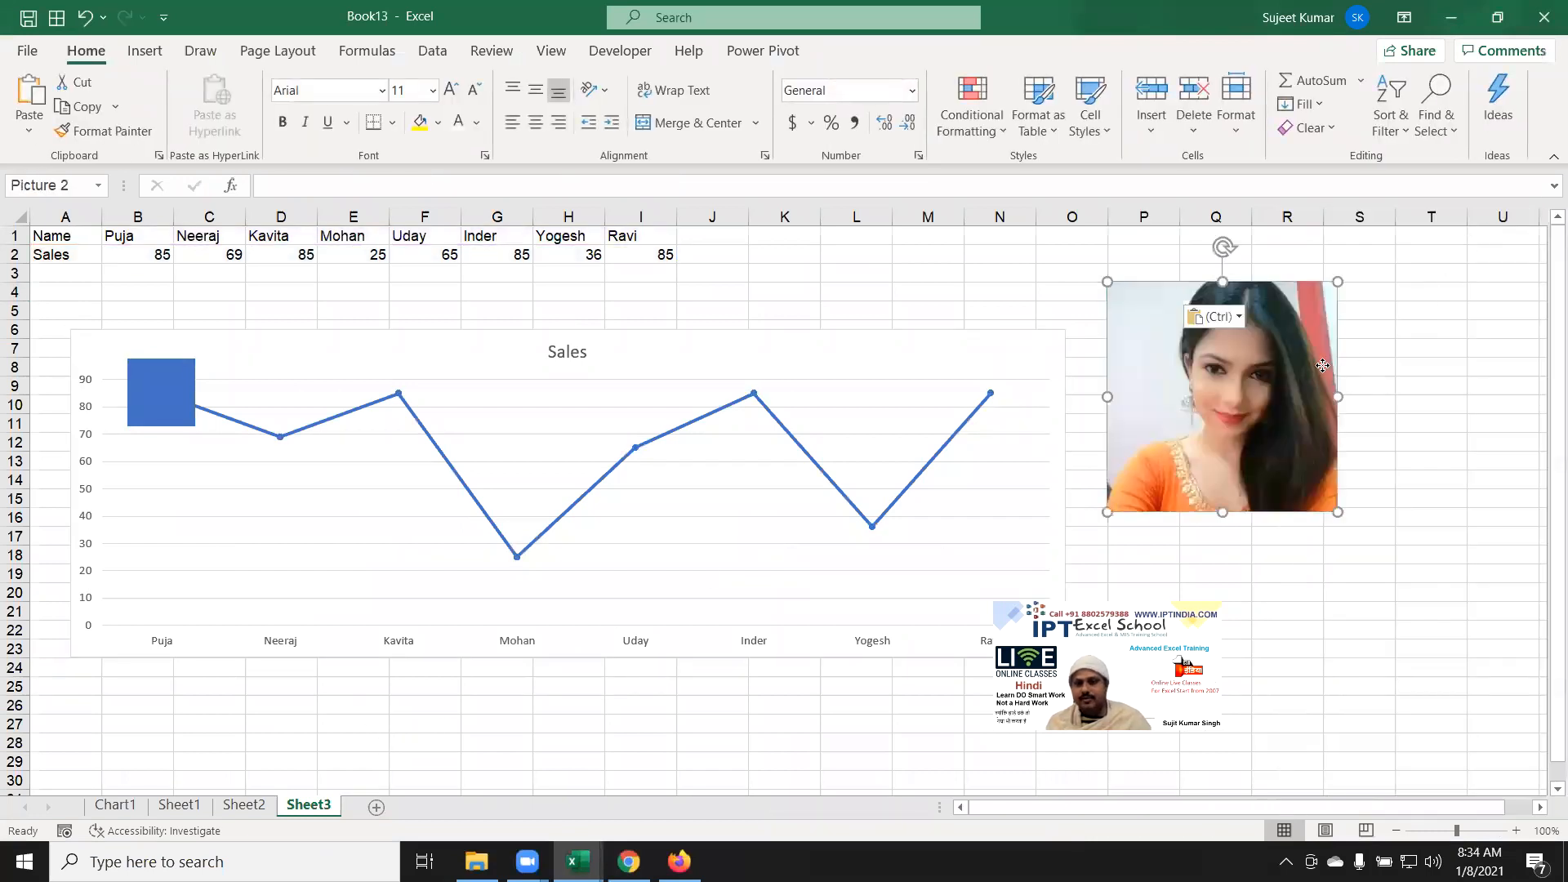
pyautogui.moveTo(1395, 519); pyautogui.dragTo(1201, 328)
pyautogui.click(1240, 366)
pyautogui.click(1186, 317)
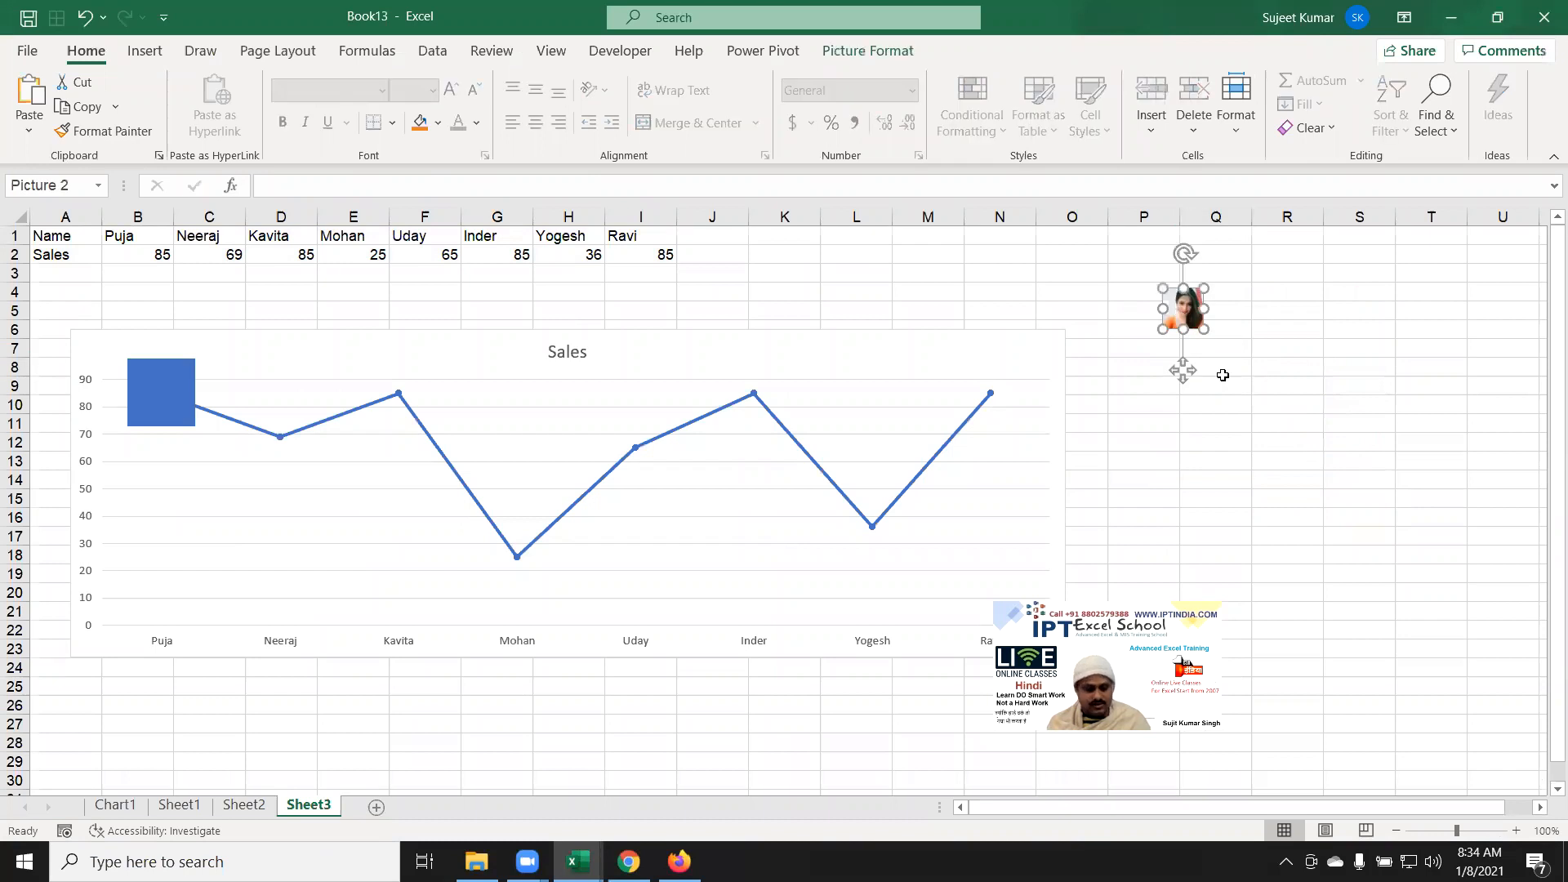
pyautogui.click(1223, 375)
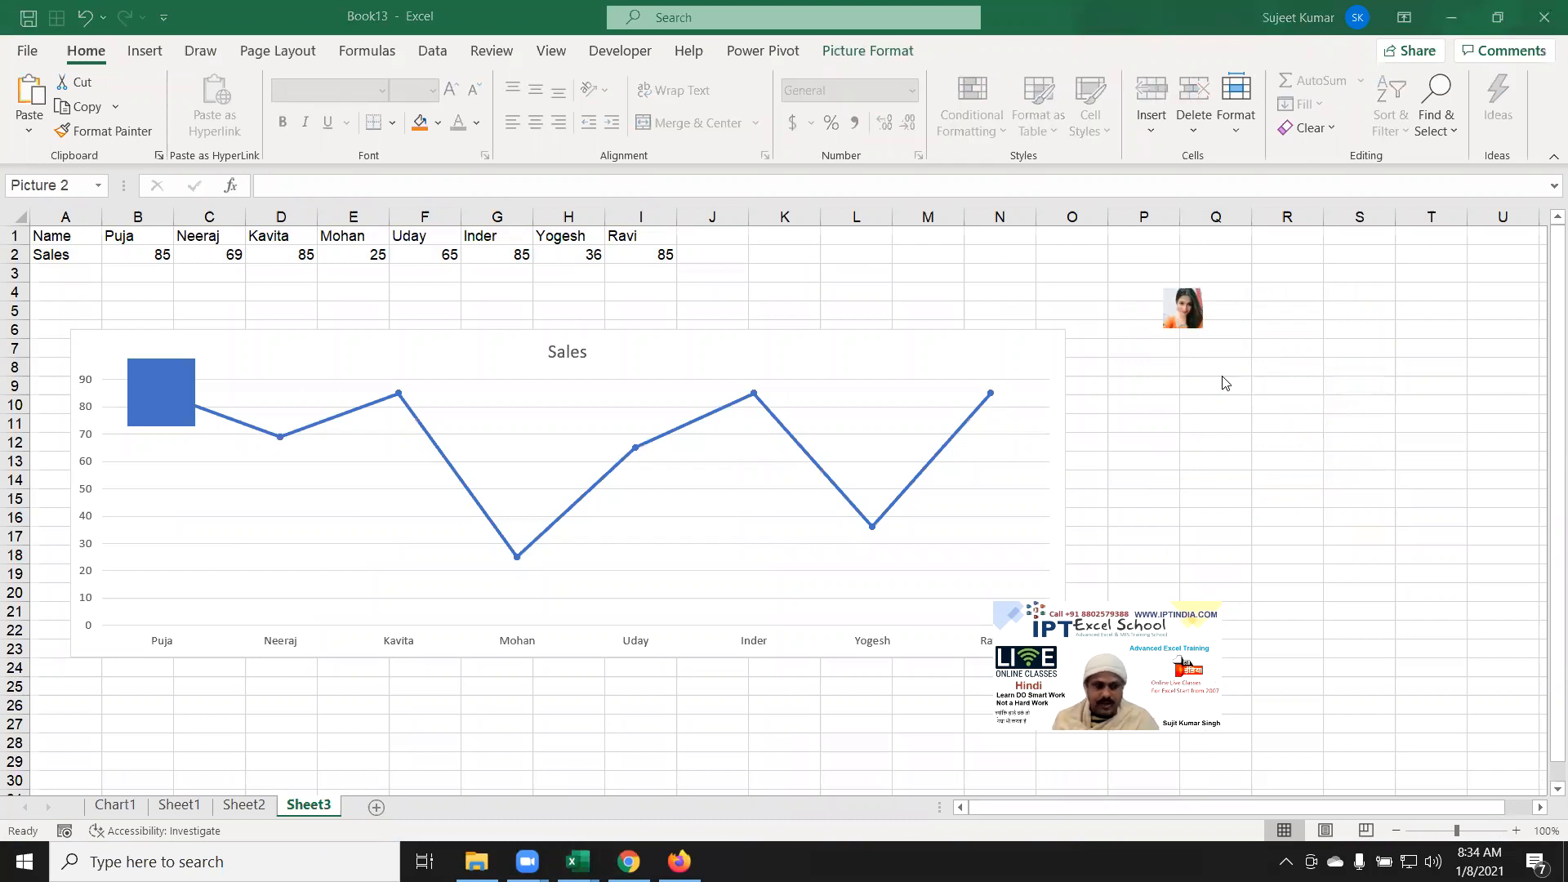
pyautogui.press('super')
pyautogui.write('paint')
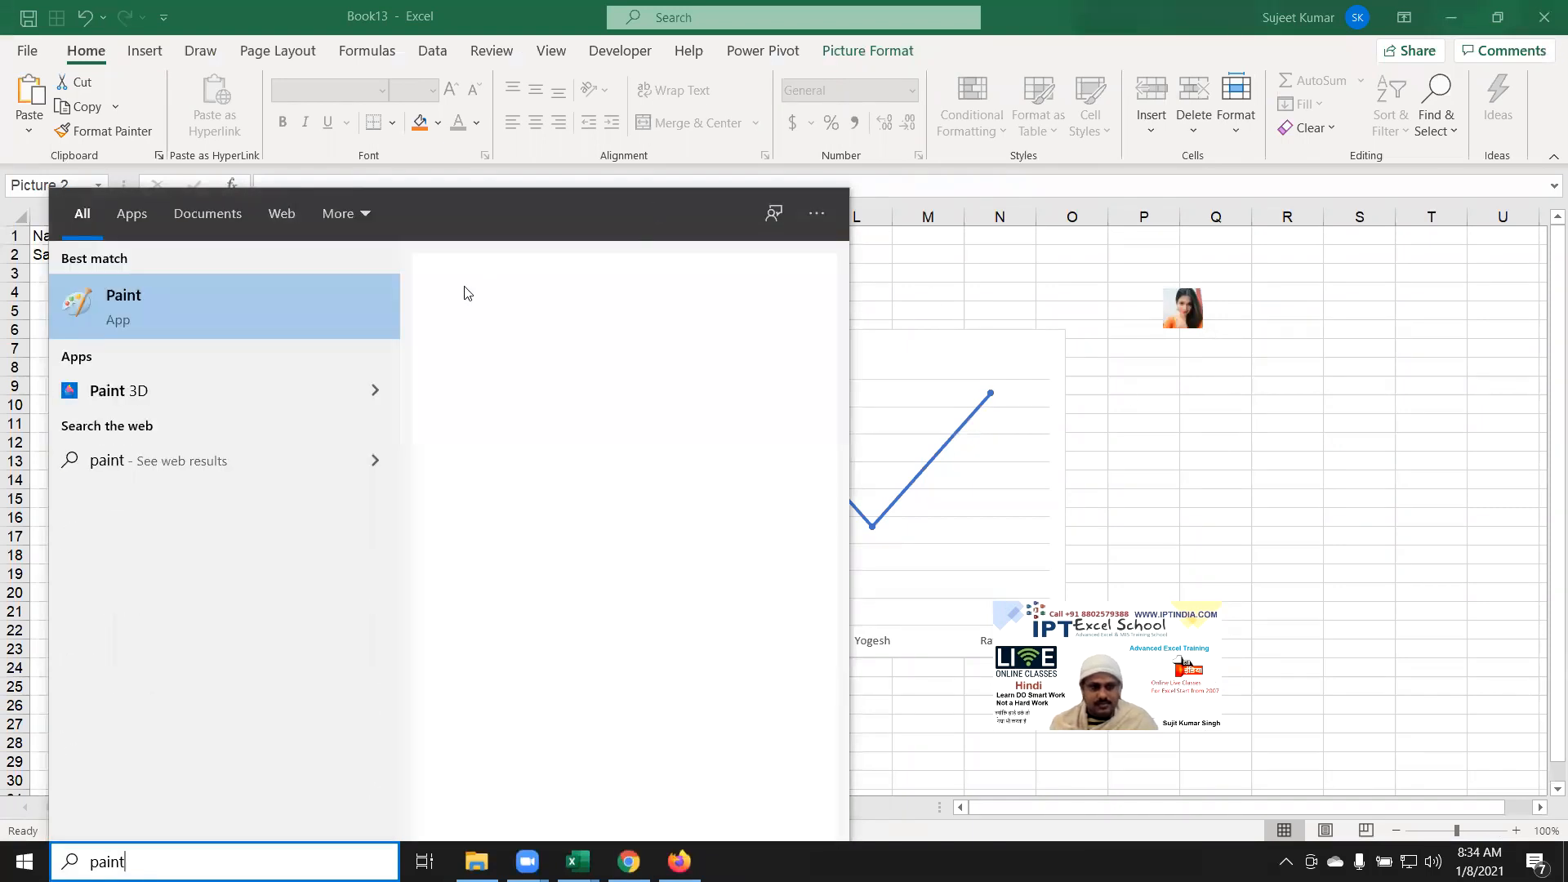
# Step: Open Paint and paste the copied photo onto the canvas
pyautogui.click(616, 304)
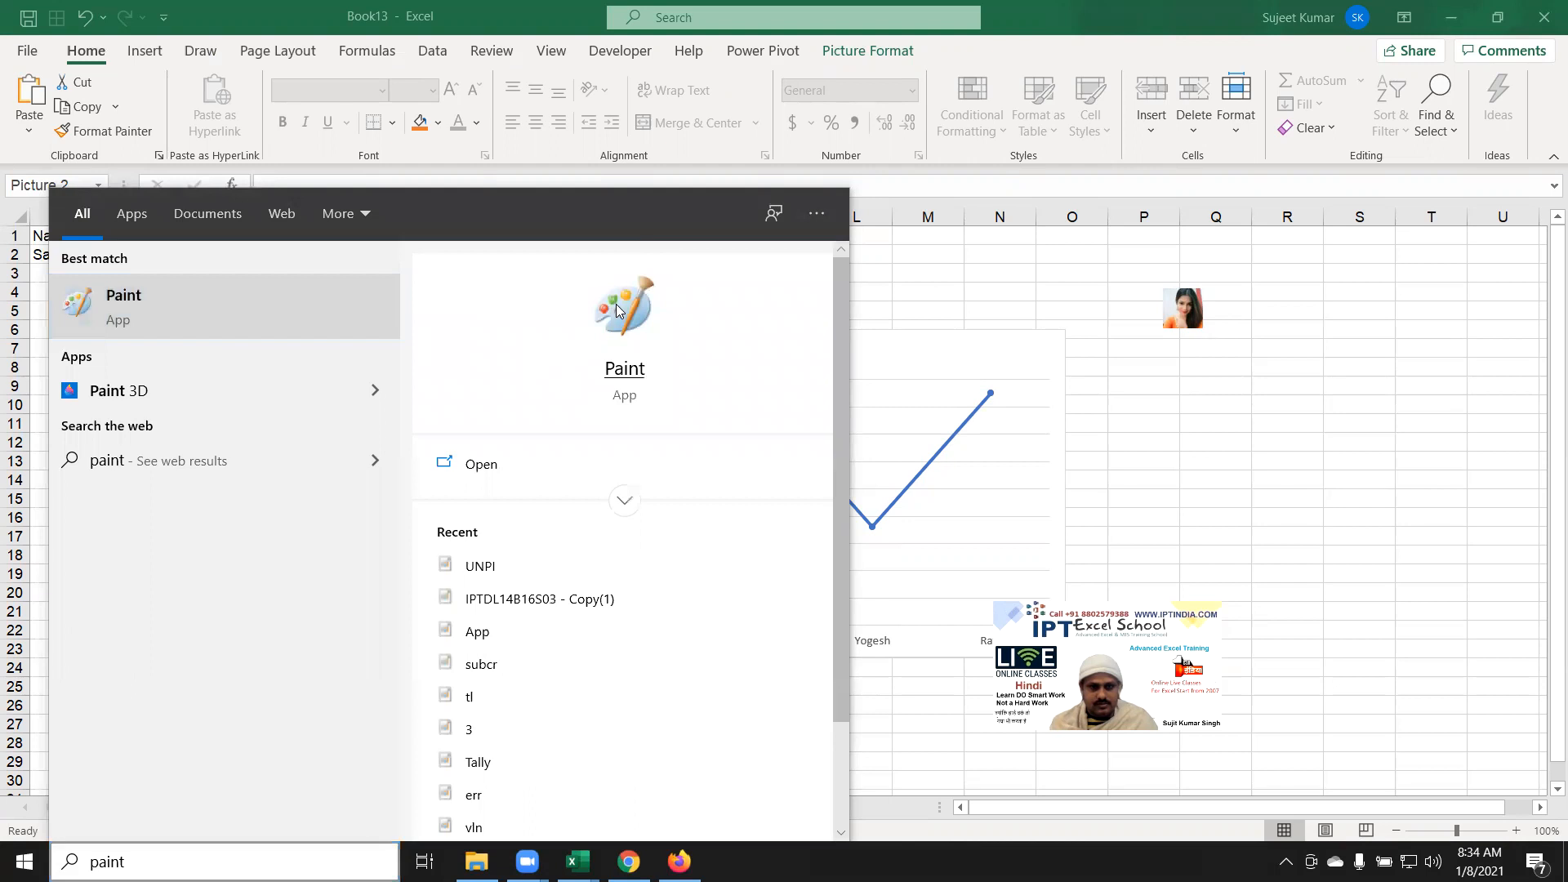
pyautogui.click(644, 374)
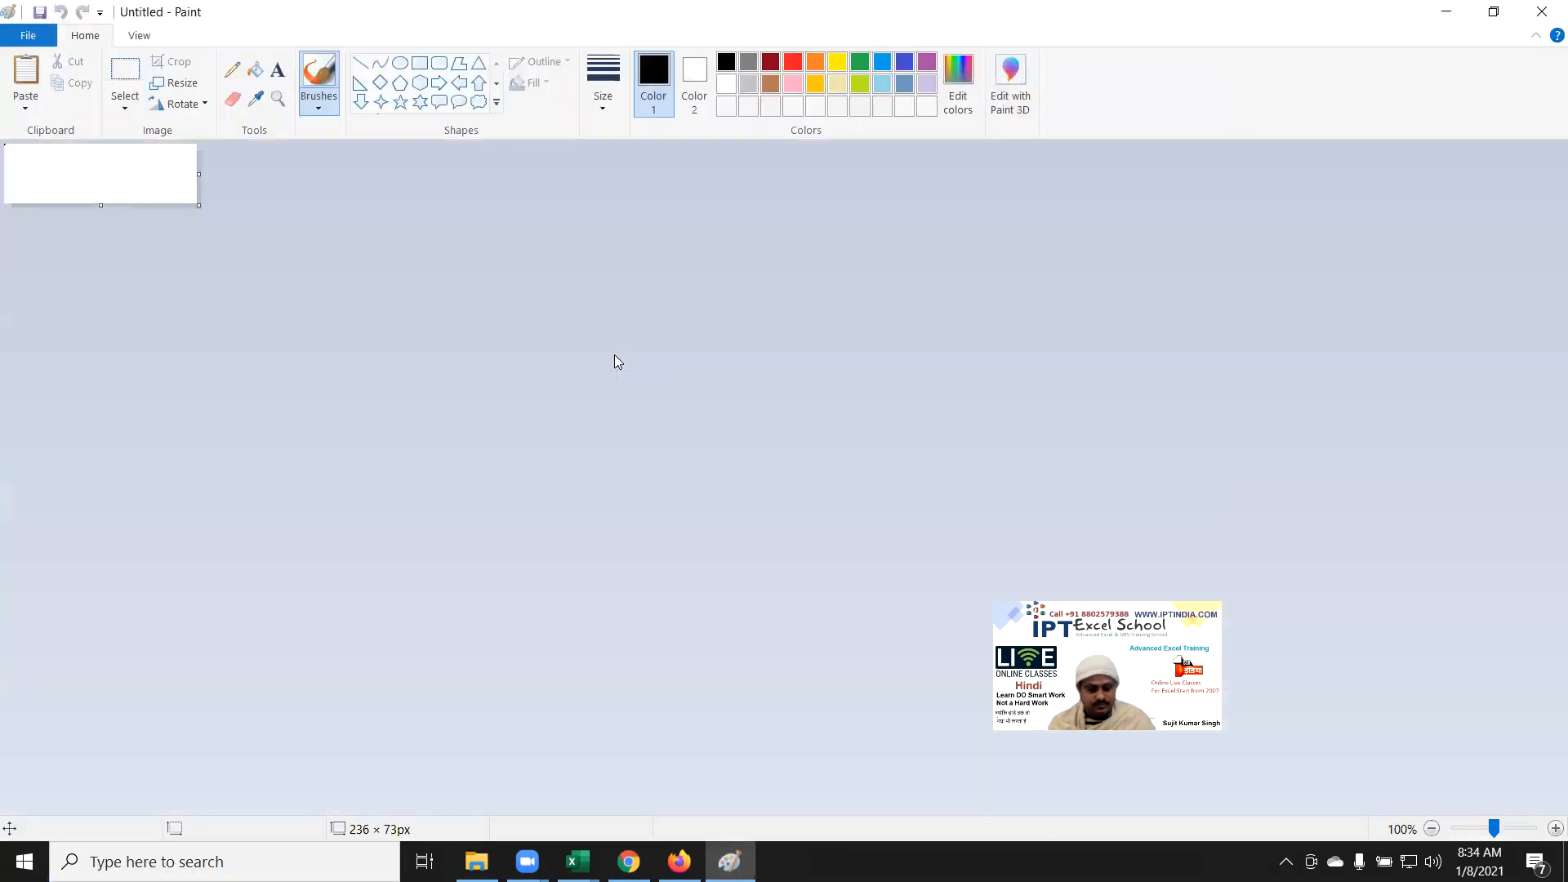
pyautogui.hotkey('ctrl', 'v')
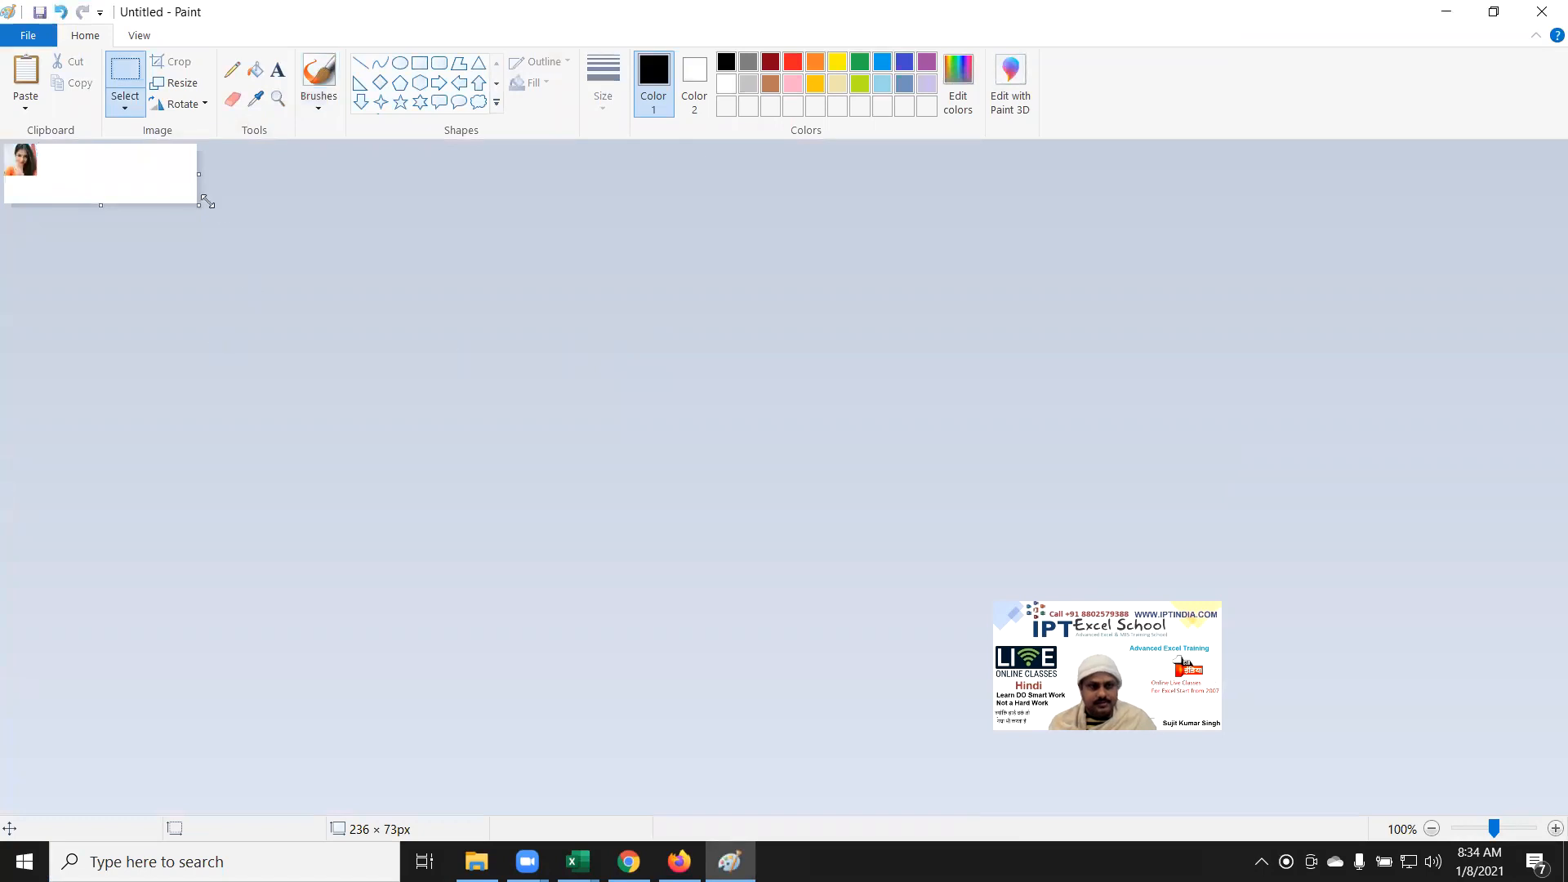
pyautogui.moveTo(196, 200); pyautogui.dragTo(25, 178)
pyautogui.hotkey('ctrl', 'z')
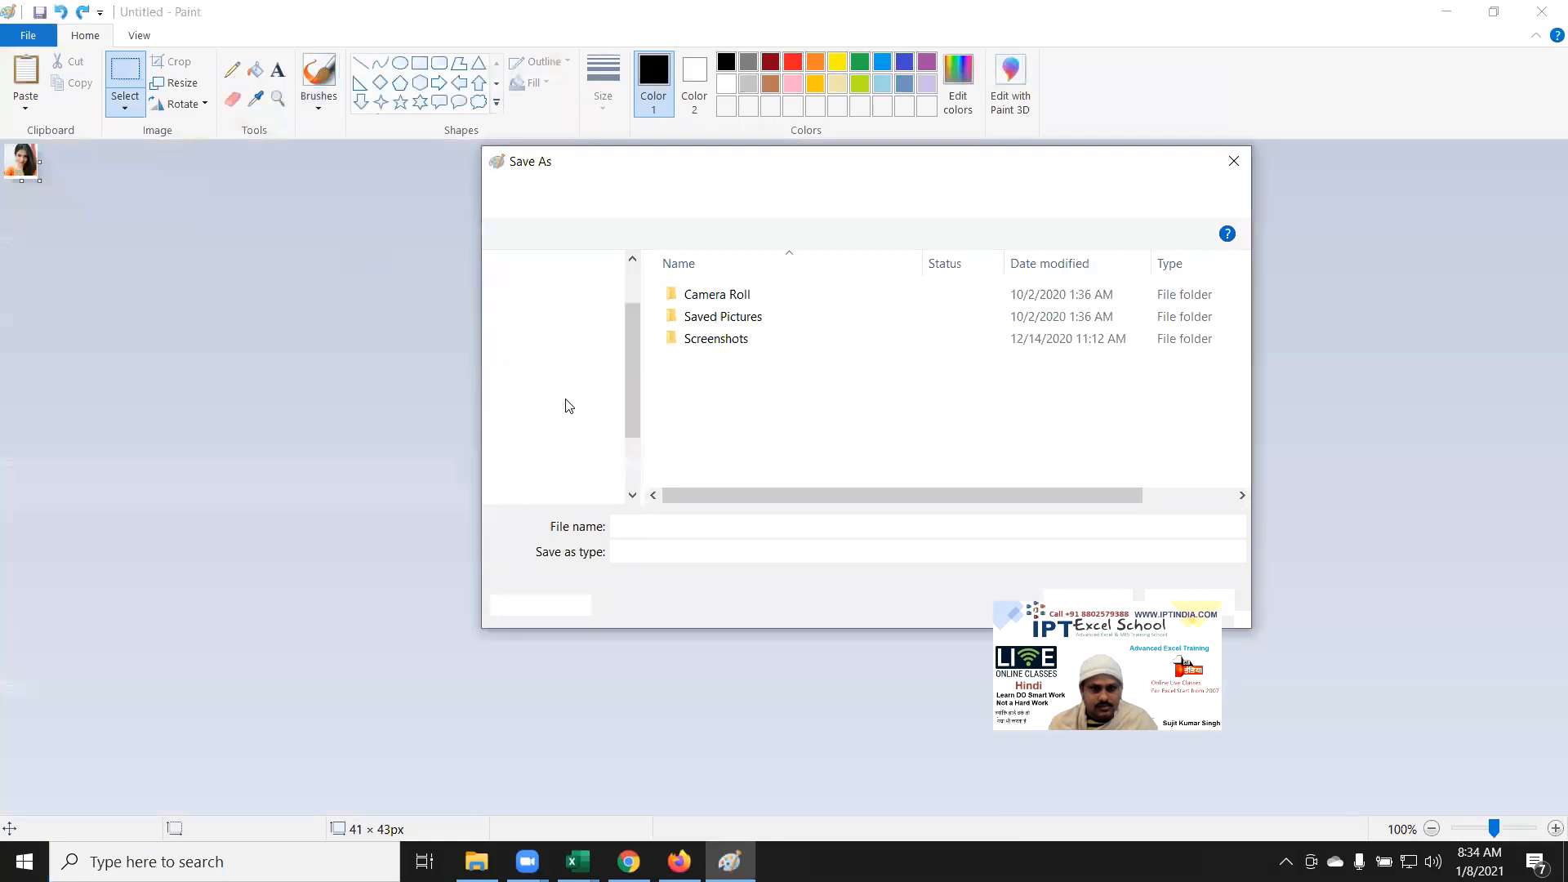
# Step: Save it as a JPEG in Pictures, named after the first salesperson
pyautogui.write('Puja')
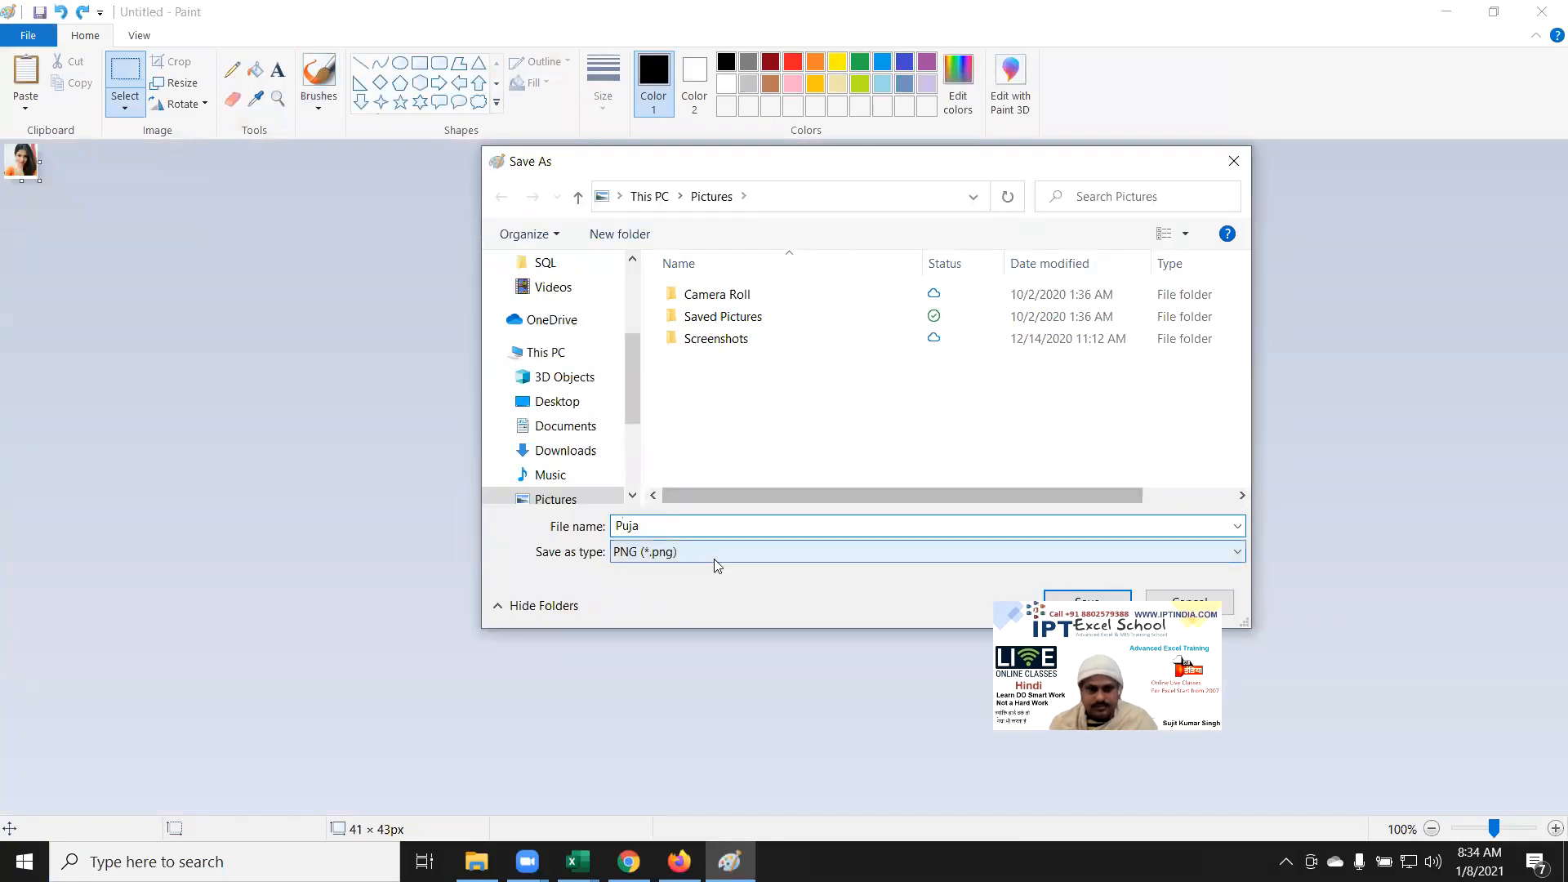
pyautogui.click(716, 557)
pyautogui.click(685, 638)
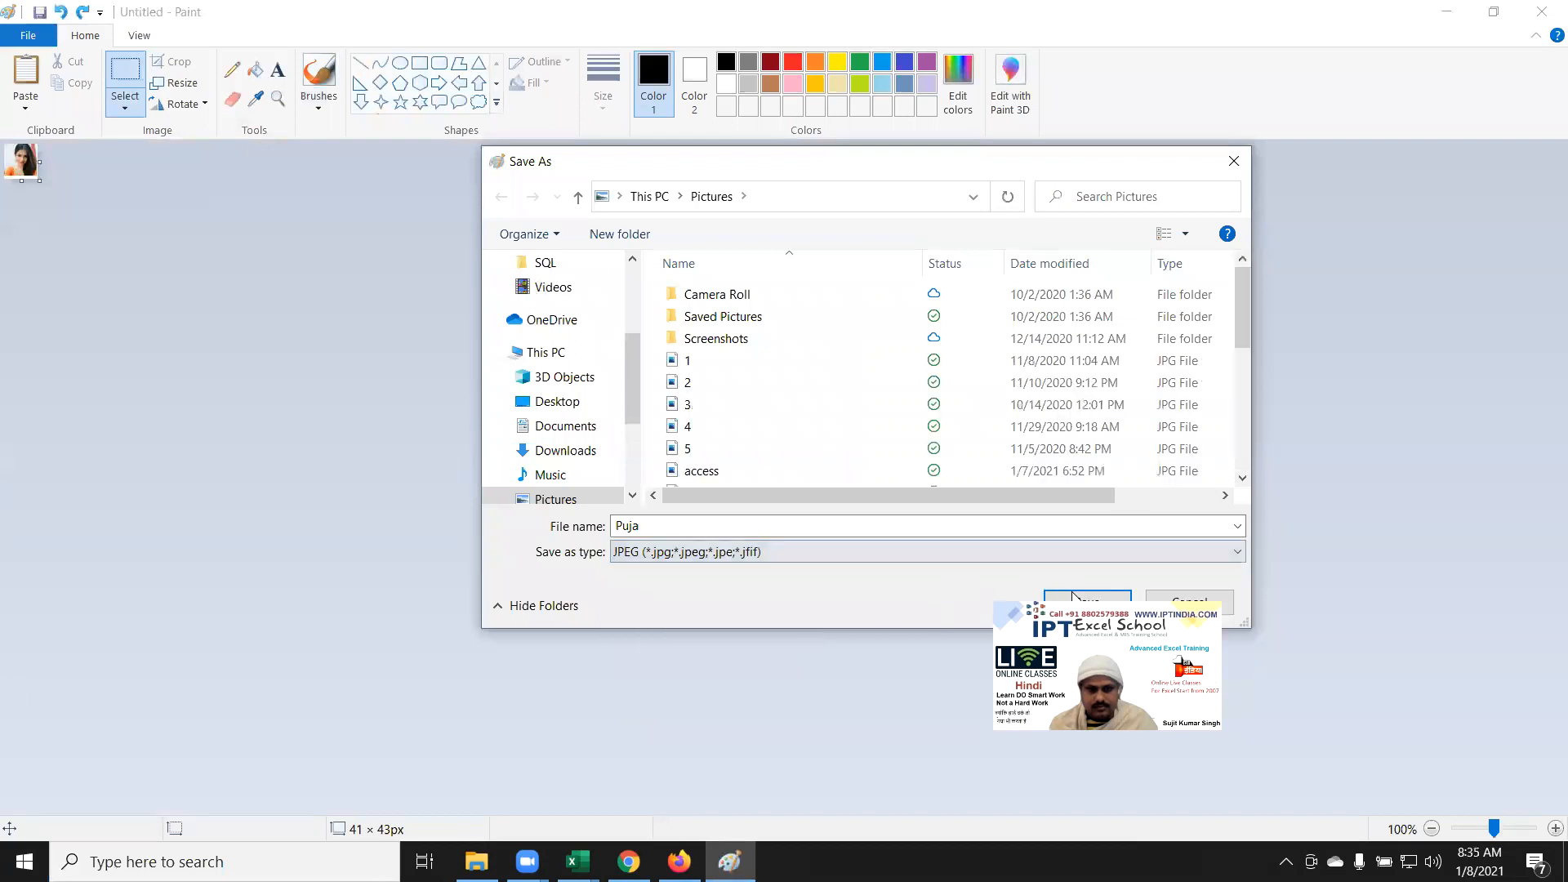
pyautogui.click(1097, 600)
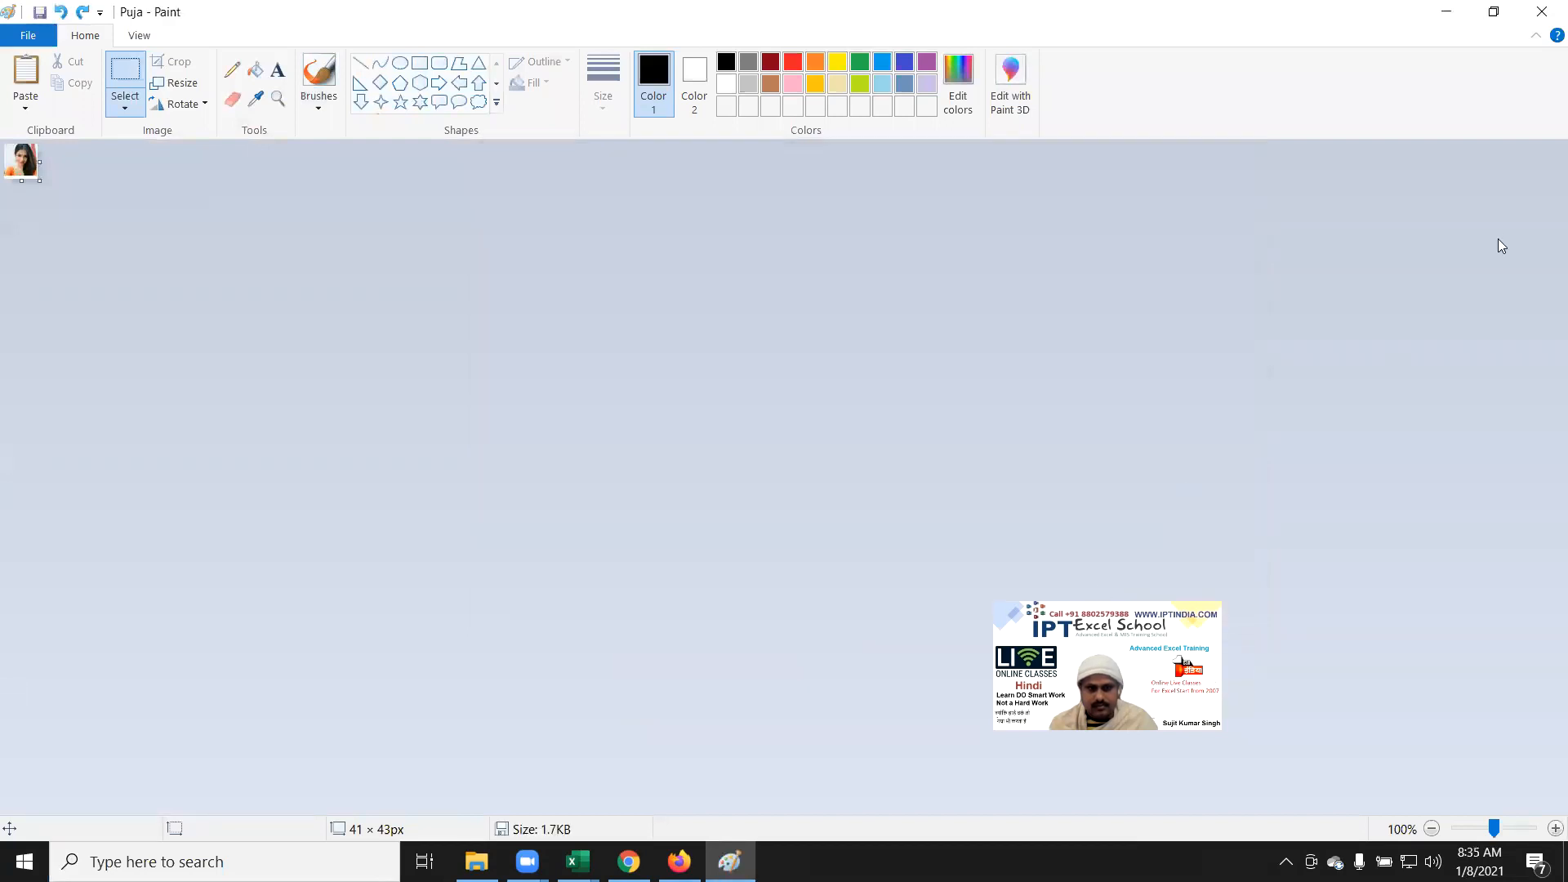
pyautogui.hotkey('alt', 'Tab')
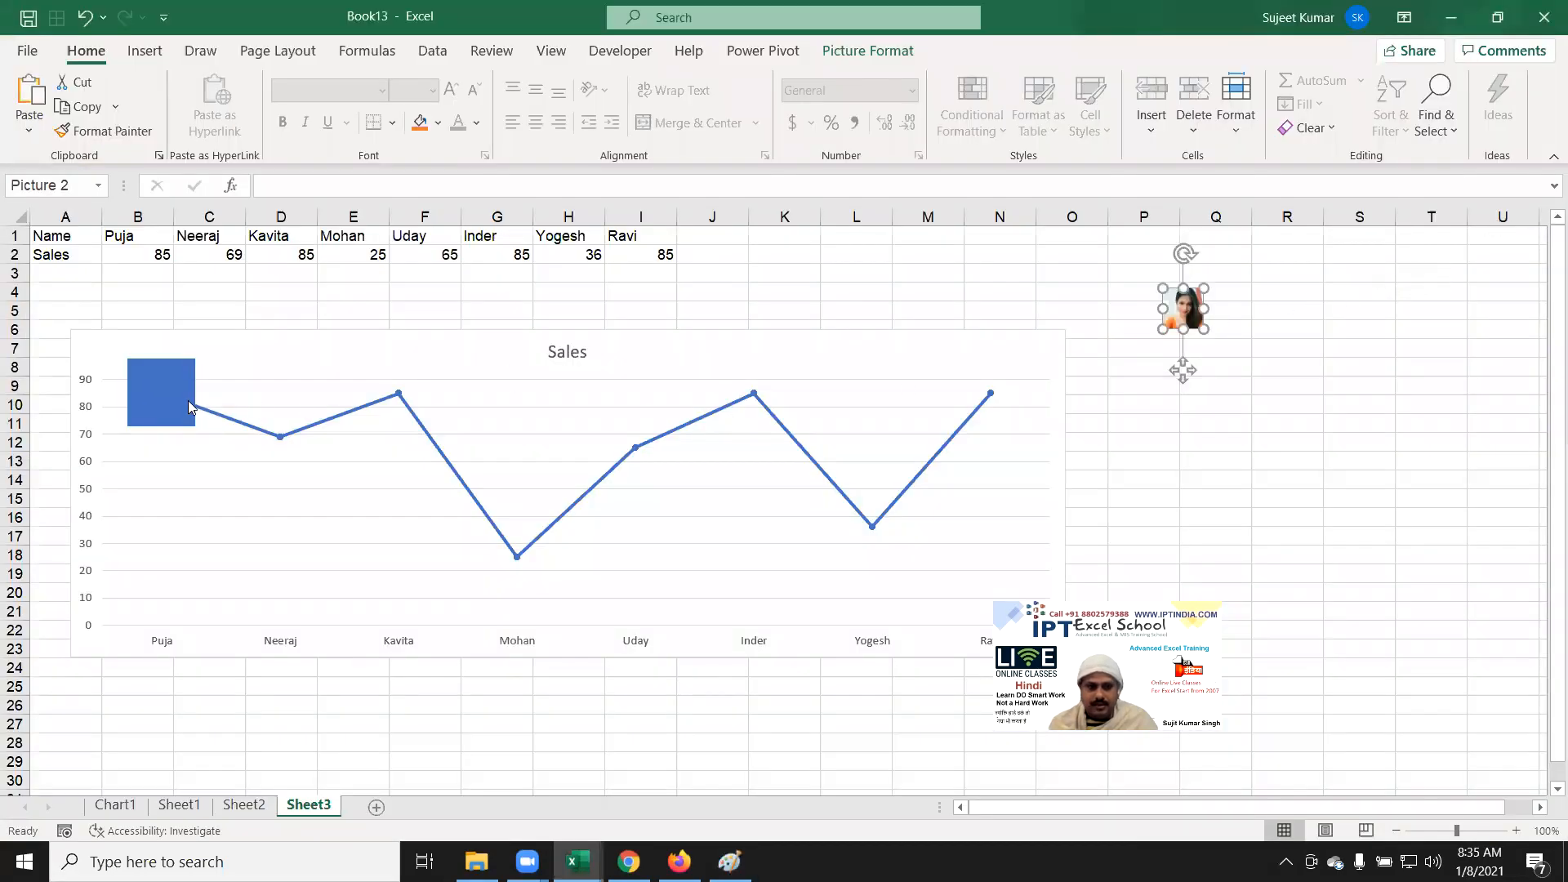
# Step: Select the whole Sales series and open Format Data Series
pyautogui.click(189, 405)
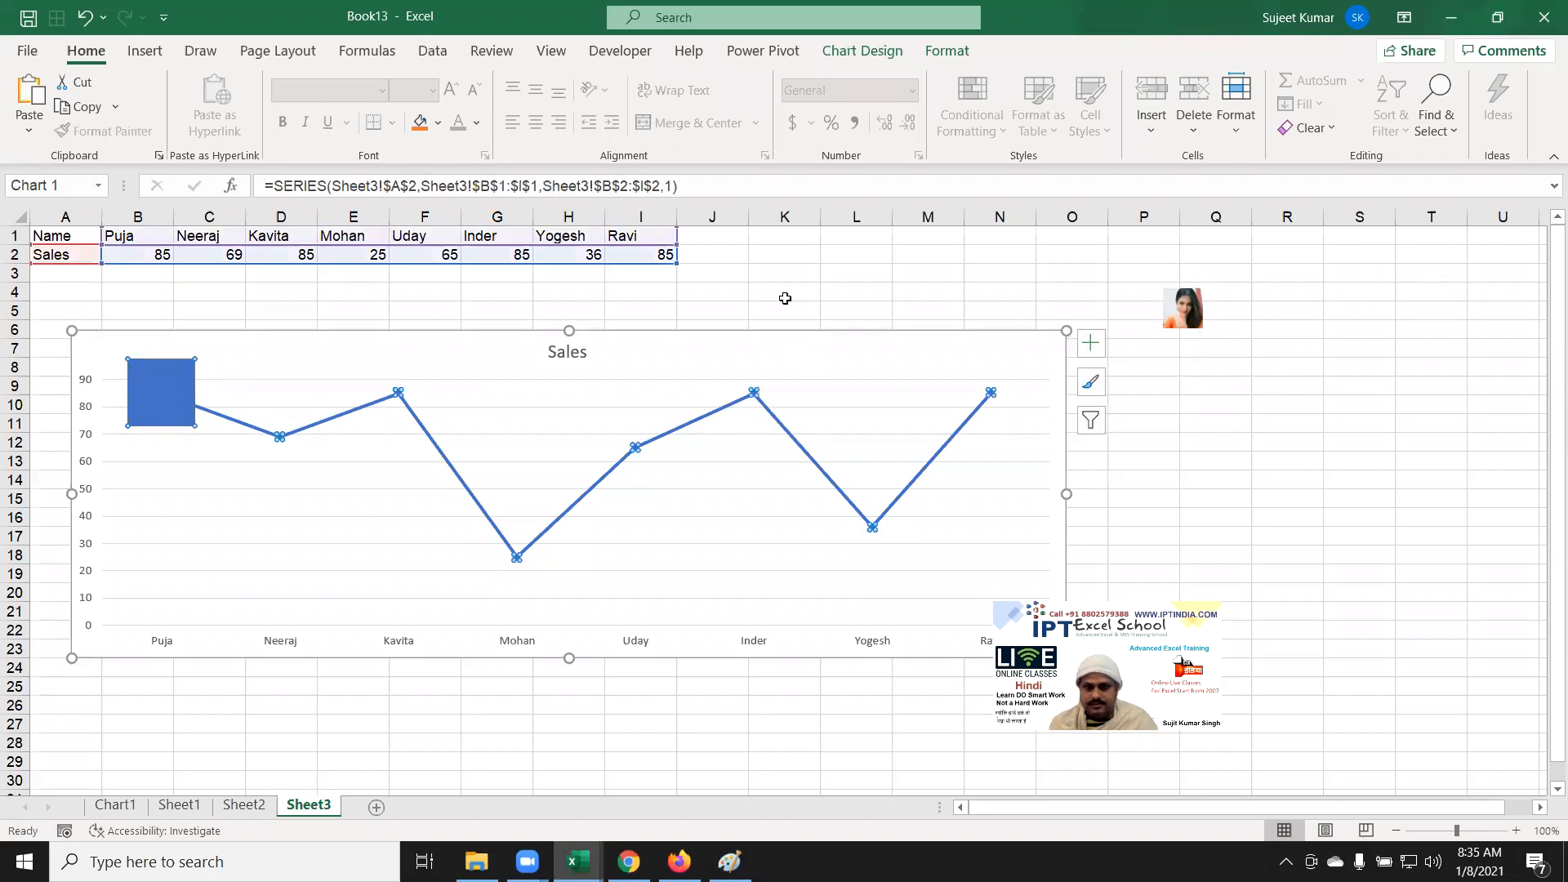
pyautogui.click(161, 398)
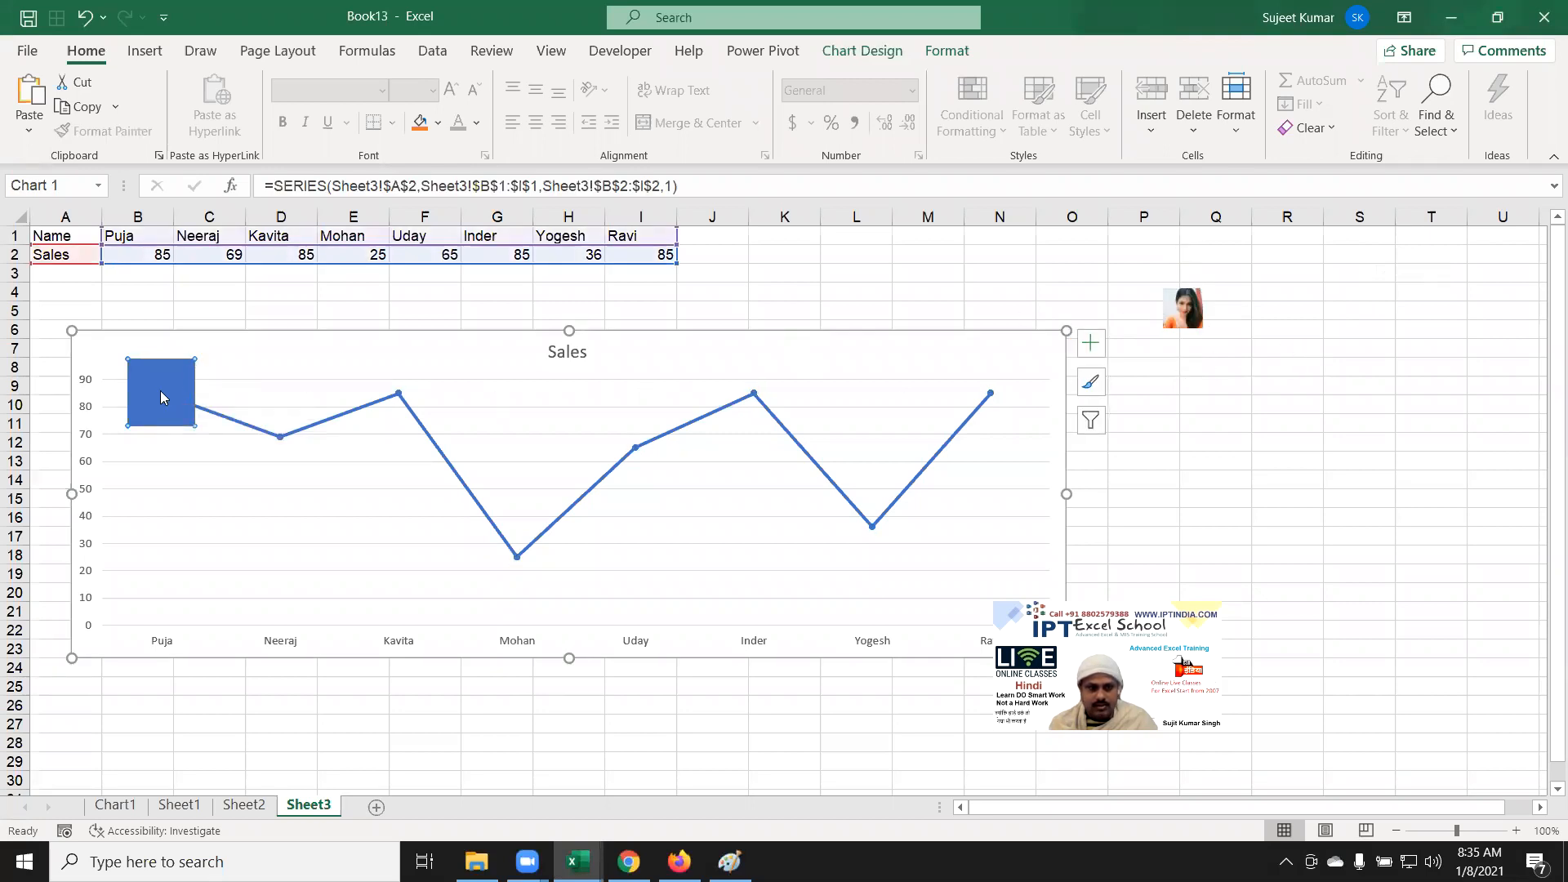
pyautogui.rightClick(161, 398)
pyautogui.press('Escape')
pyautogui.click(191, 430)
pyautogui.rightClick(190, 431)
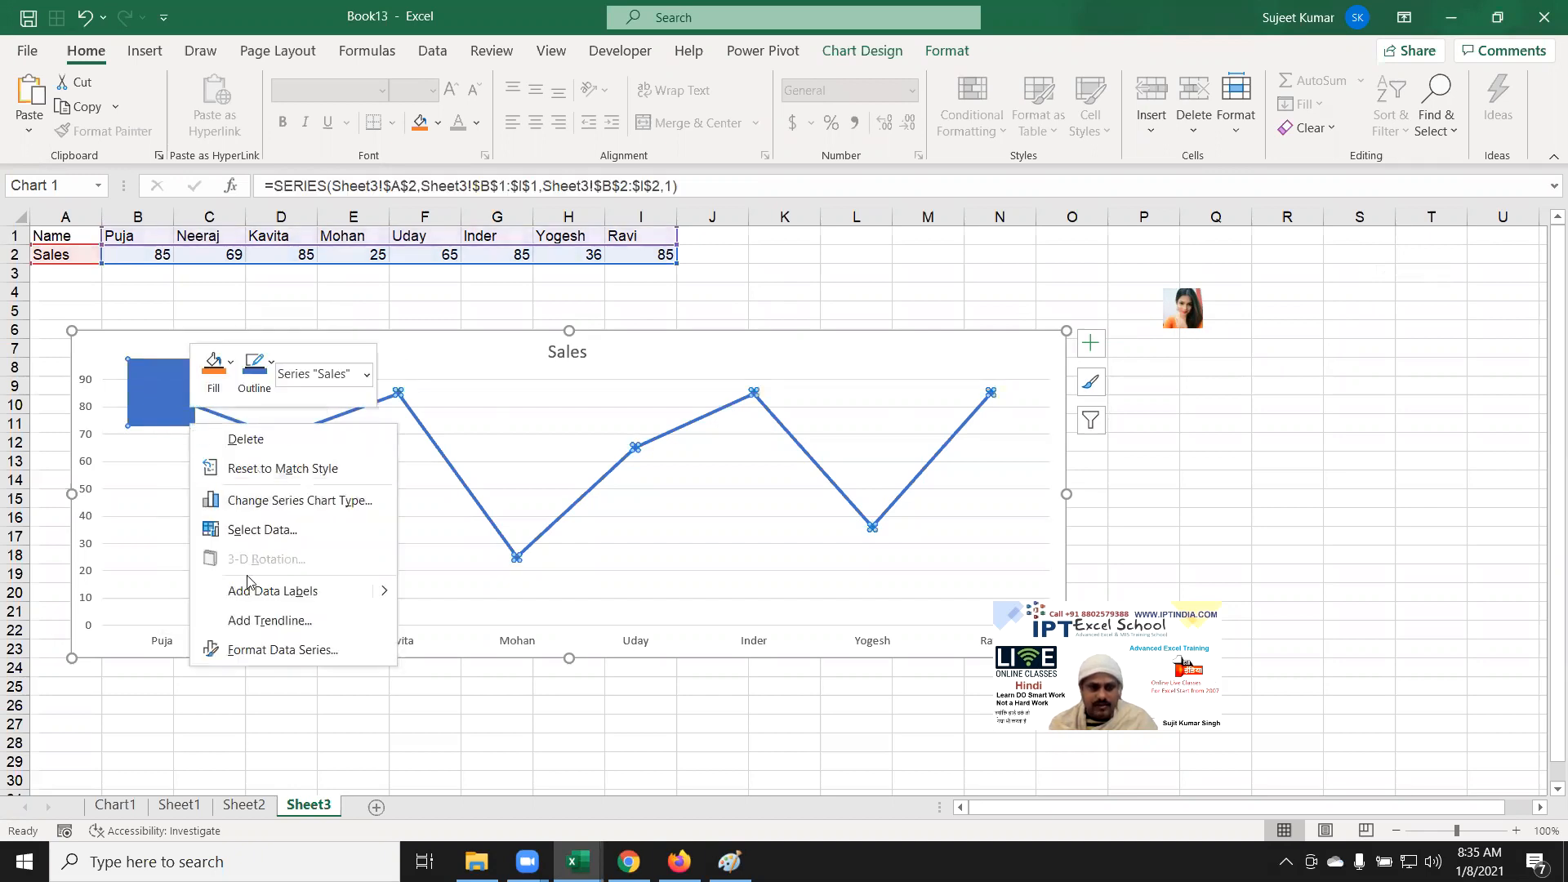
pyautogui.click(280, 650)
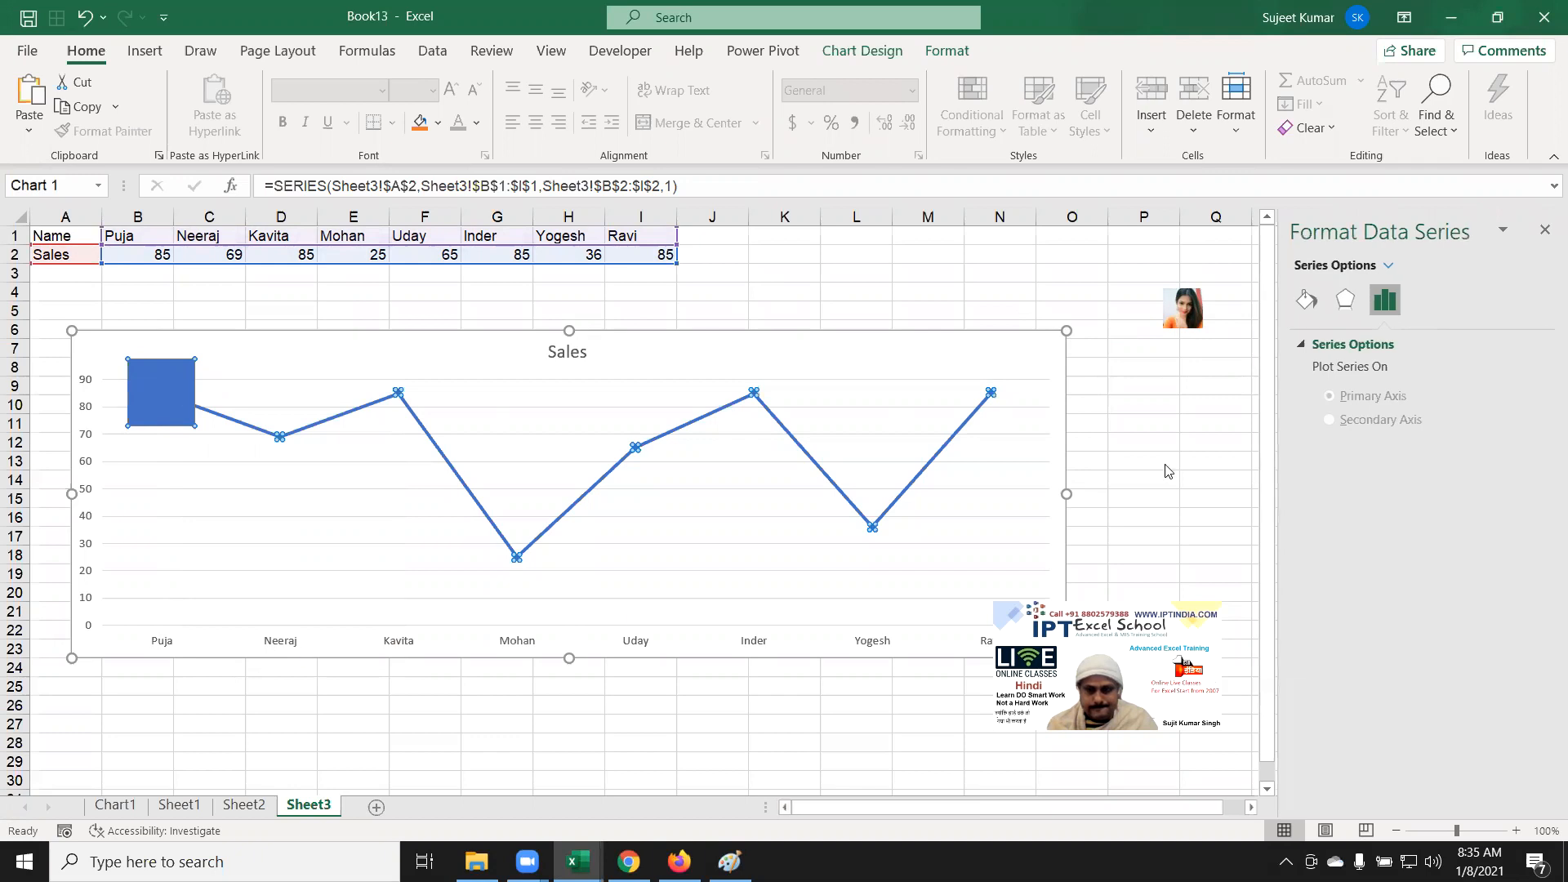
# Step: Set the series' markers to Built-in with the picture type
pyautogui.click(1306, 301)
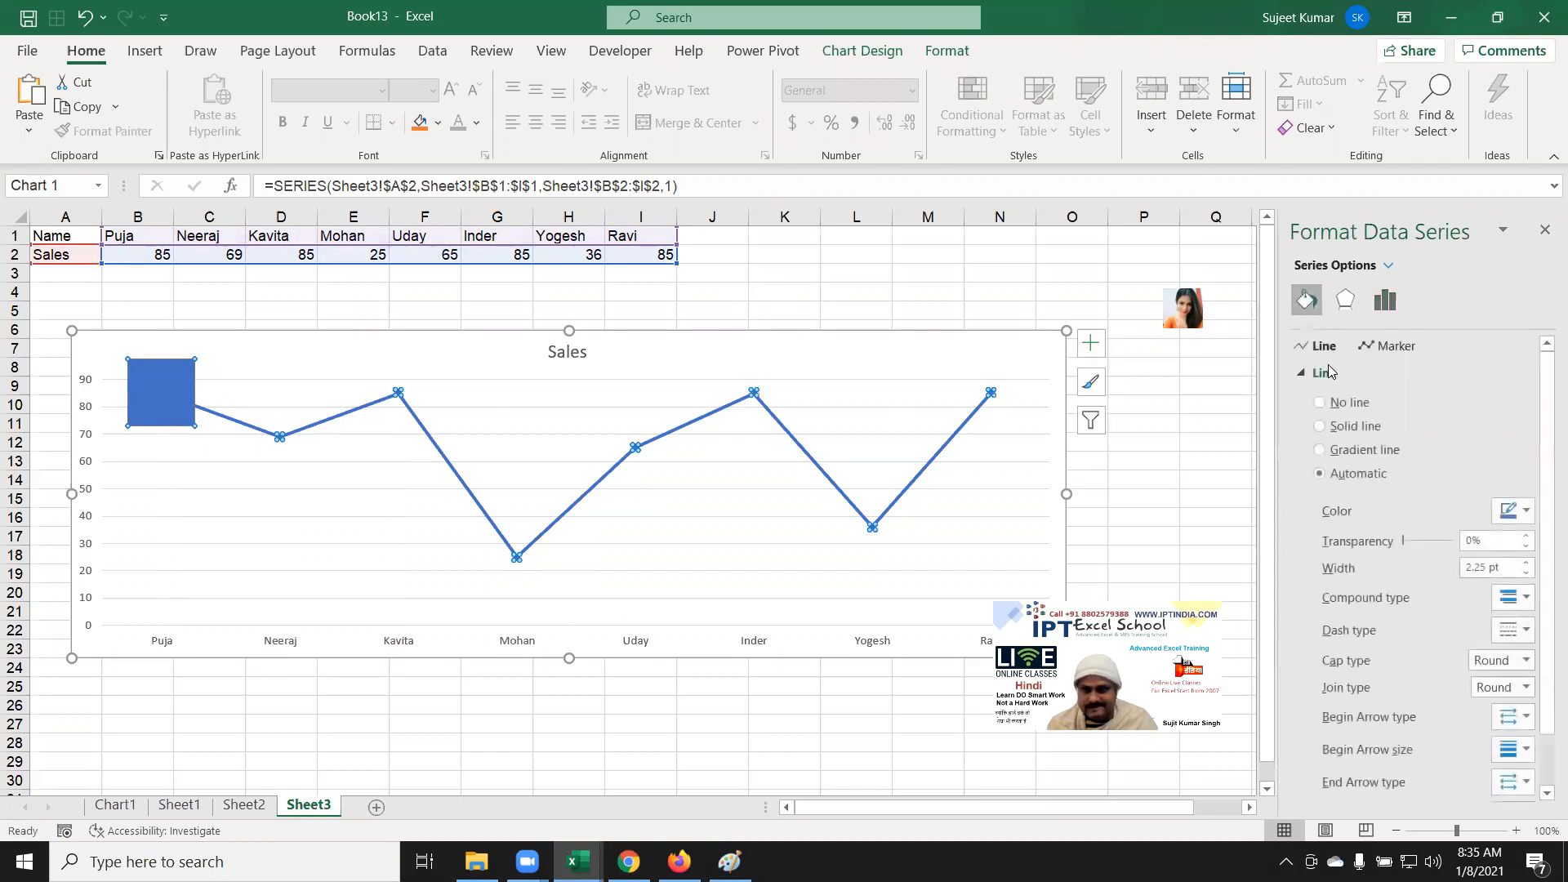
pyautogui.click(1360, 372)
pyautogui.click(1390, 346)
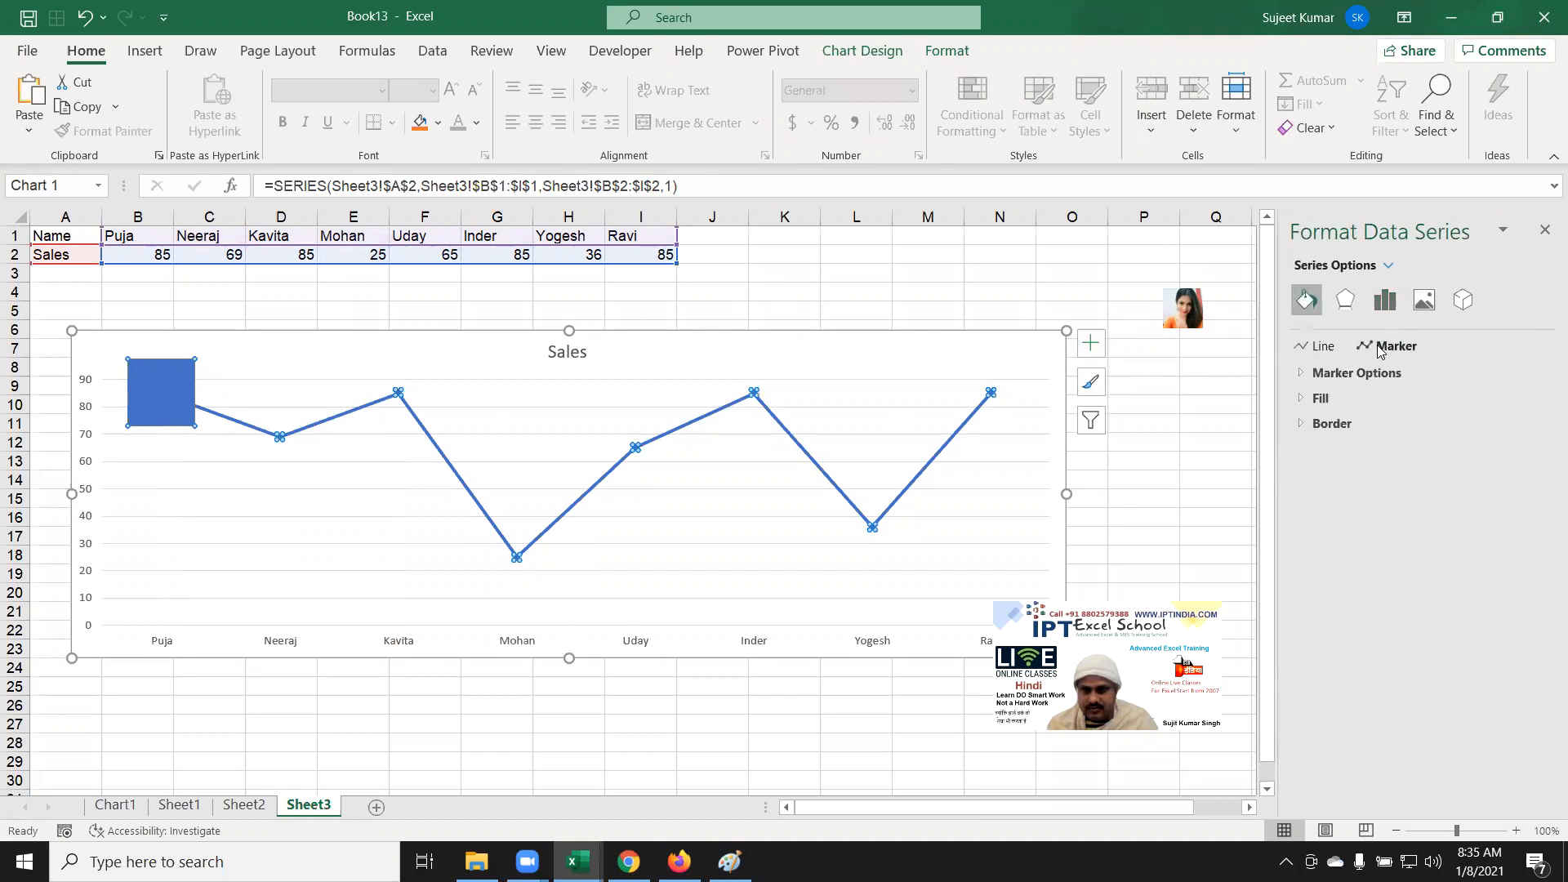
pyautogui.click(1352, 372)
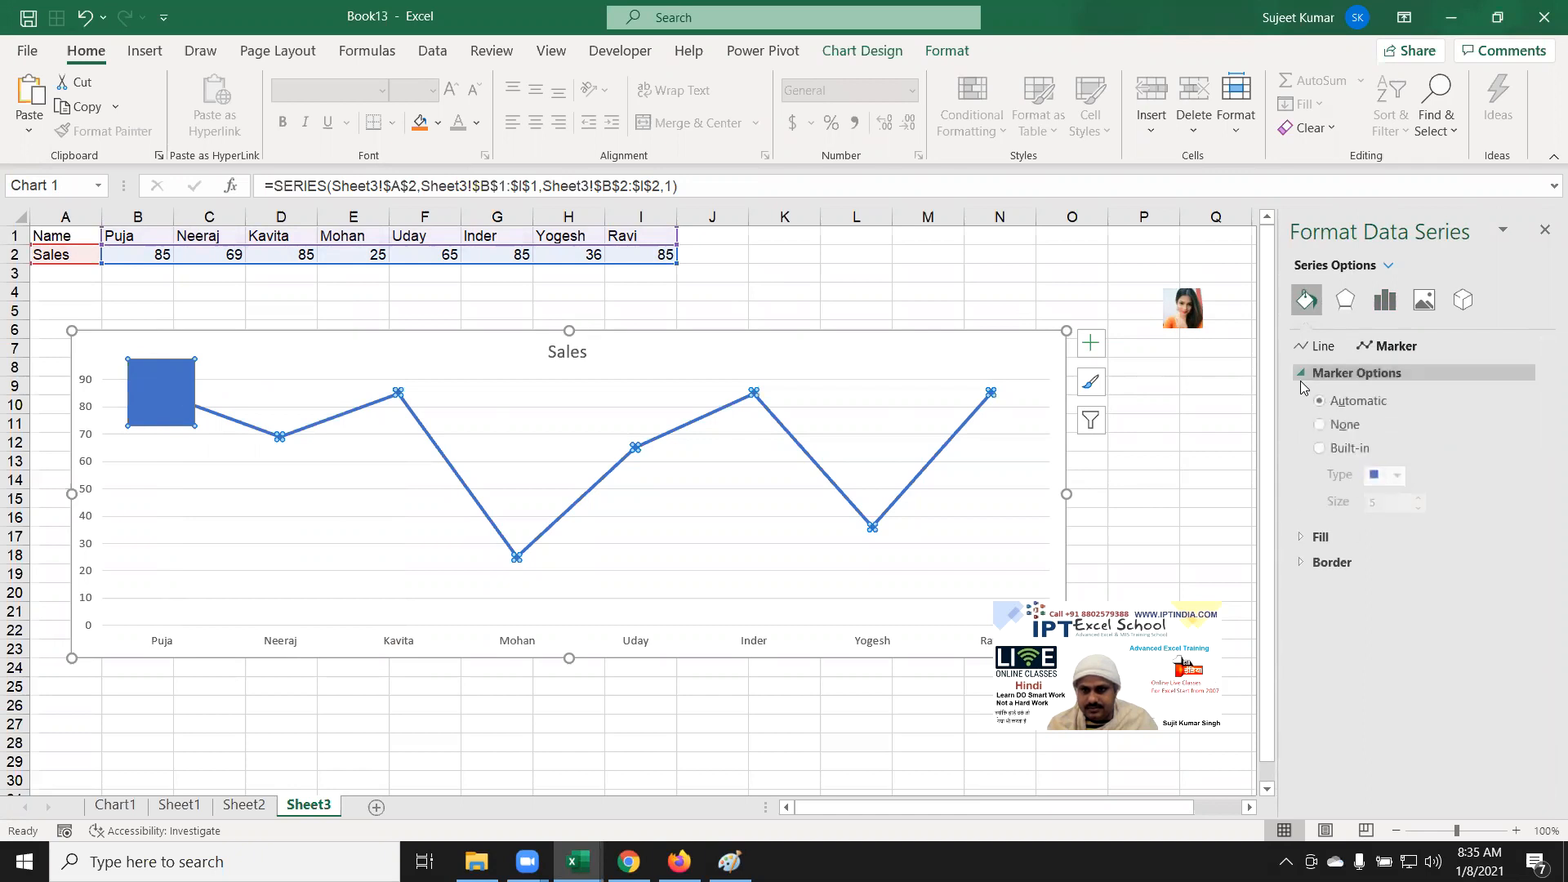
pyautogui.click(1348, 449)
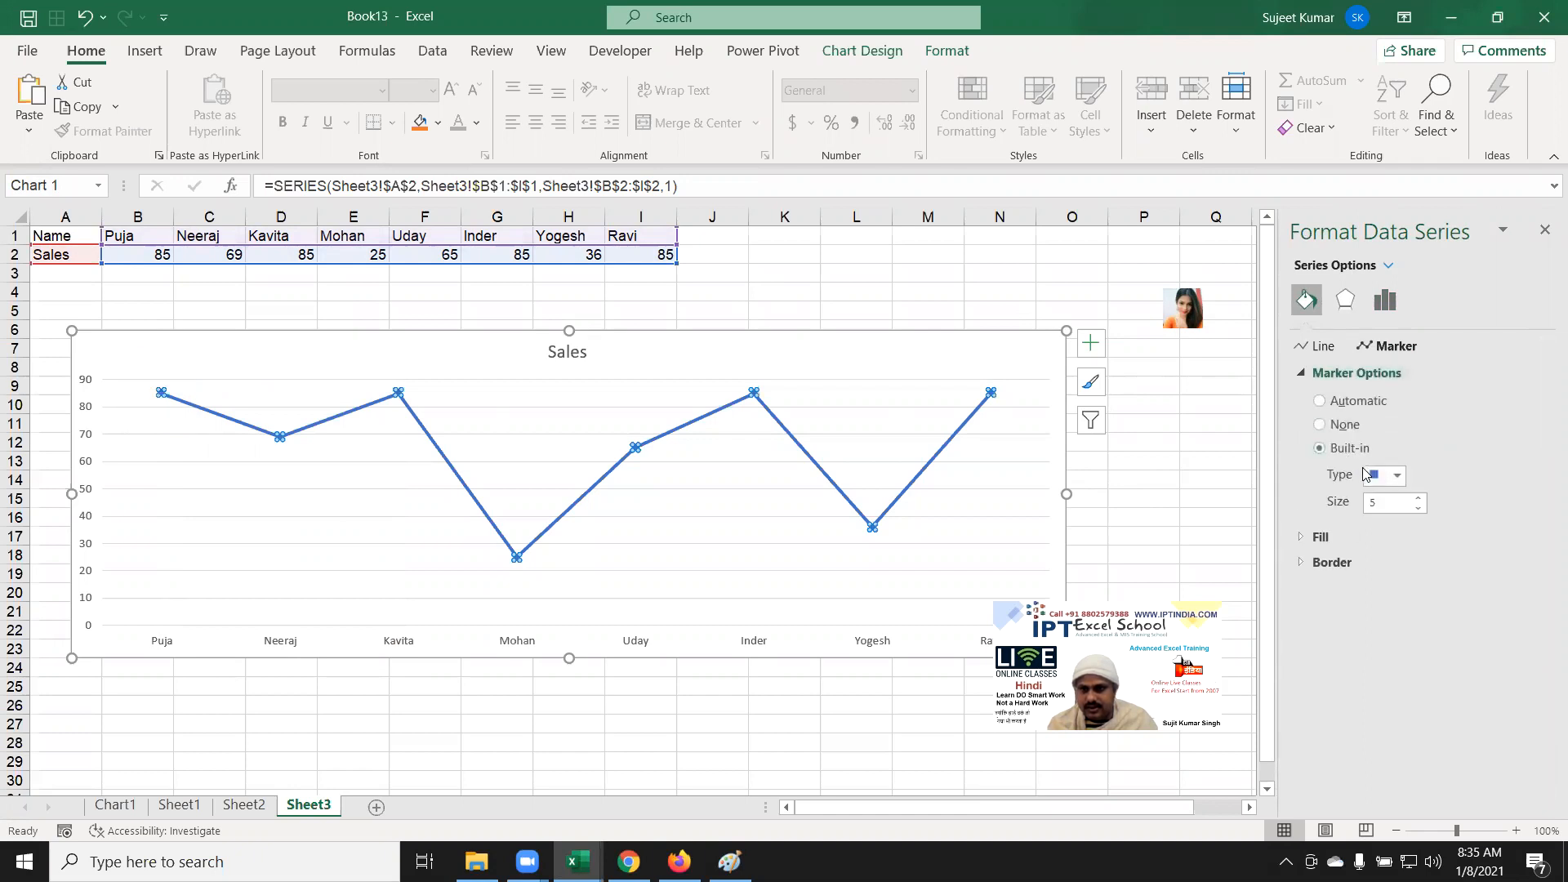
pyautogui.click(1377, 482)
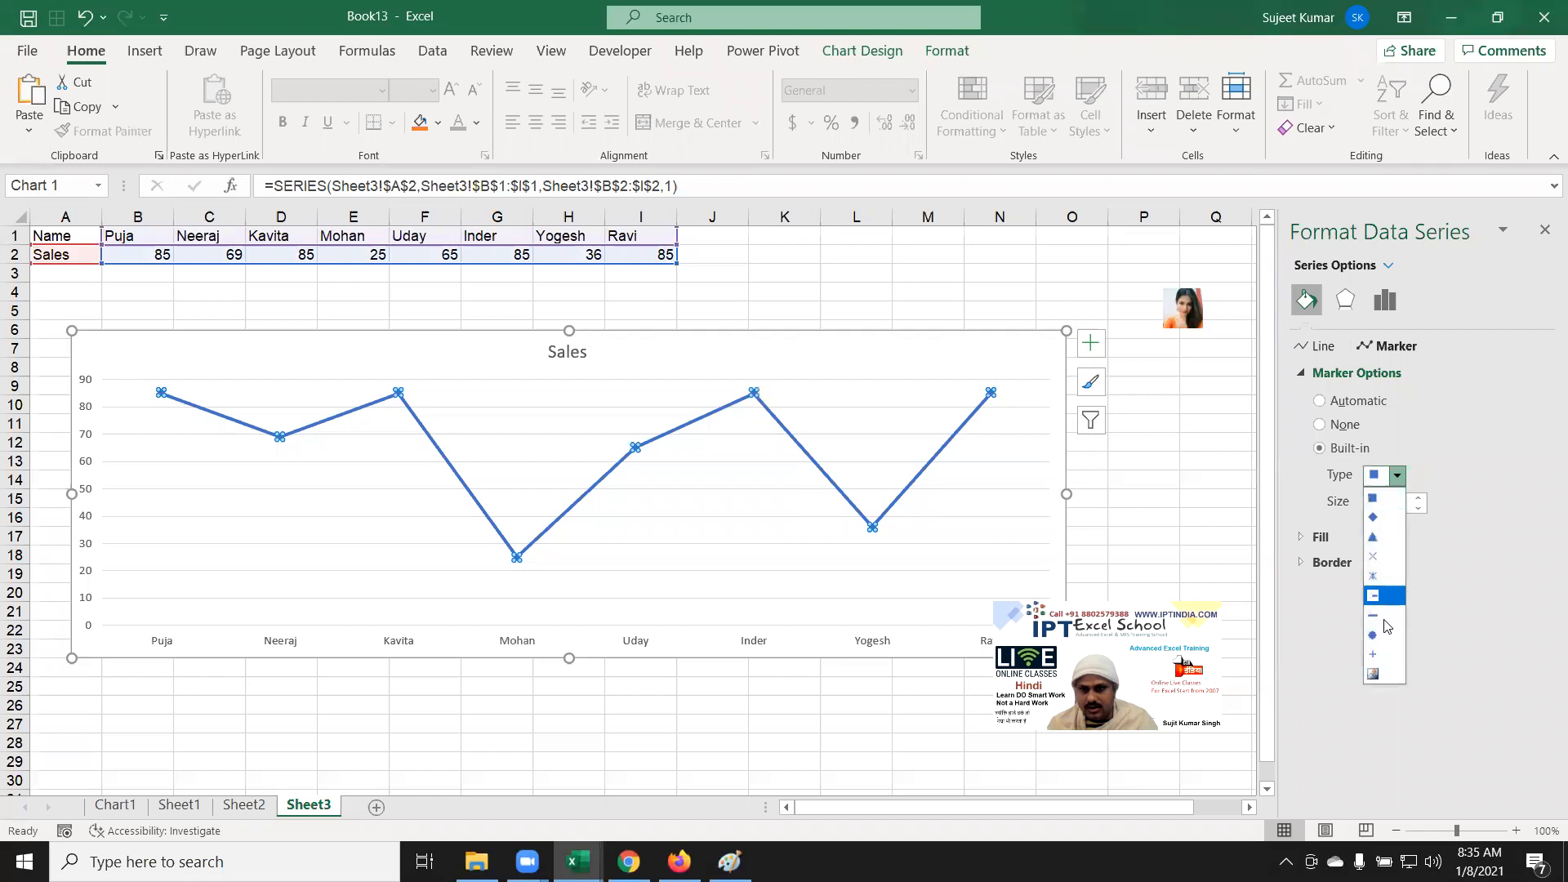
pyautogui.click(1386, 675)
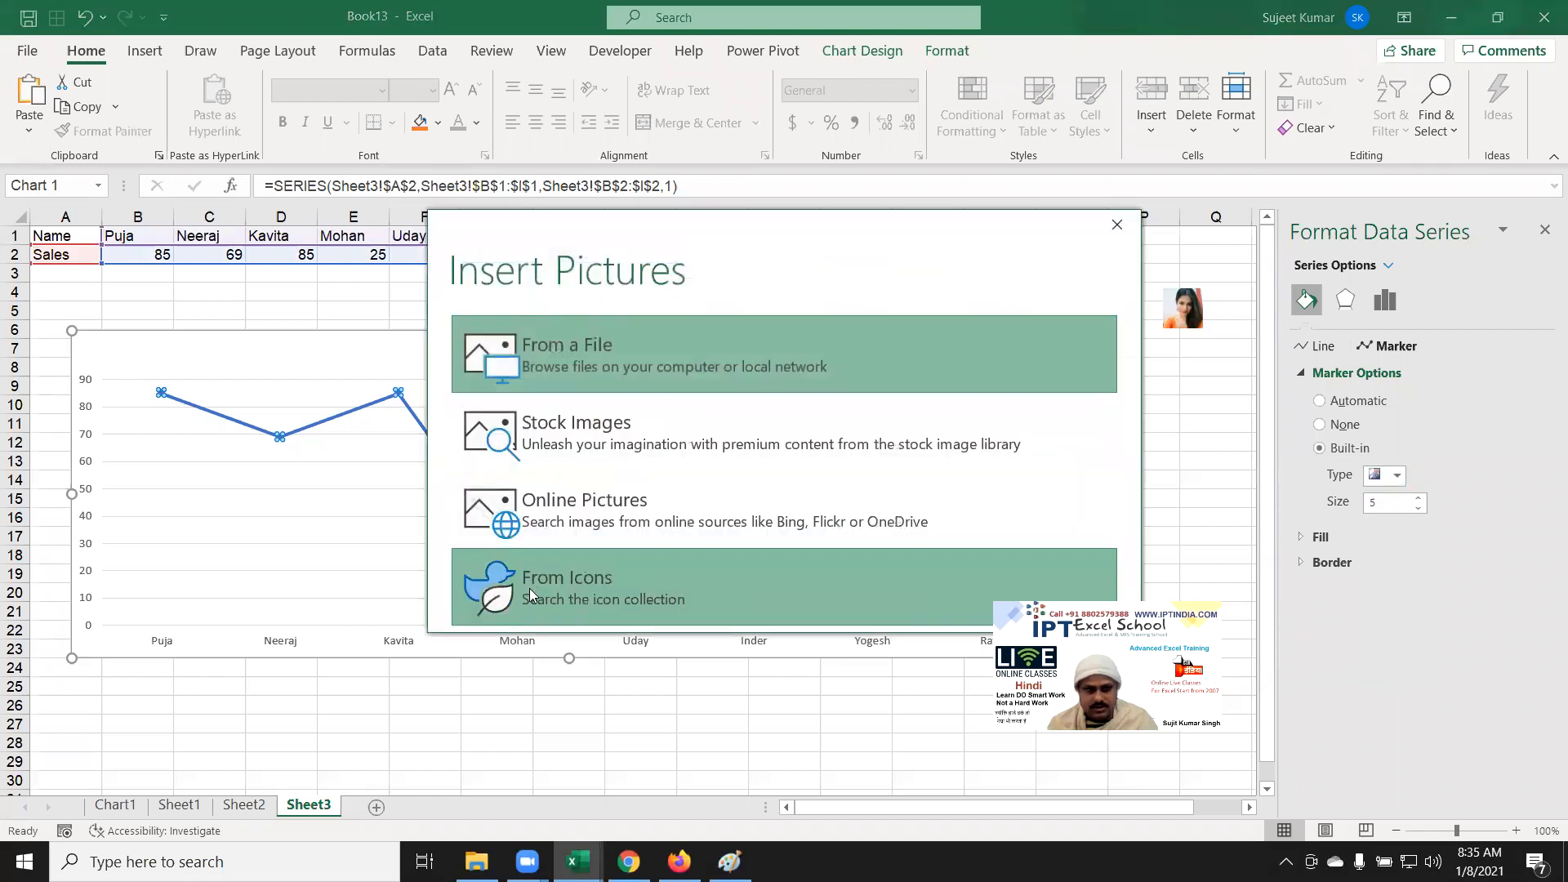
# Step: Choose the saved portrait photo from the Pictures folder as the marker image
pyautogui.click(544, 361)
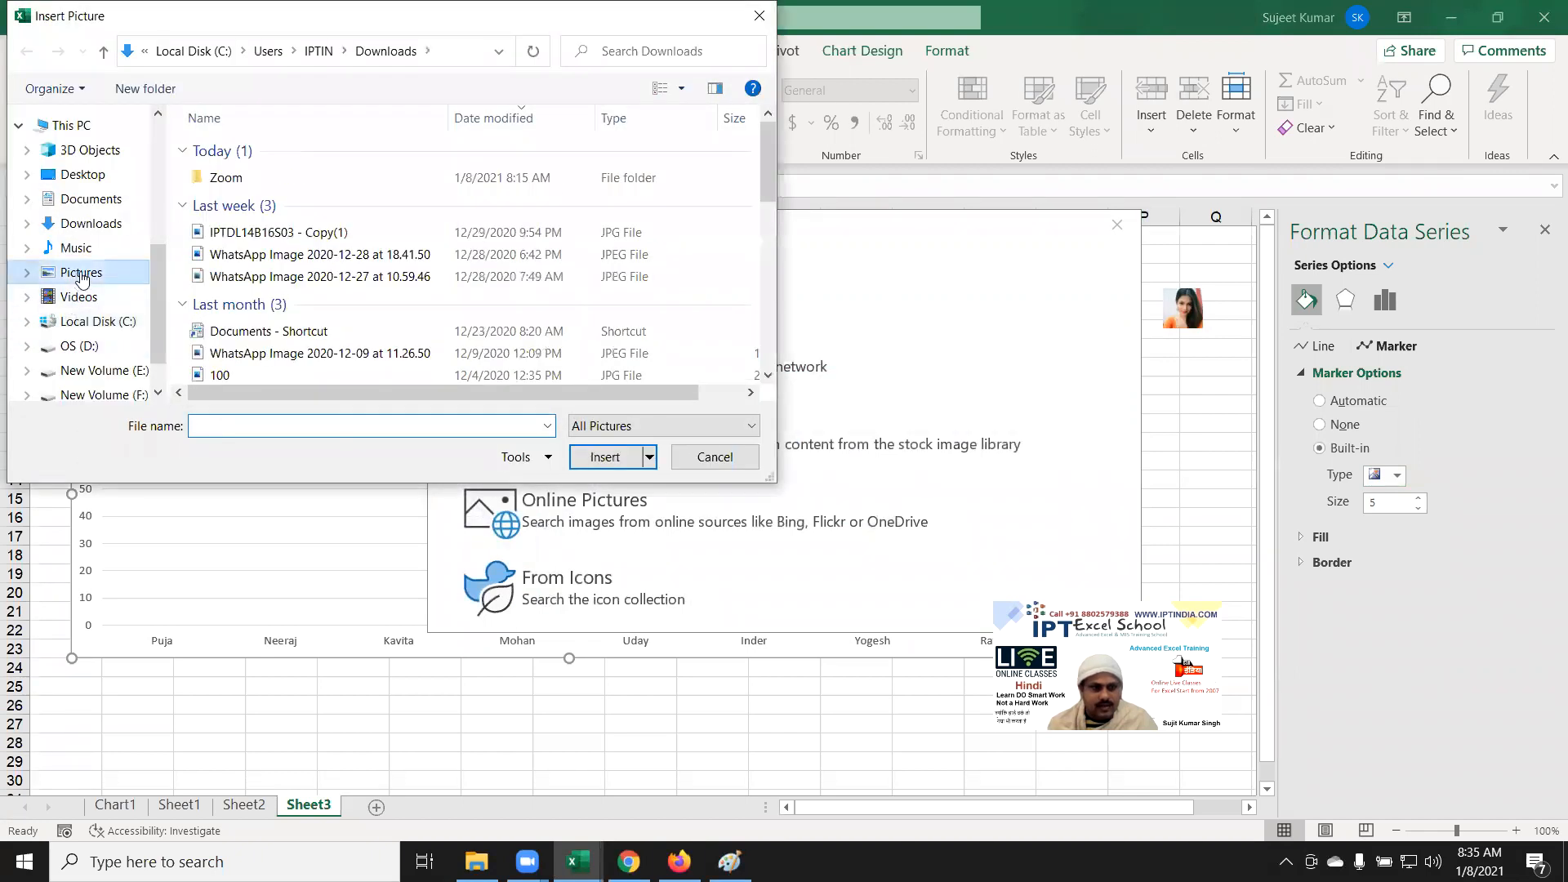
pyautogui.click(82, 273)
pyautogui.click(502, 285)
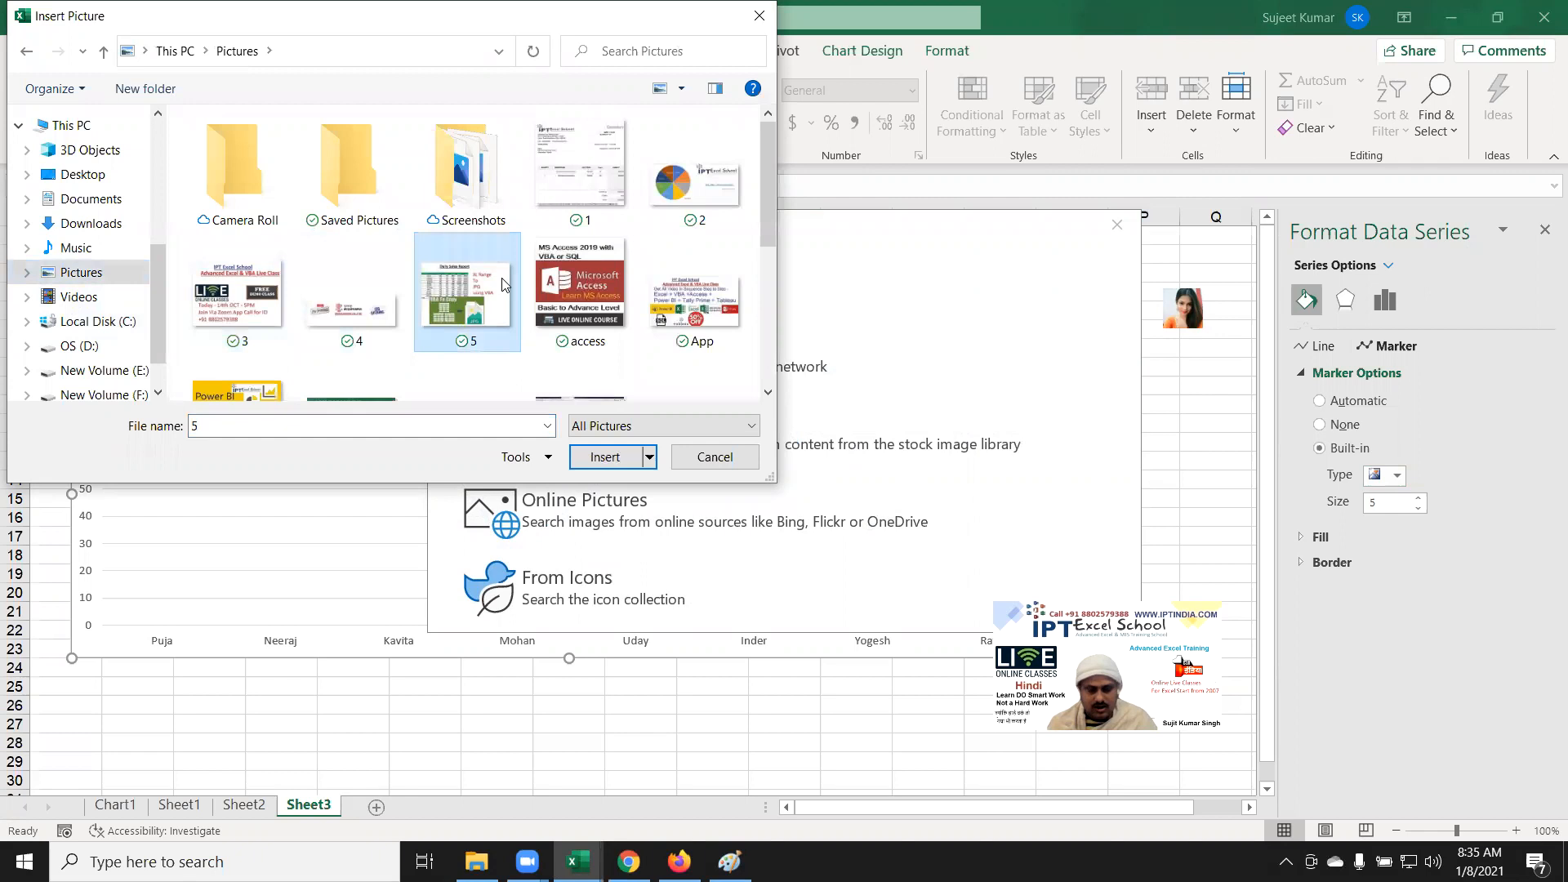
pyautogui.write('puja')
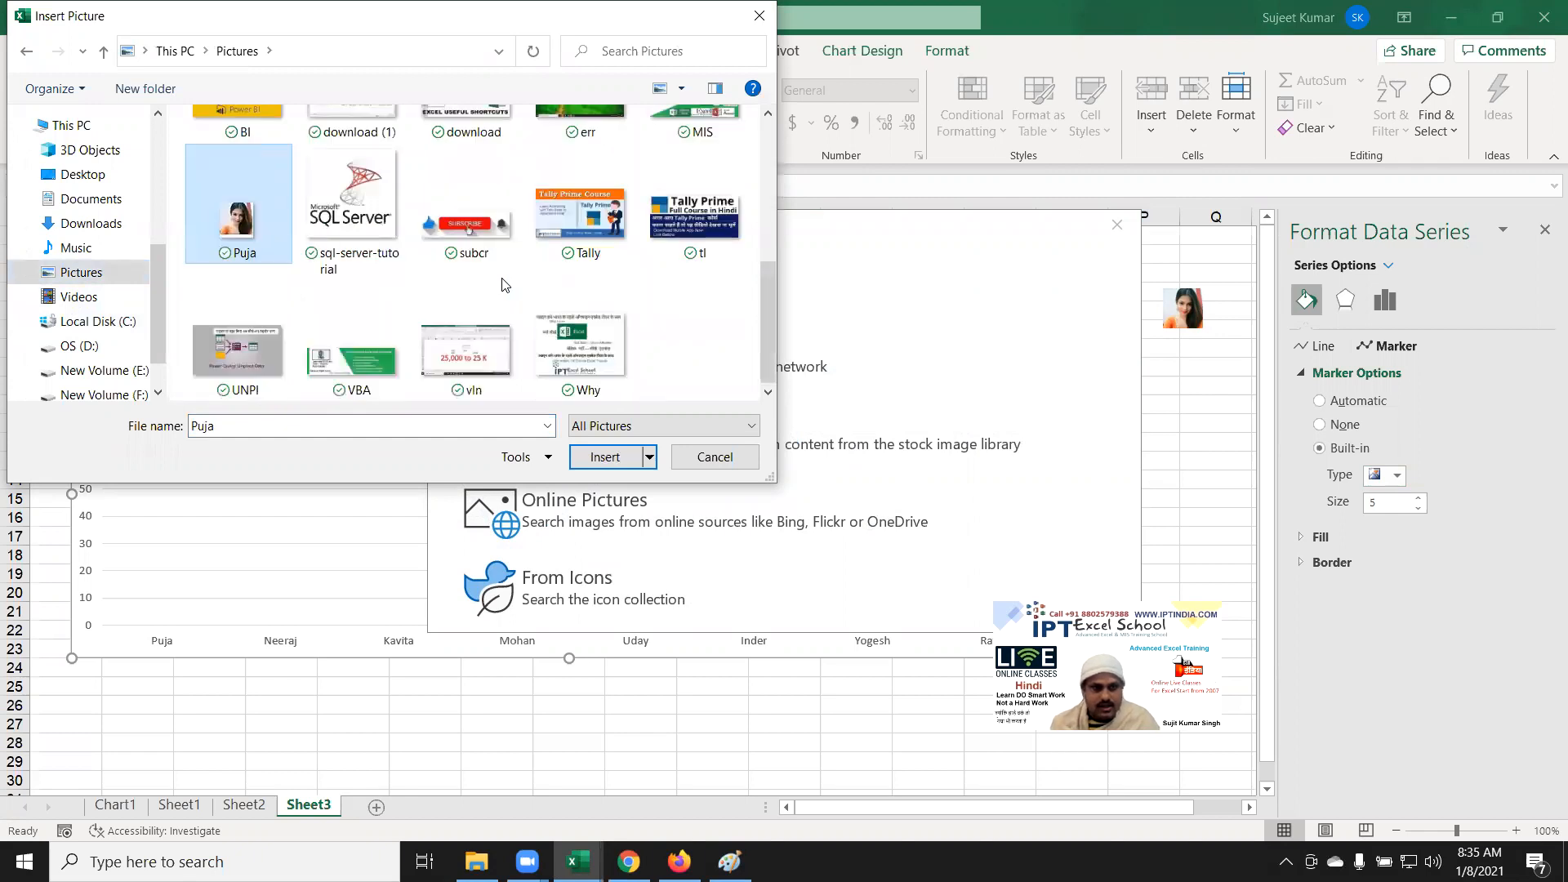
pyautogui.doubleClick(267, 234)
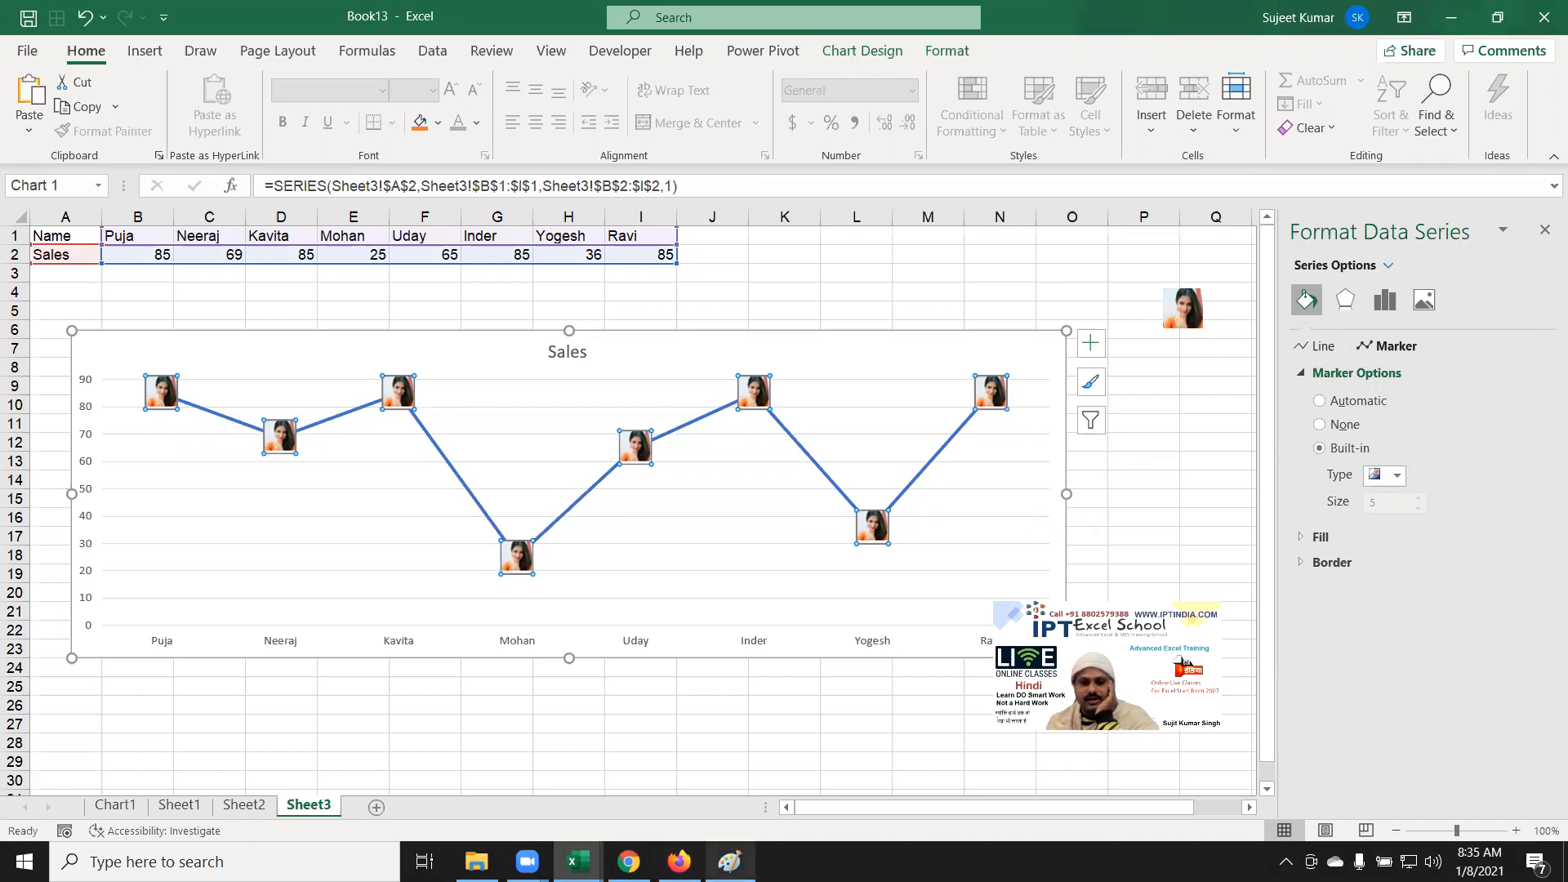
# Step: Select the Sales series that carries the picture markers
pyautogui.moveTo(579, 862)
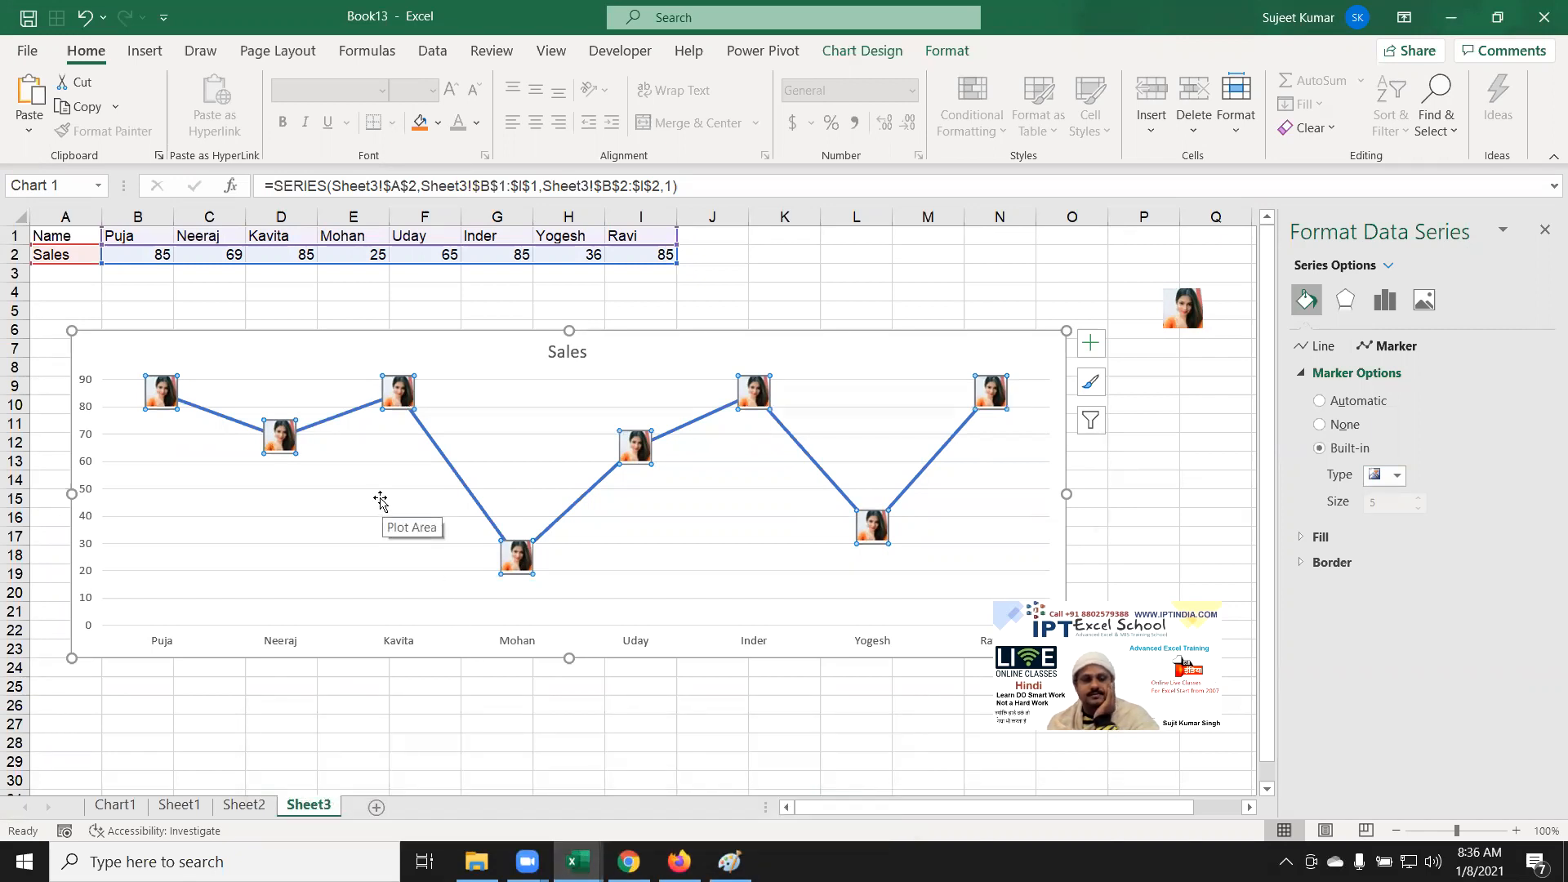
pyautogui.click(620, 606)
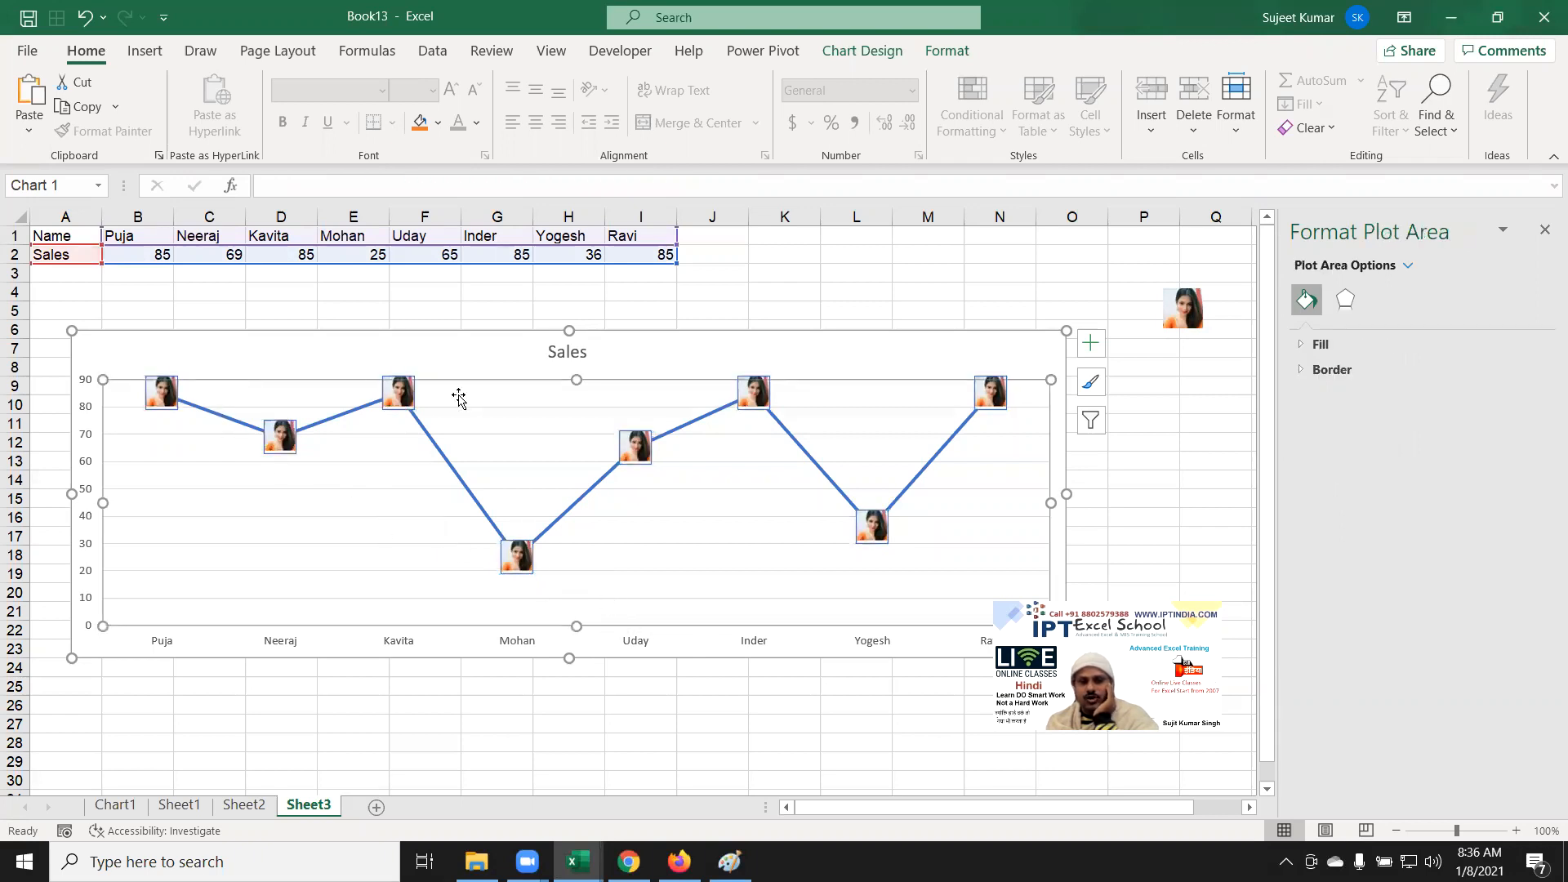
pyautogui.click(189, 398)
pyautogui.click(444, 597)
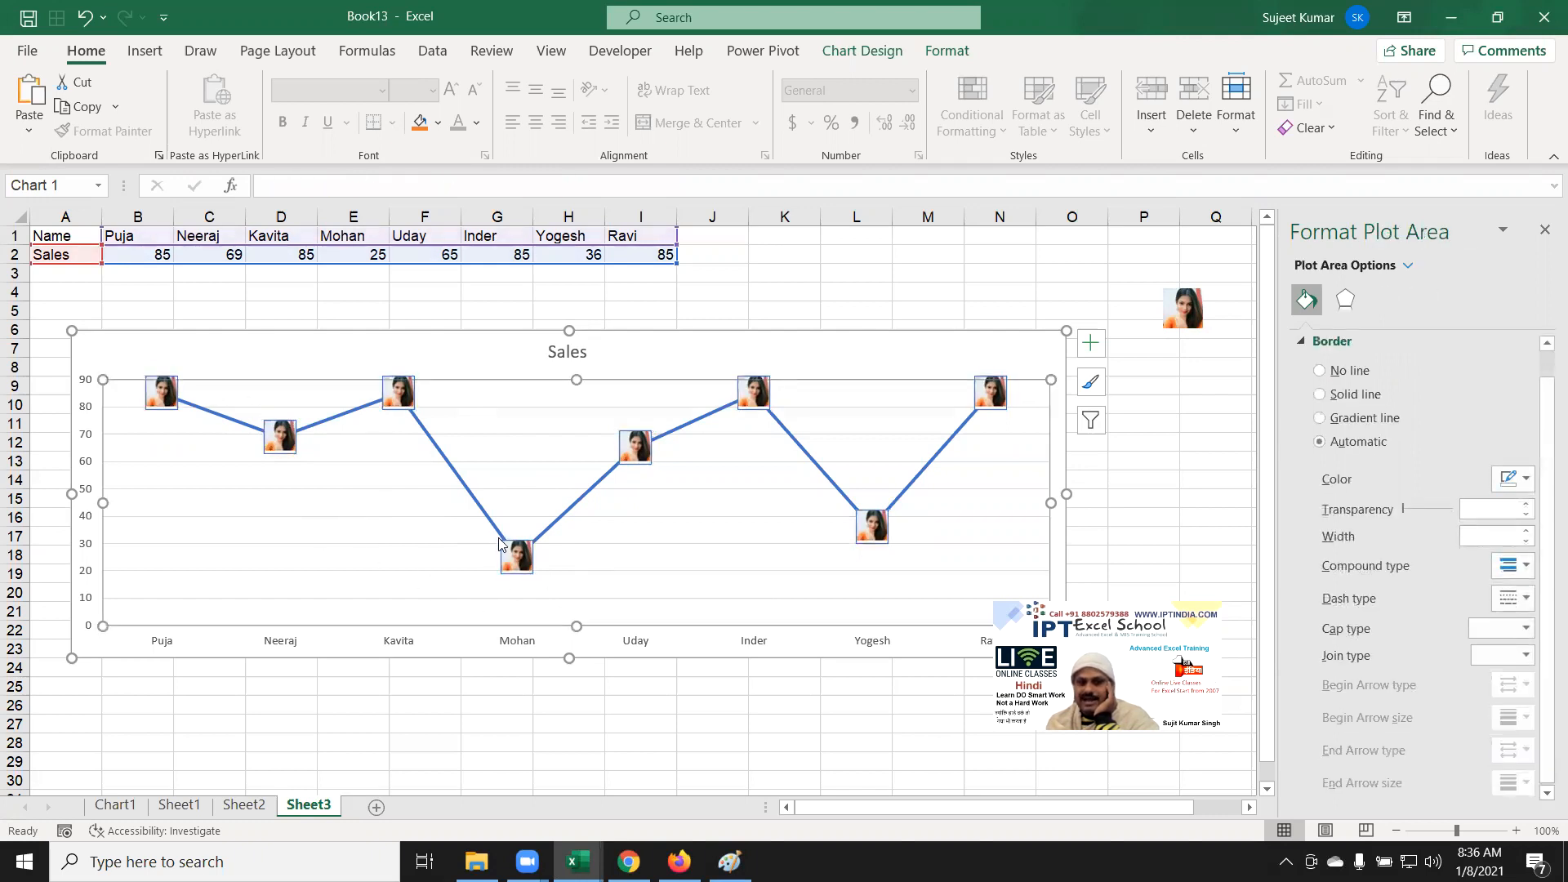
pyautogui.click(174, 400)
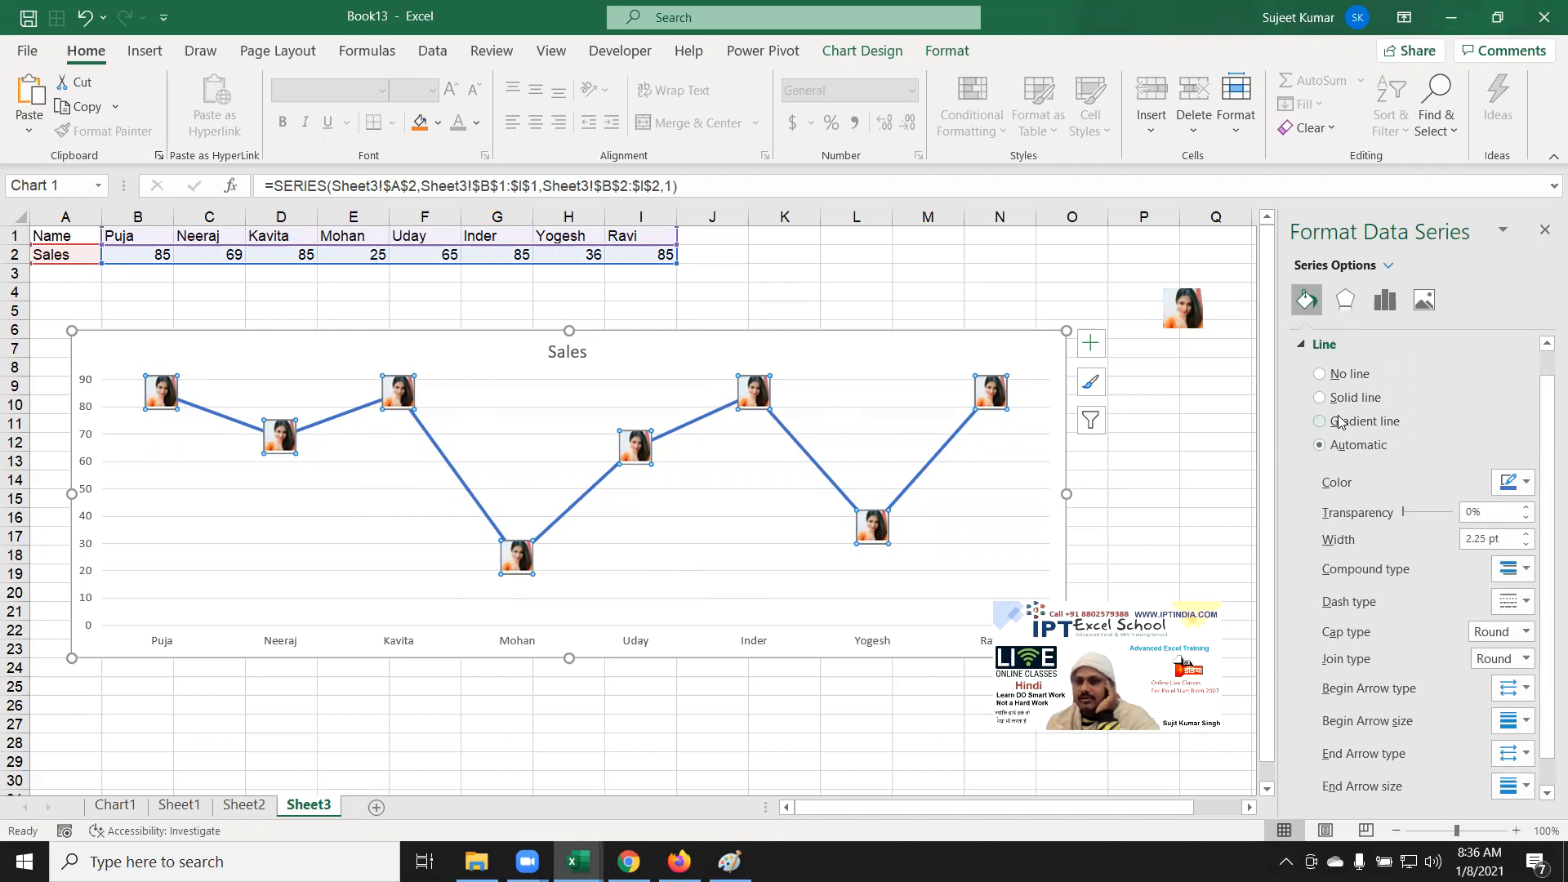
# Step: Set the picture markers' border to No line, then reselect the Sales series
pyautogui.click(1302, 350)
pyautogui.click(1391, 347)
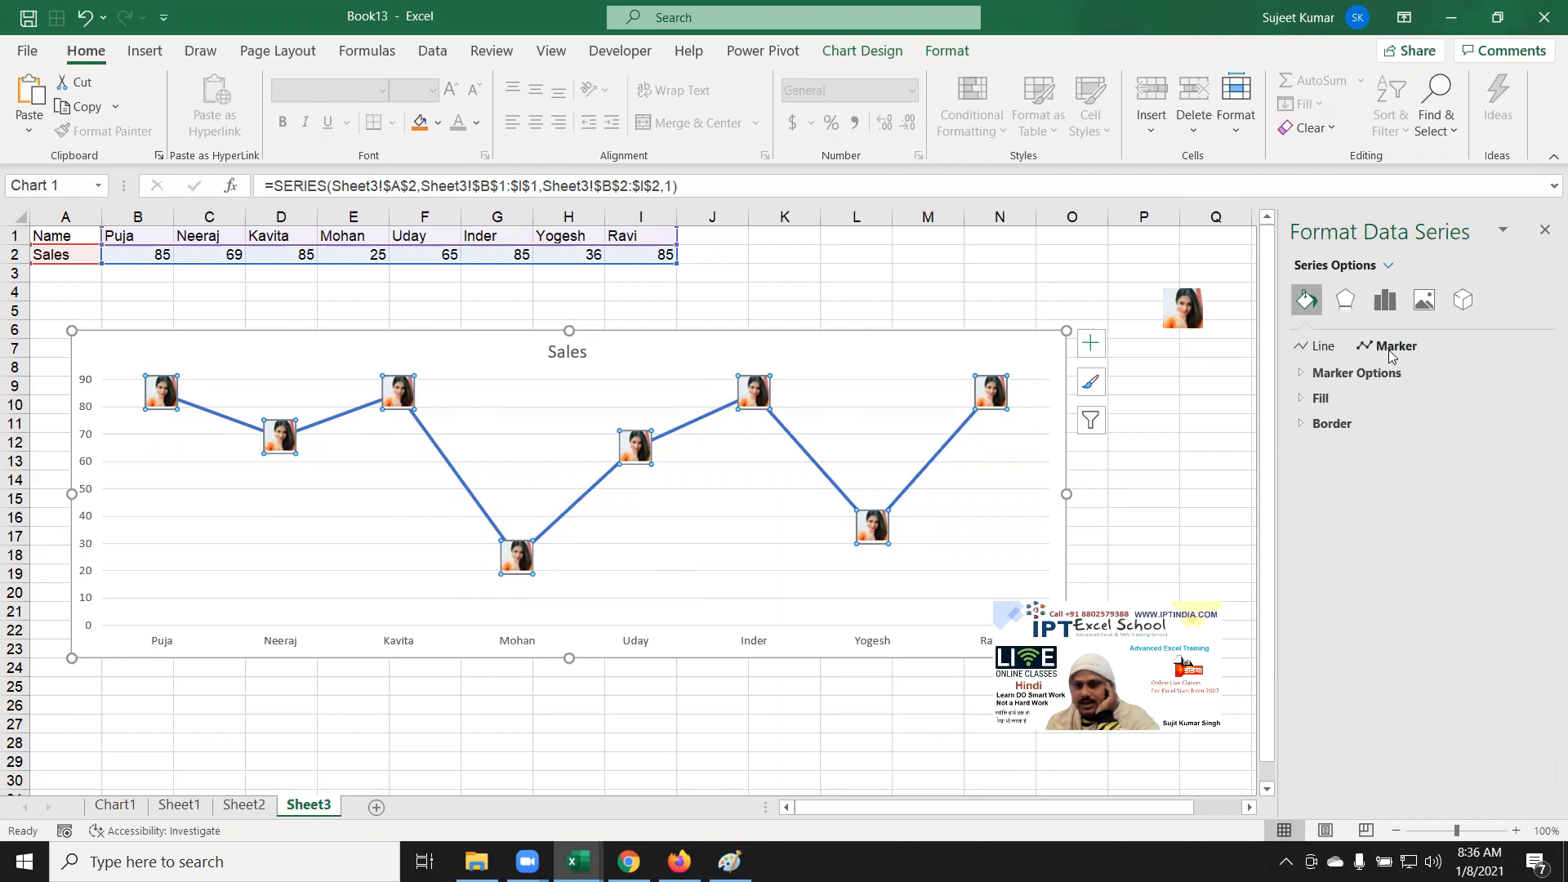
pyautogui.click(1320, 398)
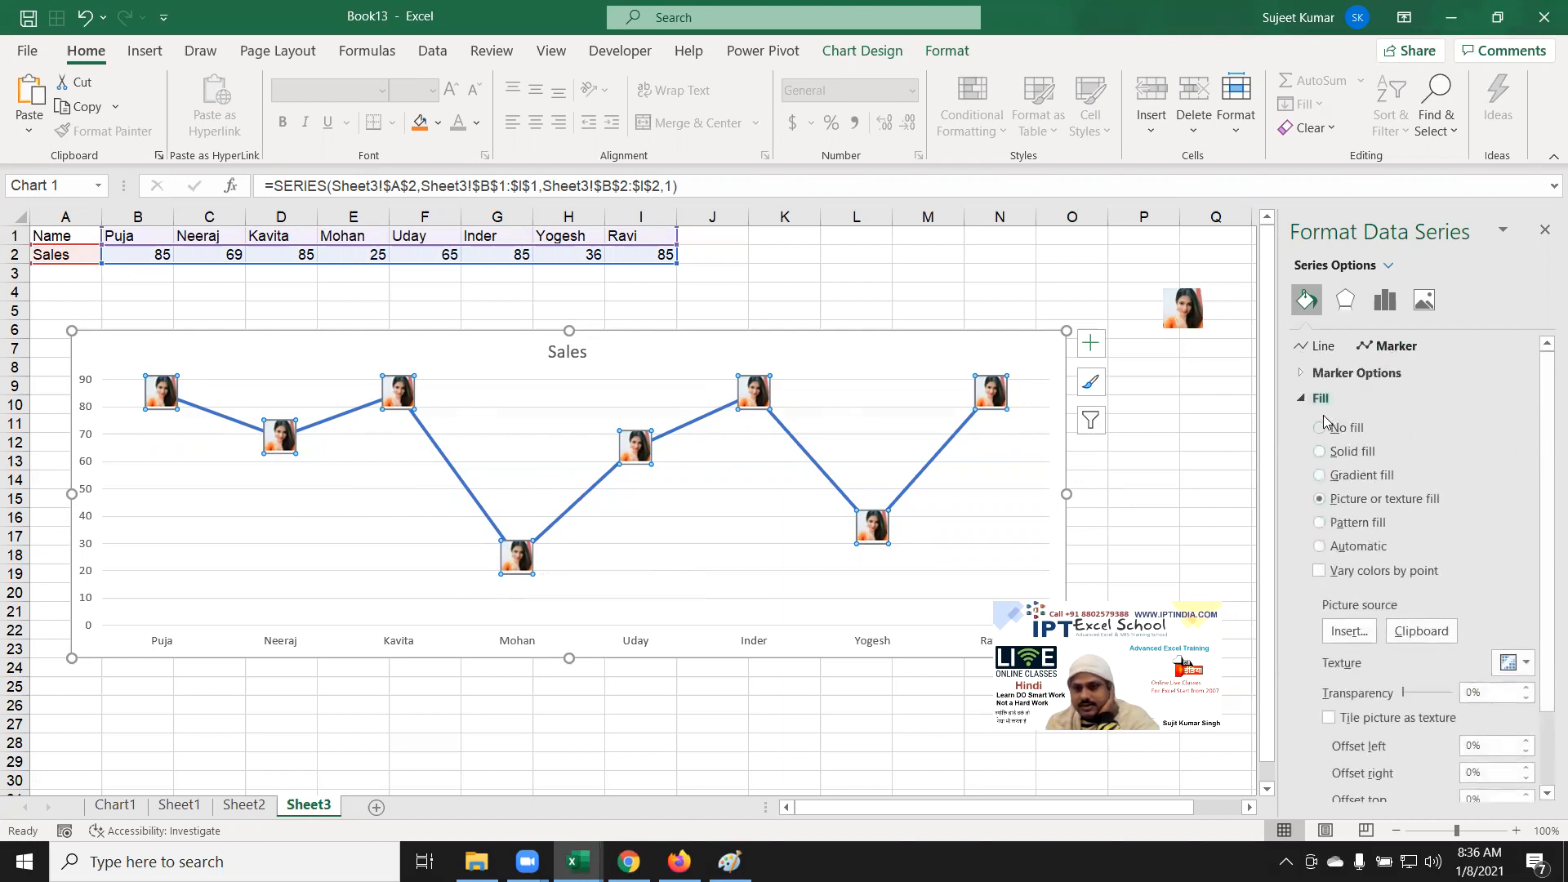
pyautogui.click(1321, 401)
pyautogui.click(1303, 429)
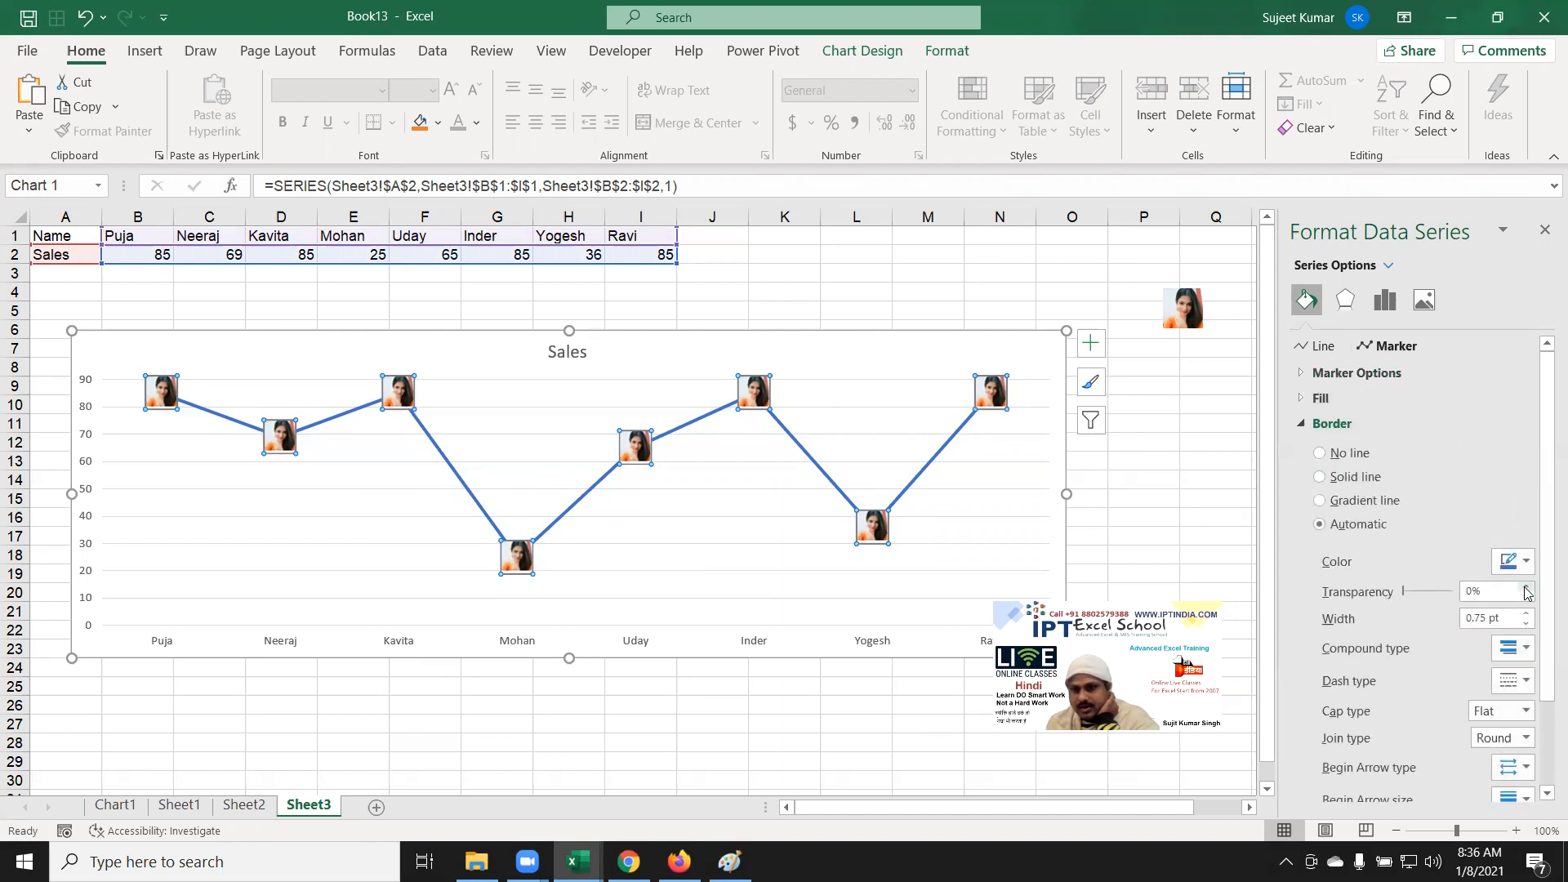
pyautogui.click(1348, 457)
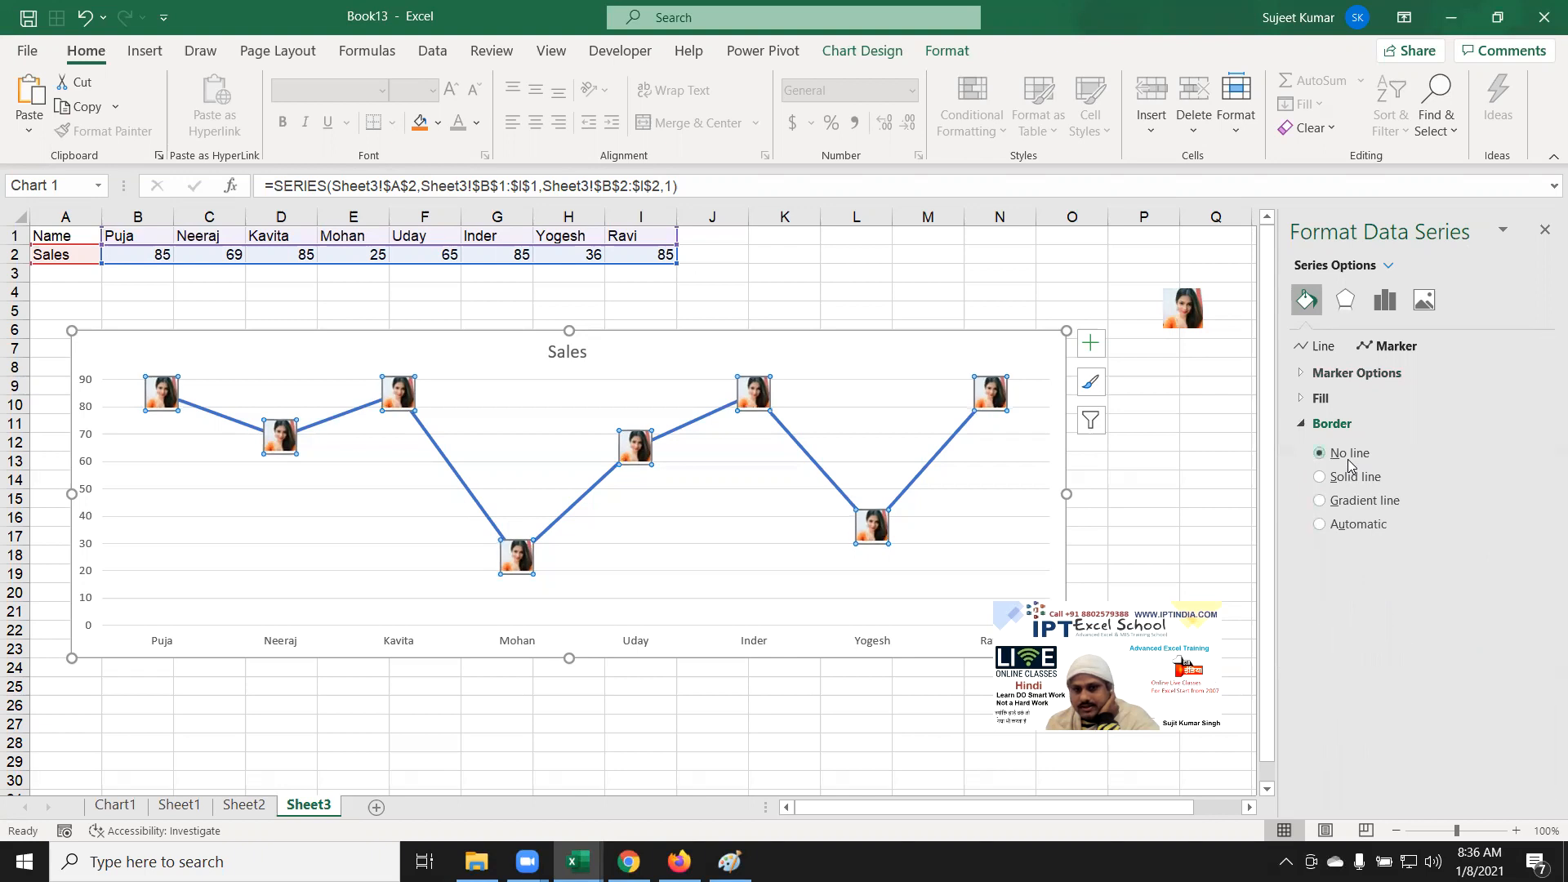
pyautogui.click(1023, 502)
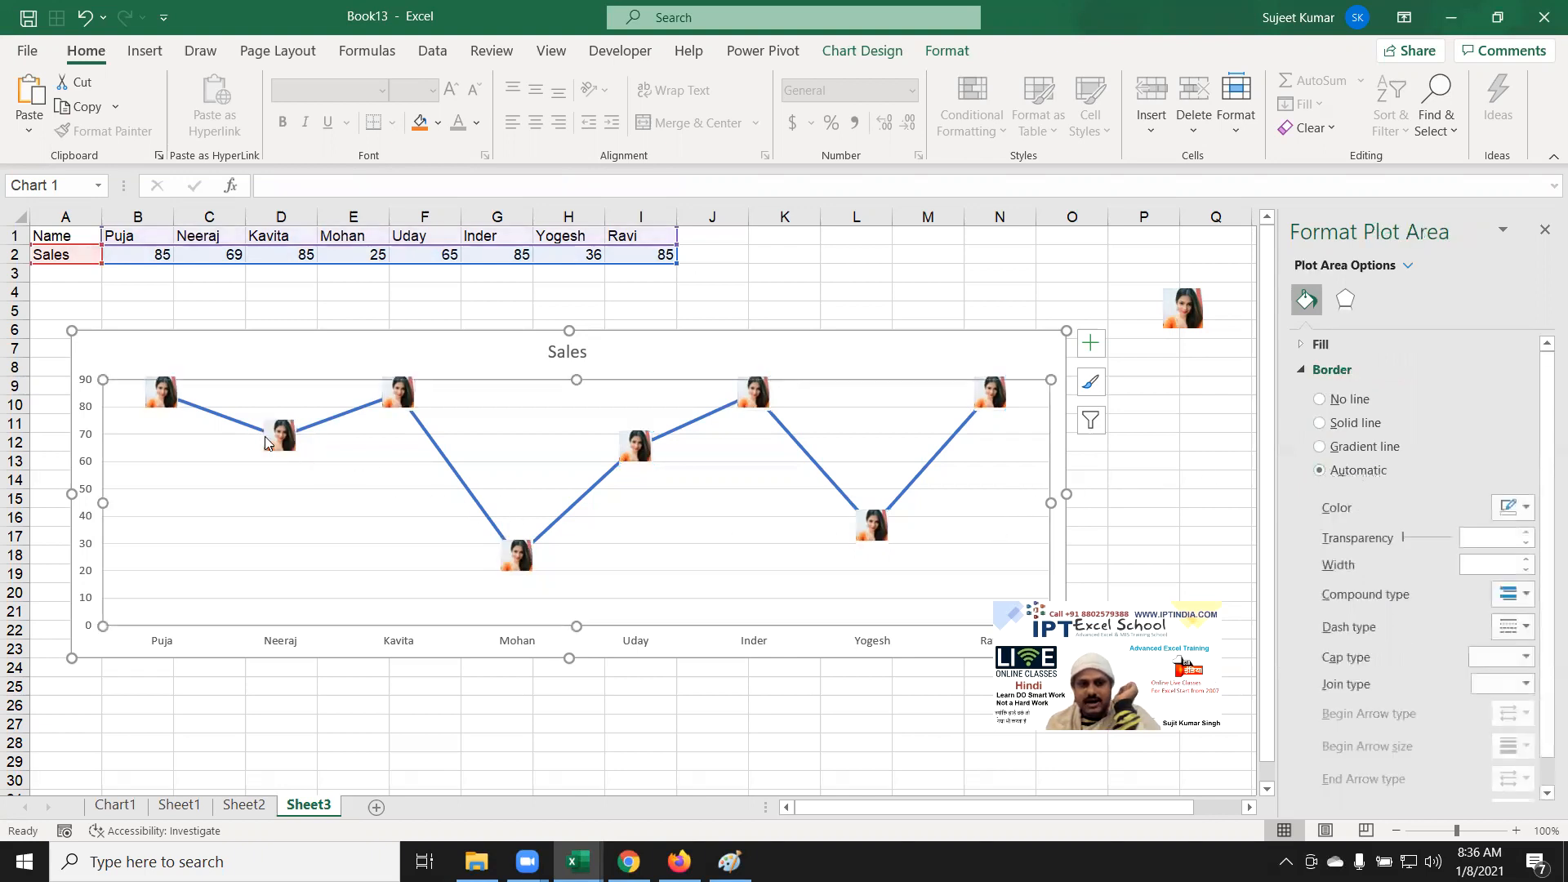
pyautogui.click(333, 423)
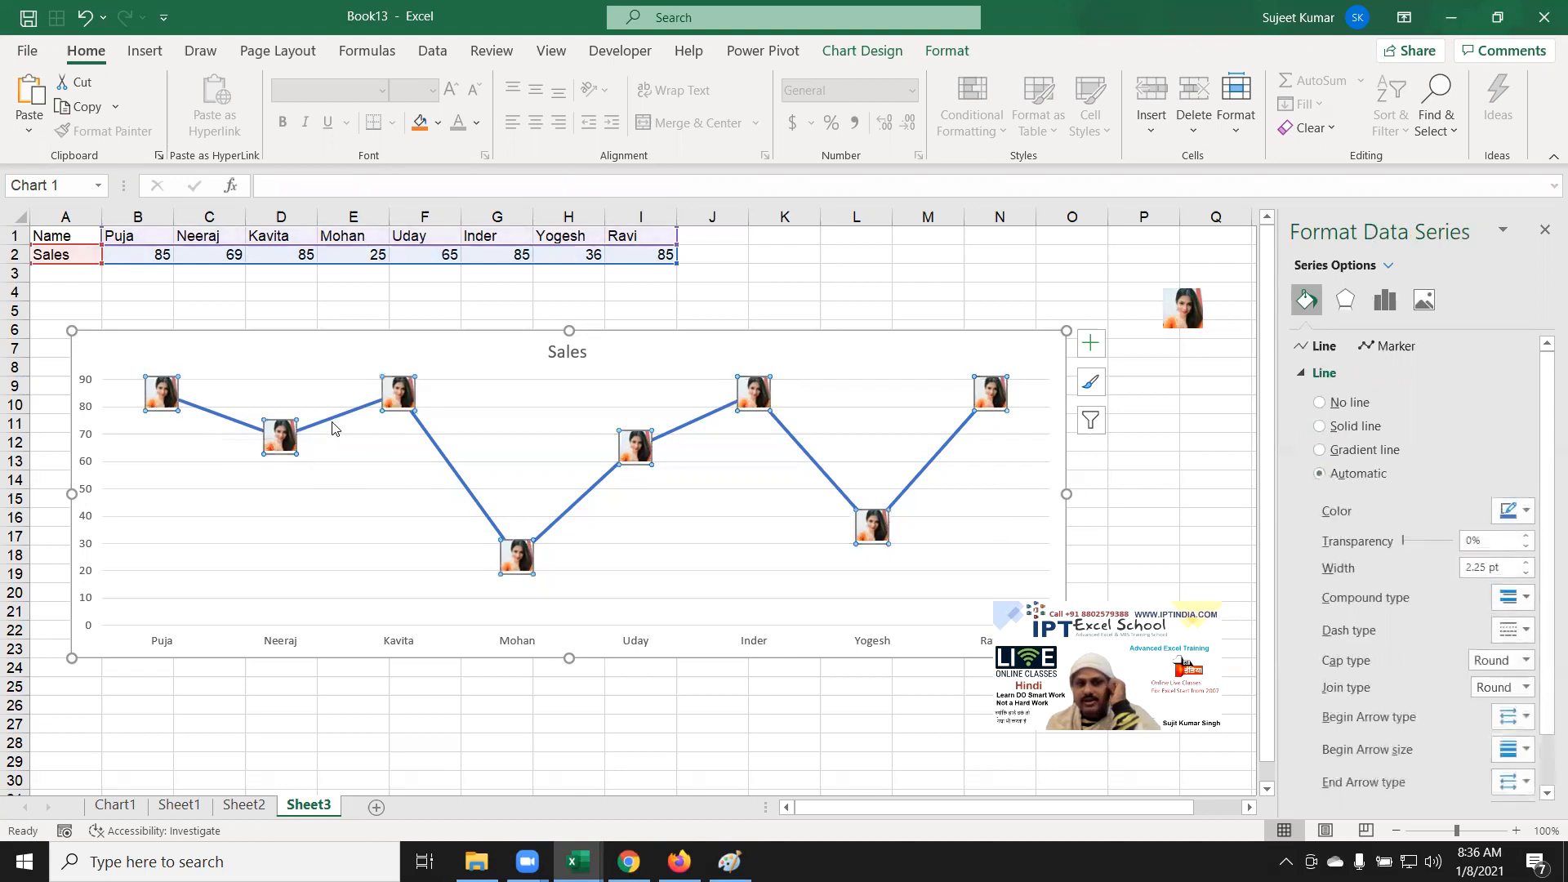
pyautogui.click(455, 472)
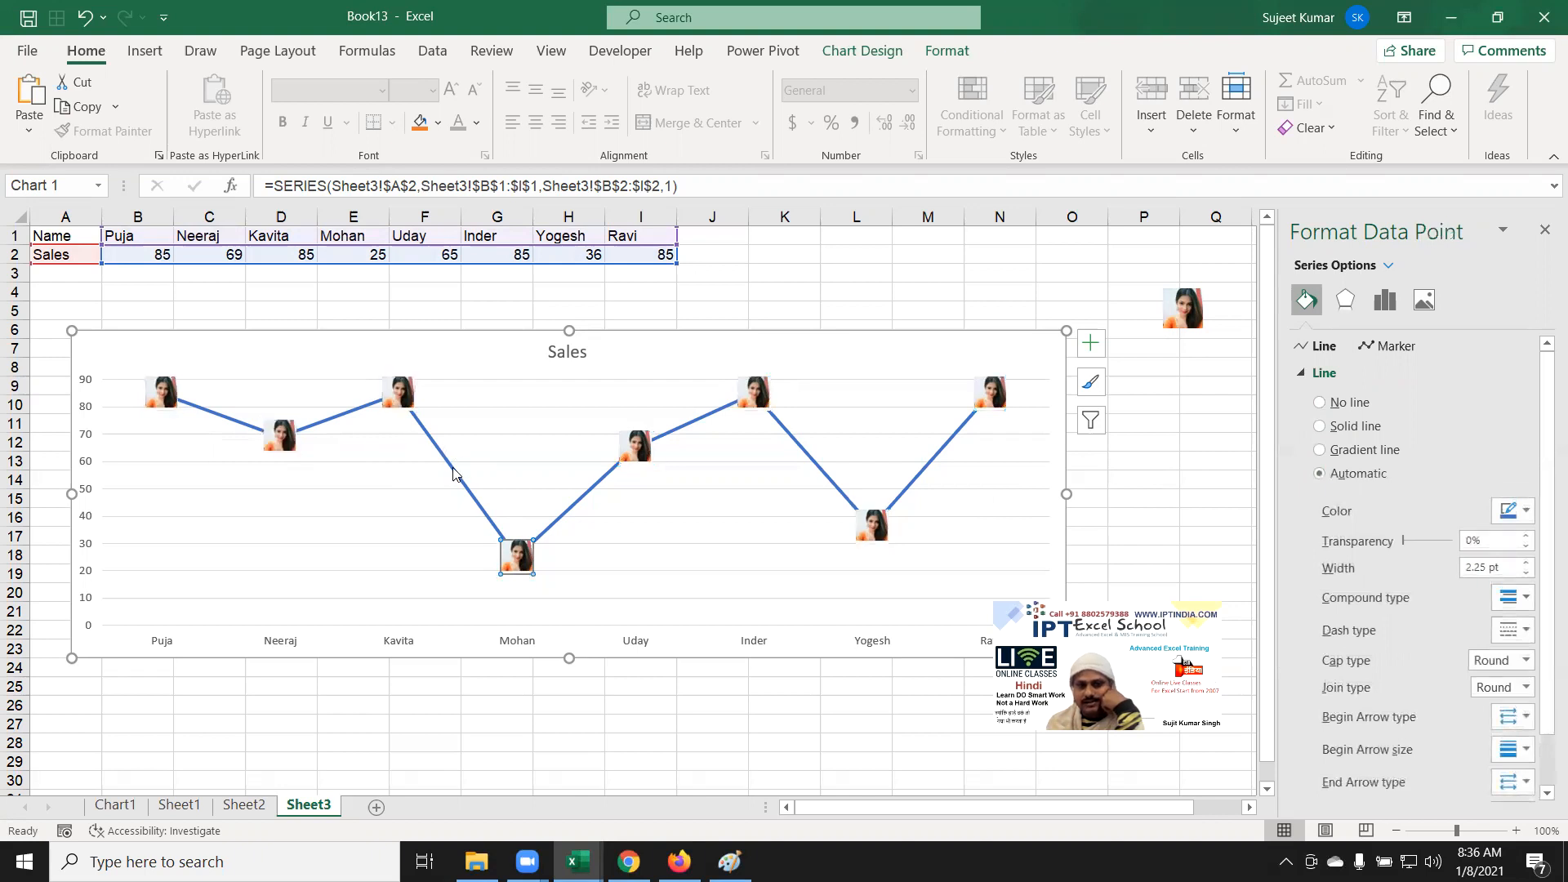
pyautogui.click(384, 482)
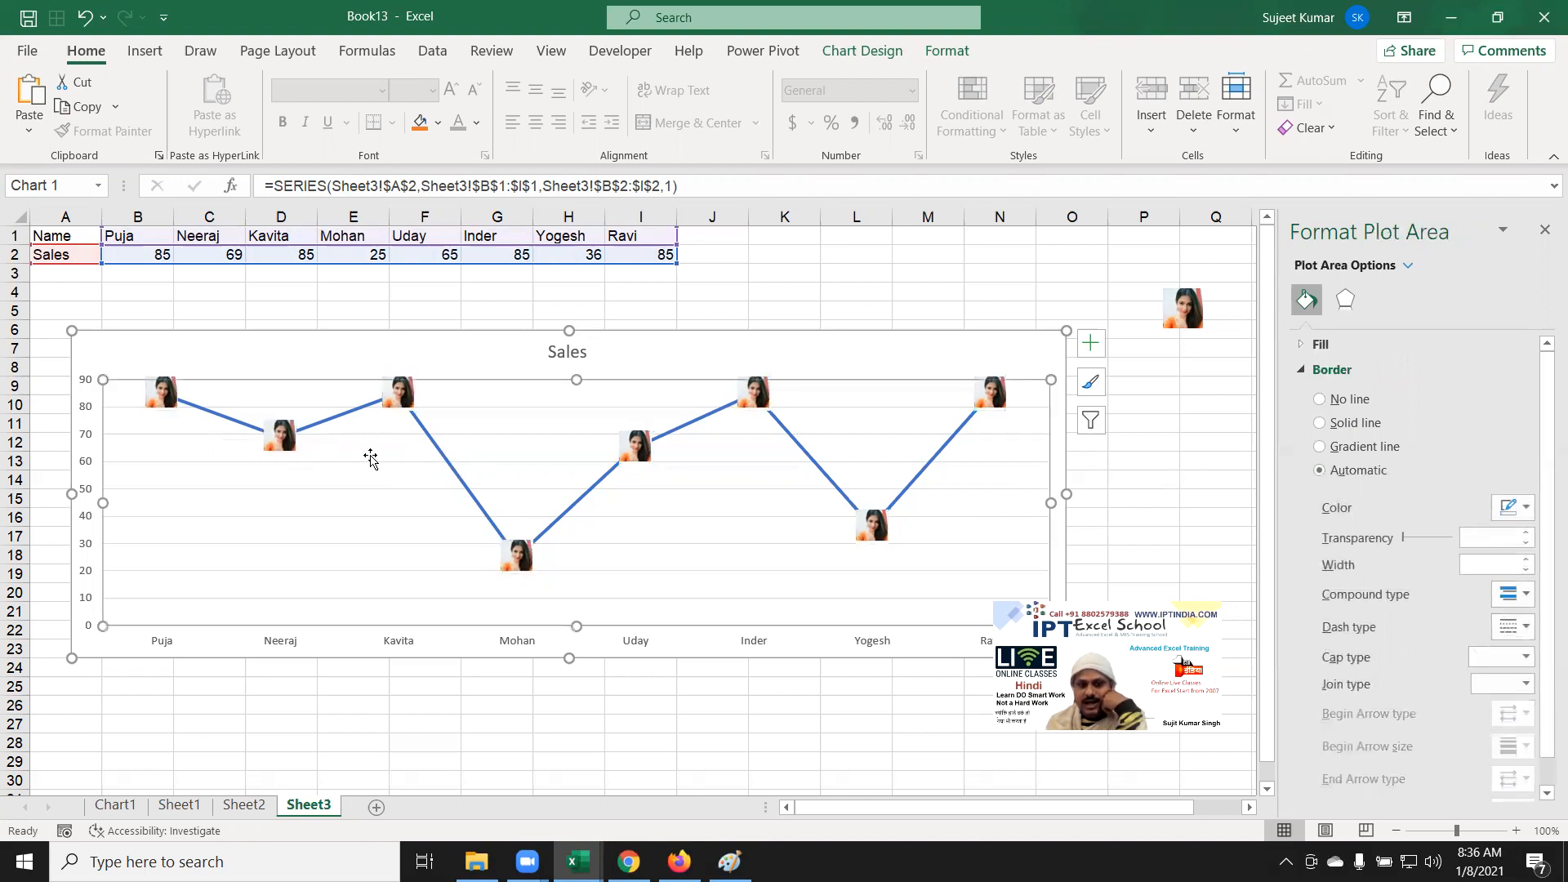
pyautogui.click(353, 418)
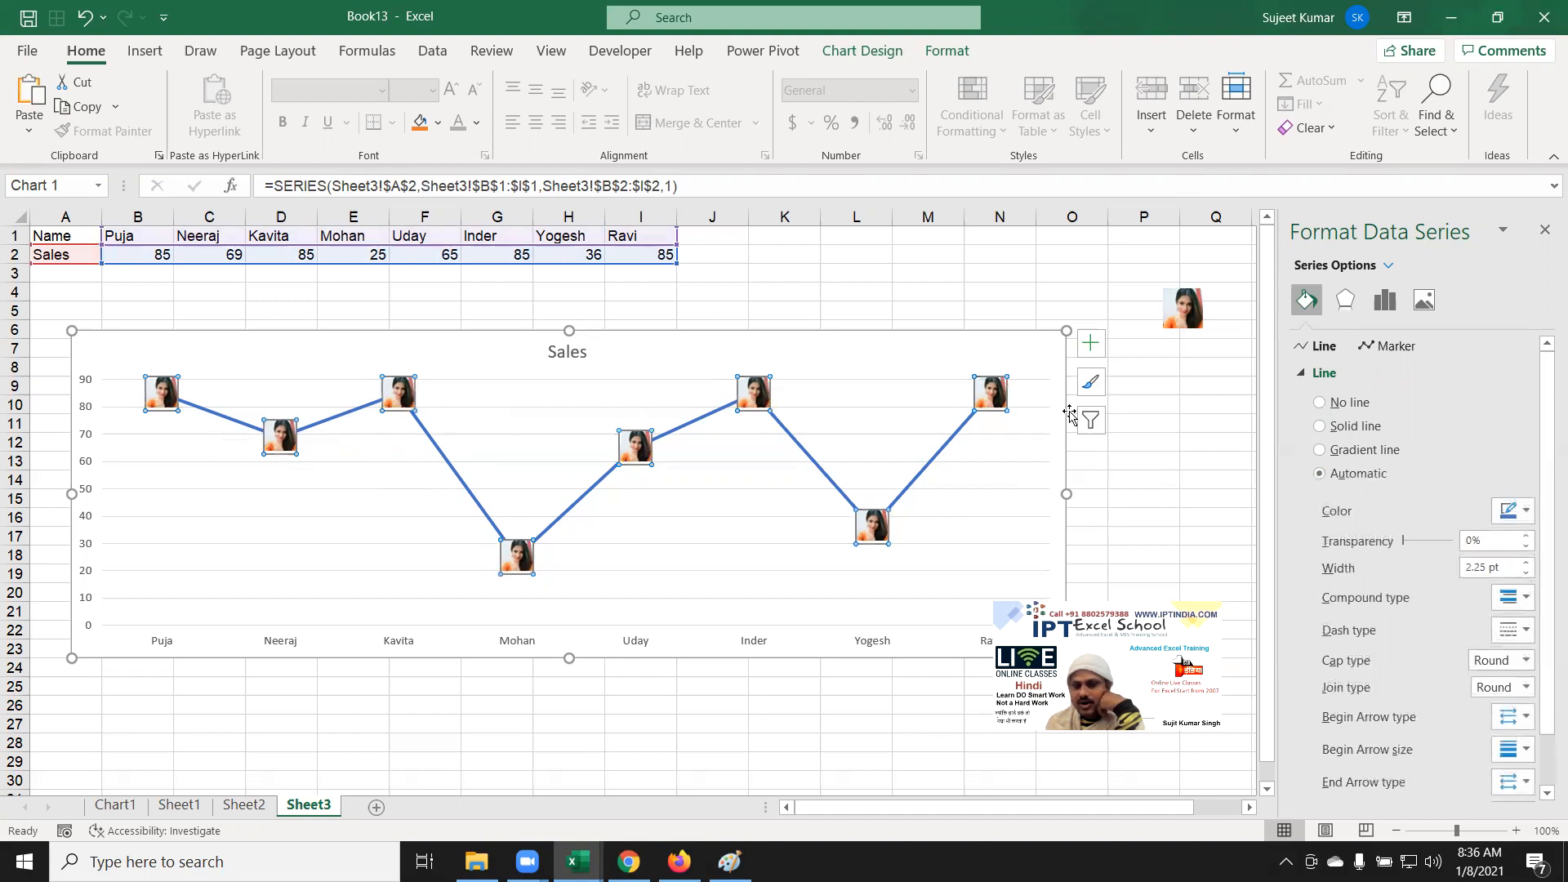
# Step: Set the Sales series line to No line, leaving only the photo markers
pyautogui.click(1333, 405)
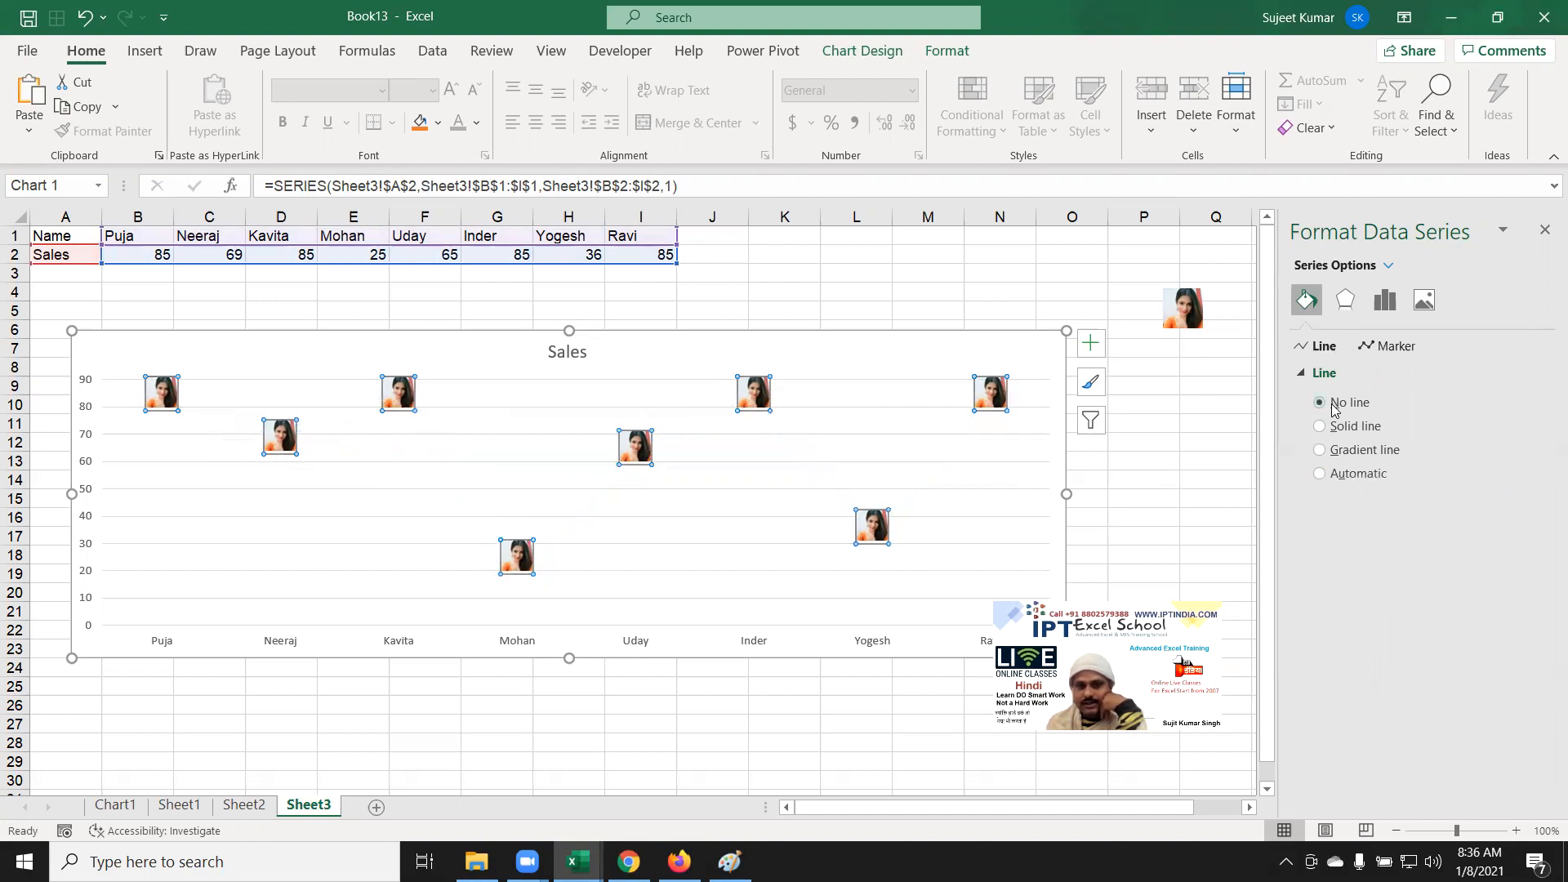
pyautogui.click(691, 517)
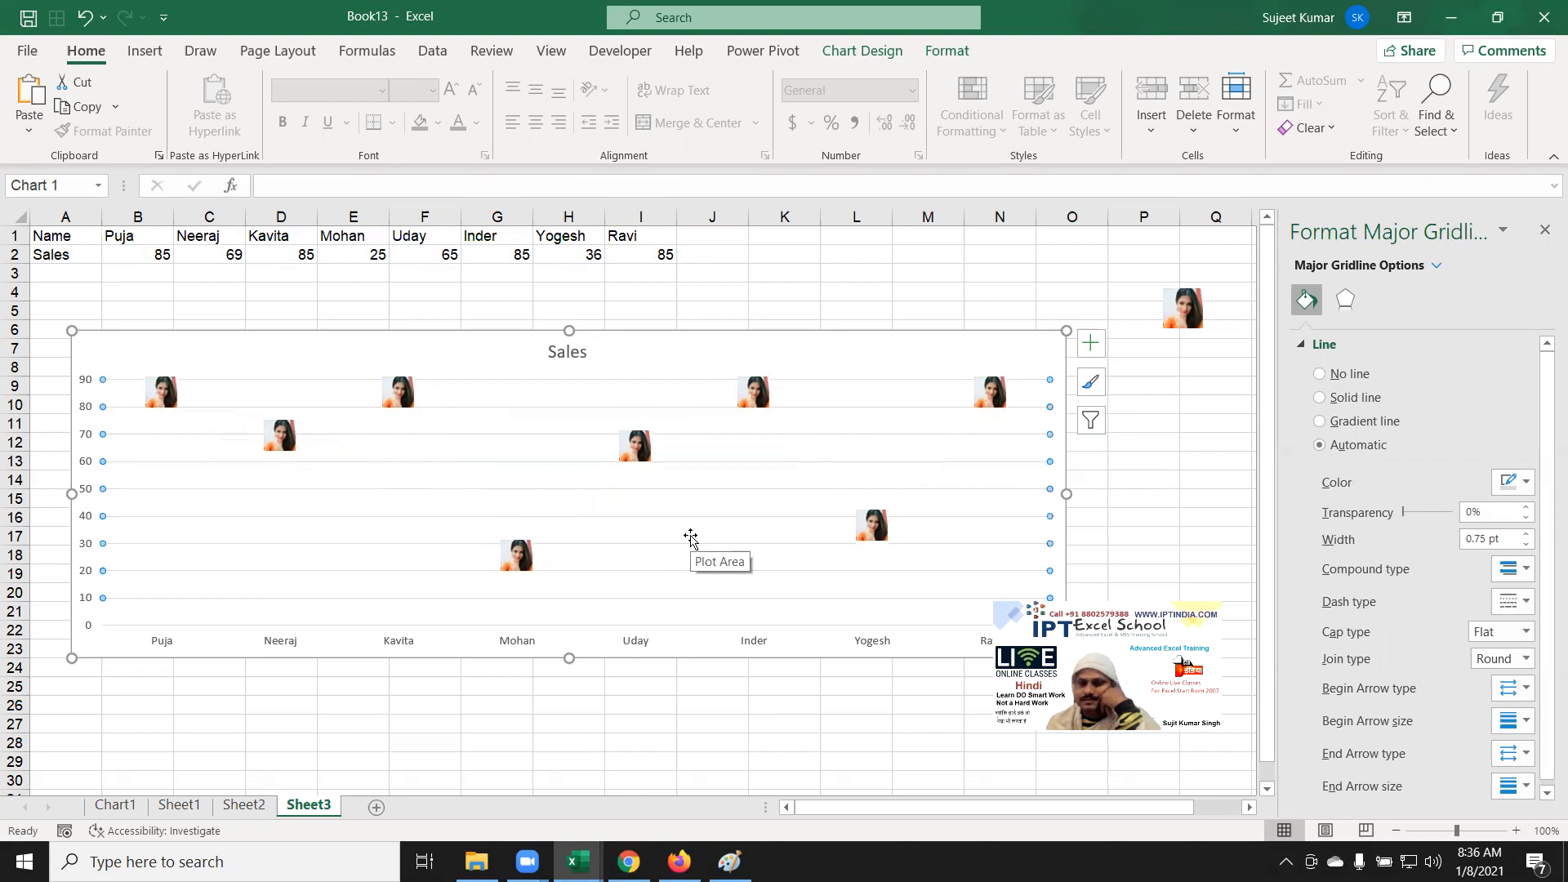
pyautogui.moveTo(514, 567)
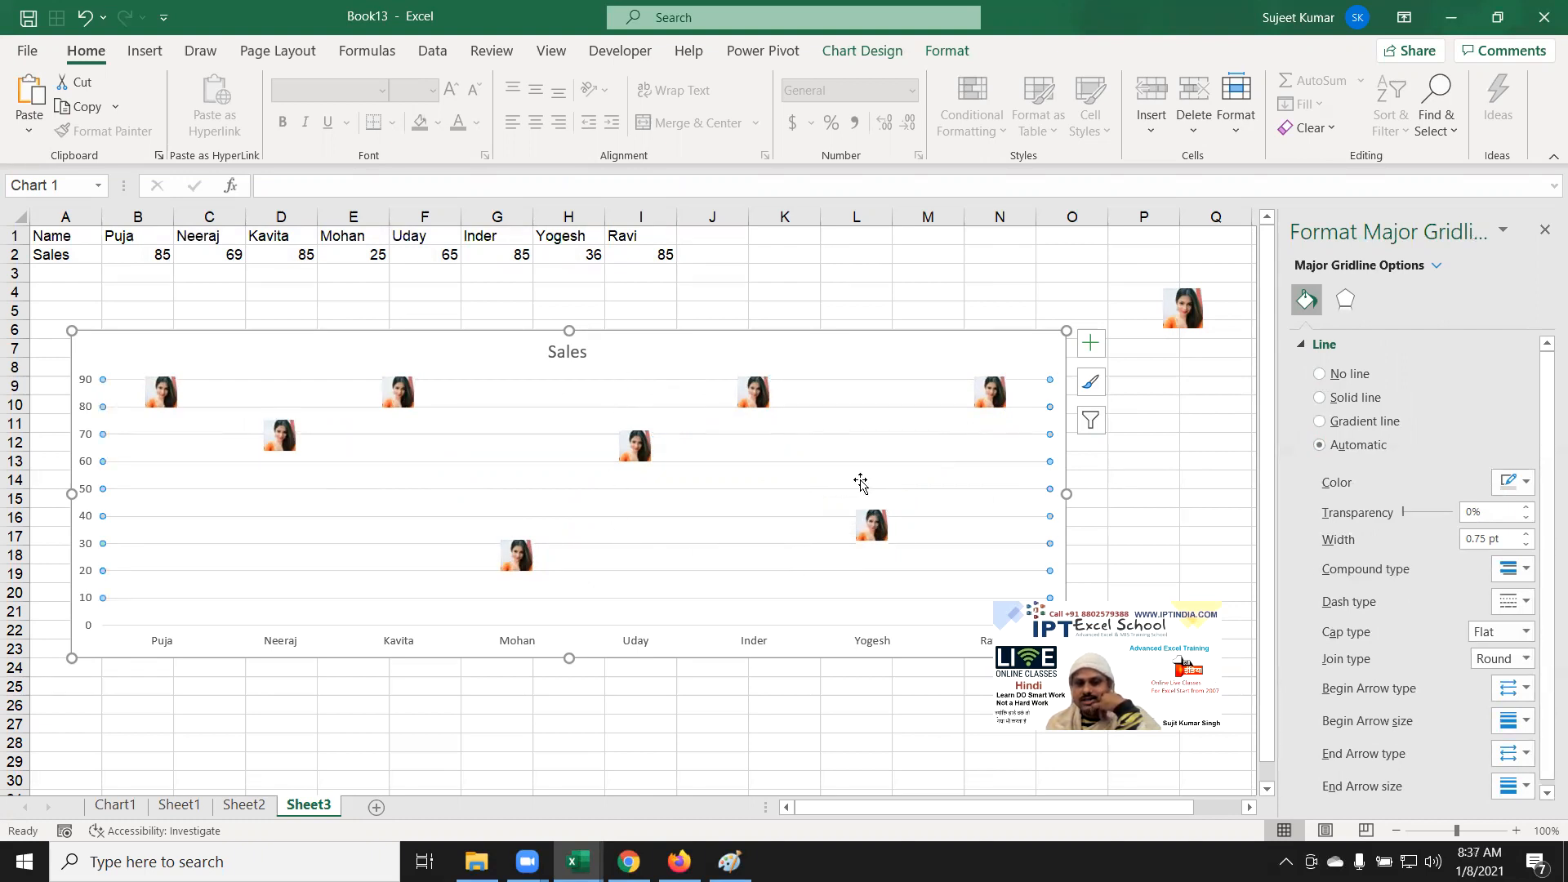
pyautogui.click(876, 553)
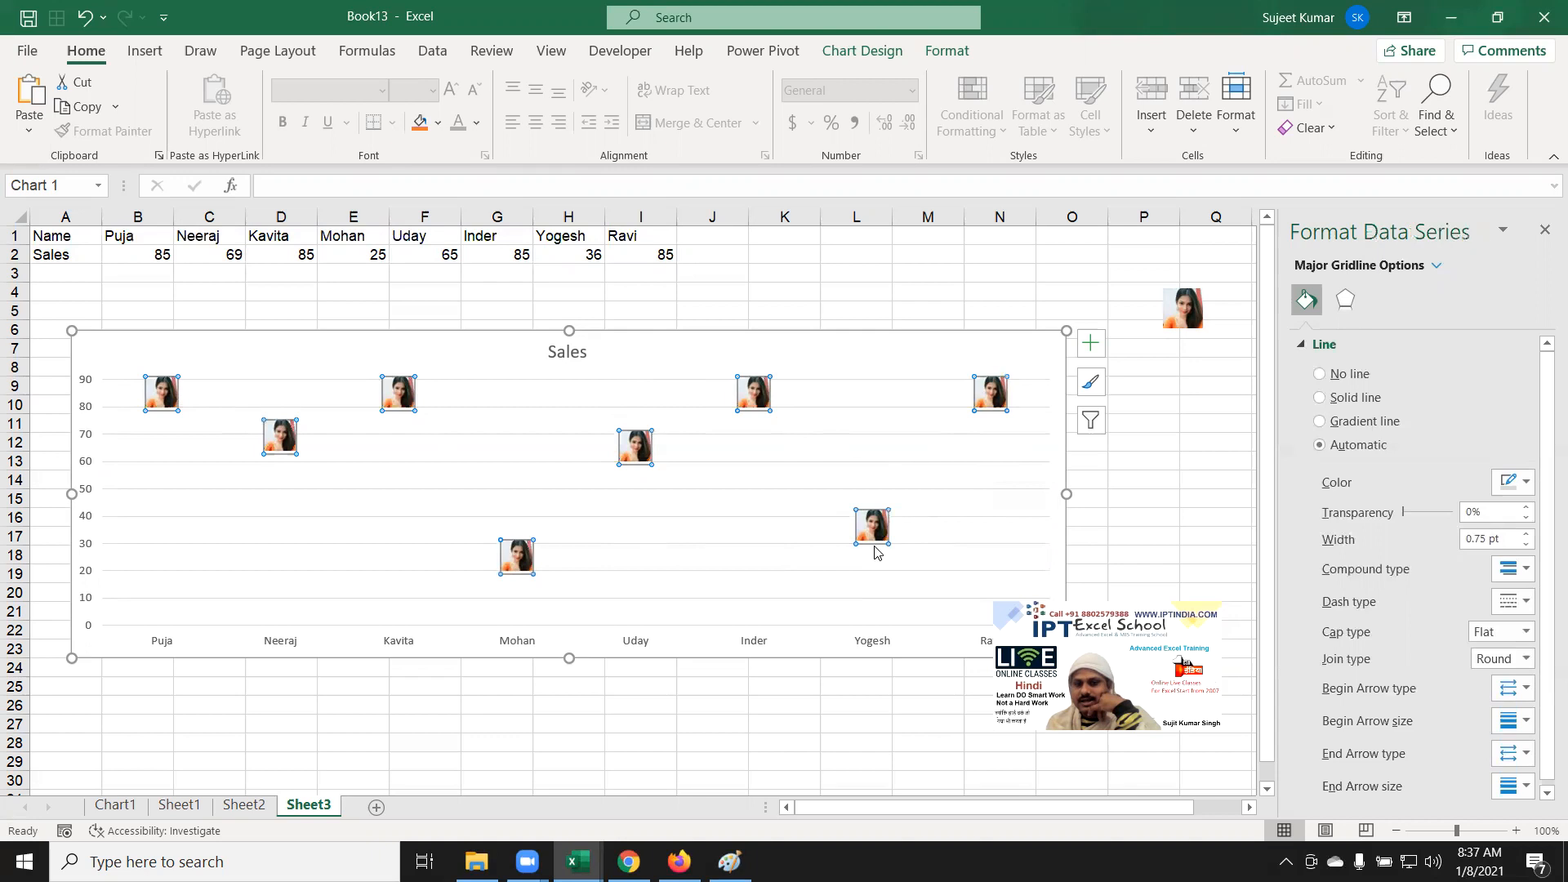
# Step: Add data labels to the Sales series markers
pyautogui.rightClick(868, 543)
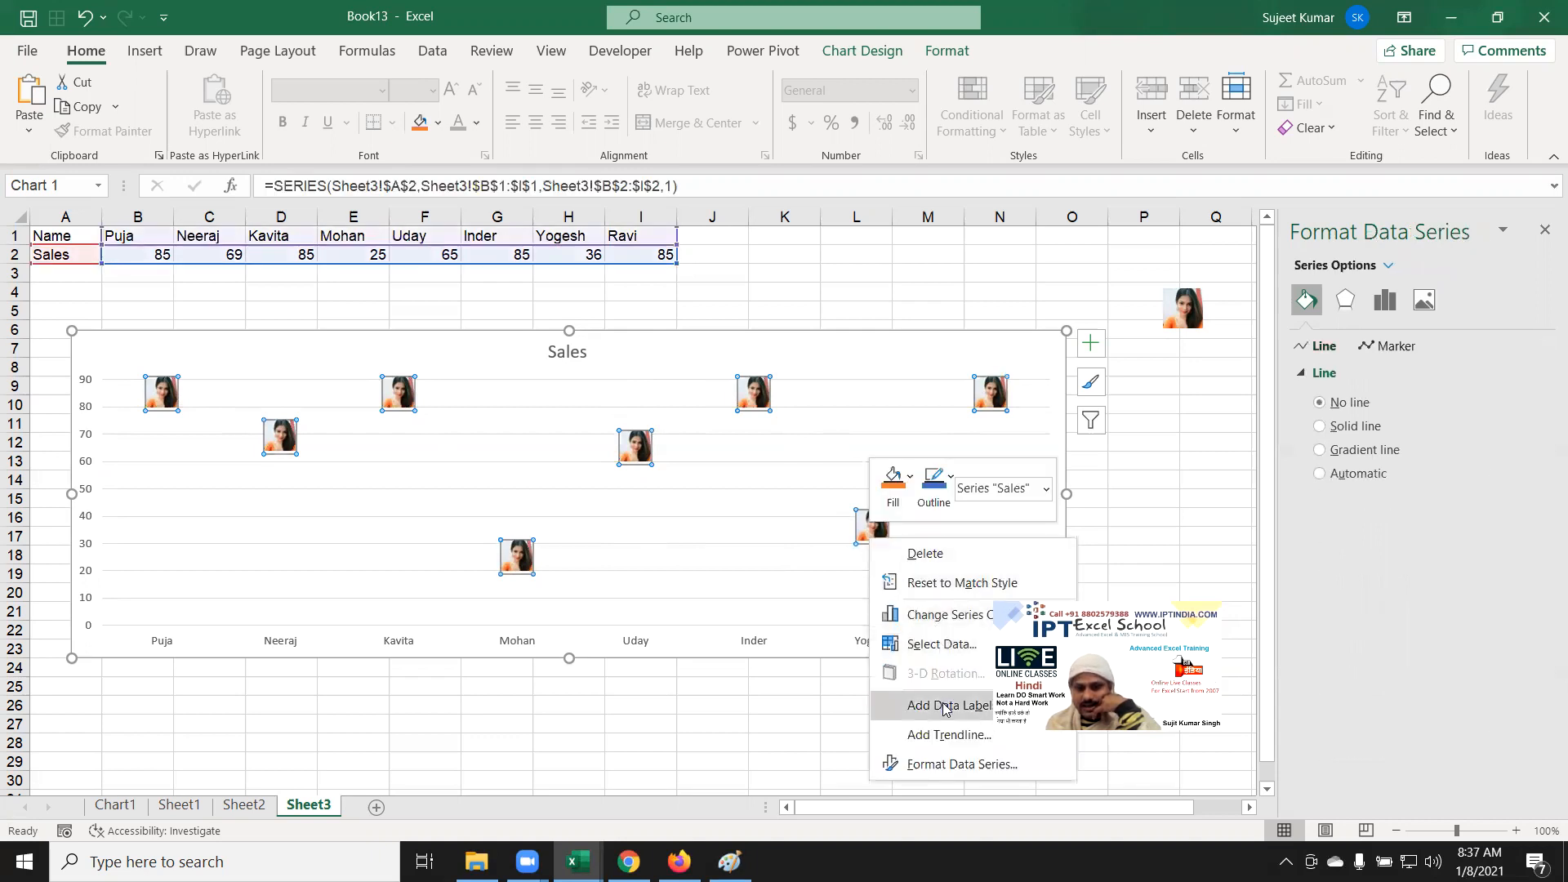
pyautogui.moveTo(948, 705)
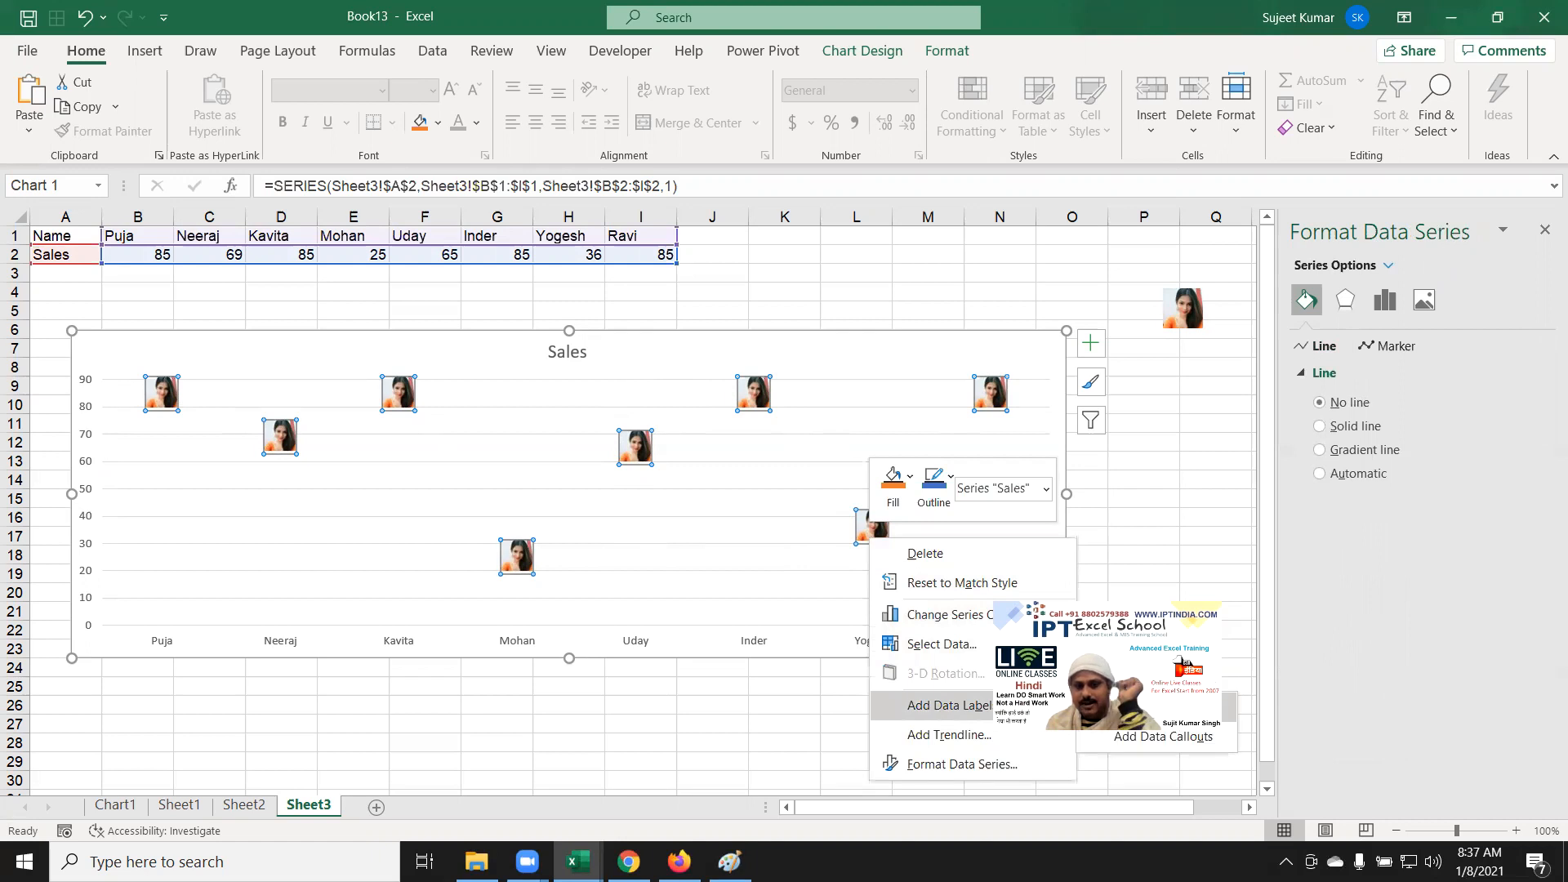
pyautogui.click(1135, 705)
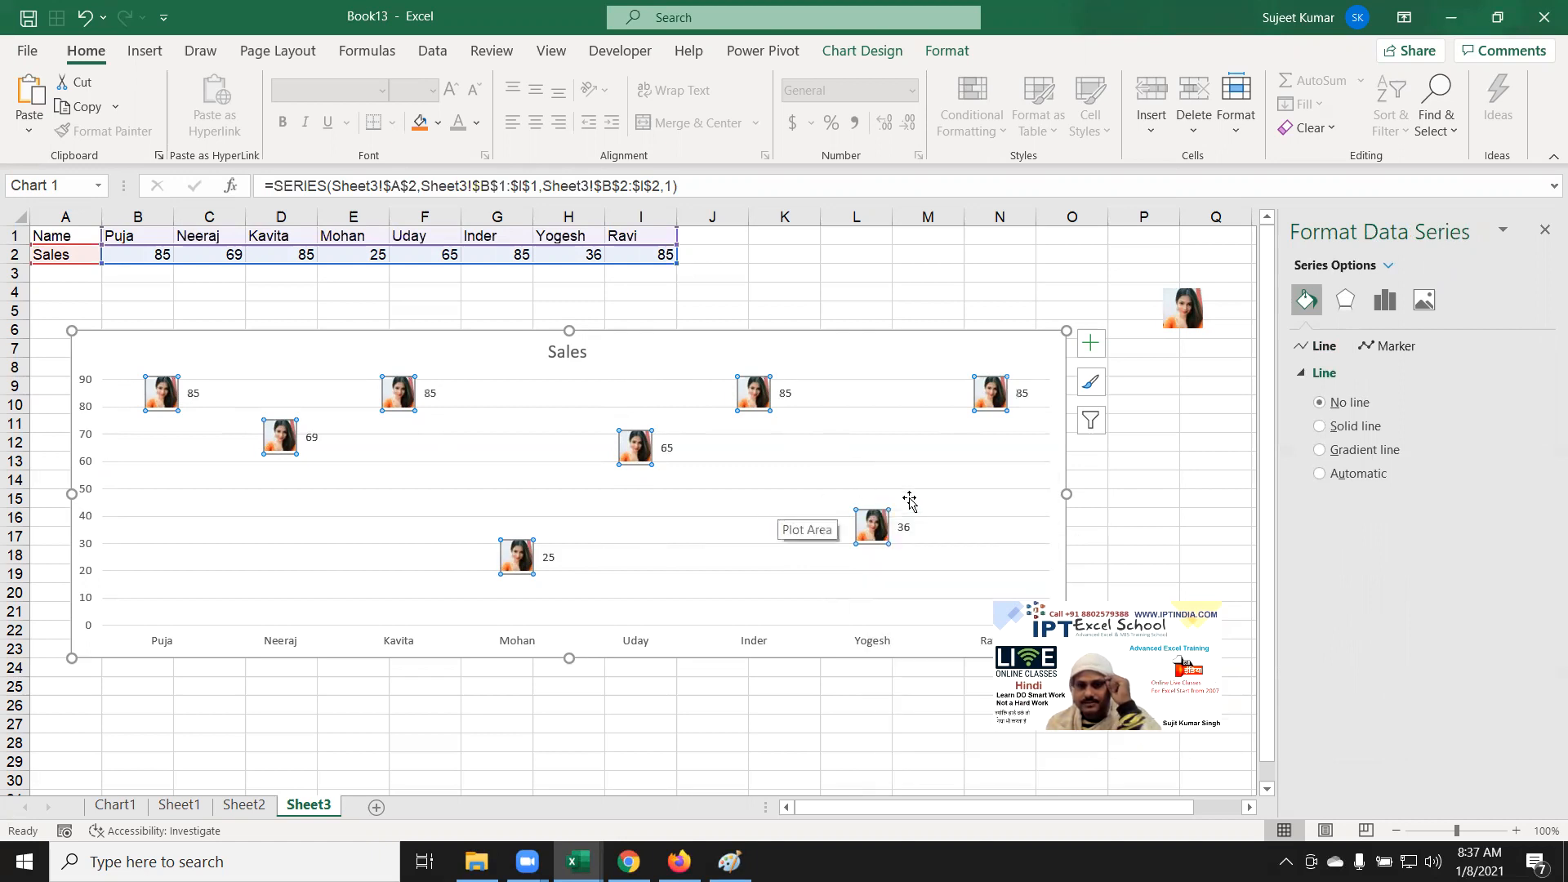
# Step: Make the labels show each person's category name alongside the sales value
pyautogui.click(1027, 390)
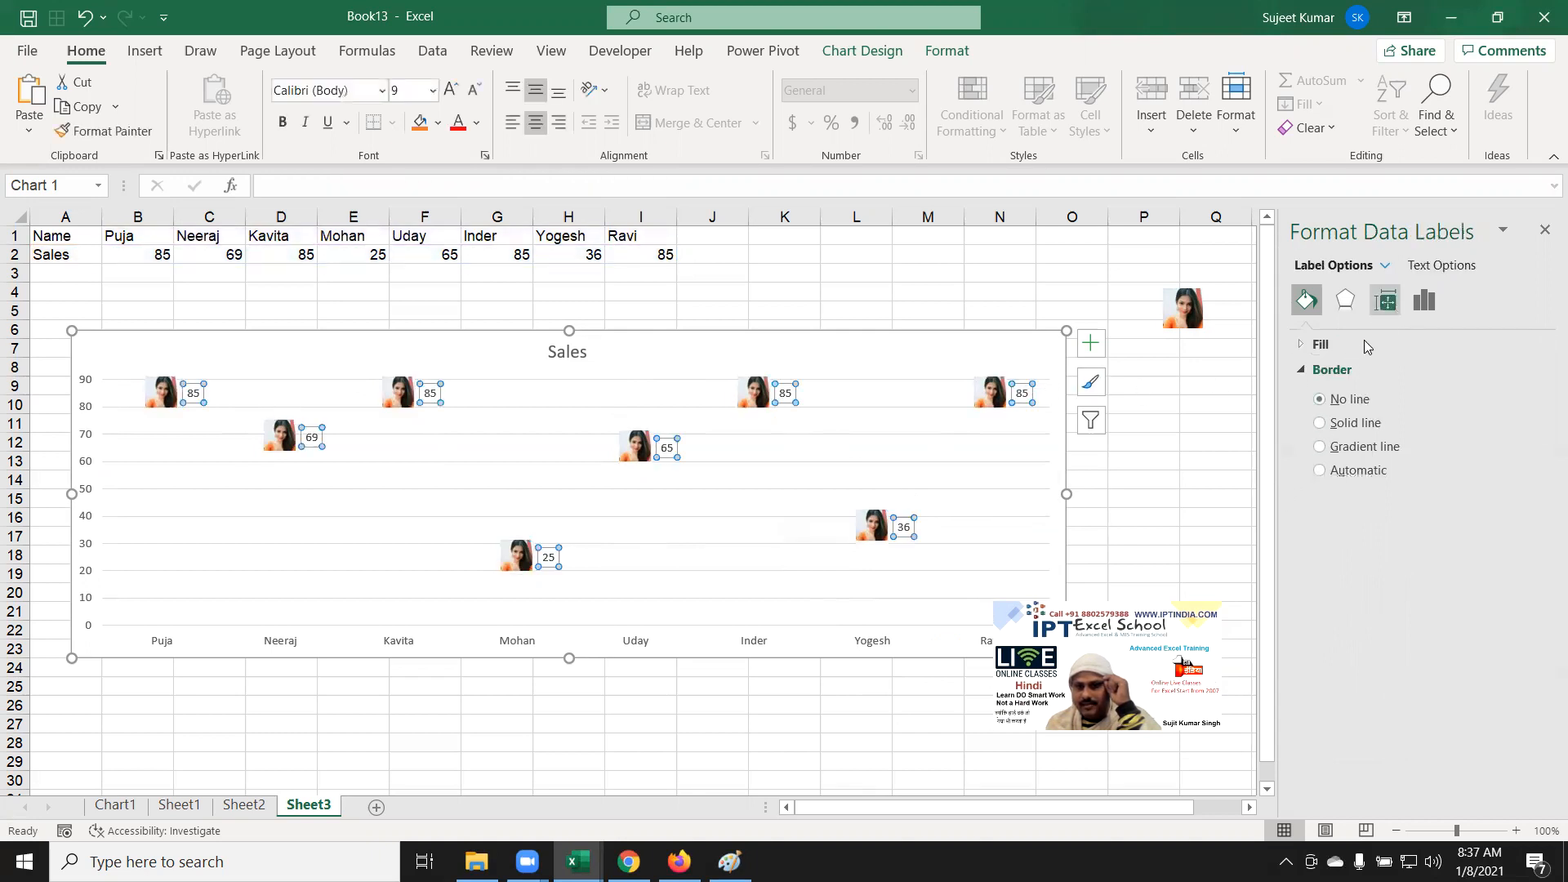
pyautogui.click(1425, 300)
pyautogui.click(1323, 345)
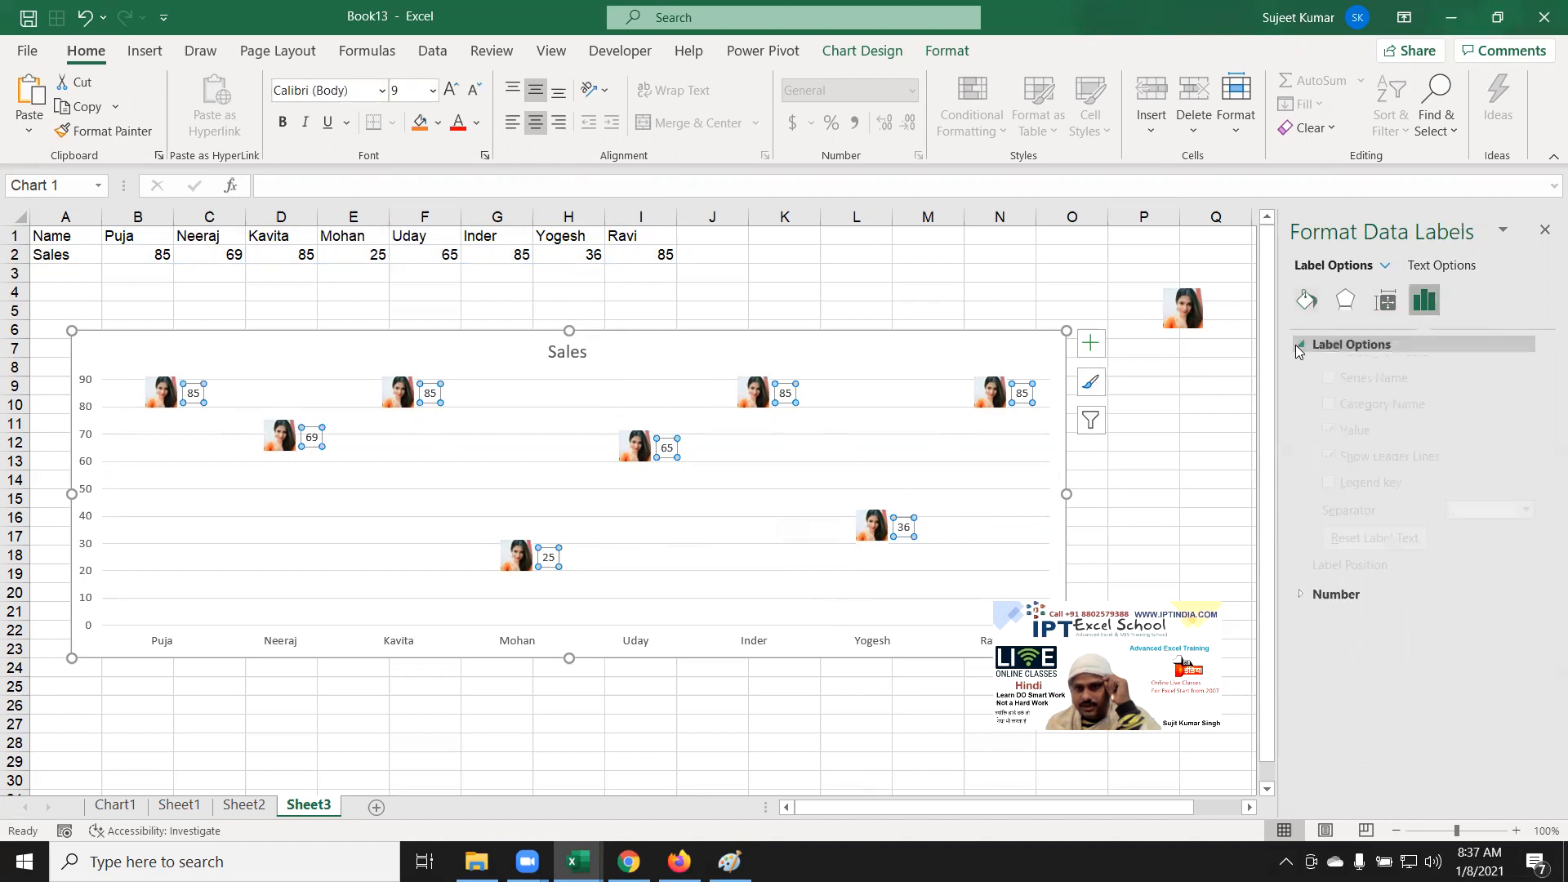
pyautogui.click(1329, 415)
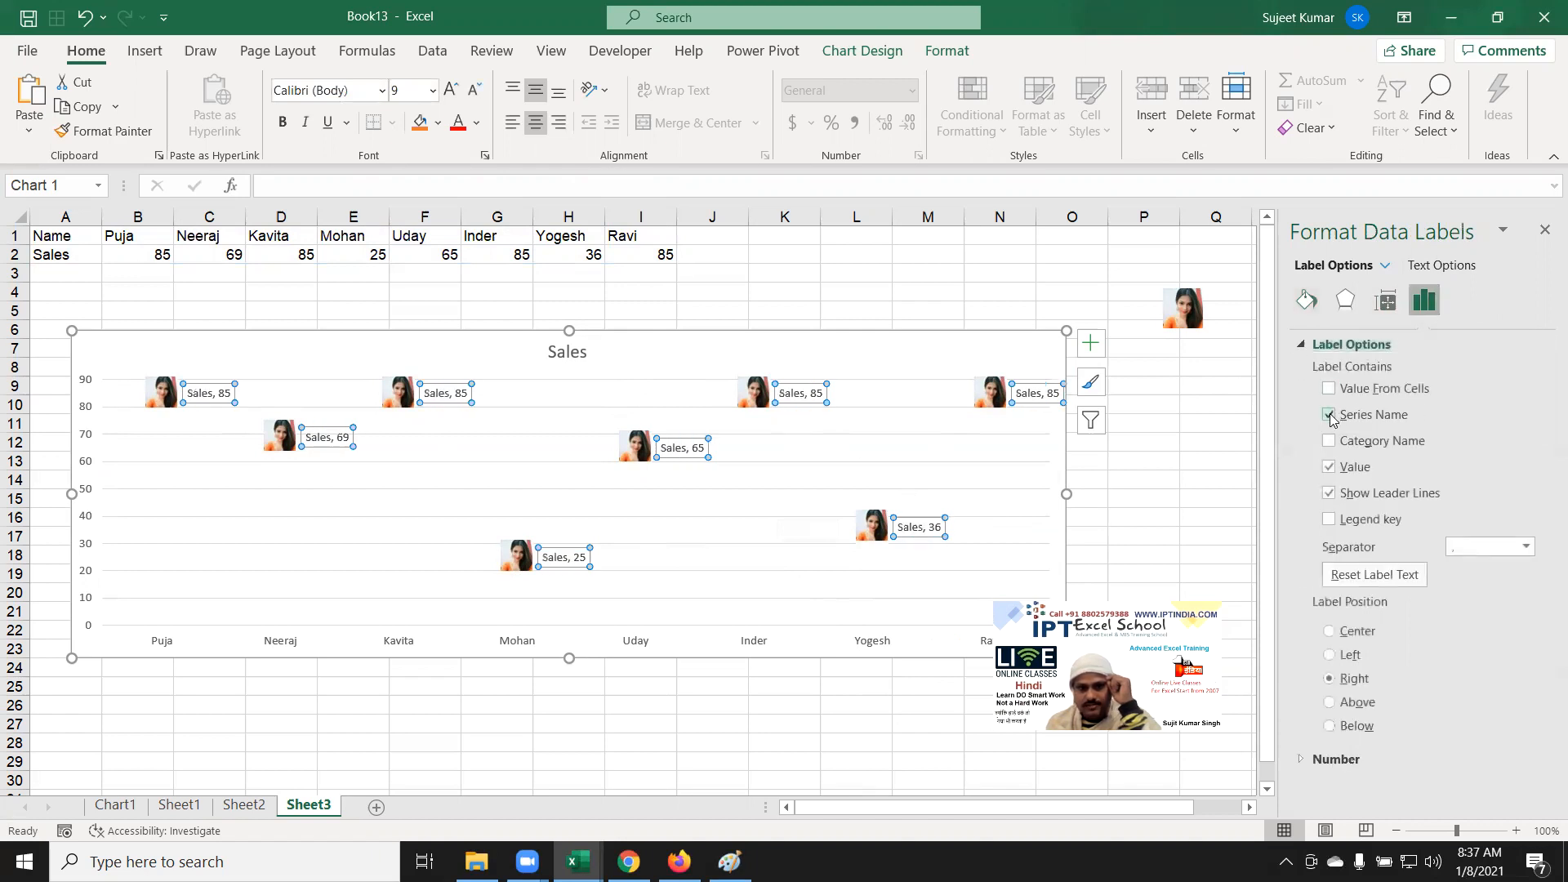
pyautogui.click(1328, 415)
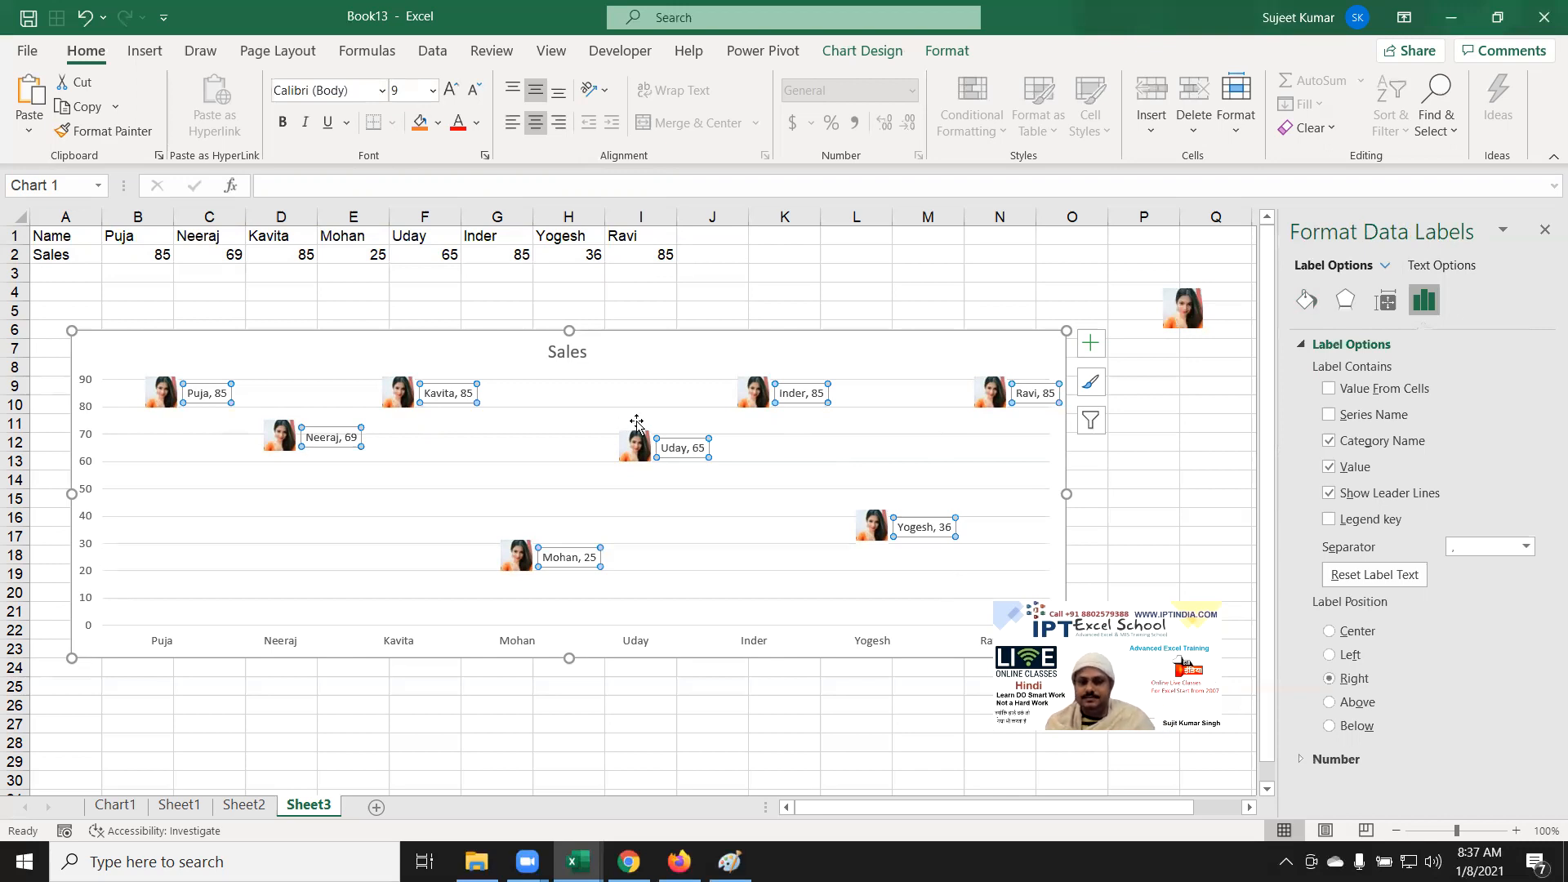
pyautogui.click(756, 403)
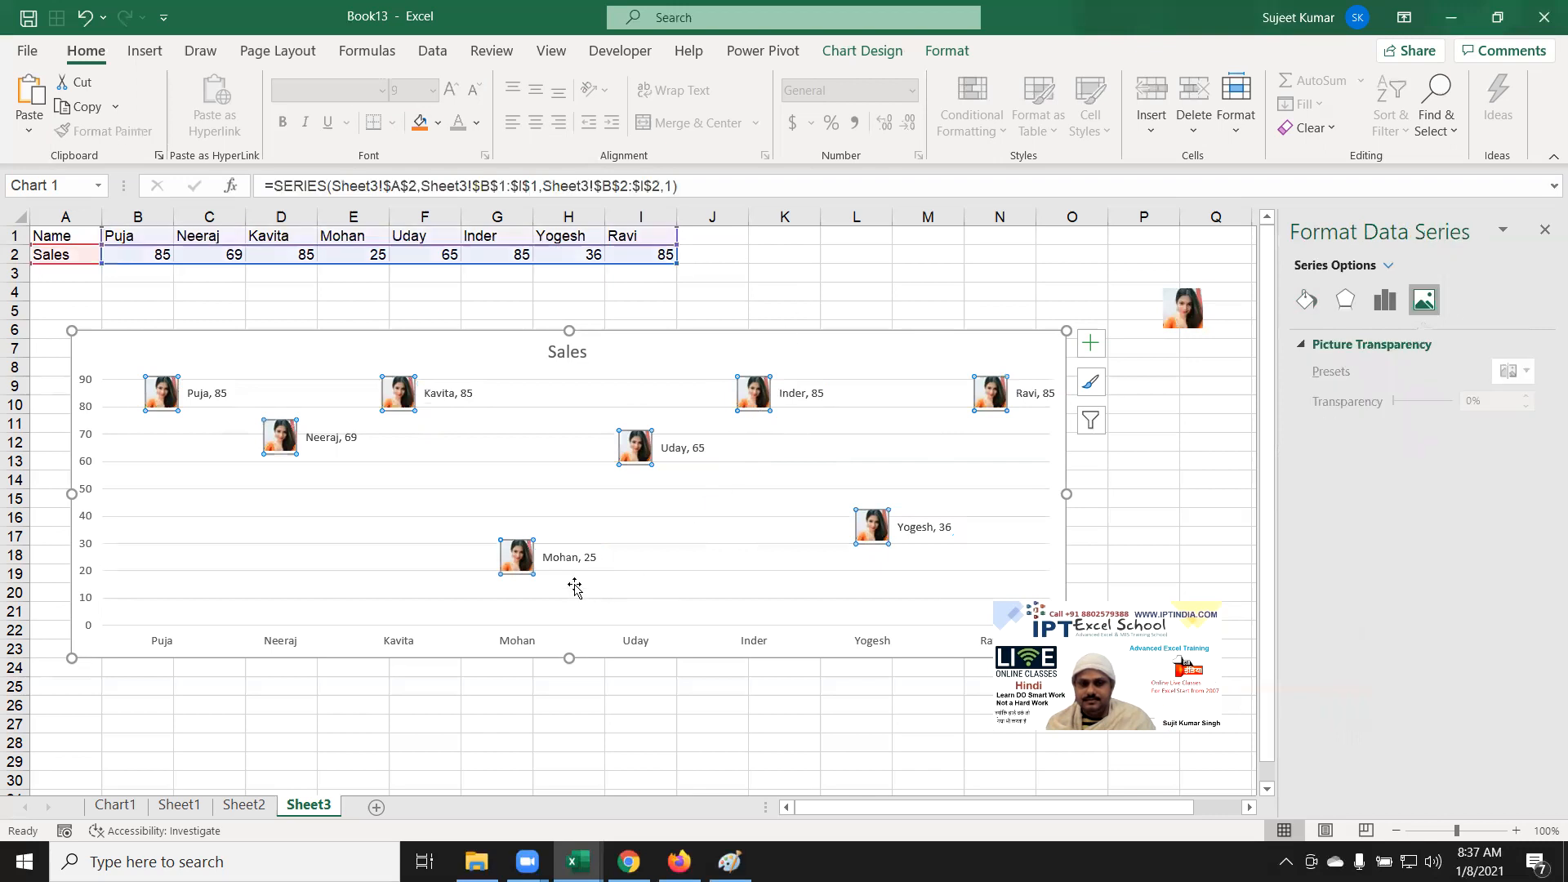
pyautogui.click(850, 295)
pyautogui.click(275, 346)
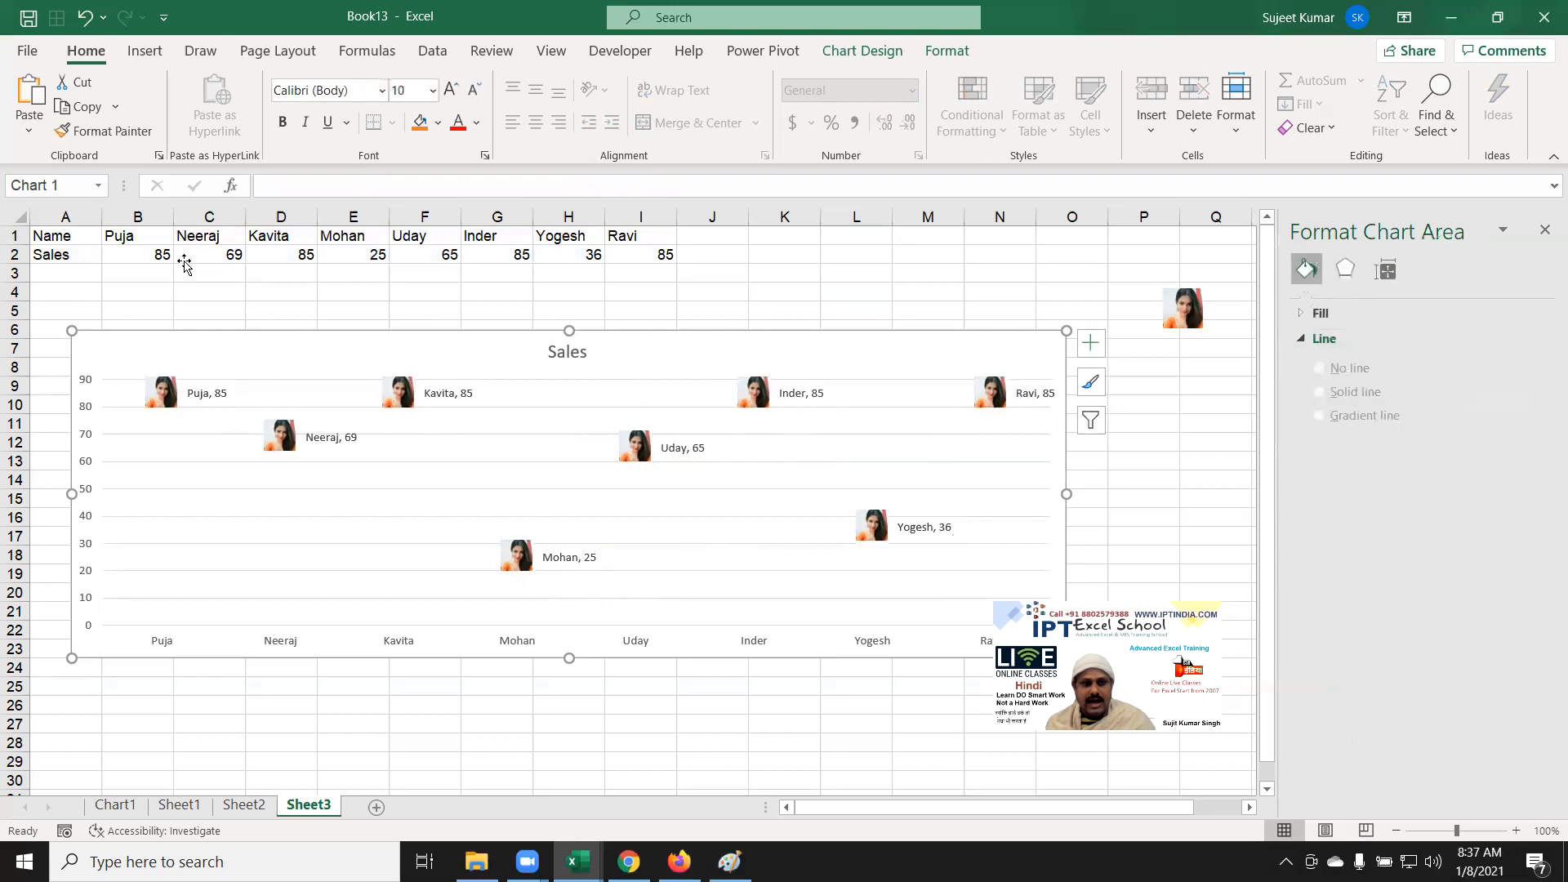
pyautogui.click(75, 233)
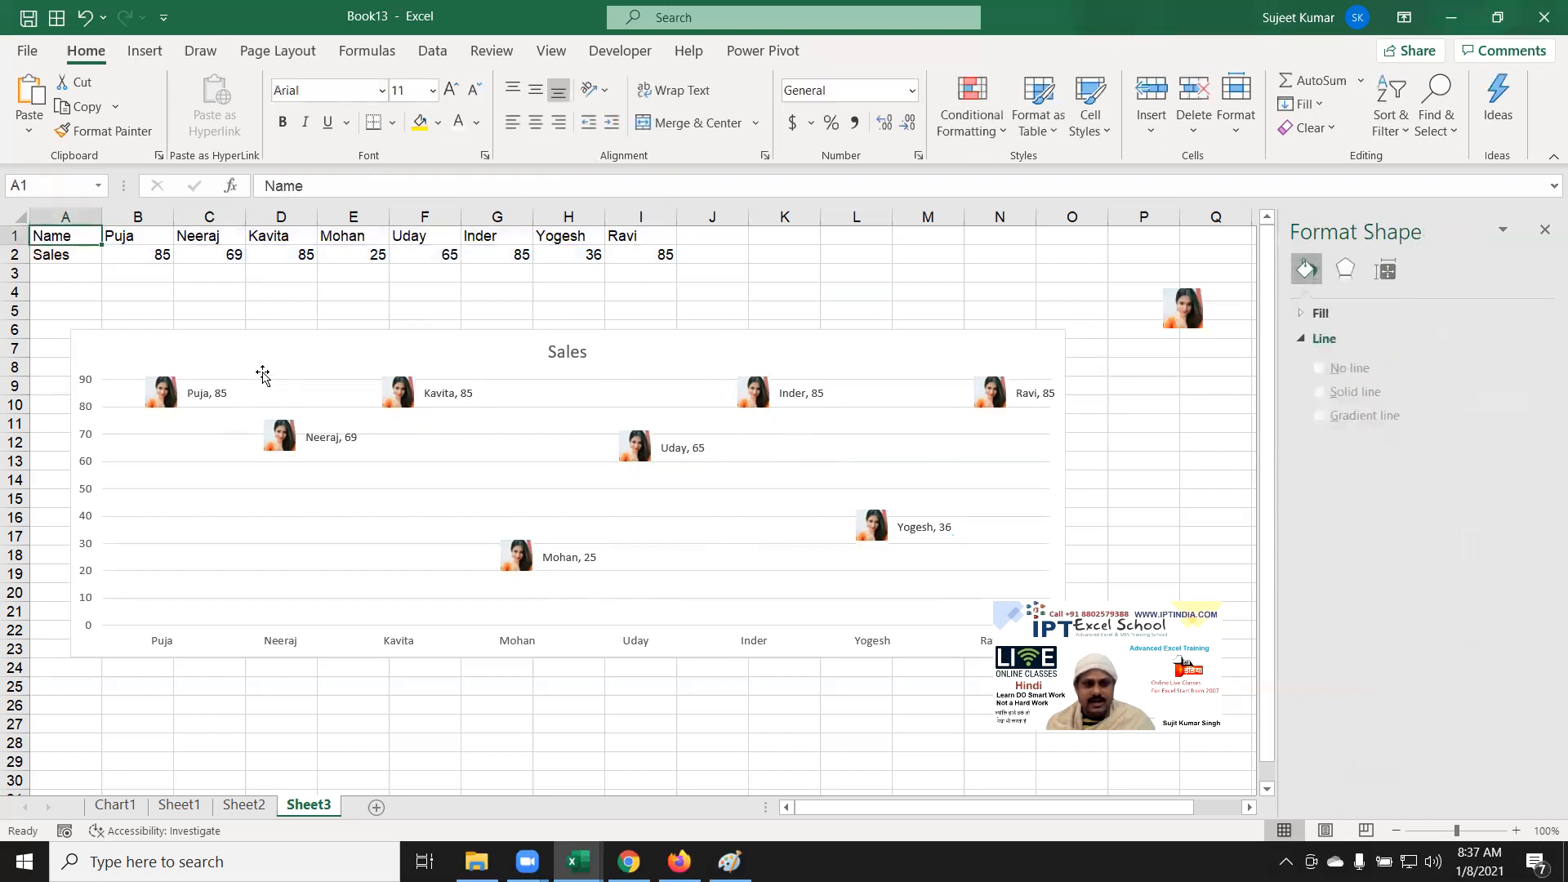
# Step: Give the Sales series a solid line joining the photo markers again
pyautogui.click(406, 397)
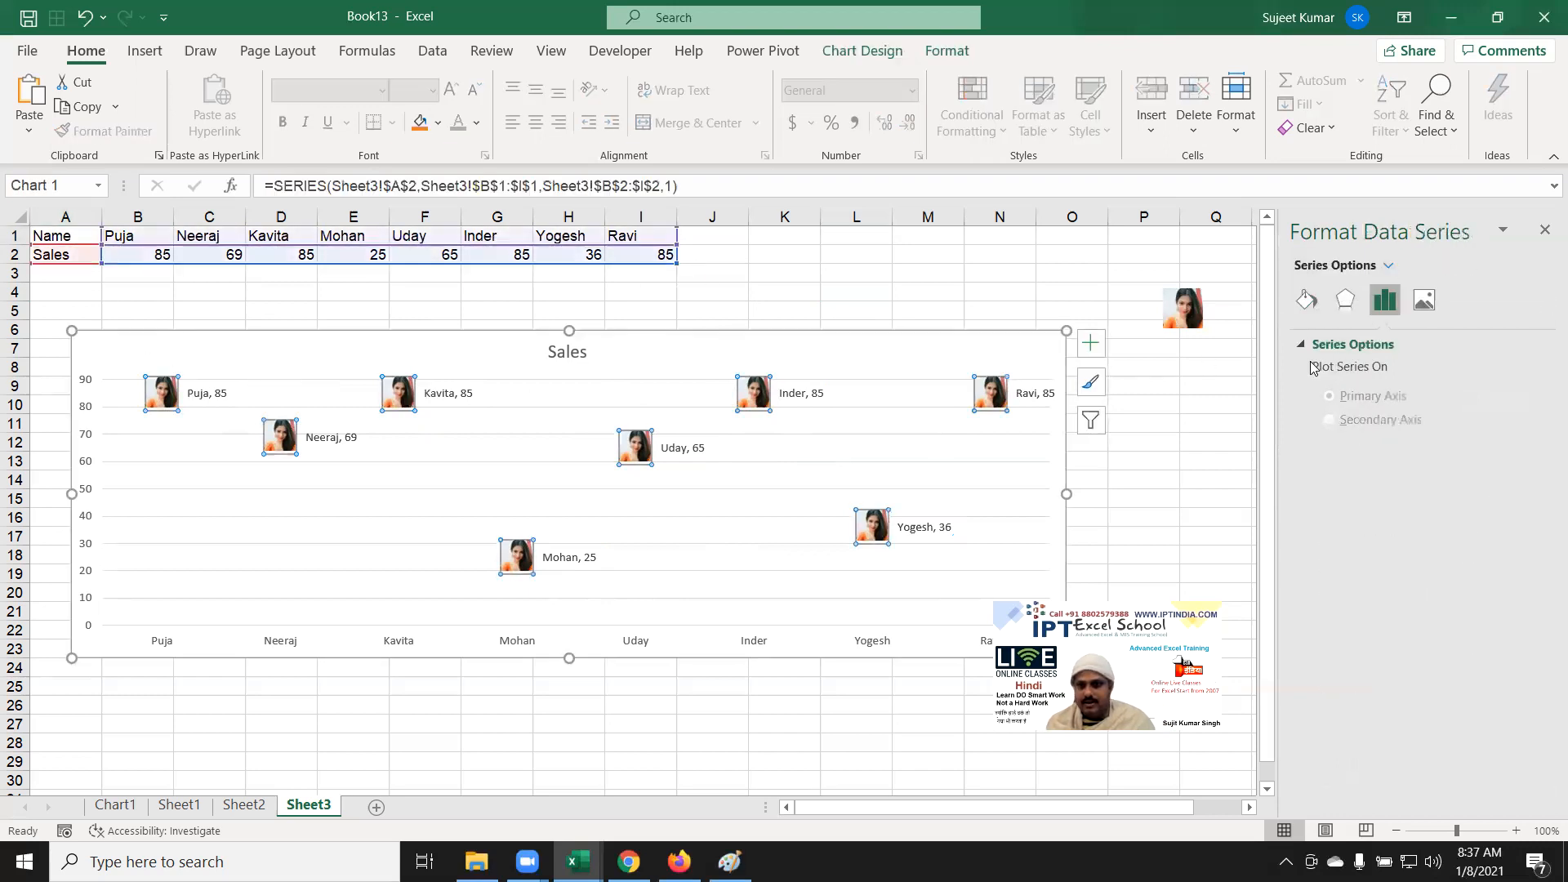
pyautogui.click(1425, 301)
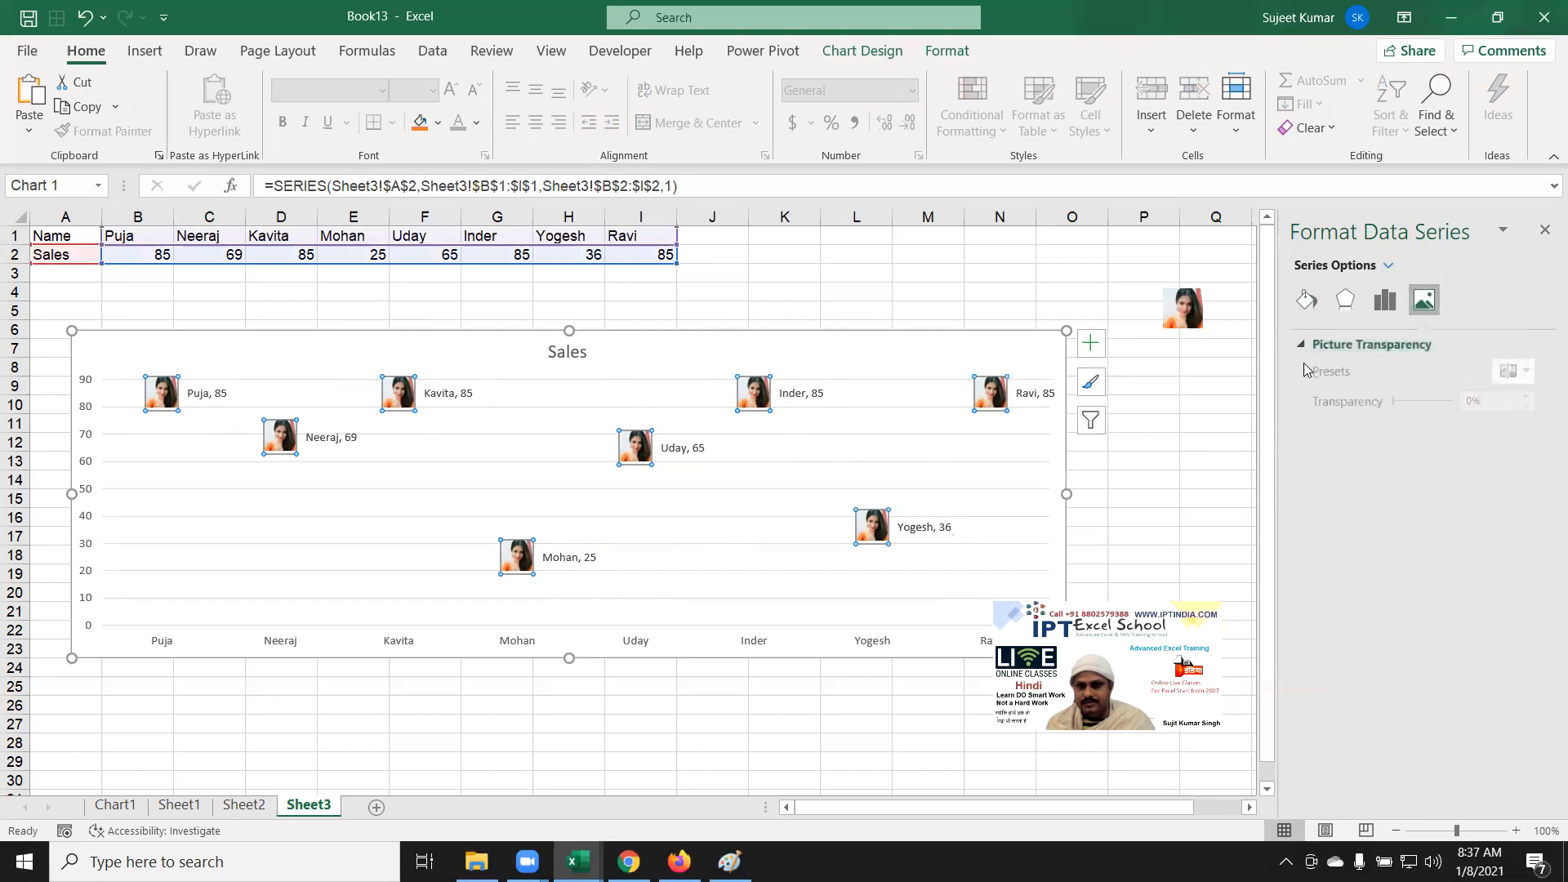
pyautogui.click(1299, 307)
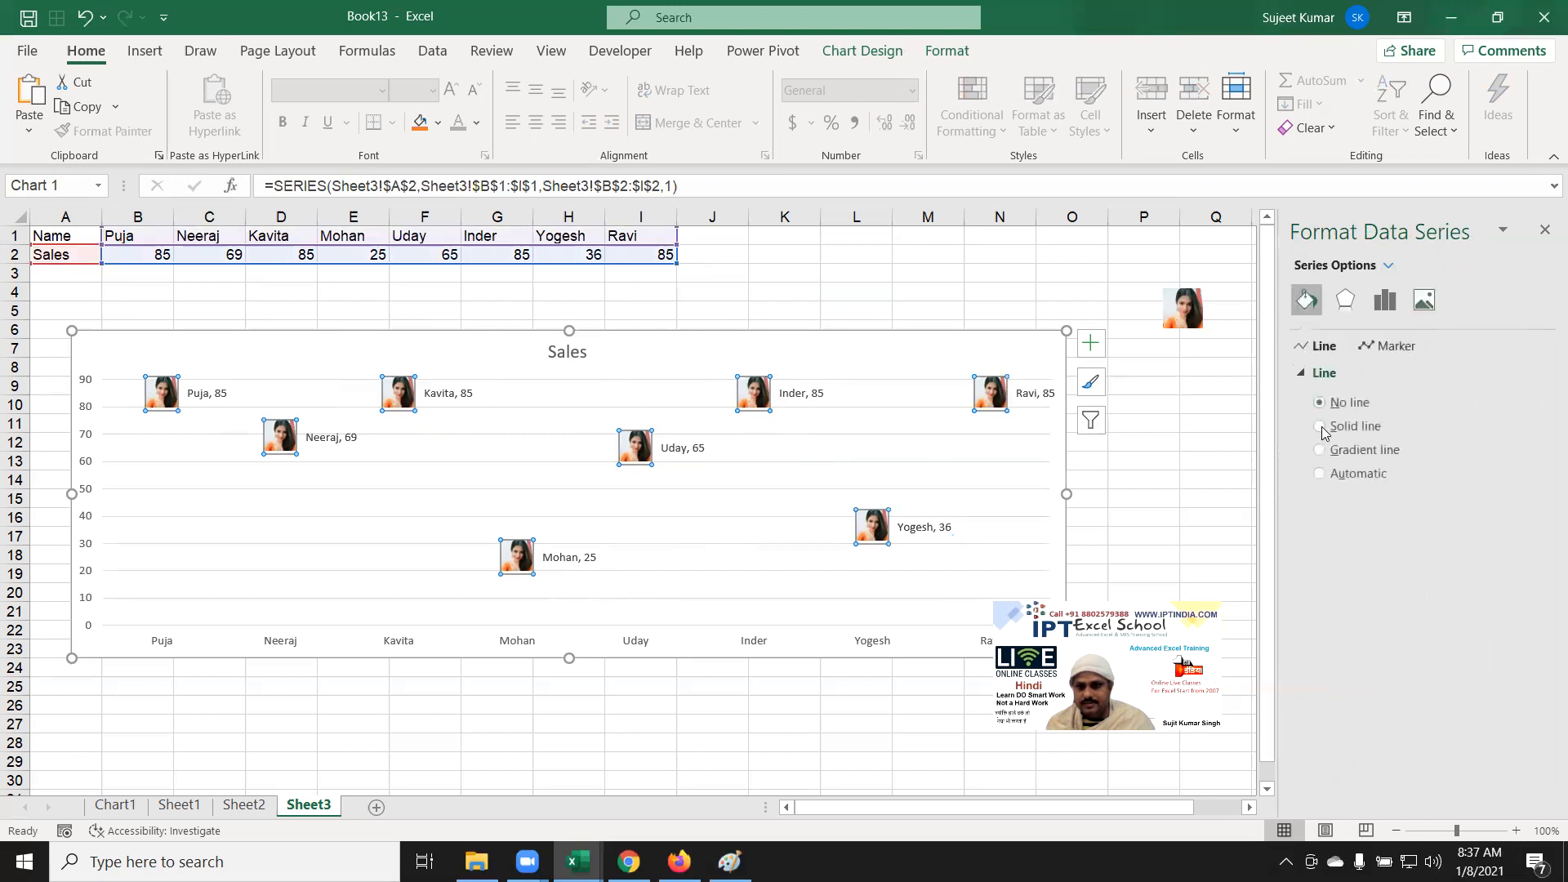
pyautogui.click(1321, 427)
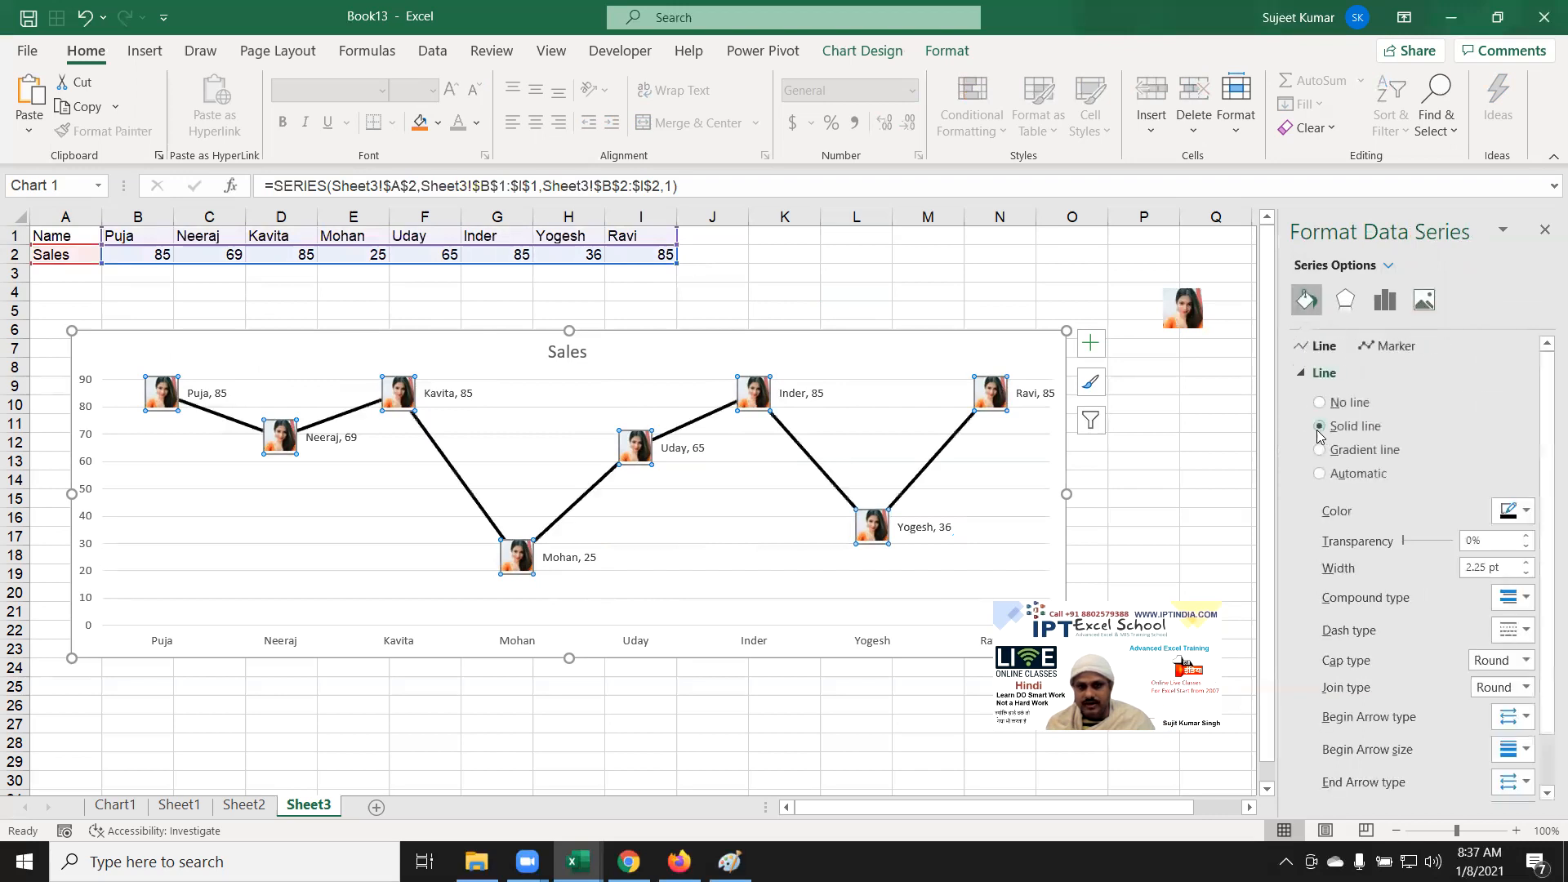
pyautogui.click(1089, 474)
# Step: Check the source data A1:I2, then reopen the Sales series' line settings
pyautogui.click(86, 236)
pyautogui.moveTo(86, 236); pyautogui.dragTo(654, 255)
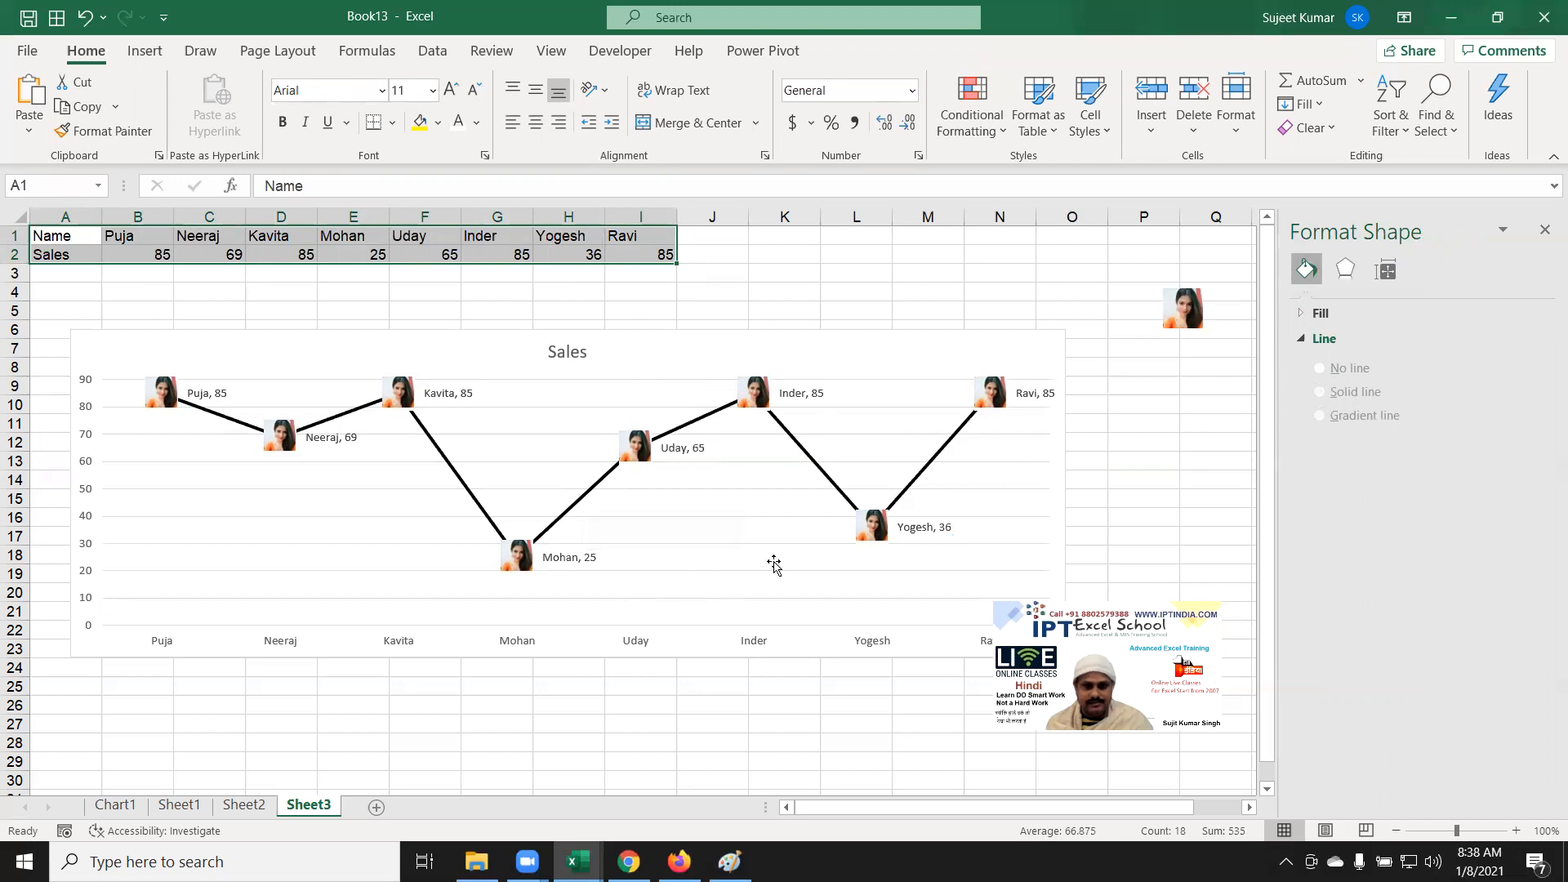
pyautogui.click(841, 494)
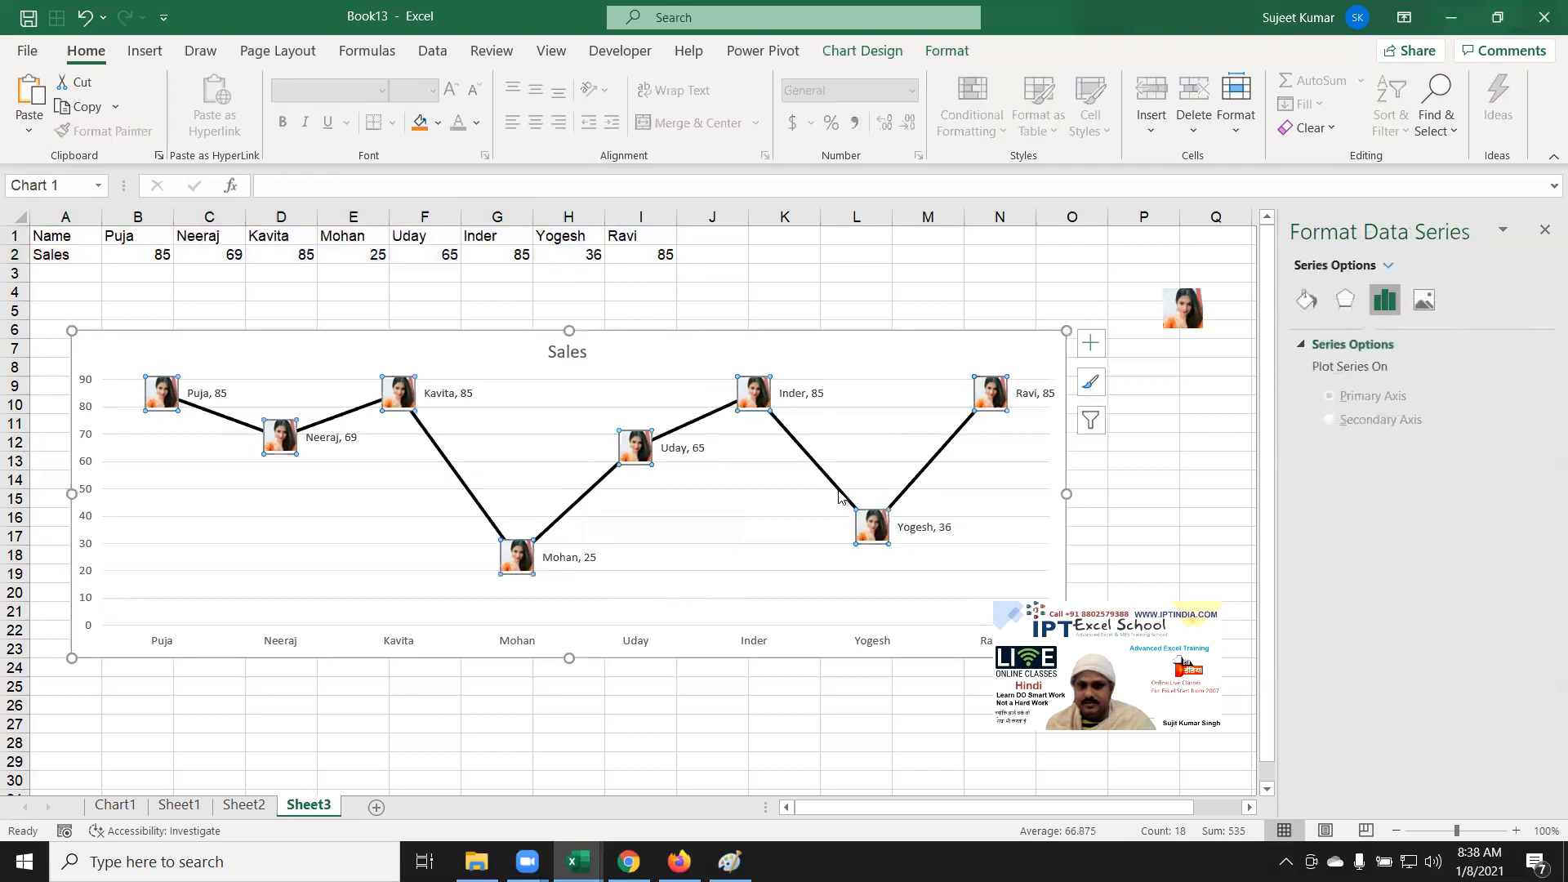
pyautogui.click(347, 272)
pyautogui.moveTo(60, 231); pyautogui.dragTo(642, 236)
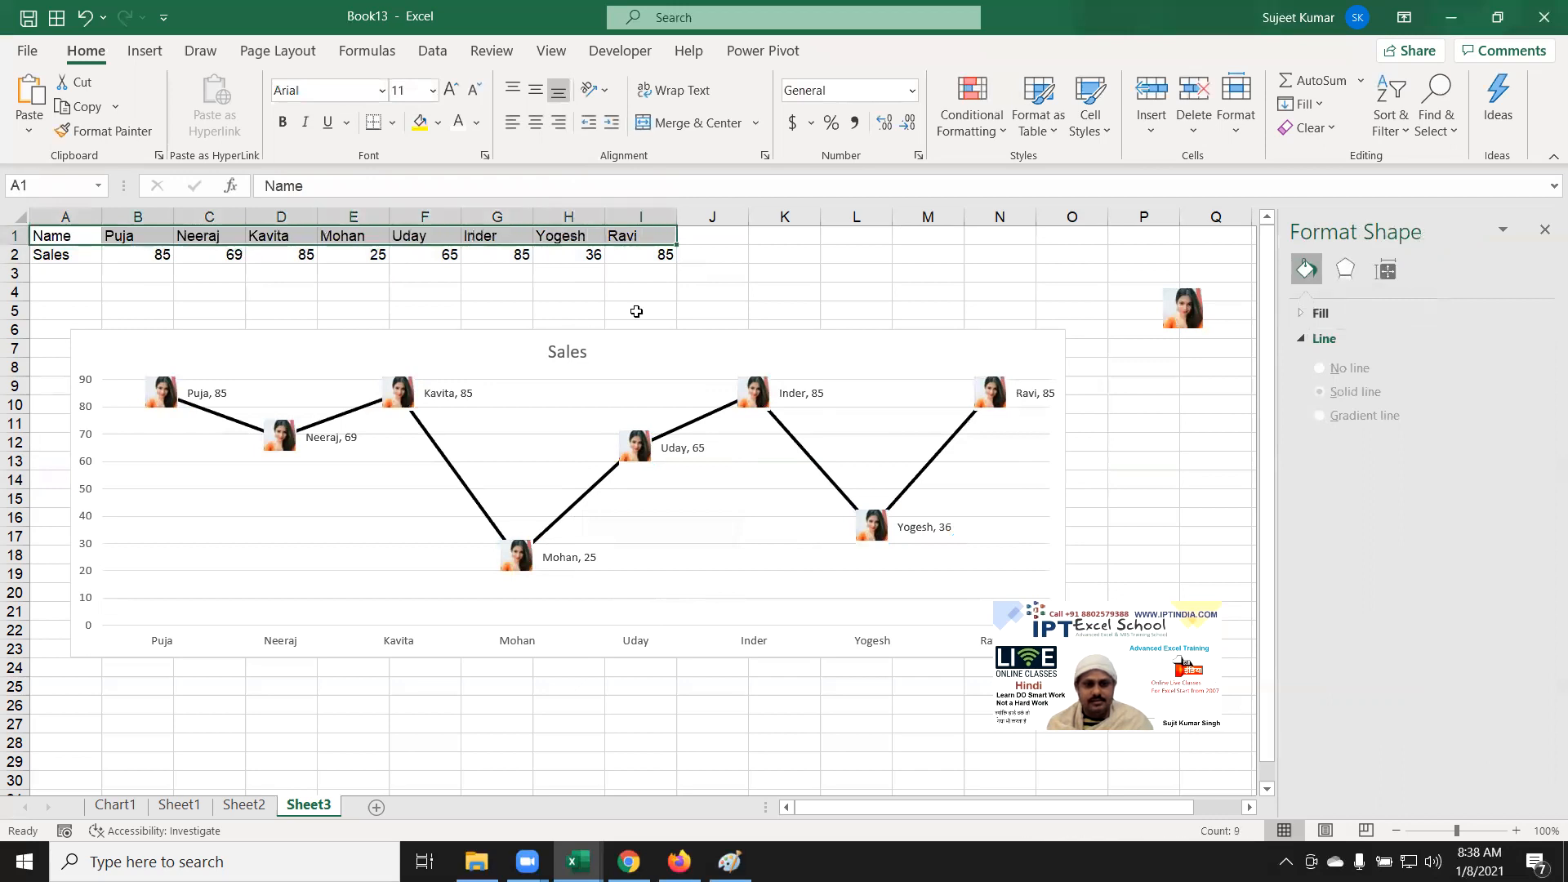
pyautogui.click(580, 502)
pyautogui.click(580, 502)
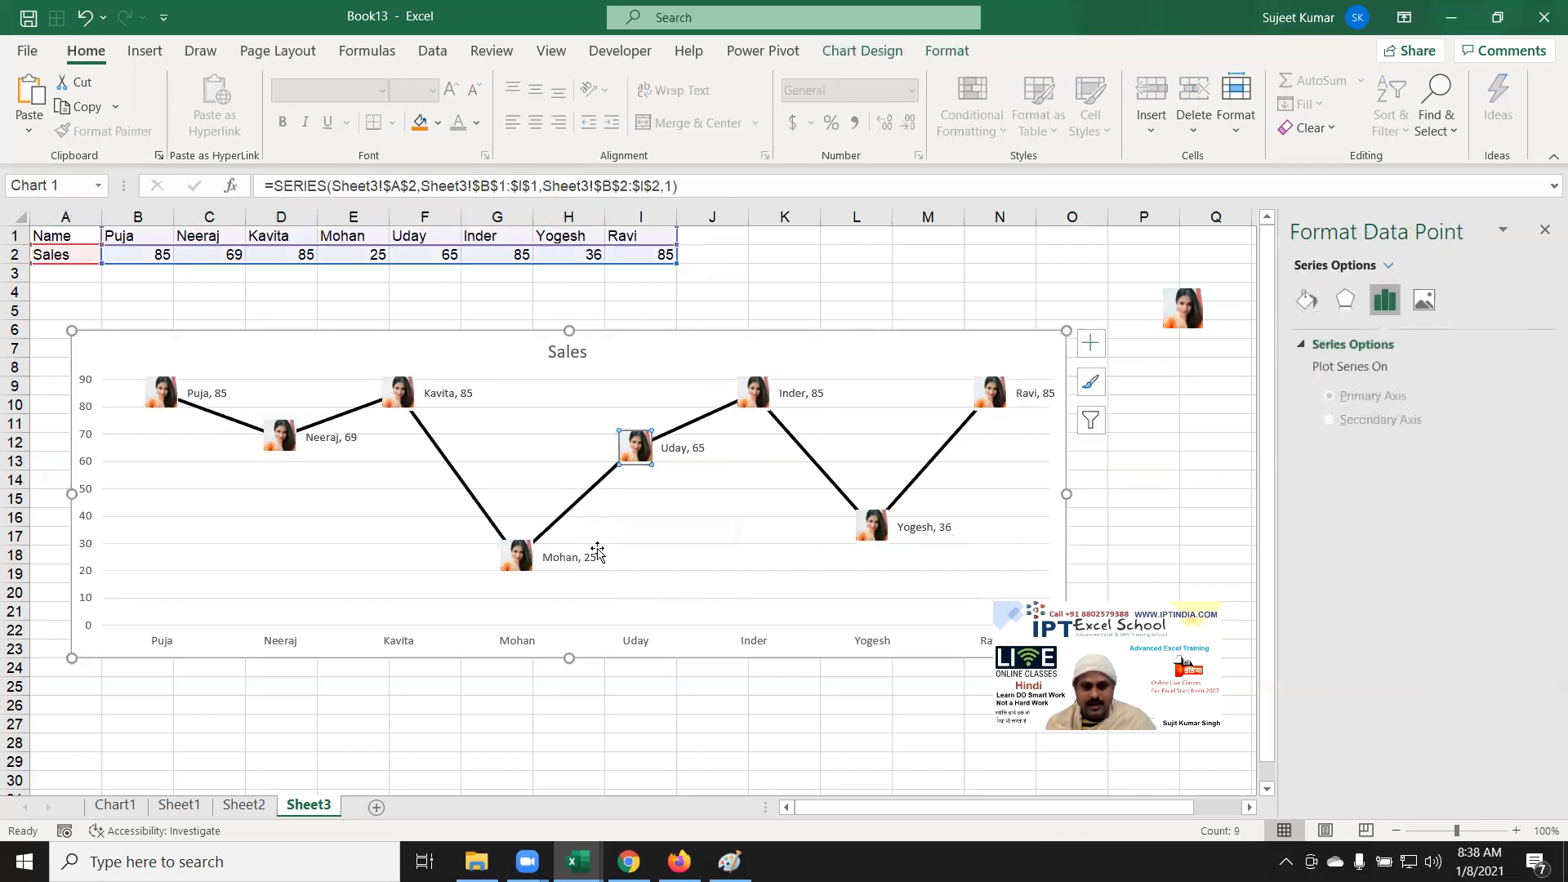
pyautogui.click(455, 677)
pyautogui.click(476, 507)
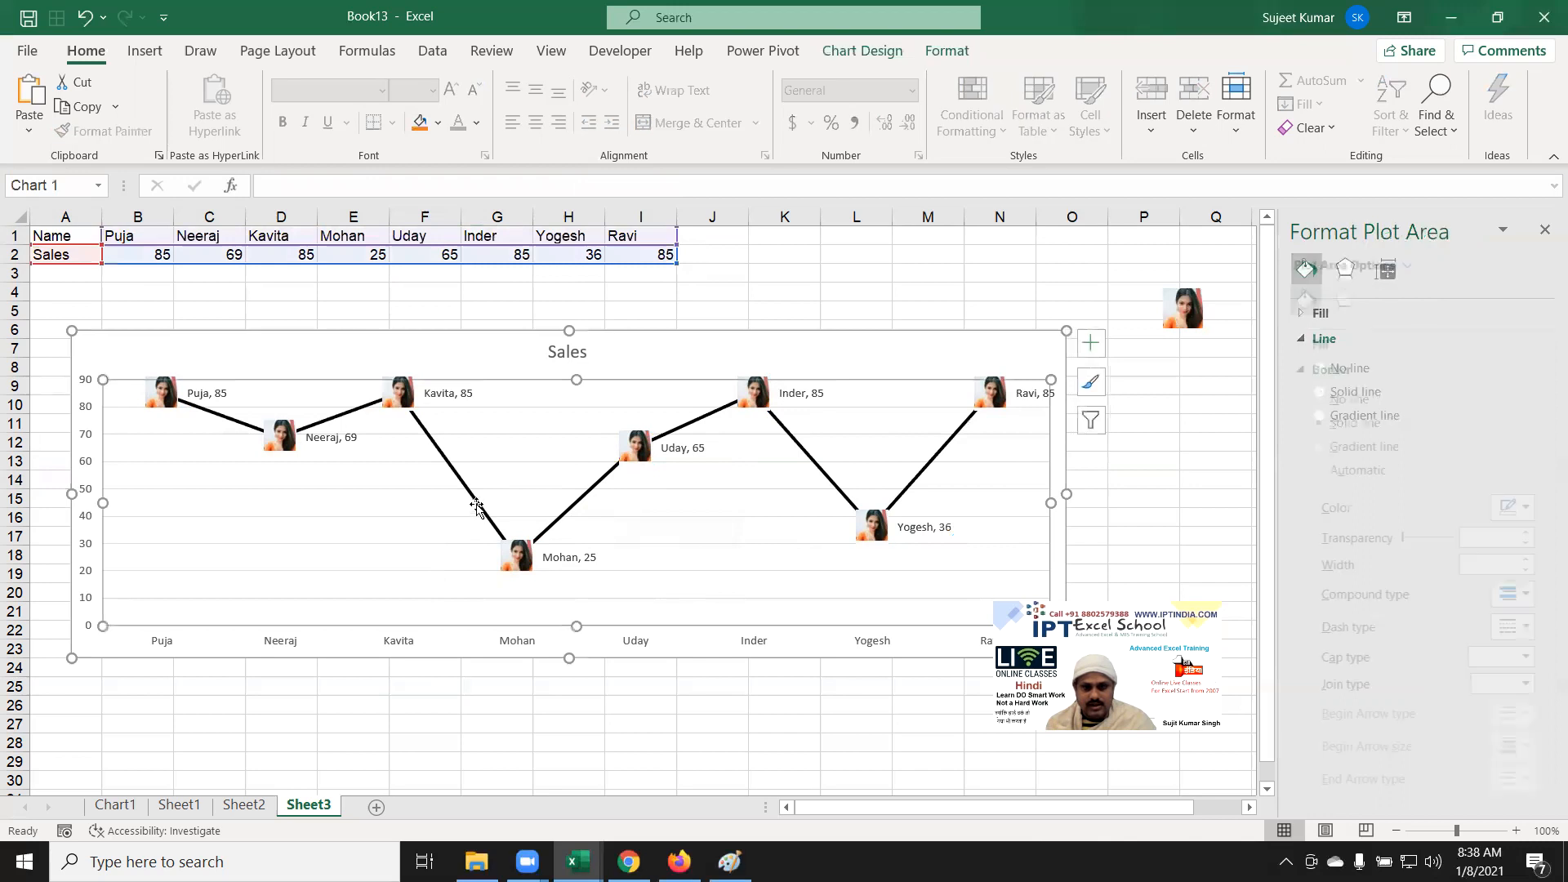
pyautogui.click(476, 506)
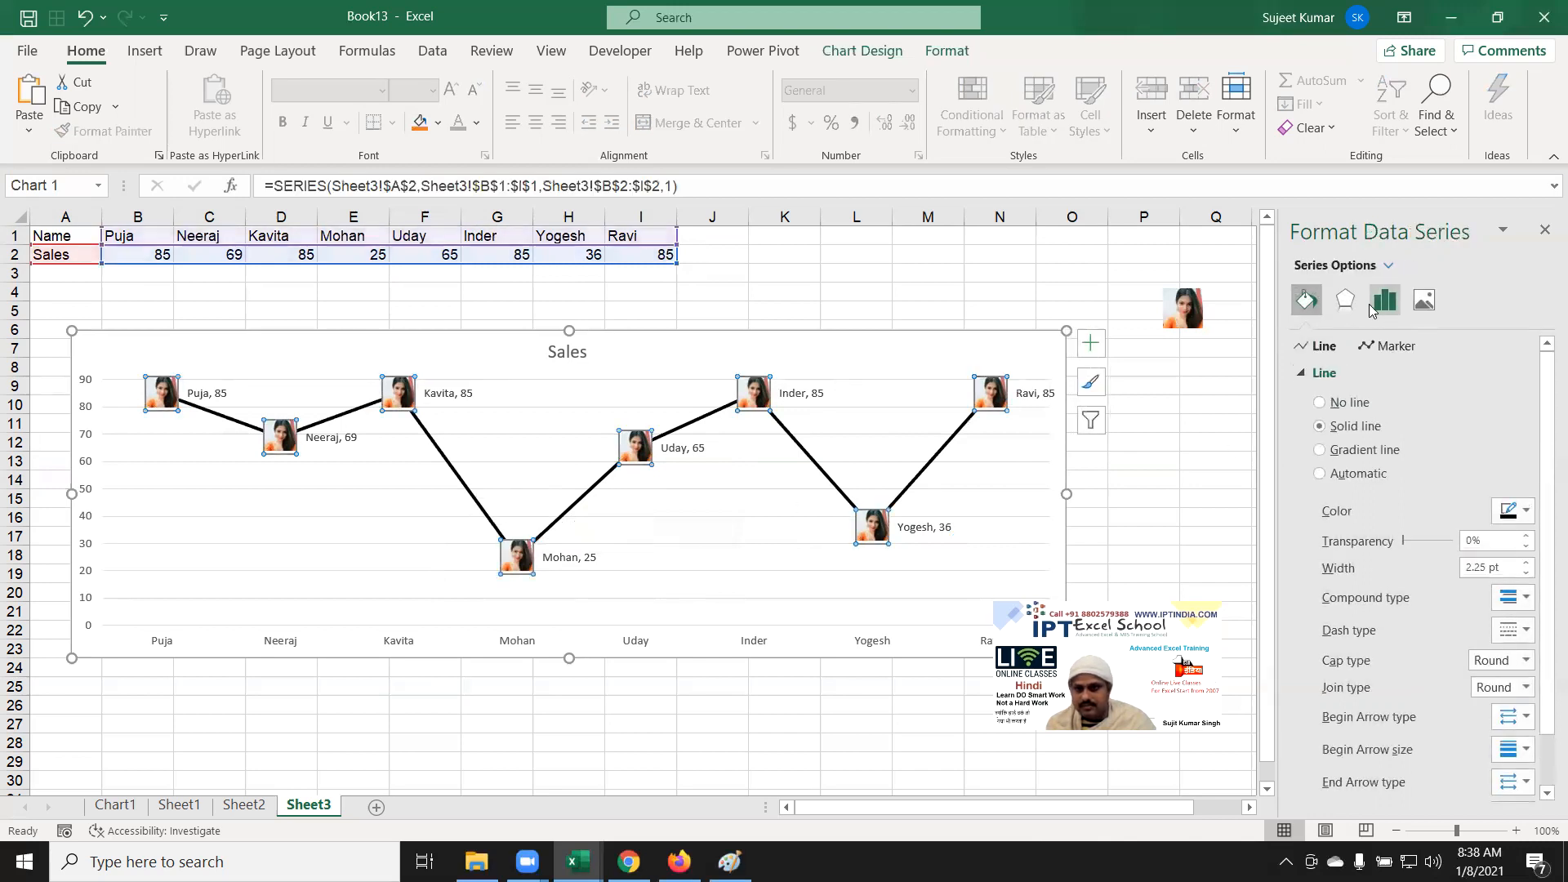
pyautogui.click(1304, 379)
pyautogui.click(1305, 374)
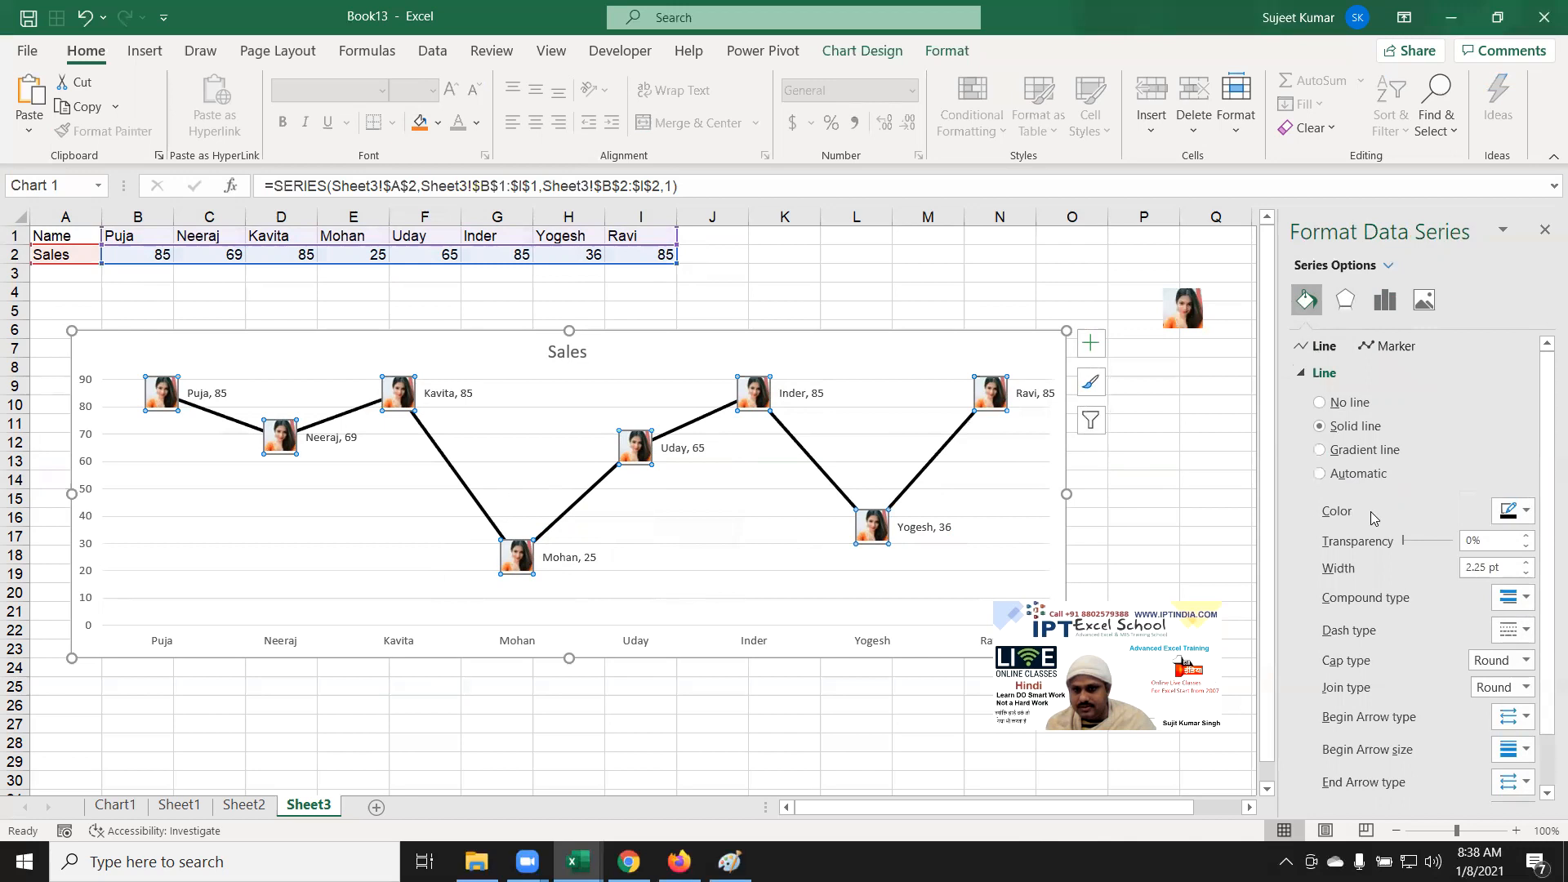
# Step: Set the Sales line's cap type to Square and its join type to Bevel
pyautogui.scroll(-1, 1372, 527)
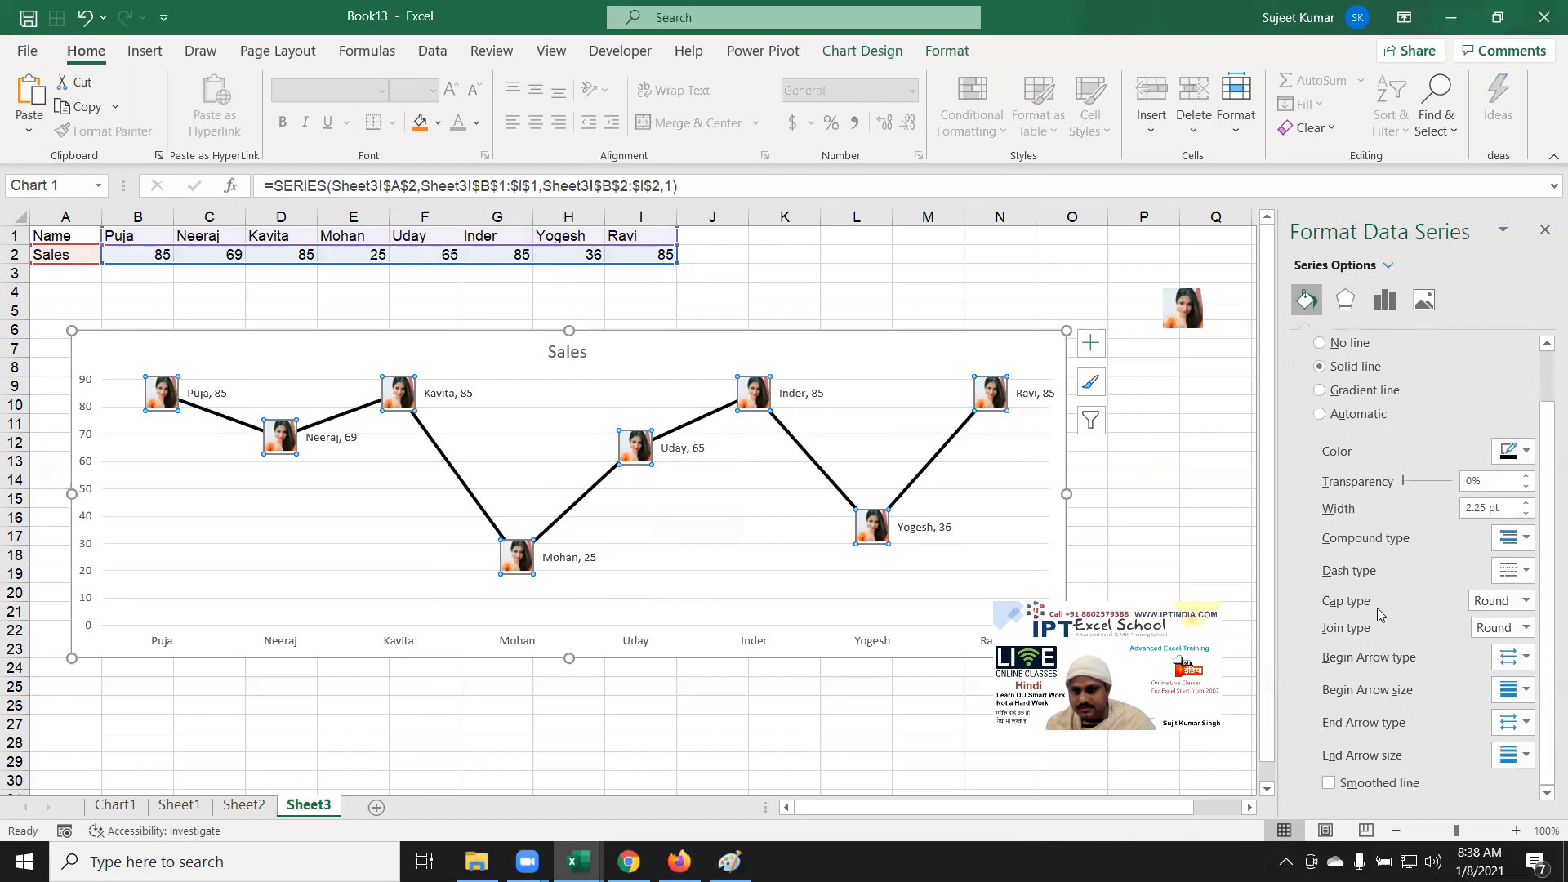
pyautogui.click(1500, 608)
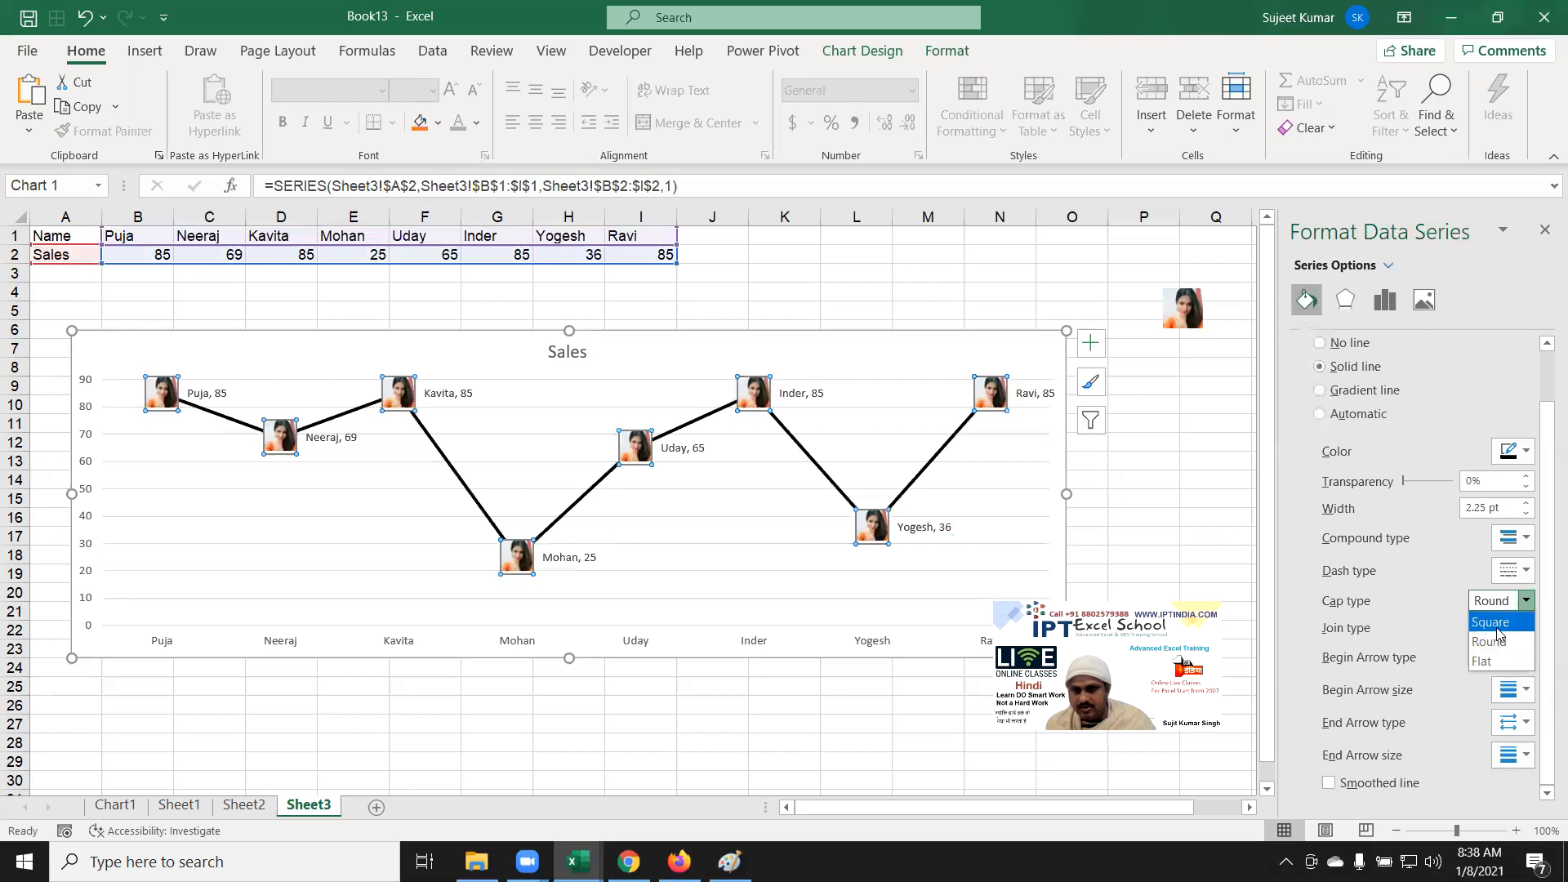
pyautogui.click(1498, 623)
pyautogui.click(1497, 628)
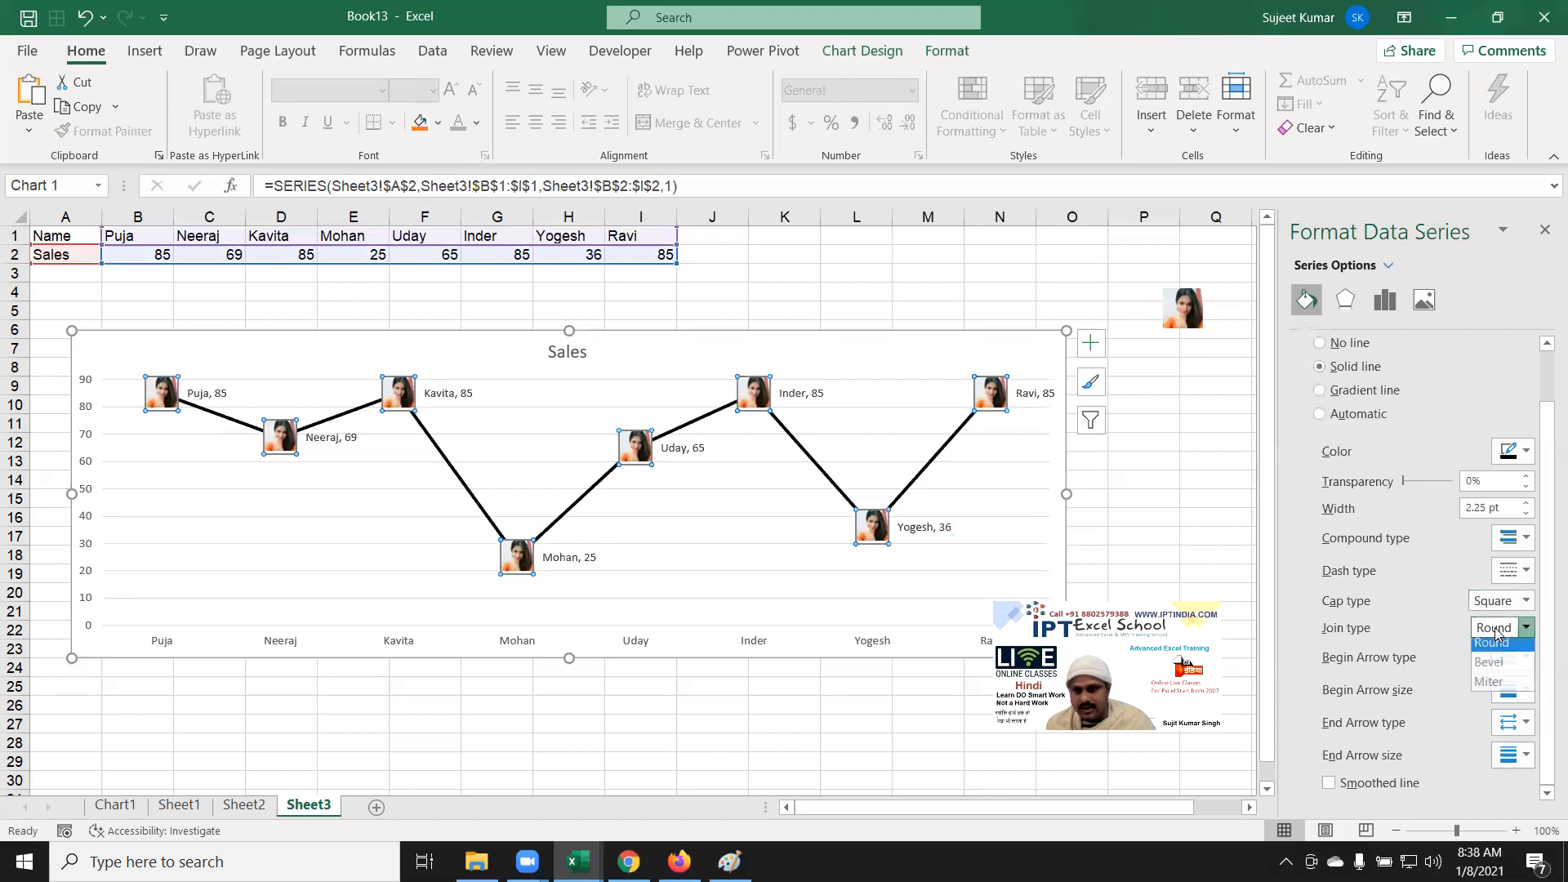
pyautogui.click(1486, 670)
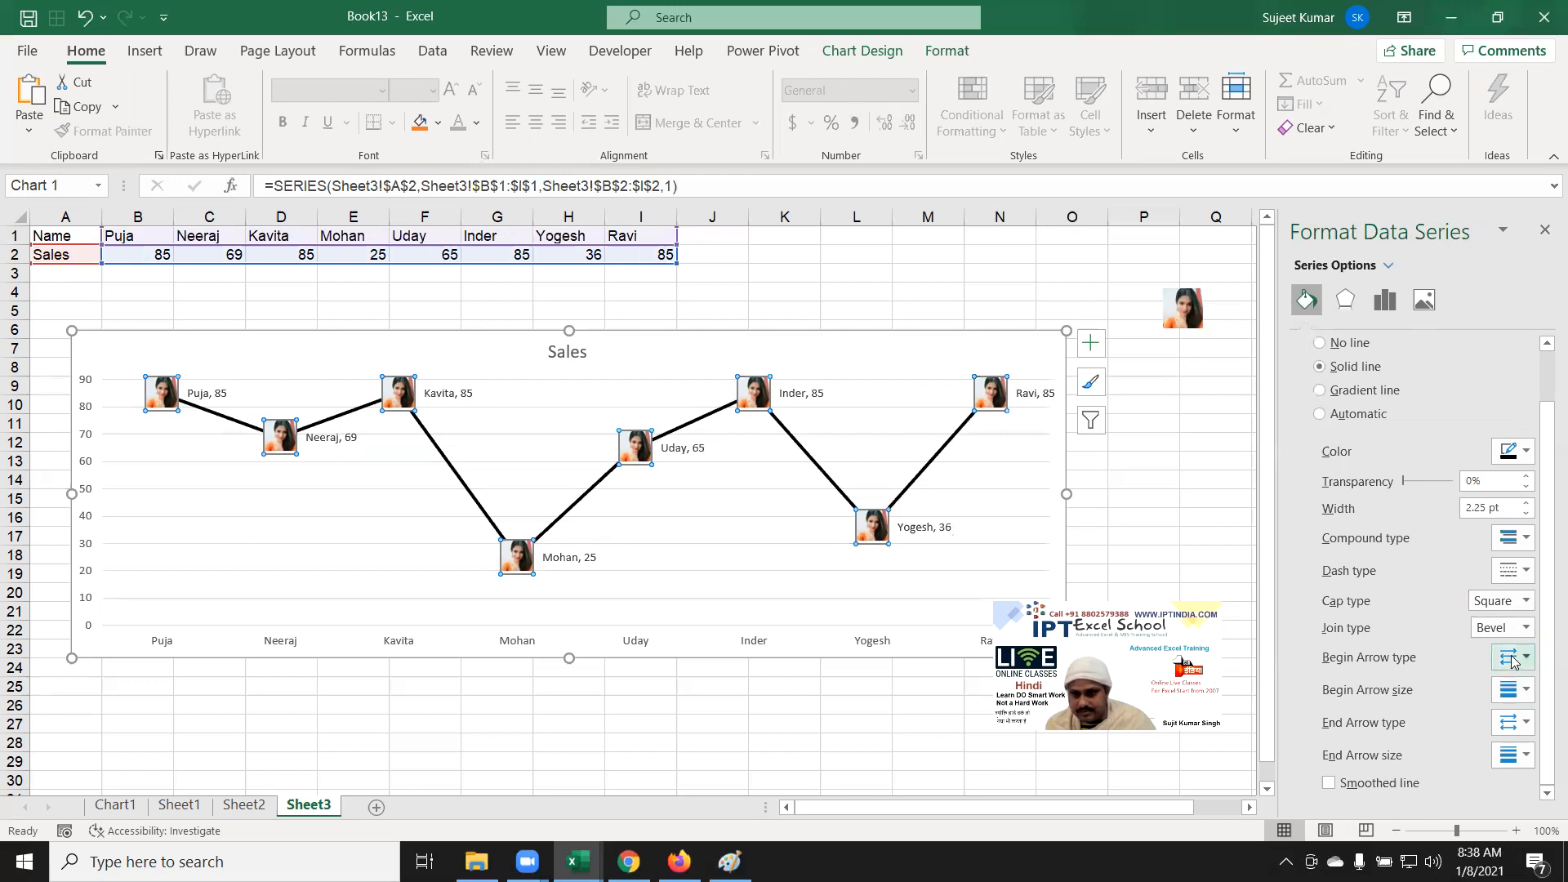
# Step: Leave the arrowheads unchanged, switch on Smoothed line, and deselect the chart
pyautogui.click(1514, 662)
pyautogui.click(1454, 662)
pyautogui.click(1509, 696)
pyautogui.click(1431, 684)
pyautogui.click(1507, 722)
pyautogui.click(1452, 710)
pyautogui.click(1511, 750)
pyautogui.click(1511, 750)
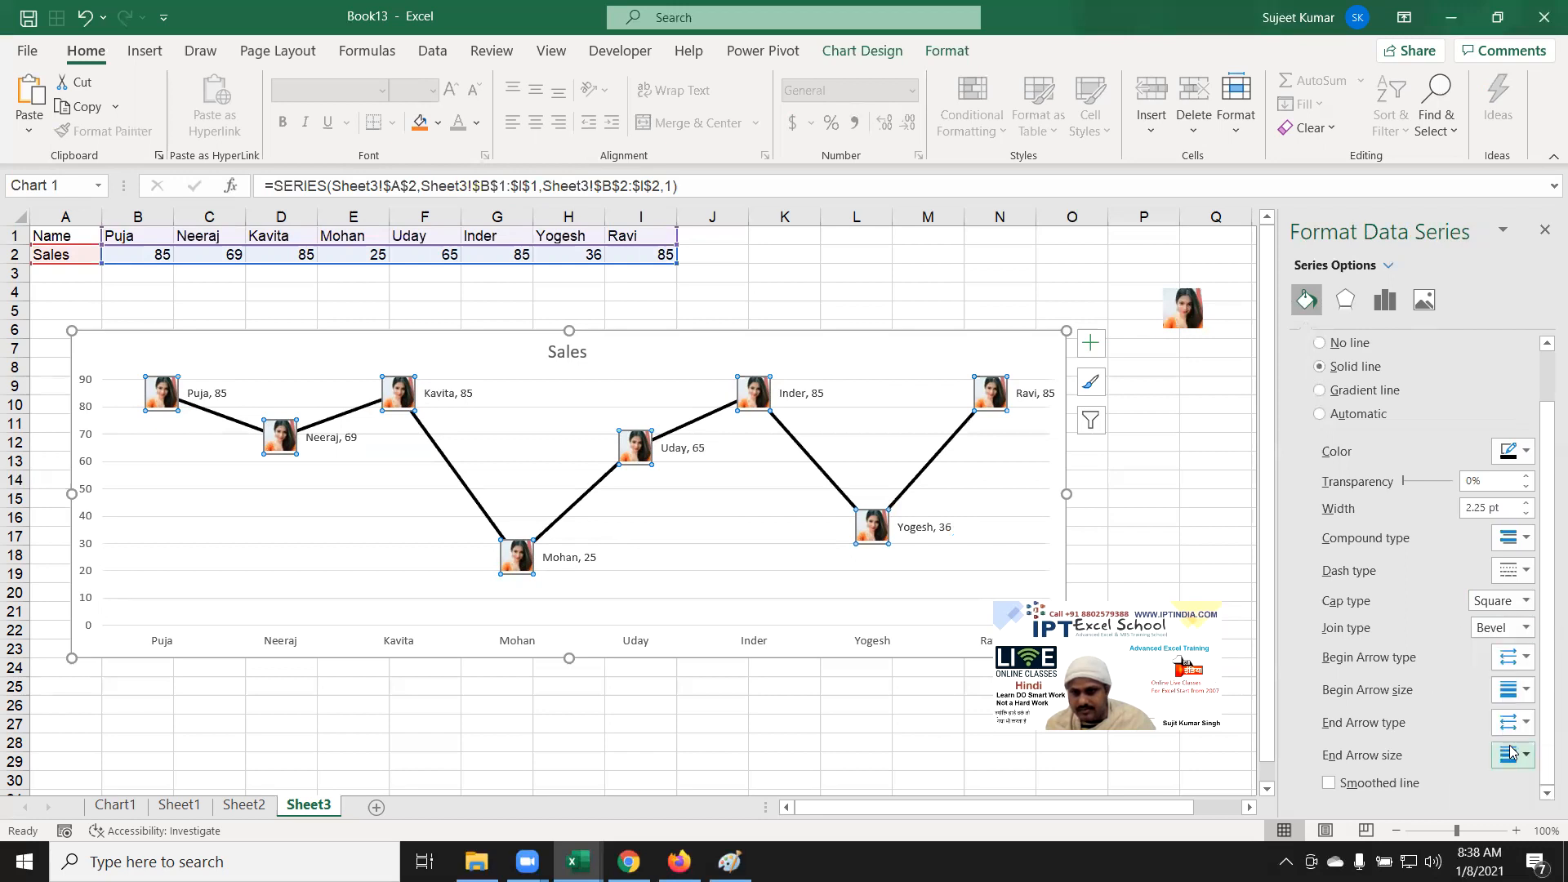
pyautogui.click(1357, 792)
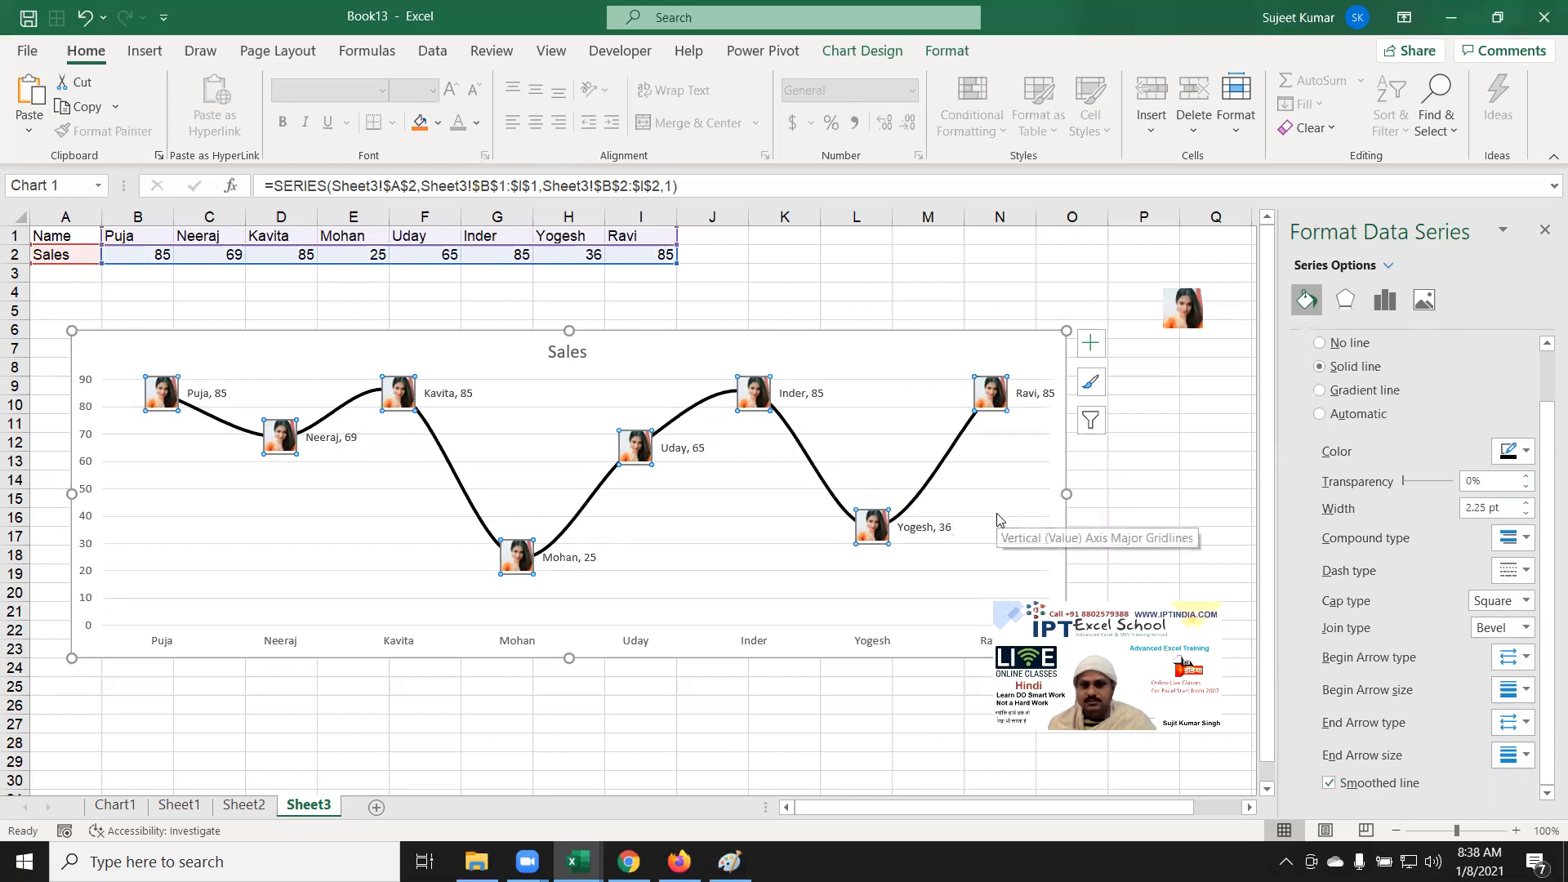
pyautogui.click(1099, 483)
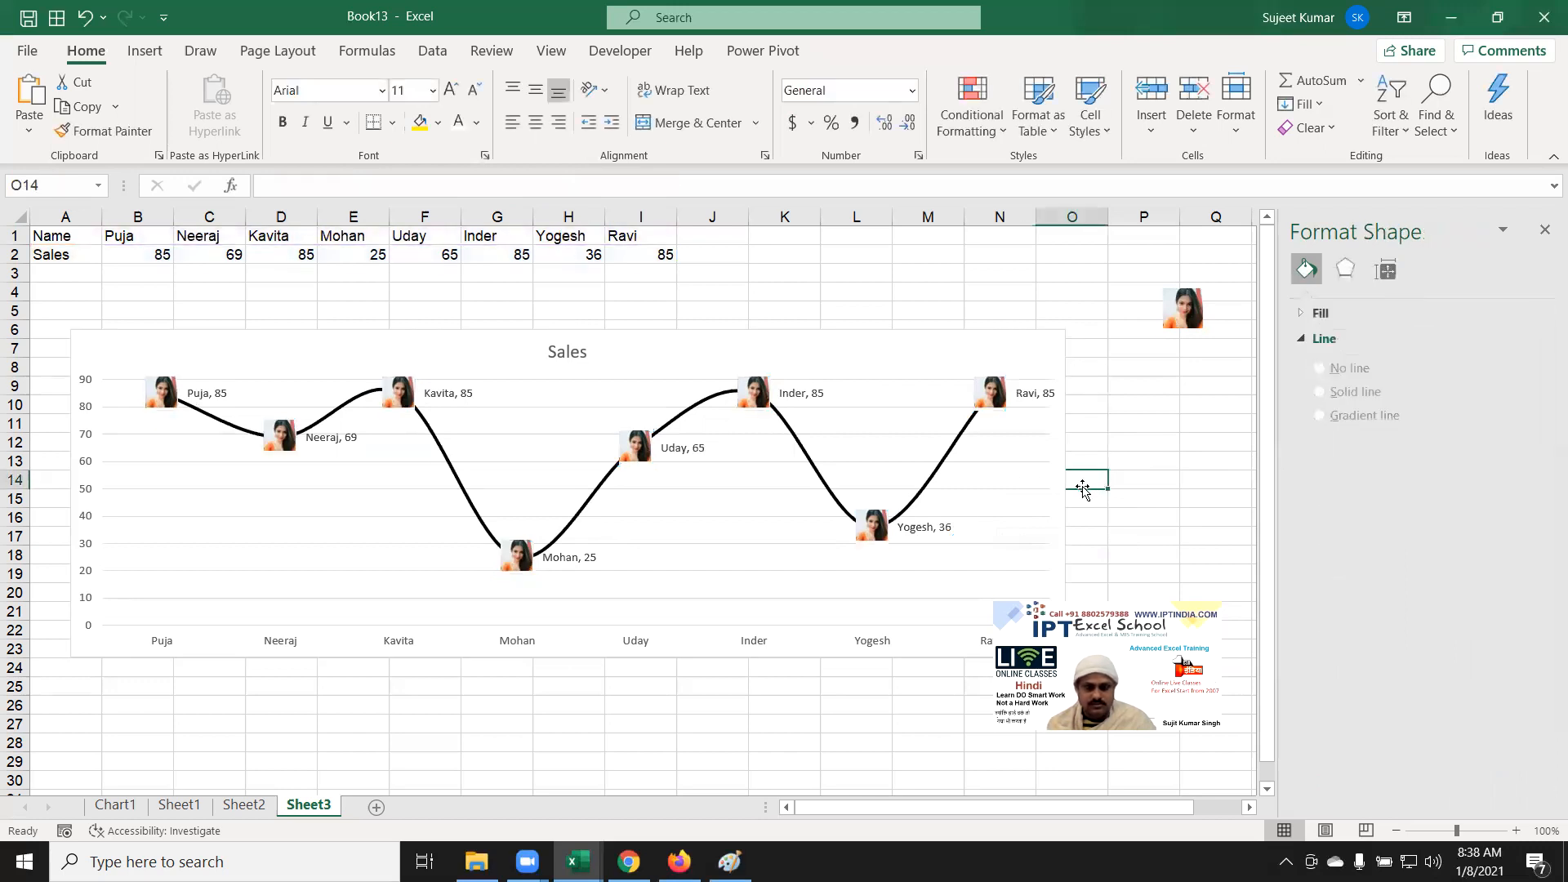
# Step: With the Sales chart selected, browse the Insert tab's Line, Column, Pie and Hierarchy chart menus
pyautogui.click(1055, 494)
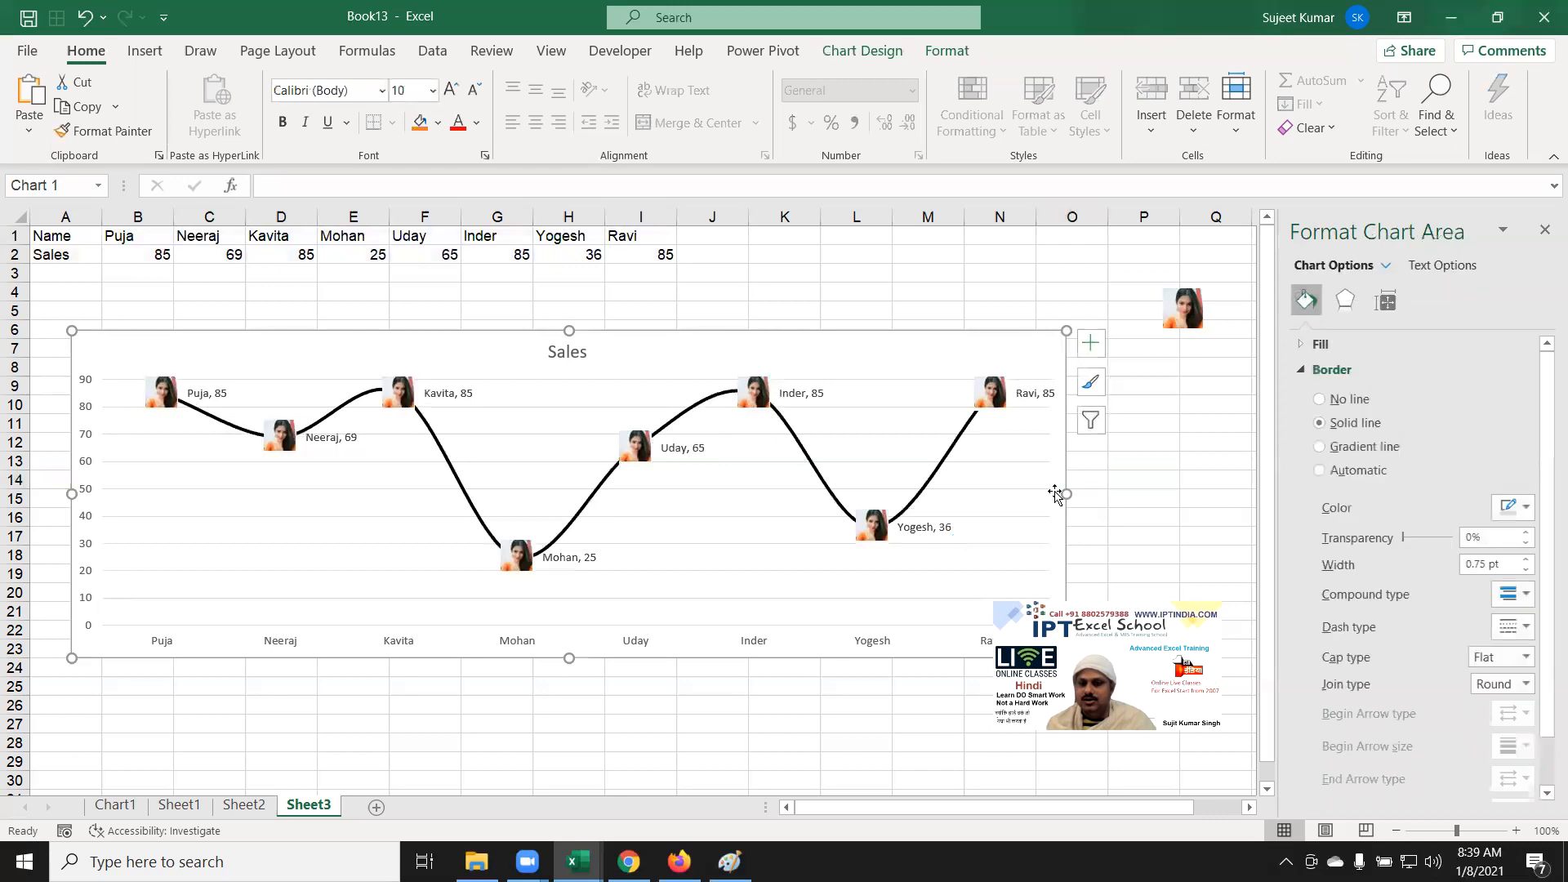
pyautogui.click(144, 51)
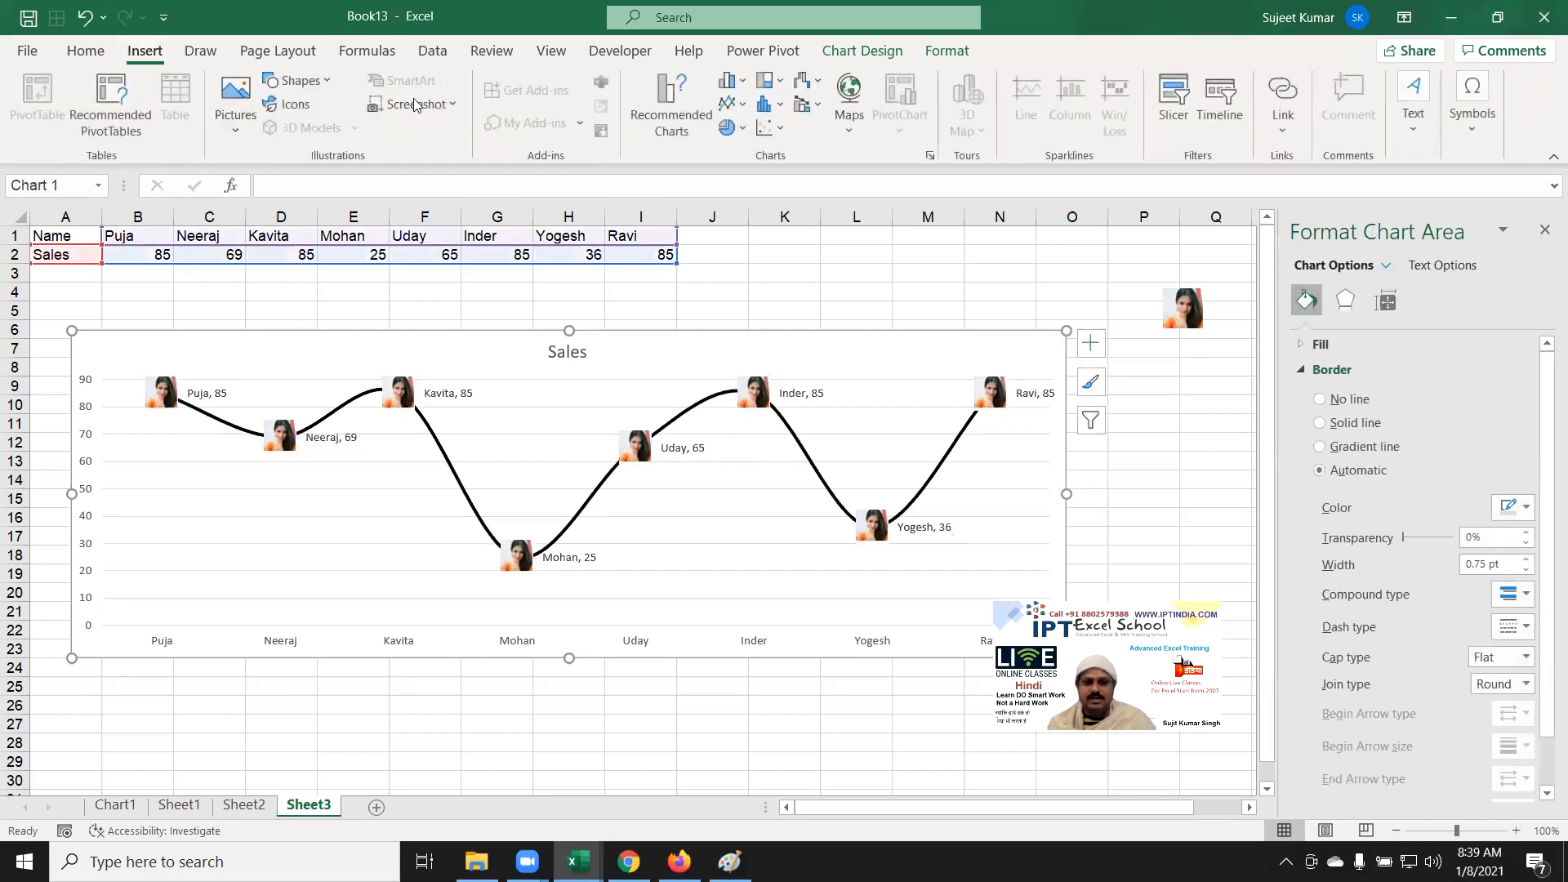
pyautogui.click(725, 103)
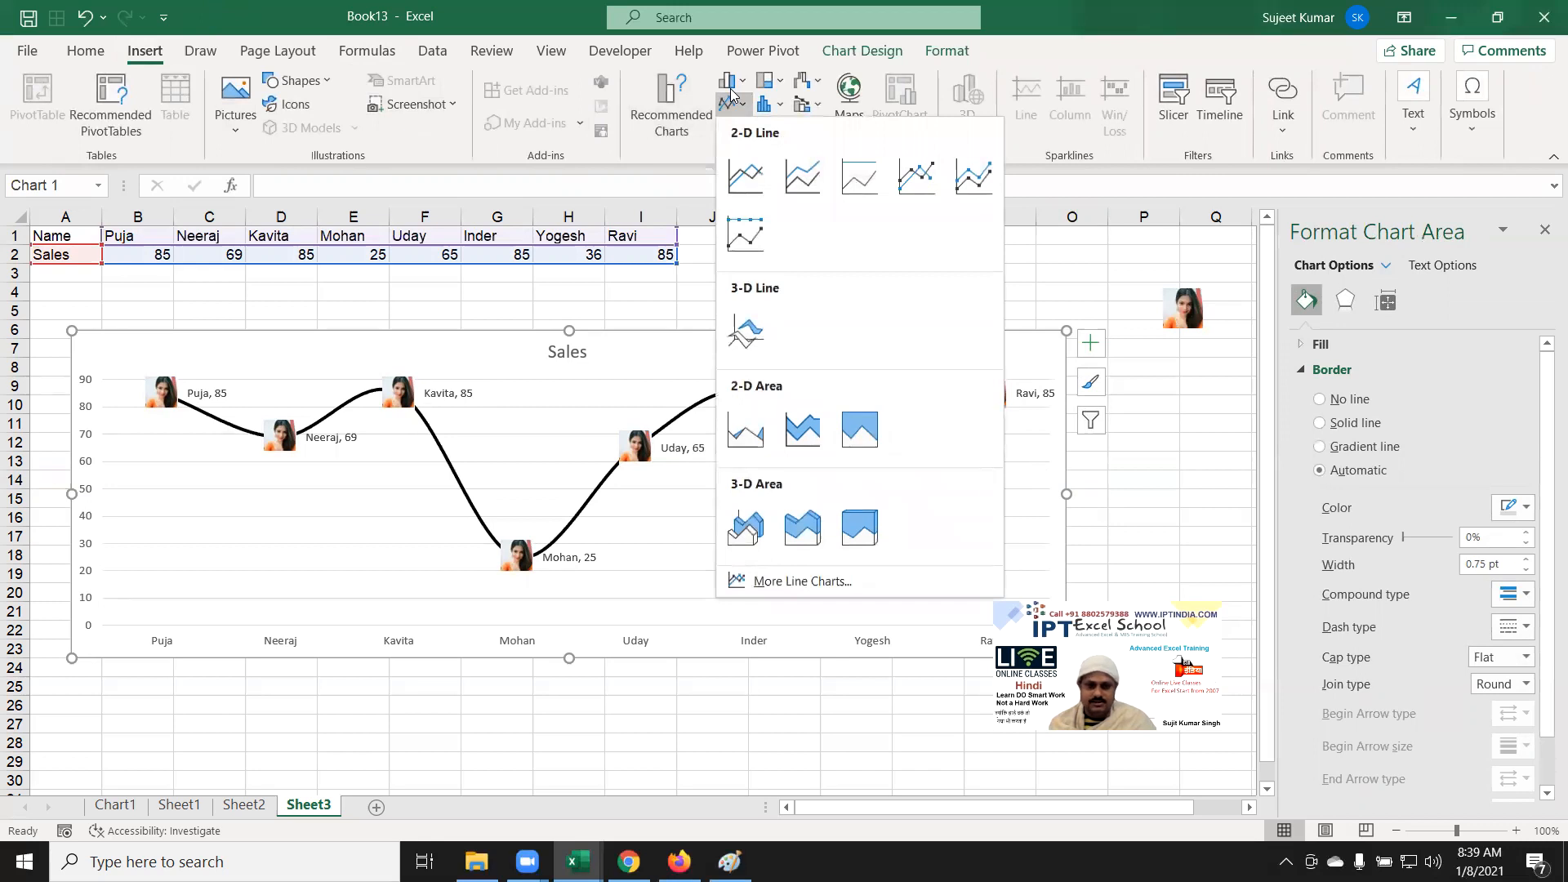
pyautogui.click(731, 87)
pyautogui.click(733, 92)
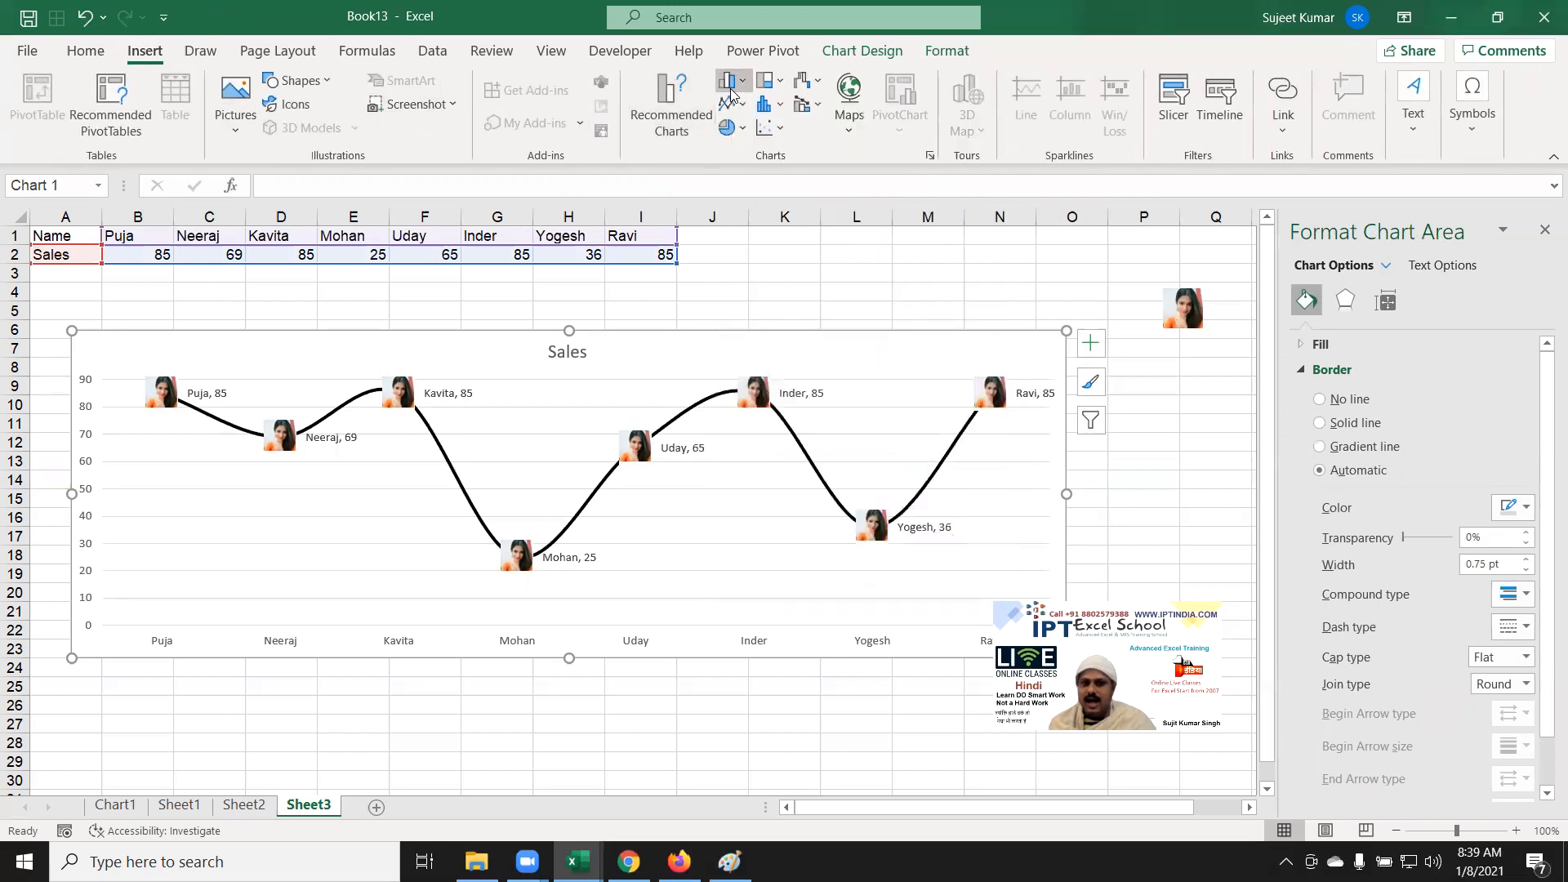
pyautogui.click(732, 129)
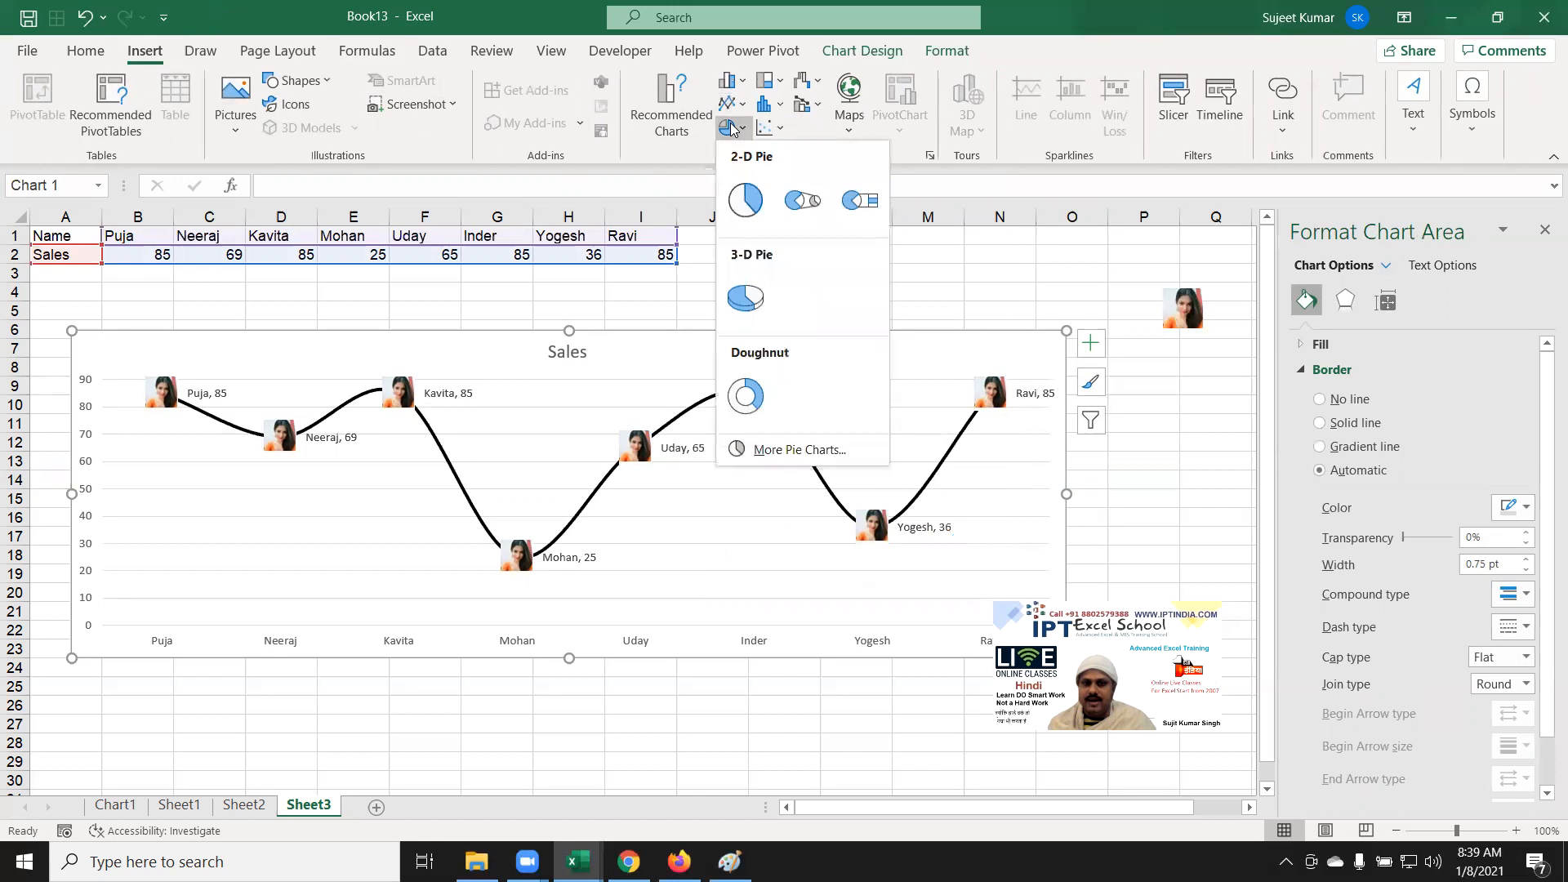
pyautogui.click(778, 82)
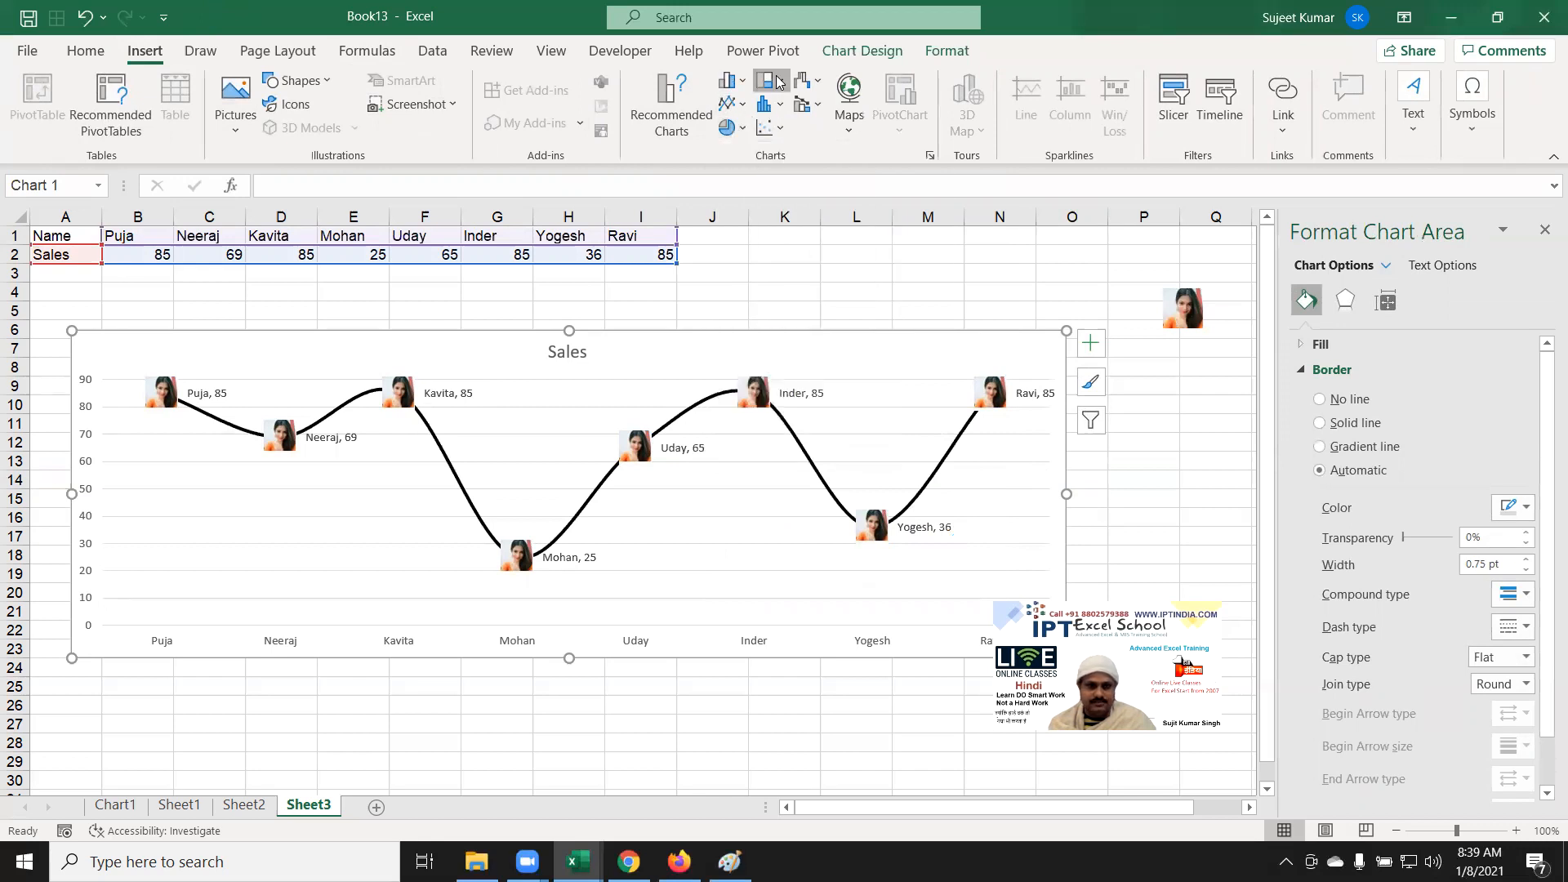
pyautogui.click(779, 82)
pyautogui.click(732, 160)
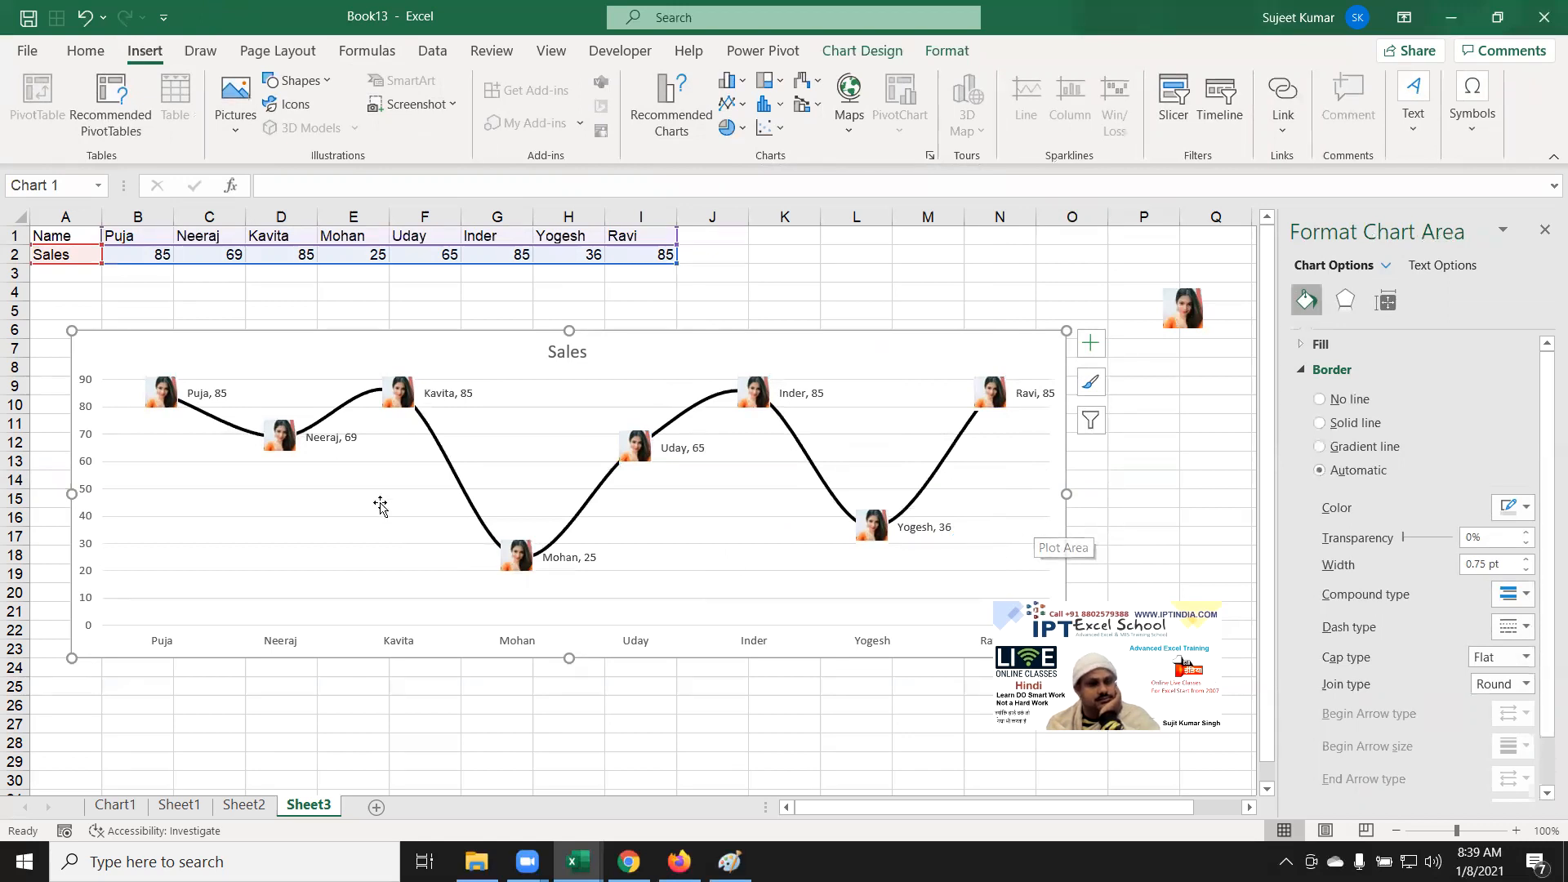
pyautogui.click(96, 403)
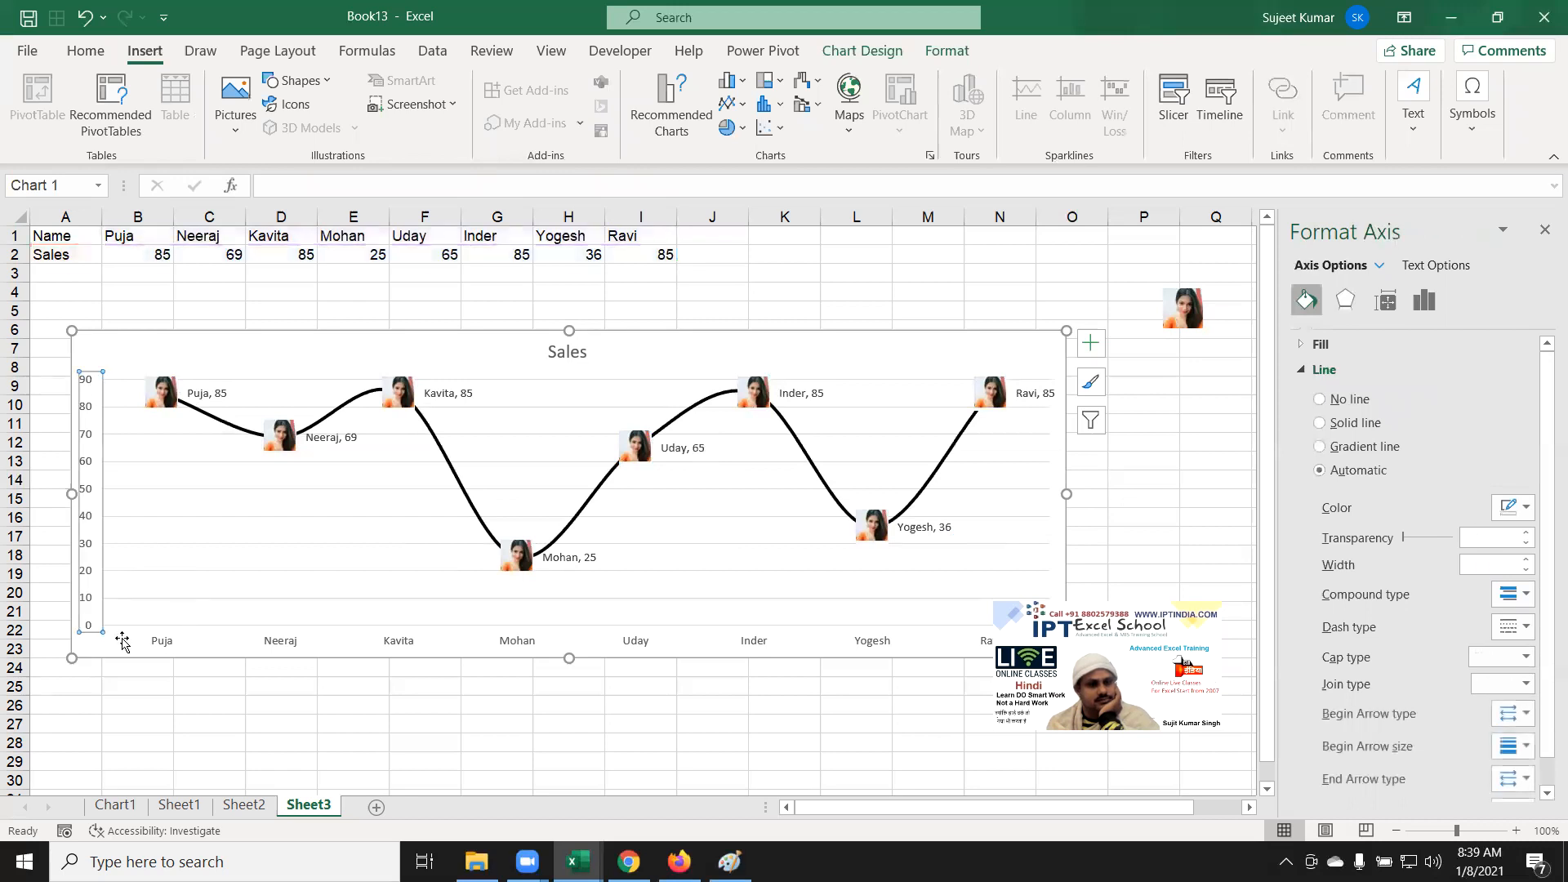
pyautogui.click(644, 650)
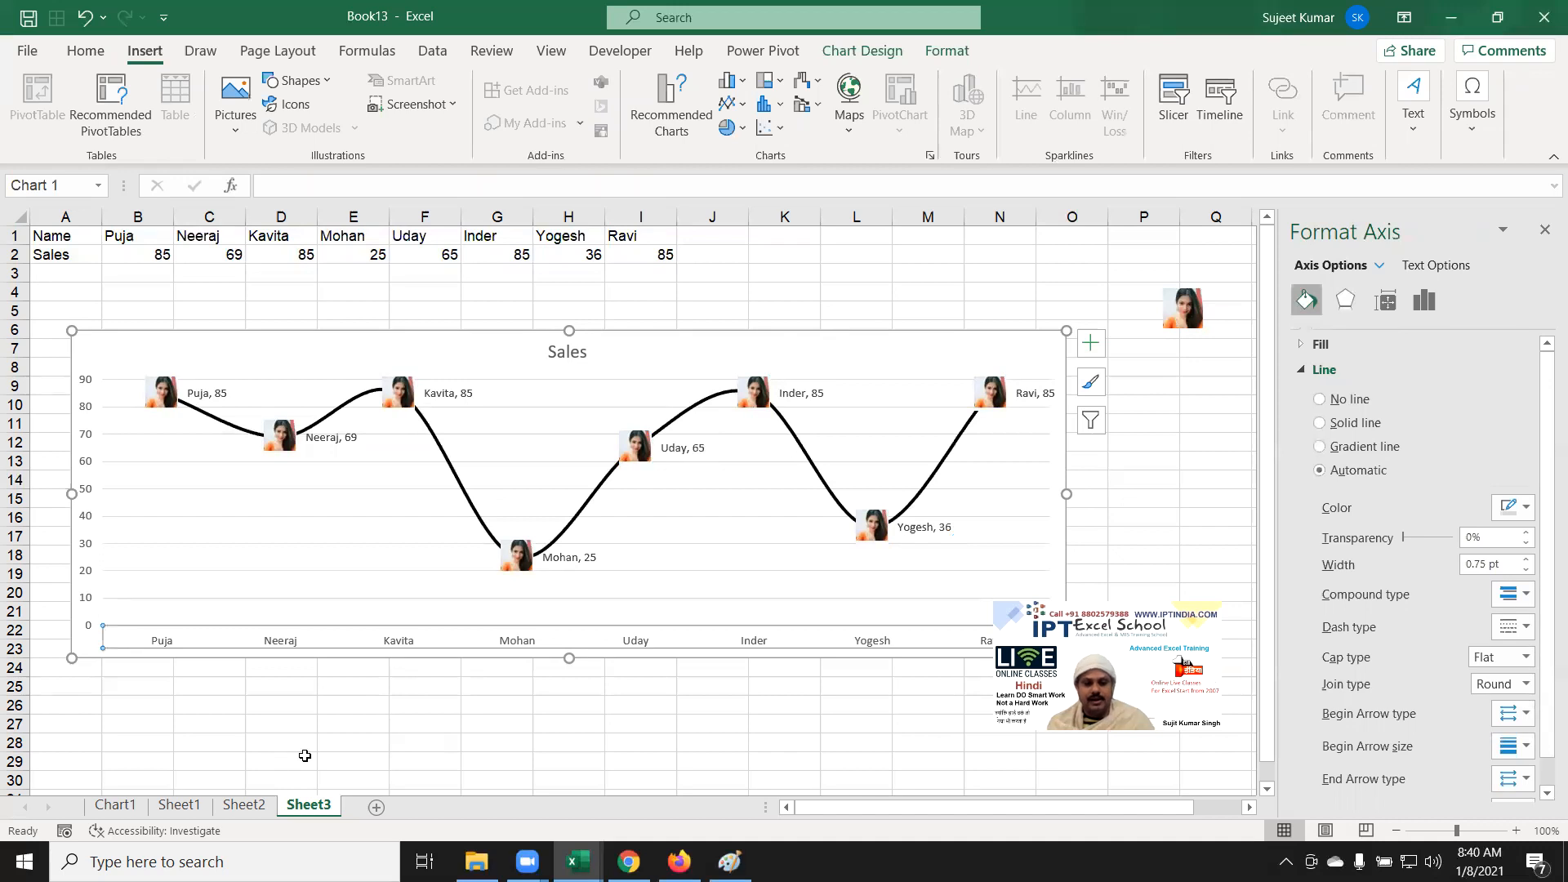
pyautogui.click(752, 725)
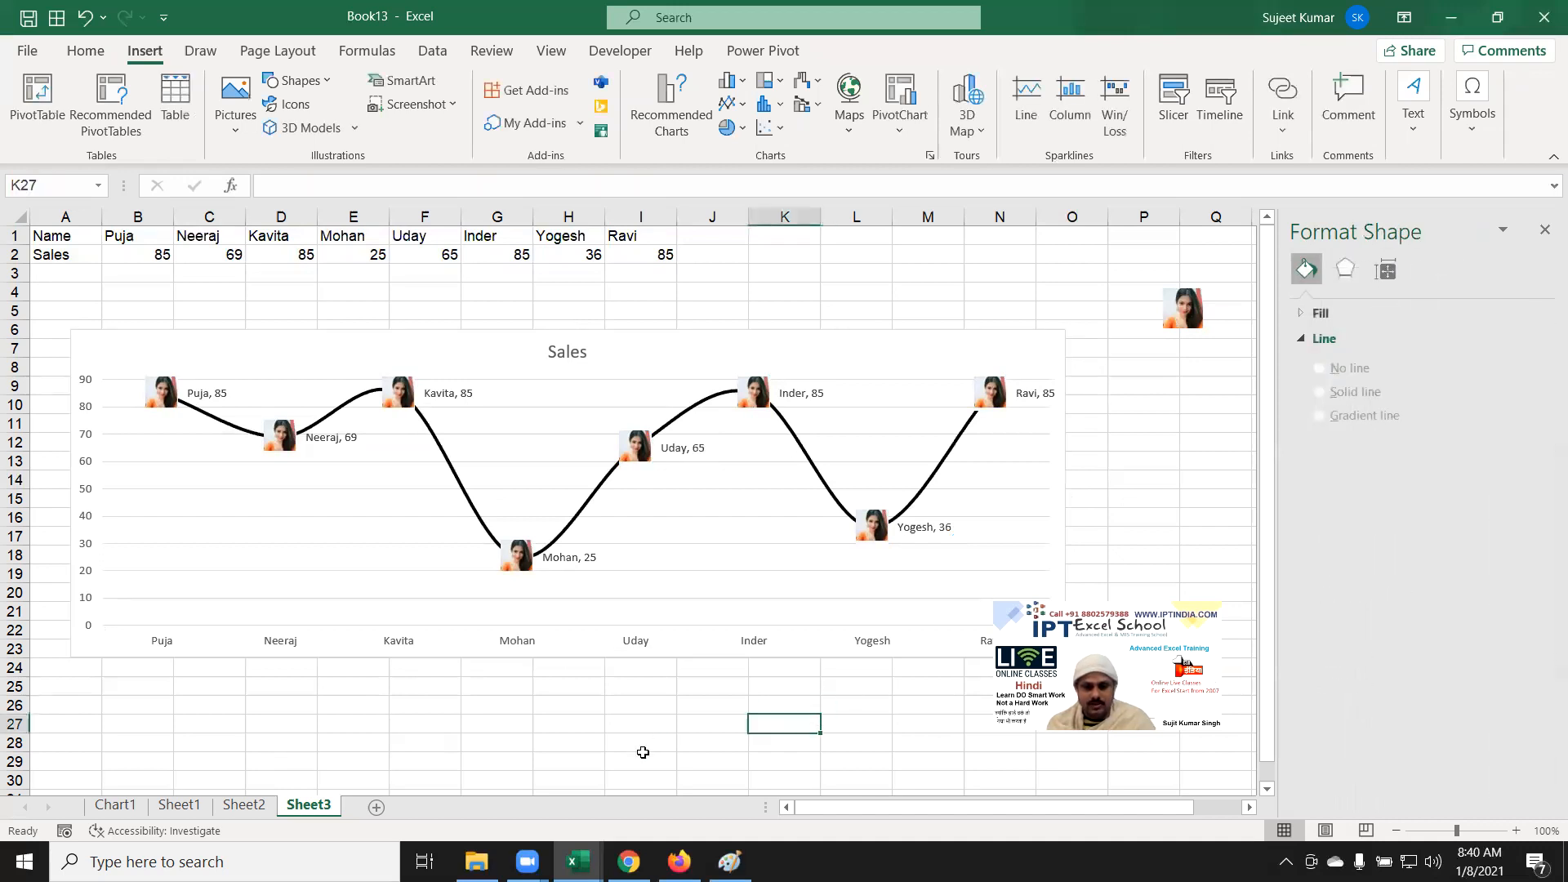
# Step: Add a new worksheet with the header Date in A1 and Sales in B1
pyautogui.click(383, 806)
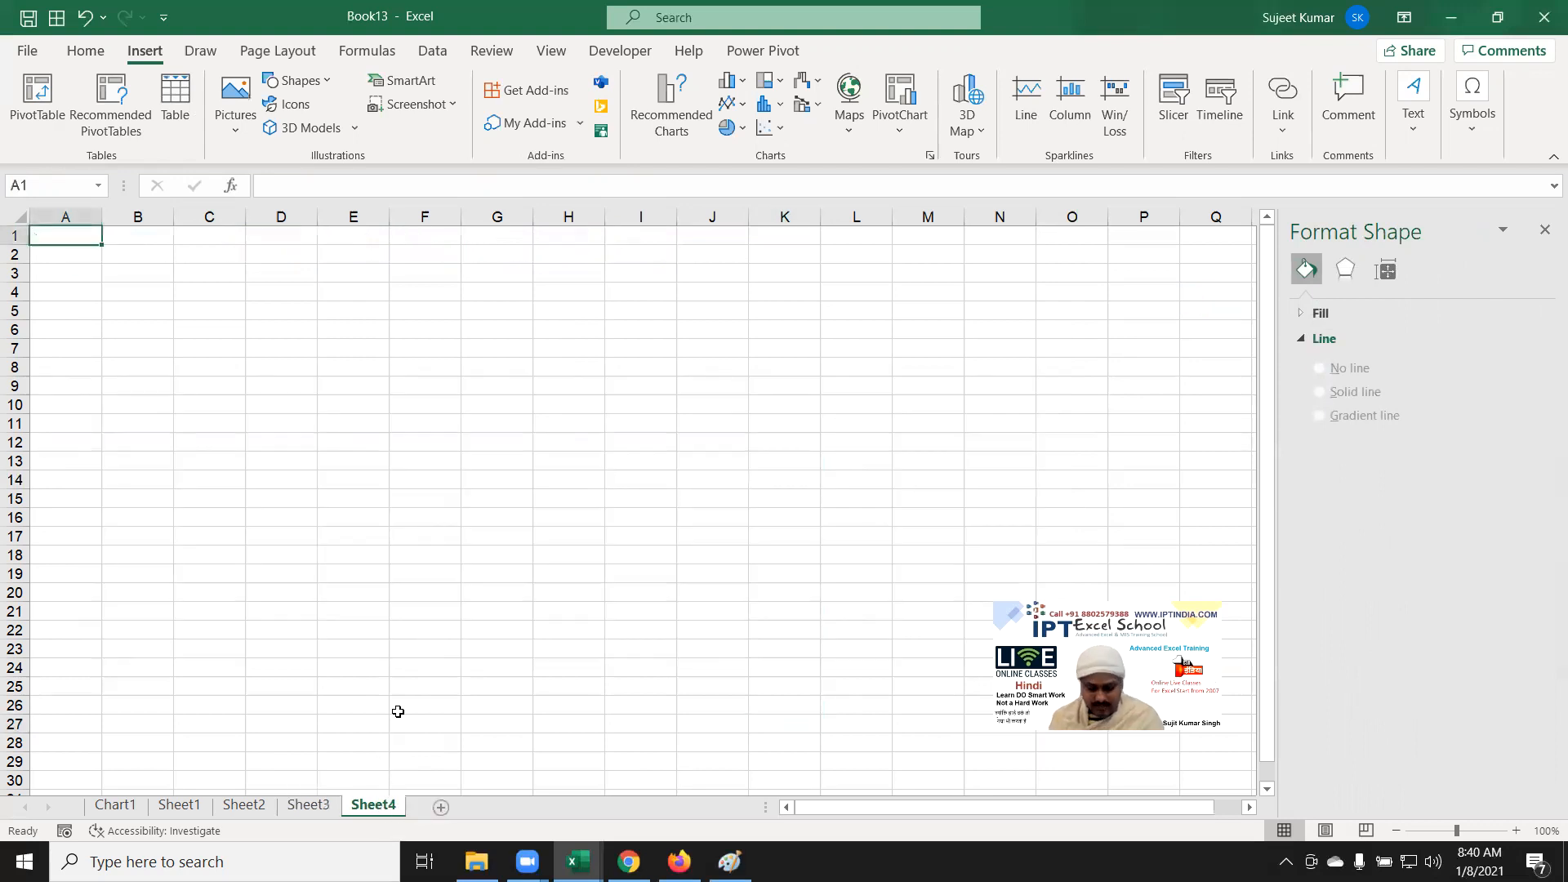
pyautogui.write('Date')
pyautogui.press('Tab')
pyautogui.write('Salwe')
pyautogui.press('BackSpace')
pyautogui.press('BackSpace')
pyautogui.write('es')
pyautogui.press('Return')
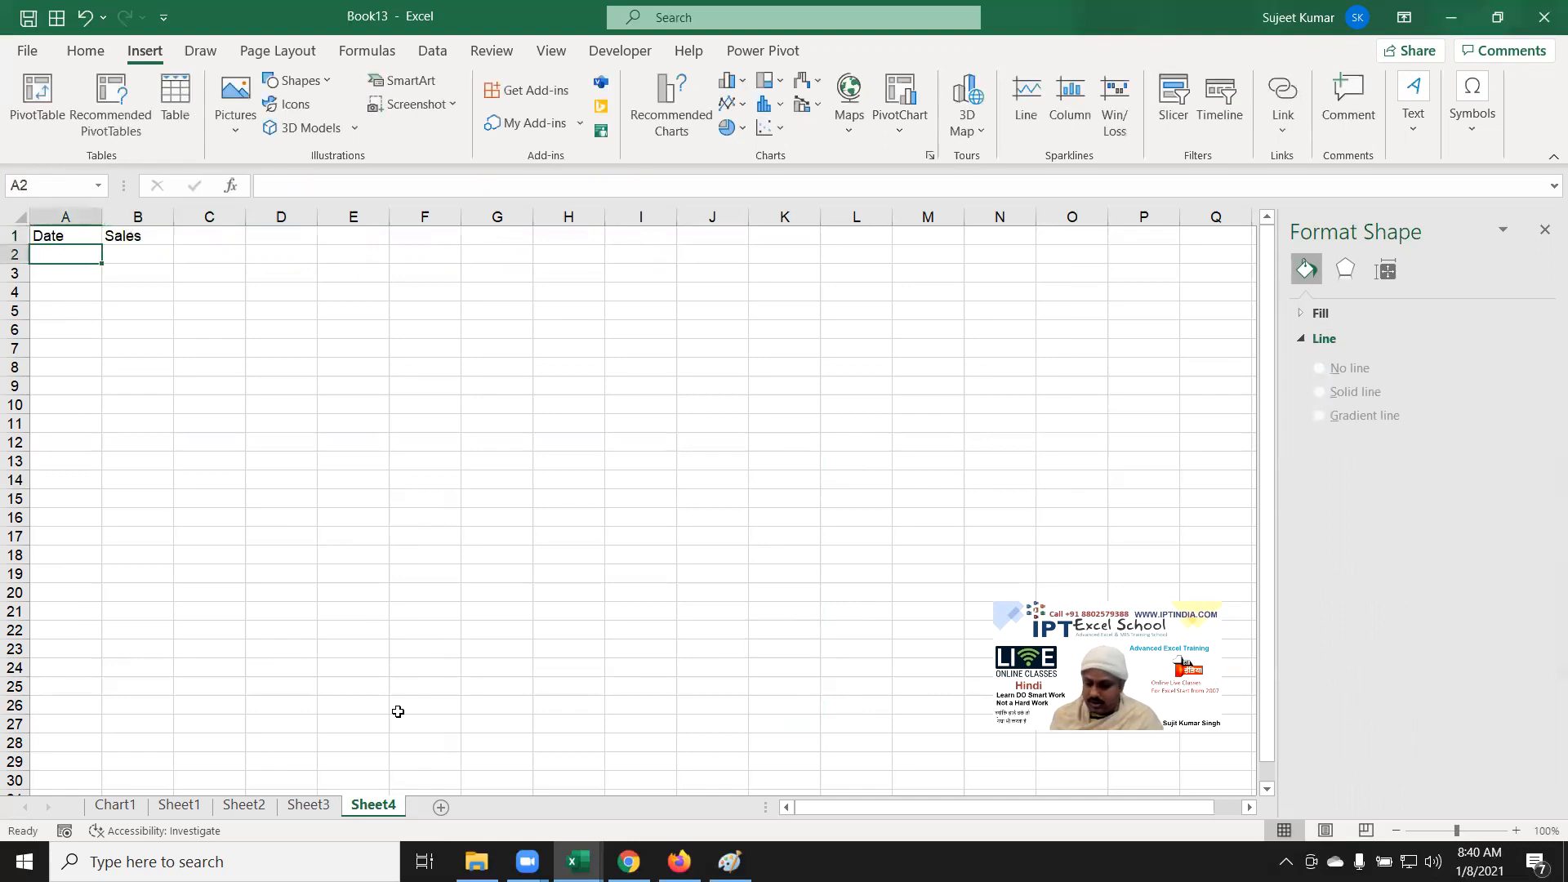
# Step: Enter 1/1 in A2 and fill consecutive dates down column A to 2-Feb
pyautogui.write('1/1')
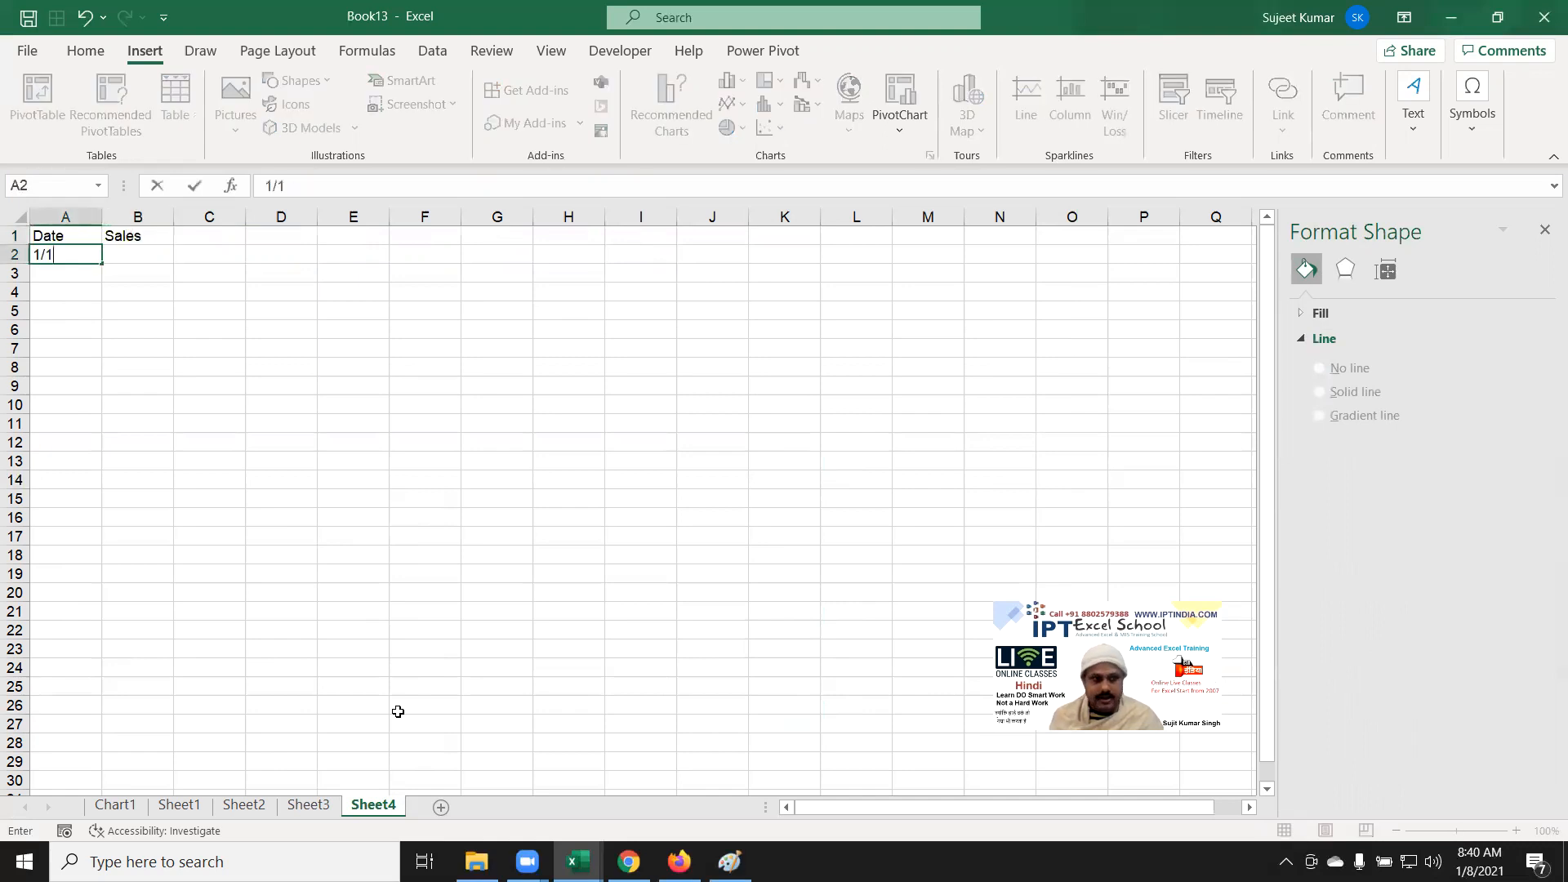
pyautogui.press('Return')
pyautogui.click(85, 255)
pyautogui.moveTo(101, 264); pyautogui.dragTo(104, 639)
# Step: Enter =RANDBETWEEN(10,100) in B2 and fill it down to B34
pyautogui.hotkey('ctrl', 'Home')
pyautogui.press('Right')
pyautogui.press('Down')
pyautogui.write('=ra')
pyautogui.press('Down')
pyautogui.press('Down')
pyautogui.press('Down')
pyautogui.press('Tab')
pyautogui.write('10,100')
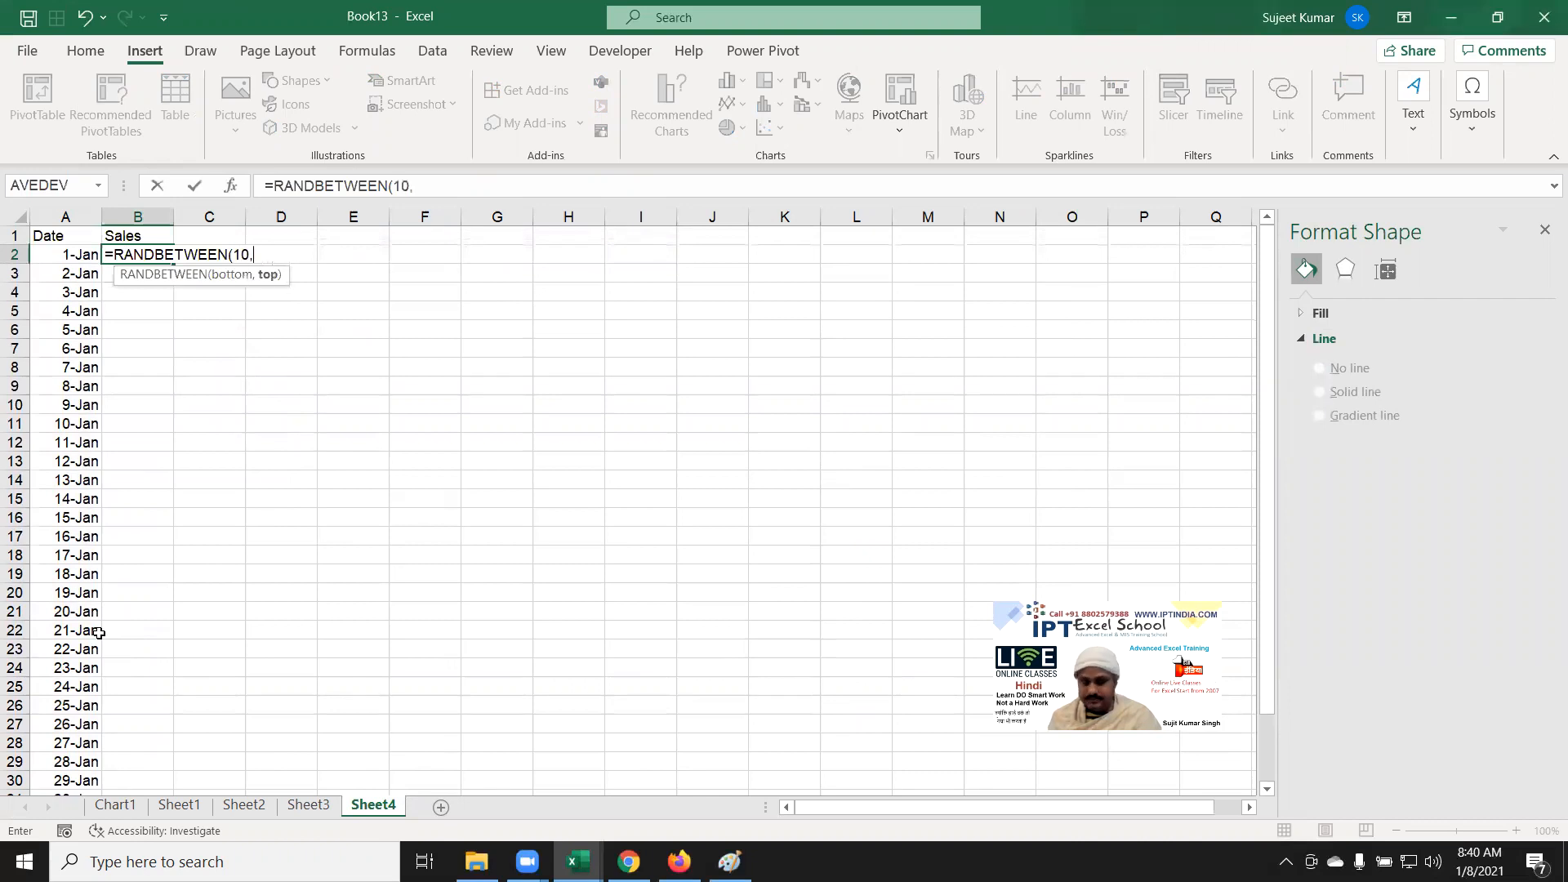
pyautogui.press('Return')
pyautogui.press('Left')
pyautogui.hotkey('ctrl', 'Down')
pyautogui.press('Right')
pyautogui.hotkey('ctrl', 'shift', 'Up')
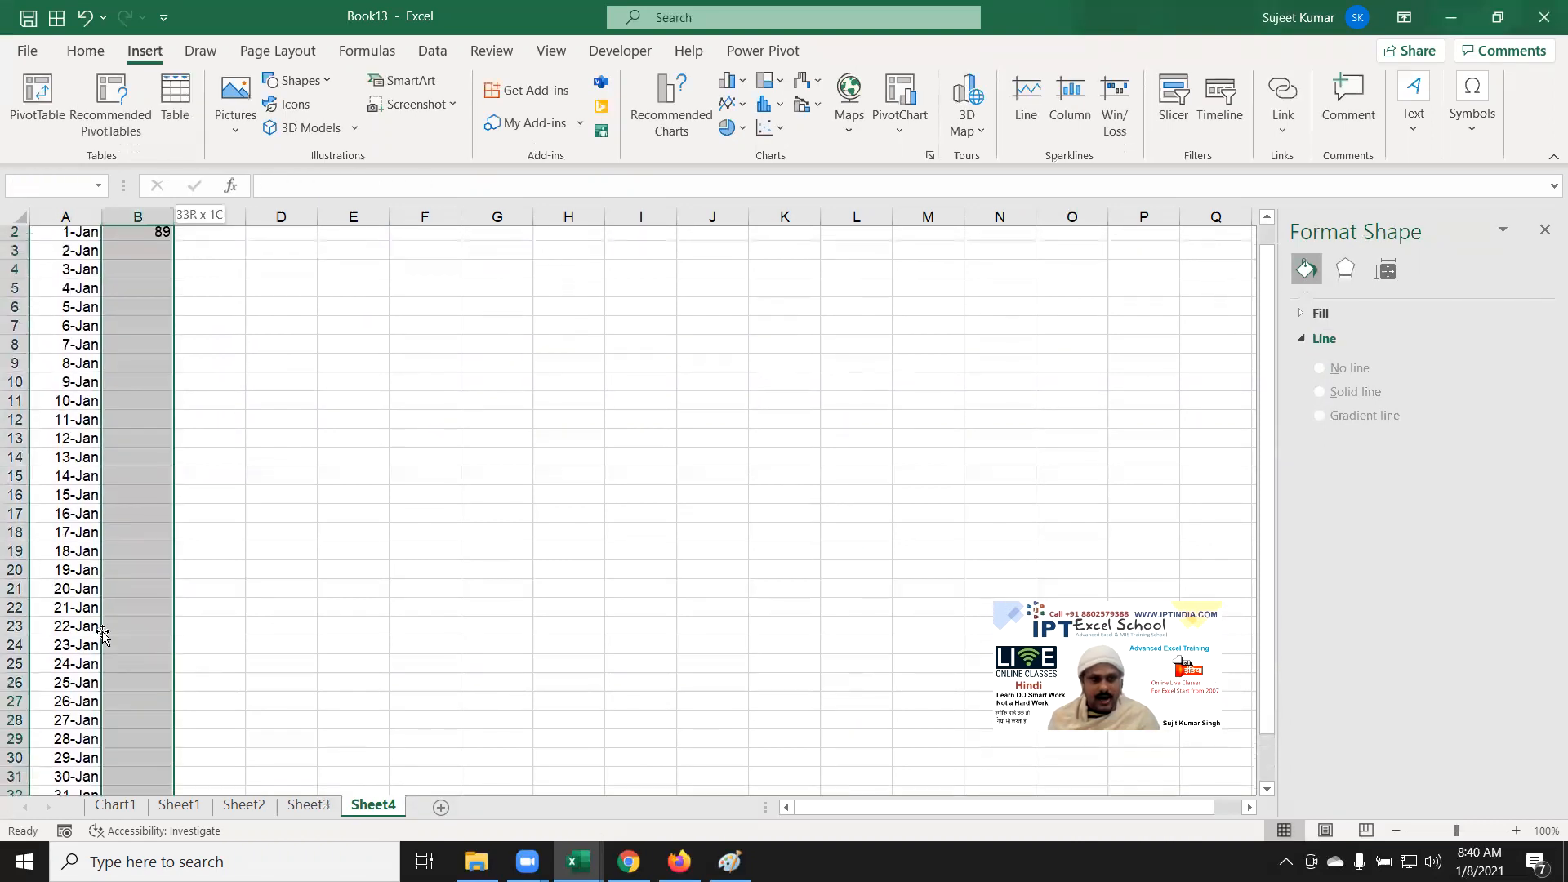
pyautogui.hotkey('ctrl', 'd')
pyautogui.hotkey('ctrl', 'Up')
pyautogui.press('Down')
# Step: Copy the Sales figures B2:B34 and paste them back as fixed values
pyautogui.hotkey('ctrl', 'shift', 'Down')
pyautogui.hotkey('ctrl', 'c')
pyautogui.click(86, 51)
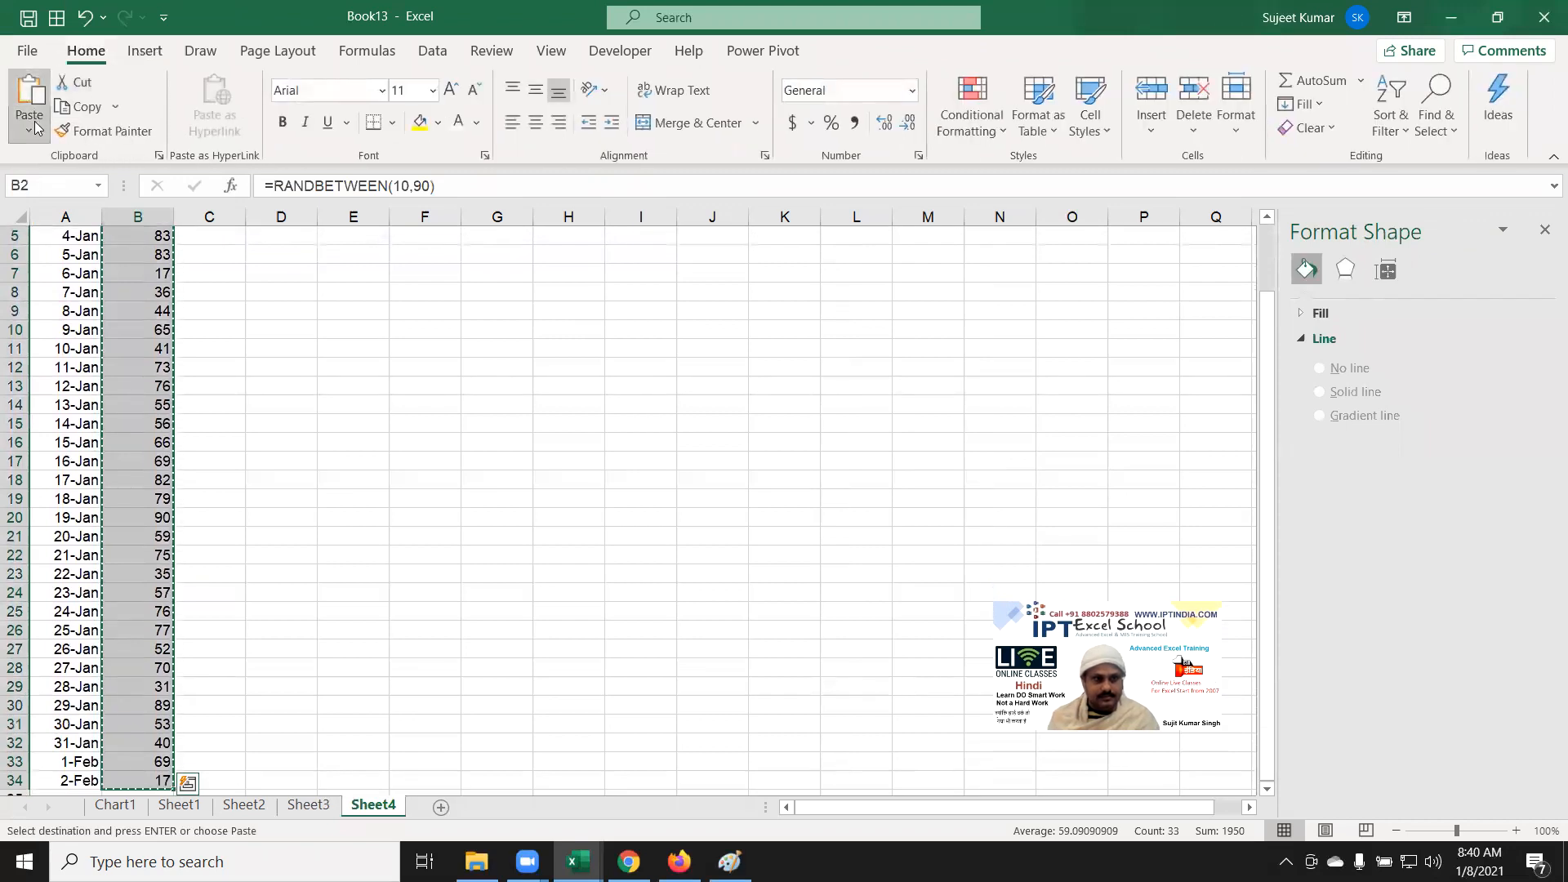
pyautogui.click(25, 123)
pyautogui.click(18, 285)
pyautogui.press('Escape')
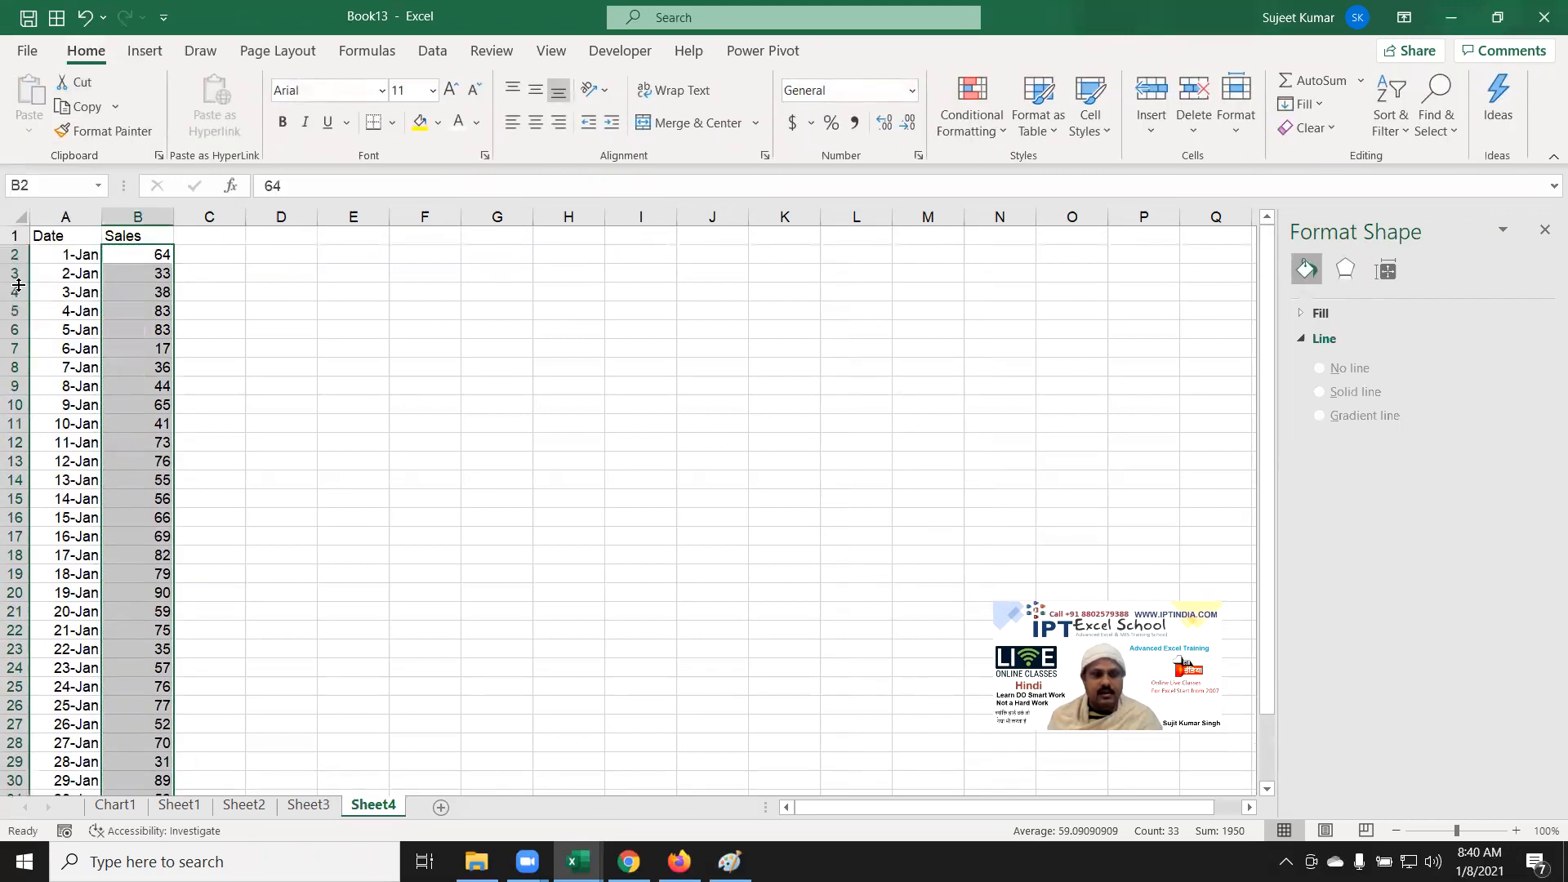
# Step: Select the Date and Sales table A1:B34
pyautogui.hotkey('ctrl', 'Home')
pyautogui.hotkey('ctrl', 'shift', 'Right')
pyautogui.hotkey('ctrl', 'shift', 'Down')
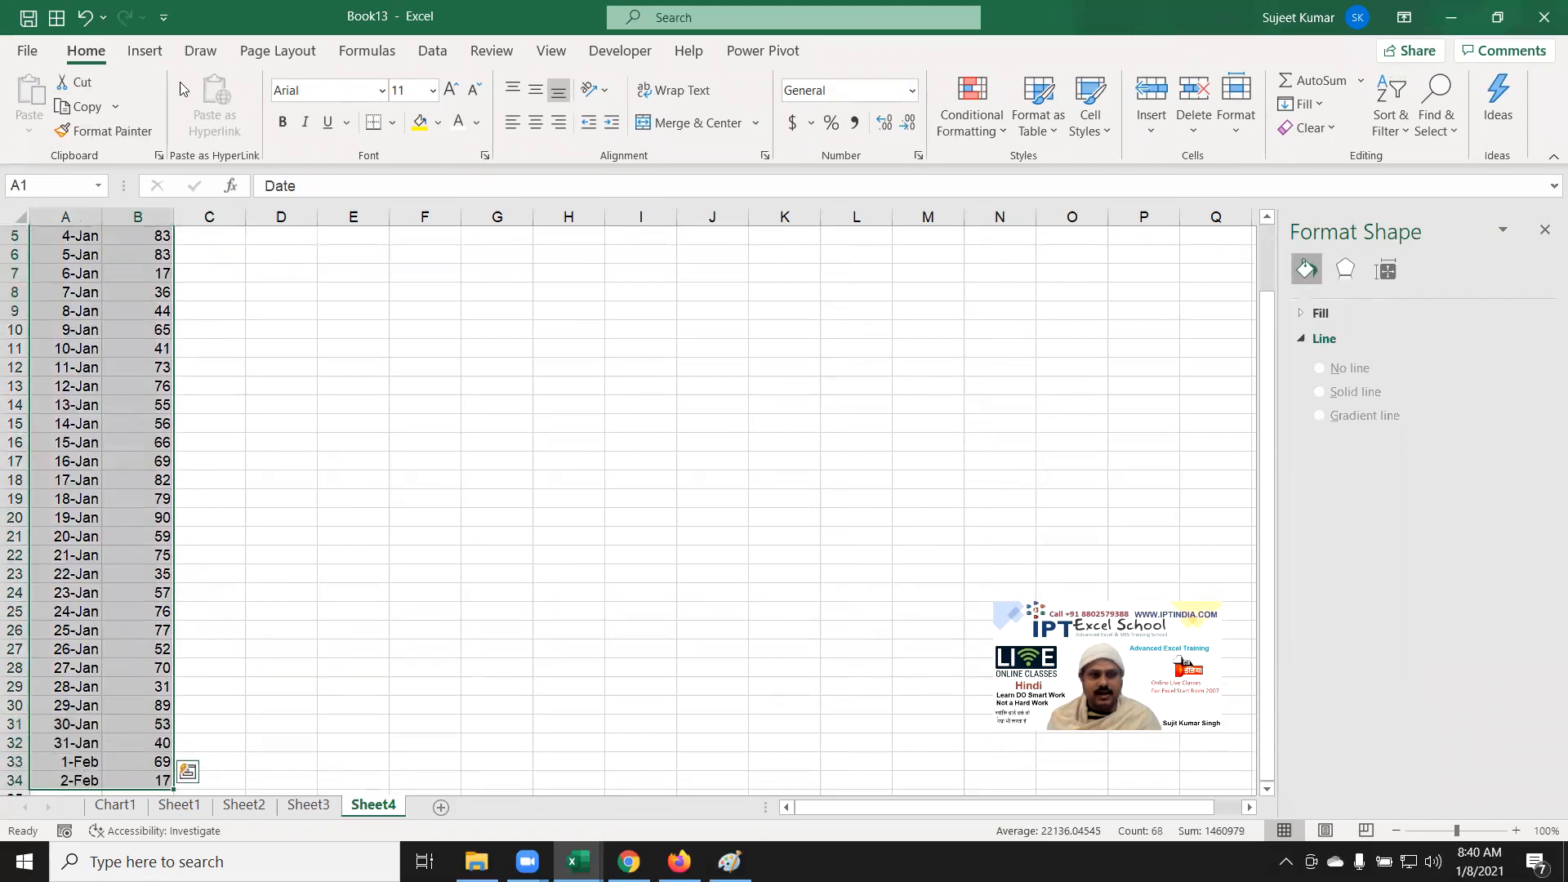
pyautogui.click(152, 57)
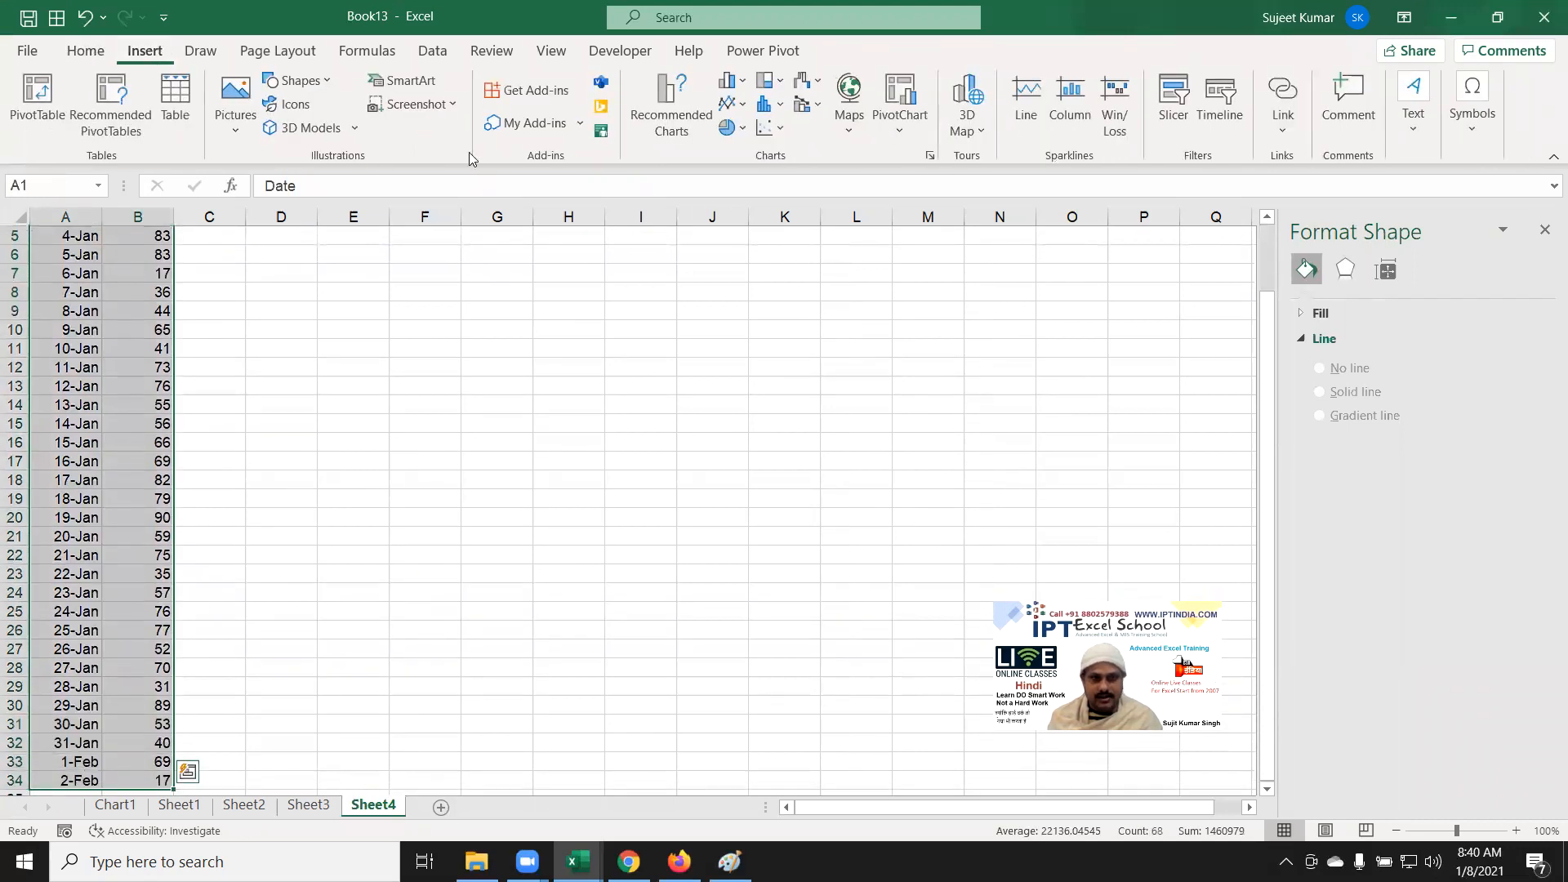
# Step: Insert a 2-D line chart of the Sales data, move it beside the table, and widen it
pyautogui.click(749, 109)
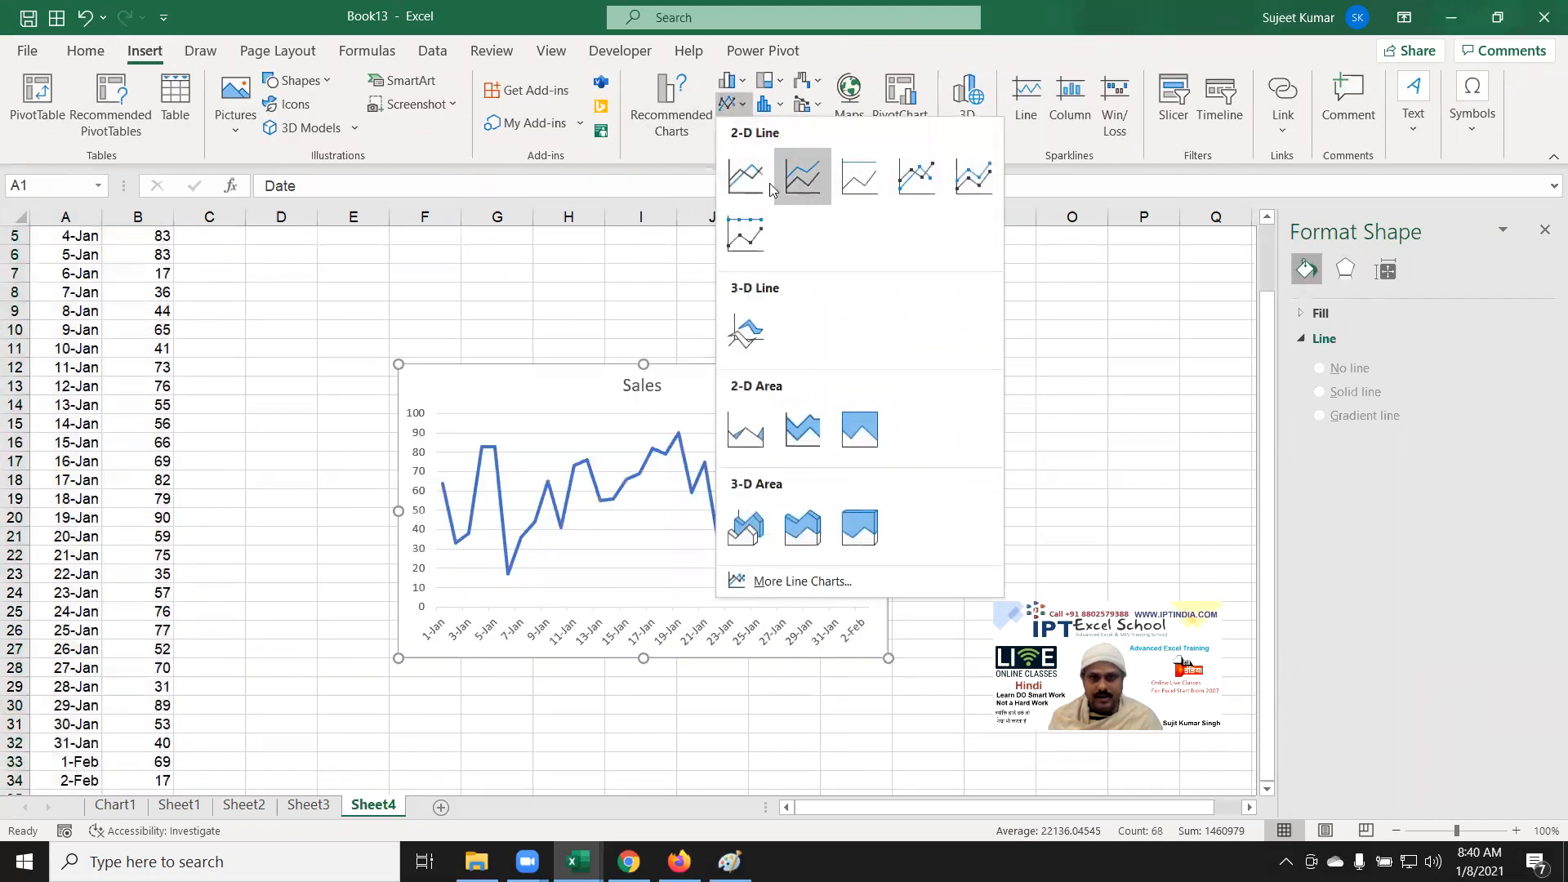
pyautogui.click(761, 189)
pyautogui.moveTo(418, 364); pyautogui.dragTo(306, 279)
pyautogui.moveTo(776, 573); pyautogui.dragTo(1208, 547)
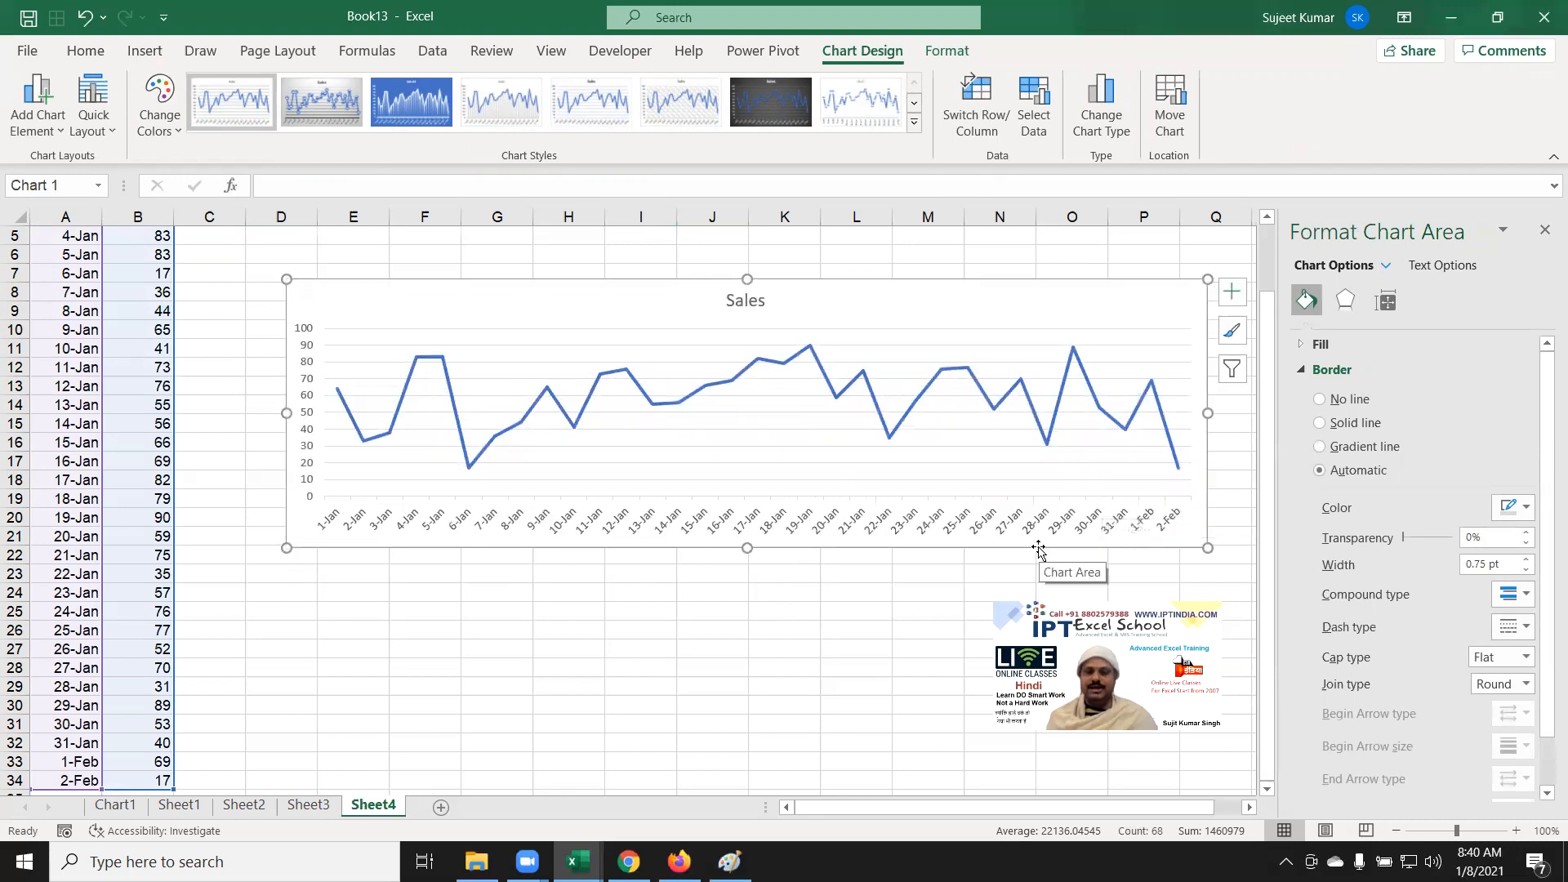
pyautogui.click(654, 524)
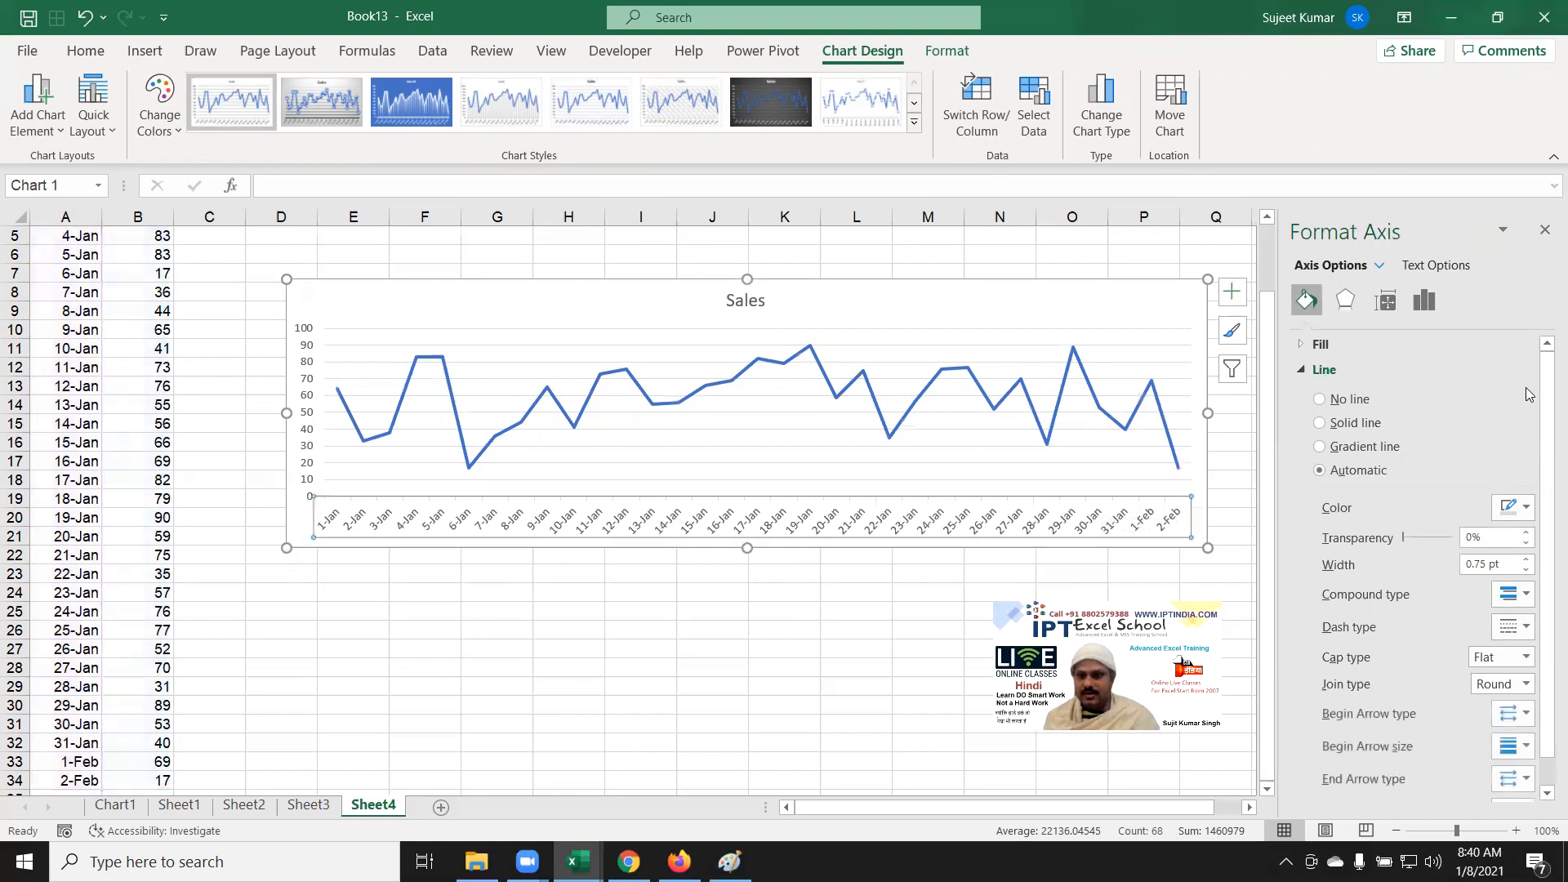
# Step: In the axis options, try a 5-day major unit, then revert it to 1 day
pyautogui.click(1434, 312)
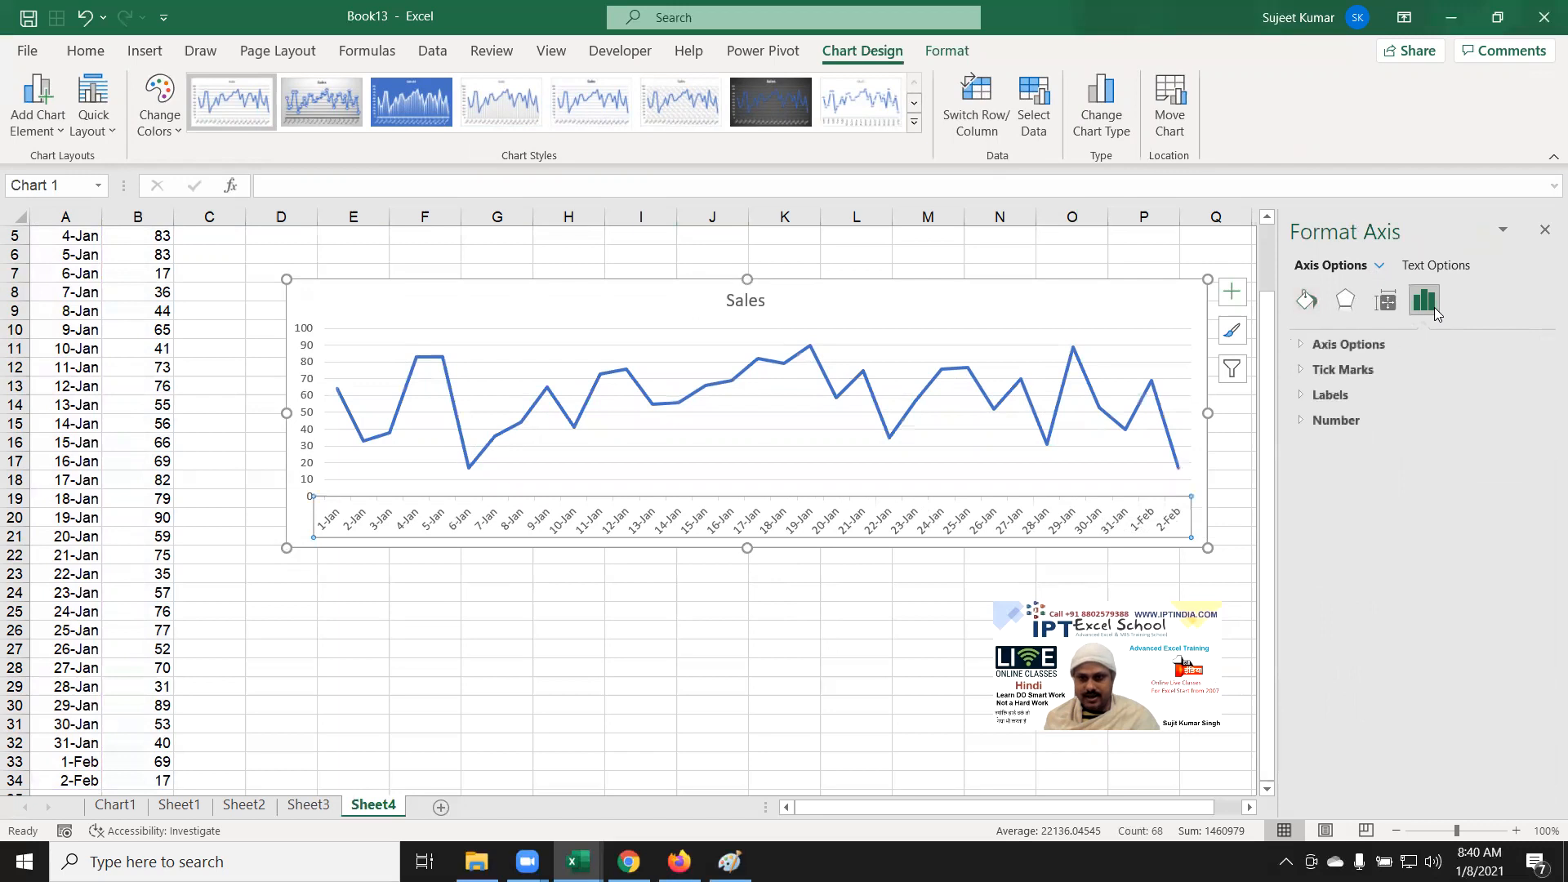
pyautogui.click(1343, 348)
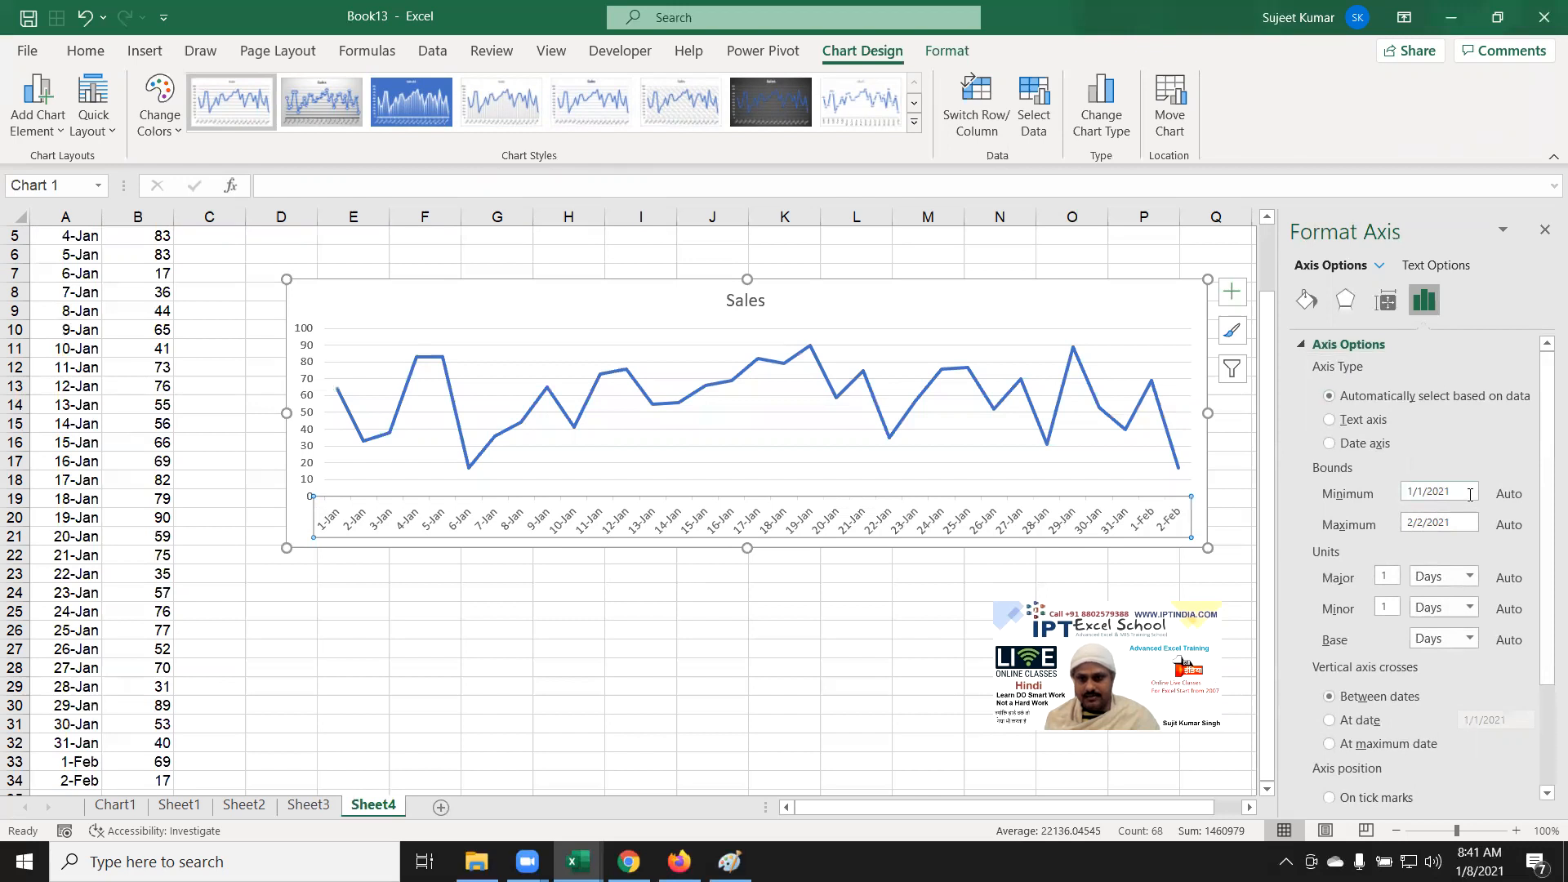
pyautogui.doubleClick(1378, 578)
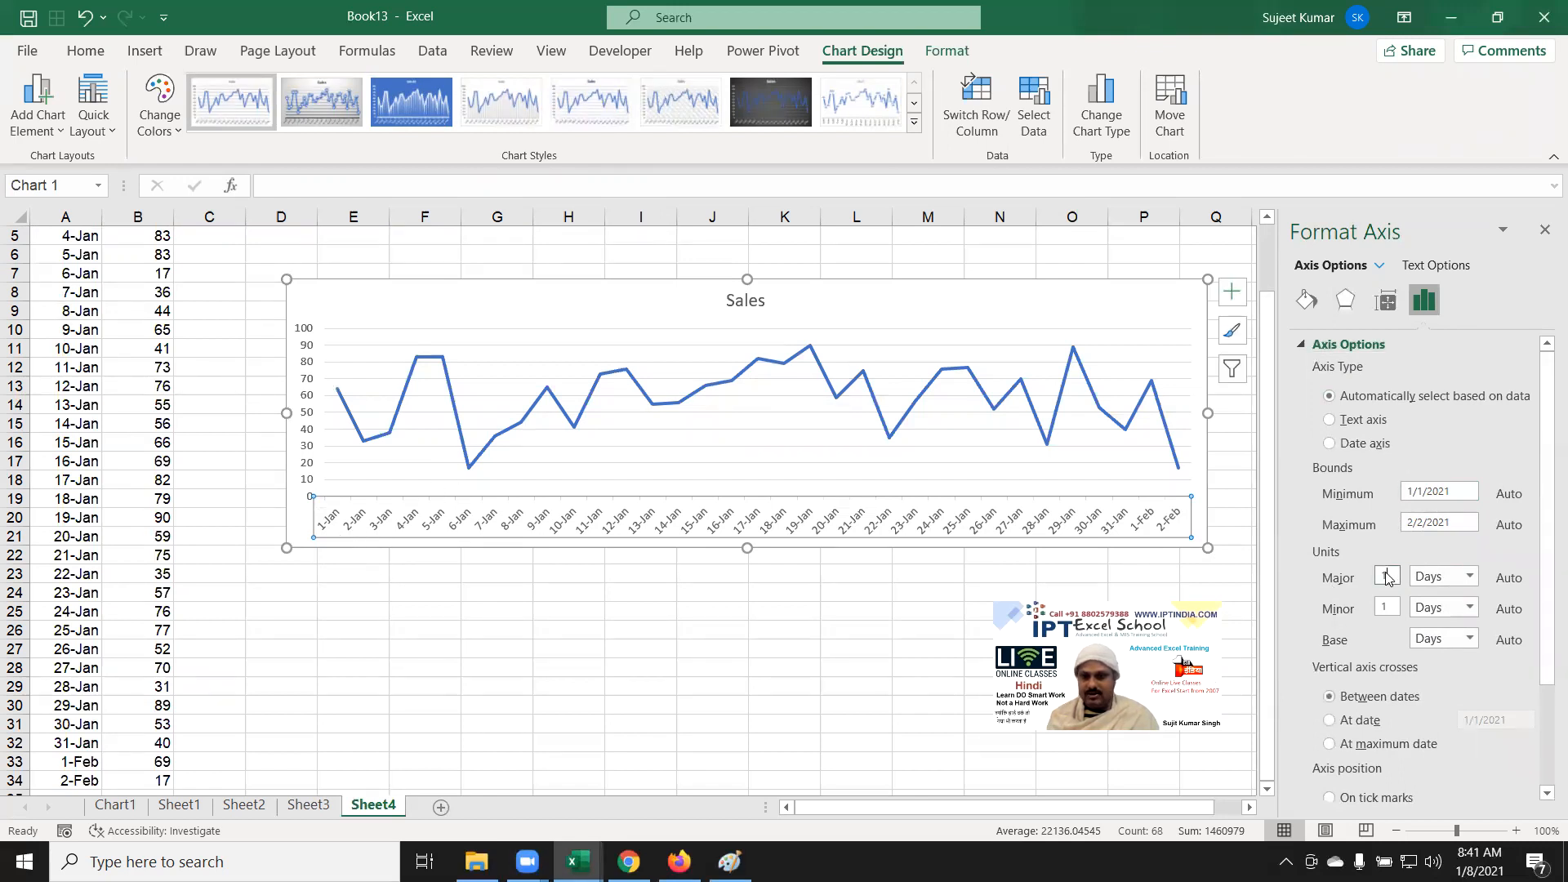
pyautogui.press('BackSpace')
pyautogui.write('5')
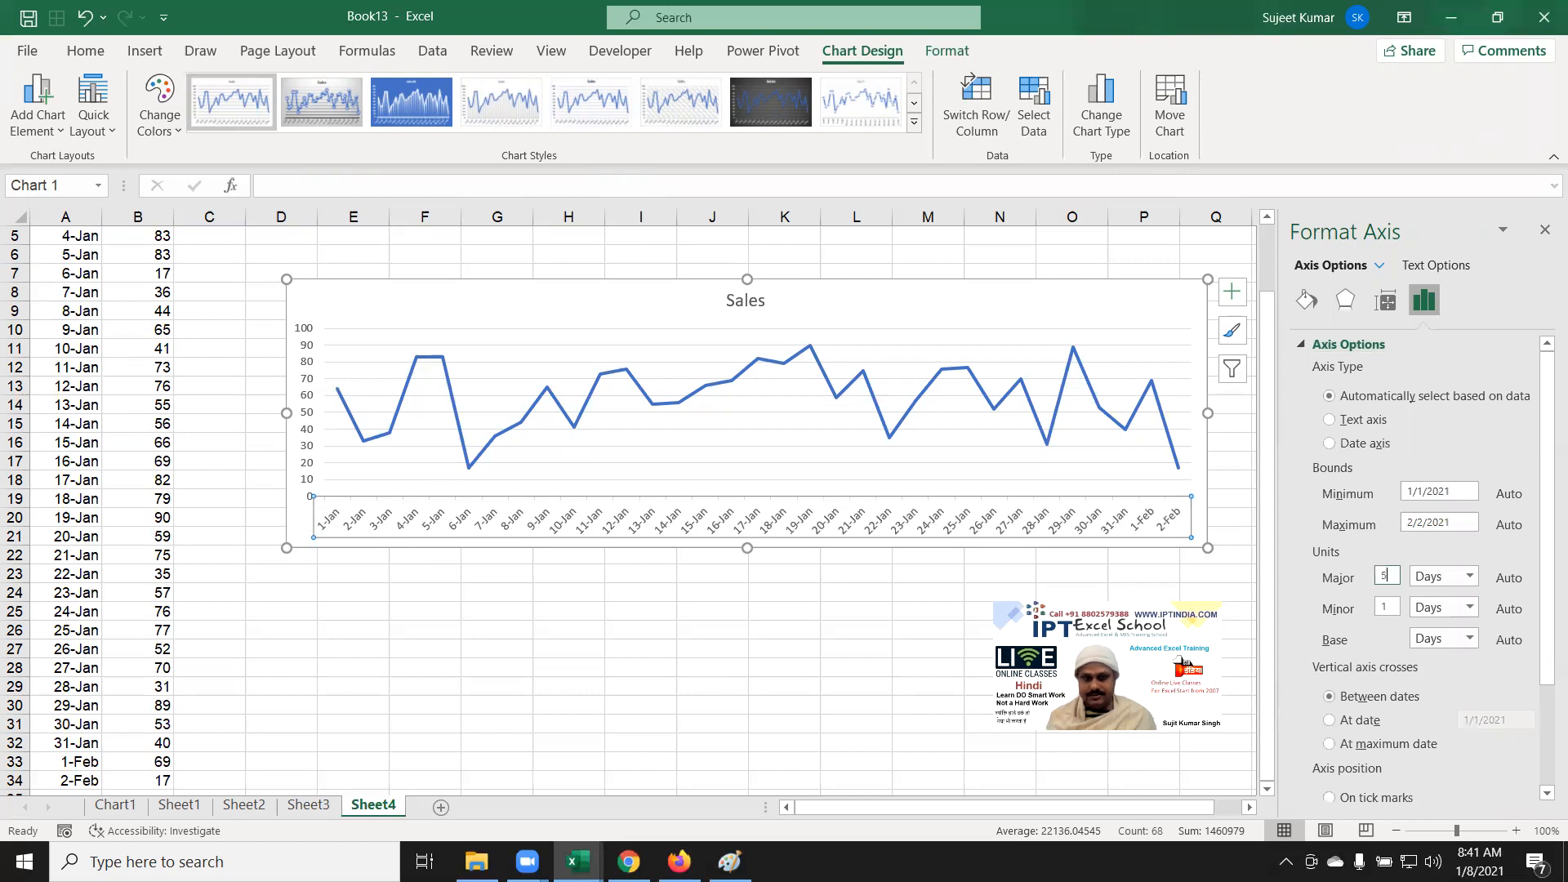
pyautogui.press('Tab')
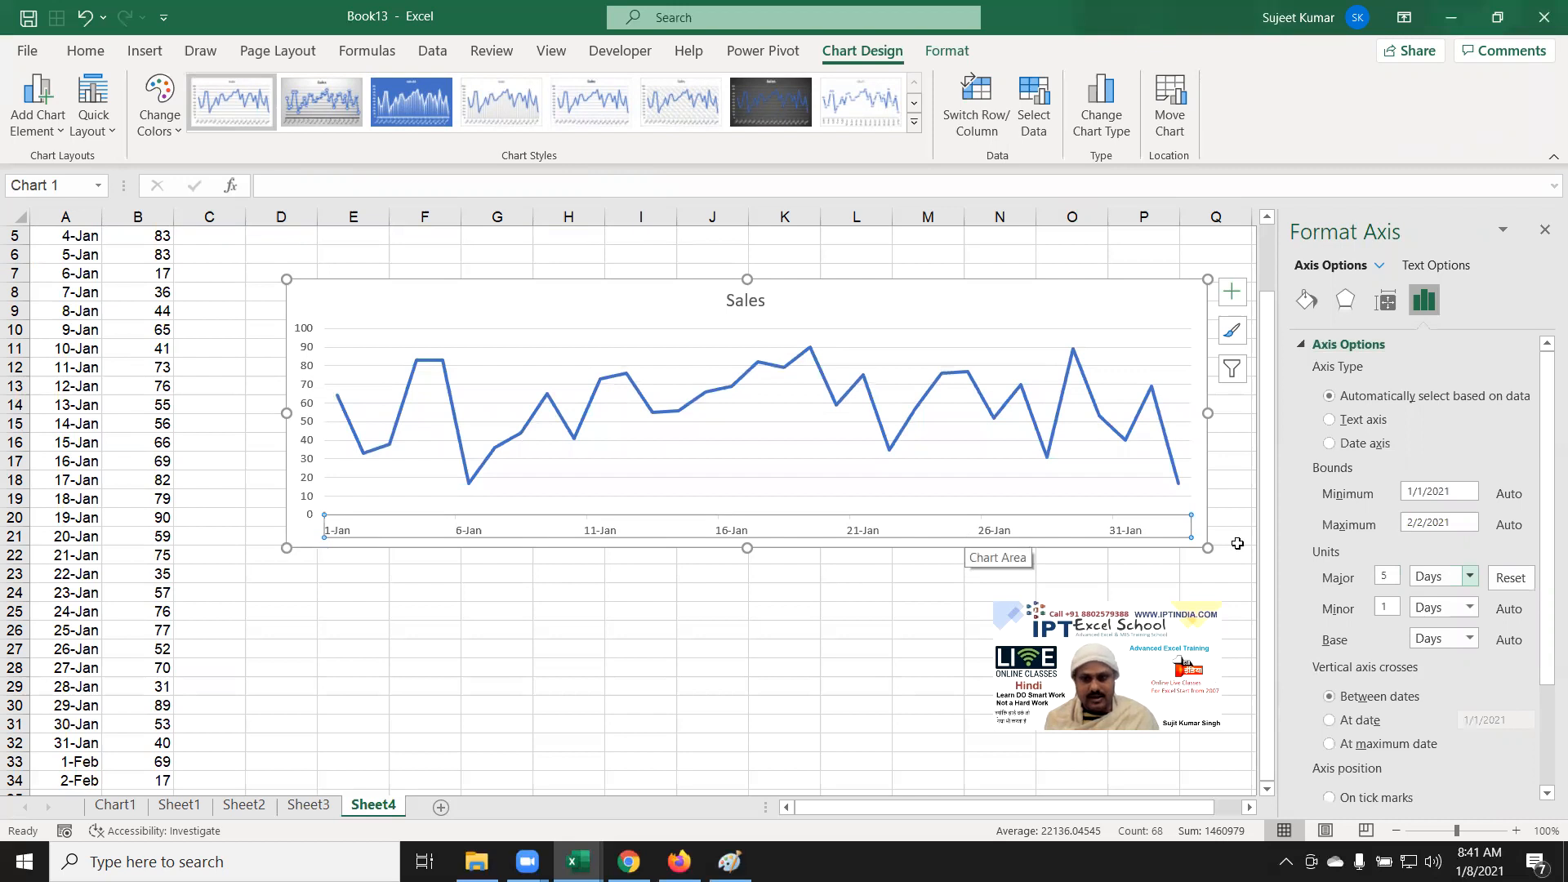
pyautogui.doubleClick(1392, 572)
pyautogui.write('1')
pyautogui.press('Tab')
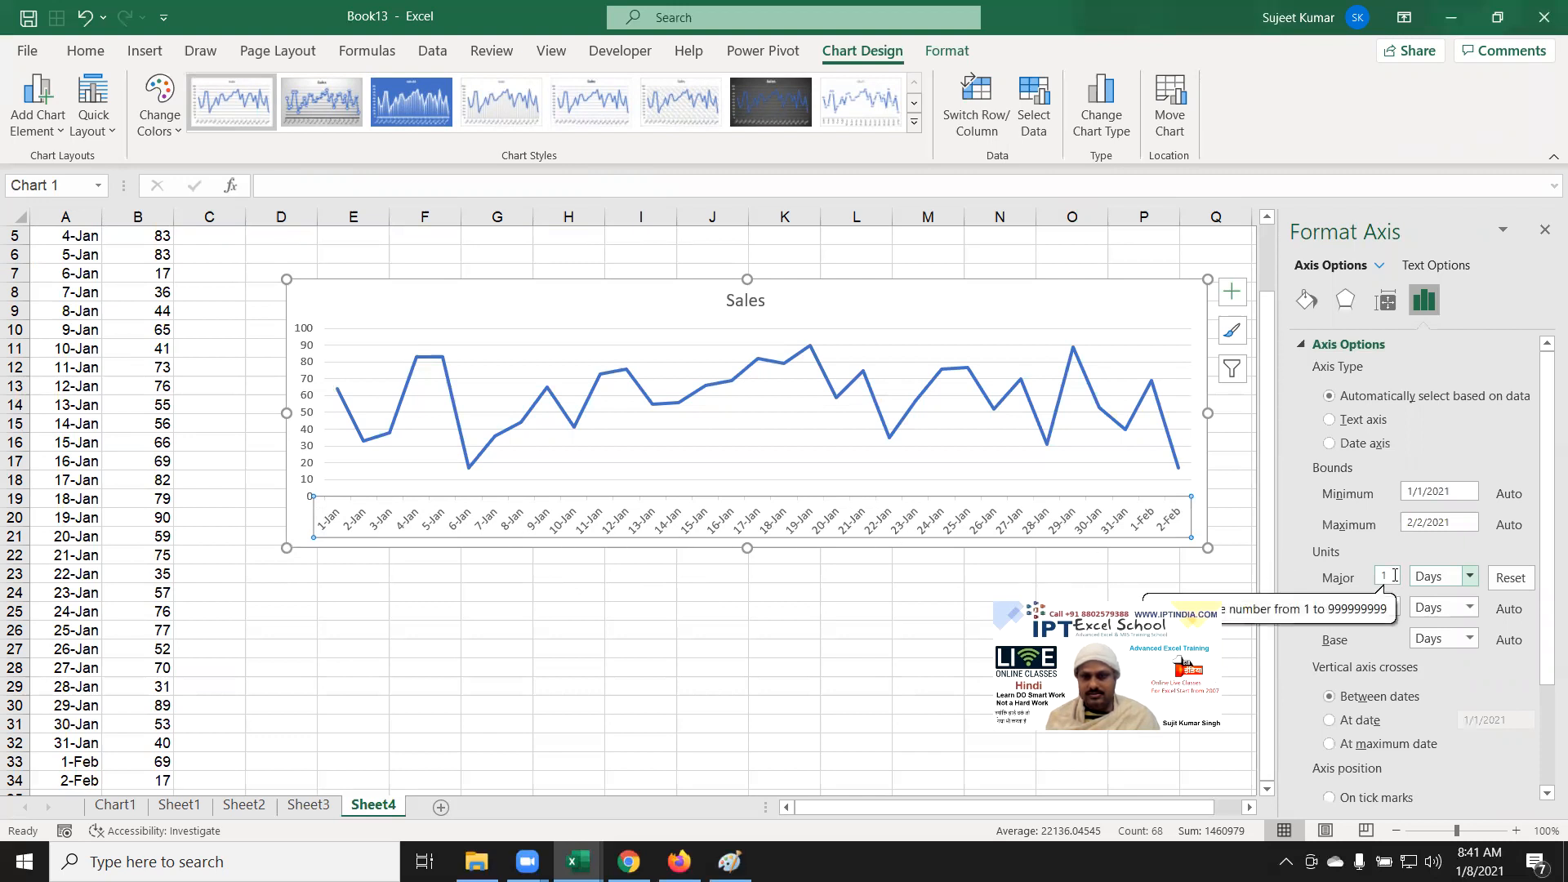
# Step: Set the major unit to 5 days and select the Minimum bound value
pyautogui.click(1452, 491)
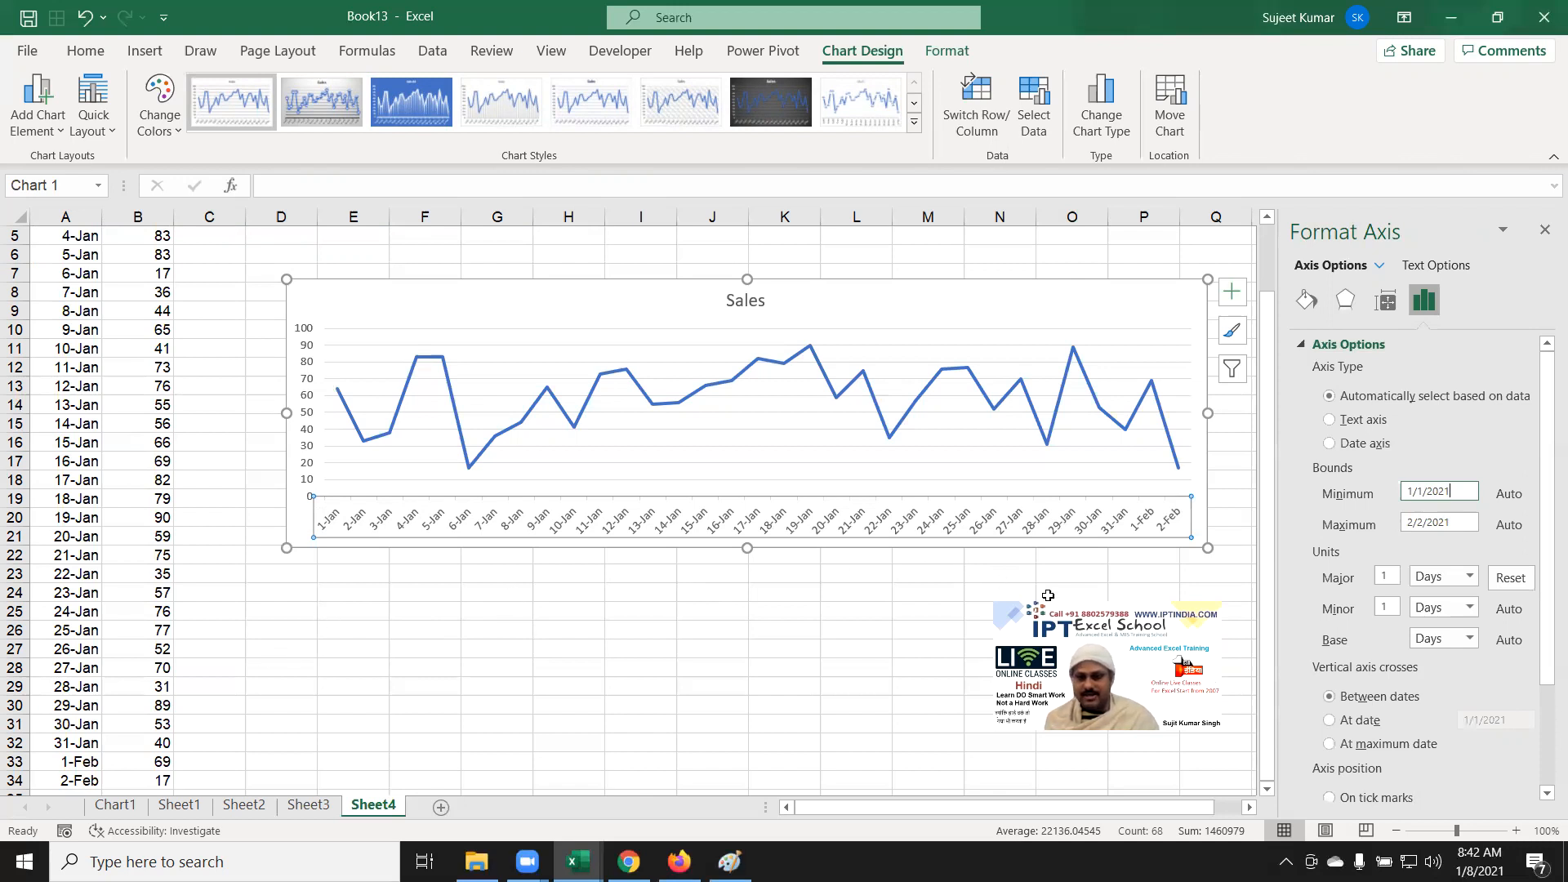
pyautogui.click(1397, 577)
pyautogui.press('BackSpace')
pyautogui.write('5')
pyautogui.press('Tab')
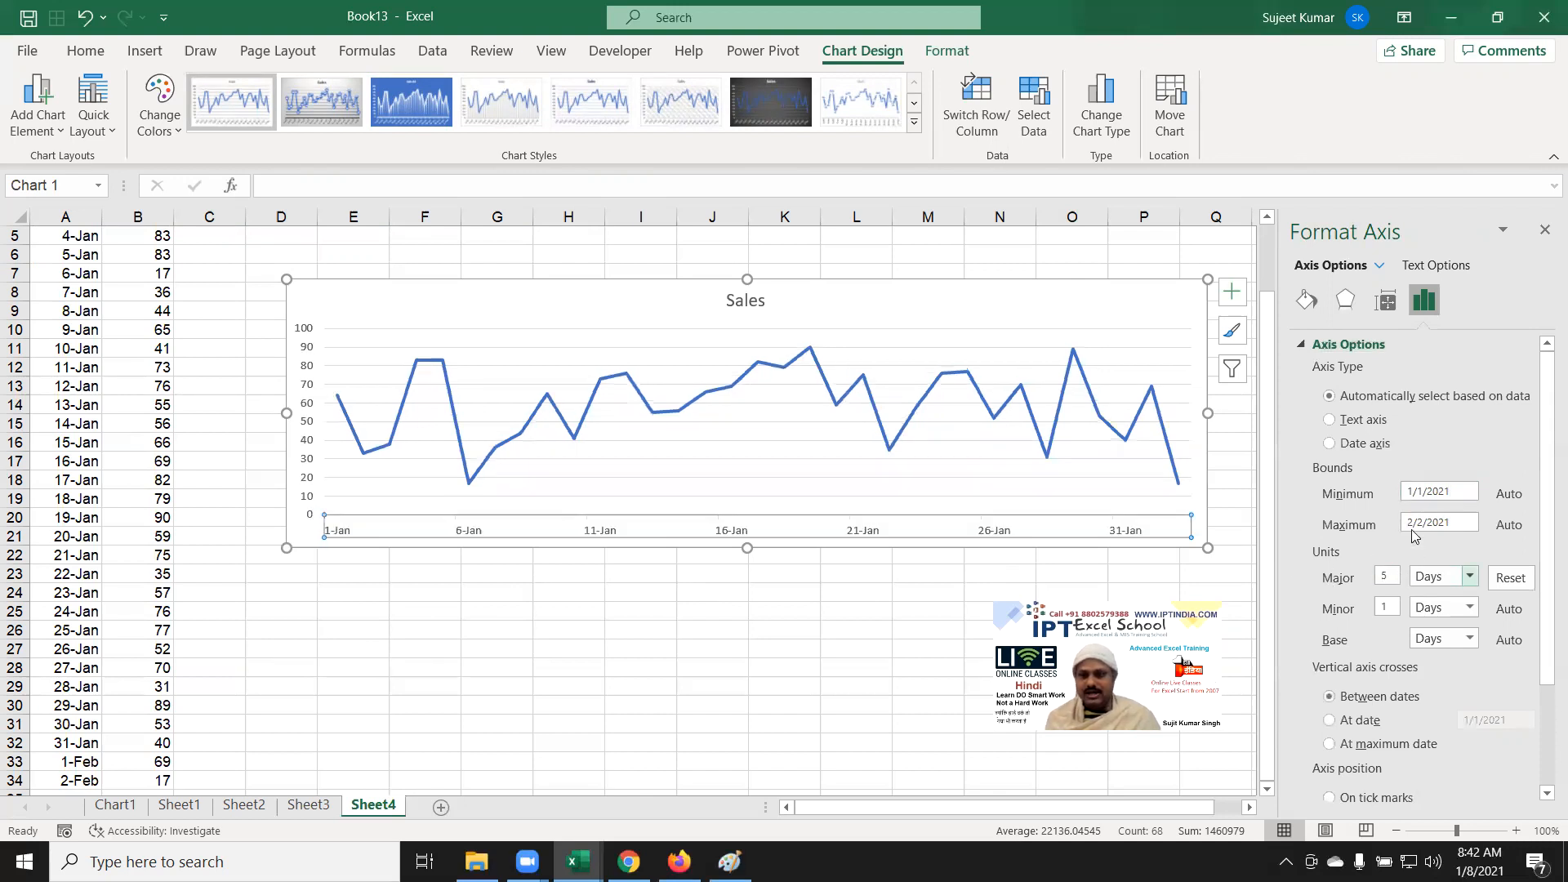
pyautogui.doubleClick(1418, 494)
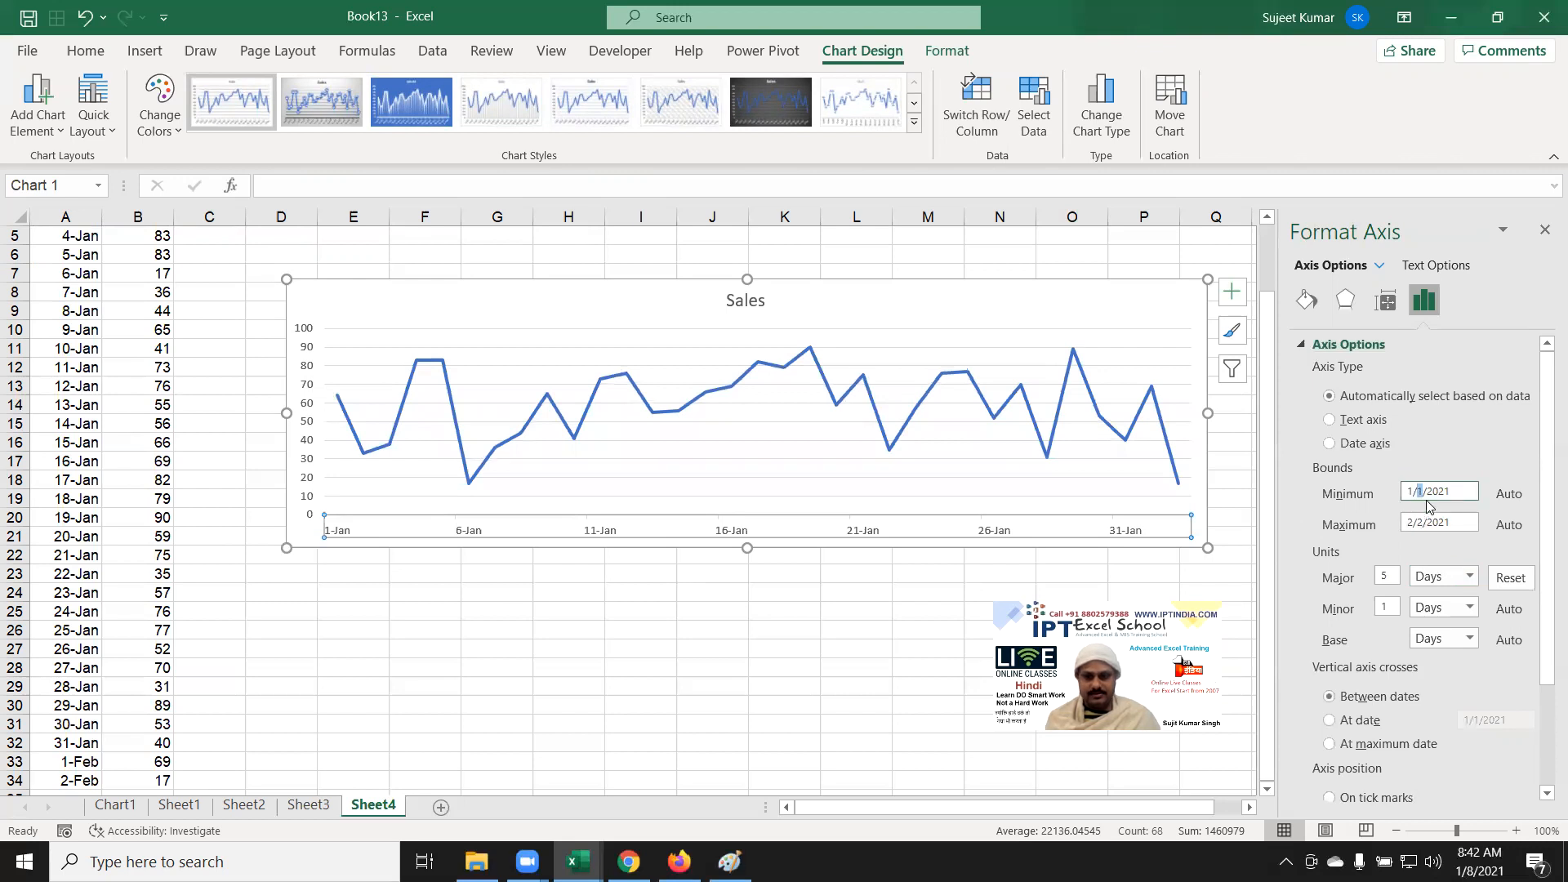
pyautogui.tripleClick(1429, 489)
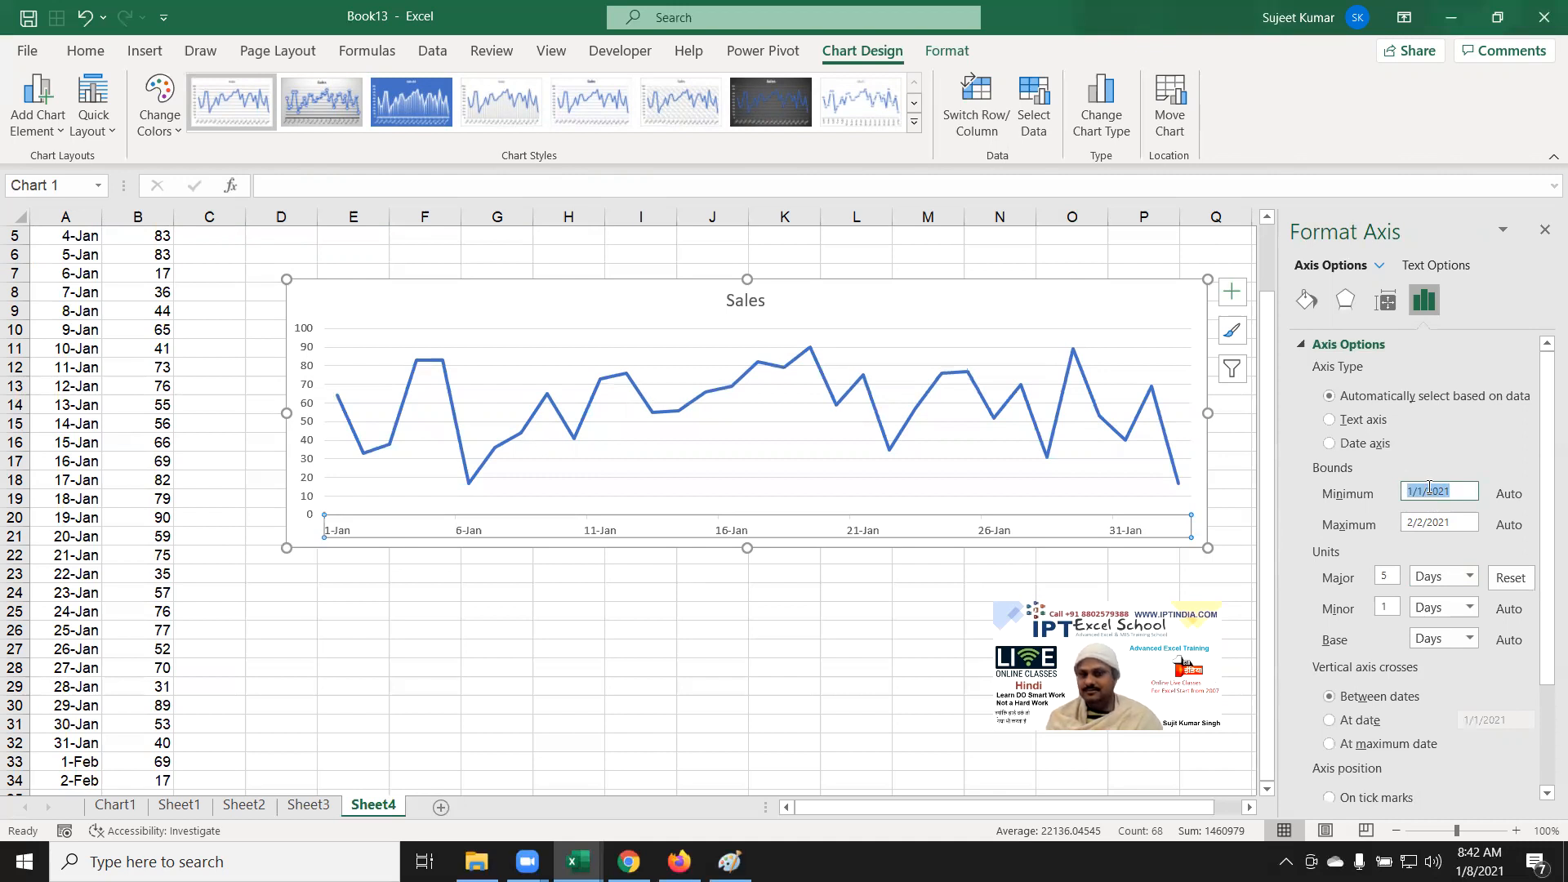
# Step: Enter 1-Jan in D24 and a five-day increment formula in D25
pyautogui.click(360, 636)
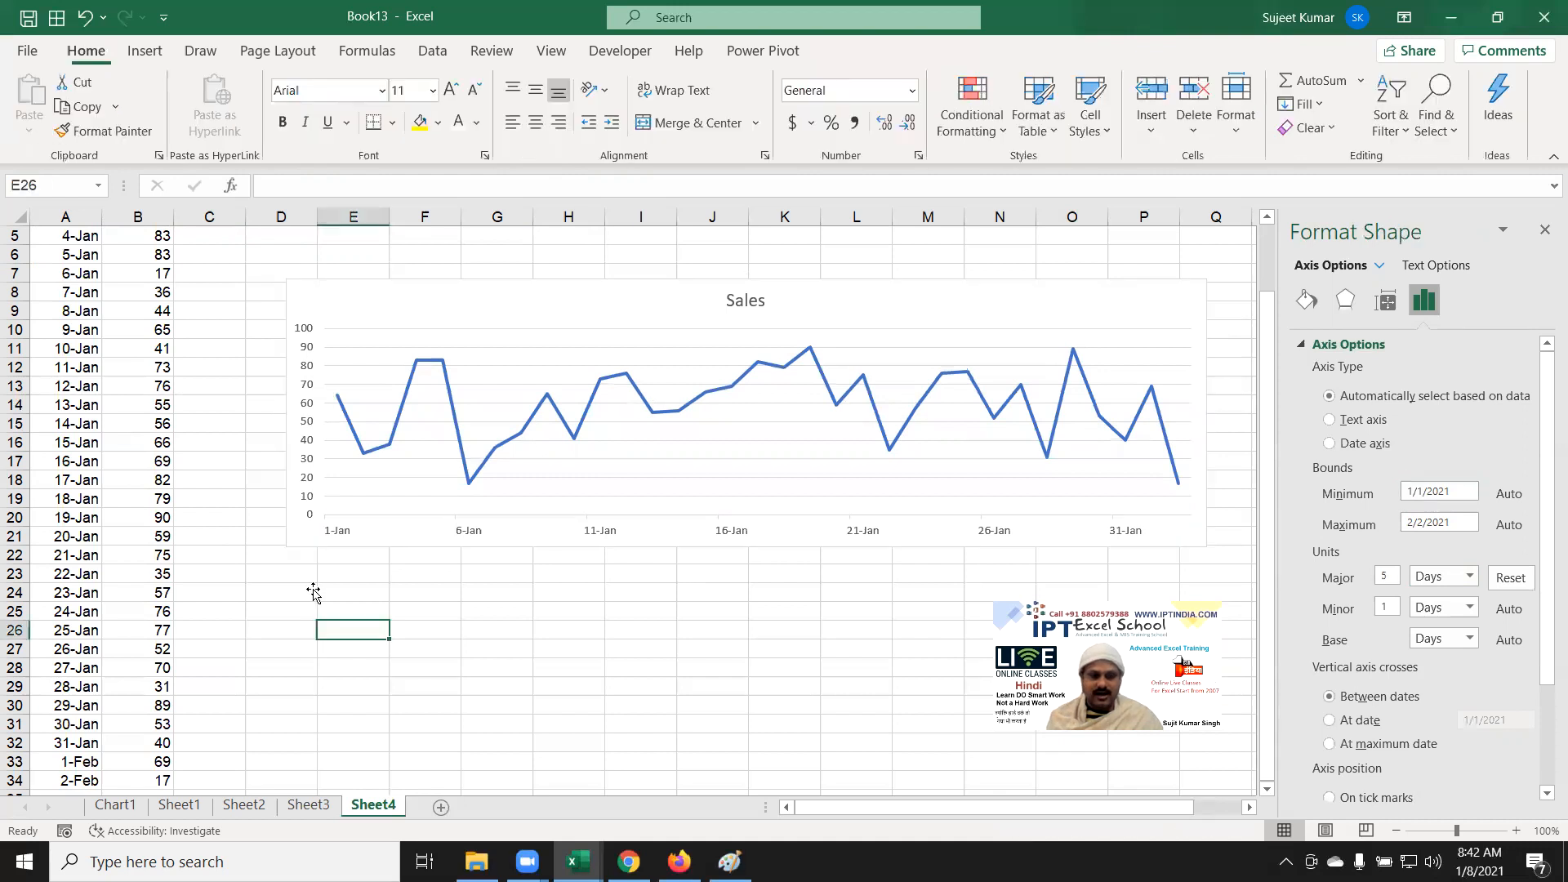
pyautogui.click(311, 593)
pyautogui.write('1/1')
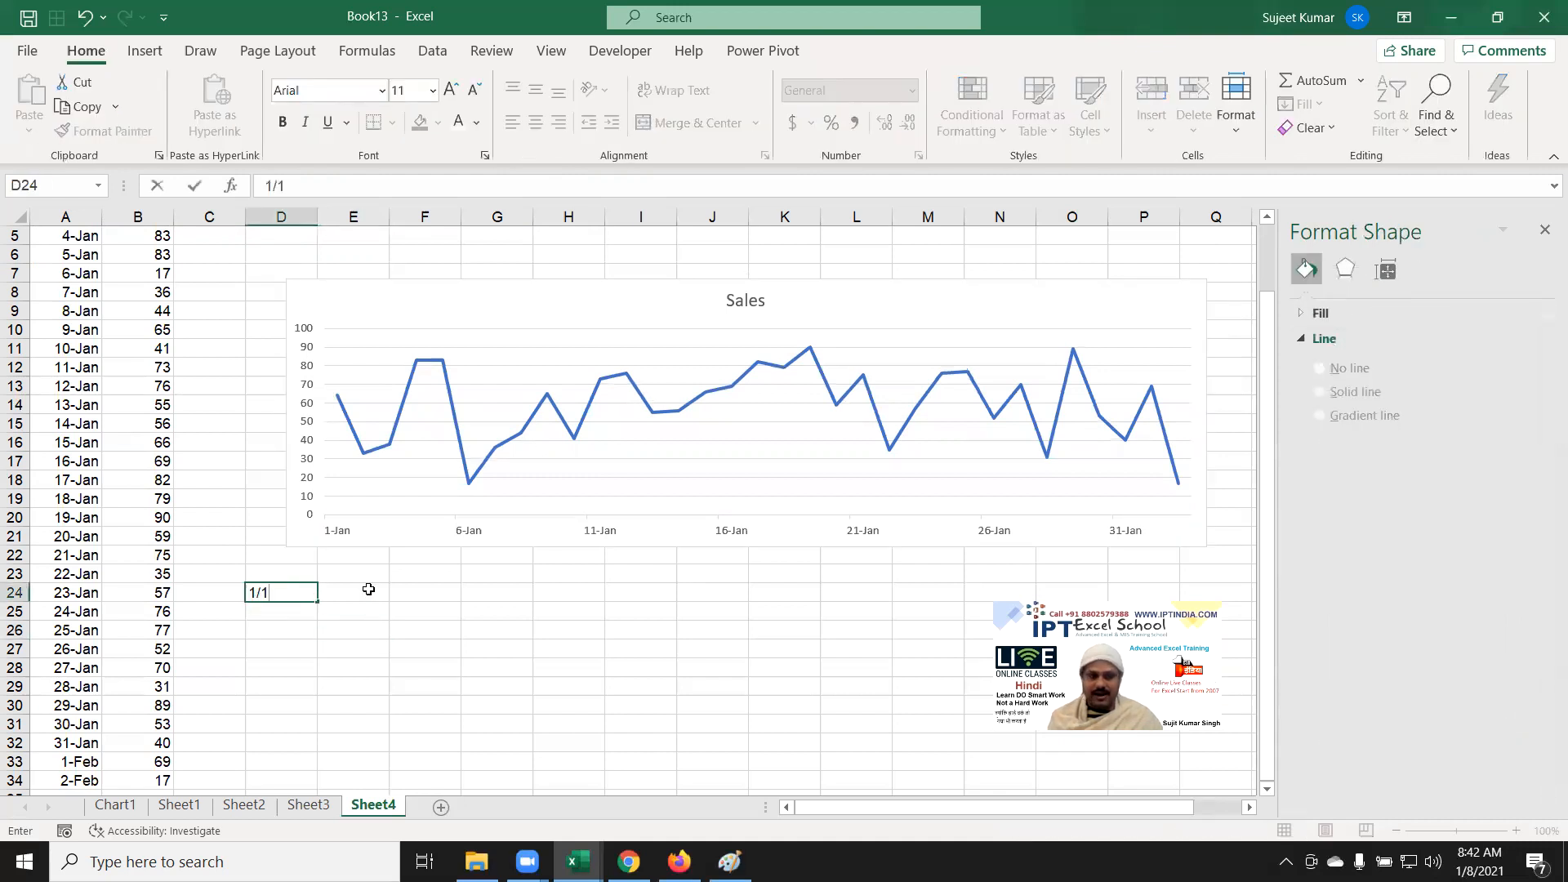
pyautogui.press('Return')
pyautogui.write('=D24+1')
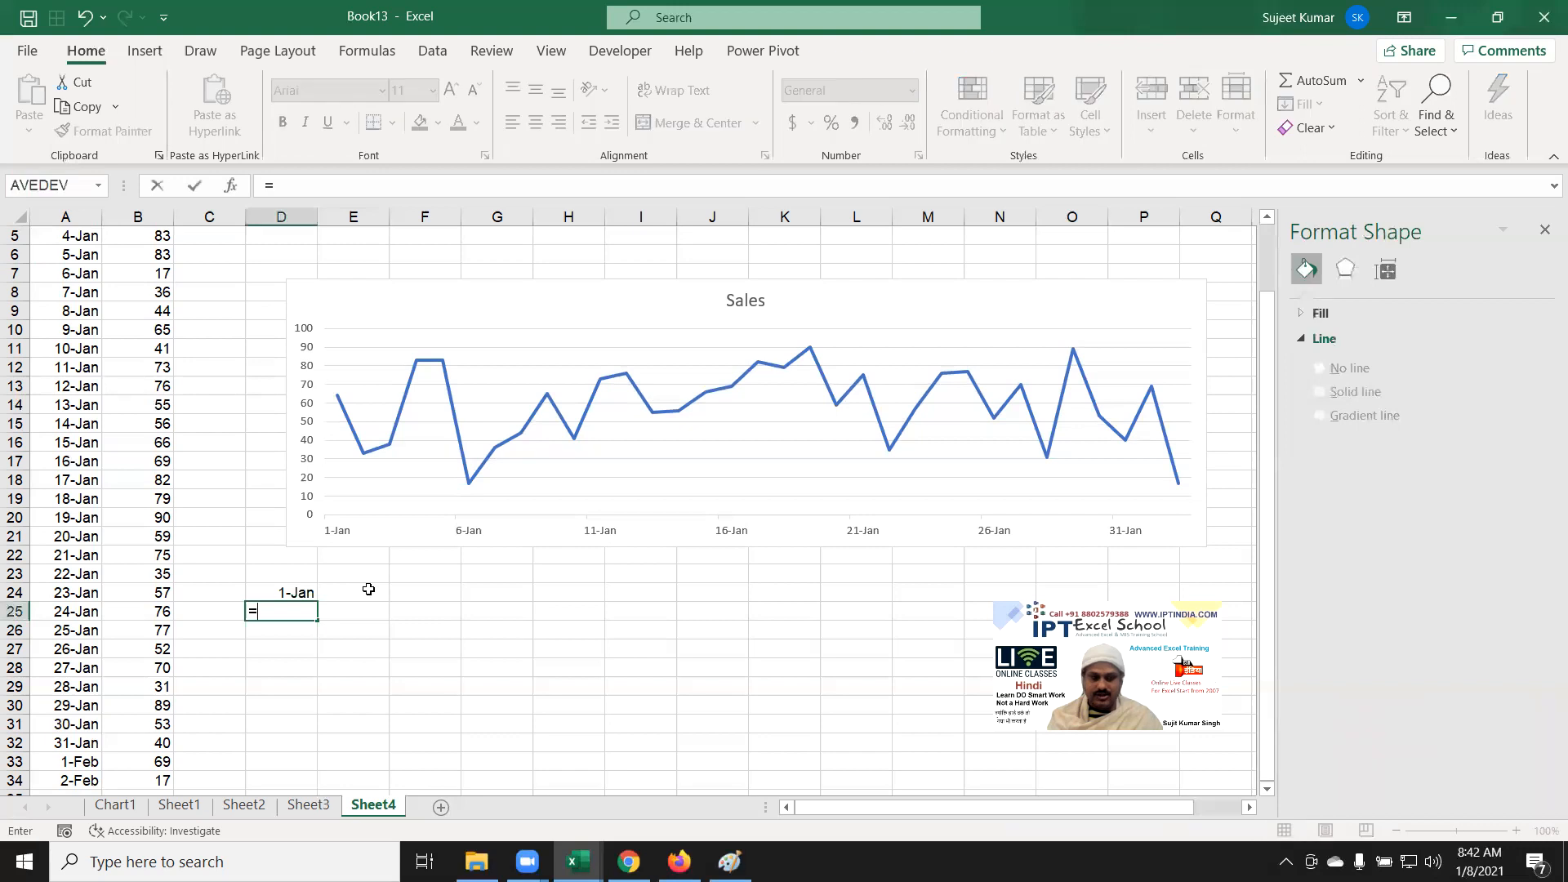
pyautogui.press('Return')
# Step: Fill the five-day increment formula down column D through D32
pyautogui.press('Up')
pyautogui.hotkey('shift', 'Down')
pyautogui.hotkey('ctrl', 'd')
pyautogui.press('Down')
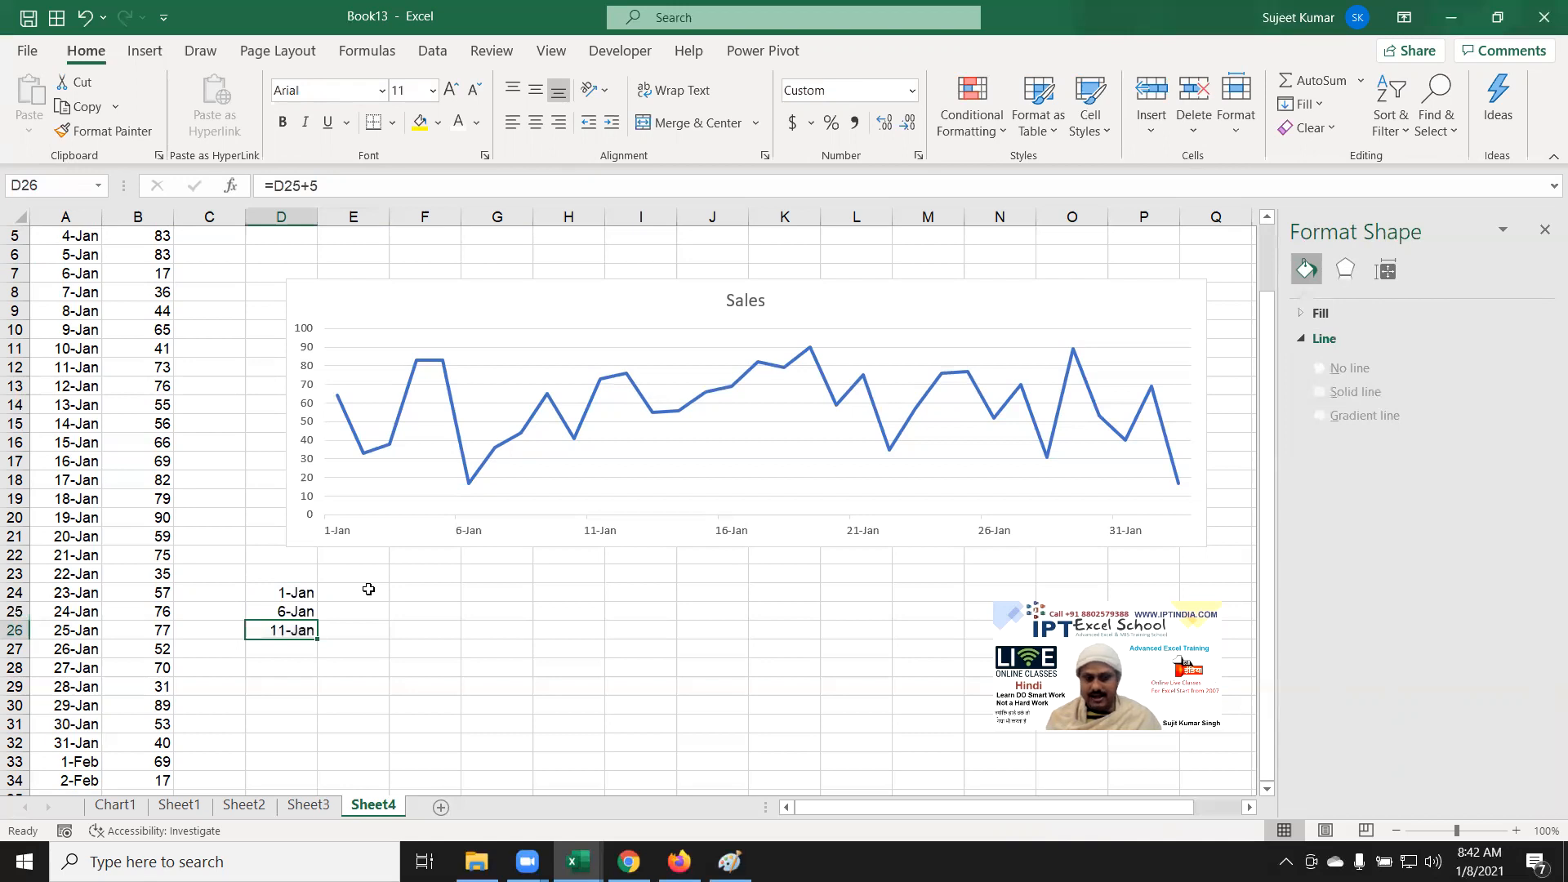
pyautogui.hotkey('shift', 'Down')
pyautogui.press('Up')
pyautogui.press('Down')
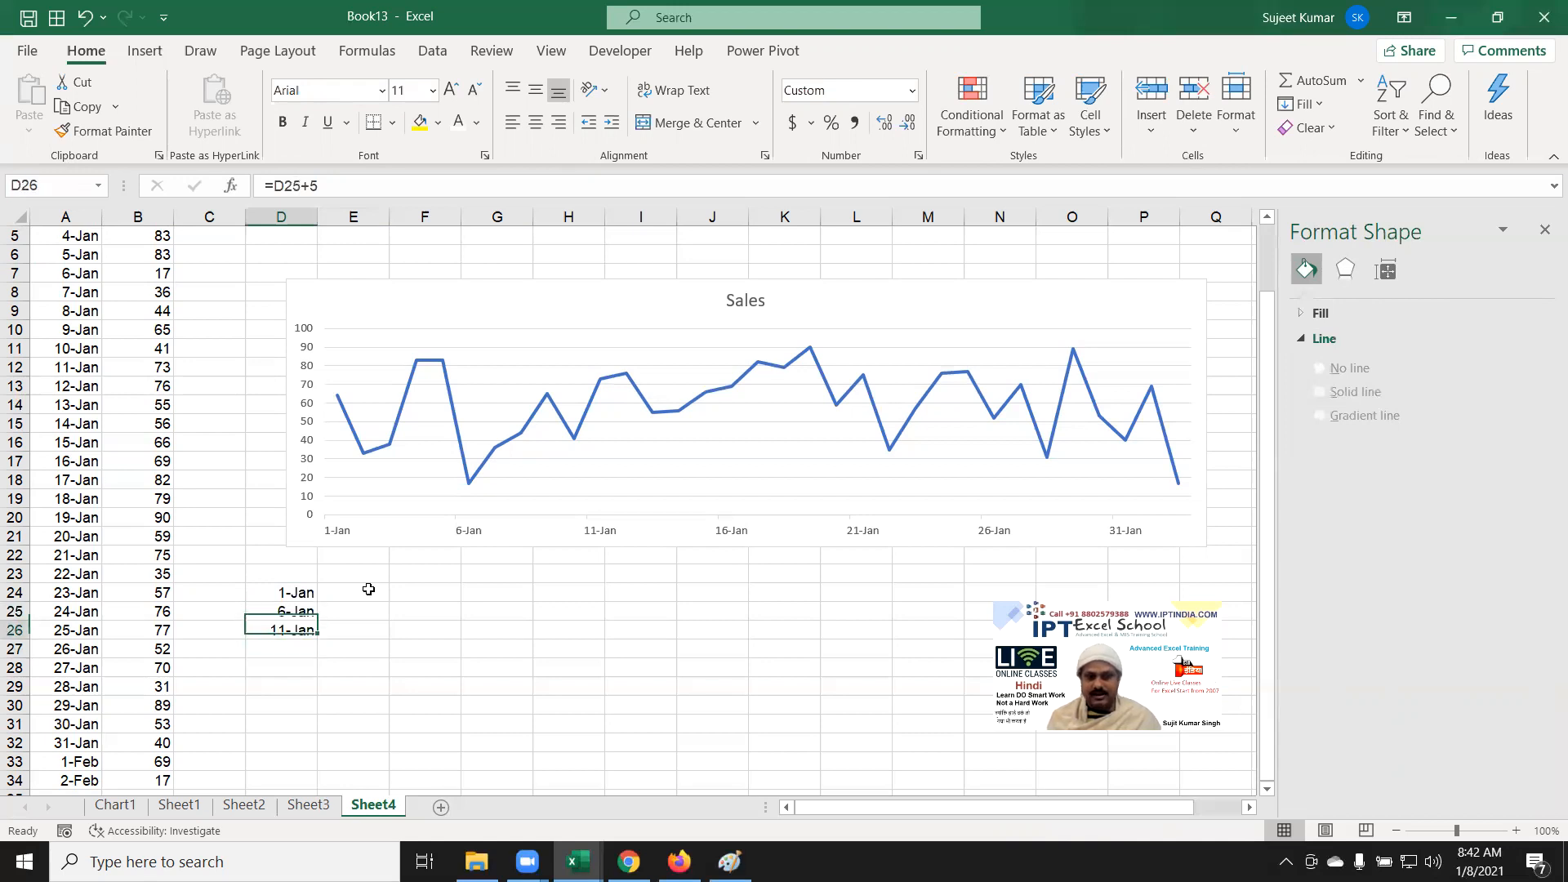
pyautogui.hotkey('shift', 'Down')
pyautogui.hotkey('shift', 'Down')
pyautogui.hotkey('shift', 'Down')
pyautogui.hotkey('shift', 'Down')
pyautogui.hotkey('shift', 'Down')
pyautogui.hotkey('shift', 'Down')
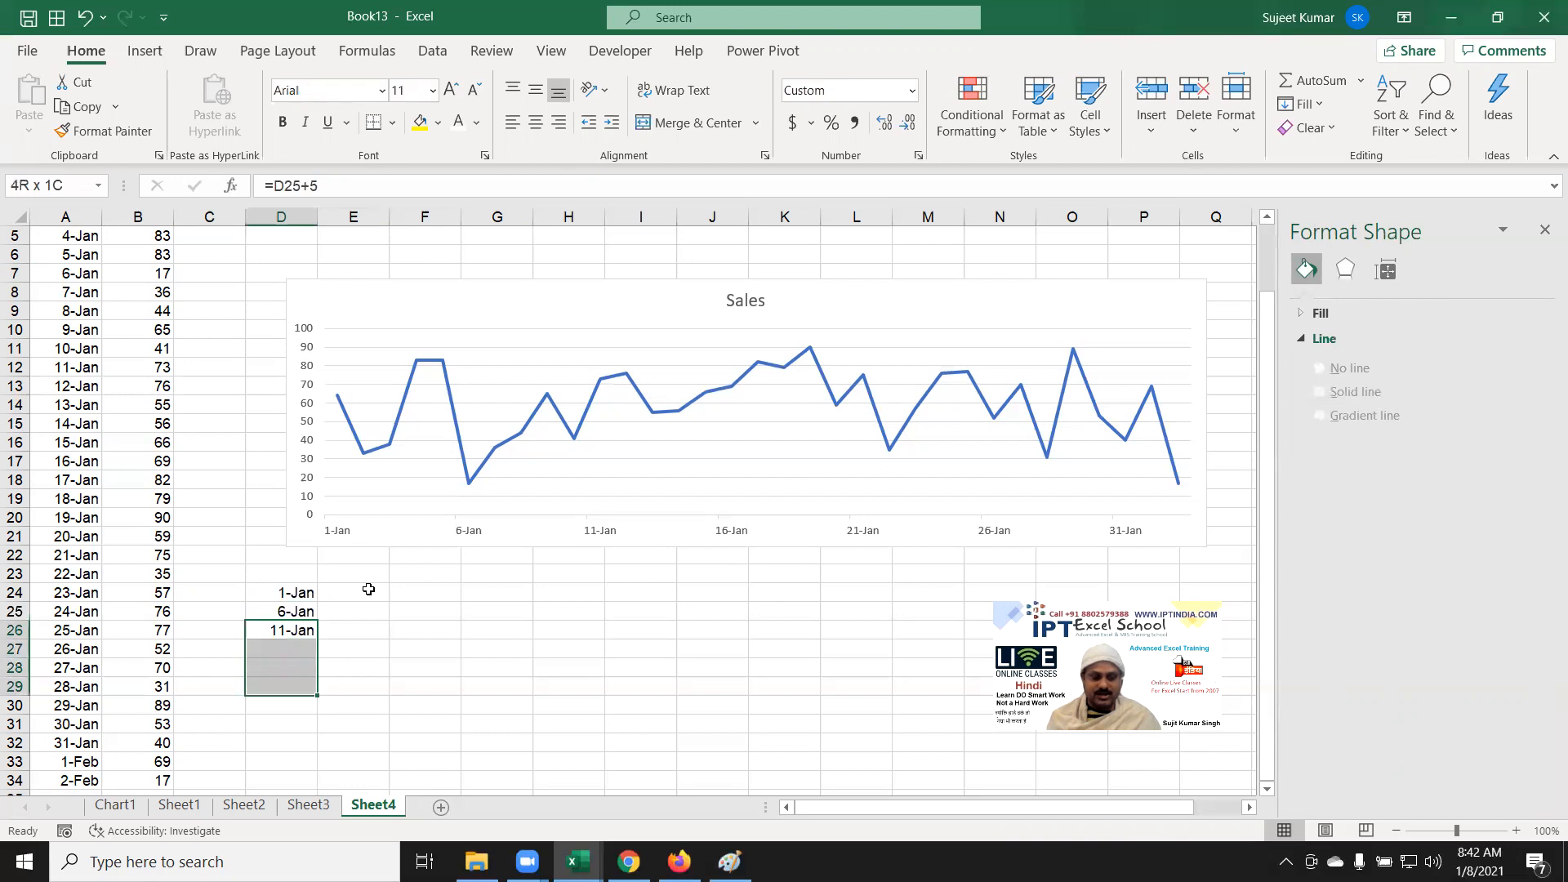
pyautogui.hotkey('ctrl', 'd')
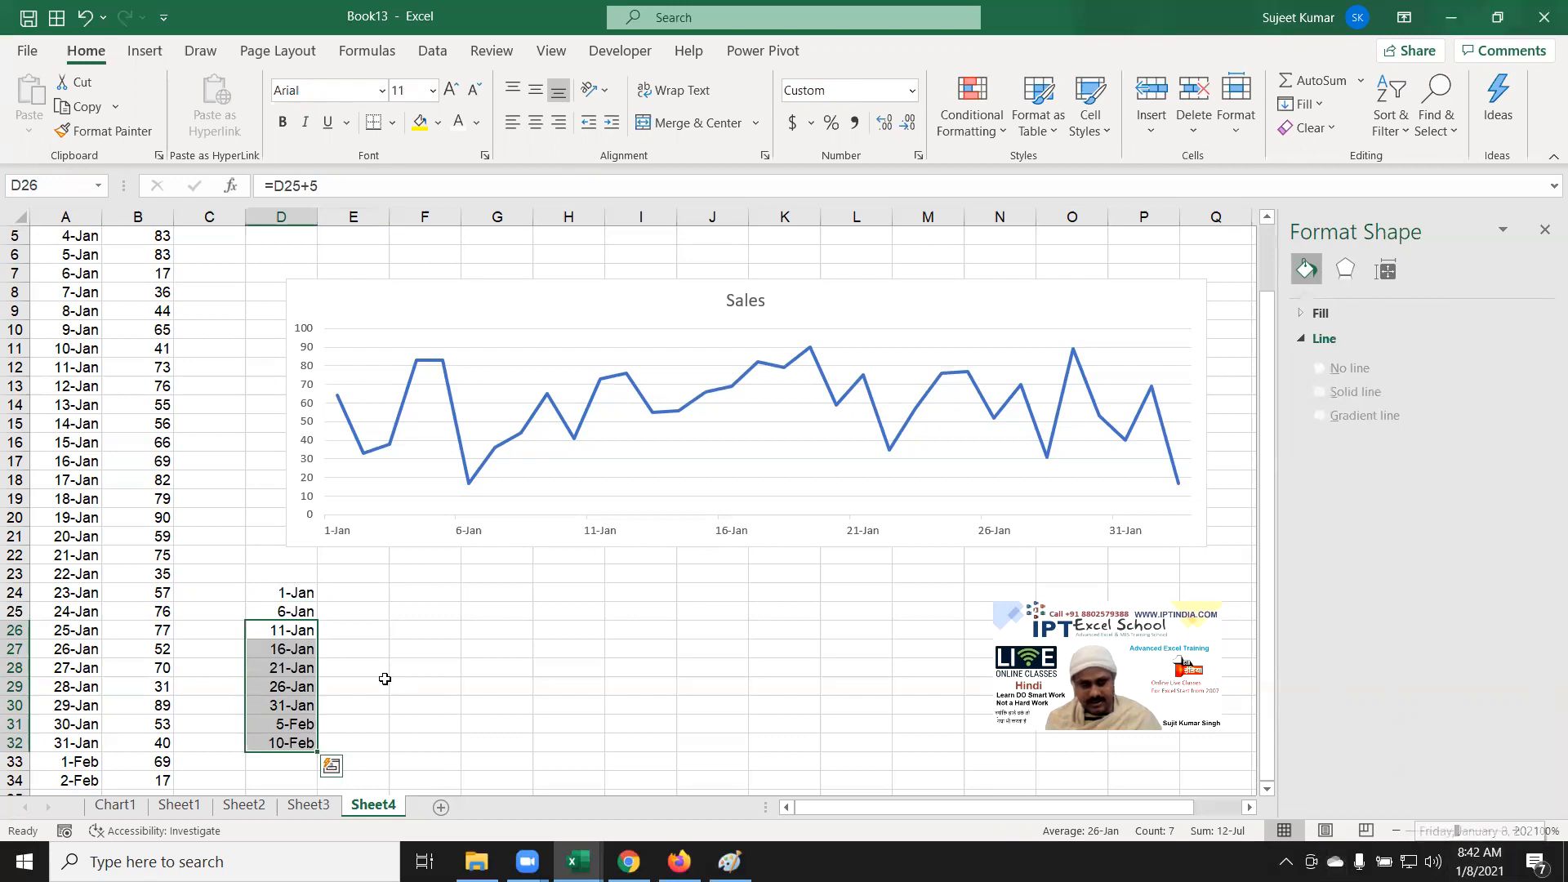
pyautogui.moveTo(378, 684); pyautogui.dragTo(364, 668)
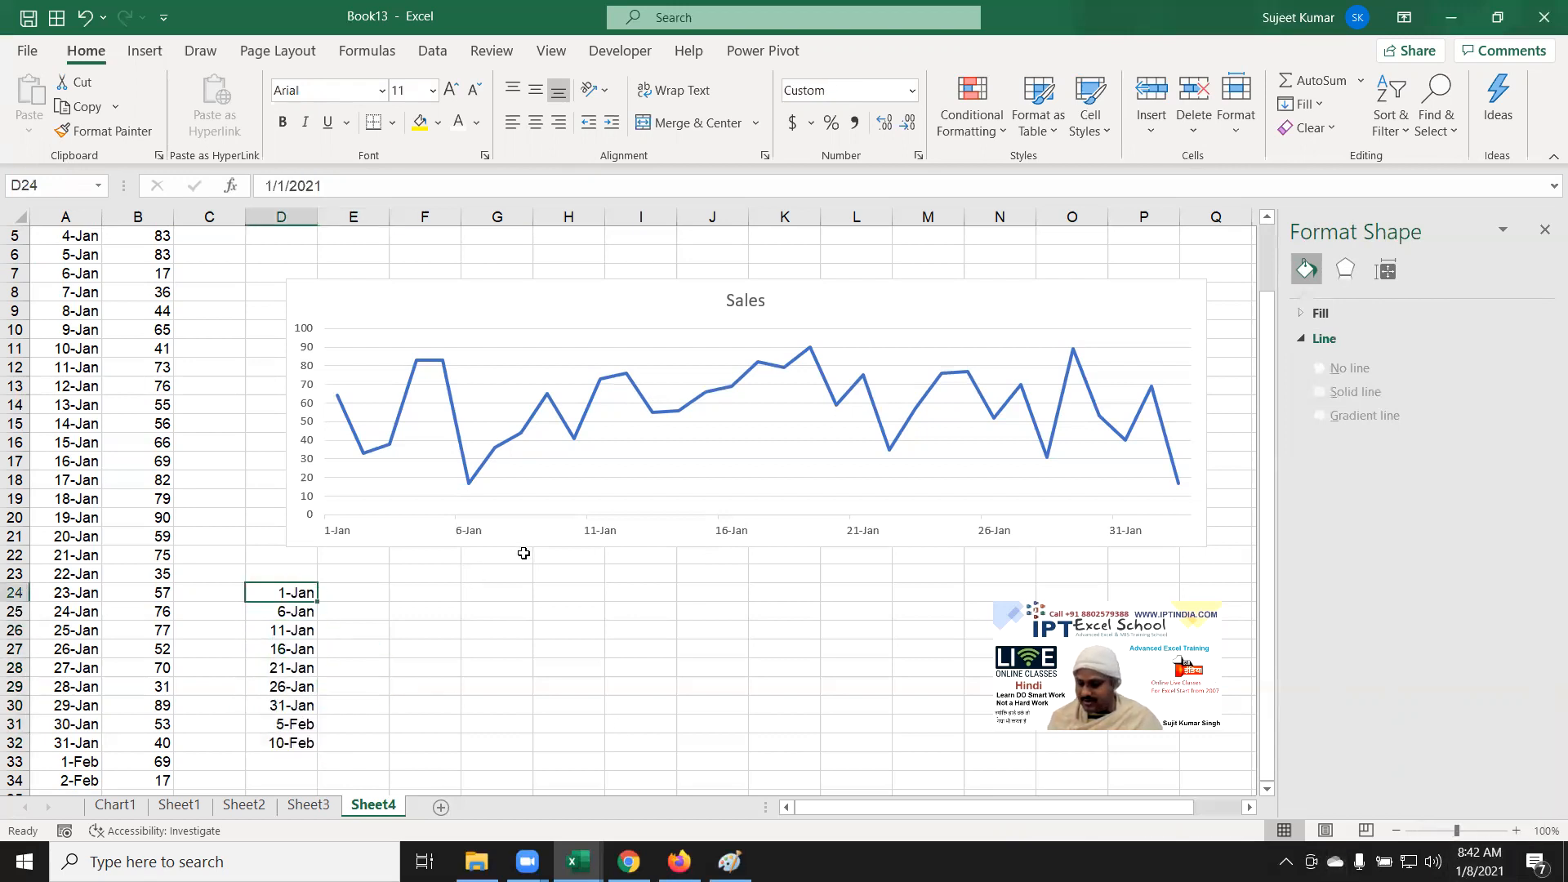
# Step: Change the start date in D24 to 3-Jan and check the dates that follow
pyautogui.write('1/3')
pyautogui.press('Return')
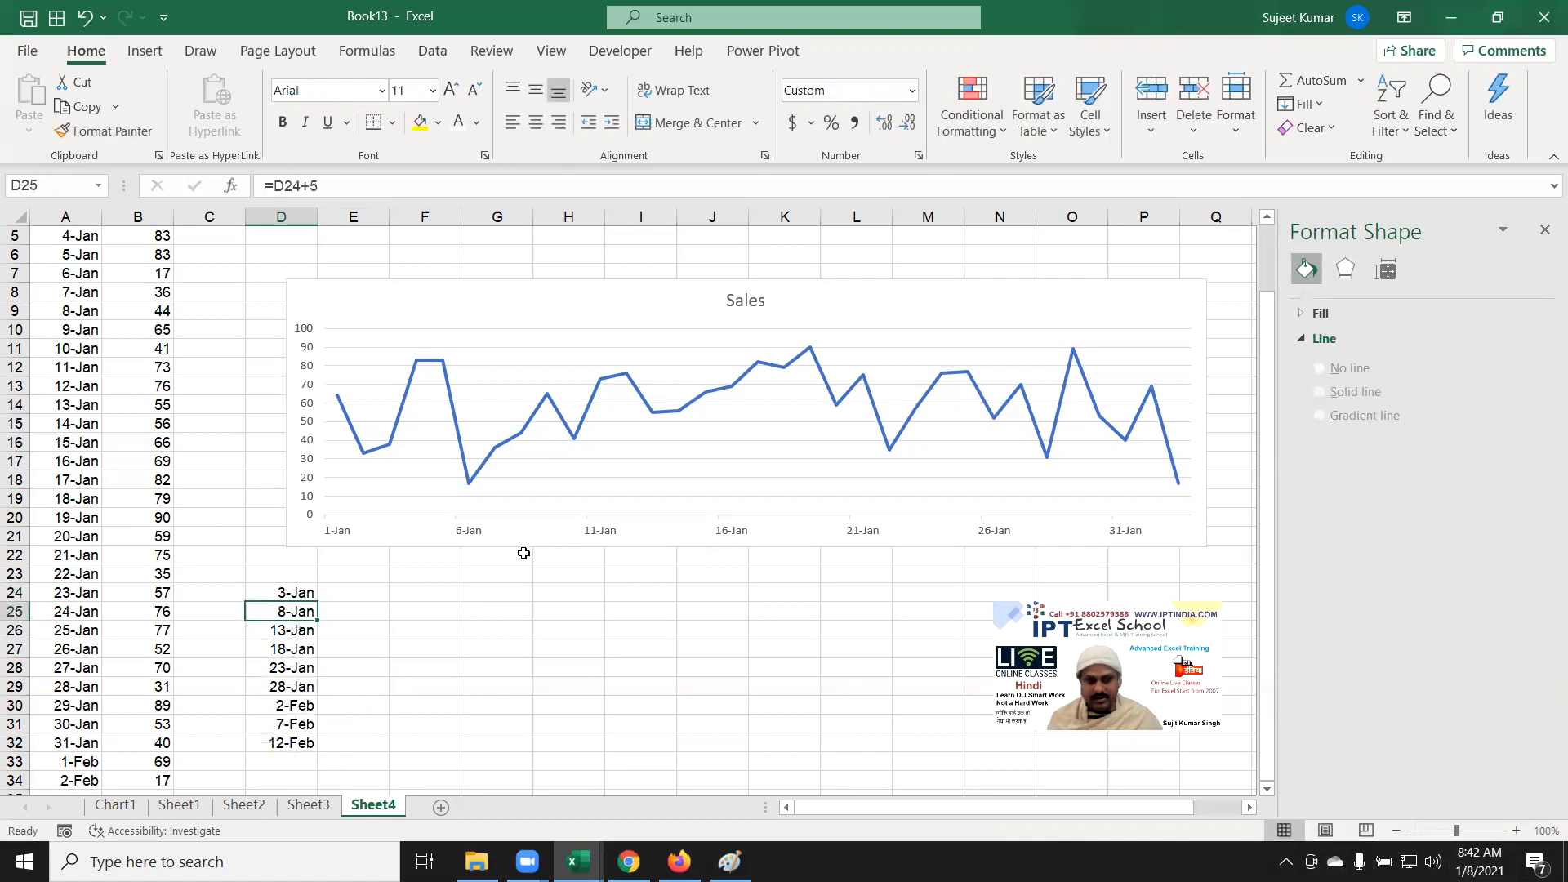
pyautogui.press('Up')
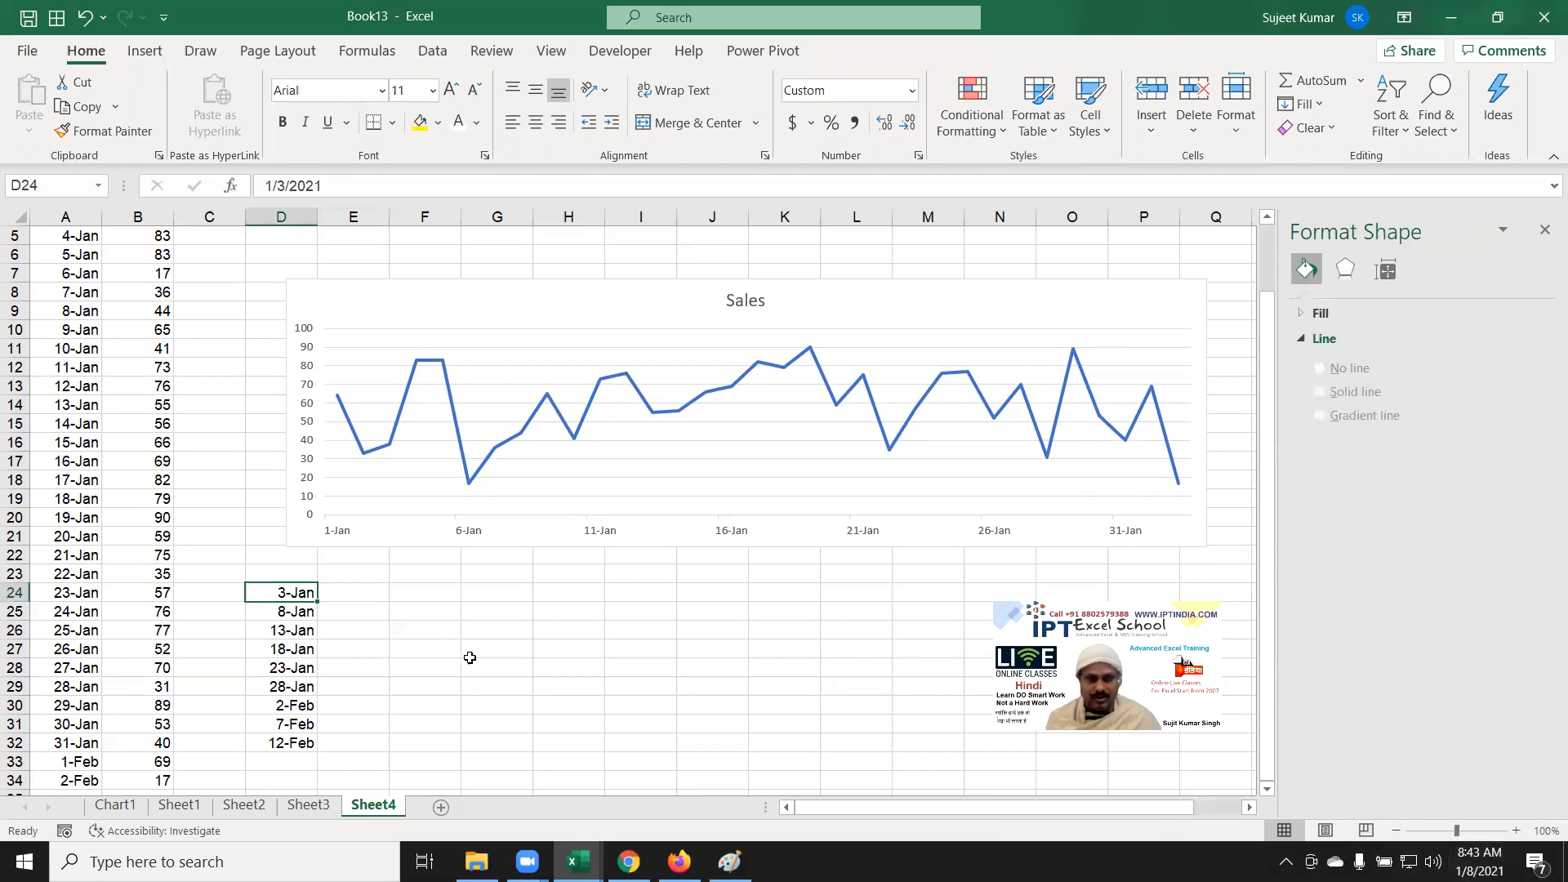
pyautogui.click(294, 614)
pyautogui.press('Up')
pyautogui.press('Down')
pyautogui.press('Up')
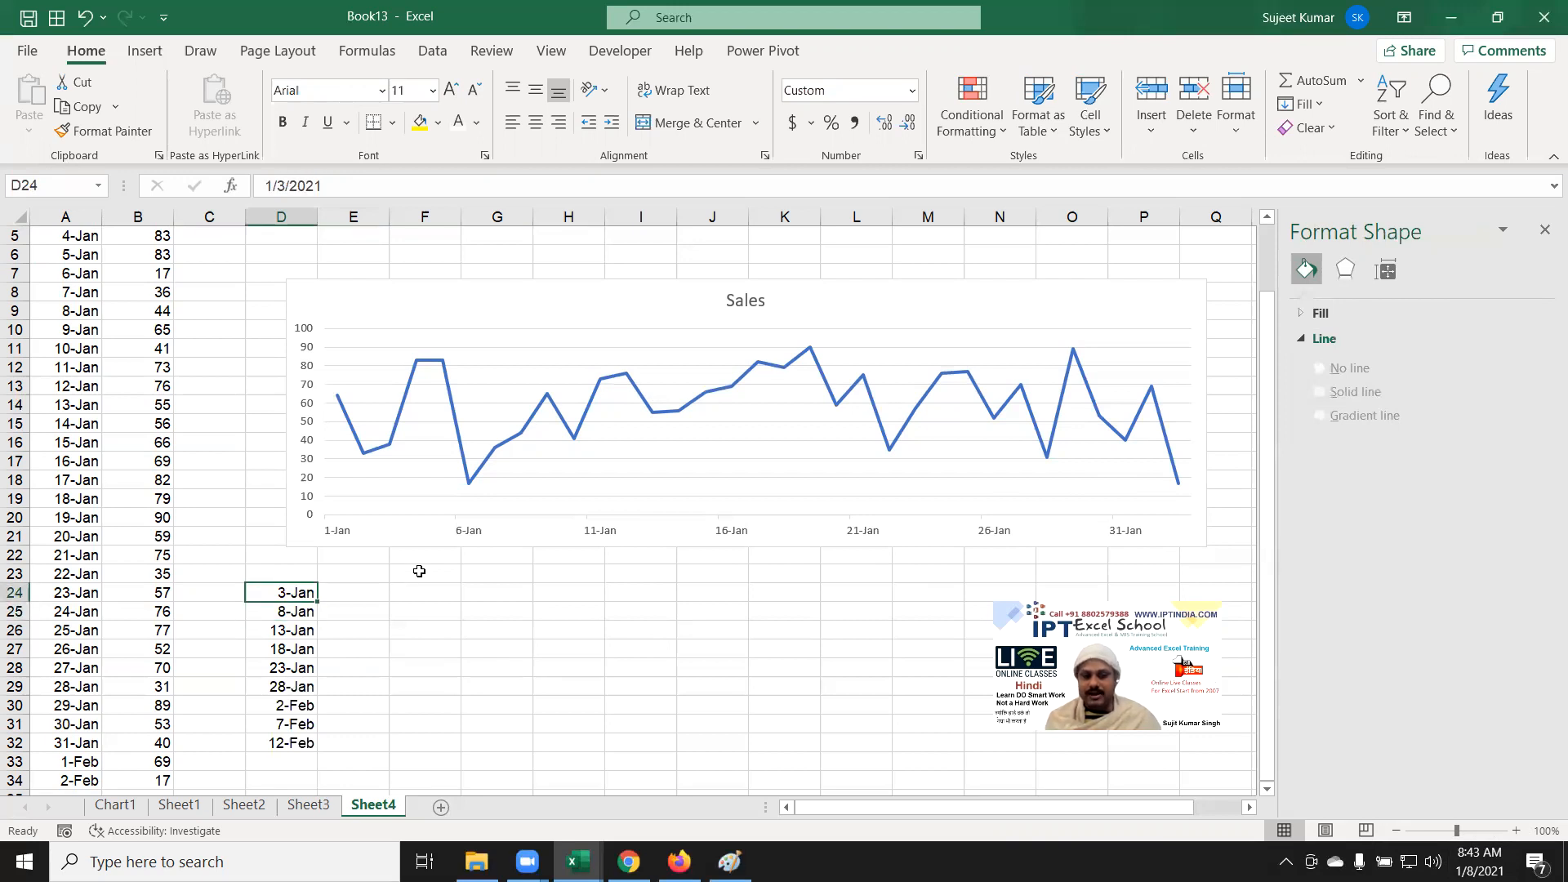
pyautogui.press('Down')
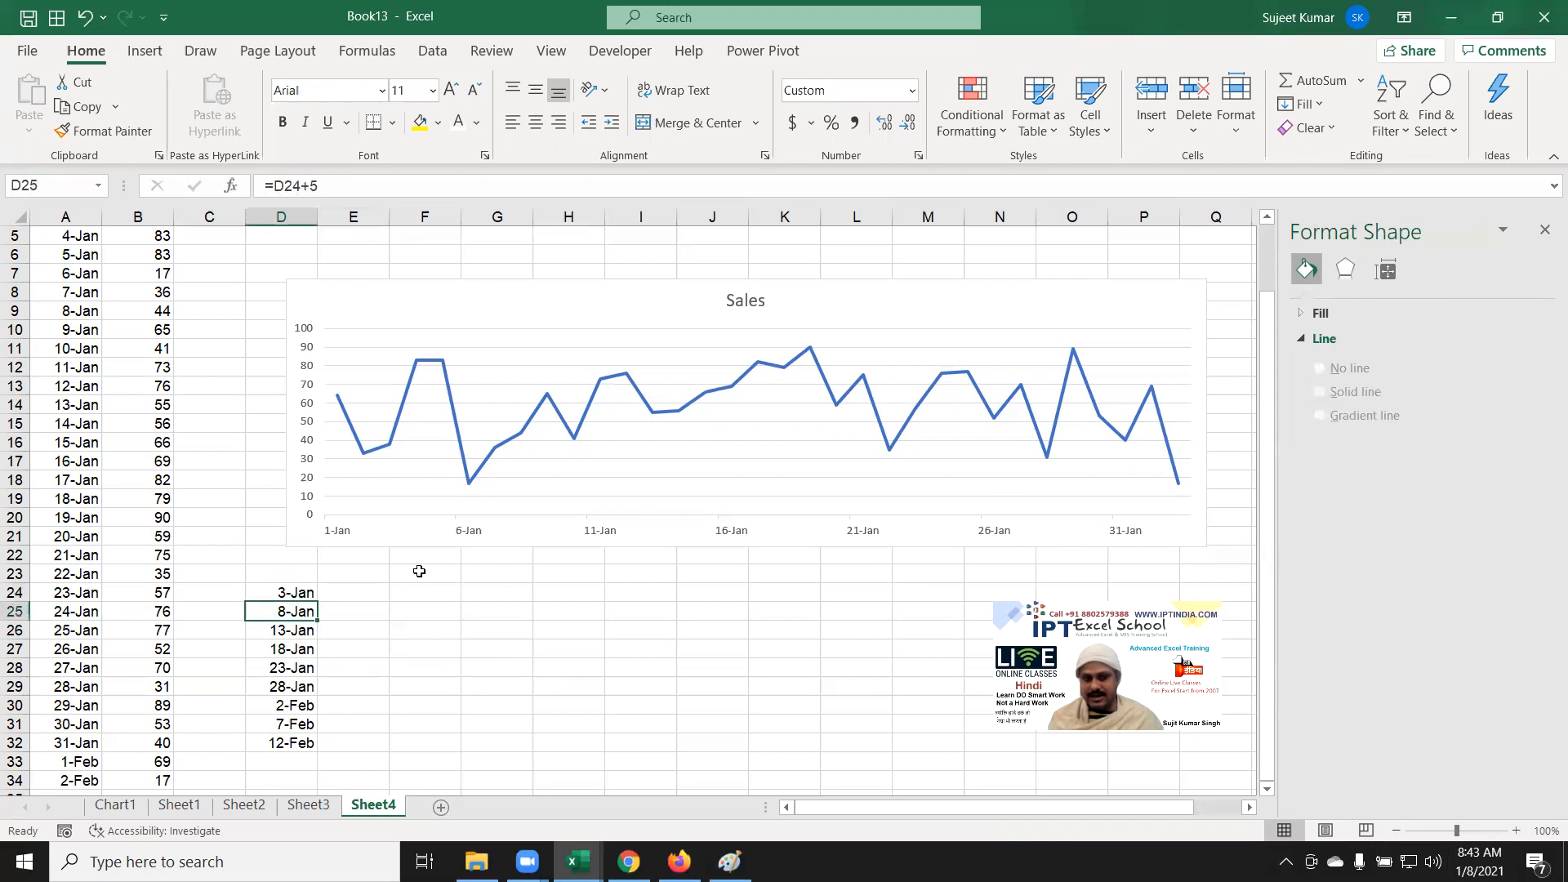
pyautogui.press('Up')
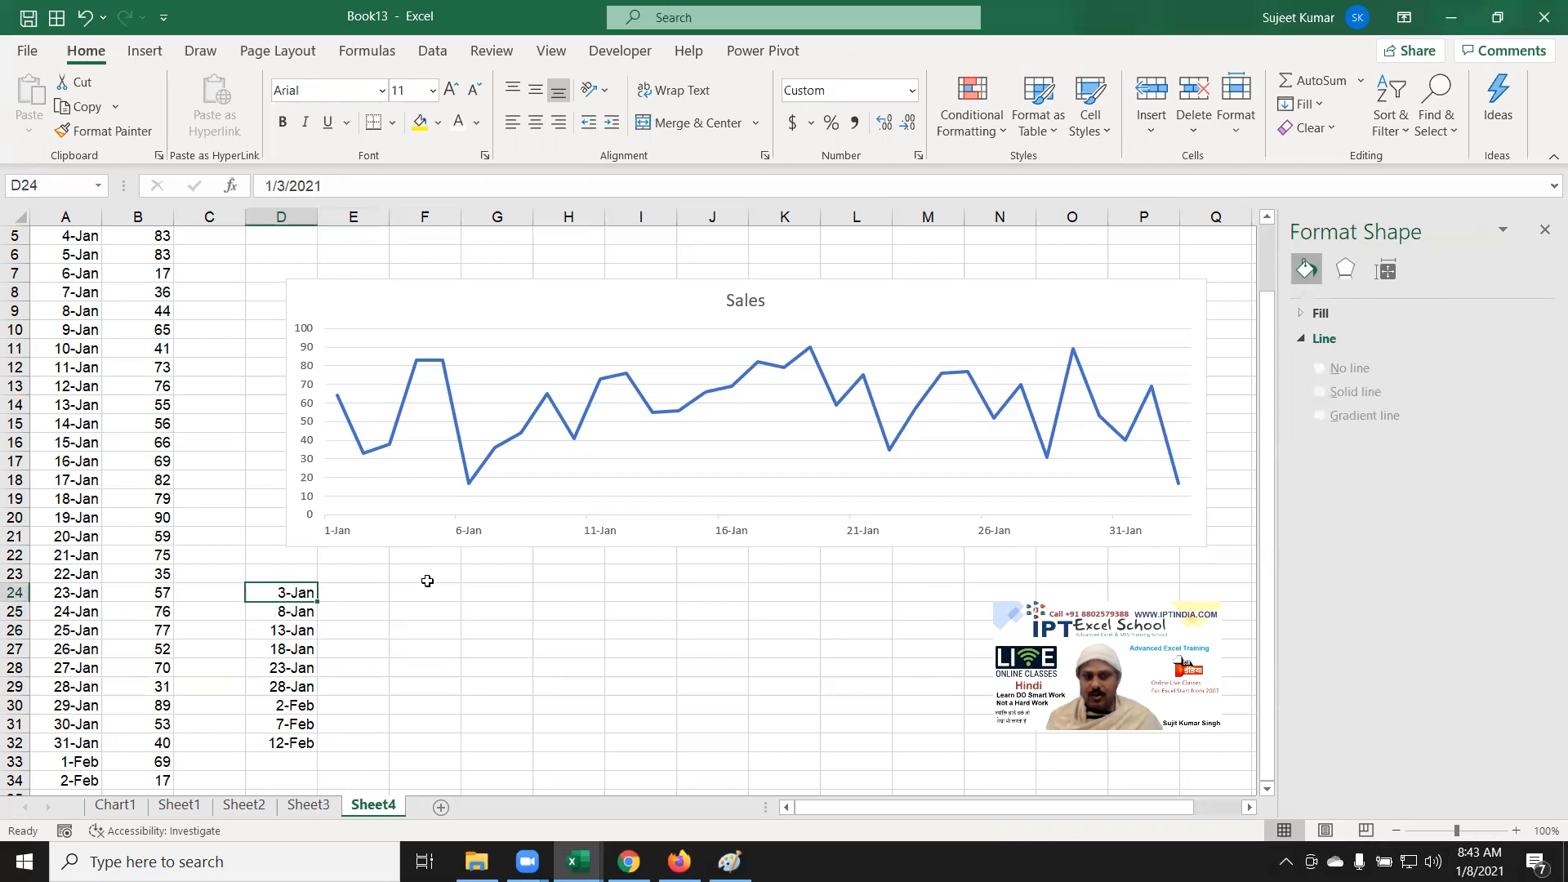
pyautogui.press('Down')
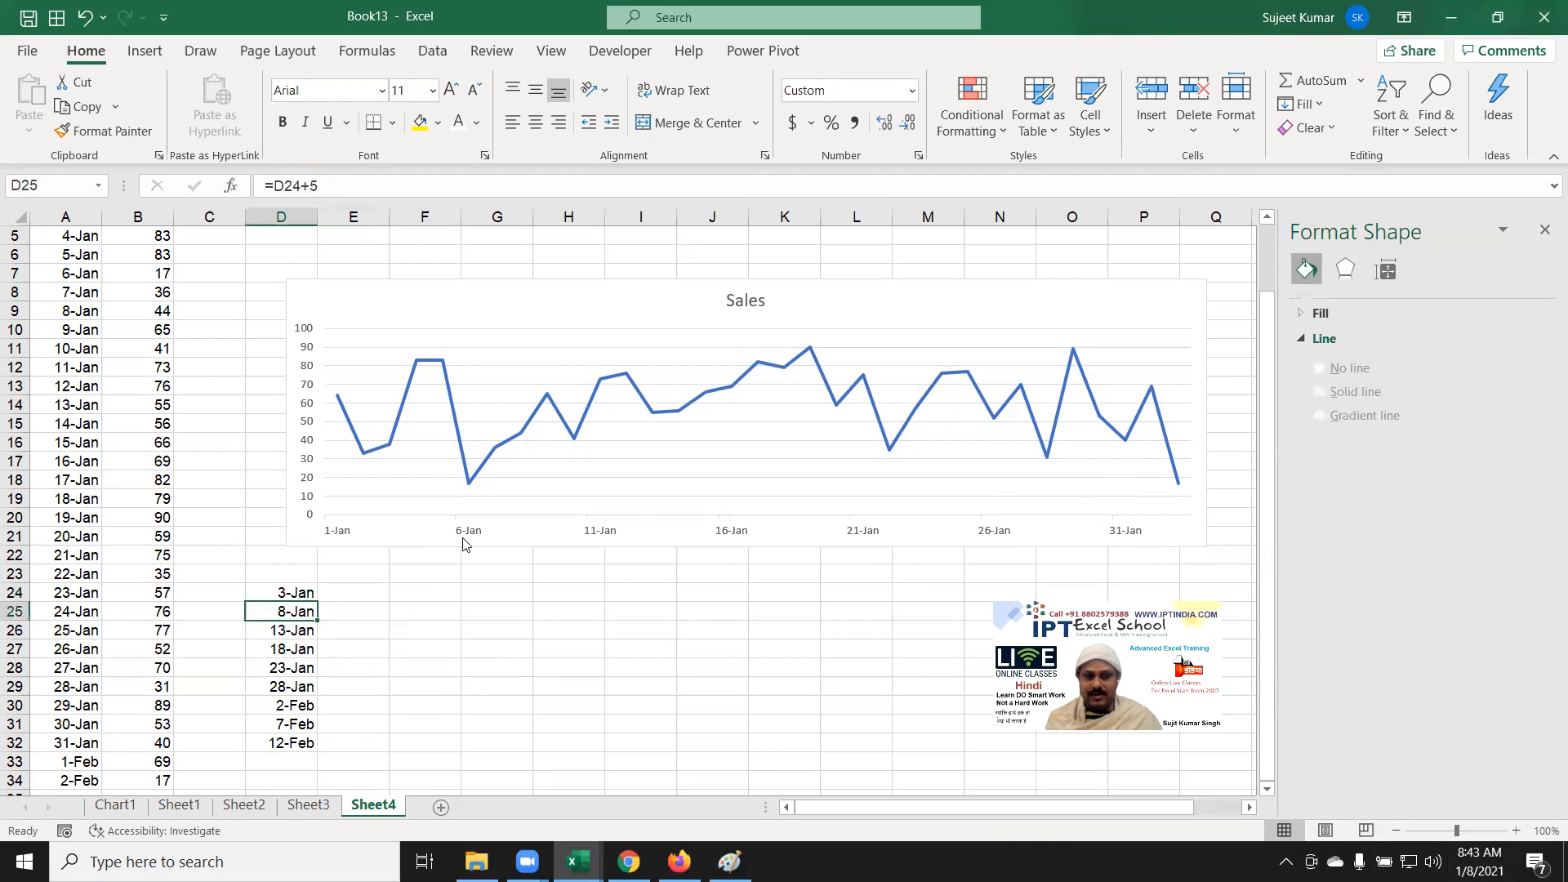
pyautogui.click(462, 536)
# Step: Set the date axis Minimum bound to 1/3/21 so the axis starts on 3-Jan
pyautogui.rightClick(463, 535)
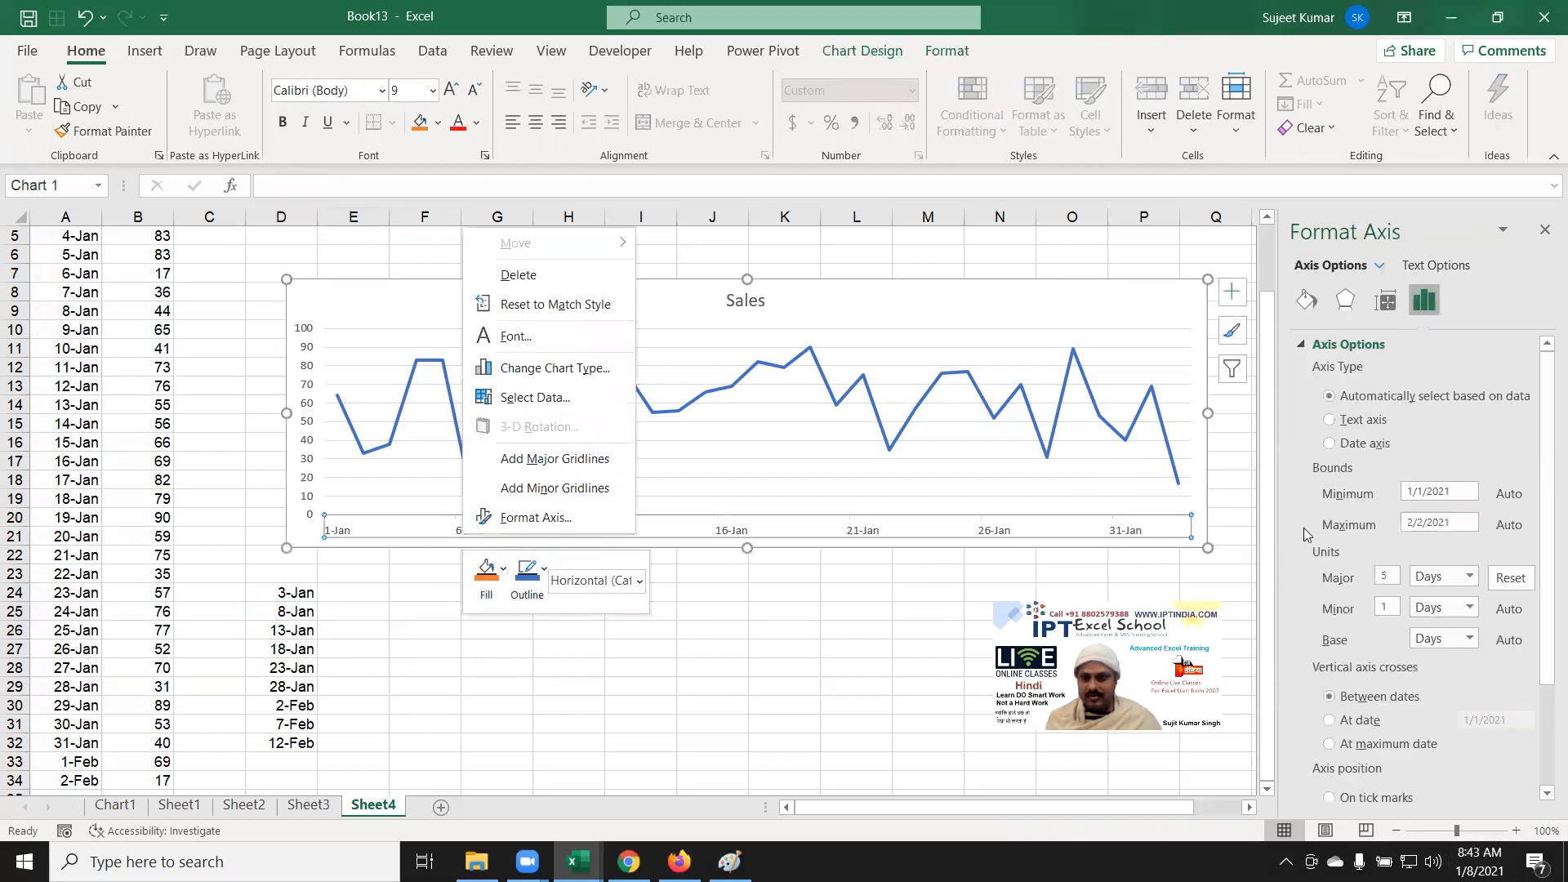
pyautogui.click(1462, 500)
pyautogui.moveTo(1466, 491); pyautogui.dragTo(1392, 489)
pyautogui.write('1/3/21')
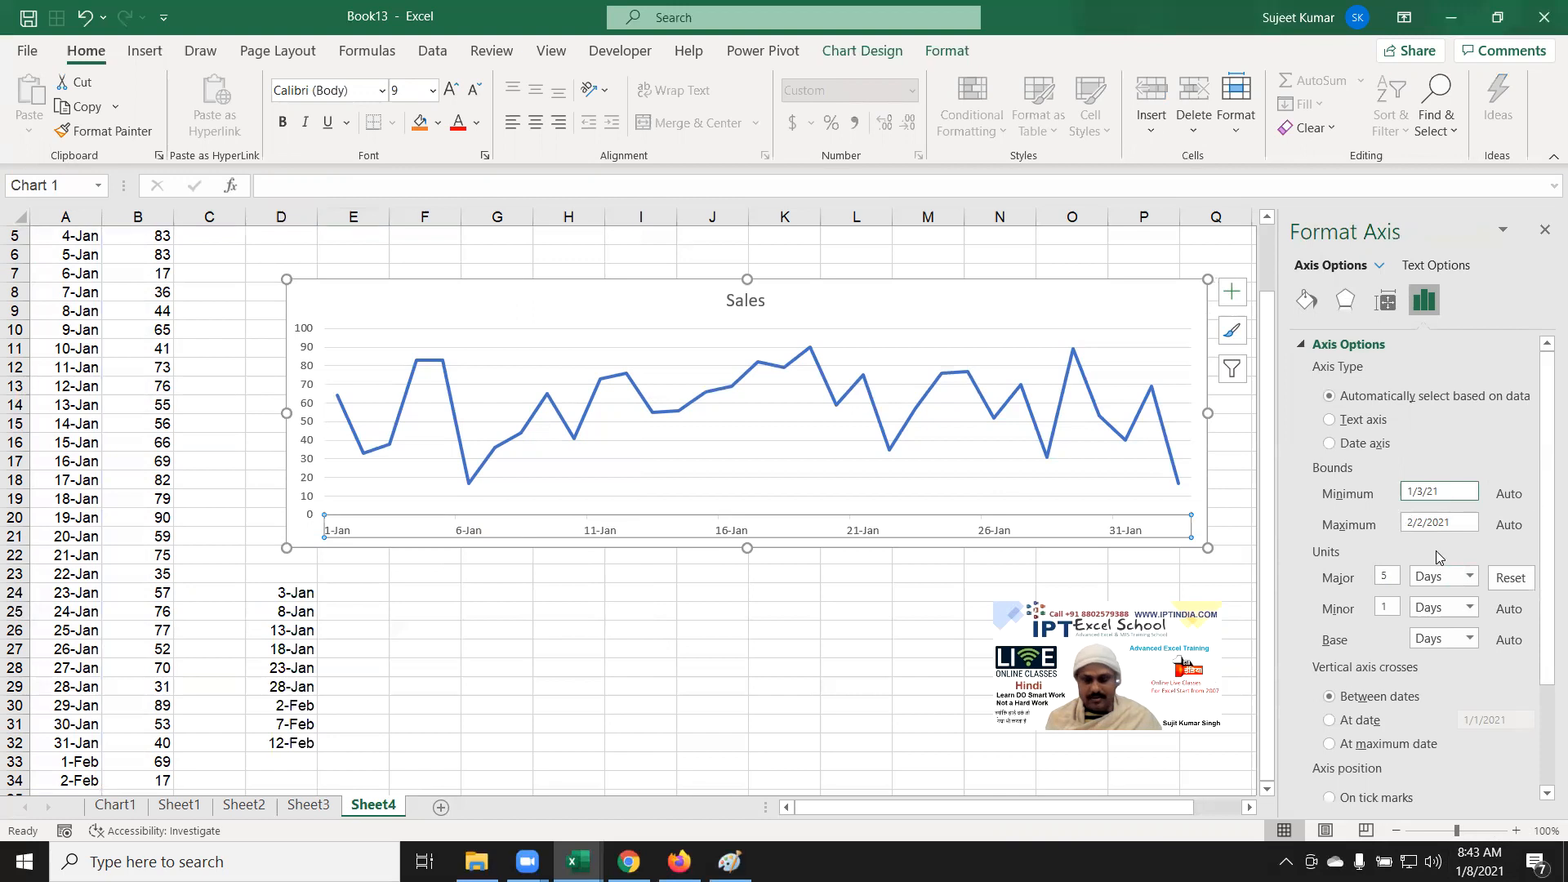
pyautogui.press('Return')
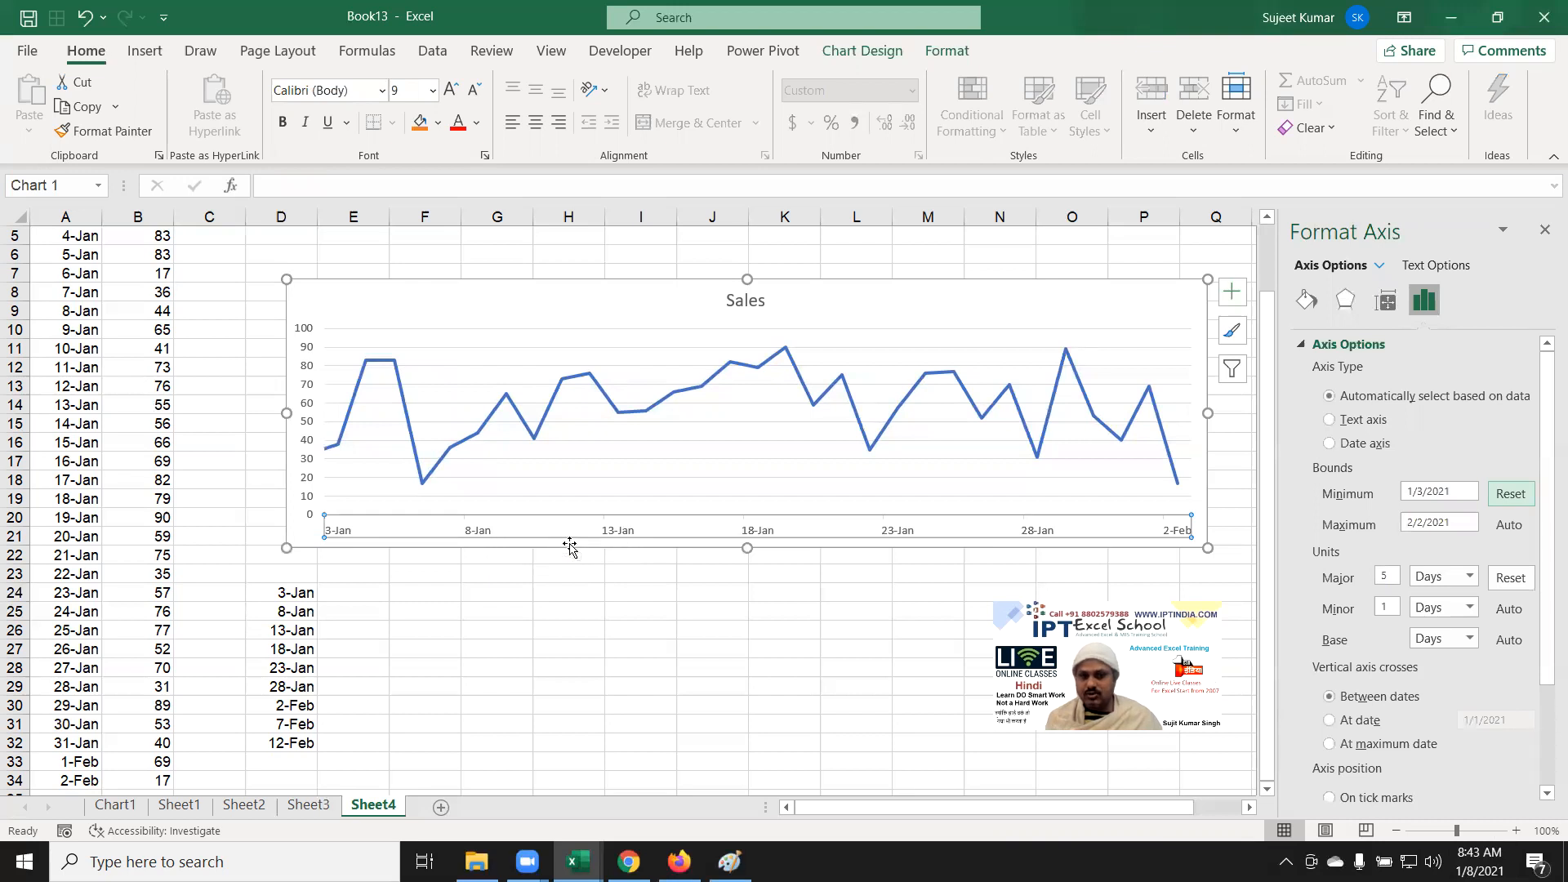
pyautogui.click(412, 633)
# Step: Clear the helper dates in D24:D32, then select and delete the Sales line chart
pyautogui.click(282, 609)
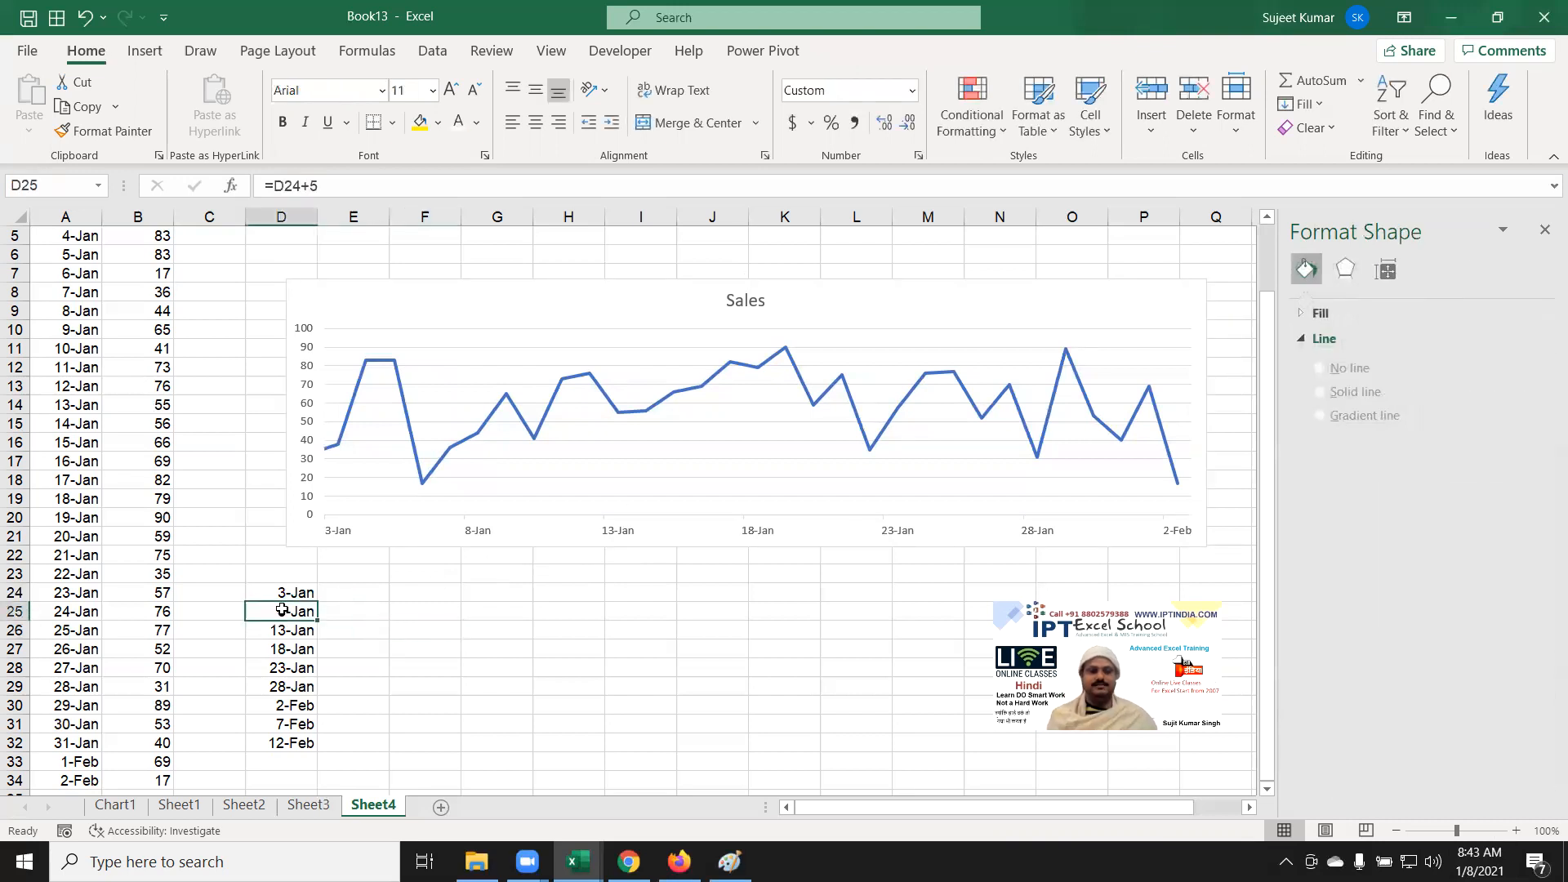
pyautogui.press('Up')
pyautogui.hotkey('ctrl', 'shift', 'Down')
pyautogui.press('Delete')
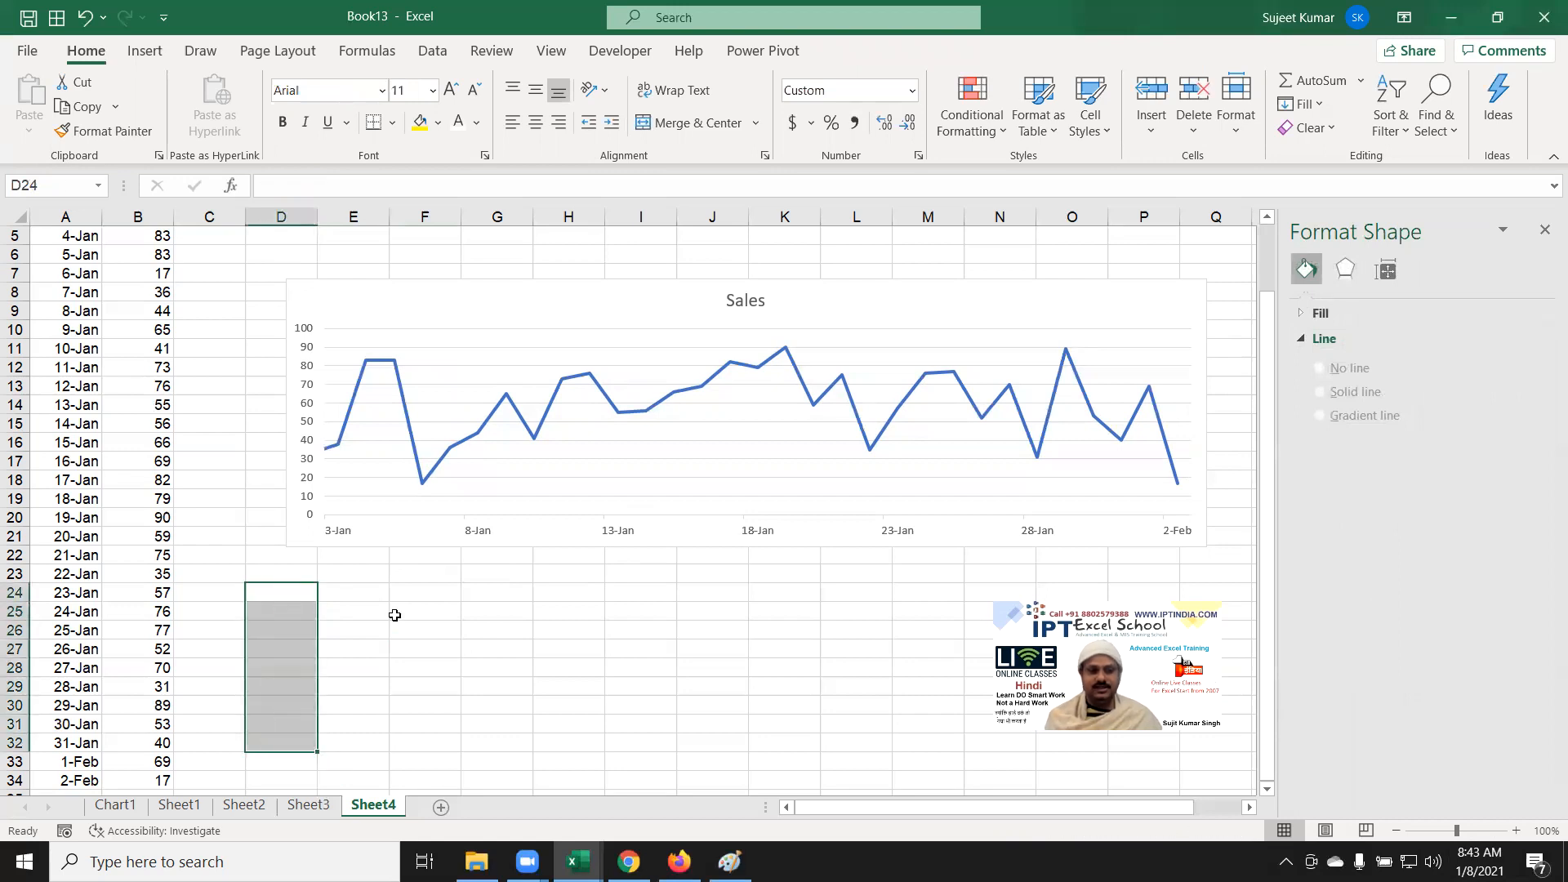
pyautogui.click(372, 529)
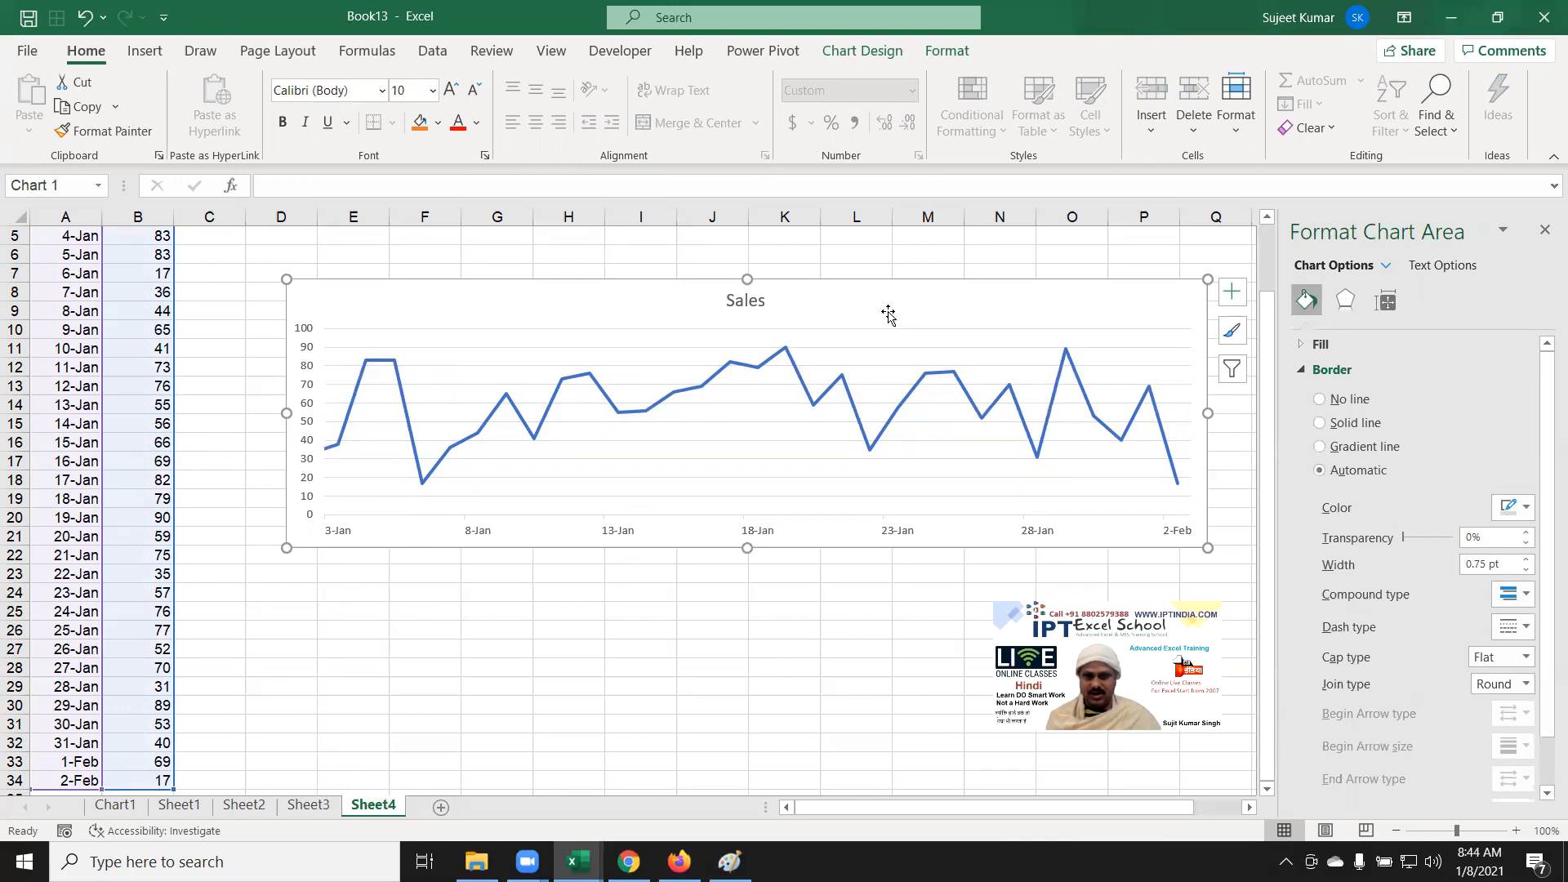
pyautogui.press('Delete')
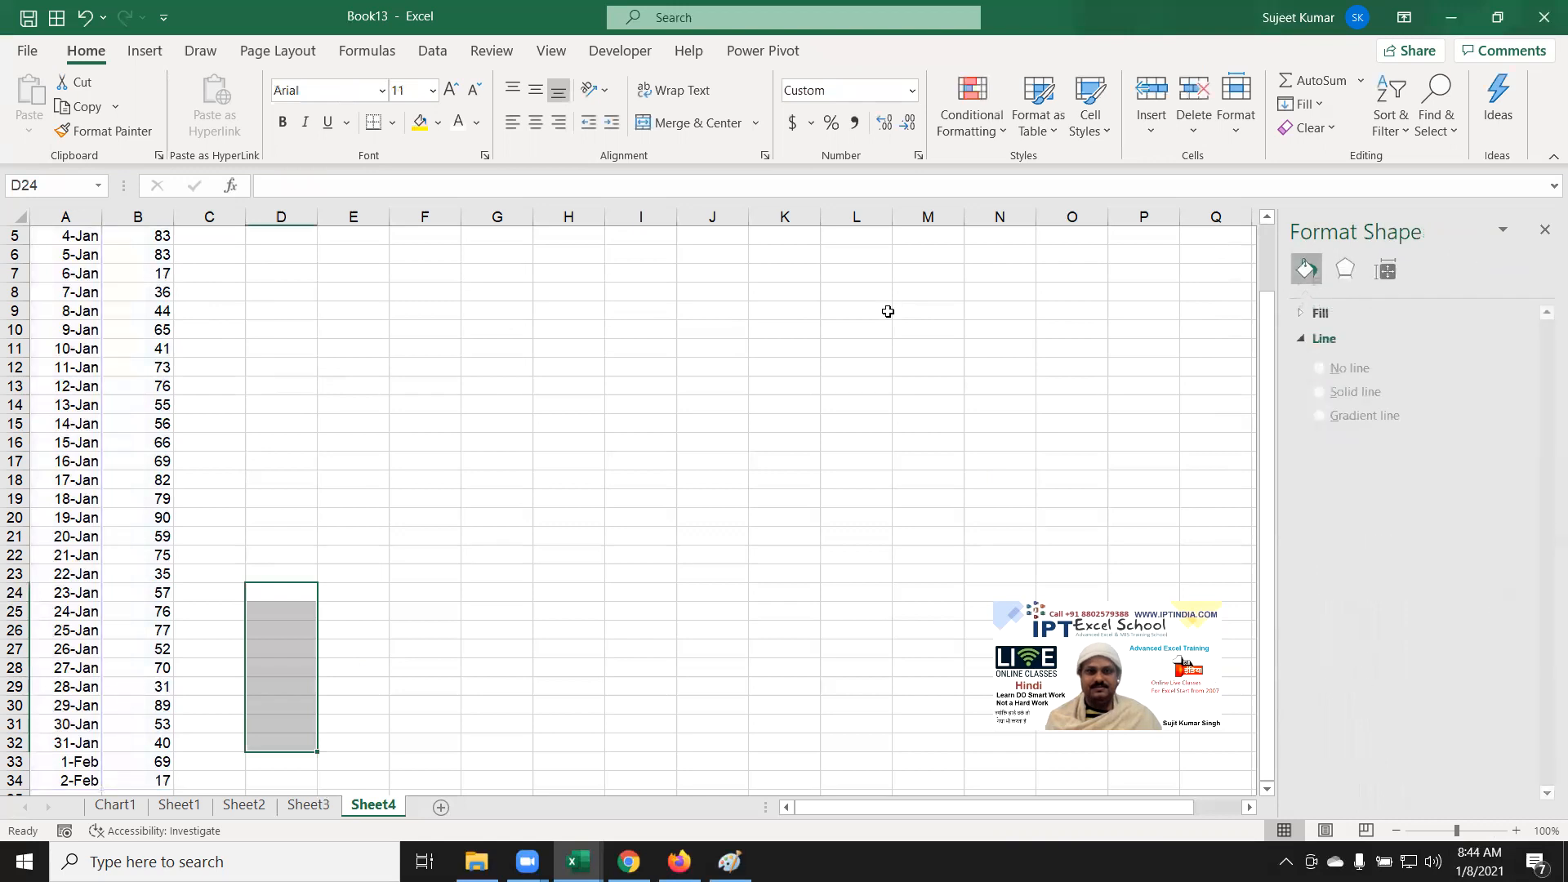